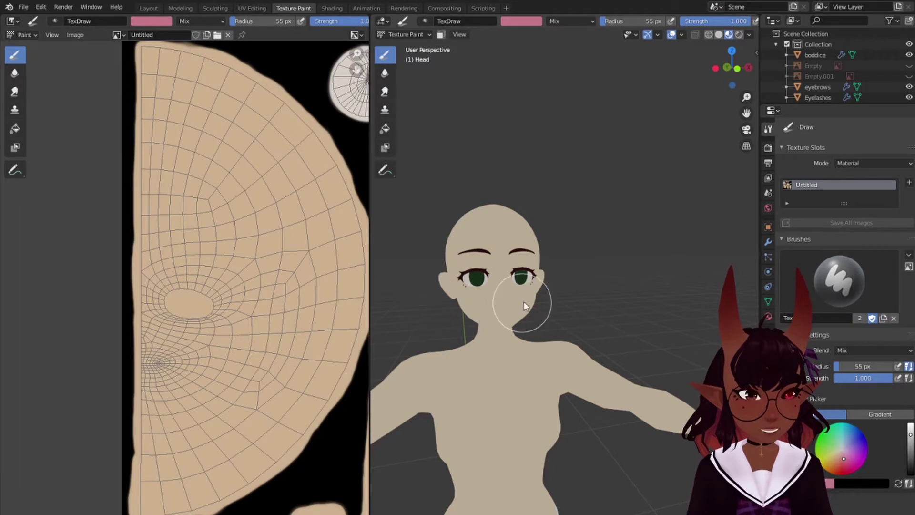
In front view, set the paint brush colour to a saturated crimson and its strength to 0.267.
key(KP_1)
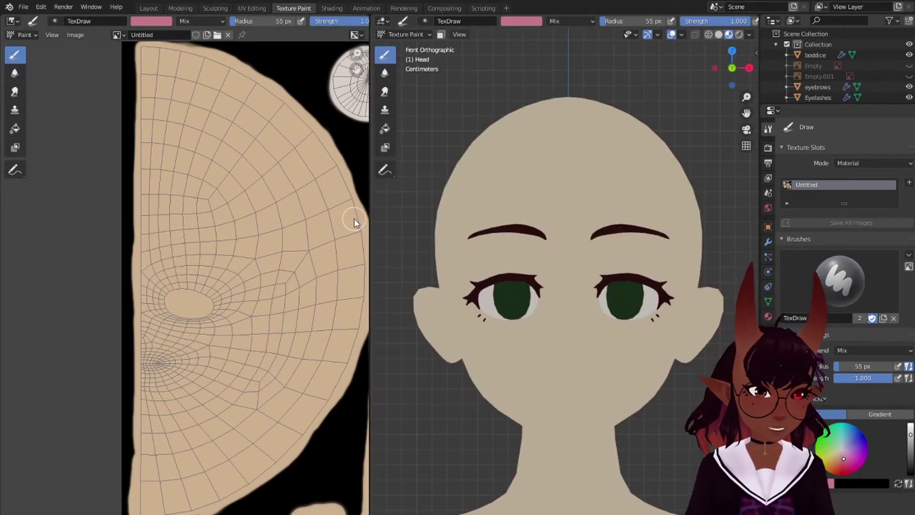
click(159, 21)
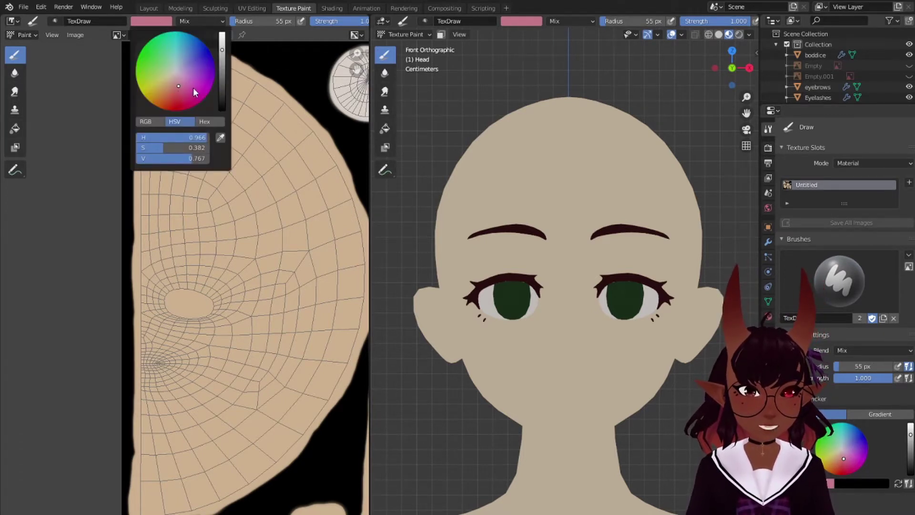
click(173, 98)
click(180, 100)
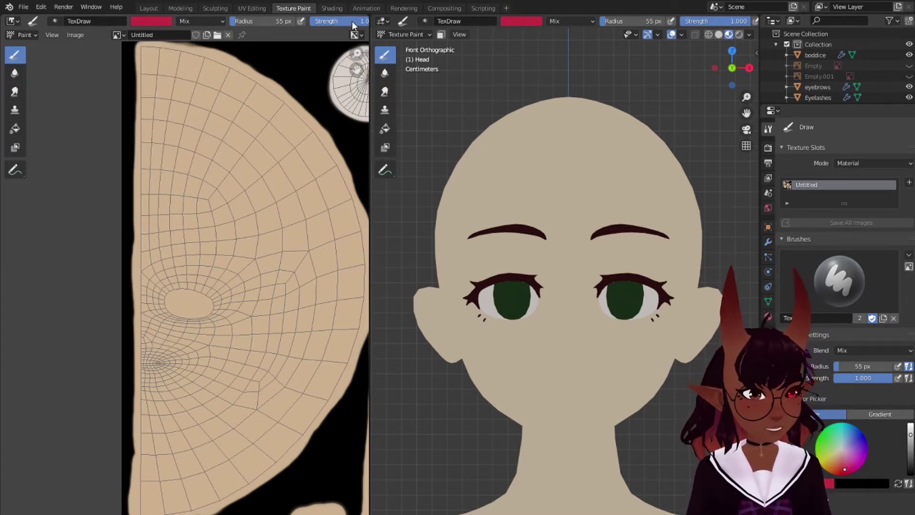
drag(351, 20, 295, 26)
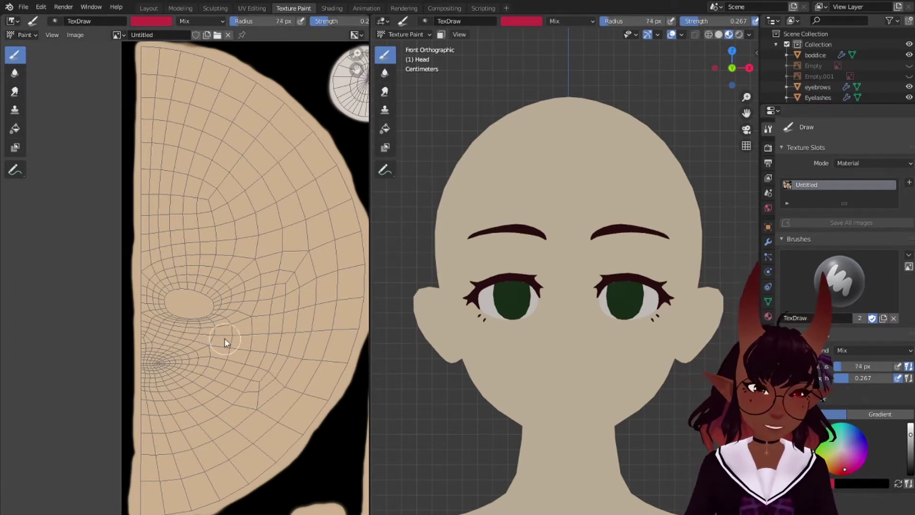
Set the paint brush radius to 164 px.
key(f)
click(212, 332)
key(bracketleft)
key(bracketleft)
key(bracketleft)
key(bracketleft)
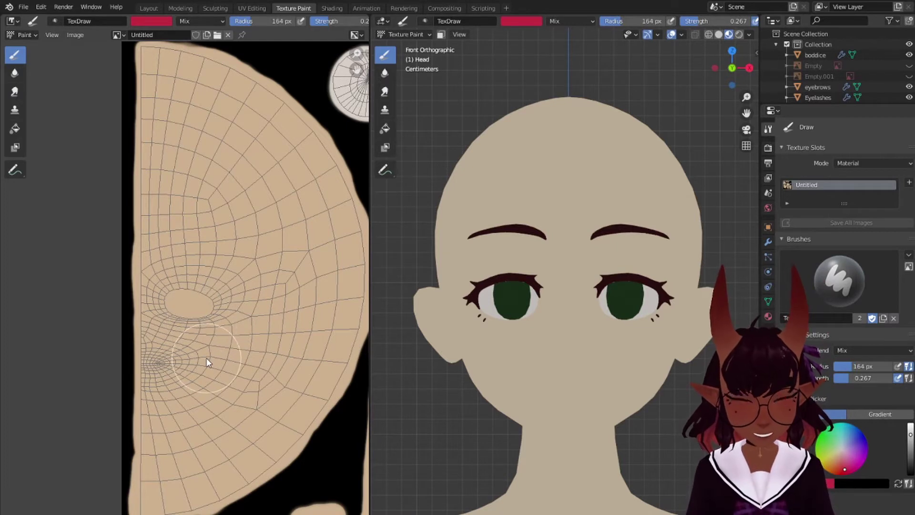
click(195, 325)
mouse_move(195, 325)
mouse_down()
mouse_move(213, 320)
mouse_move(206, 335)
mouse_move(172, 320)
mouse_move(214, 340)
mouse_move(221, 325)
mouse_up()
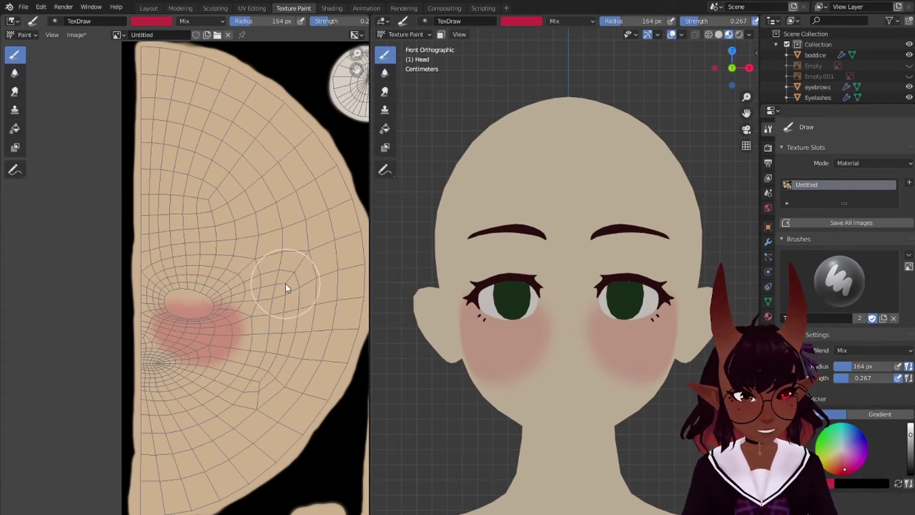
key(ctrl+z)
Shift the brush colour to a purer red and paint soft blush around and below the eye on the face texture.
click(151, 21)
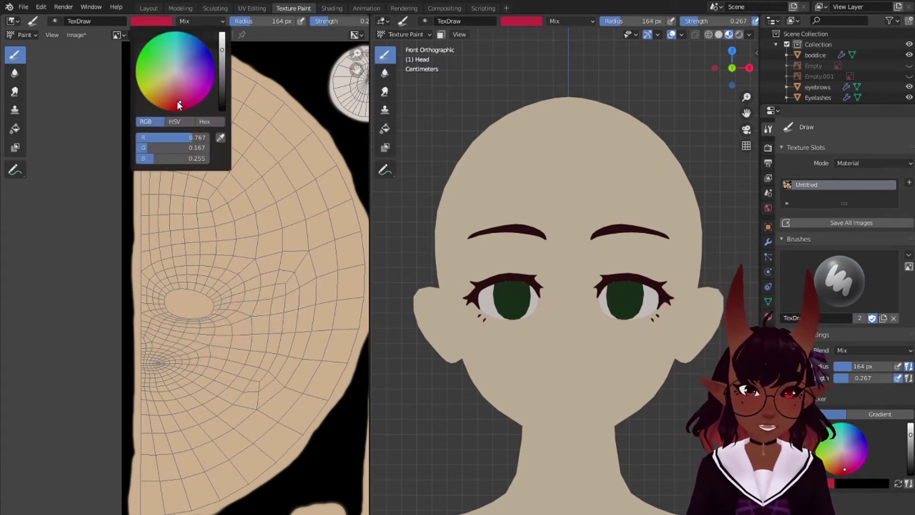
mouse_move(176, 101)
mouse_down()
mouse_move(170, 95)
mouse_move(187, 93)
mouse_move(175, 104)
mouse_up()
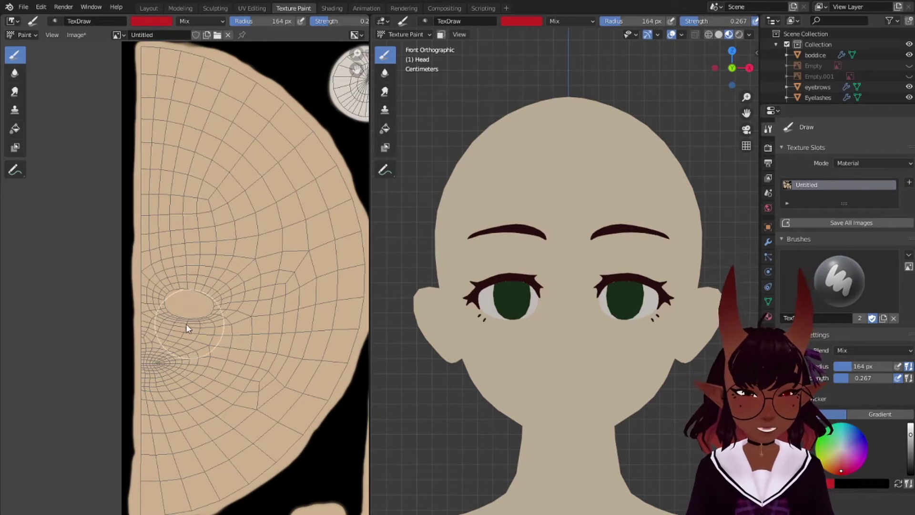
mouse_move(186, 324)
mouse_down()
mouse_move(210, 331)
mouse_move(225, 313)
mouse_up()
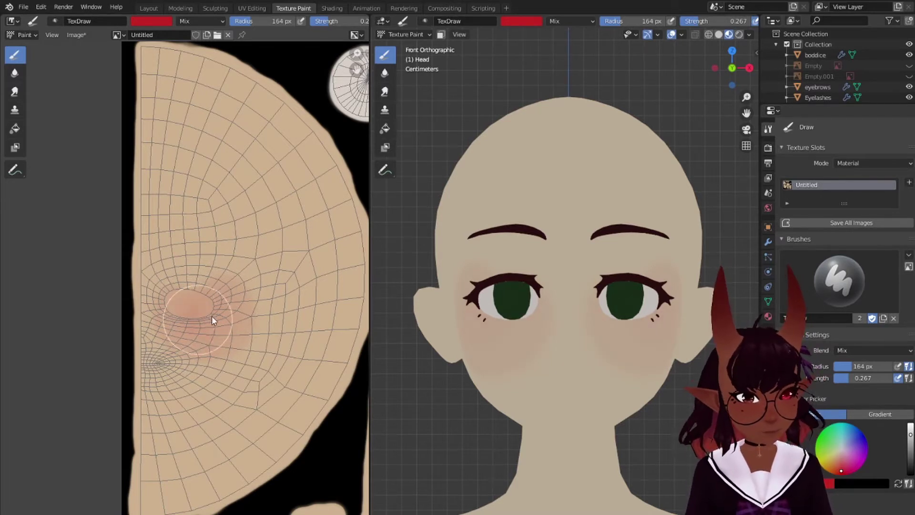
drag(175, 305, 218, 297)
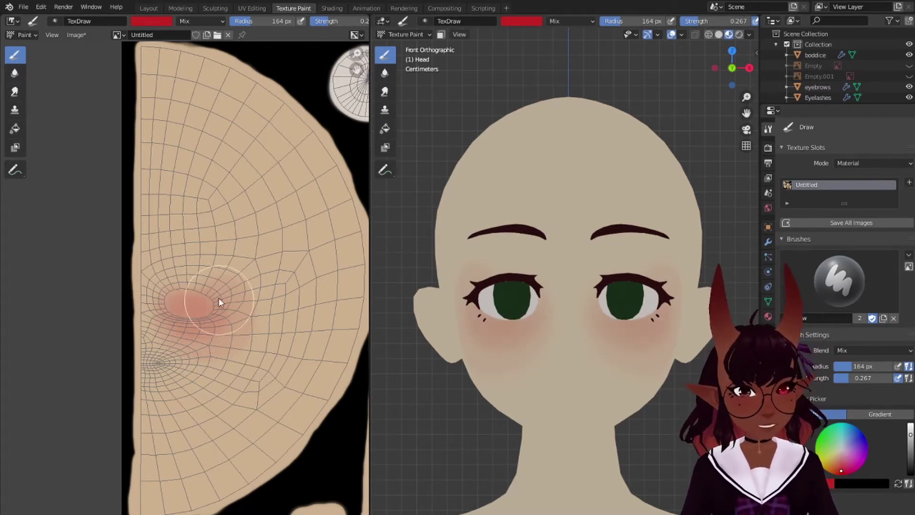
Reduce the brush radius to 85 px and add light blush over the nose area at the face texture's centre edge.
key(bracketleft)
key(bracketleft)
key(bracketleft)
key(bracketleft)
key(bracketleft)
key(bracketleft)
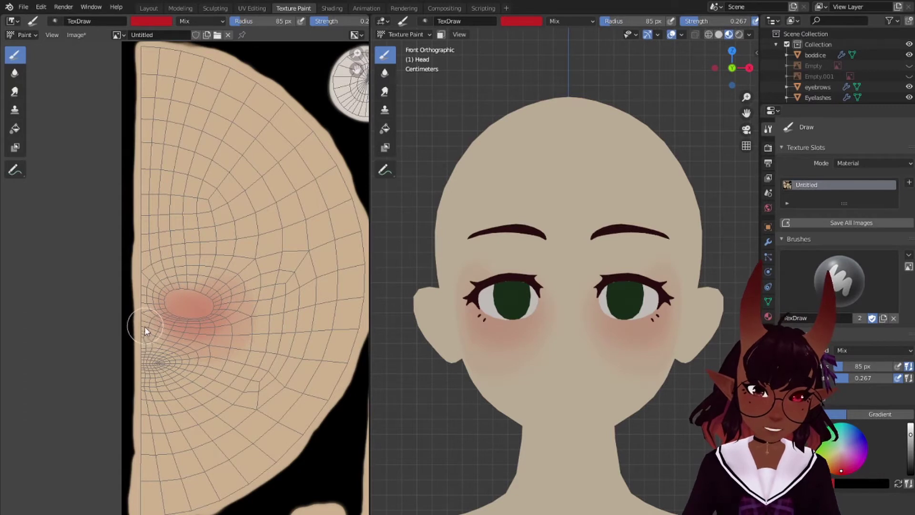
scroll(205, 294, up, 2)
middle_drag(205, 294, 177, 197)
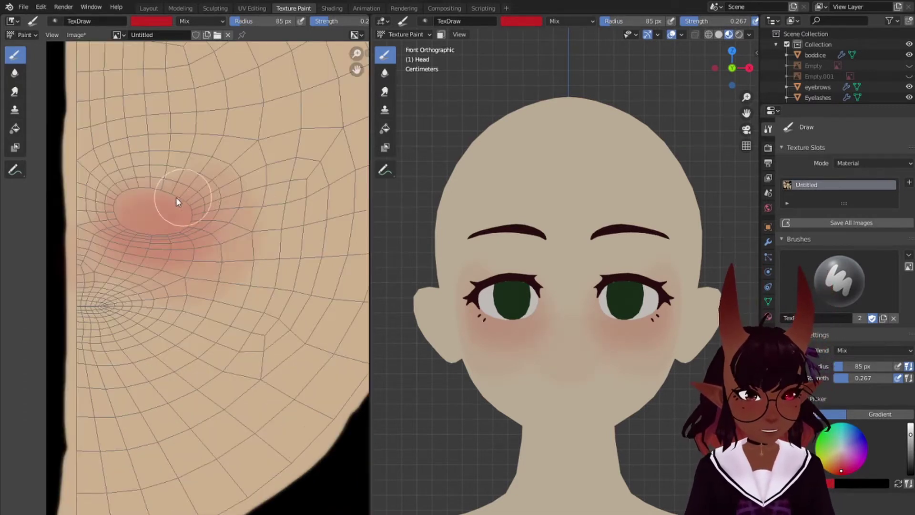
With a 12 px brush, paint red upper and lower lips along the mouth line of the face texture.
key(bracketleft)
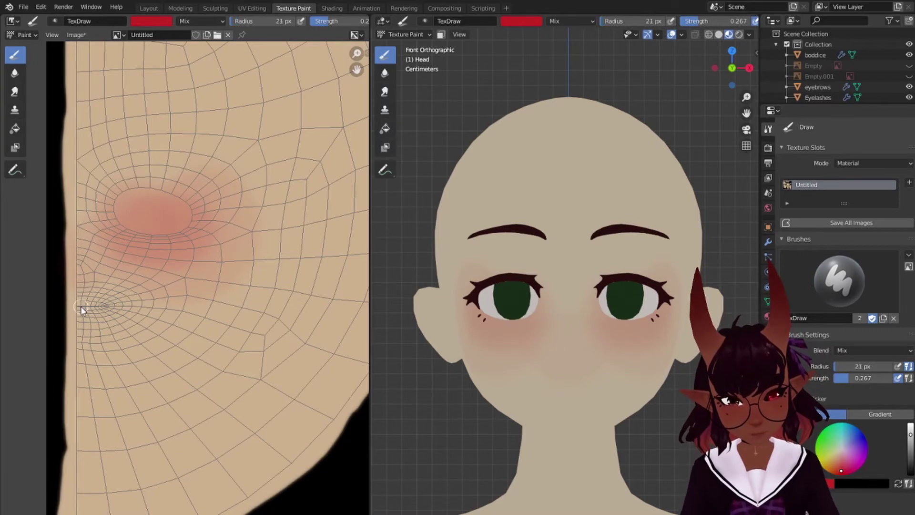
scroll(108, 313, up, 4)
middle_drag(78, 331, 287, 281)
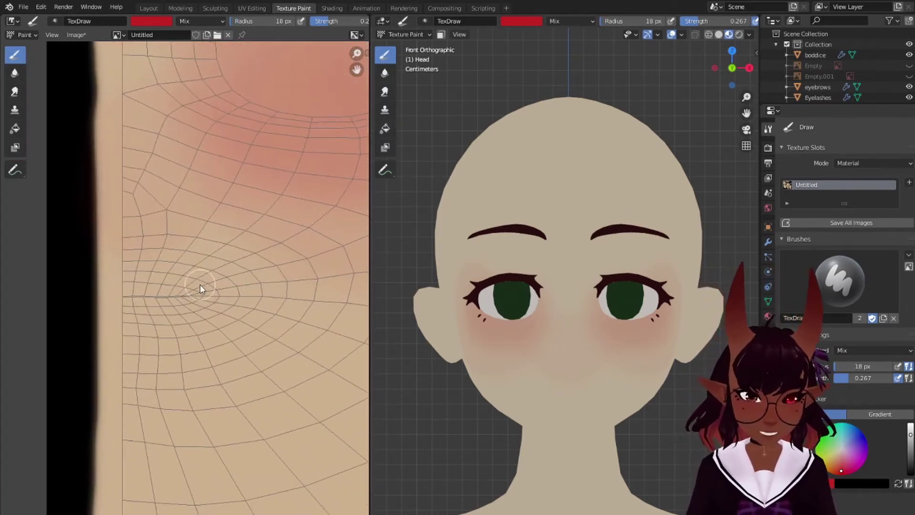
scroll(199, 287, up, 2)
middle_drag(176, 288, 199, 295)
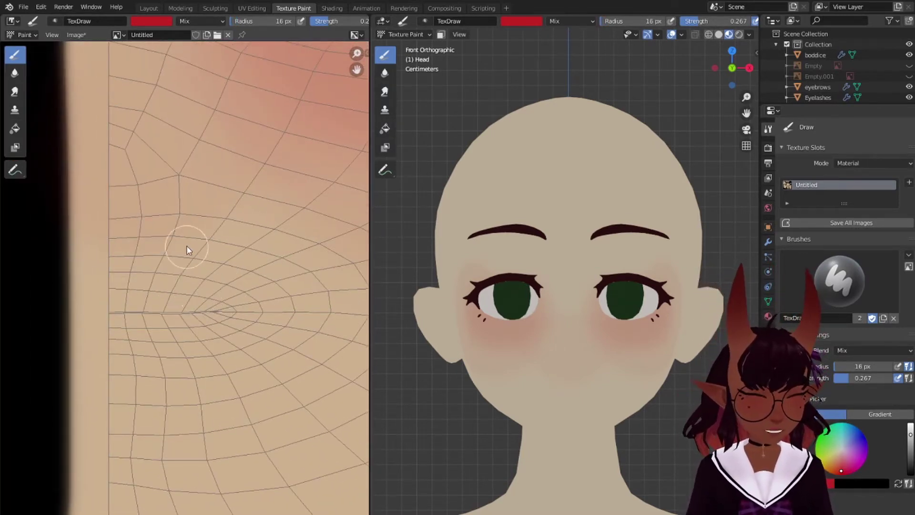
key(bracketleft)
key(bracketleft)
key(bracketright)
key(bracketright)
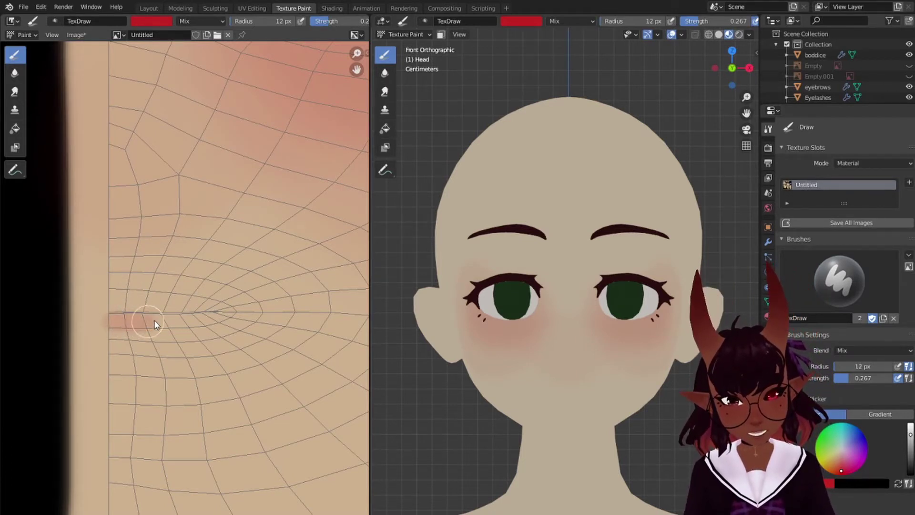
drag(155, 324, 180, 322)
key(ctrl+z)
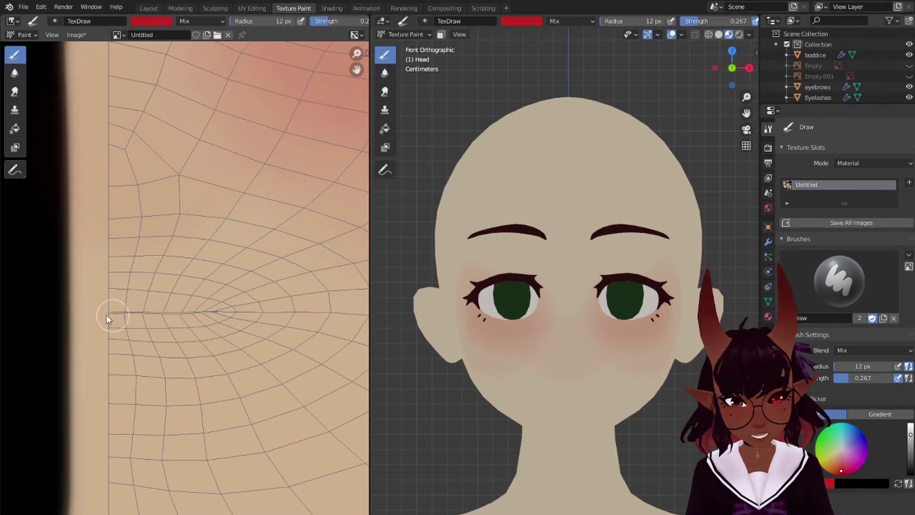
drag(107, 320, 207, 321)
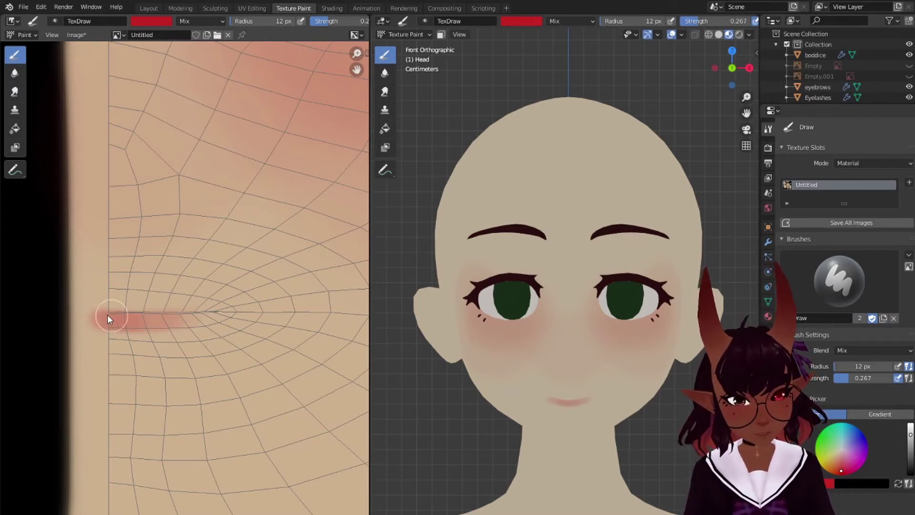
drag(107, 318, 199, 316)
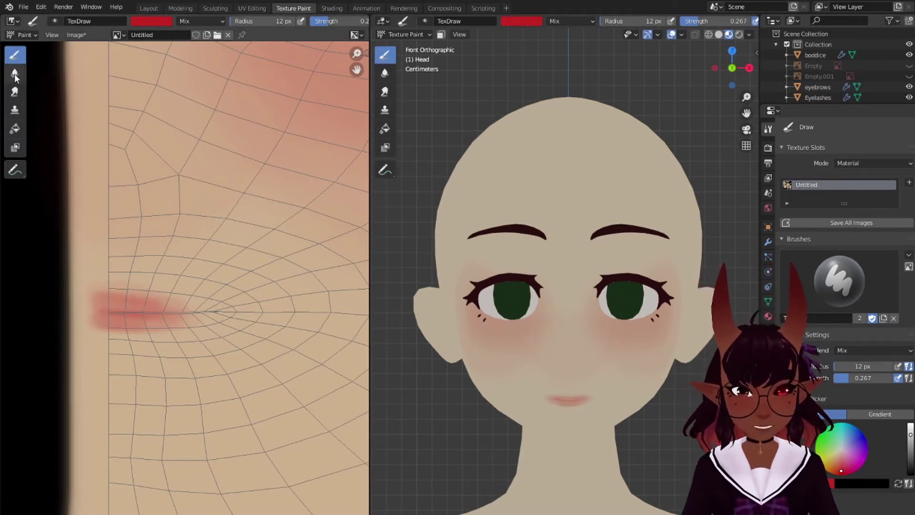
Smear the lip colour outward to the mouth corner with the Smear brush at a 34 px radius.
click(14, 92)
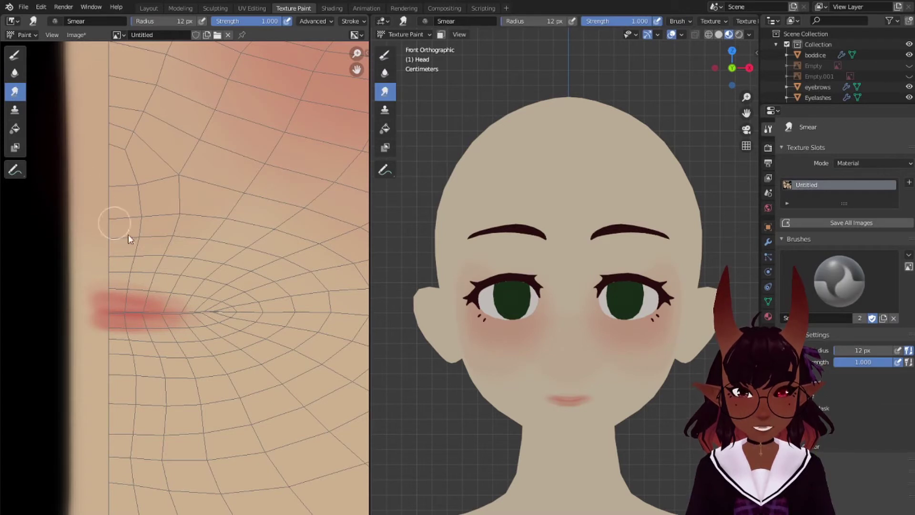
key(bracketright)
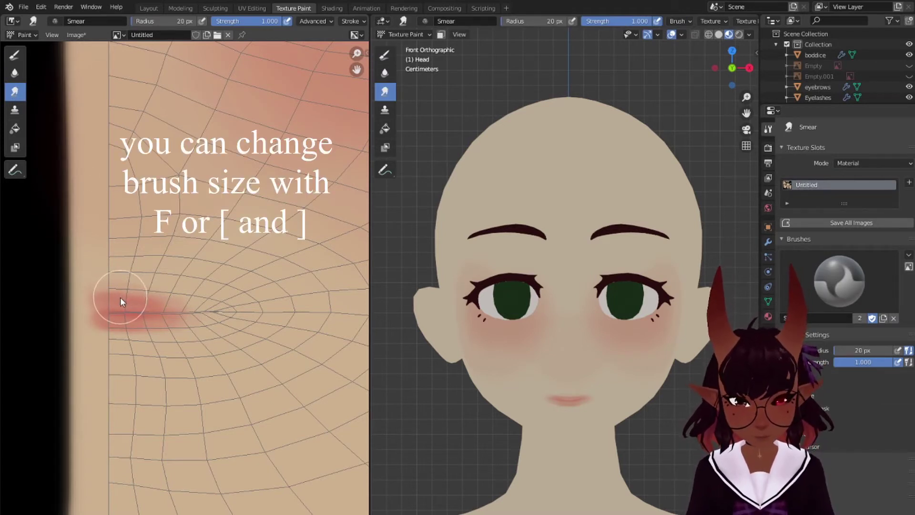
key(bracketright)
key(bracketright)
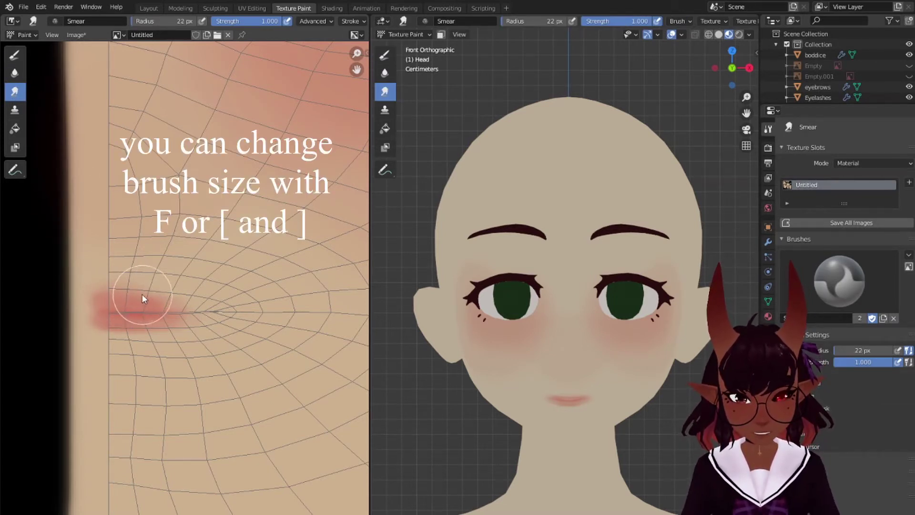
key(bracketright)
key(bracketright)
key(bracketright)
key(bracketright)
key(bracketright)
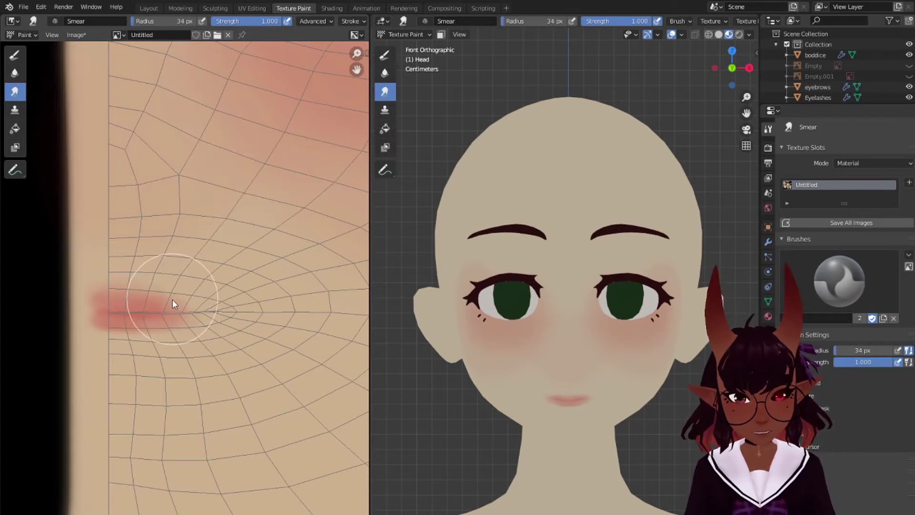
mouse_move(133, 305)
mouse_down()
mouse_move(133, 296)
mouse_move(121, 314)
mouse_move(117, 304)
mouse_move(247, 308)
mouse_move(206, 308)
mouse_up()
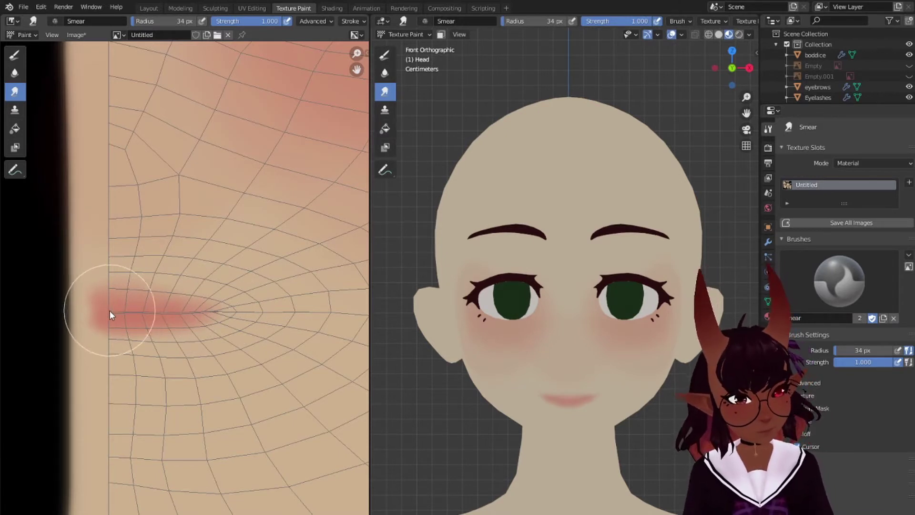
mouse_move(108, 311)
mouse_down()
mouse_move(116, 296)
mouse_move(128, 309)
mouse_move(108, 313)
mouse_move(137, 311)
mouse_move(105, 312)
mouse_move(216, 312)
mouse_move(118, 314)
mouse_move(158, 305)
mouse_move(116, 324)
mouse_move(146, 324)
mouse_move(115, 329)
mouse_move(145, 327)
mouse_move(194, 298)
mouse_up()
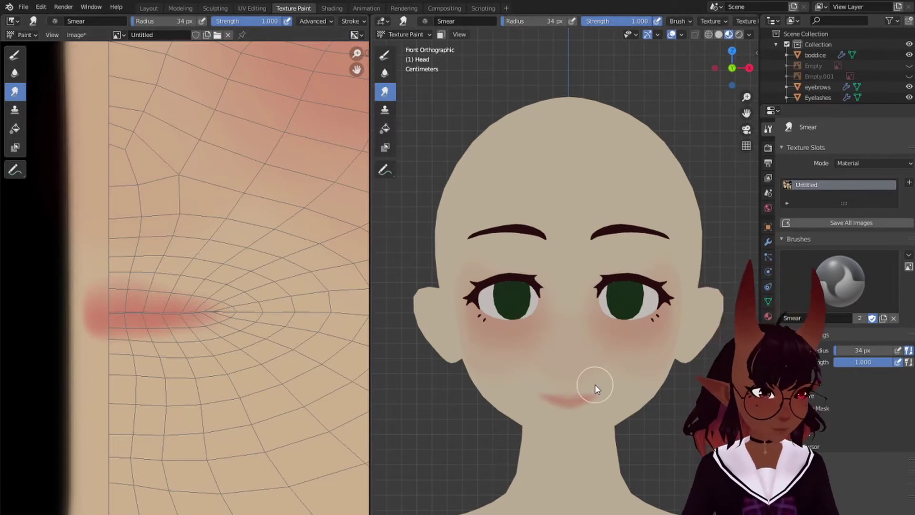
Using the right side view as reference, smear the lip colour near the centre edge to fill out the upper and lower lips.
key(KP_3)
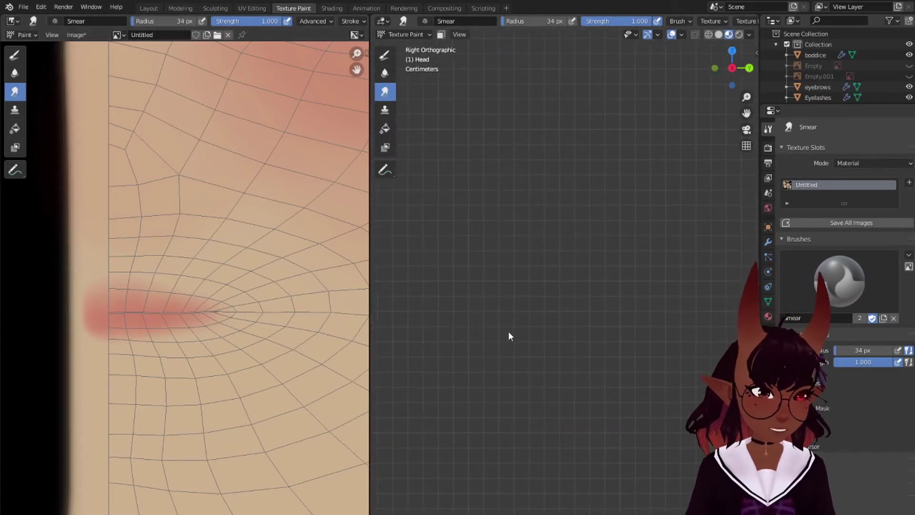
shift+middle_drag(508, 331, 677, 273)
scroll(562, 330, up, 3)
shift+middle_drag(562, 371, 563, 264)
scroll(567, 310, up, 3)
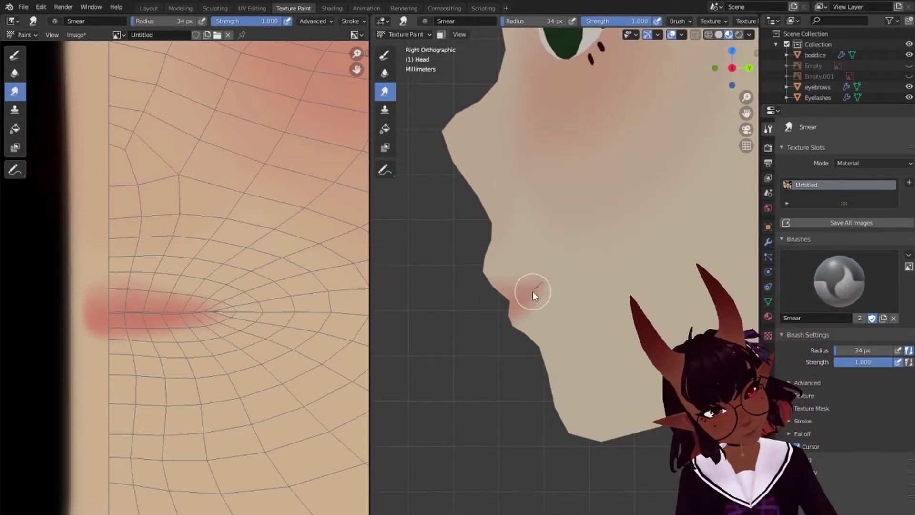
mouse_move(128, 336)
mouse_down()
mouse_move(111, 353)
mouse_move(148, 347)
mouse_move(106, 351)
mouse_move(135, 342)
mouse_move(121, 352)
mouse_up()
mouse_move(117, 292)
mouse_down()
mouse_move(107, 281)
mouse_move(143, 290)
mouse_move(104, 292)
mouse_up()
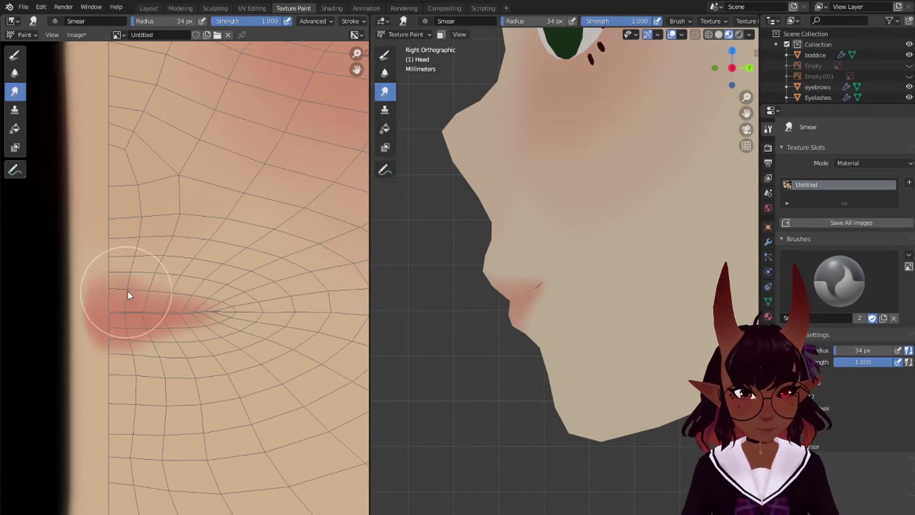
scroll(574, 291, down, 3)
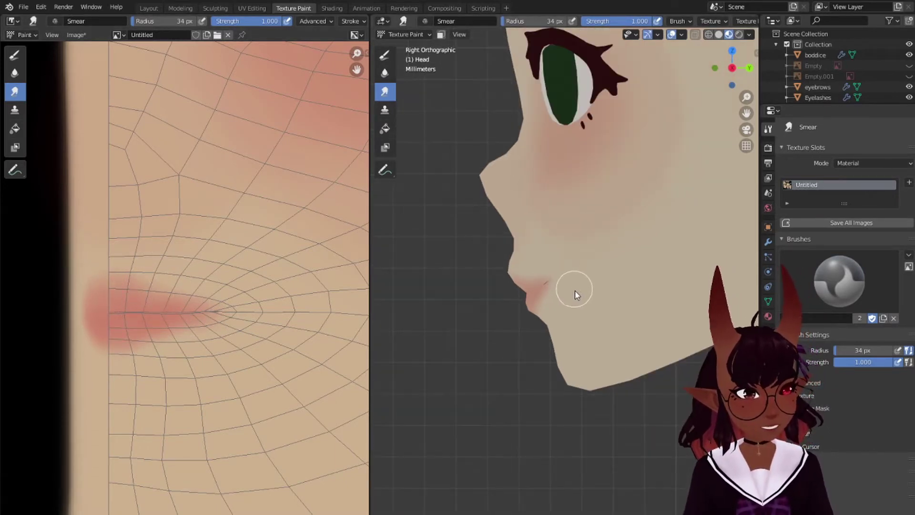
scroll(548, 286, up, 1)
scroll(477, 238, down, 2)
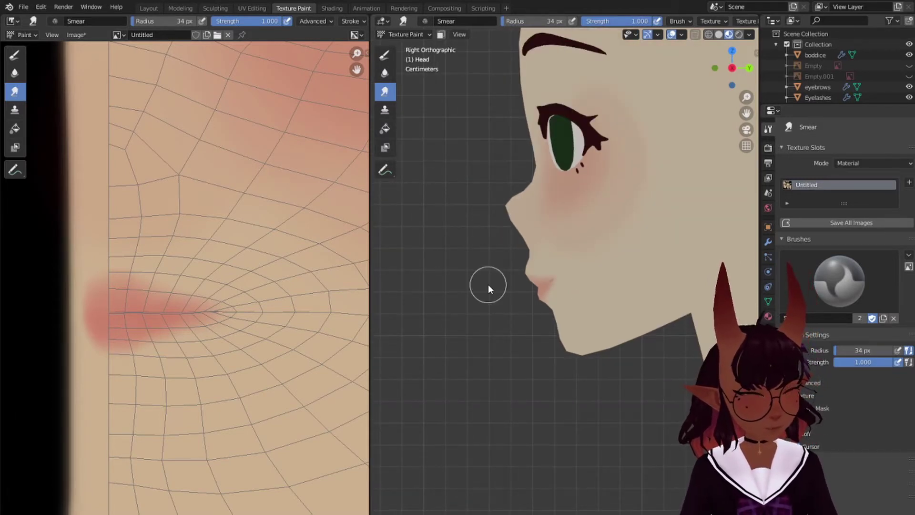
Return to front view and turn on Screencast Keys in the 3D viewport.
key(KP_1)
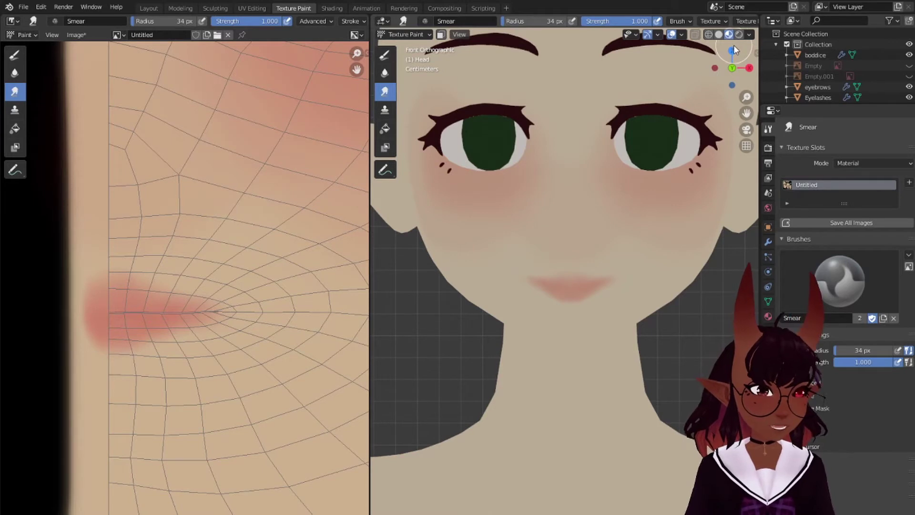
click(756, 54)
click(752, 141)
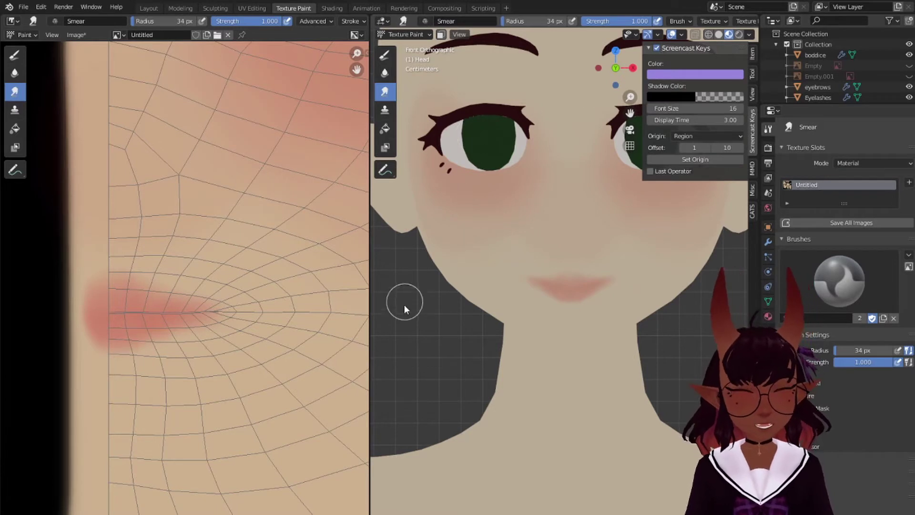
Smear the lip edges and mouth corner on the texture to refine the lip shape, and check the face from the front.
scroll(92, 205, up, 1)
middle_drag(92, 205, 90, 153)
mouse_move(119, 217)
mouse_down()
mouse_move(133, 261)
mouse_move(126, 253)
mouse_move(139, 256)
mouse_move(125, 246)
mouse_move(181, 262)
mouse_move(210, 256)
mouse_move(229, 272)
mouse_move(224, 279)
mouse_move(216, 265)
mouse_move(231, 274)
mouse_move(178, 267)
mouse_move(226, 278)
mouse_move(187, 267)
mouse_move(227, 306)
mouse_move(173, 320)
mouse_move(167, 328)
mouse_move(219, 319)
mouse_move(173, 337)
mouse_move(202, 316)
mouse_move(228, 317)
mouse_move(153, 367)
mouse_move(123, 365)
mouse_move(235, 321)
mouse_move(262, 298)
mouse_move(211, 247)
mouse_move(252, 263)
mouse_move(252, 239)
mouse_up()
drag(252, 239, 247, 178)
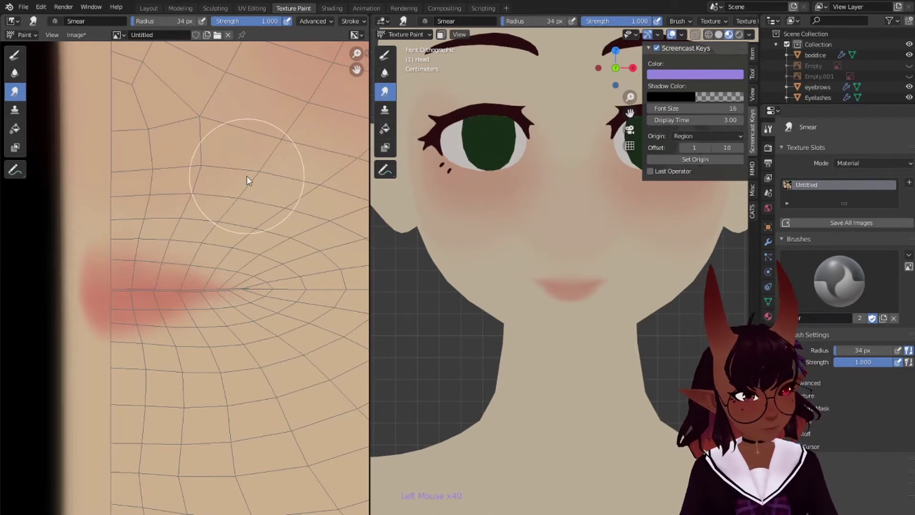
scroll(599, 241, down, 4)
scroll(538, 167, up, 2)
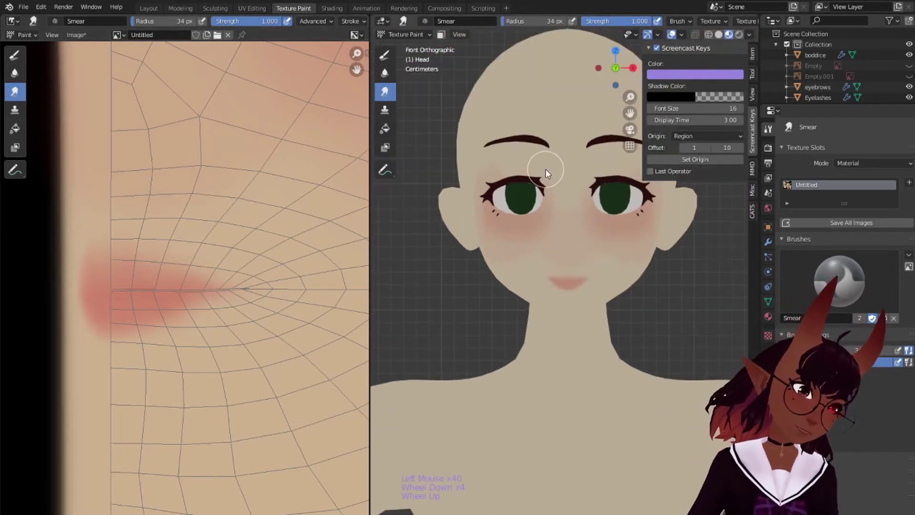
shift+middle_drag(545, 177, 560, 267)
scroll(459, 251, up, 1)
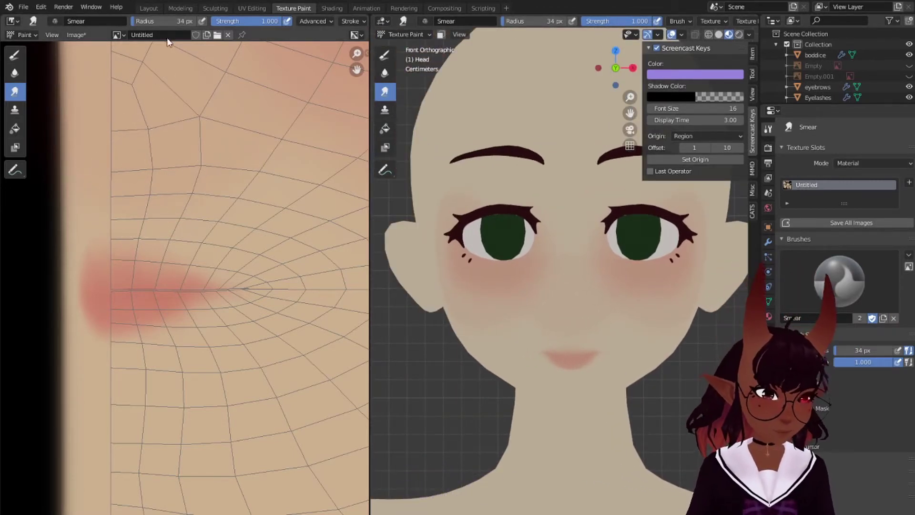
Switch to the Draw brush and darken its paint colour to a deep dark red.
click(14, 55)
click(161, 22)
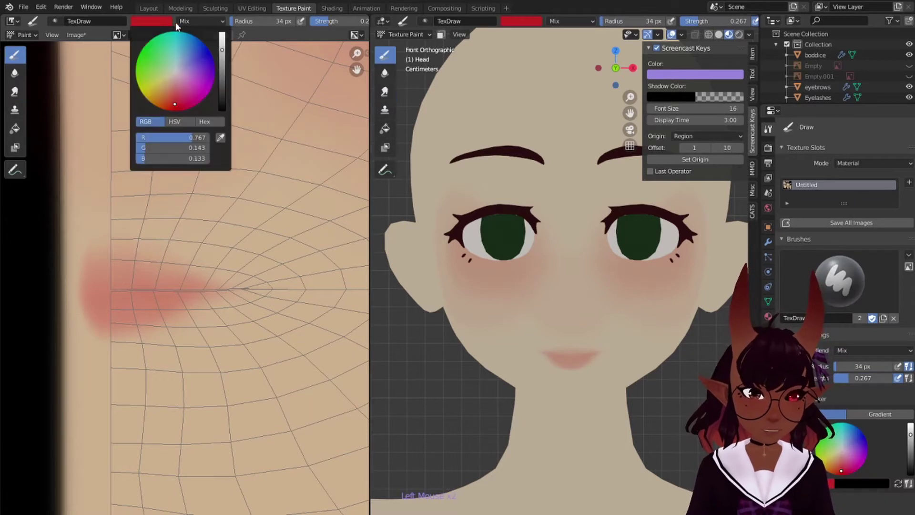
drag(222, 61, 225, 90)
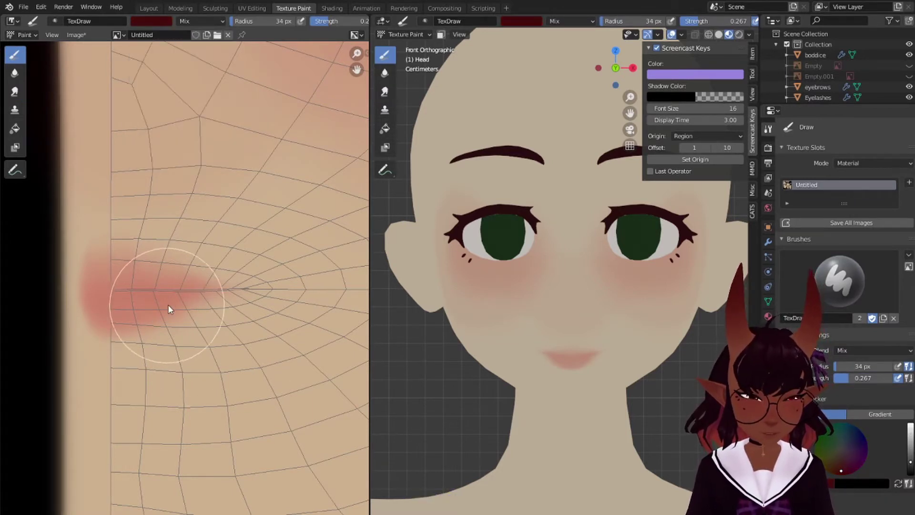
Reduce the brush radius to 13 px and shade the centre of the lips along the mouth seam on the texture.
key(bracketleft)
key(bracketleft)
key(bracketleft)
key(bracketleft)
key(bracketleft)
key(bracketleft)
key(bracketleft)
key(bracketleft)
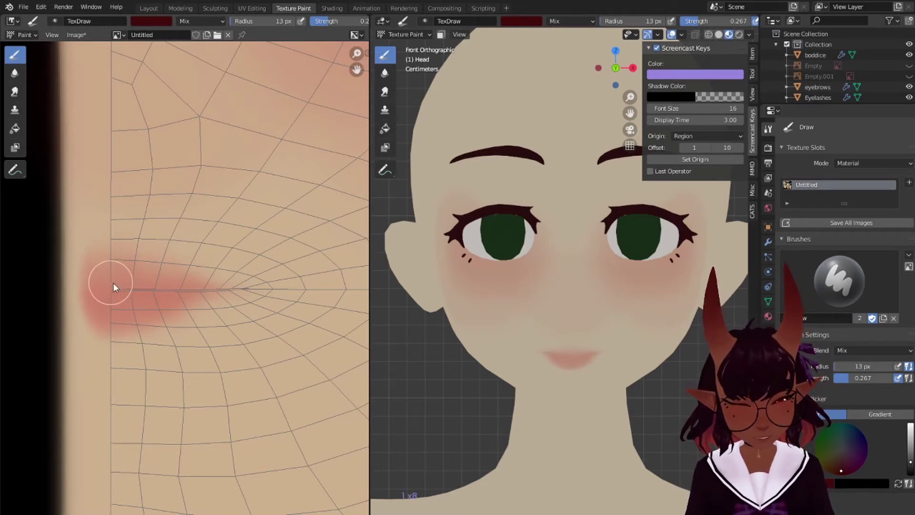
key(ctrl+z)
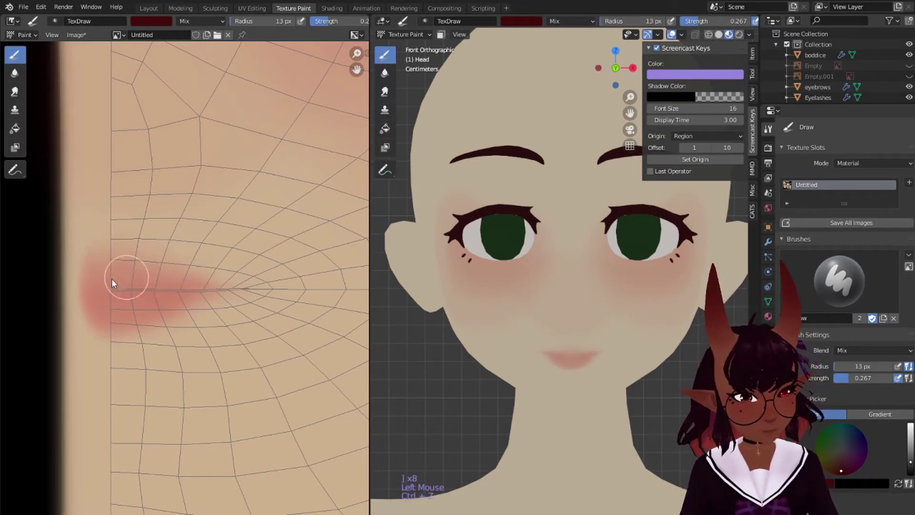
drag(96, 287, 229, 298)
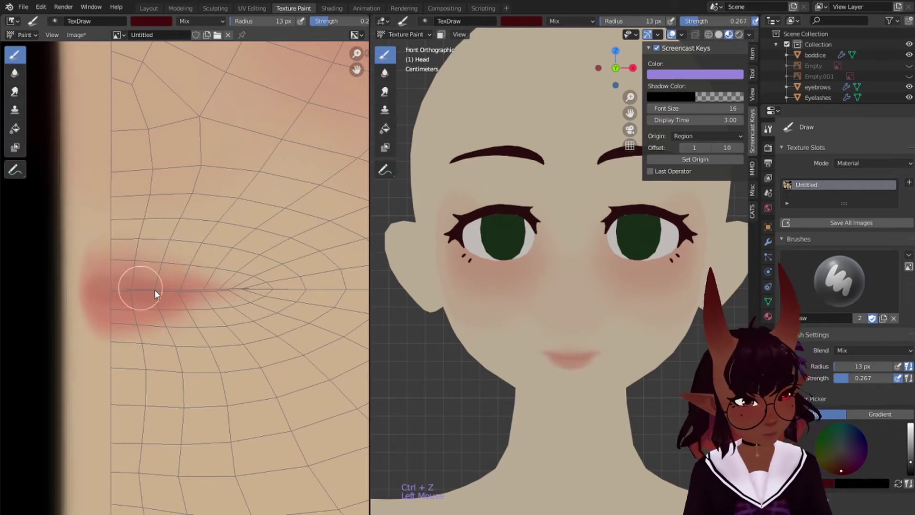
drag(154, 289, 188, 288)
mouse_move(174, 294)
mouse_down()
mouse_move(98, 288)
mouse_move(138, 298)
mouse_move(133, 281)
mouse_move(165, 290)
mouse_up()
Reduce the brush radius to 2 px and paint a thin dark line between the lips from the centre out to the mouth corner.
key(bracketleft)
key(bracketleft)
key(bracketleft)
key(bracketleft)
key(bracketleft)
key(bracketleft)
key(bracketleft)
key(bracketleft)
key(bracketleft)
key(bracketleft)
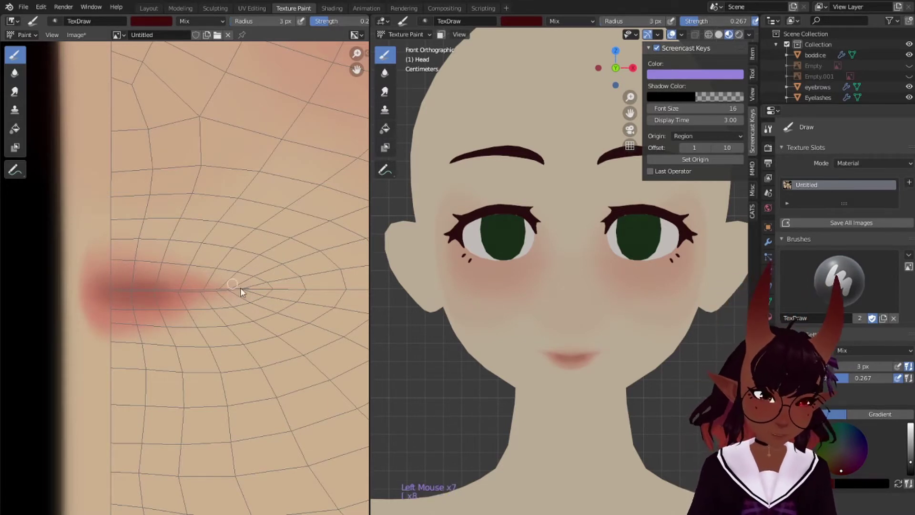
drag(246, 289, 150, 291)
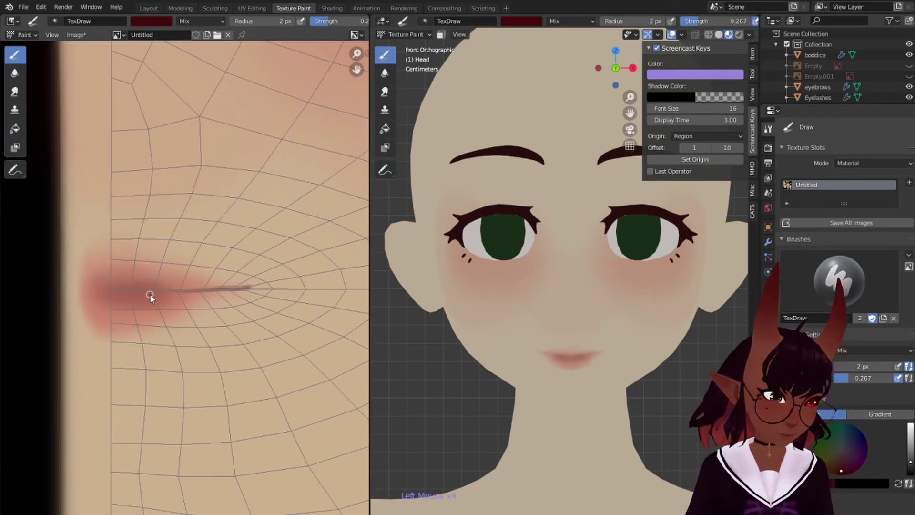
drag(248, 288, 185, 289)
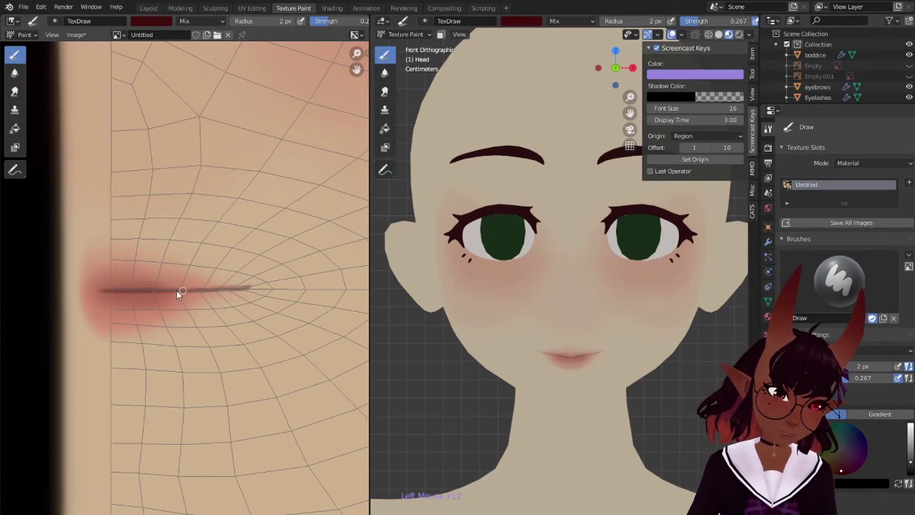
drag(181, 293, 261, 292)
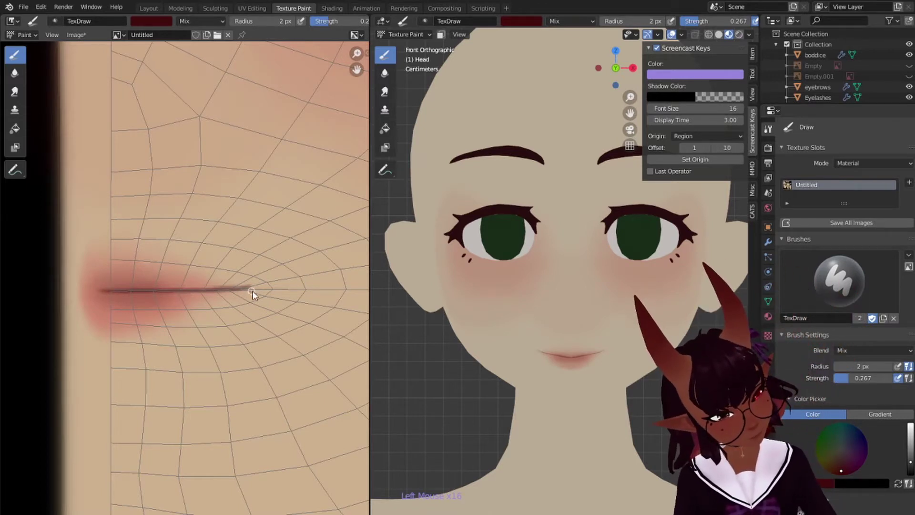
mouse_move(242, 292)
mouse_down()
mouse_move(94, 293)
mouse_move(226, 293)
mouse_move(127, 294)
mouse_up()
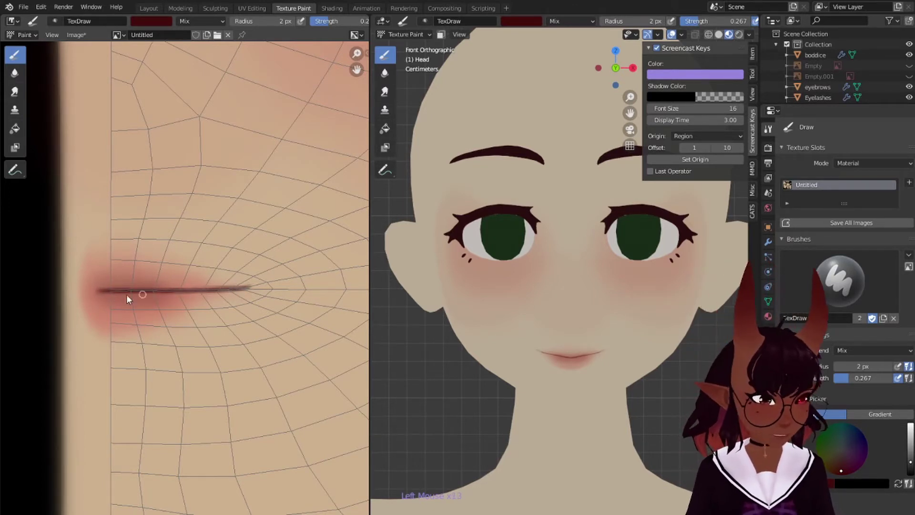
Paint a dark red line along the lower outer rim of the eye opening on the texture at a 10 px radius.
scroll(494, 331, down, 2)
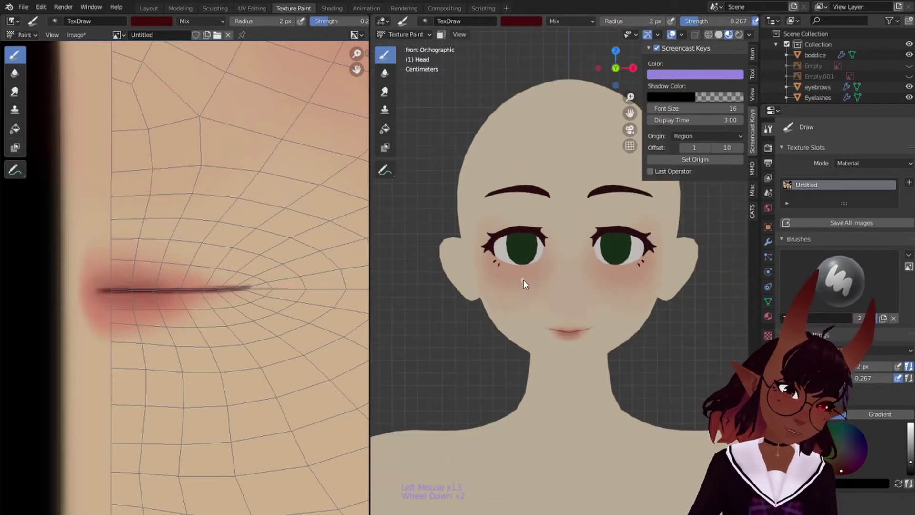
shift+middle_drag(565, 258, 515, 303)
scroll(493, 276, up, 2)
scroll(487, 269, down, 1)
scroll(270, 260, down, 1)
mouse_move(268, 151)
middle_down()
mouse_move(223, 270)
mouse_move(205, 281)
middle_up()
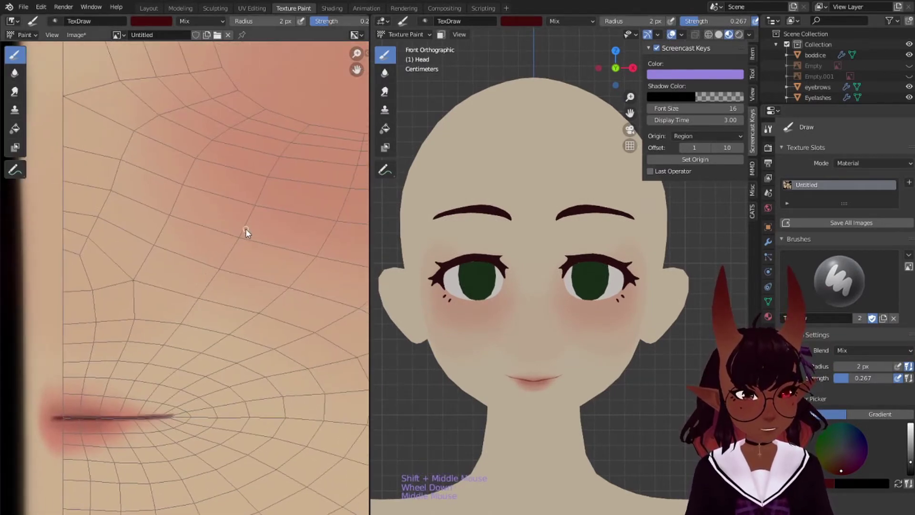
scroll(245, 228, down, 1)
middle_drag(275, 193, 196, 219)
scroll(219, 217, down, 1)
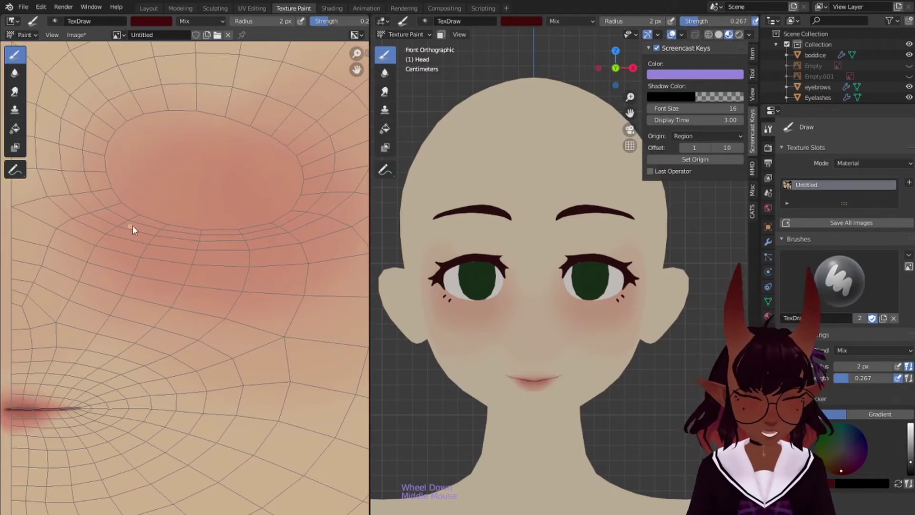
key(bracketright)
key(bracketright)
key(bracketright)
key(bracketright)
key(bracketright)
key(bracketright)
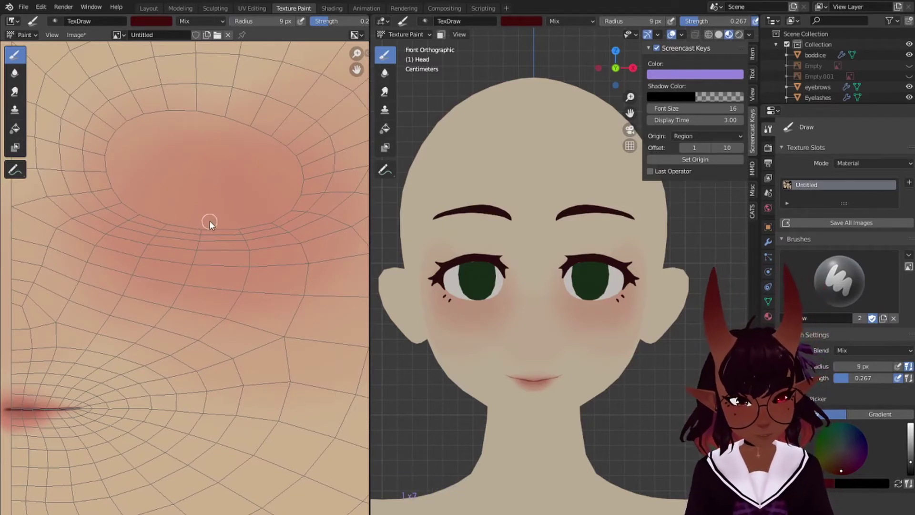
key(bracketright)
key(bracketright)
drag(204, 224, 270, 218)
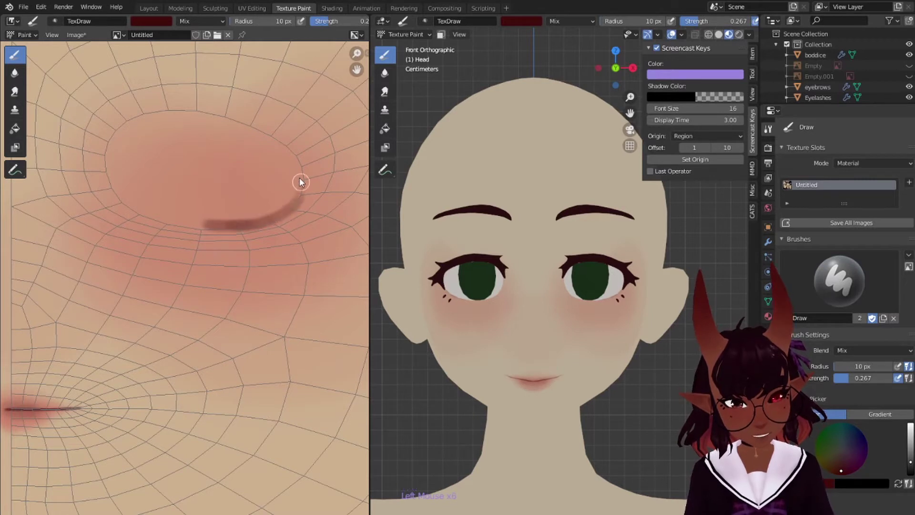
Extend the dark lower eye line inward and go over its outer part at a 12 px radius.
key(bracketright)
key(bracketright)
key(bracketright)
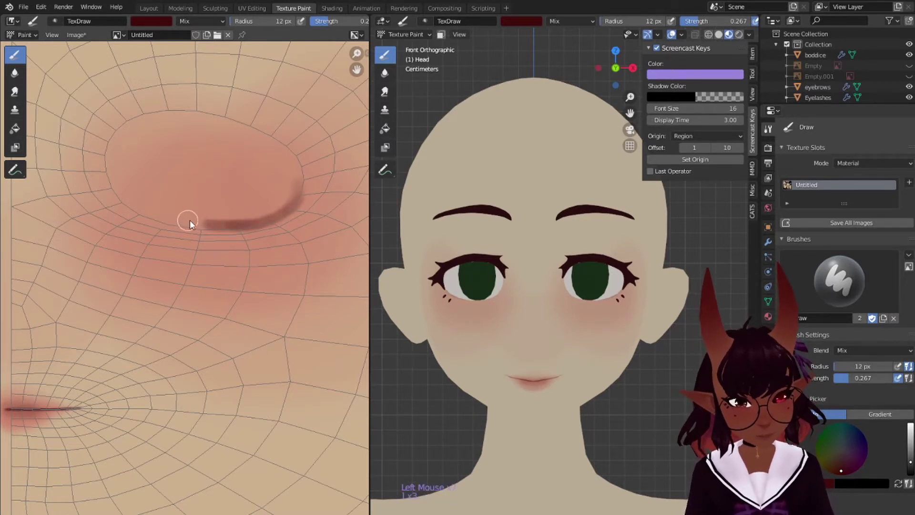
mouse_move(189, 220)
mouse_down()
mouse_move(280, 212)
mouse_move(260, 219)
mouse_move(295, 202)
mouse_up()
drag(236, 223, 286, 207)
Darken the lower eye line with repeated strokes toward the outer corner at a 14 px radius.
key(bracketright)
key(bracketright)
key(bracketright)
drag(210, 223, 271, 217)
drag(210, 224, 275, 216)
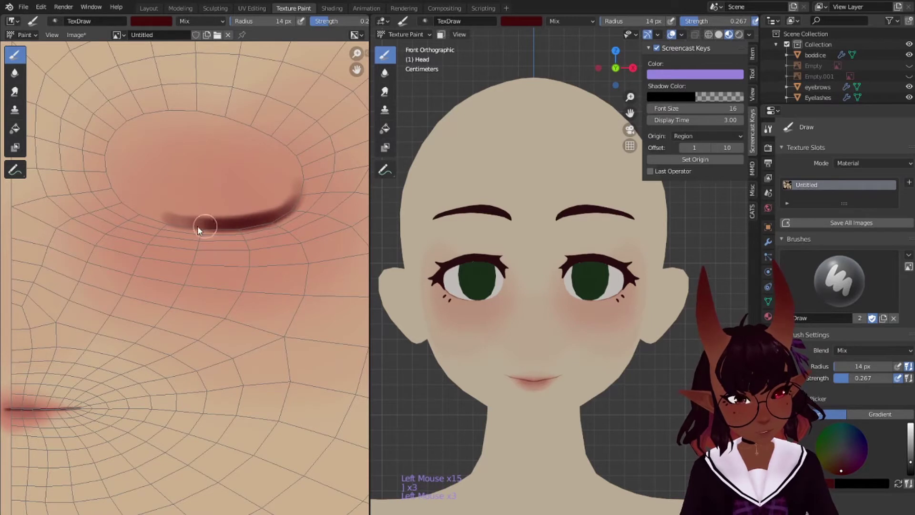
mouse_move(213, 229)
mouse_down()
mouse_move(281, 203)
mouse_move(282, 219)
mouse_move(222, 228)
mouse_move(281, 216)
mouse_up()
mouse_move(210, 226)
mouse_down()
mouse_move(246, 228)
mouse_move(284, 214)
mouse_up()
mouse_move(219, 226)
mouse_down()
mouse_move(287, 219)
mouse_move(298, 198)
mouse_up()
drag(212, 224, 281, 216)
drag(224, 225, 291, 207)
Thicken and soften the upper side of the lower eye line at a 26 px radius.
key(bracketright)
key(bracketright)
key(bracketright)
key(bracketright)
key(bracketright)
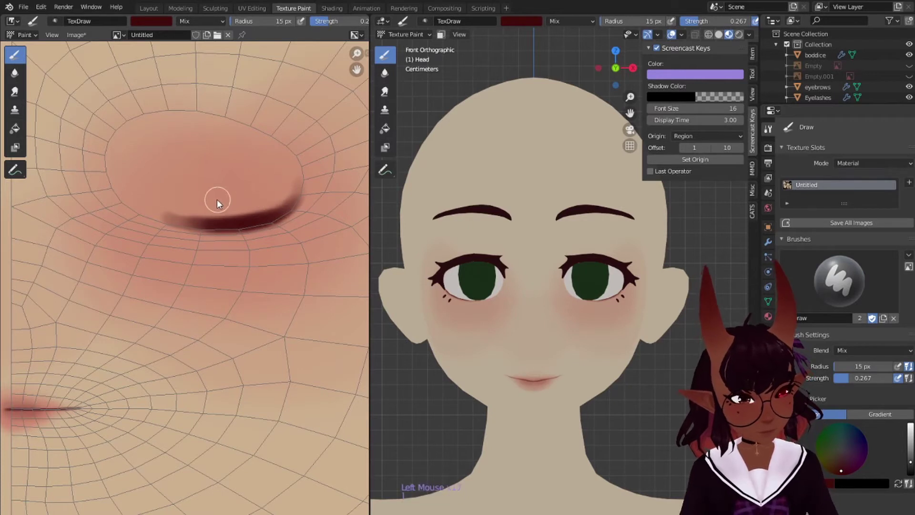
key(bracketright)
key(bracketright)
key(bracketright)
key(bracketright)
mouse_move(185, 214)
mouse_down()
mouse_move(244, 219)
mouse_move(286, 197)
mouse_up()
drag(215, 222, 290, 196)
drag(209, 220, 285, 204)
mouse_move(203, 219)
mouse_down()
mouse_move(213, 220)
mouse_move(193, 218)
mouse_move(293, 198)
mouse_up()
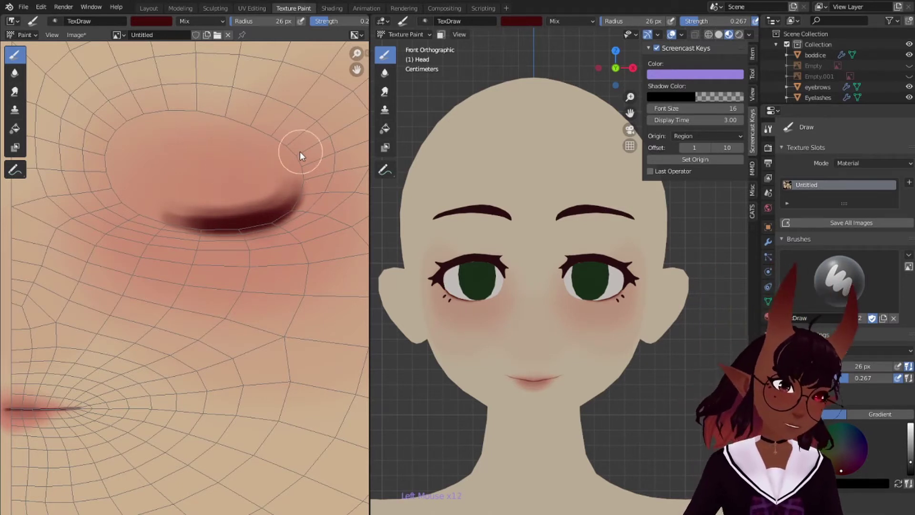
Raise the brush radius to 50 px and shade the outer and upper parts of the eye opening dark red.
key(bracketright)
key(bracketright)
key(bracketright)
key(bracketright)
key(bracketright)
key(bracketright)
key(bracketright)
key(bracketright)
key(bracketright)
mouse_move(205, 132)
mouse_down()
mouse_move(291, 199)
mouse_move(262, 220)
mouse_up()
drag(244, 134, 260, 218)
drag(294, 159, 229, 228)
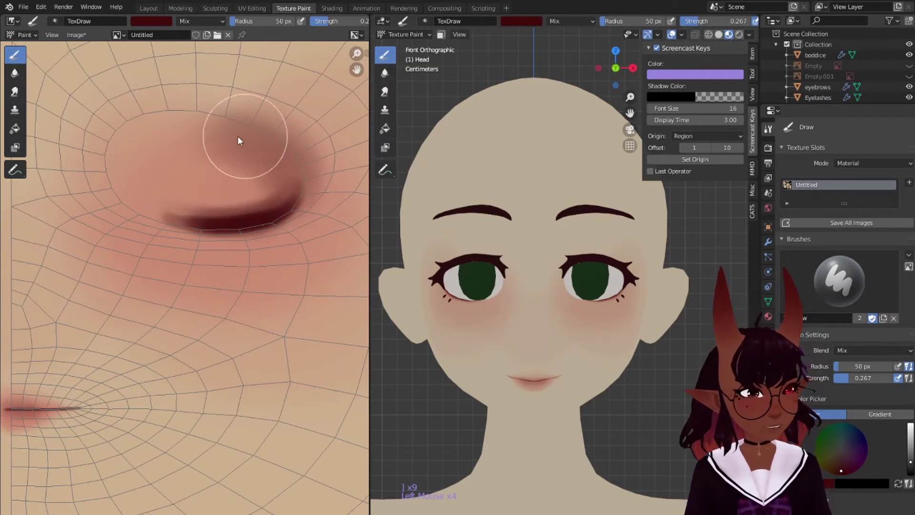
mouse_move(216, 140)
mouse_down()
mouse_move(260, 215)
mouse_move(237, 226)
mouse_up()
mouse_move(234, 138)
mouse_down()
mouse_move(264, 202)
mouse_move(258, 154)
mouse_move(288, 154)
mouse_move(287, 196)
mouse_up()
mouse_move(263, 138)
mouse_down()
mouse_move(291, 174)
mouse_move(265, 135)
mouse_move(272, 139)
mouse_move(159, 147)
mouse_move(231, 147)
mouse_move(254, 195)
mouse_move(216, 224)
mouse_move(237, 151)
mouse_move(241, 165)
mouse_move(173, 139)
mouse_move(226, 127)
mouse_move(294, 163)
mouse_move(293, 204)
mouse_move(316, 159)
mouse_move(280, 143)
mouse_move(308, 123)
mouse_up()
Check the eye shading from several angles, add broad strokes over the outer eye at a 101 px radius, and undo the last three.
scroll(537, 302, down, 2)
middle_drag(537, 302, 451, 304)
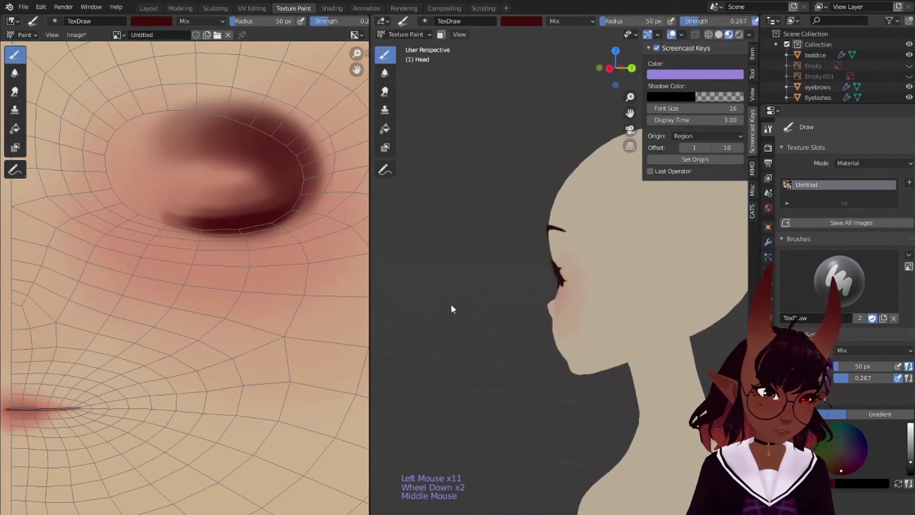
scroll(538, 328, up, 3)
middle_drag(486, 328, 684, 355)
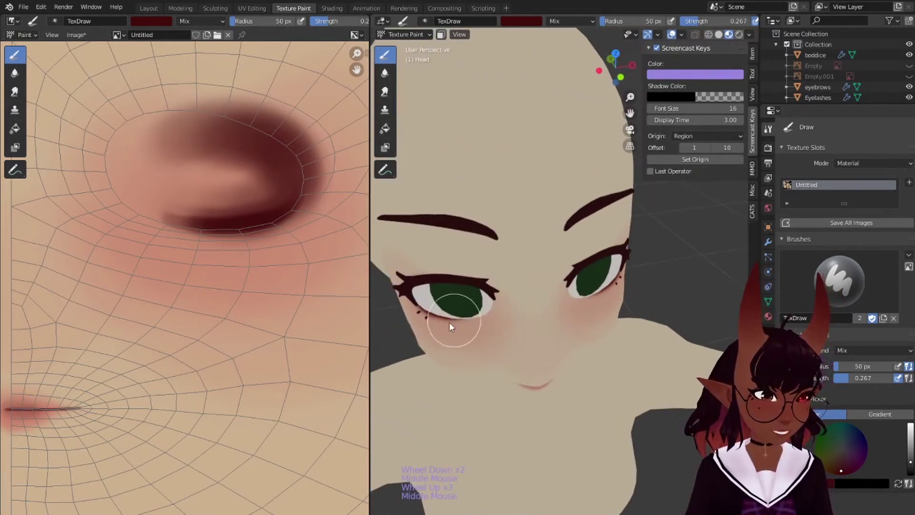
middle_drag(450, 322, 373, 299)
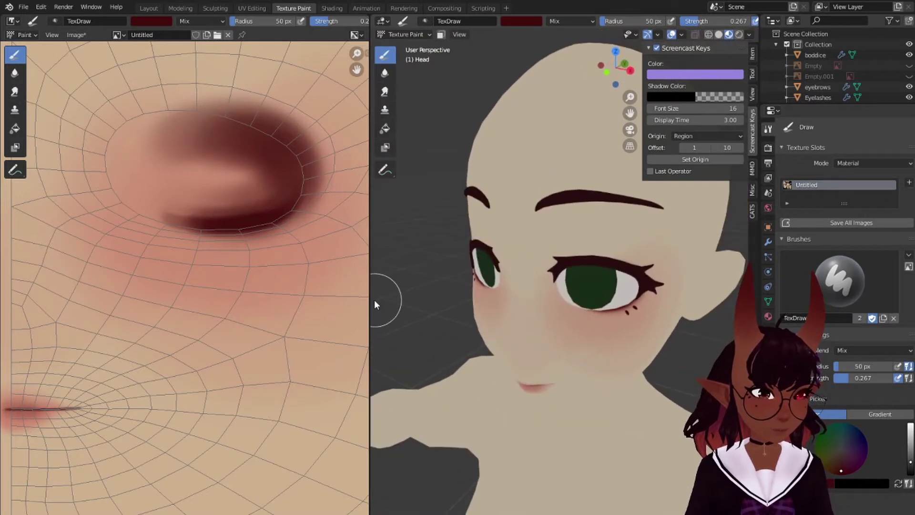
key(bracketright)
key(bracketright)
key(bracketright)
key(bracketright)
key(bracketright)
key(bracketright)
key(bracketright)
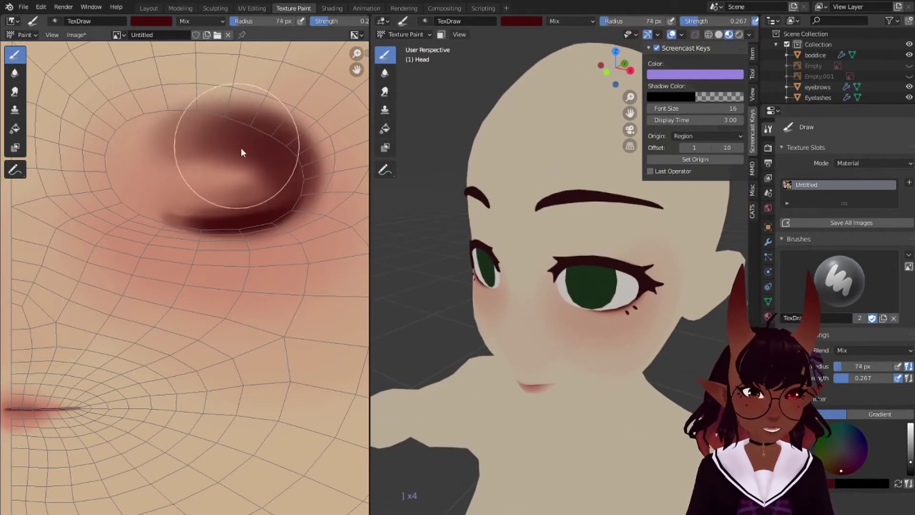
key(bracketright)
mouse_move(243, 136)
mouse_down()
mouse_move(283, 153)
mouse_move(277, 182)
mouse_up()
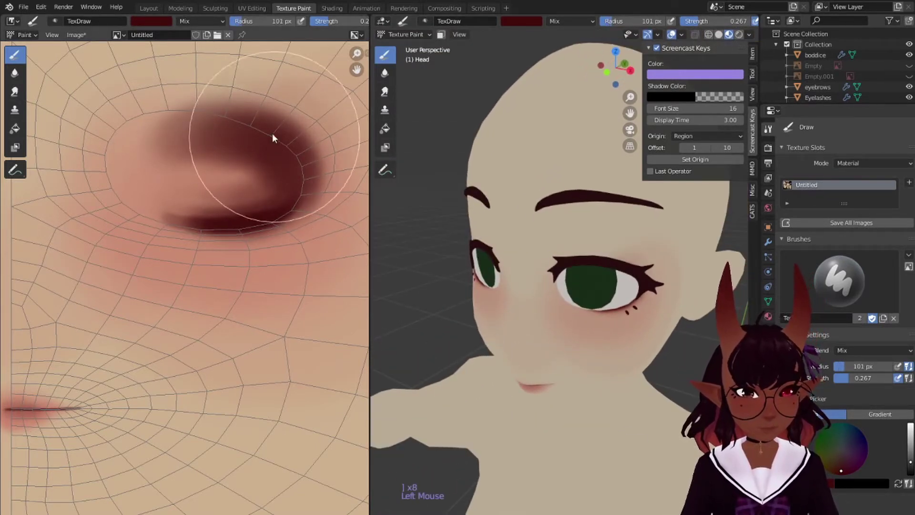
drag(272, 133, 300, 159)
drag(261, 207, 235, 174)
key(ctrl+z)
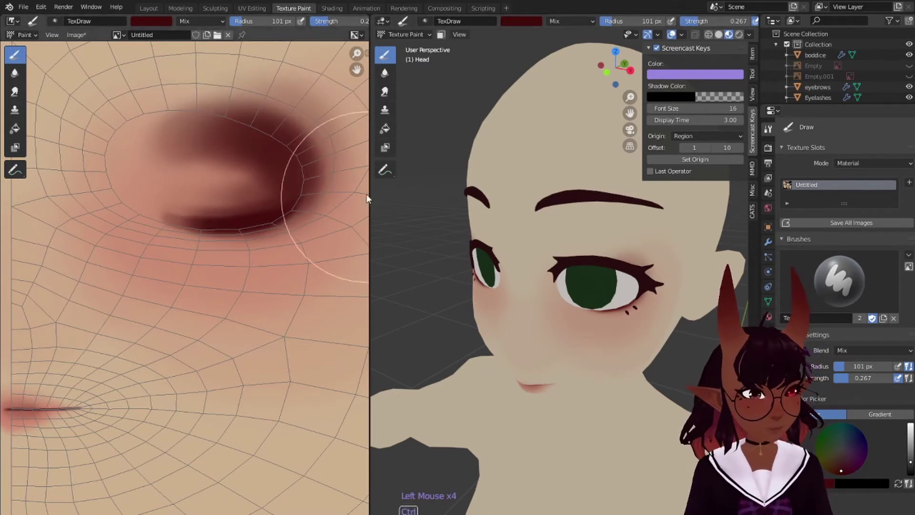
key(ctrl+z)
key(ctrl+z)
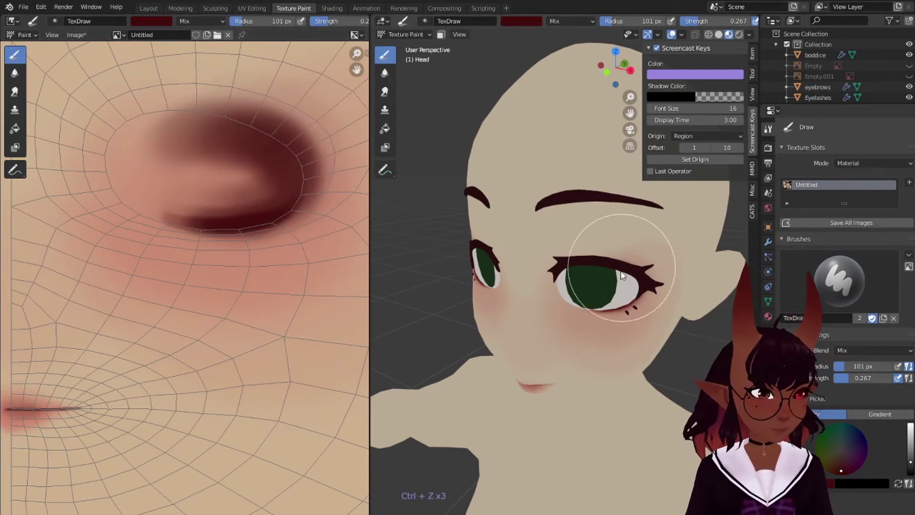
Return to front view and blend the shading across the upper eye area on the texture at a 72 px radius.
key(KP_1)
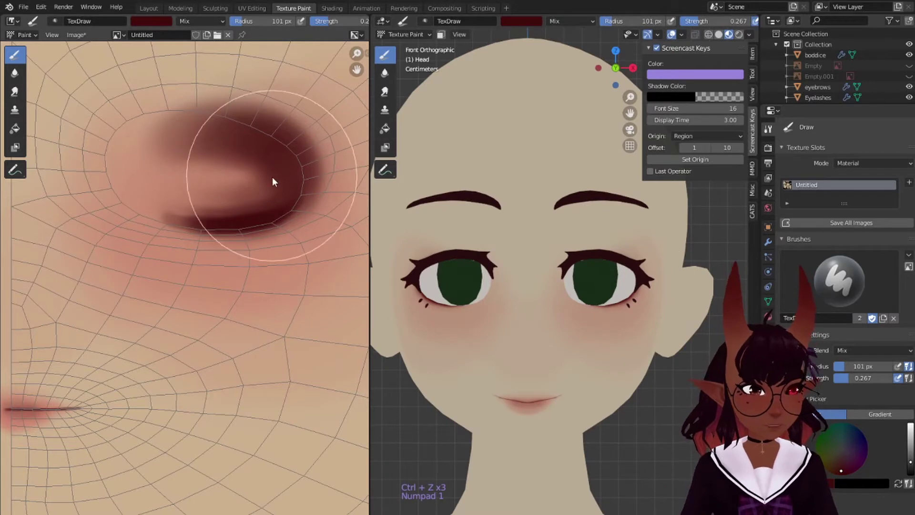
key(bracketleft)
key(bracketleft)
key(bracketleft)
key(bracketleft)
mouse_move(214, 143)
mouse_down()
mouse_move(232, 132)
mouse_move(291, 177)
mouse_move(287, 128)
mouse_move(266, 120)
mouse_move(293, 131)
mouse_up()
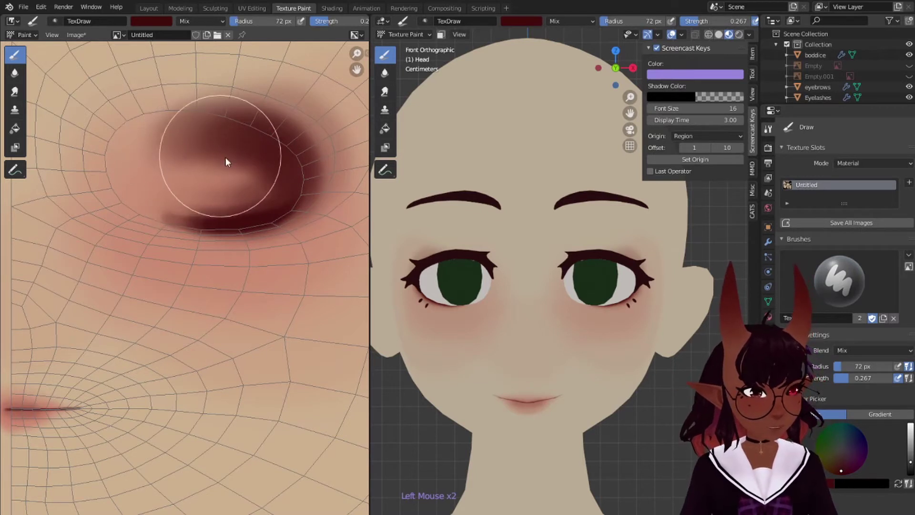
key(ctrl+z)
mouse_move(165, 134)
mouse_down()
mouse_move(314, 159)
mouse_move(205, 153)
mouse_move(178, 175)
mouse_move(234, 174)
mouse_up()
Examine the eye shading and lips on the face from the front and on the texture.
scroll(515, 173, down, 3)
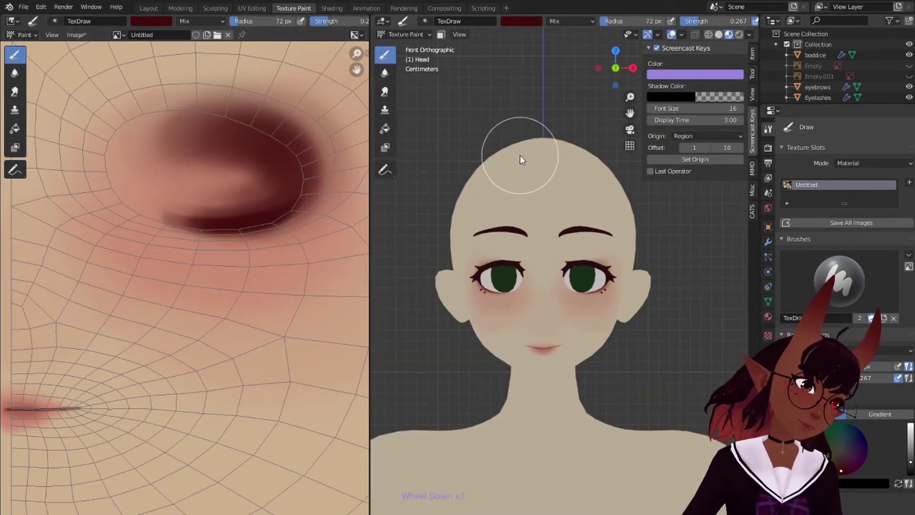
scroll(503, 159, up, 2)
scroll(499, 187, down, 1)
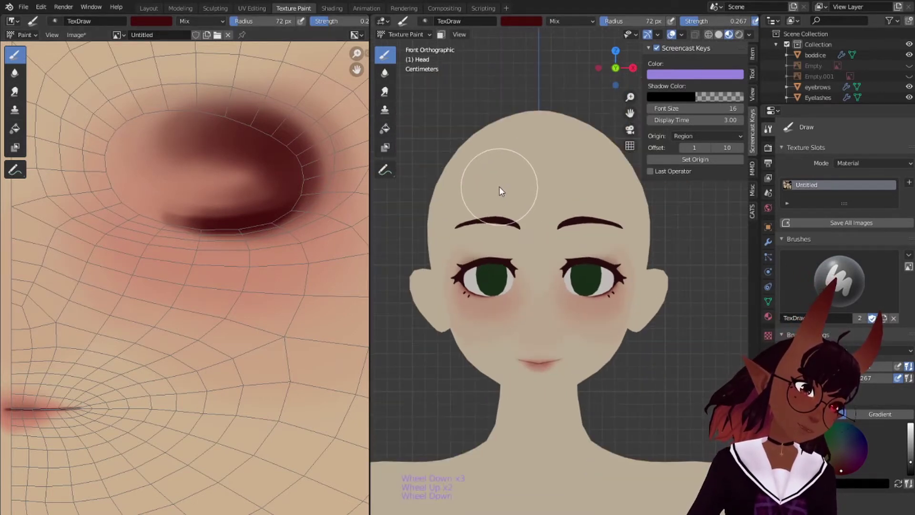
scroll(496, 196, up, 1)
middle_drag(191, 217, 303, 146)
mouse_move(165, 212)
middle_down()
mouse_move(231, 168)
mouse_move(166, 212)
middle_up()
scroll(233, 159, up, 2)
scroll(221, 176, down, 3)
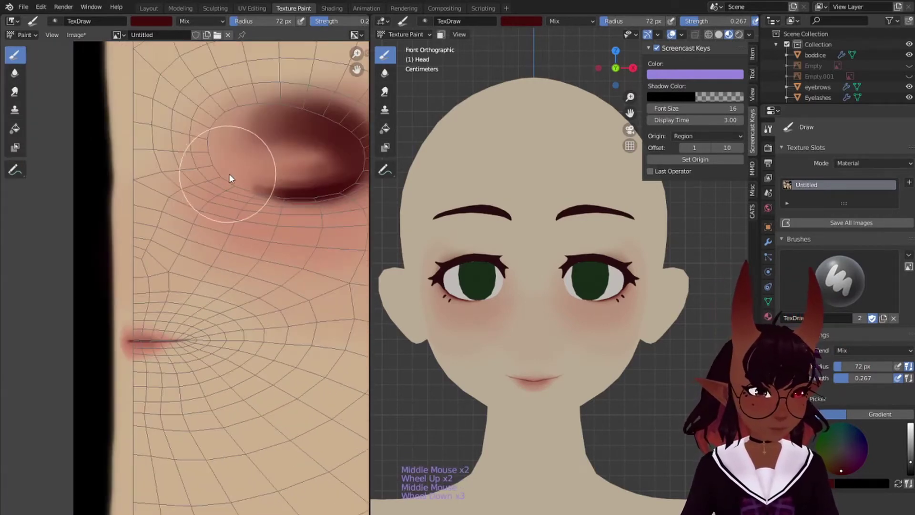
middle_drag(228, 173, 181, 177)
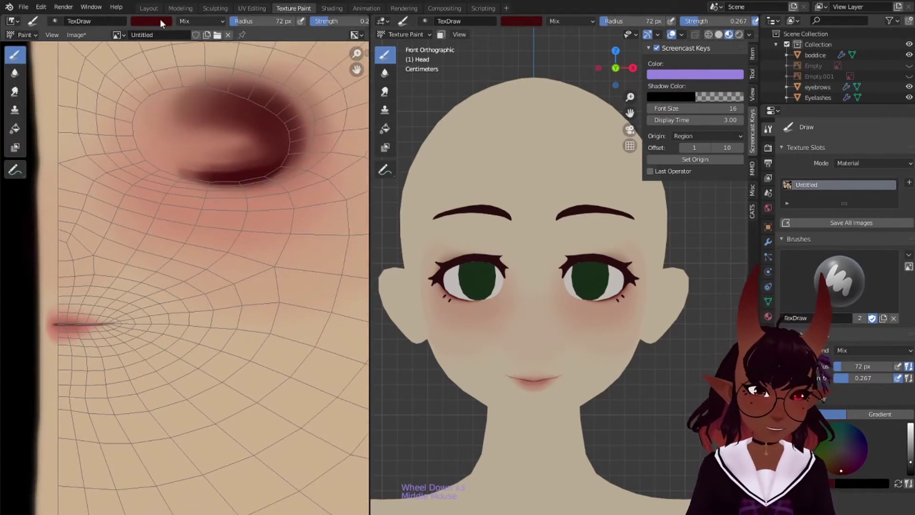
Shift the brush colour to a slightly different dark red, about R 0.253, G 0.056, B 0.061.
click(159, 20)
click(178, 102)
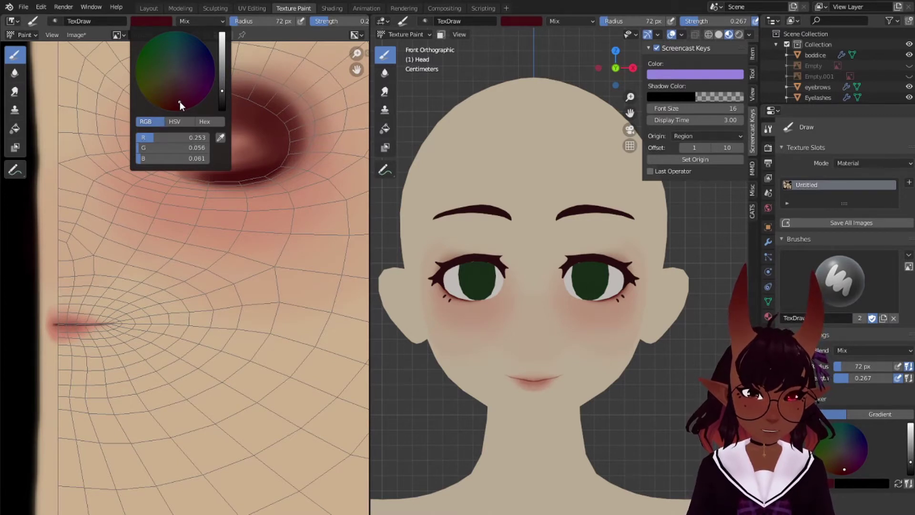
middle_drag(143, 197, 197, 184)
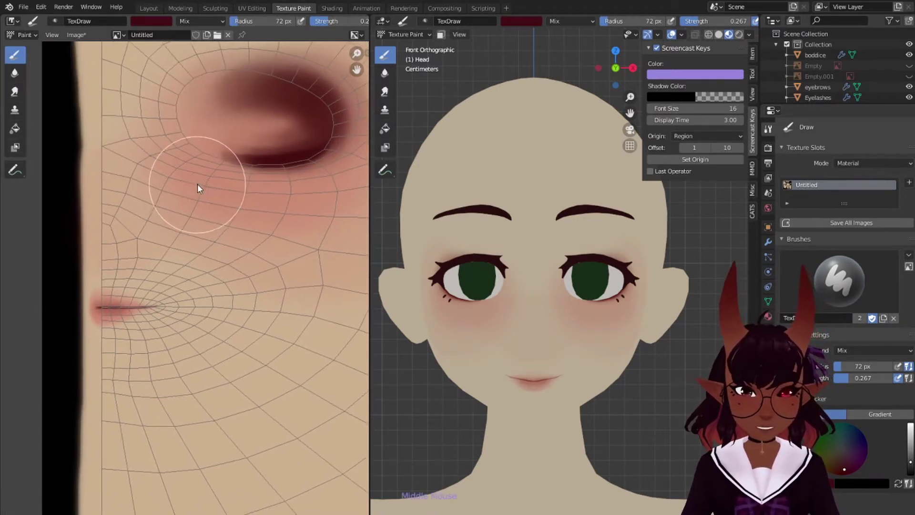
Paint a small dark shadow at the nose tip on the texture with the Draw brush at a 15 px radius.
key(bracketleft)
key(bracketleft)
key(bracketleft)
key(bracketleft)
key(bracketleft)
key(bracketleft)
key(bracketleft)
key(bracketleft)
key(bracketleft)
key(bracketleft)
key(bracketleft)
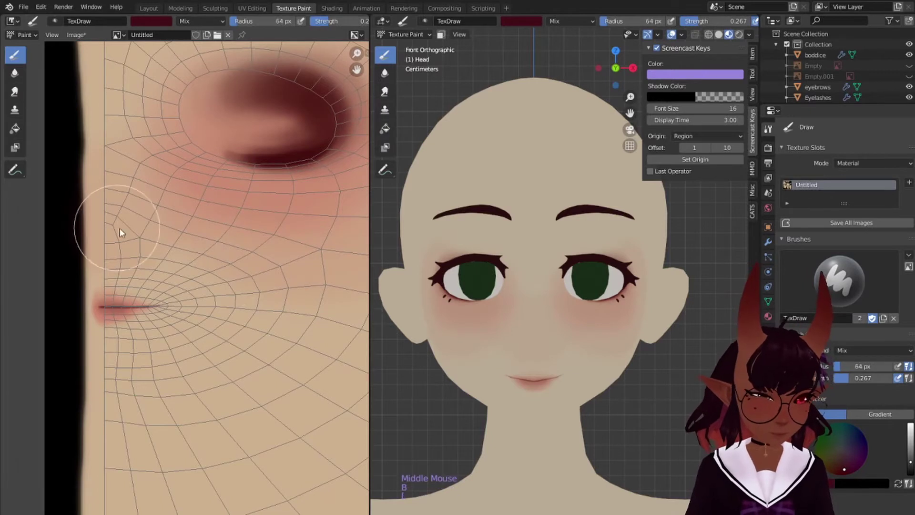
key(bracketleft)
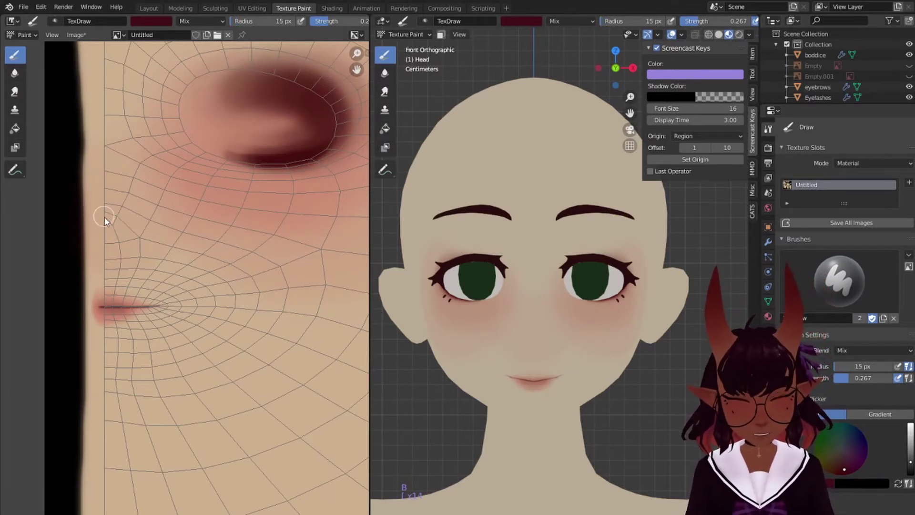
mouse_move(113, 224)
mouse_down()
mouse_move(121, 230)
mouse_move(106, 229)
mouse_move(119, 232)
mouse_up()
key(ctrl+z)
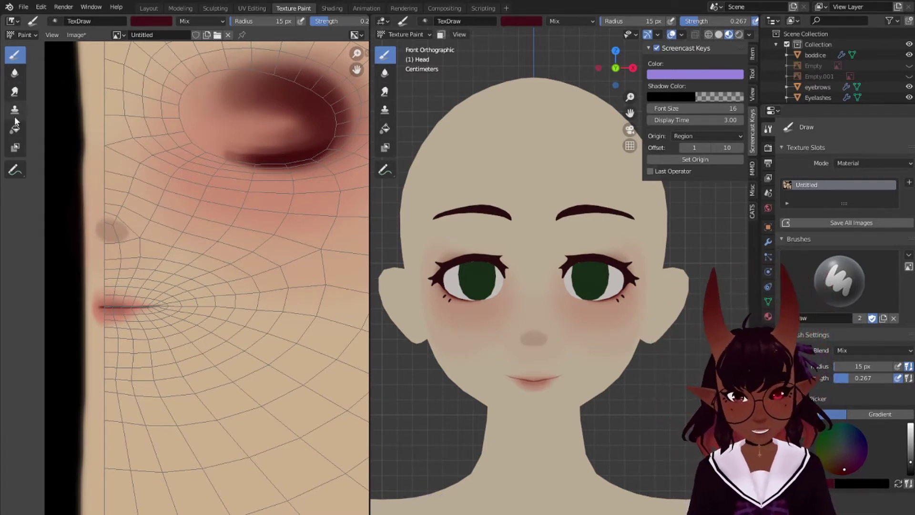
Soften the edges of the nose shadow on the texture using the Smear brush at a 28 px radius.
click(15, 92)
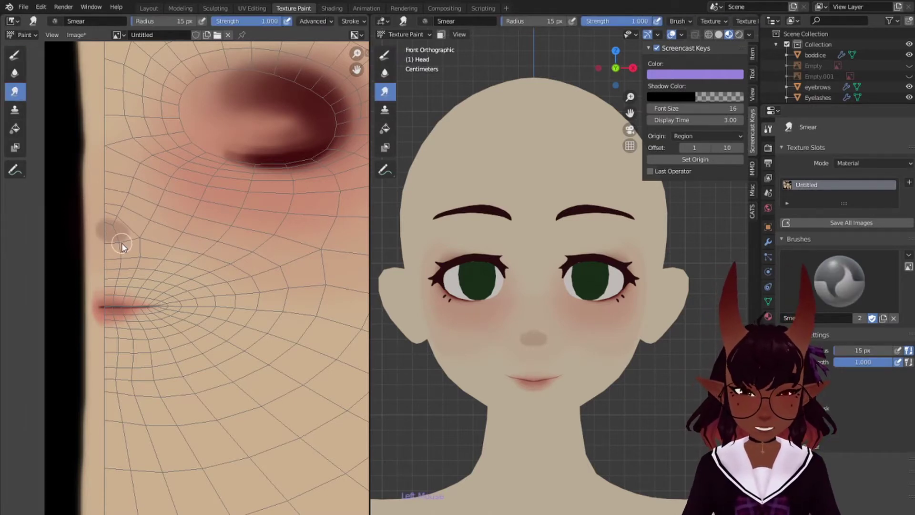
key(bracketright)
key(bracketright)
key(bracketright)
key(bracketright)
key(bracketright)
key(bracketright)
key(bracketright)
key(bracketright)
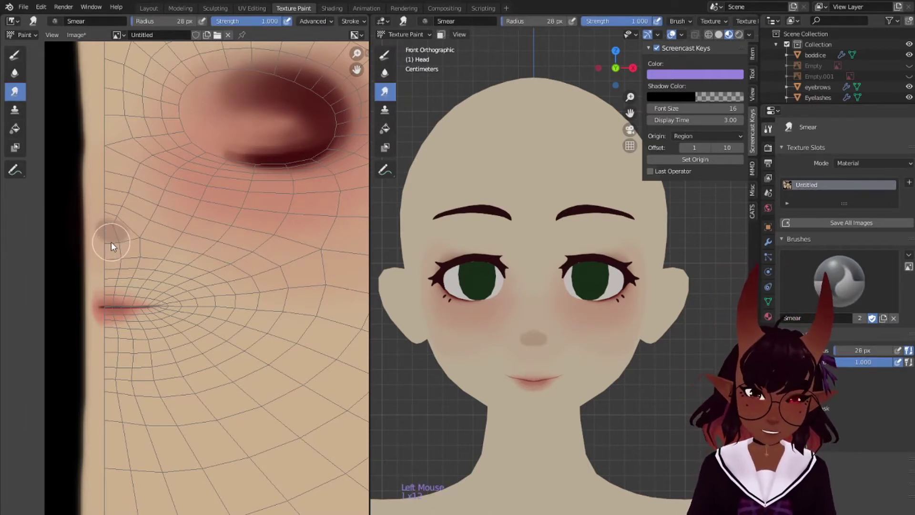
mouse_move(111, 242)
mouse_down()
mouse_move(105, 248)
mouse_move(126, 240)
mouse_move(105, 246)
mouse_up()
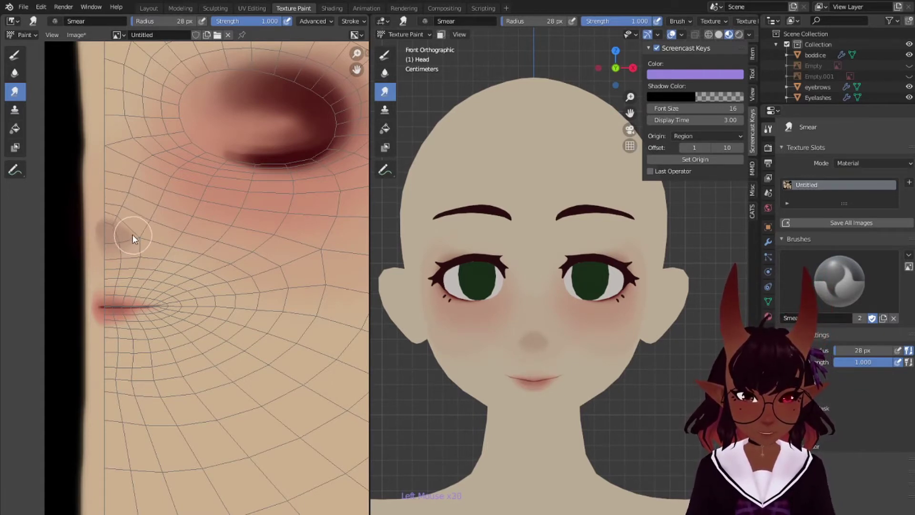
drag(133, 235, 115, 223)
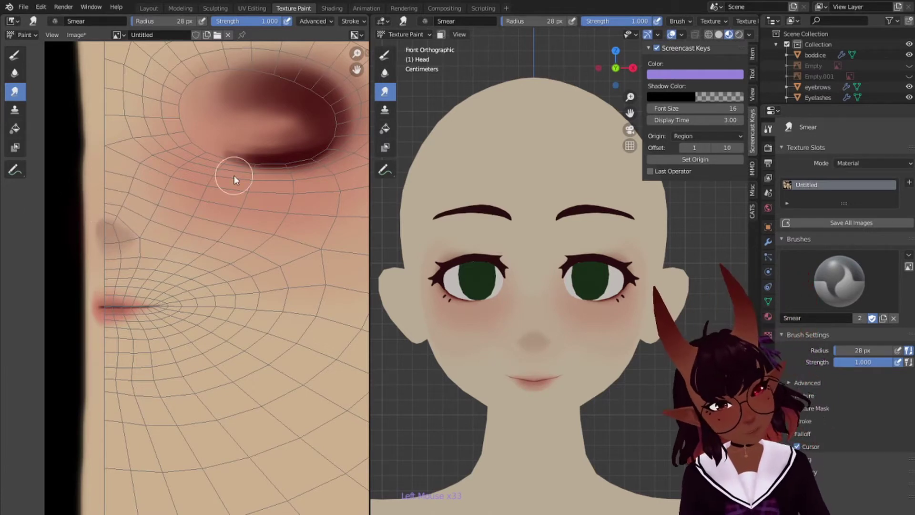
Examine the face from a distance, in right side view, and across the face area of the texture.
scroll(516, 312, down, 1)
scroll(558, 294, down, 4)
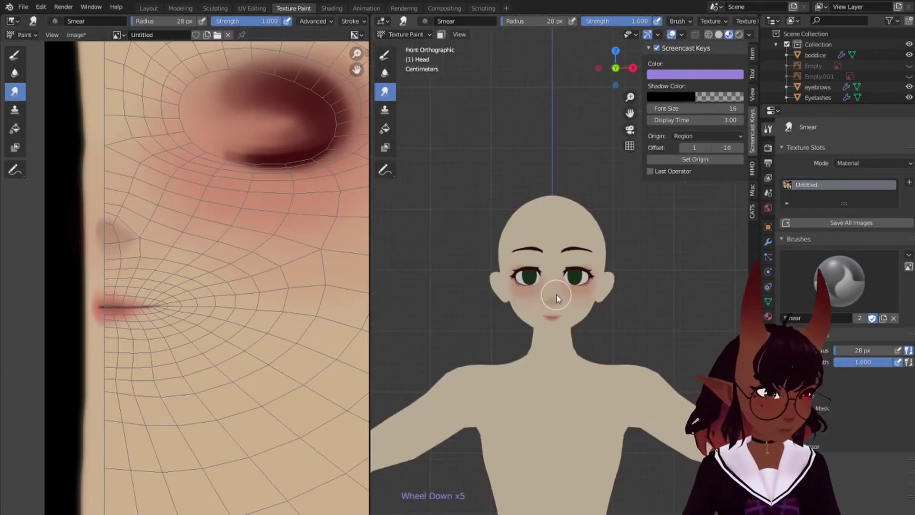
key(KP_3)
scroll(561, 270, up, 5)
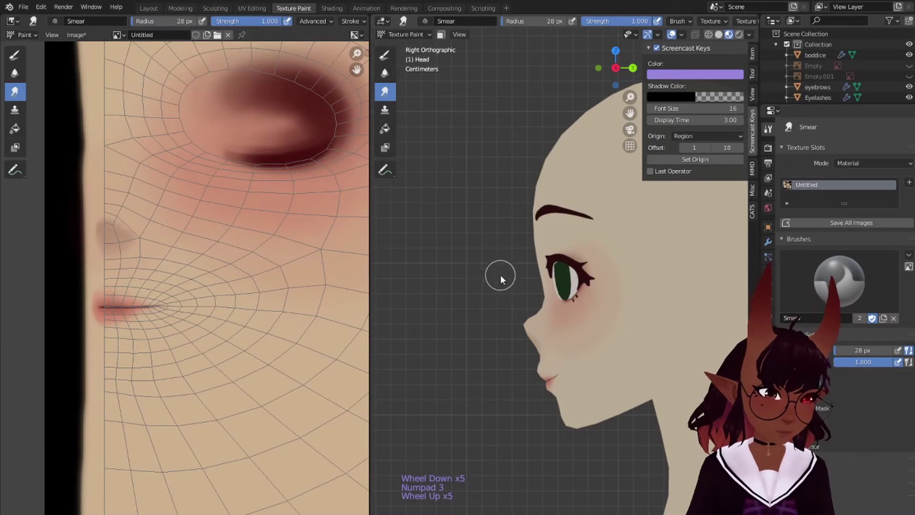
scroll(215, 243, down, 3)
scroll(205, 245, up, 2)
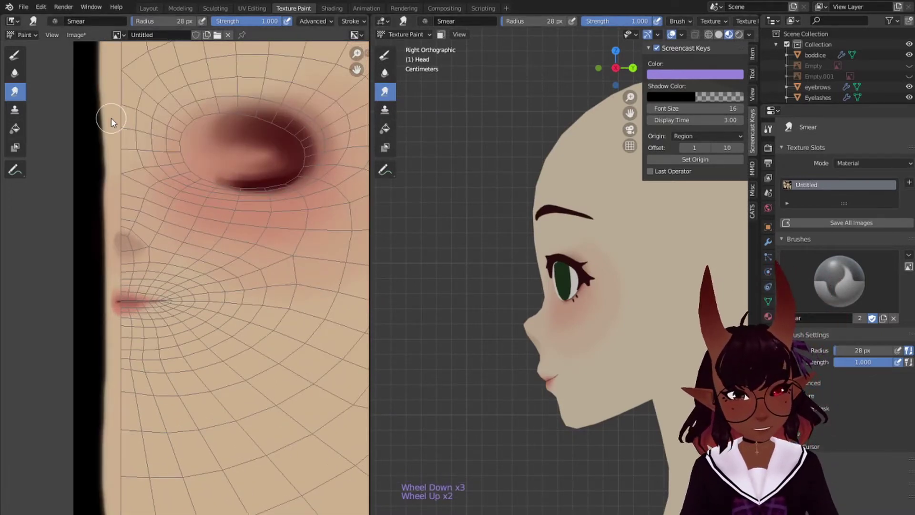
scroll(110, 118, down, 3)
mouse_move(130, 142)
middle_down()
mouse_move(101, 158)
mouse_move(132, 157)
middle_up()
scroll(165, 154, down, 1)
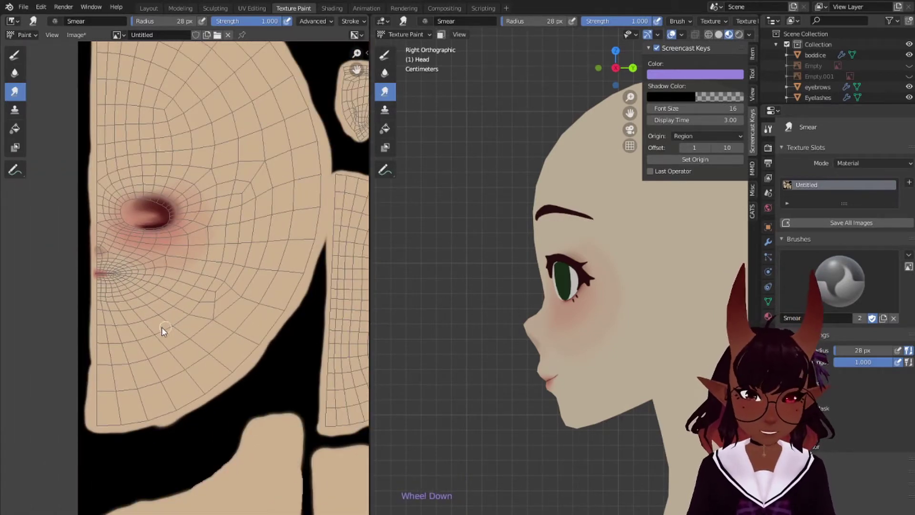
Paint a small shadow just below the lower lip on the texture with the Draw brush at a 3 px radius.
scroll(94, 311, up, 4)
middle_drag(70, 299, 340, 299)
scroll(220, 293, up, 3)
middle_drag(240, 283, 213, 303)
scroll(185, 299, up, 2)
key(b)
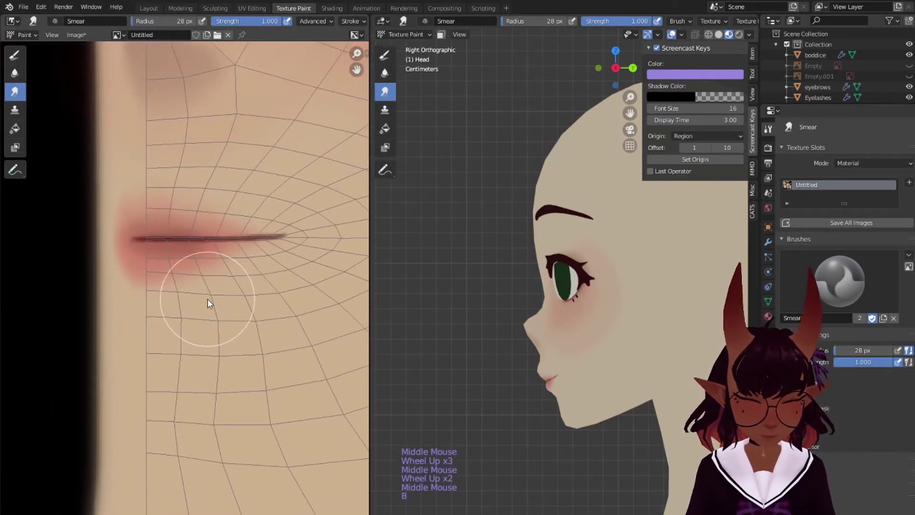
key(bracketleft)
key(bracketleft)
key(bracketleft)
key(bracketleft)
key(bracketleft)
key(bracketleft)
key(bracketleft)
key(bracketleft)
key(bracketleft)
key(bracketleft)
key(bracketleft)
key(bracketleft)
key(bracketleft)
key(bracketleft)
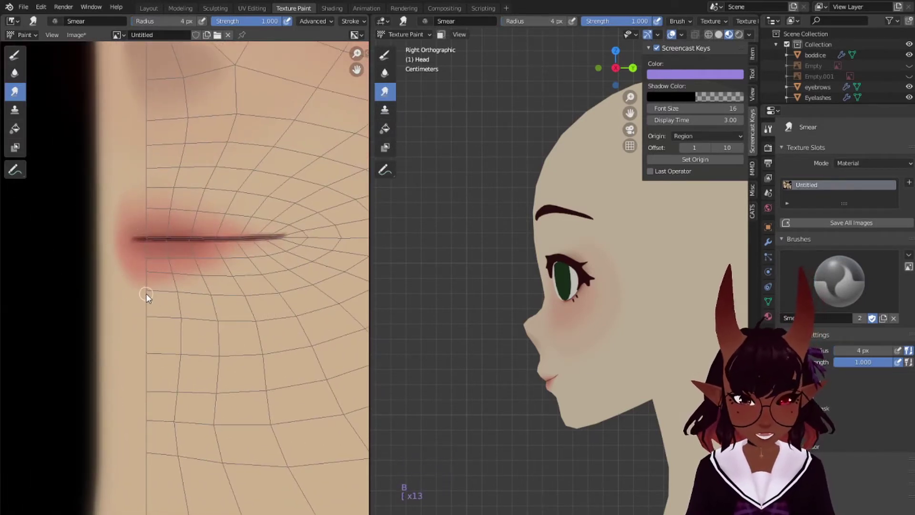
click(146, 294)
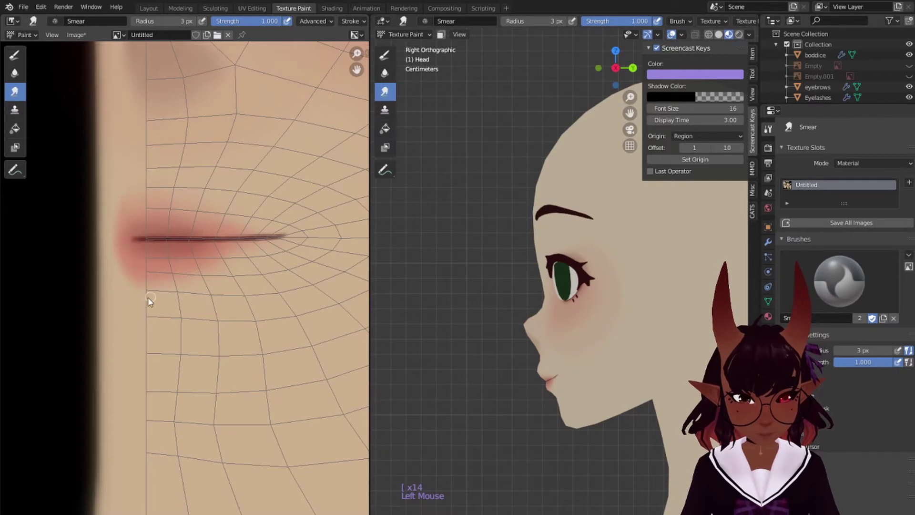
click(15, 55)
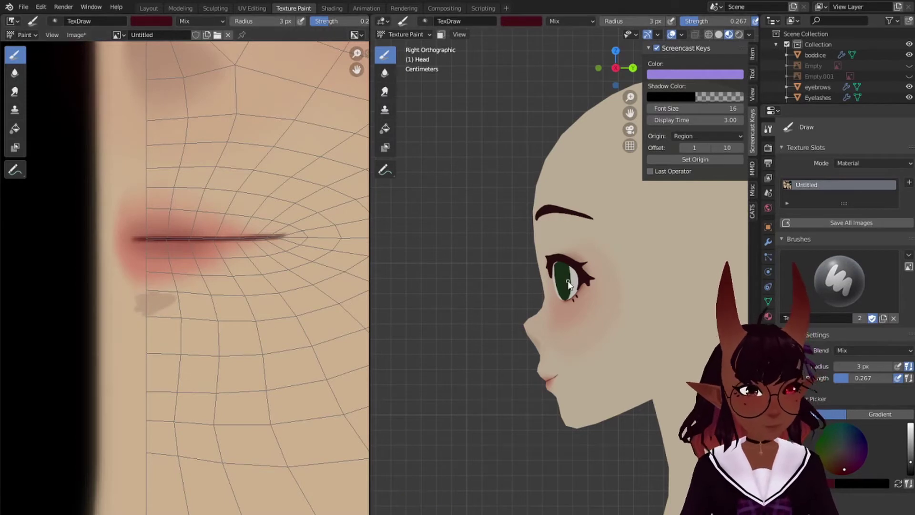
Return to front view and check the nose and under-lip shadows on the face and the texture.
key(KP_1)
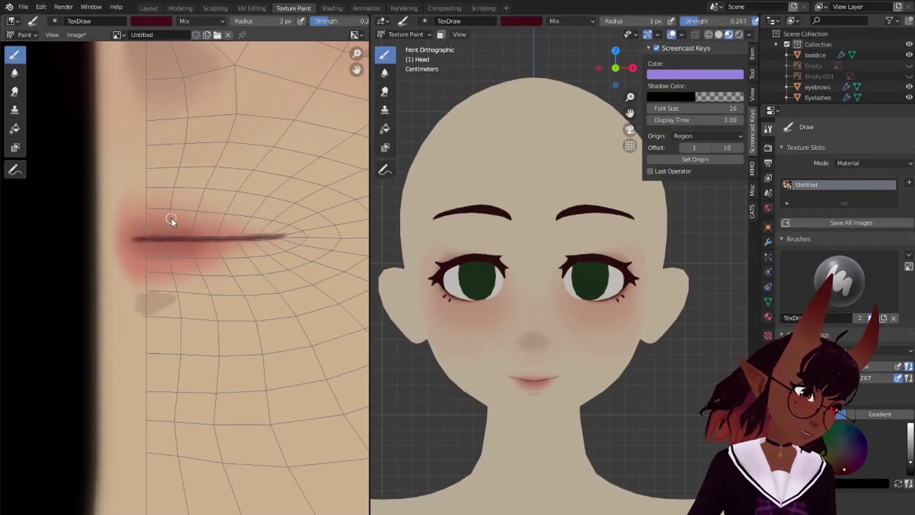
scroll(171, 217, down, 3)
middle_drag(245, 226, 186, 249)
scroll(493, 326, up, 2)
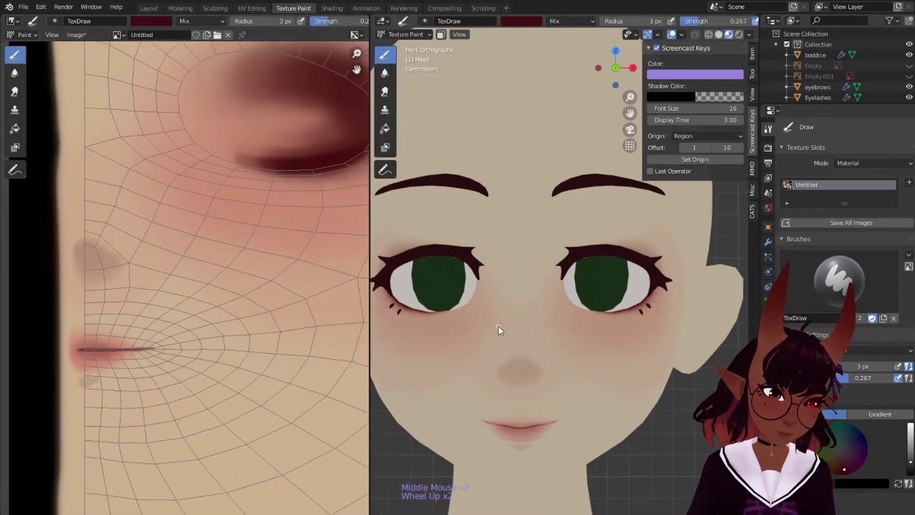
scroll(501, 326, down, 1)
shift+middle_drag(627, 361, 633, 357)
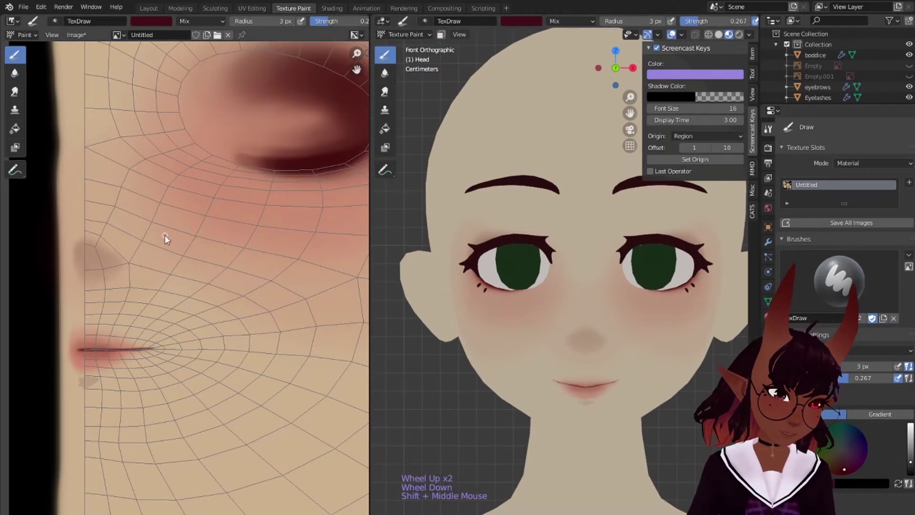
middle_drag(147, 211, 170, 231)
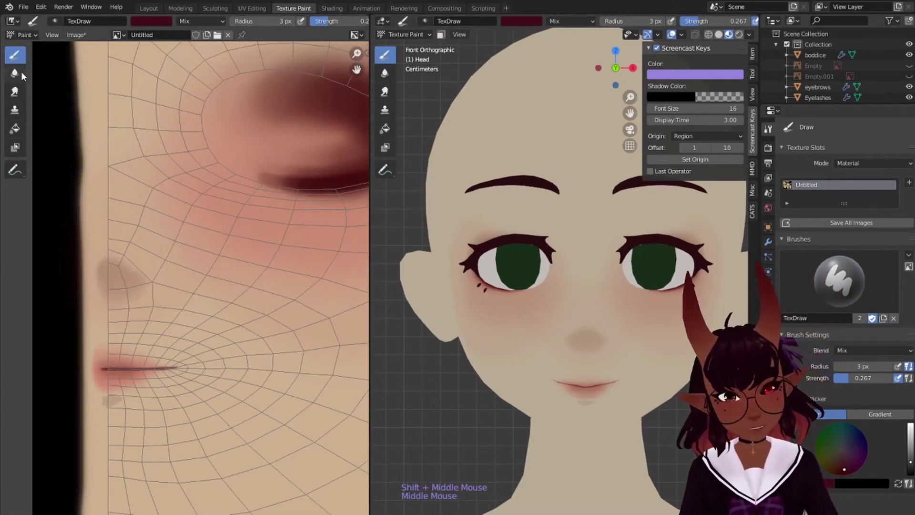
Blend the nose shadow into the surrounding skin with the Smear brush at a 55 px radius.
click(15, 91)
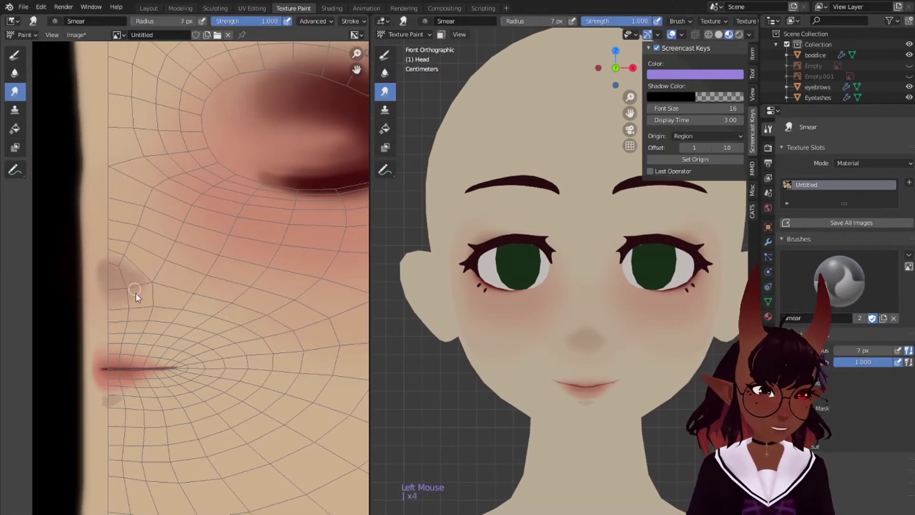
key(bracketright)
key(bracketright)
key(bracketright)
key(bracketright)
key(bracketright)
key(bracketright)
key(bracketright)
key(bracketright)
key(bracketright)
key(bracketright)
key(bracketright)
key(bracketright)
key(bracketright)
key(bracketright)
key(bracketright)
key(bracketright)
key(bracketright)
key(bracketright)
key(bracketright)
key(bracketright)
mouse_move(148, 277)
mouse_down()
mouse_move(135, 280)
mouse_move(111, 242)
mouse_move(107, 253)
mouse_move(121, 276)
mouse_move(112, 267)
mouse_move(130, 285)
mouse_move(128, 274)
mouse_up()
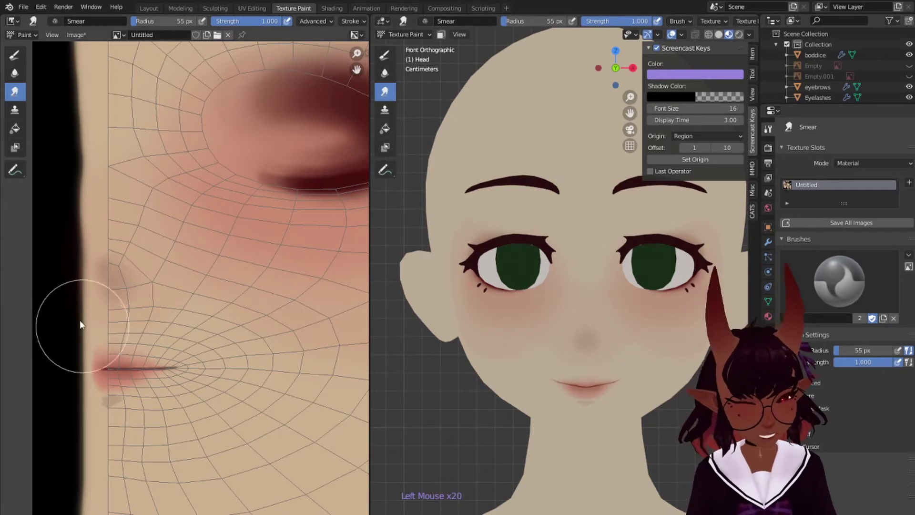
Smear the shadow below the lower lip into the skin at a 16 px radius.
key(bracketleft)
key(bracketleft)
key(bracketleft)
key(bracketleft)
key(bracketleft)
key(bracketleft)
key(bracketleft)
key(bracketleft)
key(bracketleft)
key(bracketleft)
drag(109, 408, 121, 403)
mouse_move(121, 403)
mouse_down()
mouse_move(99, 407)
mouse_move(122, 404)
mouse_up()
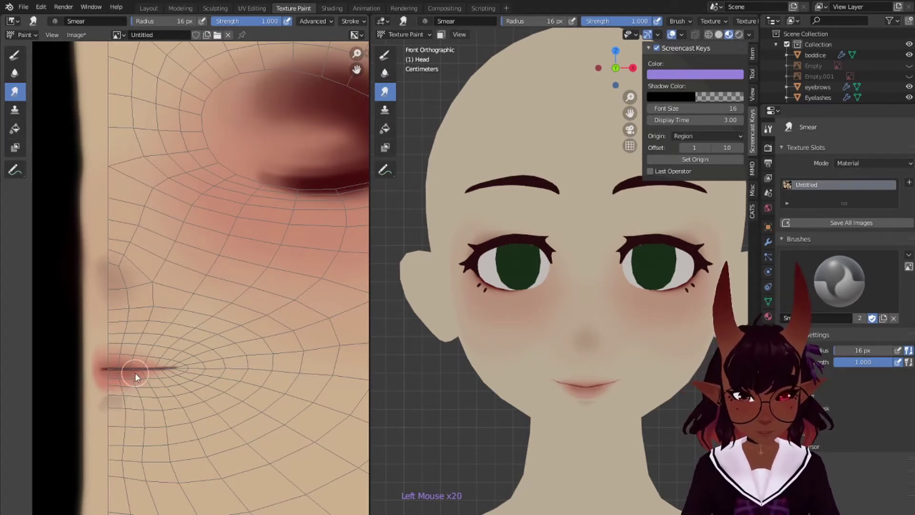
Examine the blended nose and lip shading on the whole face from the front and across the face texture.
scroll(237, 313, down, 3)
middle_drag(265, 298, 216, 261)
scroll(204, 256, down, 1)
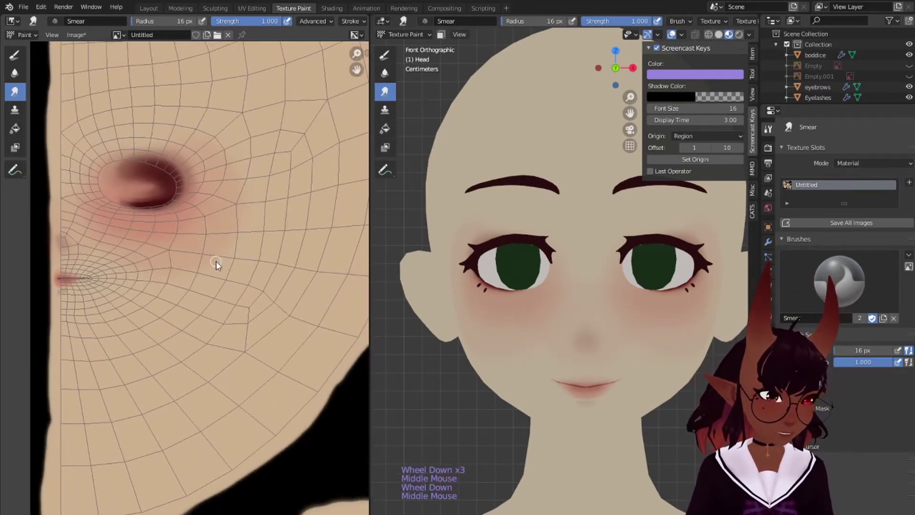
scroll(533, 335, down, 3)
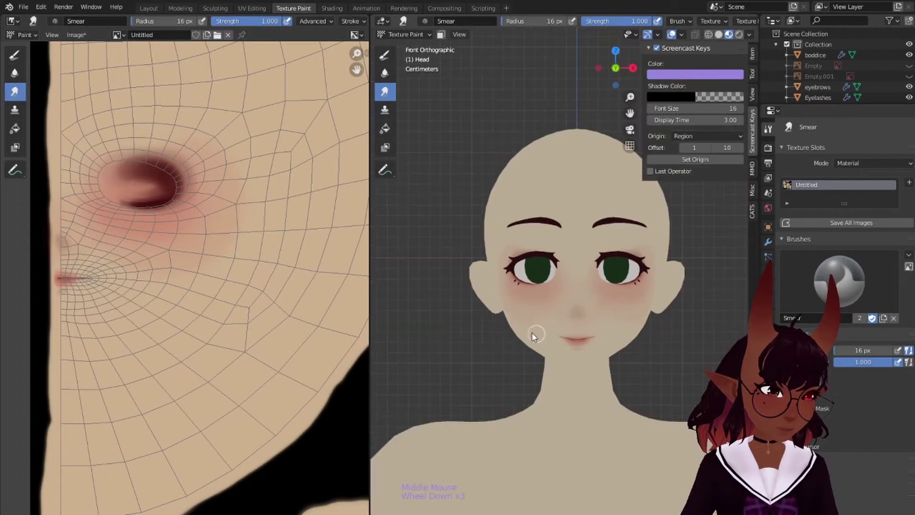
scroll(504, 329, down, 3)
scroll(509, 345, up, 4)
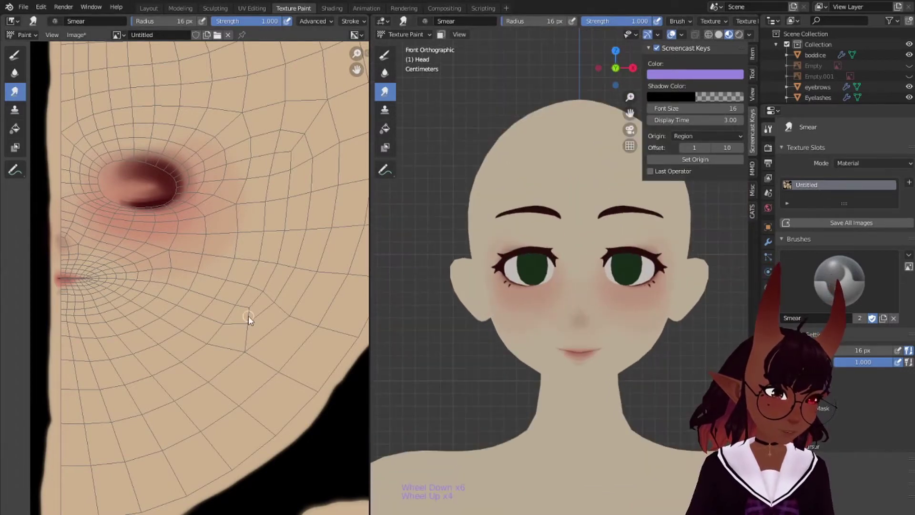
mouse_move(211, 310)
middle_down()
mouse_move(243, 256)
mouse_move(195, 319)
middle_up()
scroll(214, 269, down, 1)
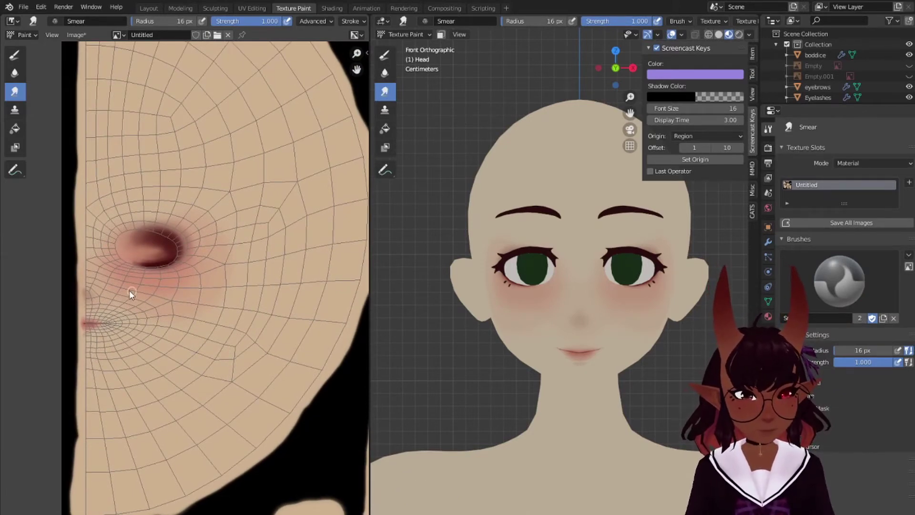
scroll(71, 264, up, 5)
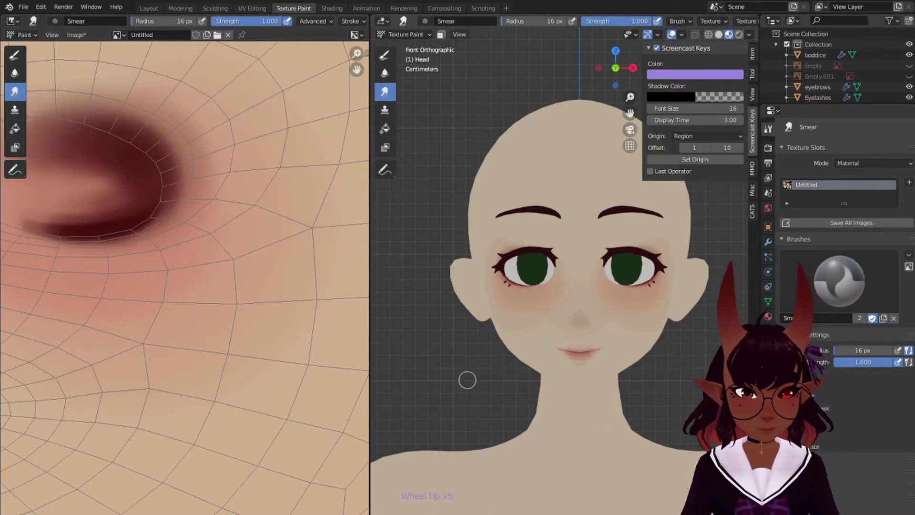
middle_drag(185, 329, 337, 282)
scroll(257, 289, down, 3)
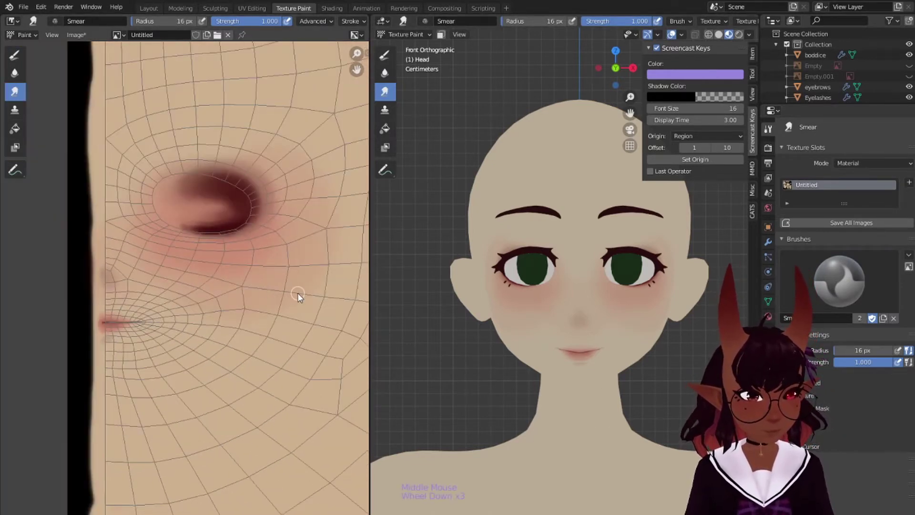
scroll(296, 292, down, 1)
middle_drag(286, 303, 243, 278)
scroll(235, 232, down, 1)
scroll(235, 262, down, 1)
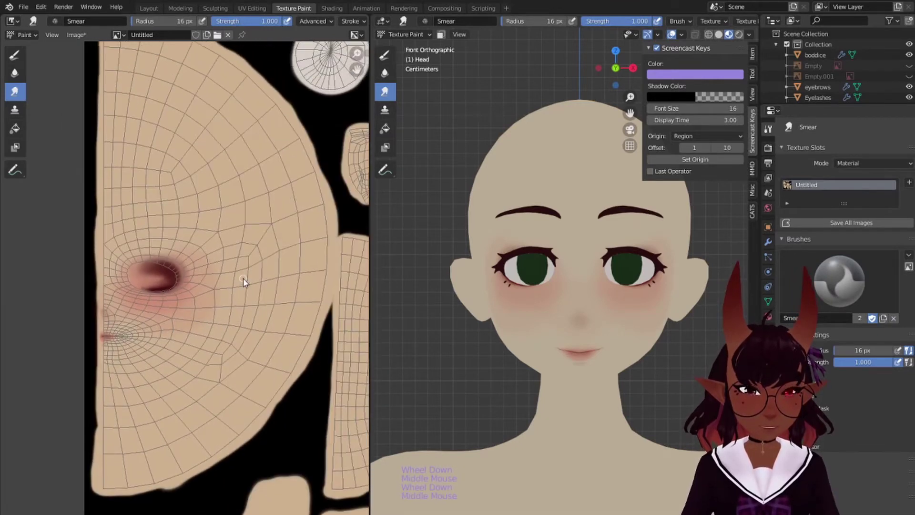
Paint a broad contour band from the temple down to the chin with the Draw brush at a 136 px radius, redoing the first attempt, and check it from the right side.
click(14, 55)
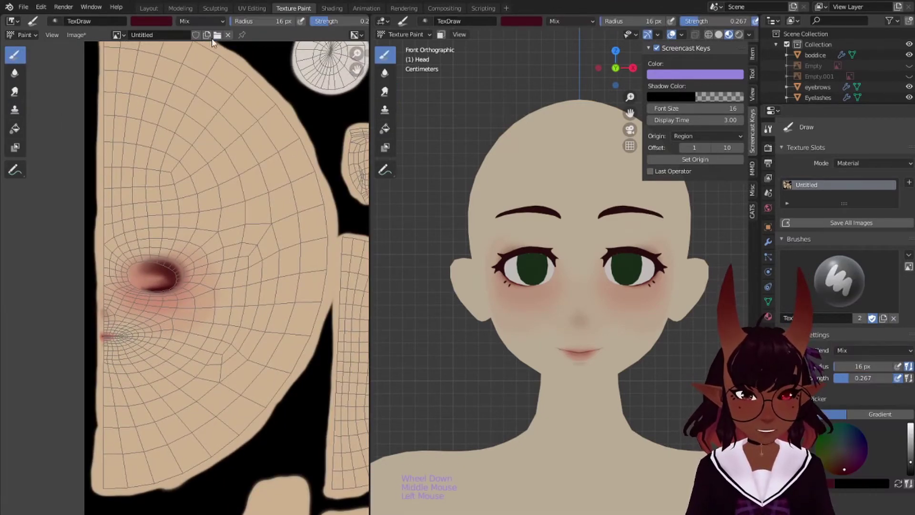
key(bracketright)
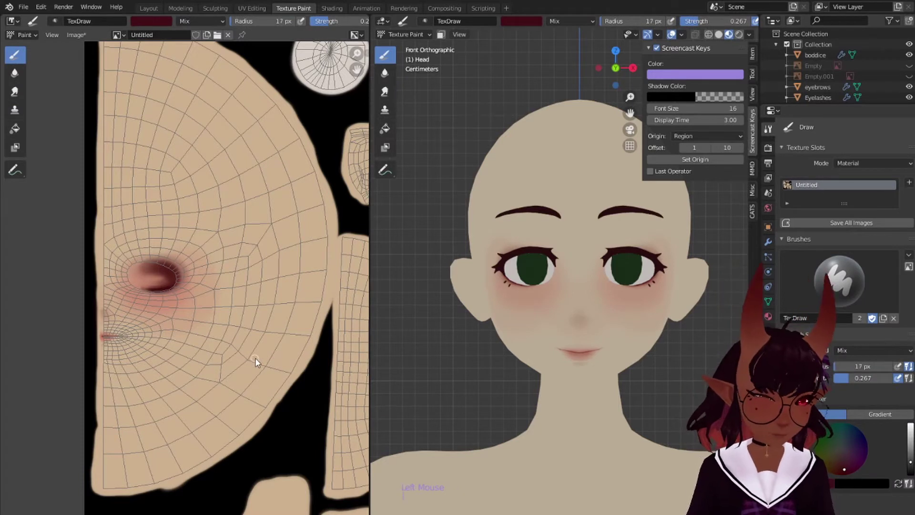
key(bracketright)
key(bracketright)
key(bracketright)
key(bracketright)
key(bracketright)
key(bracketright)
key(bracketright)
key(bracketright)
key(bracketright)
key(bracketright)
key(bracketright)
key(bracketright)
key(bracketright)
key(bracketright)
key(bracketright)
key(bracketright)
key(bracketright)
key(bracketright)
key(bracketright)
key(bracketright)
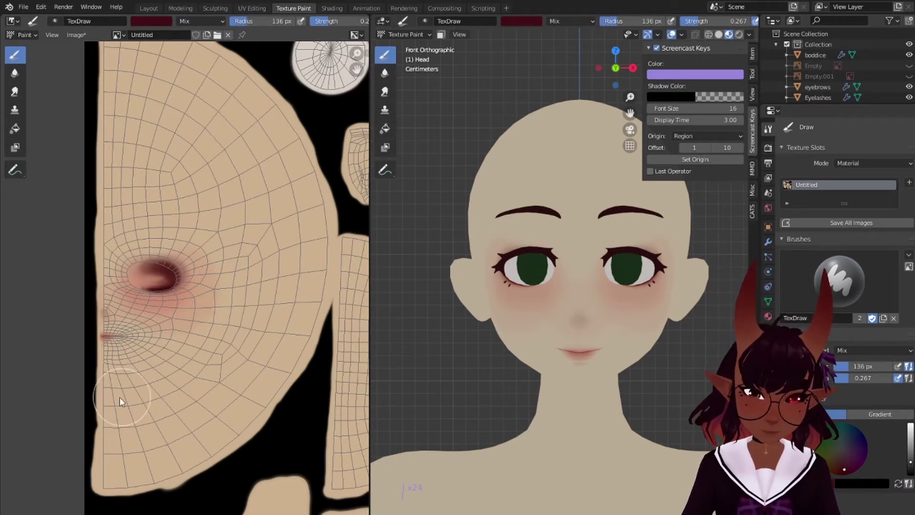
drag(120, 405, 108, 411)
mouse_move(156, 392)
mouse_down()
mouse_move(218, 365)
mouse_move(269, 292)
mouse_move(281, 195)
mouse_up()
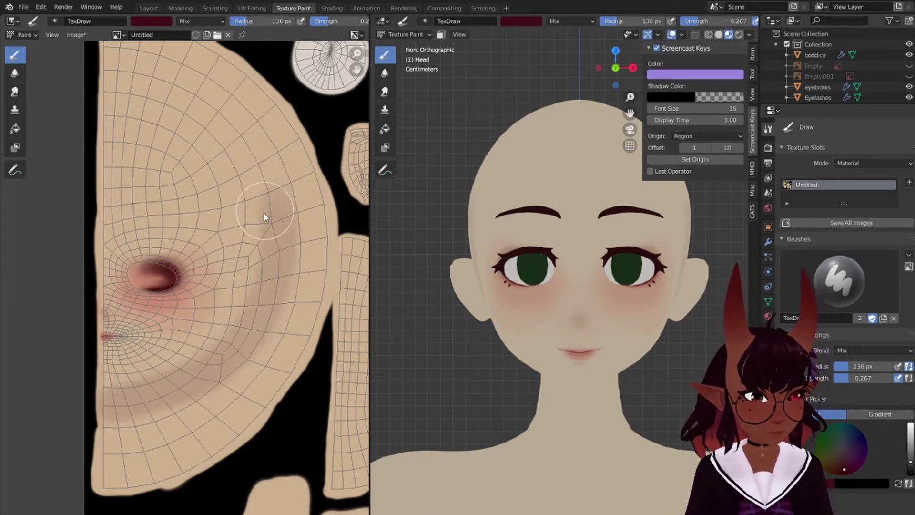
key(ctrl+z)
mouse_move(238, 167)
mouse_down()
mouse_move(253, 222)
mouse_move(214, 386)
mouse_move(65, 419)
mouse_up()
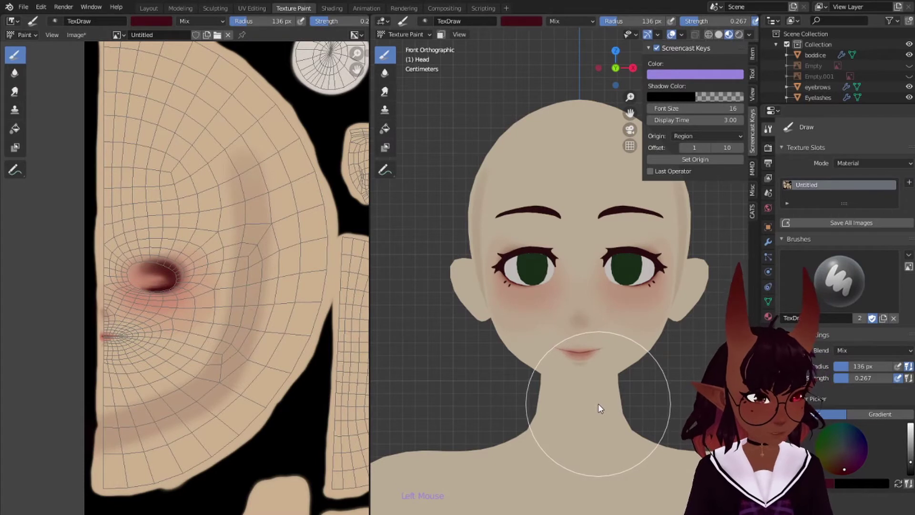
key(KP_3)
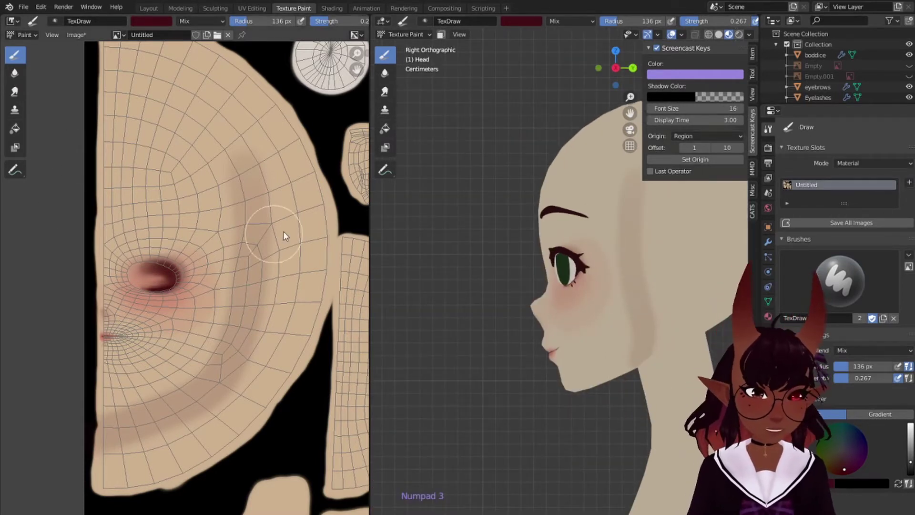
Undo the temple-to-chin contour band and start the contour over with a shadow patch under the chin at a 136 px radius.
key(ctrl+z)
mouse_move(243, 171)
mouse_down()
mouse_move(241, 262)
mouse_move(222, 351)
mouse_move(103, 426)
mouse_up()
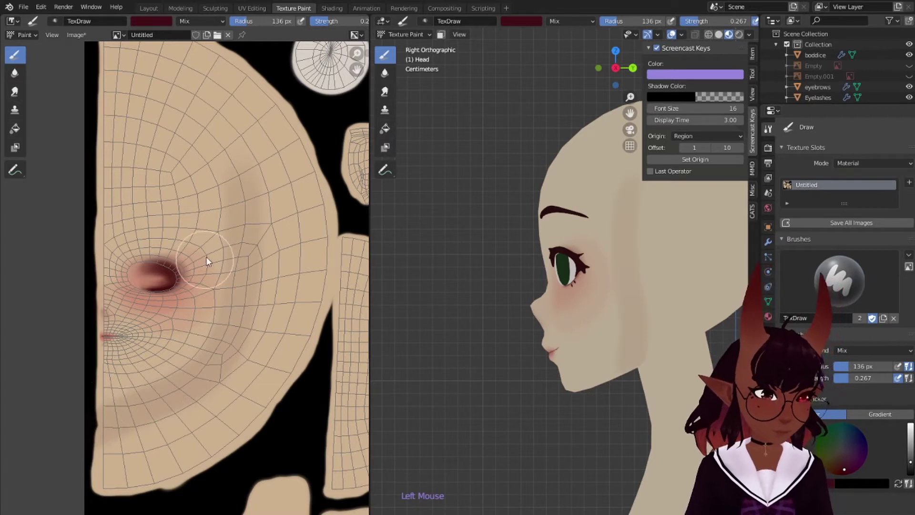
key(ctrl+z)
mouse_move(113, 375)
mouse_down()
mouse_move(102, 388)
mouse_move(133, 417)
mouse_move(175, 399)
mouse_move(110, 405)
mouse_move(171, 408)
mouse_move(170, 395)
mouse_up()
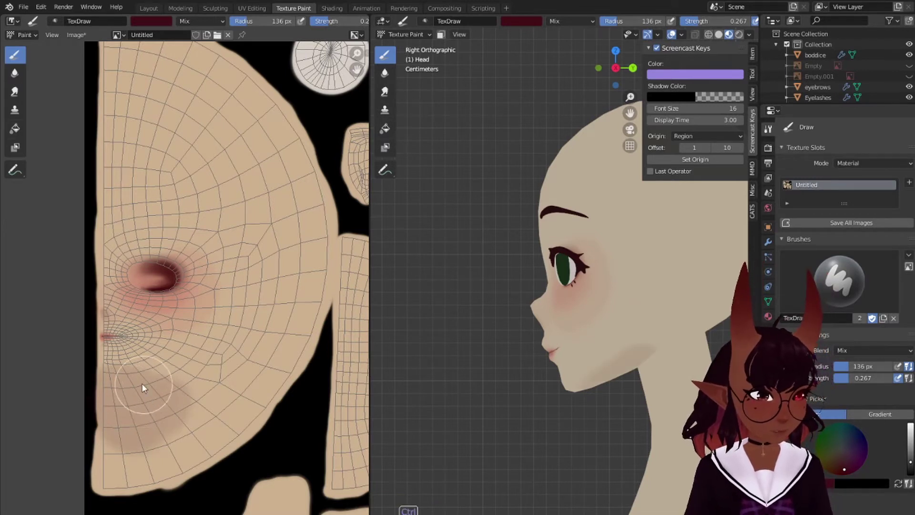
key(ctrl+z)
mouse_move(104, 385)
mouse_down()
mouse_move(133, 405)
mouse_move(122, 392)
mouse_move(130, 439)
mouse_move(119, 457)
mouse_up()
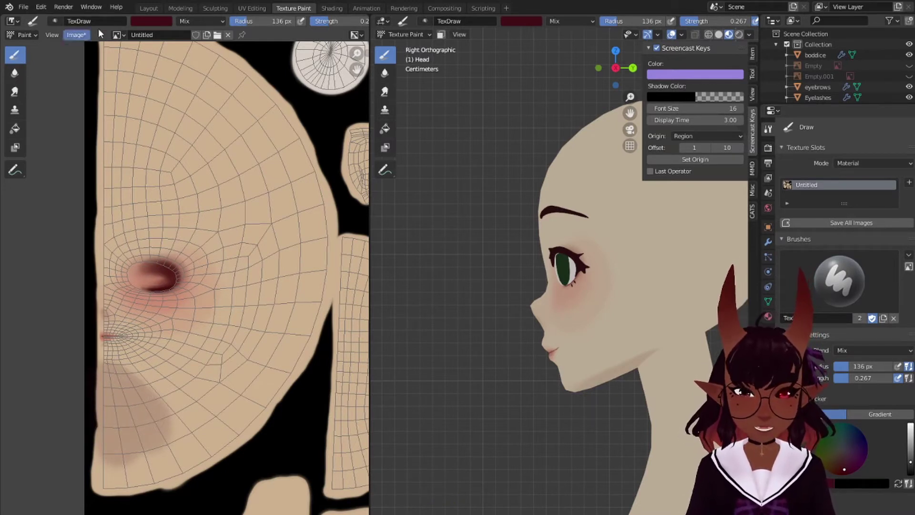
Sample the brush colour from the painted chin shadow and set the brush strength to 1.000.
click(205, 103)
click(156, 18)
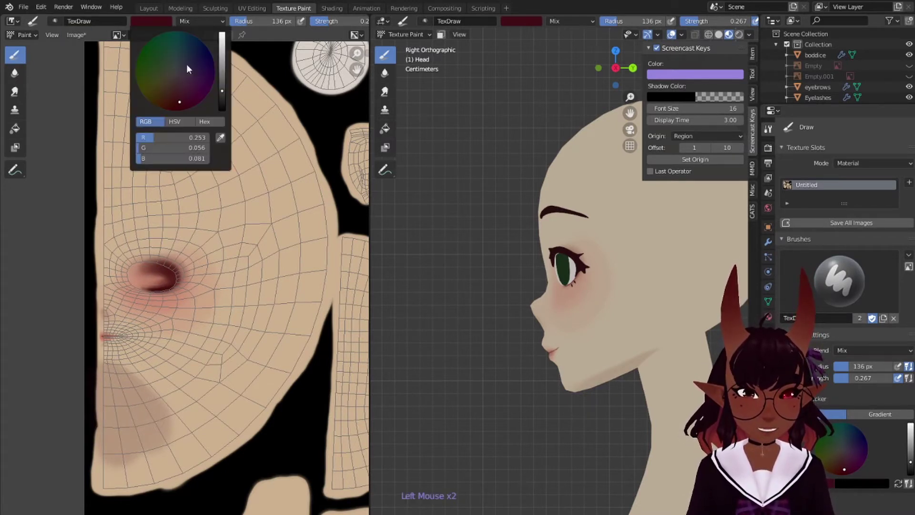
click(219, 137)
click(142, 380)
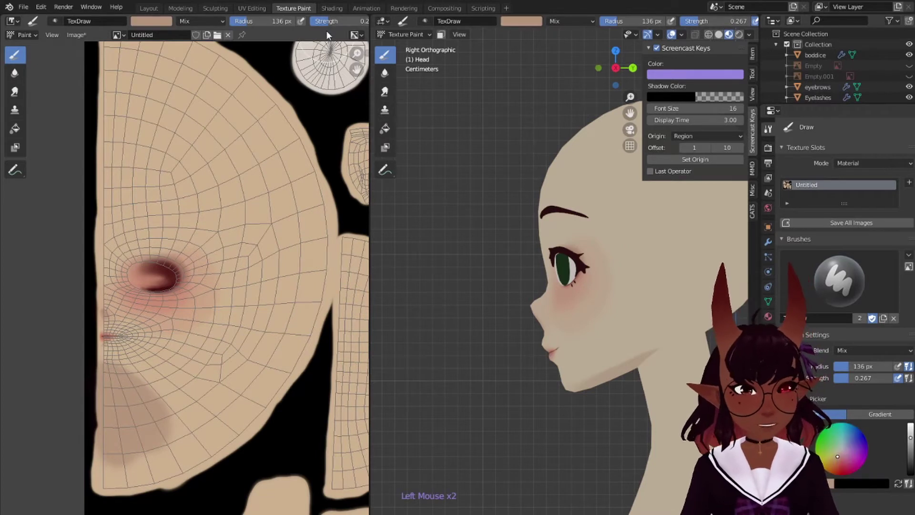
drag(327, 22, 465, 35)
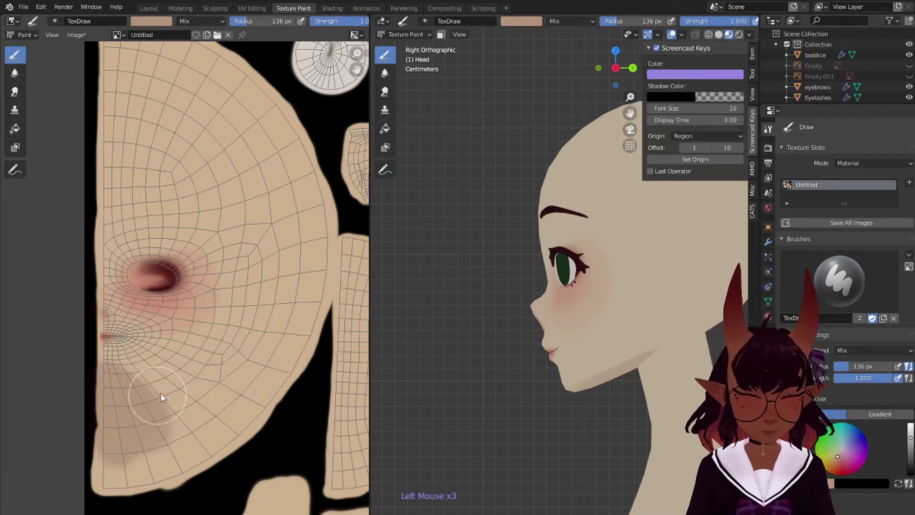
Paint the shadow from under the chin outward along the jawline on the face texture at an 88 px radius.
key(bracketleft)
key(bracketleft)
key(bracketleft)
key(bracketleft)
key(bracketleft)
key(bracketleft)
drag(116, 384, 110, 424)
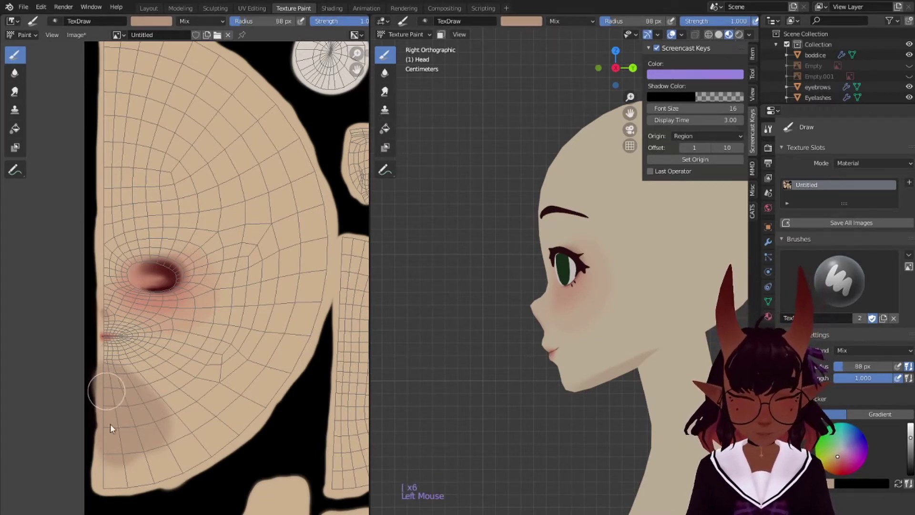
click(107, 375)
mouse_move(121, 379)
mouse_down()
mouse_move(198, 390)
mouse_move(158, 378)
mouse_move(202, 365)
mouse_up()
mouse_move(123, 382)
mouse_down()
mouse_move(163, 393)
mouse_move(241, 366)
mouse_move(273, 322)
mouse_move(210, 384)
mouse_move(272, 319)
mouse_up()
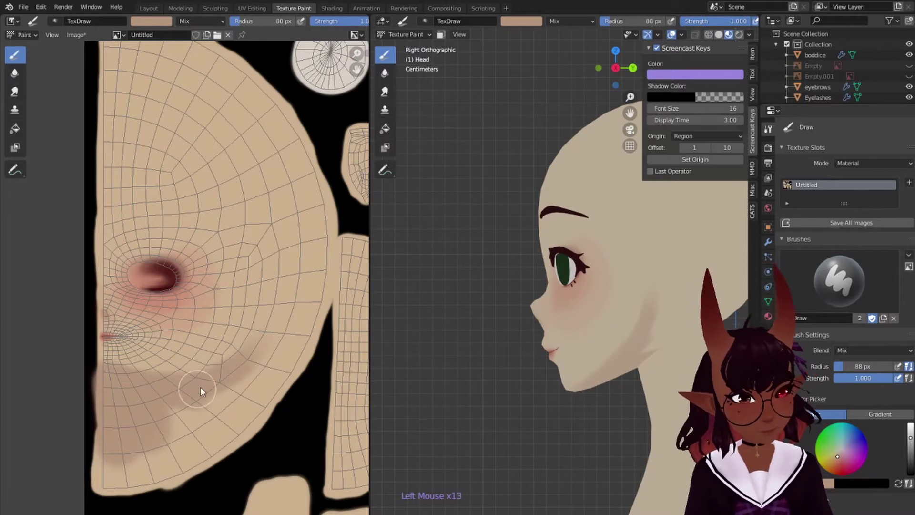
Extend the contour band from the jaw up the side of the face texture toward the temple at an 88 px radius.
mouse_move(200, 387)
mouse_down()
mouse_move(244, 339)
mouse_move(235, 365)
mouse_move(298, 290)
mouse_up()
drag(268, 334, 301, 260)
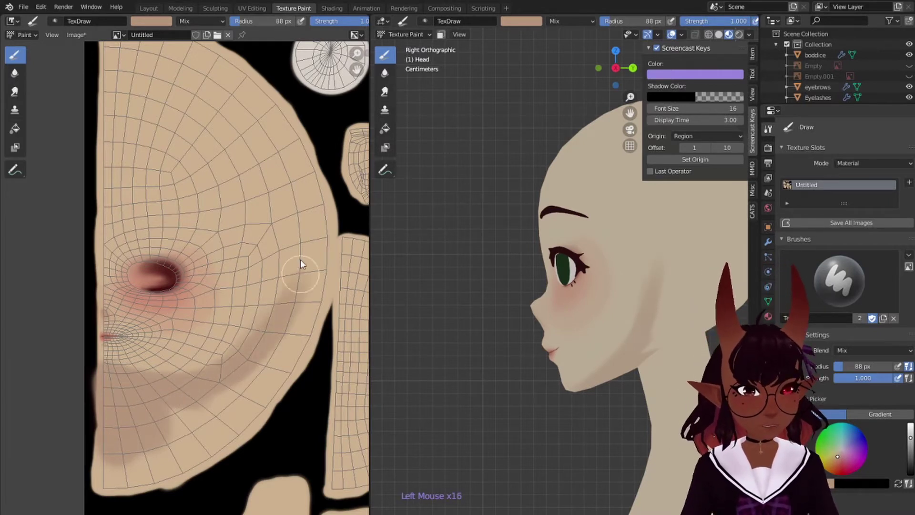
mouse_move(240, 351)
mouse_down()
mouse_move(288, 229)
mouse_move(287, 252)
mouse_up()
drag(280, 296, 282, 263)
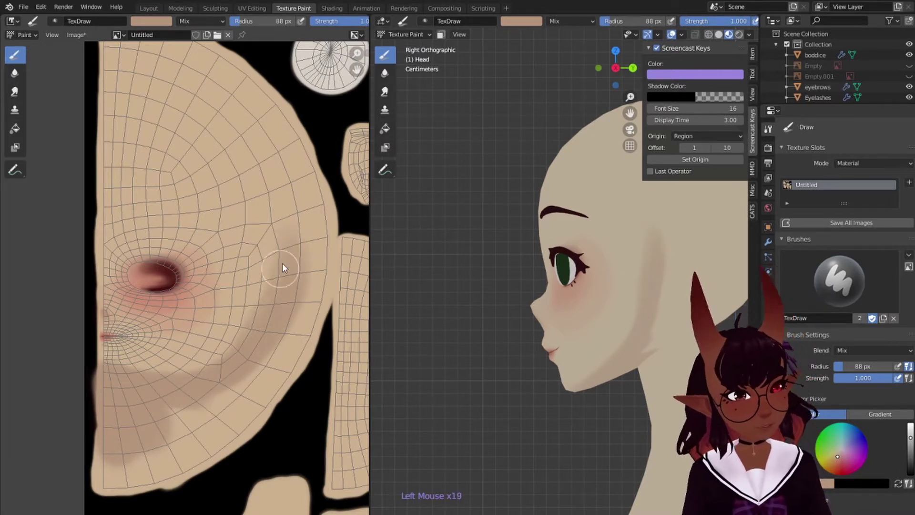
drag(250, 331, 298, 209)
drag(279, 278, 299, 220)
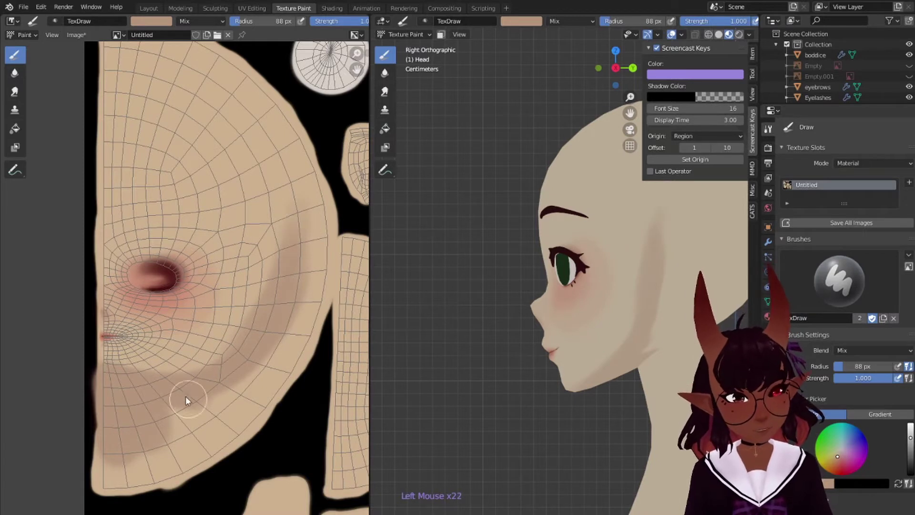
Fill the area between the contour band and the face island's outer edge, and check the head from the front and right side.
mouse_move(112, 435)
mouse_down()
mouse_move(106, 484)
mouse_move(107, 421)
mouse_move(184, 422)
mouse_move(161, 462)
mouse_move(178, 469)
mouse_move(203, 455)
mouse_move(214, 445)
mouse_move(206, 400)
mouse_move(125, 416)
mouse_move(110, 459)
mouse_move(252, 360)
mouse_move(266, 370)
mouse_move(313, 308)
mouse_move(278, 381)
mouse_move(227, 440)
mouse_move(321, 203)
mouse_move(268, 325)
mouse_move(299, 247)
mouse_move(293, 299)
mouse_move(306, 205)
mouse_up()
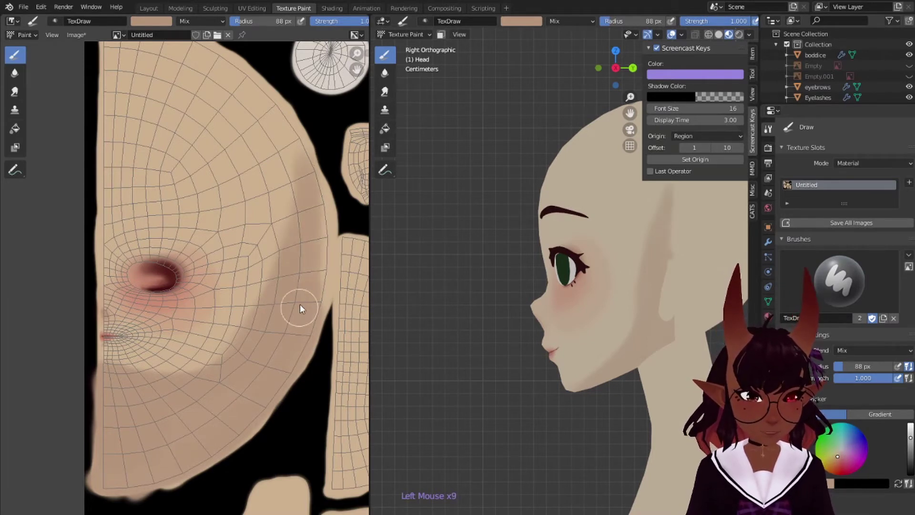
mouse_move(299, 306)
mouse_down()
mouse_move(312, 217)
mouse_move(316, 249)
mouse_up()
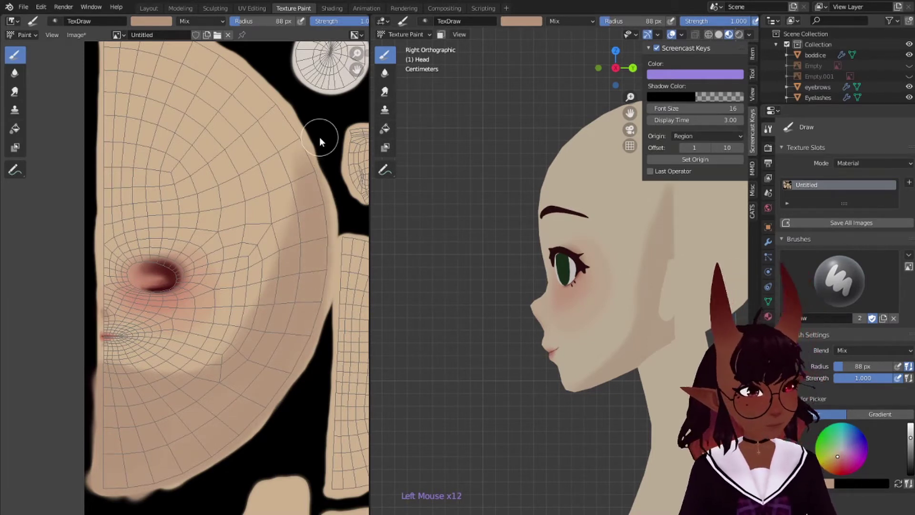
mouse_move(524, 233)
middle_down()
mouse_move(499, 245)
mouse_move(551, 219)
middle_up()
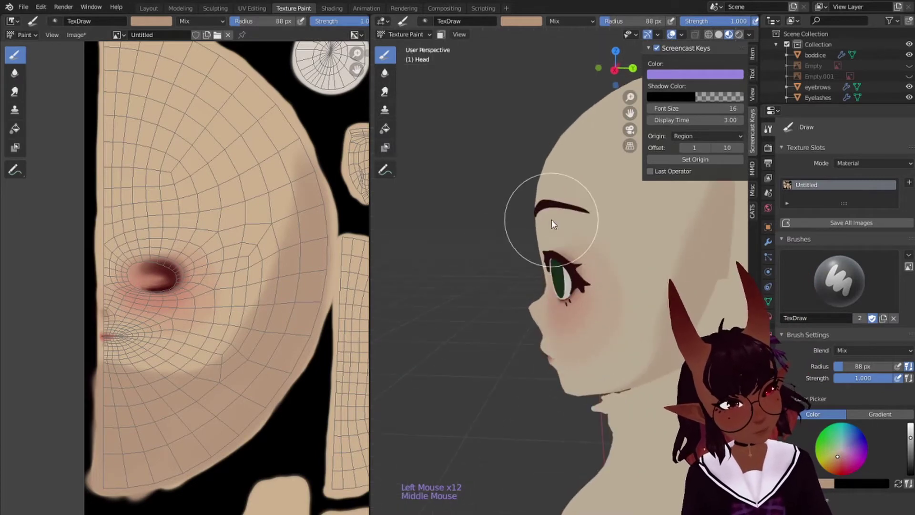
key(KP_1)
scroll(561, 219, down, 2)
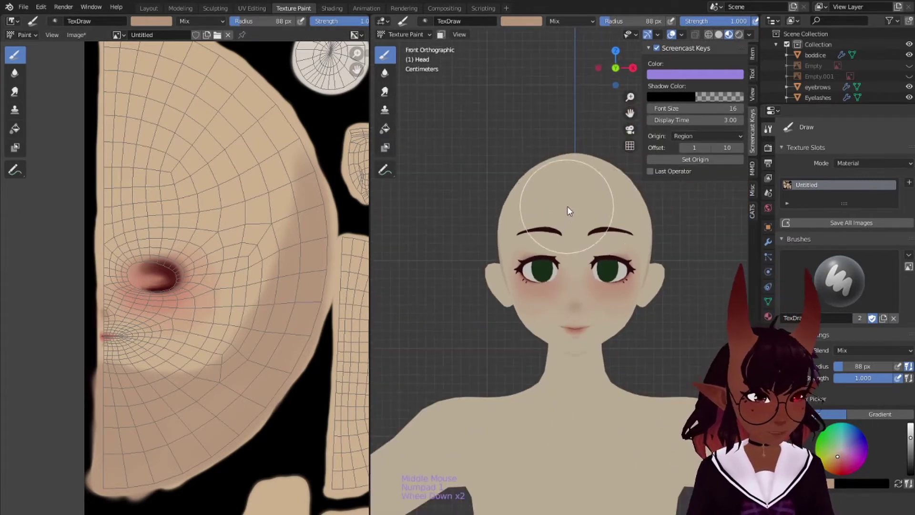
key(KP_3)
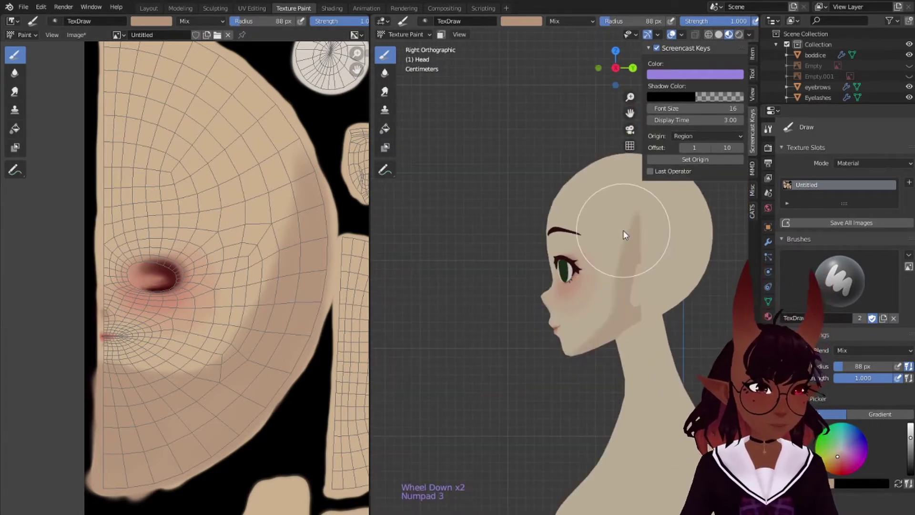
shift+middle_drag(622, 234, 573, 316)
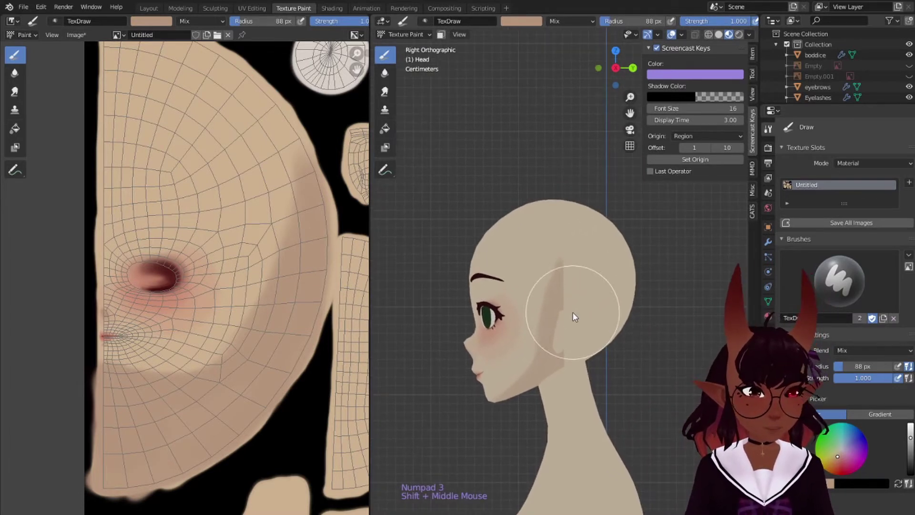
Enlarge the brush and paint a shadow band along the upper edge of the face island, over the top of the forehead.
key(bracketright)
key(bracketright)
key(bracketright)
key(bracketright)
key(bracketright)
key(bracketright)
key(bracketright)
key(bracketright)
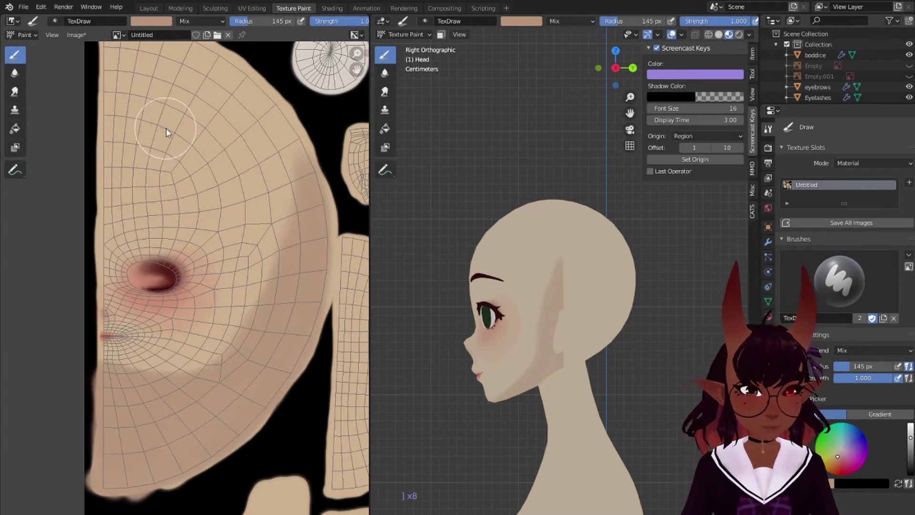
scroll(166, 128, down, 1)
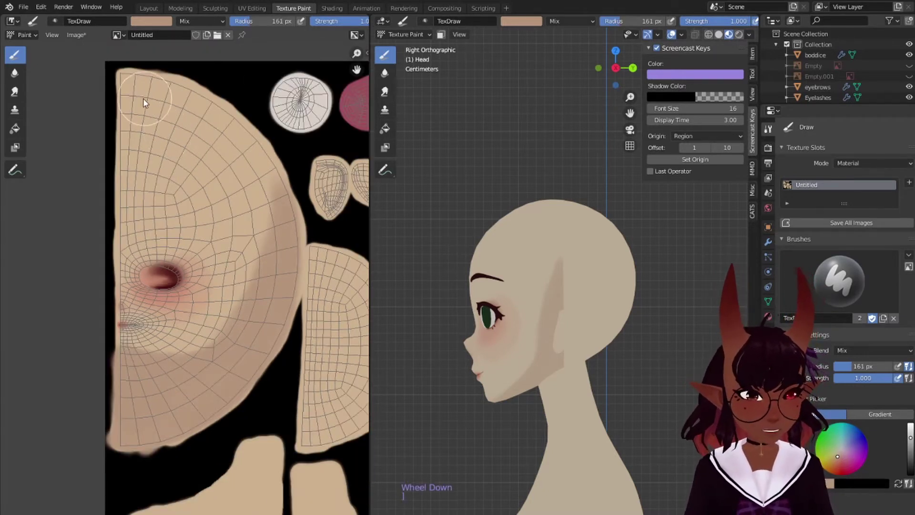
key(bracketright)
key(bracketright)
key(bracketright)
key(bracketright)
key(bracketright)
key(bracketright)
key(bracketright)
key(bracketleft)
key(bracketleft)
key(bracketleft)
mouse_move(125, 88)
mouse_down()
mouse_move(221, 125)
mouse_move(245, 156)
mouse_move(266, 227)
mouse_move(244, 142)
mouse_move(252, 225)
mouse_move(238, 149)
mouse_up()
Build up the shadow along the upper and side edge of the face island, joining it to the cheek contour, at a 157 px radius.
key(bracketleft)
key(bracketleft)
key(bracketleft)
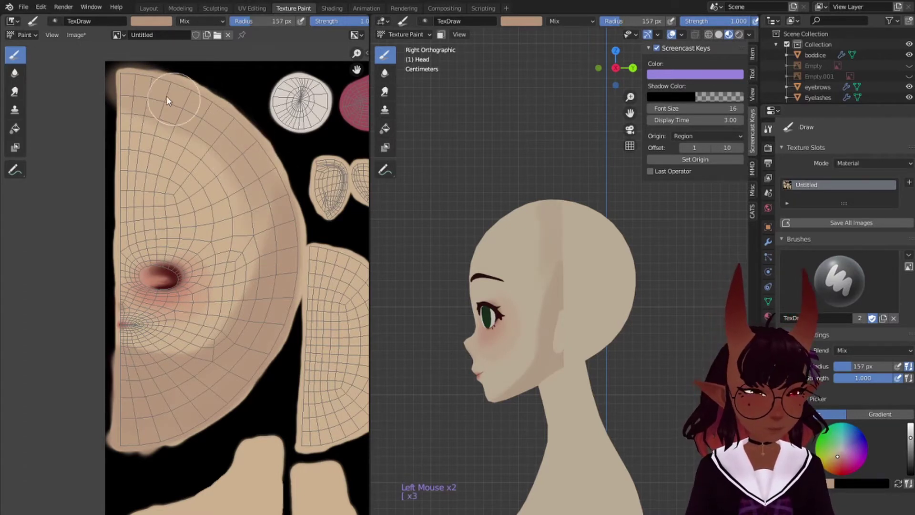
mouse_move(154, 94)
mouse_down()
mouse_move(220, 145)
mouse_move(218, 137)
mouse_move(274, 221)
mouse_up()
drag(234, 139, 288, 245)
drag(253, 165, 278, 238)
mouse_move(252, 146)
mouse_down()
mouse_move(273, 223)
mouse_move(264, 284)
mouse_up()
mouse_move(258, 210)
mouse_down()
mouse_move(238, 340)
mouse_move(256, 255)
mouse_move(248, 306)
mouse_up()
drag(257, 209, 245, 314)
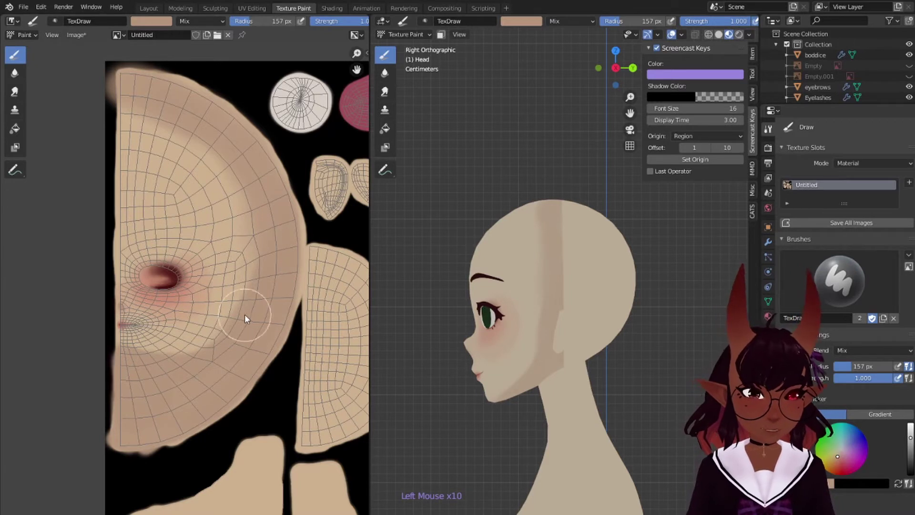
drag(142, 126, 205, 151)
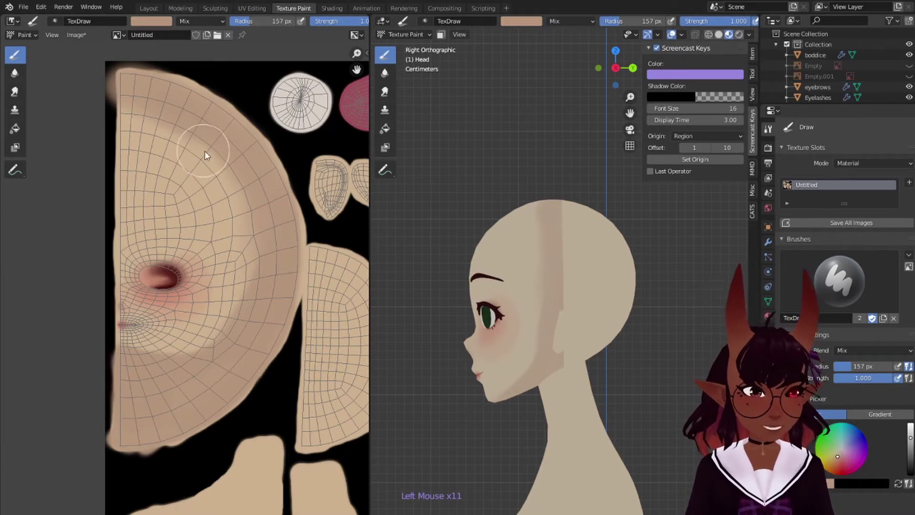
Widen the shadow band inward across the forehead and temple at a 214 px radius.
key(bracketright)
key(bracketright)
key(bracketright)
key(bracketright)
click(129, 110)
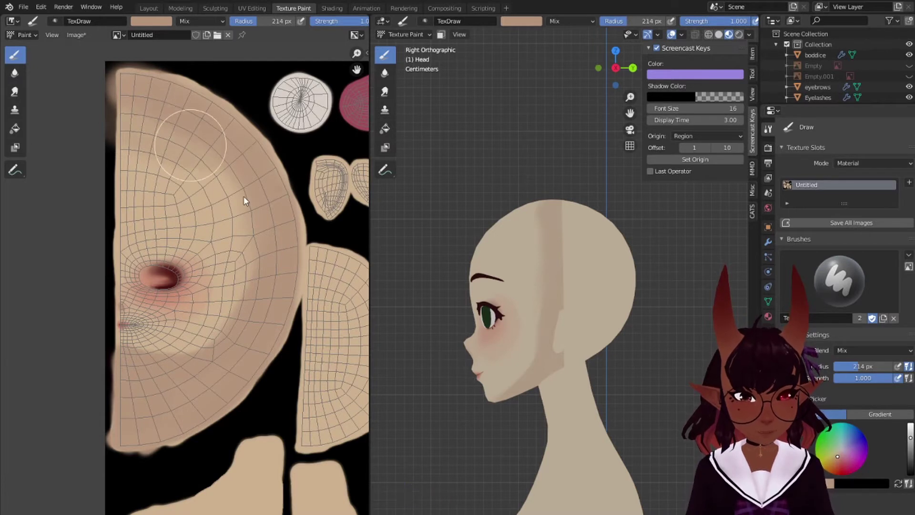
mouse_move(131, 117)
mouse_down()
mouse_move(196, 148)
mouse_move(191, 140)
mouse_move(244, 197)
mouse_up()
drag(210, 149, 249, 278)
drag(238, 191, 258, 267)
Even out the shadow from the crown around the side of the face island at a 99 px radius.
key(bracketleft)
key(bracketleft)
key(bracketleft)
key(bracketleft)
key(bracketleft)
key(bracketleft)
key(bracketleft)
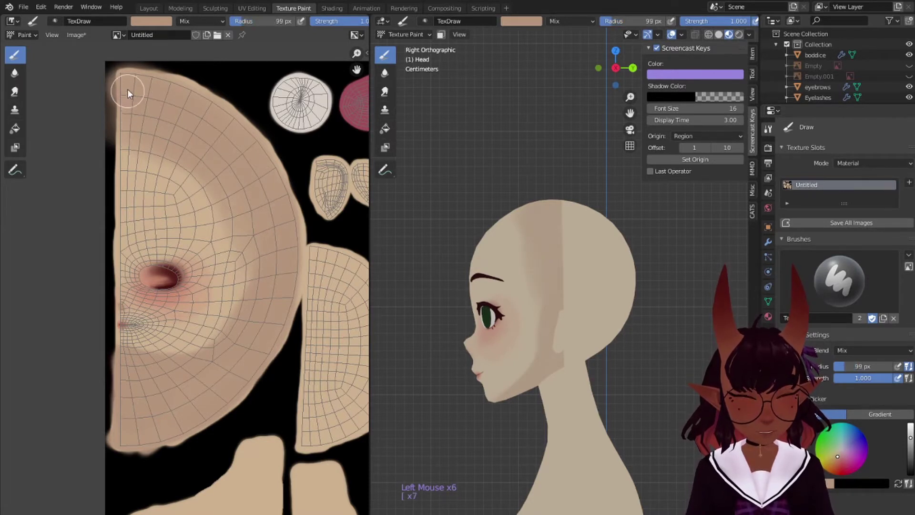
click(125, 89)
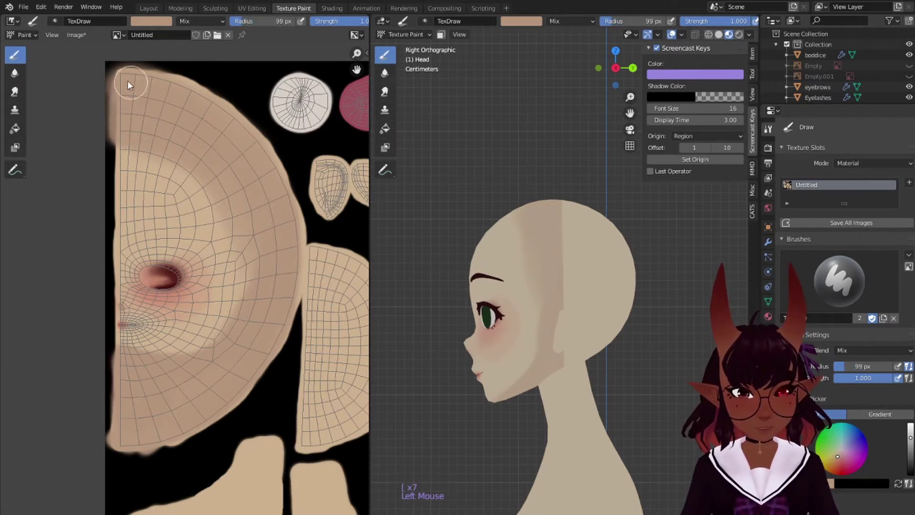
mouse_move(154, 84)
mouse_down()
mouse_move(216, 111)
mouse_move(283, 185)
mouse_up()
mouse_move(217, 117)
mouse_down()
mouse_move(251, 154)
mouse_move(277, 225)
mouse_move(258, 152)
mouse_move(242, 142)
mouse_move(282, 286)
mouse_move(246, 352)
mouse_move(190, 408)
mouse_move(206, 396)
mouse_move(194, 399)
mouse_up()
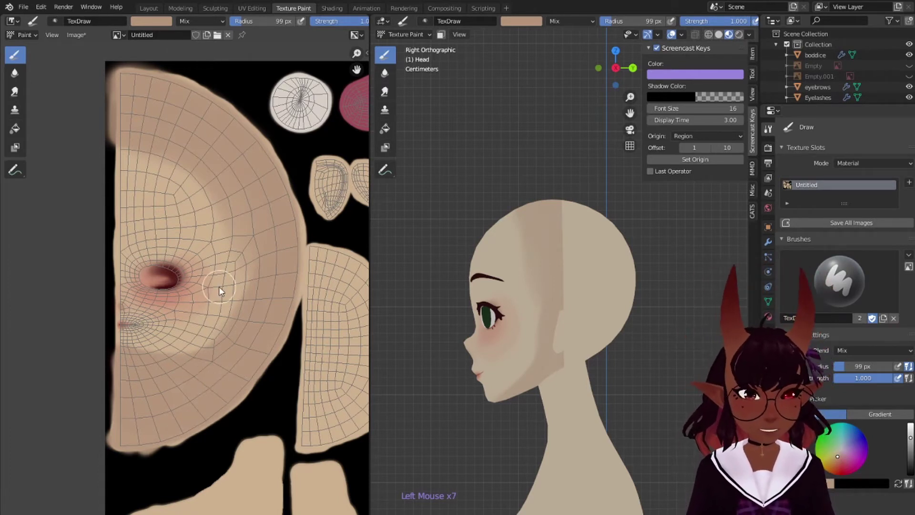
Enlarge the brush and widen the shadow inward between the temple and the lower cheek on the face texture.
key(bracketright)
key(bracketright)
key(bracketright)
key(bracketright)
key(bracketright)
key(bracketright)
key(bracketright)
mouse_move(257, 262)
mouse_down()
mouse_move(241, 205)
mouse_move(253, 316)
mouse_move(241, 367)
mouse_up()
mouse_move(249, 205)
mouse_down()
mouse_move(256, 252)
mouse_move(218, 391)
mouse_up()
Smooth the contour's inner edge from the temple down to the chin directly on the 3D head at a 28 px radius.
key(bracketleft)
key(bracketleft)
key(bracketleft)
key(bracketleft)
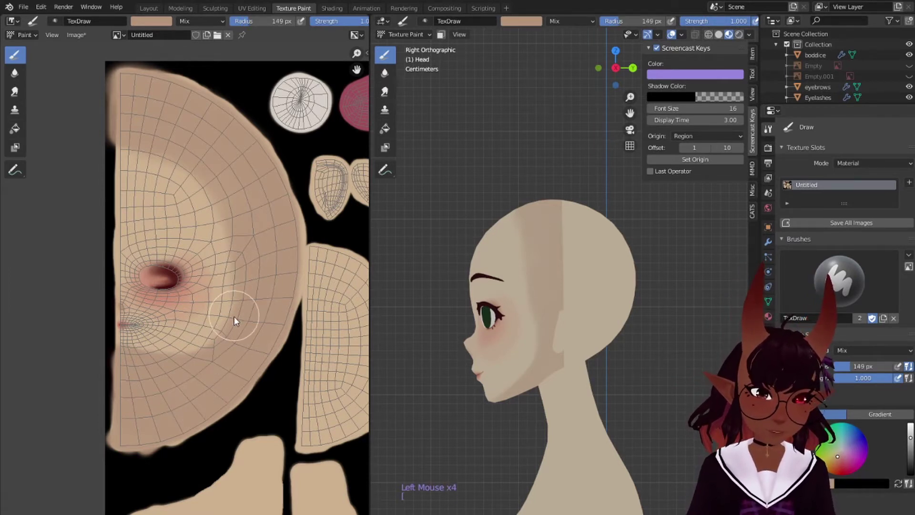
scroll(554, 337, up, 3)
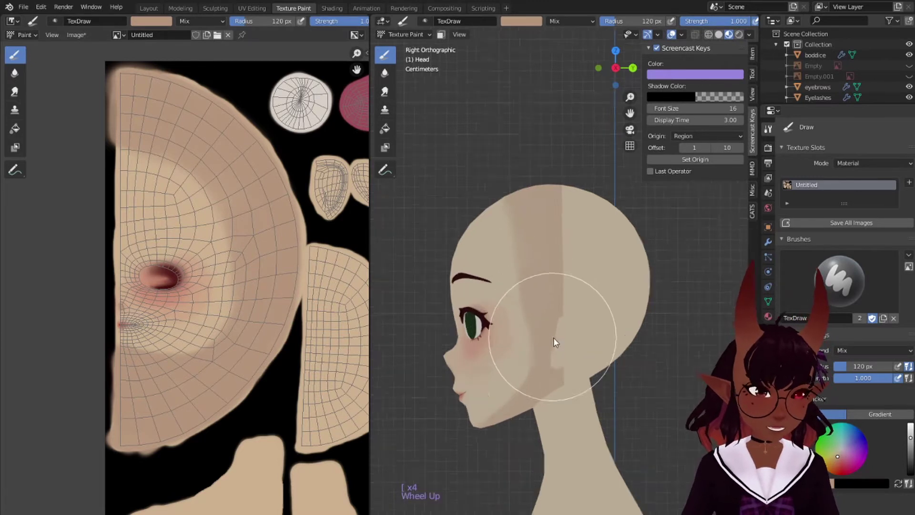
shift+middle_drag(522, 372, 571, 285)
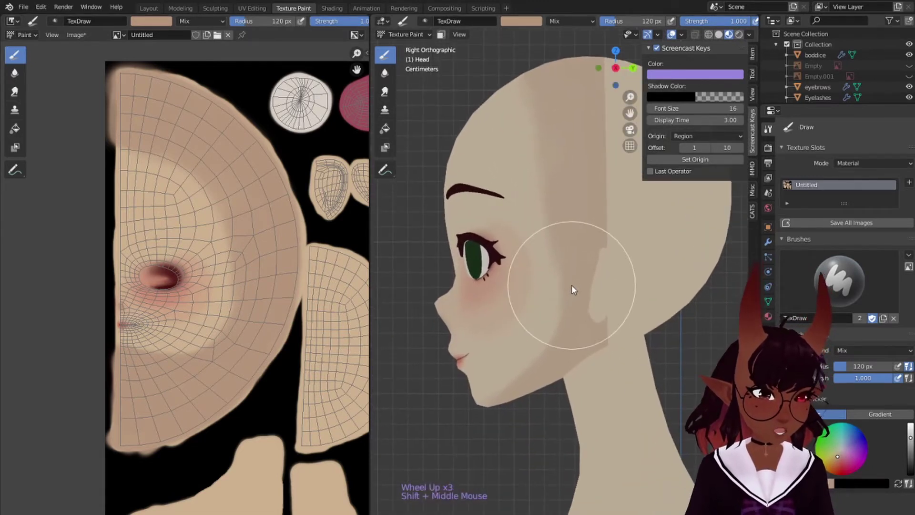
key(bracketleft)
key(bracketleft)
key(bracketleft)
key(bracketleft)
key(bracketleft)
key(bracketleft)
key(bracketleft)
key(bracketleft)
key(bracketleft)
key(bracketleft)
key(bracketleft)
key(bracketleft)
key(bracketleft)
key(bracketleft)
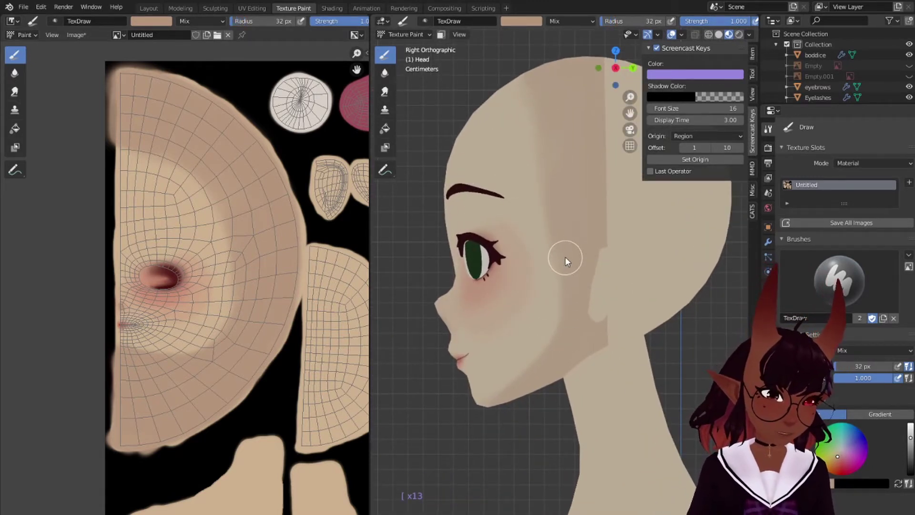
mouse_move(565, 229)
mouse_down()
mouse_move(568, 215)
mouse_move(557, 296)
mouse_move(511, 390)
mouse_move(542, 331)
mouse_move(521, 386)
mouse_move(457, 425)
mouse_up()
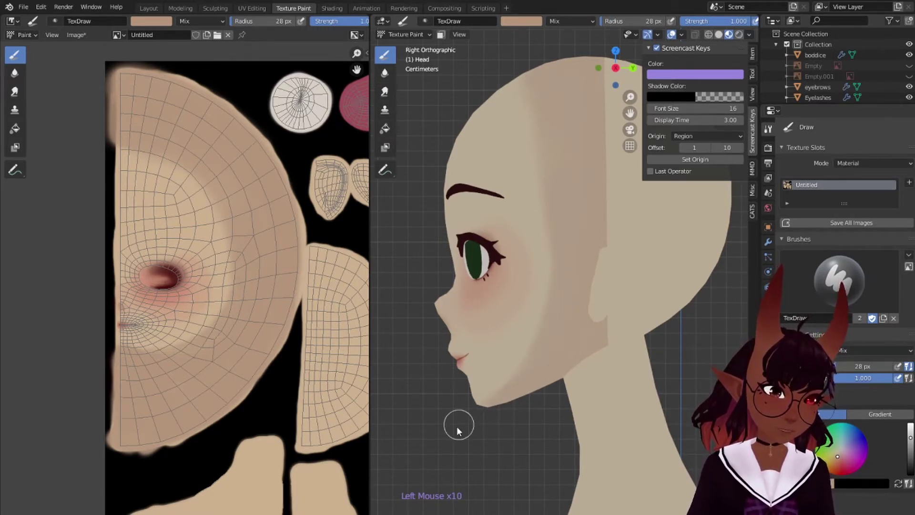
mouse_move(517, 382)
mouse_down()
mouse_move(446, 431)
mouse_move(468, 418)
mouse_up()
drag(530, 368, 433, 438)
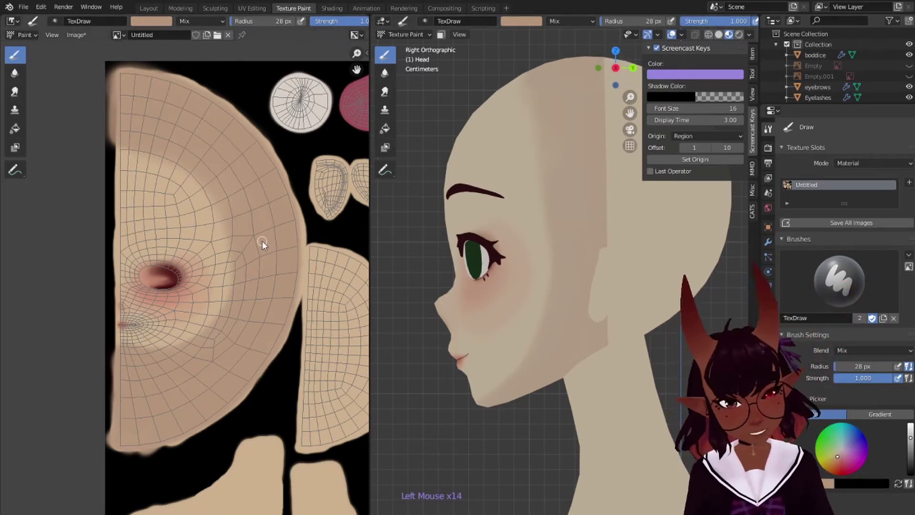
Paint the back-of-head island with the same shadow colour at a 137 px radius, leaving its straight inner strip.
middle_drag(247, 298, 109, 199)
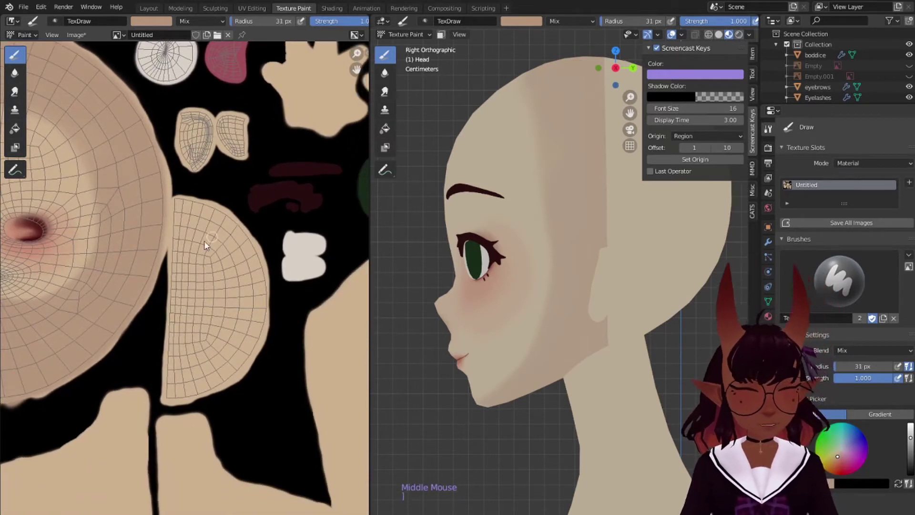
key(bracketright)
key(bracketright)
key(bracketright)
key(bracketright)
key(bracketright)
key(bracketright)
key(bracketright)
key(bracketright)
key(bracketright)
key(bracketright)
key(bracketright)
key(bracketright)
key(bracketright)
key(bracketright)
key(bracketright)
key(bracketright)
click(180, 207)
mouse_move(180, 214)
mouse_down()
mouse_move(197, 213)
mouse_move(190, 211)
mouse_move(225, 231)
mouse_move(247, 271)
mouse_up()
mouse_move(252, 296)
mouse_down()
mouse_move(233, 367)
mouse_move(206, 381)
mouse_move(198, 262)
mouse_move(210, 270)
mouse_move(195, 233)
mouse_up()
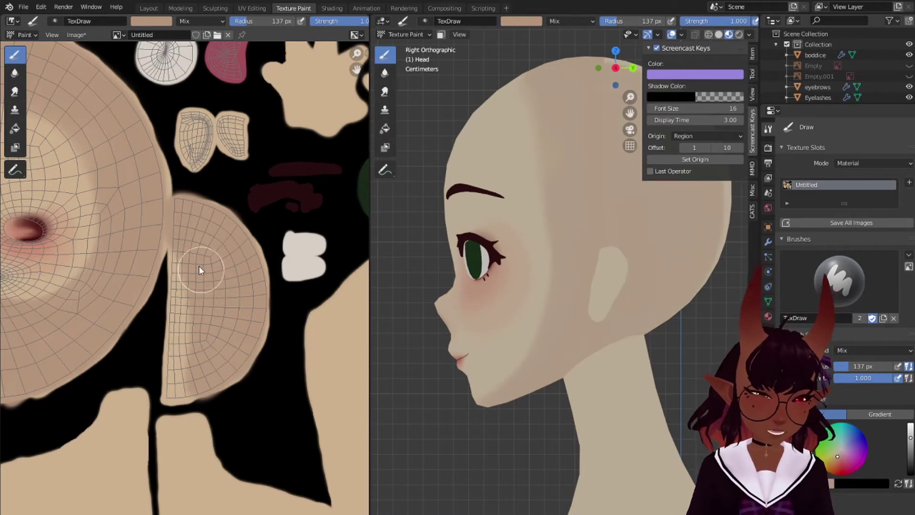
Fill the straight inner strip and outer edge of the back-of-head island with the shadow colour at a 62 px radius.
key(bracketleft)
key(bracketleft)
key(bracketleft)
key(bracketleft)
key(bracketleft)
key(bracketleft)
key(bracketleft)
key(bracketleft)
key(bracketleft)
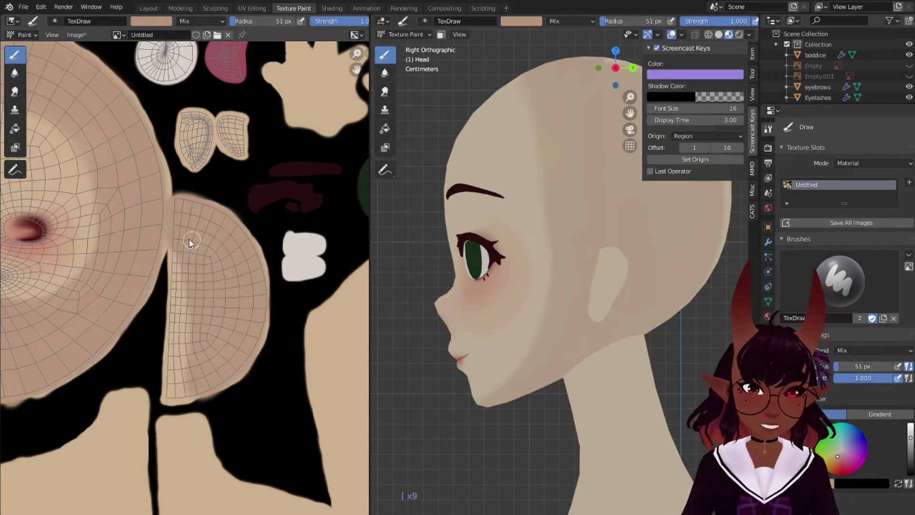
key(bracketright)
key(bracketright)
key(bracketright)
click(176, 253)
click(175, 268)
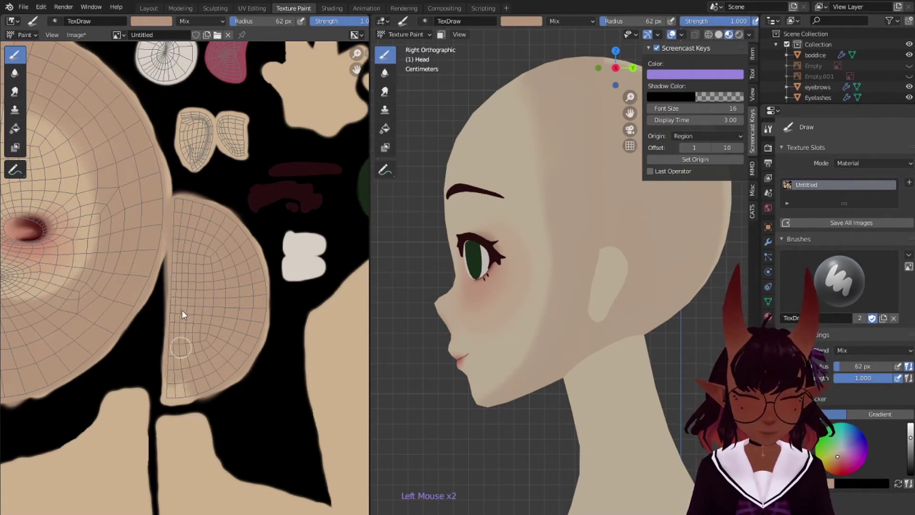
click(176, 369)
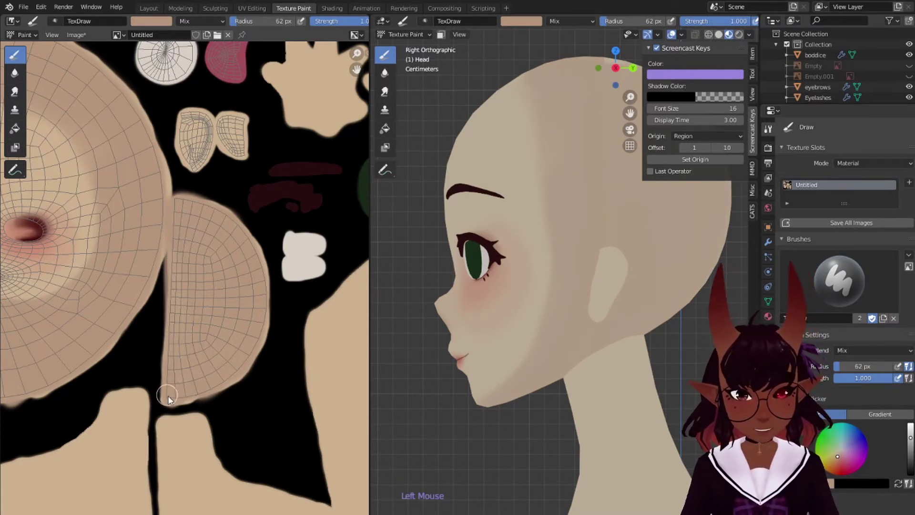
click(189, 388)
mouse_move(202, 388)
mouse_down()
mouse_move(232, 370)
mouse_move(258, 279)
mouse_up()
mouse_move(253, 321)
mouse_down()
mouse_move(258, 297)
mouse_move(261, 316)
mouse_move(226, 218)
mouse_move(181, 201)
mouse_move(166, 362)
mouse_up()
Even out the shadow on the outer side and lower edge of the face island, enlarging the brush to 75 px.
drag(159, 211, 128, 313)
mouse_move(128, 314)
mouse_down()
mouse_move(127, 111)
mouse_move(159, 185)
mouse_move(149, 206)
mouse_up()
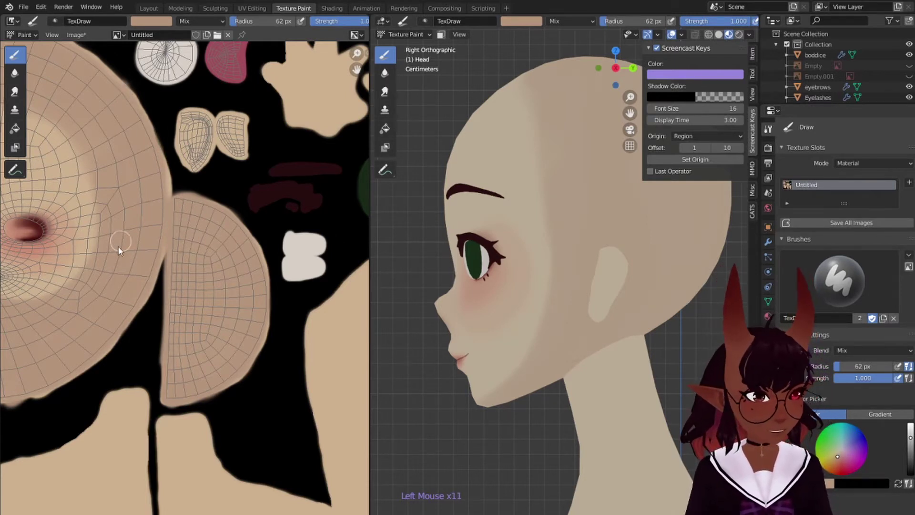
mouse_move(51, 281)
middle_down()
mouse_move(167, 256)
mouse_move(182, 267)
middle_up()
key(bracketright)
key(bracketright)
key(bracketright)
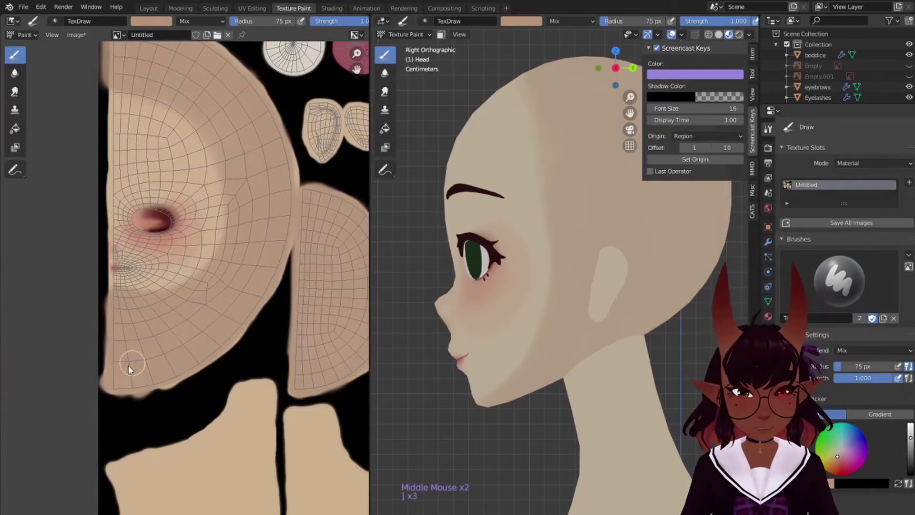
mouse_move(135, 376)
mouse_down()
mouse_move(162, 379)
mouse_move(224, 329)
mouse_up()
drag(238, 312, 268, 228)
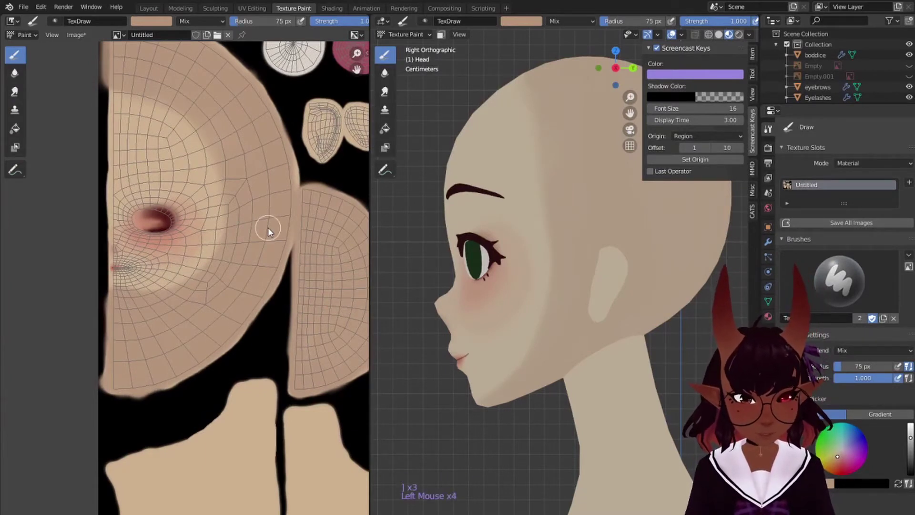
Smooth the shadow across the crown of the face island with a 170 px brush.
middle_drag(265, 227, 256, 285)
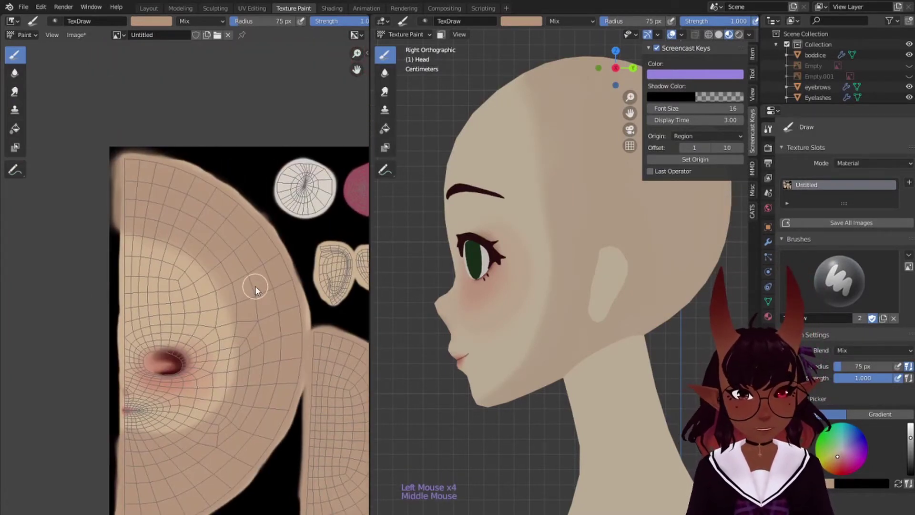
key(bracketright)
key(bracketright)
key(bracketright)
key(bracketright)
key(bracketright)
key(bracketright)
key(bracketright)
key(bracketright)
click(142, 178)
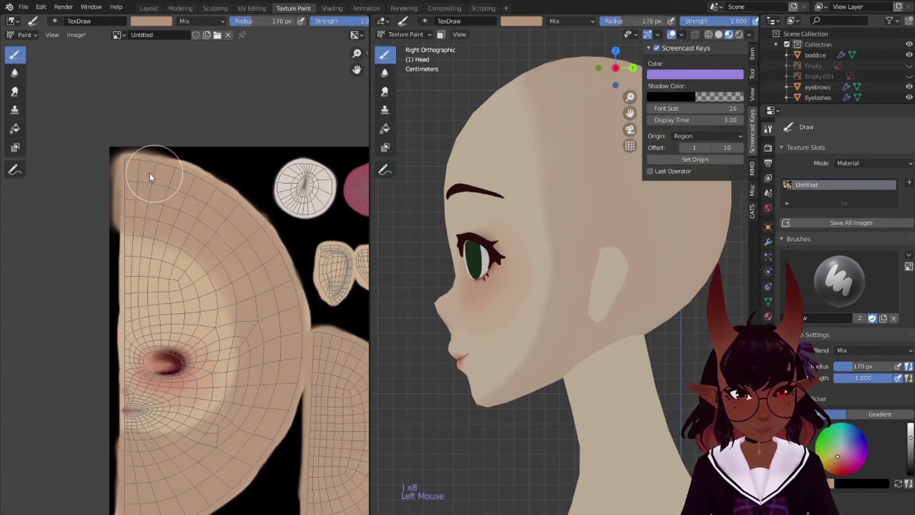
drag(178, 185, 217, 216)
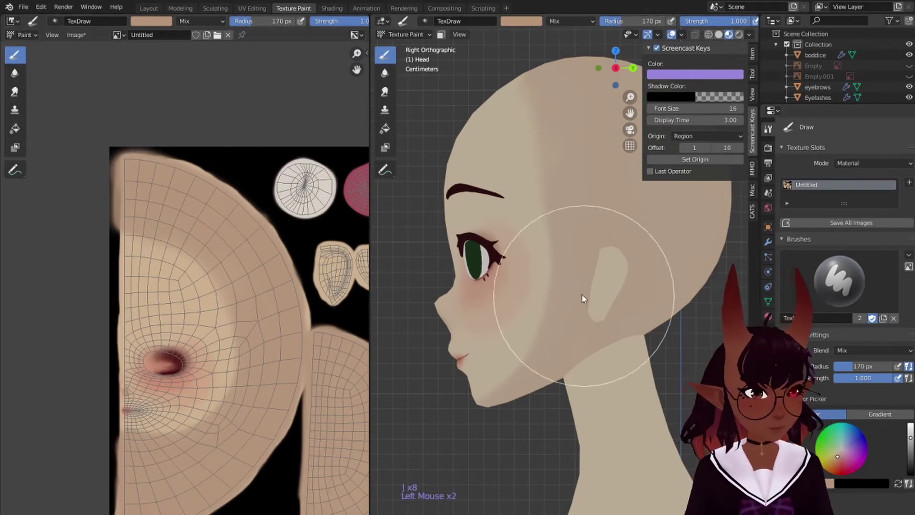
Paint the smaller ear island entirely with the shadow colour at a 40 px radius.
scroll(582, 295, down, 3)
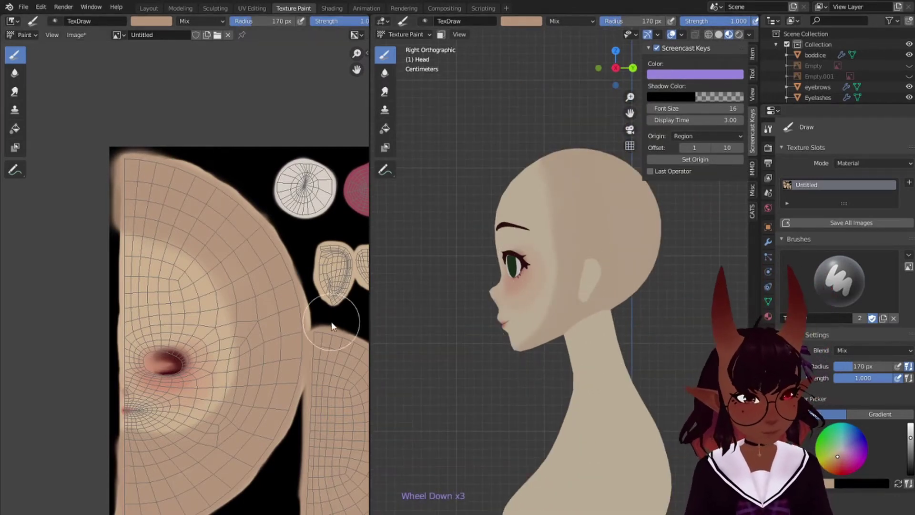
middle_drag(332, 326, 142, 146)
scroll(172, 214, down, 2)
middle_drag(171, 214, 212, 274)
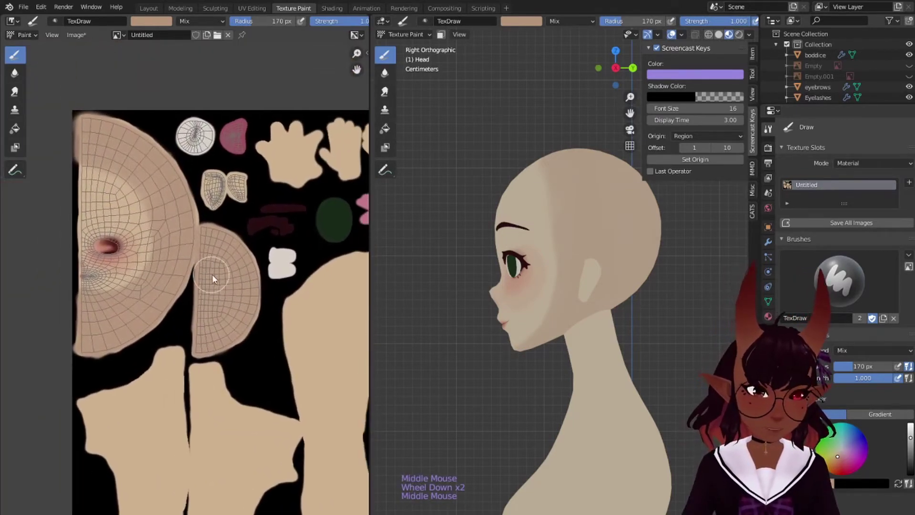
scroll(208, 200, up, 4)
middle_drag(260, 197, 176, 307)
scroll(217, 179, up, 3)
middle_drag(217, 180, 210, 265)
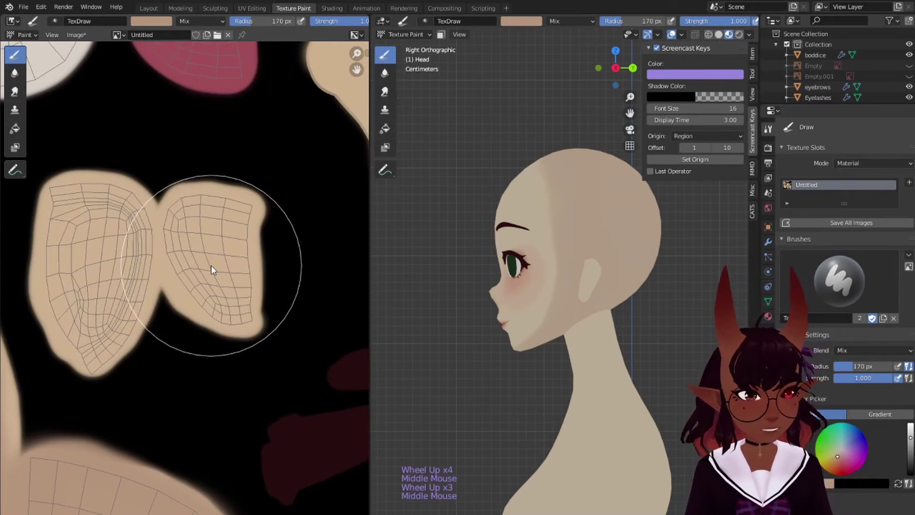
key([)
key([)
key([)
key([)
key([)
key([)
key([)
key([)
key([)
key([)
key([)
key([)
key([)
click(188, 223)
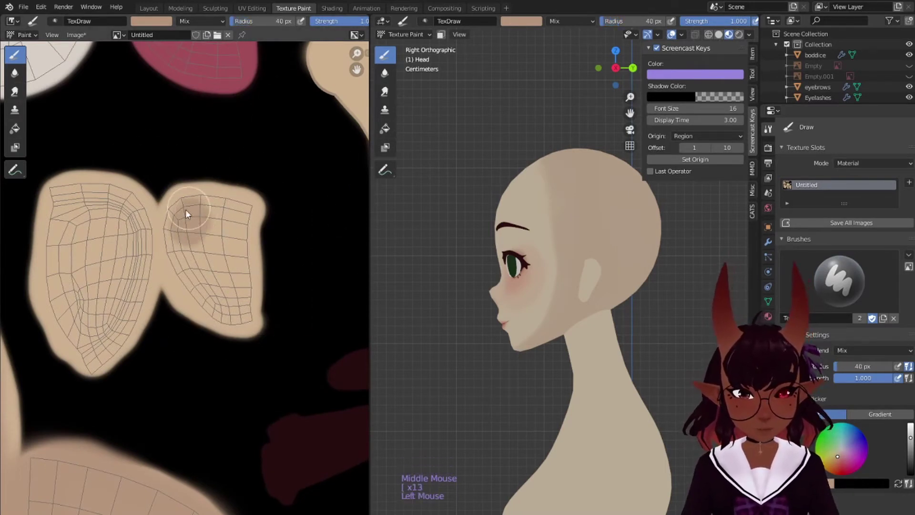
mouse_move(185, 214)
mouse_down()
mouse_move(187, 204)
mouse_move(194, 277)
mouse_move(211, 311)
mouse_move(230, 315)
mouse_move(232, 305)
mouse_move(244, 312)
mouse_move(243, 224)
mouse_up()
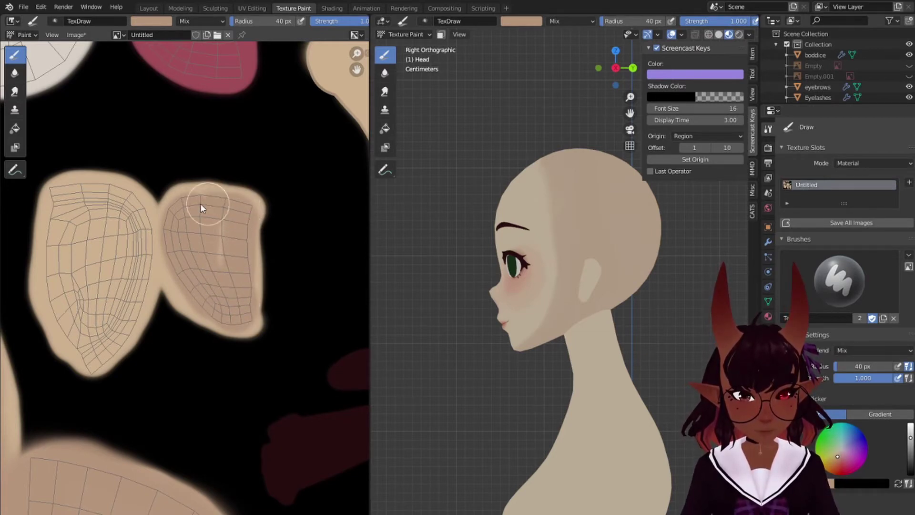
mouse_move(200, 205)
mouse_down()
mouse_move(187, 228)
mouse_move(244, 214)
mouse_up()
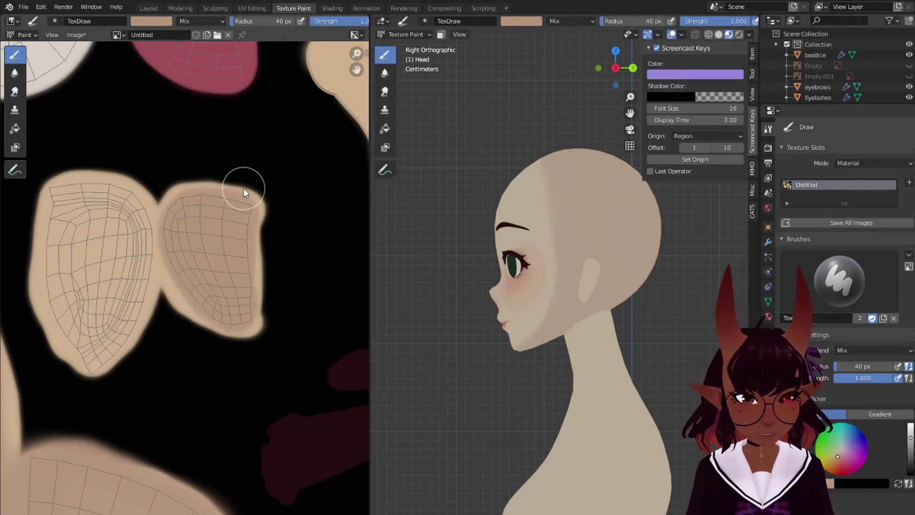
Shade the upper and inner rim of the larger ear island with the shadow colour at a 22 px radius.
scroll(599, 200, up, 3)
middle_drag(599, 200, 562, 226)
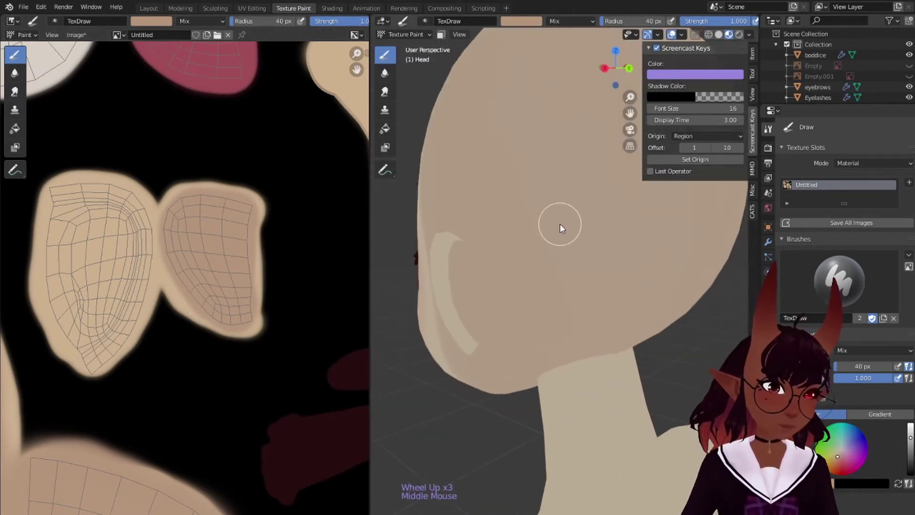
key(bracketleft)
key(bracketleft)
key(bracketleft)
key(bracketleft)
key(bracketleft)
key(bracketleft)
key(bracketleft)
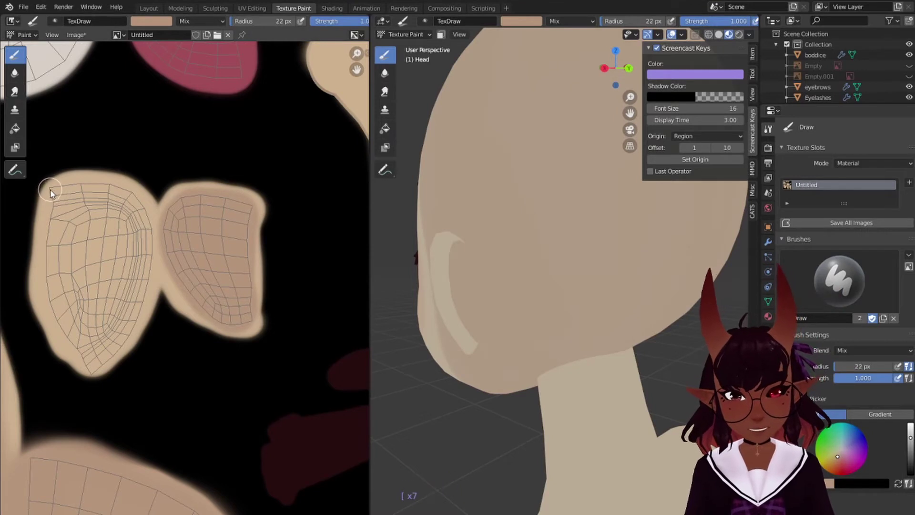
click(47, 190)
mouse_move(42, 188)
mouse_down()
mouse_move(94, 181)
mouse_move(53, 187)
mouse_up()
mouse_move(111, 187)
mouse_down()
mouse_move(75, 184)
mouse_move(120, 190)
mouse_move(149, 218)
mouse_move(150, 206)
mouse_move(139, 287)
mouse_move(148, 276)
mouse_move(94, 372)
mouse_move(141, 303)
mouse_up()
mouse_move(141, 304)
mouse_down()
mouse_move(88, 371)
mouse_move(135, 320)
mouse_move(127, 204)
mouse_up()
drag(51, 188, 140, 235)
drag(96, 184, 137, 224)
Strengthen the larger ear island's rim shadow from the upper corner and at the lower tip with a 31 px brush.
key(bracketright)
key(bracketright)
key(bracketright)
key(bracketright)
key(bracketright)
key(bracketright)
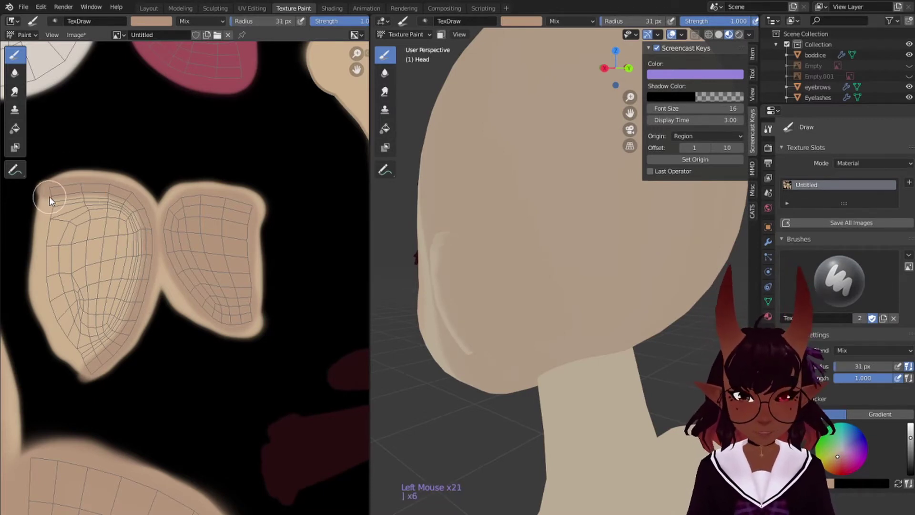
mouse_move(51, 194)
mouse_down()
mouse_move(133, 202)
mouse_move(148, 239)
mouse_move(105, 359)
mouse_move(85, 361)
mouse_move(89, 373)
mouse_up()
drag(89, 373, 101, 345)
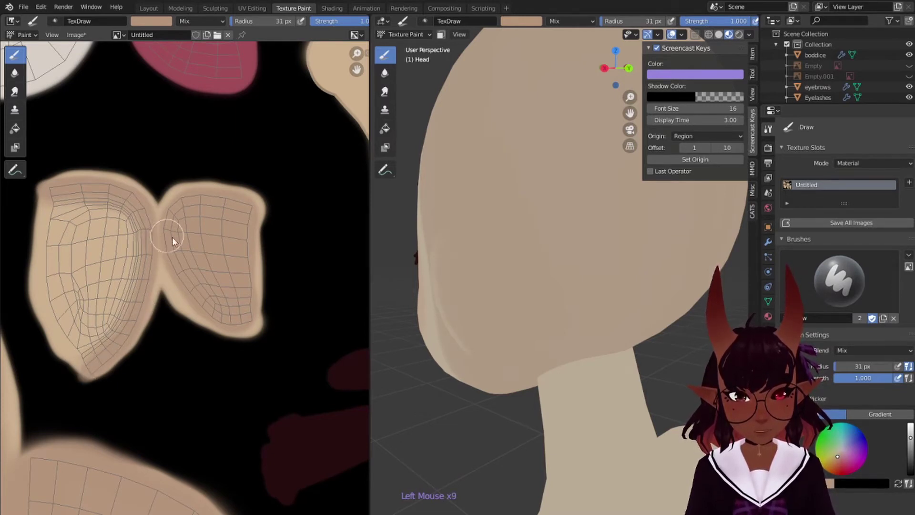
Examine the ear shading and face contour on the 3D head from the side and the front.
scroll(491, 330, down, 4)
mouse_move(500, 327)
middle_down()
mouse_move(452, 308)
mouse_move(733, 302)
mouse_move(593, 297)
mouse_move(663, 304)
mouse_move(689, 290)
middle_up()
middle_drag(485, 308, 476, 328)
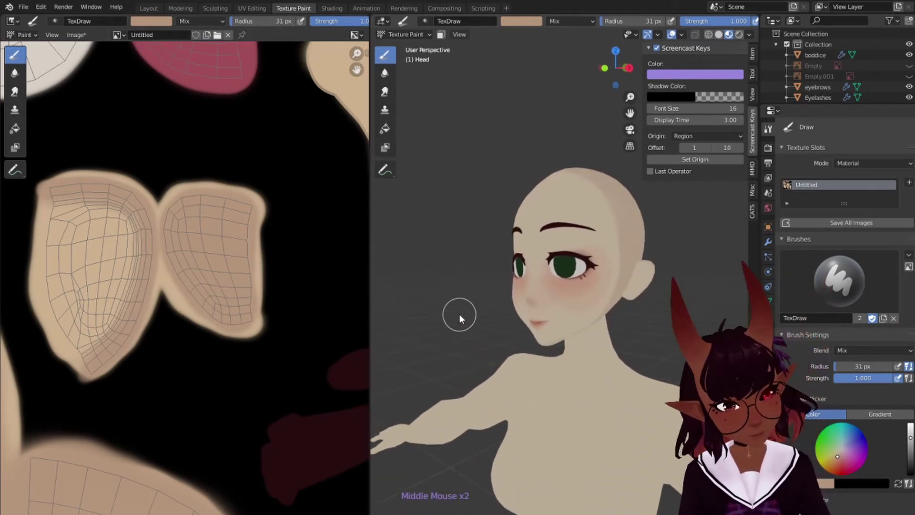
middle_drag(425, 316, 482, 323)
key(KP_1)
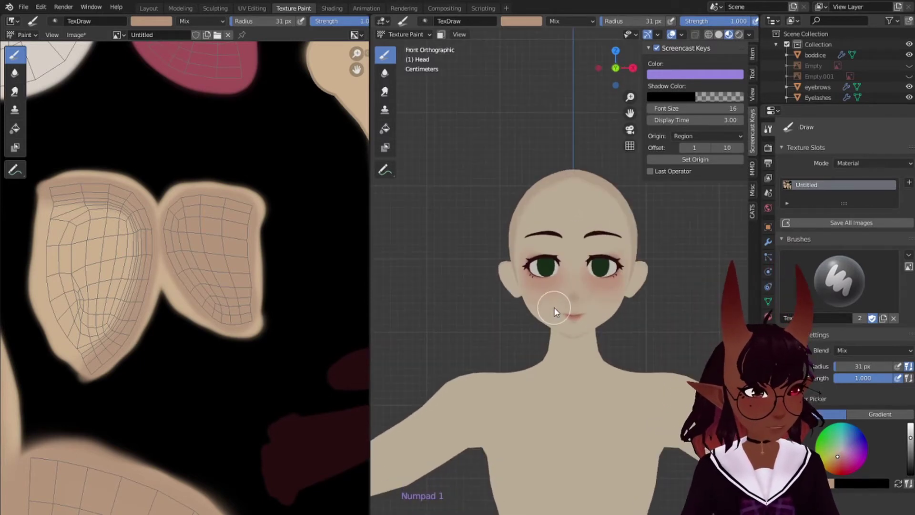
scroll(554, 307, up, 3)
scroll(668, 323, up, 1)
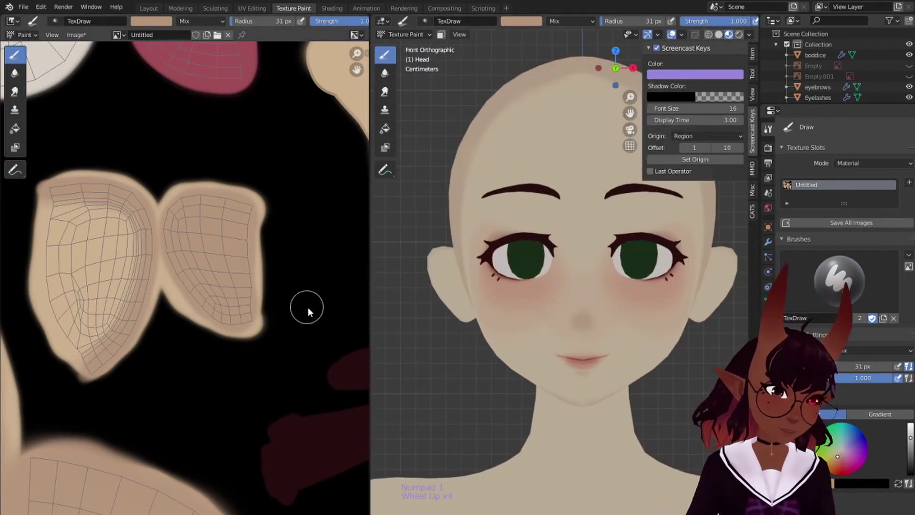
Extend the chin shadow to the face island's centre line below the mouth at a 24 px radius.
scroll(193, 304, down, 3)
scroll(193, 304, down, 1)
middle_drag(72, 441, 200, 291)
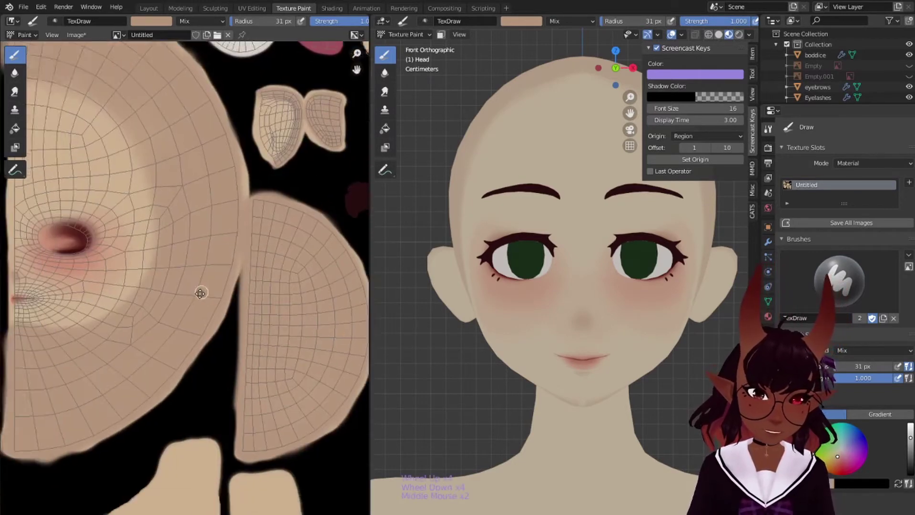
middle_drag(80, 369, 196, 297)
scroll(194, 295, up, 3)
scroll(152, 261, up, 2)
middle_drag(128, 204, 262, 320)
scroll(187, 297, up, 2)
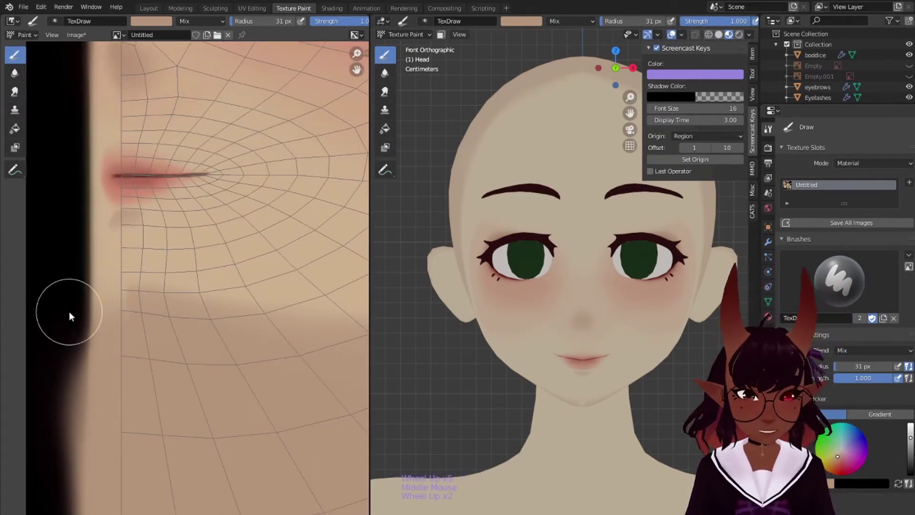
key(bracketleft)
key(bracketleft)
key(bracketleft)
mouse_move(103, 305)
mouse_down()
mouse_move(122, 299)
mouse_move(107, 290)
mouse_move(128, 295)
mouse_up()
mouse_move(114, 295)
mouse_down()
mouse_move(150, 304)
mouse_move(114, 302)
mouse_up()
mouse_move(114, 305)
mouse_down()
mouse_move(136, 314)
mouse_move(101, 310)
mouse_move(143, 324)
mouse_up()
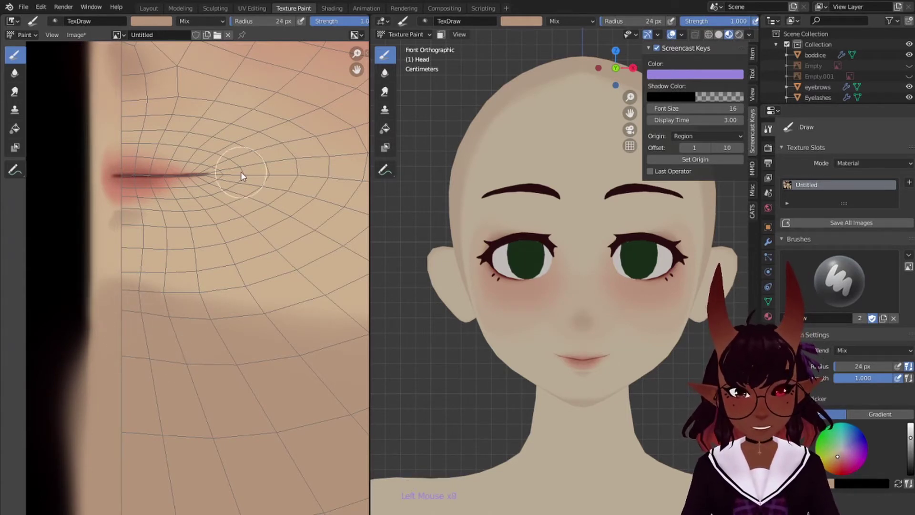
Sample the lighter skin colour and repaint the chin shadow's upper edge to push it lower.
click(157, 21)
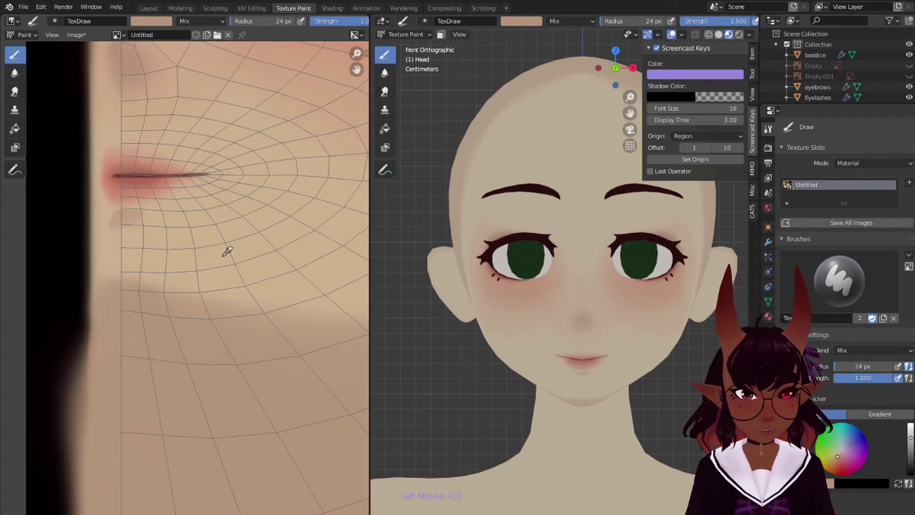
click(179, 270)
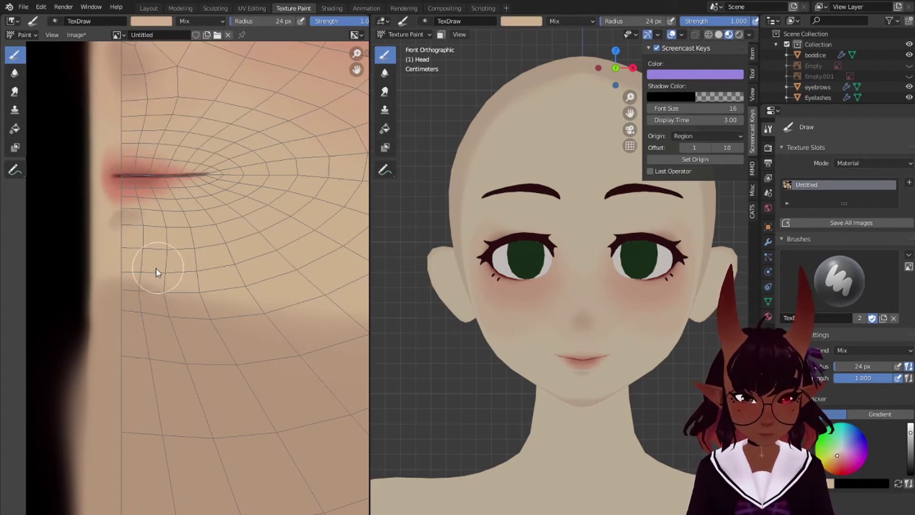
drag(172, 276, 138, 275)
mouse_move(155, 277)
mouse_down()
mouse_move(135, 271)
mouse_move(314, 294)
mouse_move(328, 306)
mouse_move(295, 299)
mouse_up()
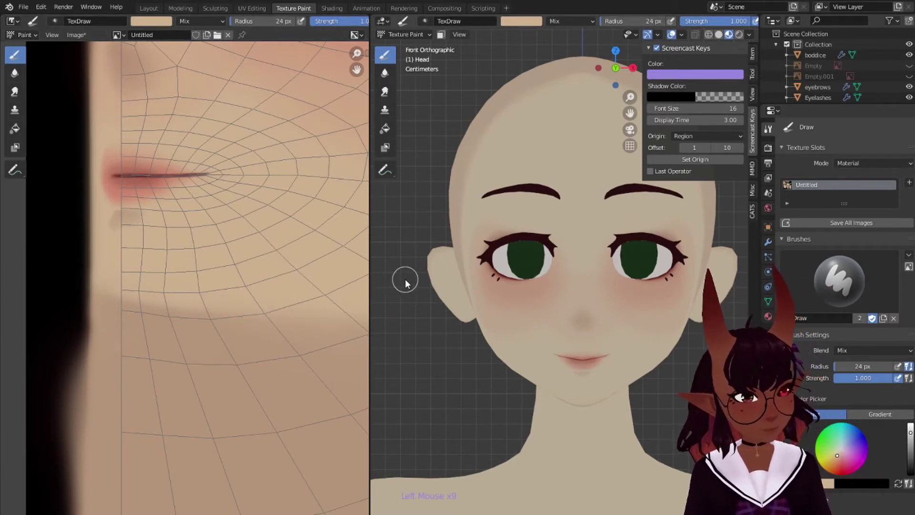
scroll(662, 351, down, 4)
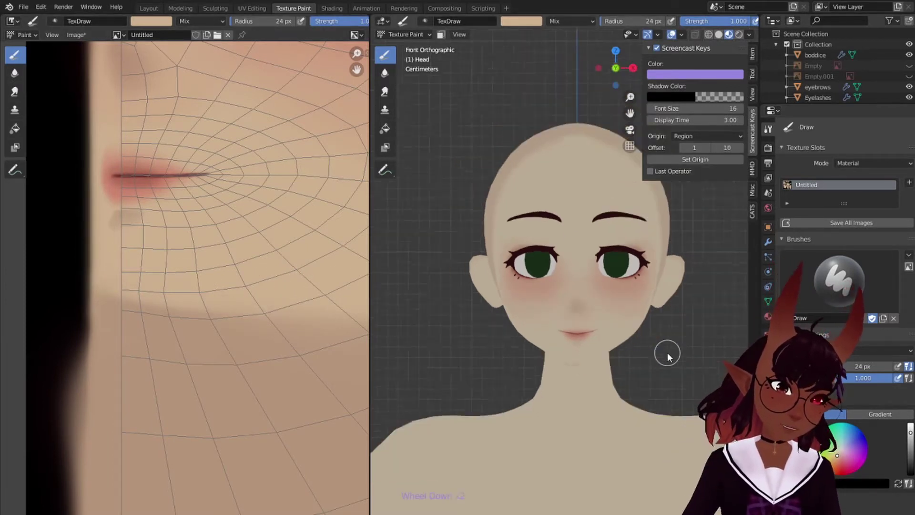
scroll(642, 335, up, 1)
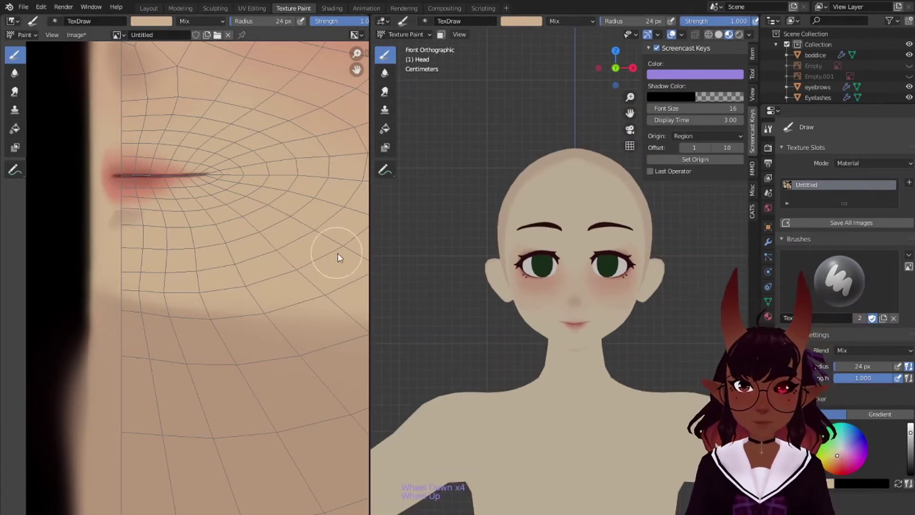
Use the Smear tool to blend the contour shadow's edge from the chin up to the cheek on the face island.
scroll(190, 232, down, 4)
middle_drag(190, 231, 155, 296)
scroll(167, 287, down, 2)
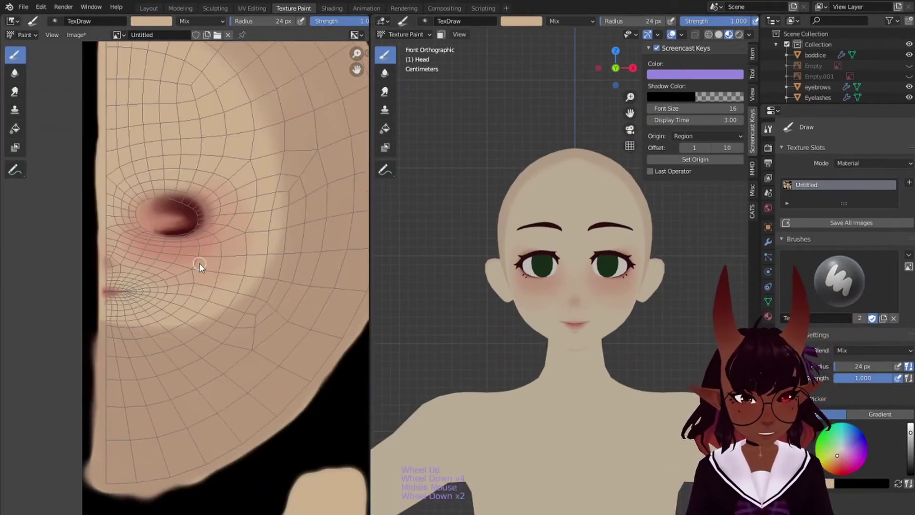
middle_drag(199, 263, 198, 345)
click(15, 91)
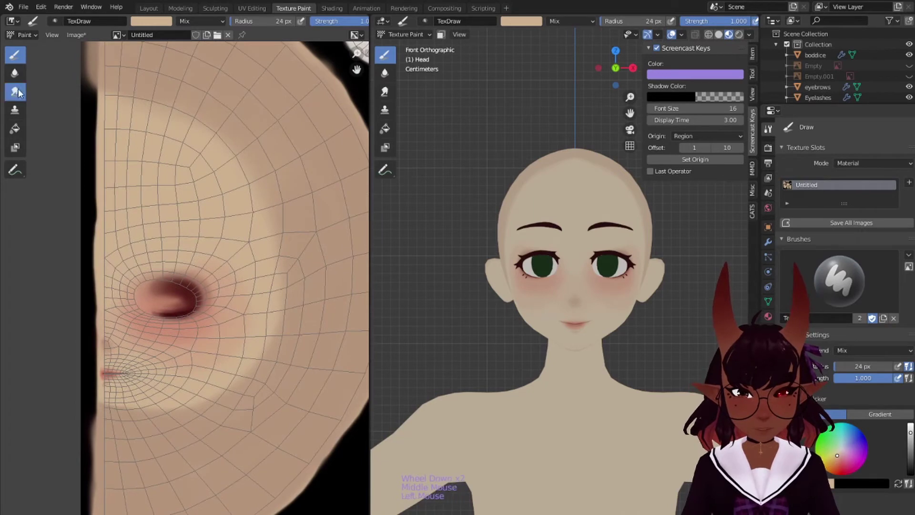
key(bracketright)
key(bracketright)
key(bracketright)
key(bracketright)
key(bracketright)
key(bracketright)
key(bracketright)
key(bracketright)
key(bracketright)
key(bracketright)
key(bracketright)
key(bracketright)
key(bracketright)
key(bracketright)
key(bracketright)
key(bracketright)
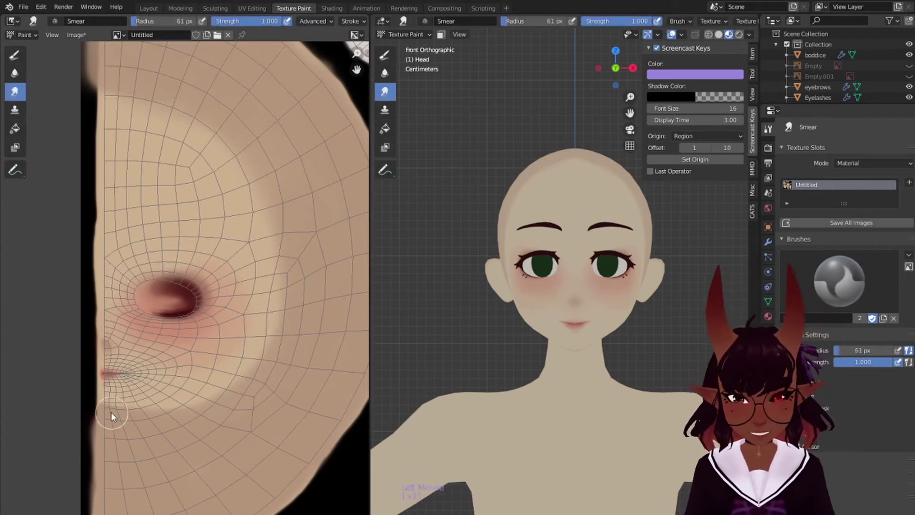
key(bracketleft)
key(bracketleft)
key(bracketleft)
key(bracketright)
mouse_move(114, 411)
mouse_down()
mouse_move(184, 408)
mouse_move(170, 416)
mouse_move(208, 406)
mouse_move(222, 393)
mouse_move(184, 413)
mouse_move(257, 374)
mouse_move(235, 388)
mouse_move(285, 324)
mouse_move(268, 340)
mouse_up()
Smear the contour shadow's edge from the cheek up to the temple on the face island at a 136 px radius.
key(bracketright)
key(bracketright)
key(bracketright)
key(bracketright)
key(bracketright)
key(bracketright)
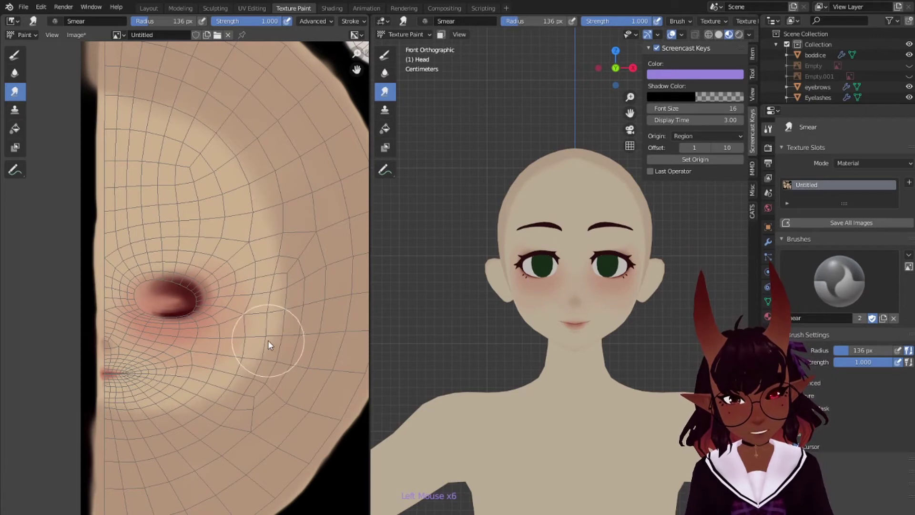
mouse_move(285, 273)
mouse_down()
mouse_move(282, 301)
mouse_move(278, 242)
mouse_up()
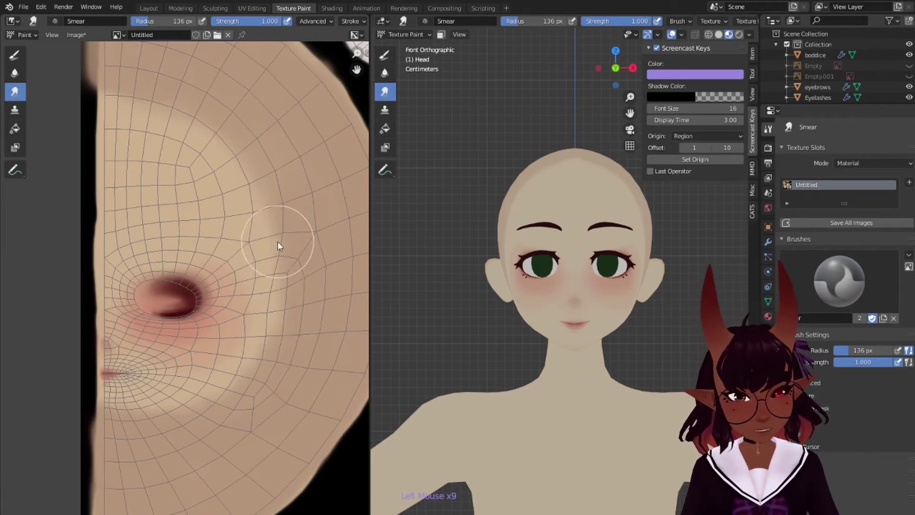
mouse_move(246, 179)
mouse_down()
mouse_move(262, 207)
mouse_move(230, 156)
mouse_up()
Soften the contour shadow's edge across the forehead and back down the face's side with the Smear radius enlarged to 252 px.
key(bracketright)
key(bracketright)
key(bracketright)
key(bracketright)
key(bracketright)
key(bracketright)
key(bracketright)
key(bracketright)
key(bracketright)
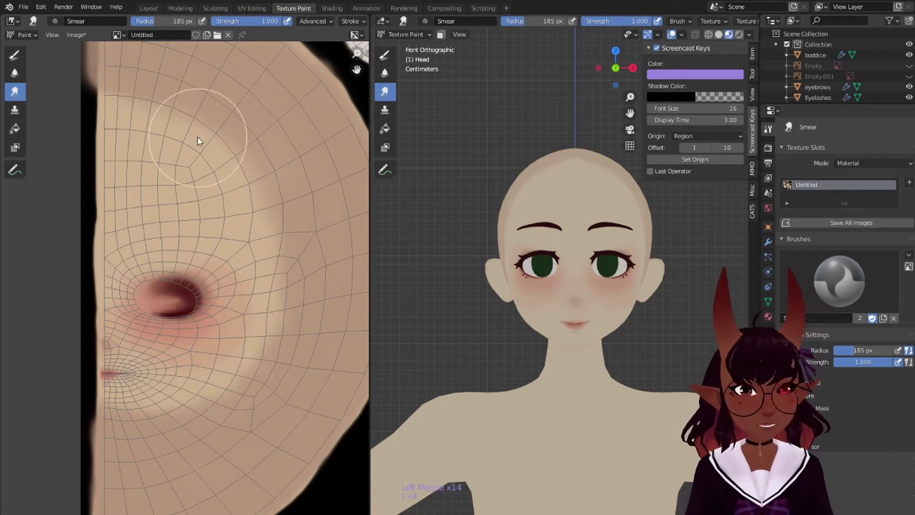
click(157, 132)
drag(136, 118, 135, 126)
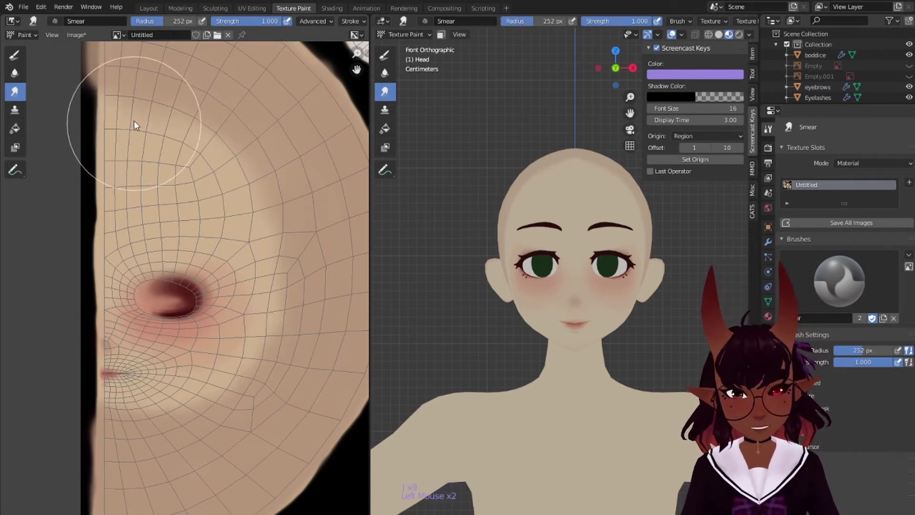
mouse_move(206, 136)
mouse_down()
mouse_move(197, 138)
mouse_move(290, 250)
mouse_move(269, 351)
mouse_move(242, 379)
mouse_up()
Smear the skin shading on the cheek between the mouth and the eye at a 114 px radius.
key(bracketleft)
key(bracketleft)
key(bracketleft)
key(bracketleft)
key(bracketleft)
key(bracketleft)
key(bracketleft)
key(bracketleft)
key(bracketleft)
key(bracketleft)
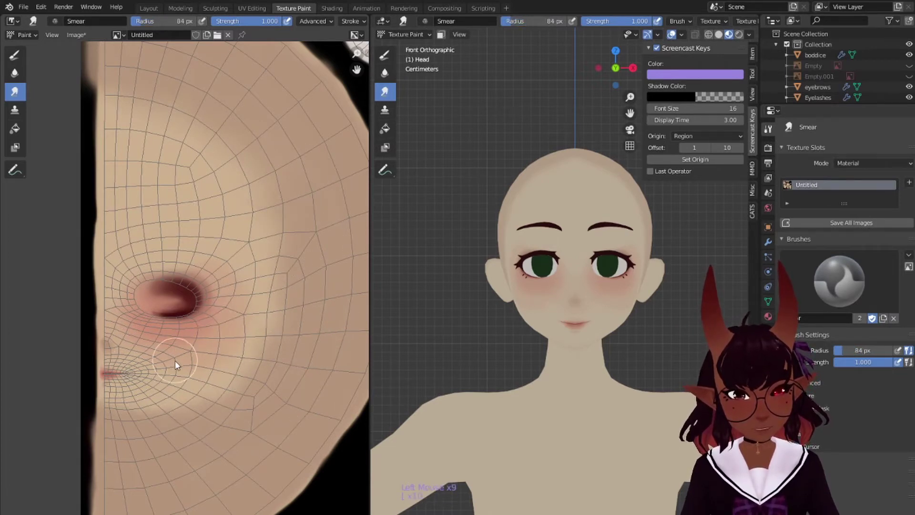
key(bracketright)
key(bracketright)
key(bracketright)
key(bracketright)
click(186, 374)
mouse_move(184, 373)
mouse_down()
mouse_move(226, 335)
mouse_move(222, 283)
mouse_up()
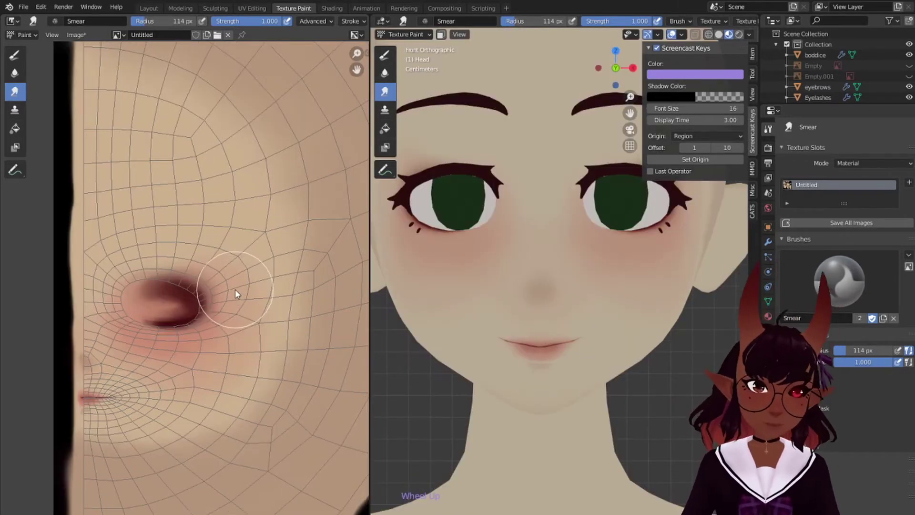
Switch to the Draw brush and sample the dark red of the eye socket's lower rim as the paint colour.
scroll(591, 337, down, 4)
middle_drag(640, 333, 458, 341)
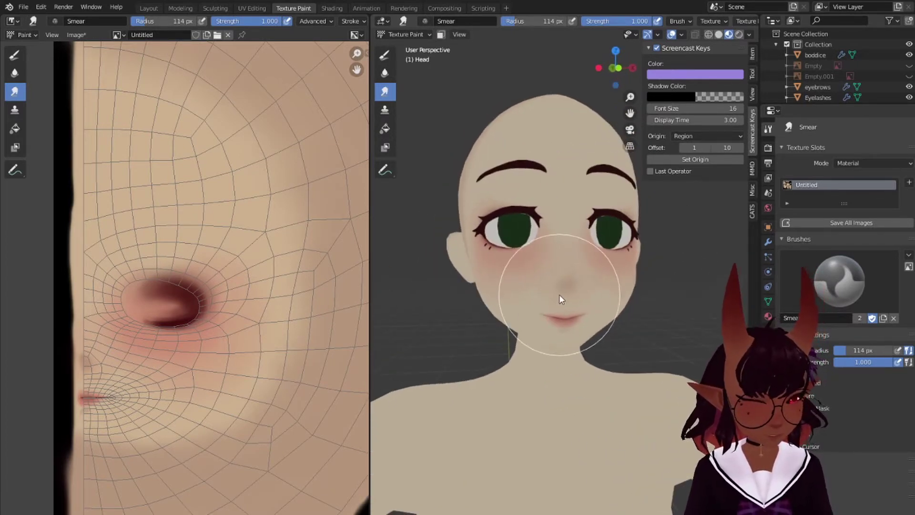
key(KP_1)
scroll(580, 304, up, 2)
middle_drag(153, 370, 304, 237)
scroll(287, 319, down, 1)
scroll(288, 320, up, 4)
middle_drag(347, 266, 154, 320)
scroll(186, 290, up, 3)
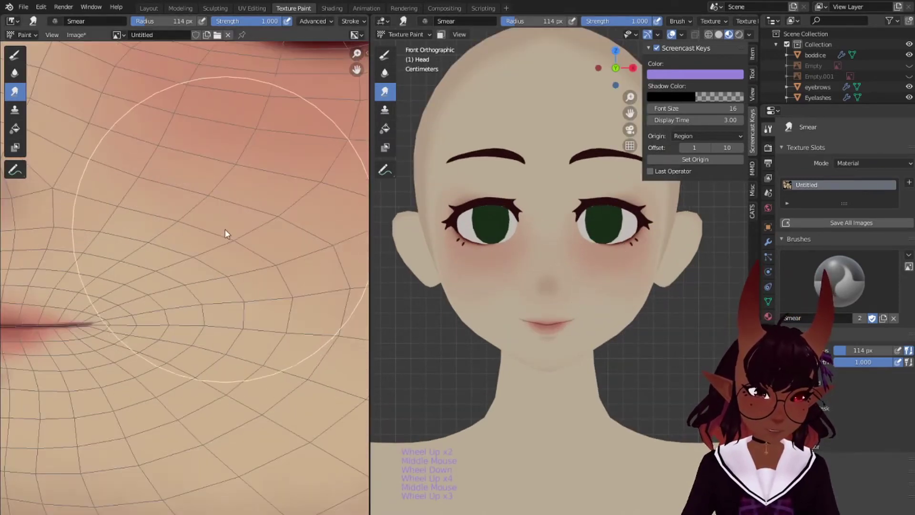
middle_drag(226, 229, 181, 372)
middle_drag(319, 215, 222, 344)
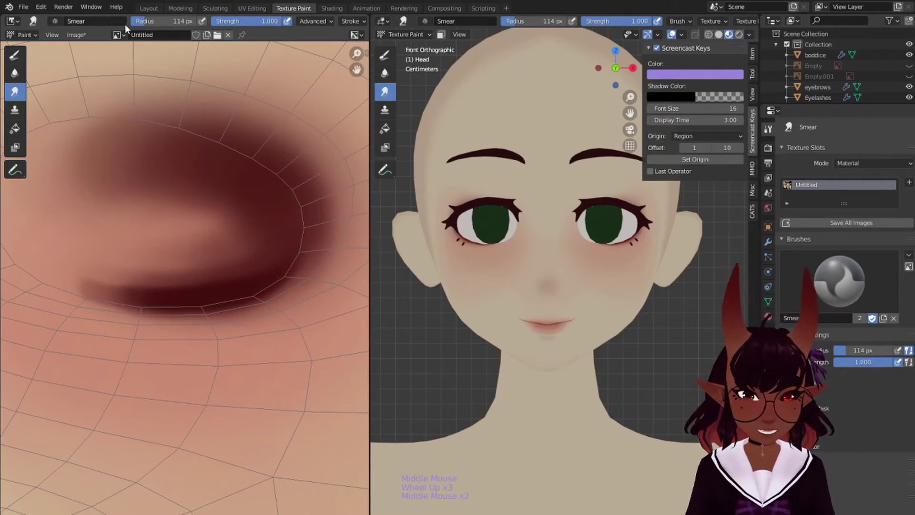
click(15, 56)
click(163, 22)
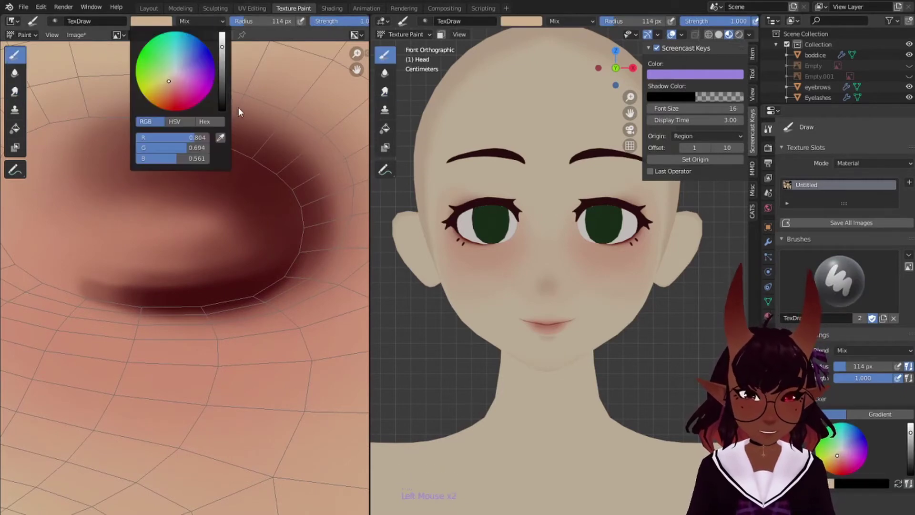
click(221, 139)
click(224, 303)
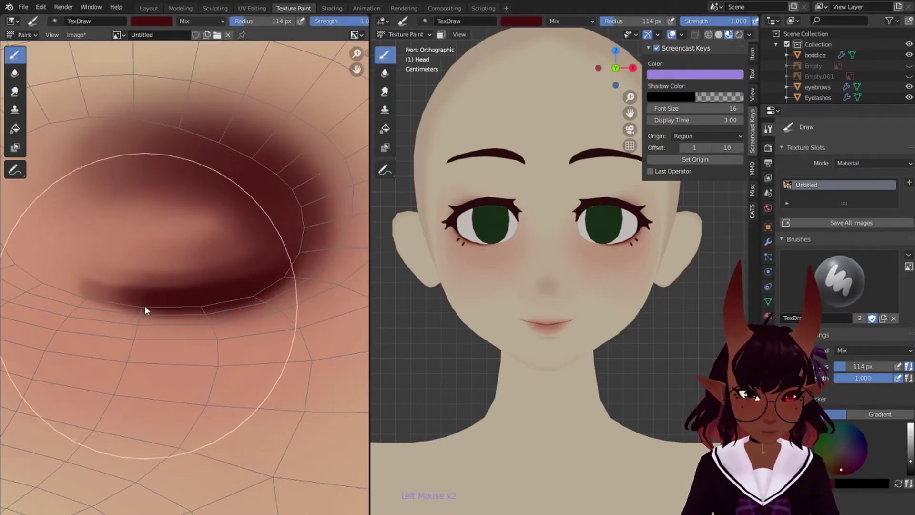
Enable pressure-controlled brush size and reduce the Draw radius to 4 px for detailing the nose shadow.
scroll(144, 307, down, 4)
middle_drag(139, 364, 251, 258)
scroll(170, 283, up, 2)
scroll(169, 282, up, 3)
middle_drag(125, 223, 241, 298)
scroll(238, 296, up, 1)
mouse_move(171, 234)
middle_down()
mouse_move(228, 277)
mouse_move(229, 260)
middle_up()
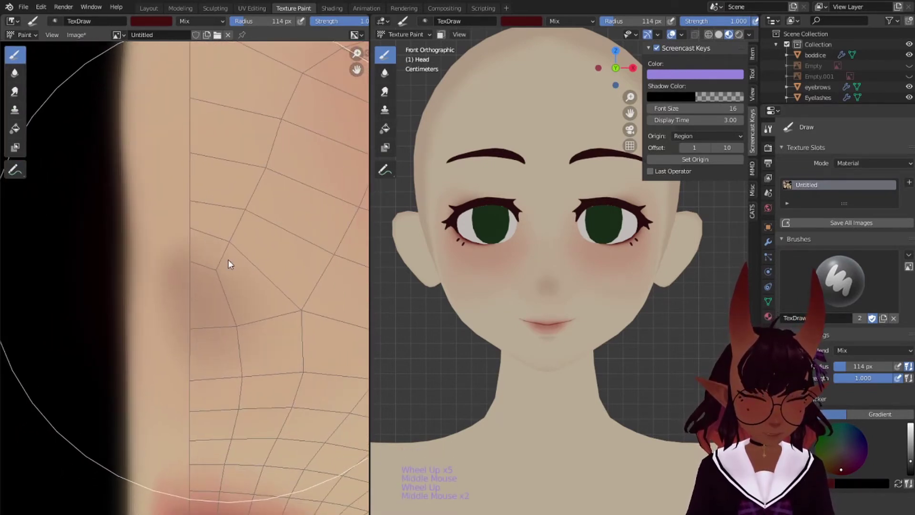
key(b)
key(bracketleft)
key(bracketleft)
key(bracketleft)
key(bracketleft)
key(bracketleft)
key(bracketleft)
key(bracketleft)
key(bracketleft)
key(bracketleft)
key(bracketleft)
key(bracketleft)
key(bracketleft)
key(bracketleft)
key(bracketleft)
key(bracketleft)
key(bracketleft)
key(bracketleft)
key(bracketleft)
key(bracketleft)
key(bracketleft)
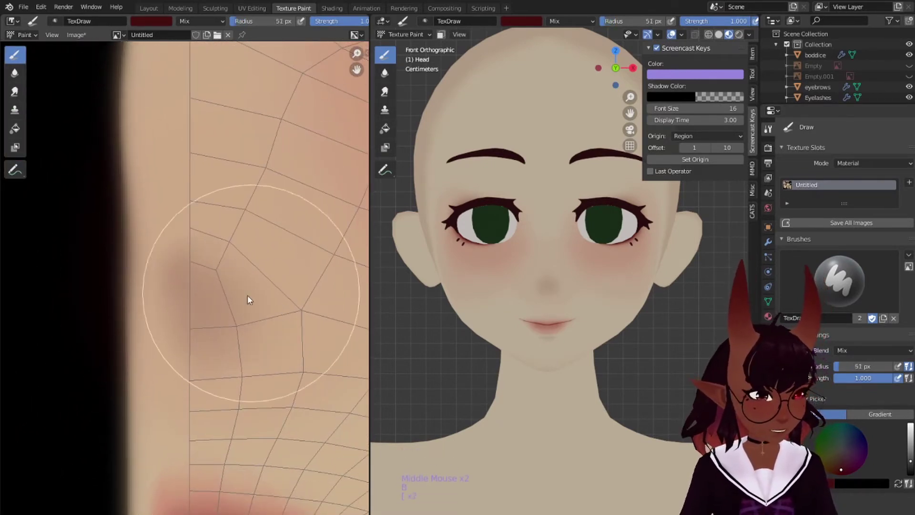
click(898, 366)
key(bracketright)
key(bracketright)
key(bracketright)
key(bracketright)
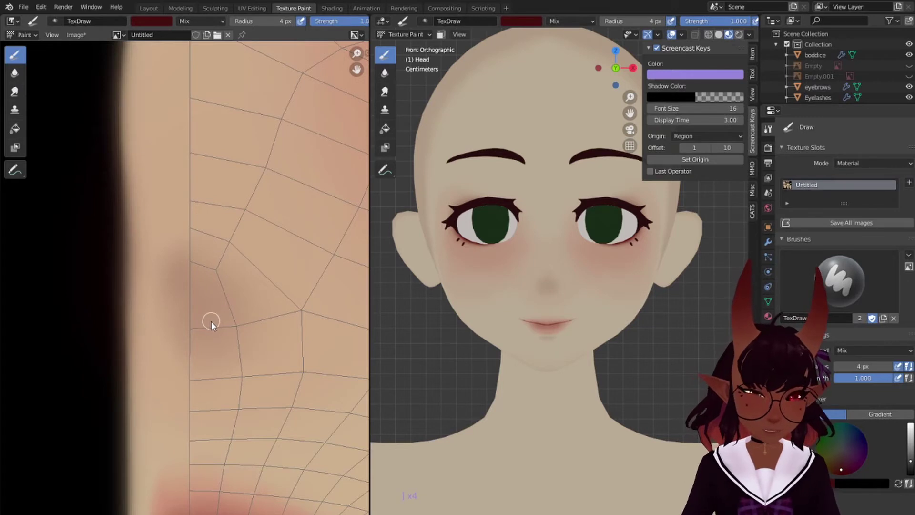
Try painting a short dark red nostril stroke on the nose shadow, and undo the attempts.
drag(213, 318, 225, 313)
key(ctrl+z)
key(ctrl+z)
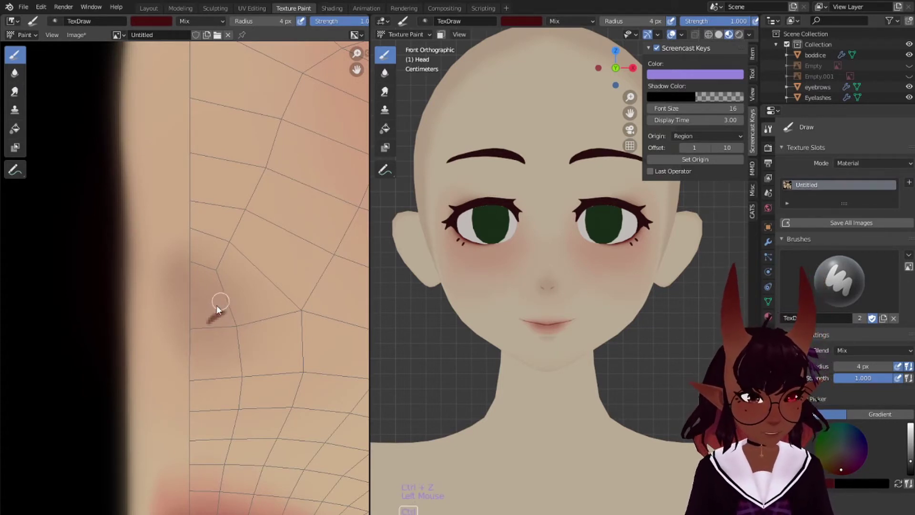
click(218, 313)
mouse_move(221, 312)
mouse_down()
mouse_move(210, 327)
mouse_move(237, 306)
mouse_move(213, 328)
mouse_move(215, 319)
mouse_up()
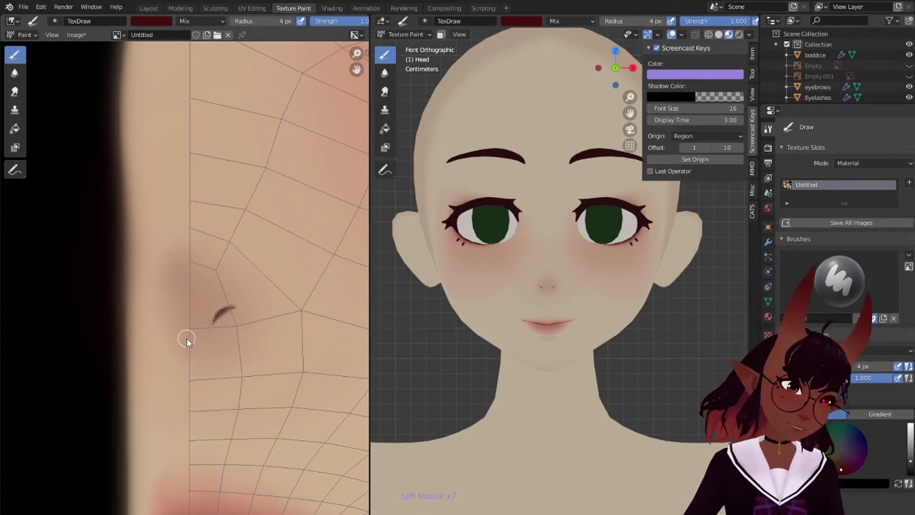
key(ctrl+z)
key(ctrl+z)
key(ctrl+z)
key(ctrl+z)
key(ctrl+z)
key(ctrl+z)
key(ctrl+z)
key(ctrl+z)
key(ctrl+z)
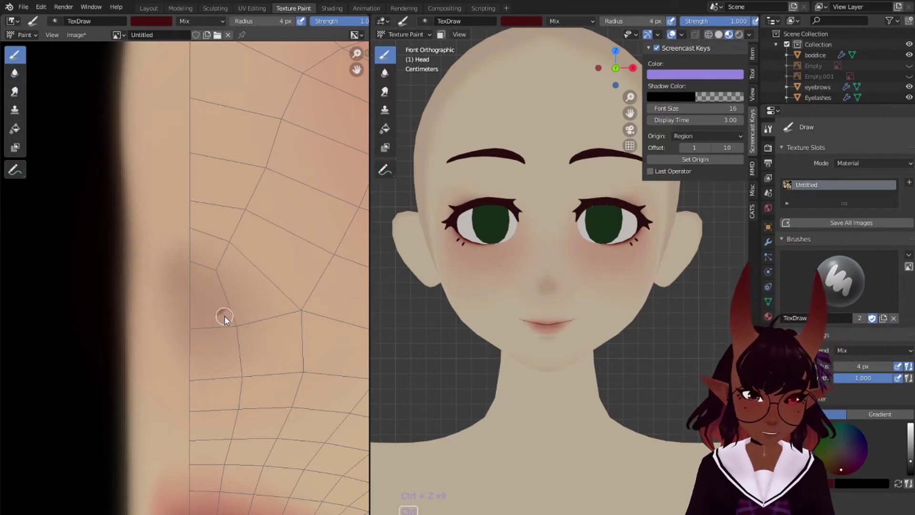
Paint a short dark red nostril mark on the nose shadow, and soften it with the sampled nose shade with size pressure off.
drag(214, 327, 230, 314)
drag(214, 324, 230, 312)
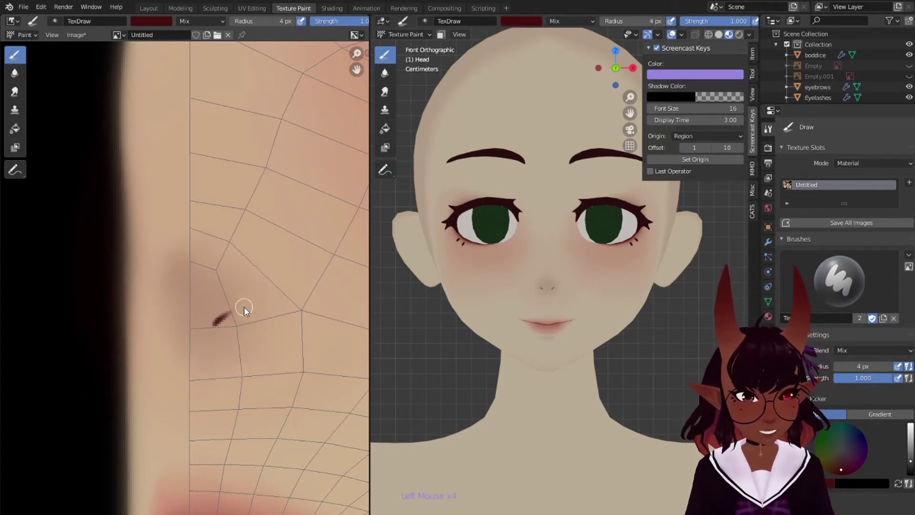
click(158, 22)
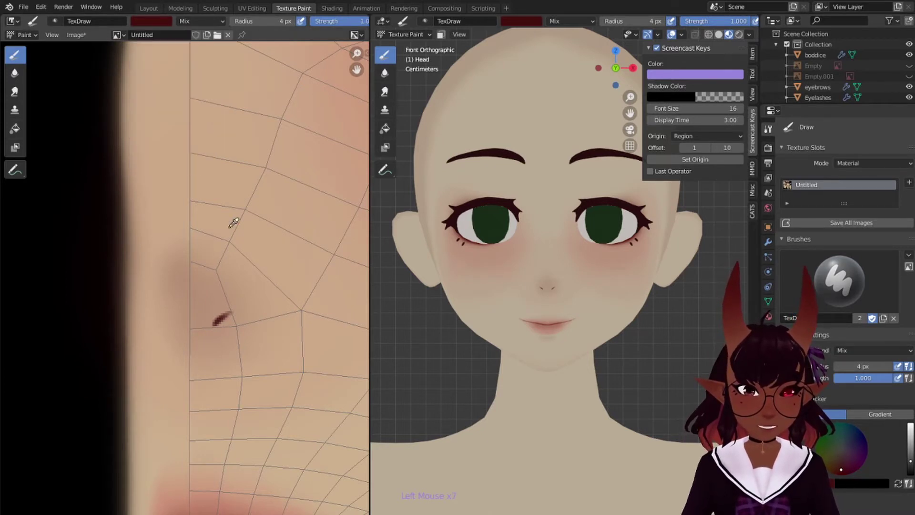
click(213, 309)
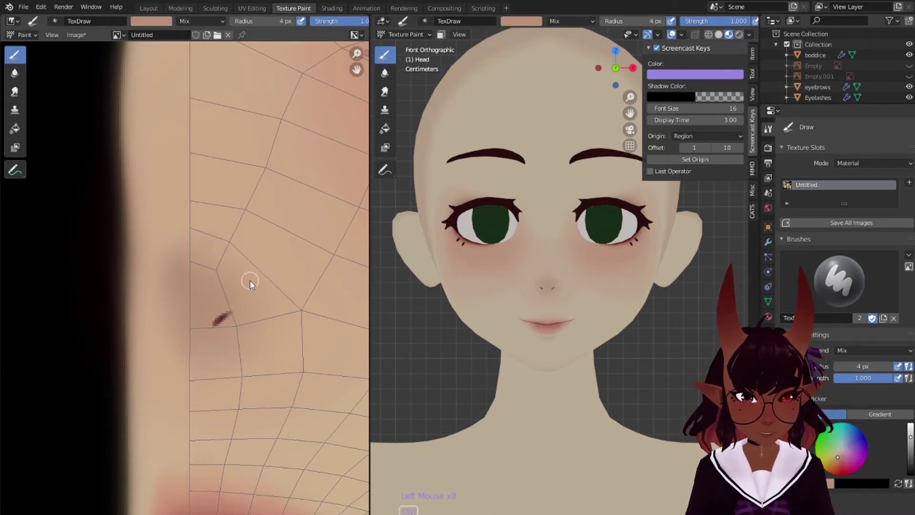
key(ctrl+z)
click(891, 365)
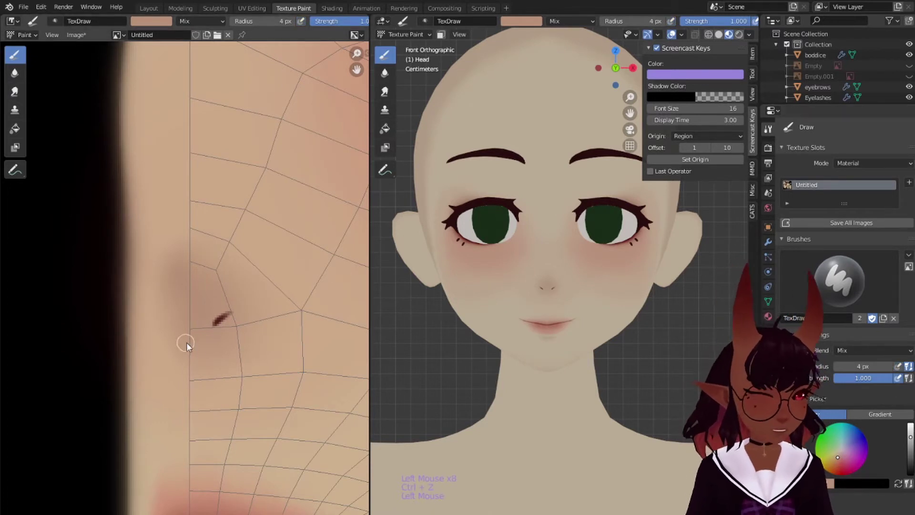
drag(215, 325, 232, 311)
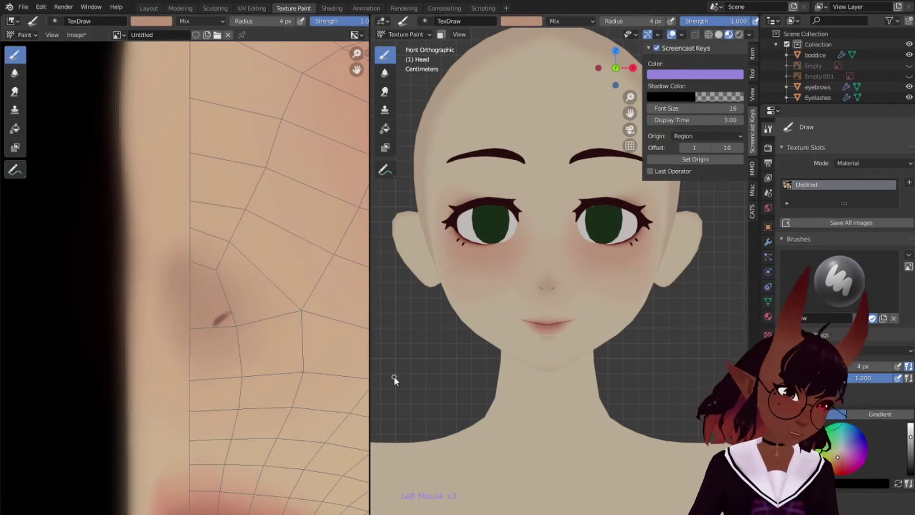
Sample the light skin colour beside the lower lip and enlarge the Draw radius to 15 px.
scroll(528, 316, down, 4)
scroll(525, 318, up, 4)
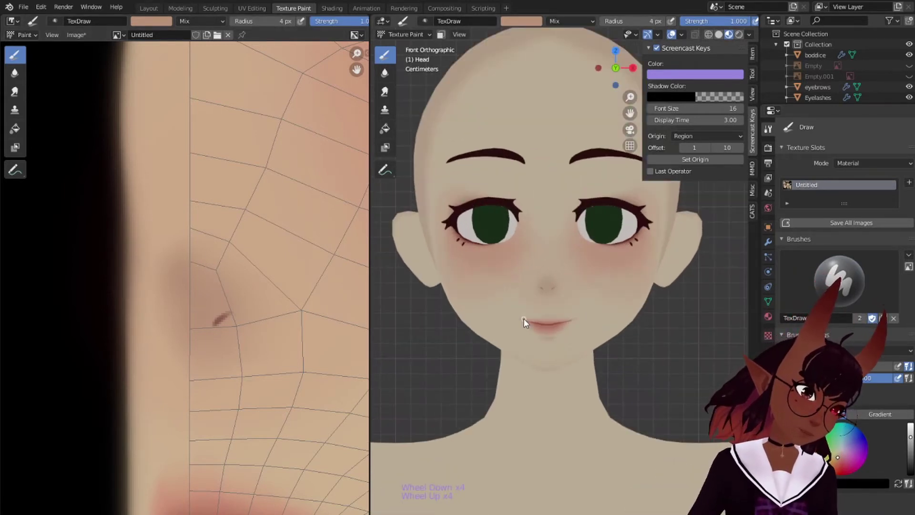
scroll(656, 320, down, 3)
middle_drag(656, 320, 380, 313)
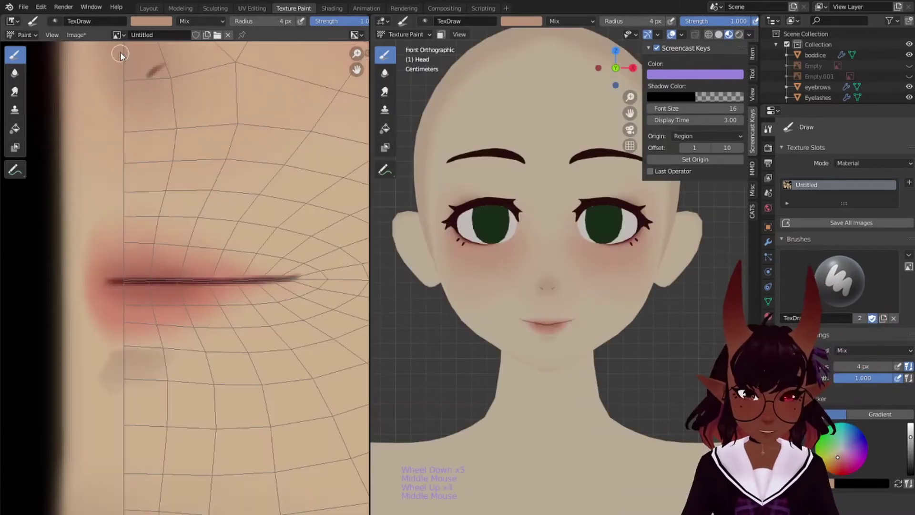
right_click(224, 129)
click(228, 133)
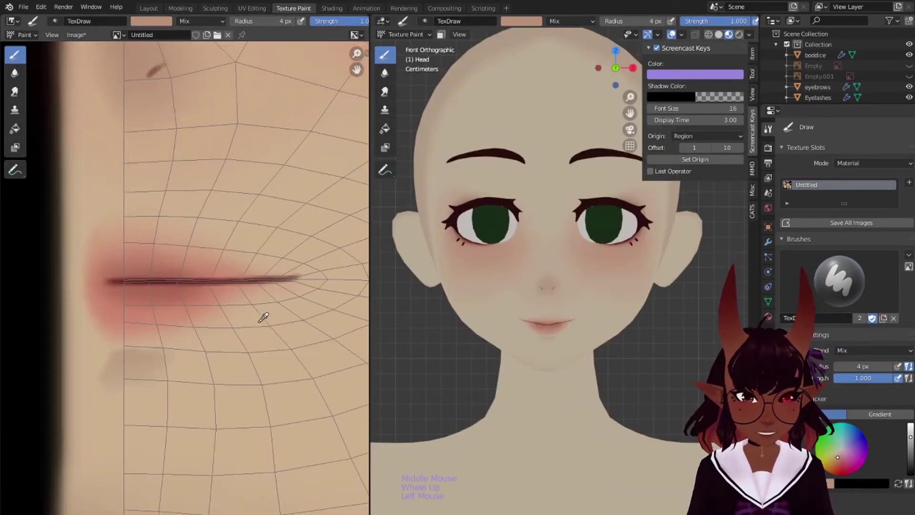
click(247, 312)
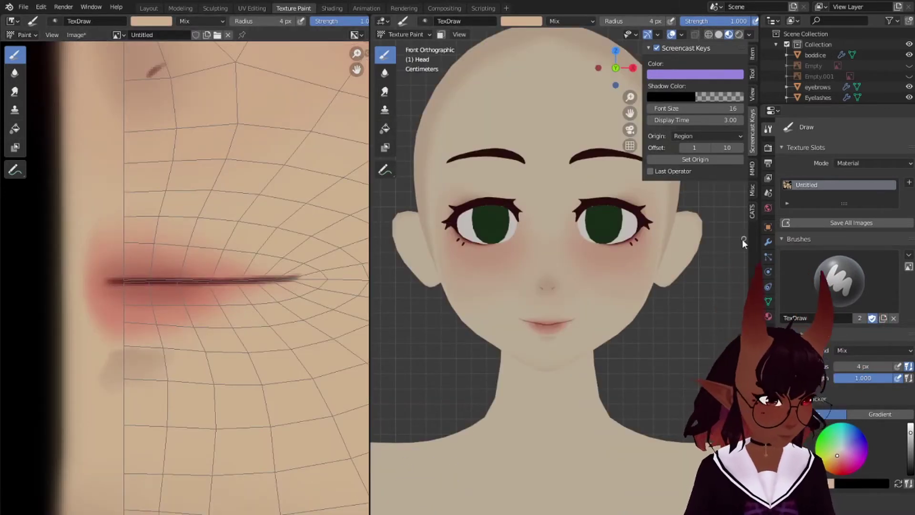
key(bracketright)
key(bracketright)
key(bracketright)
key(bracketright)
key(bracketright)
key(bracketright)
key(bracketright)
key(bracketright)
key(bracketright)
key(bracketright)
key(bracketright)
key(bracketright)
key(bracketright)
key(bracketright)
key(bracketright)
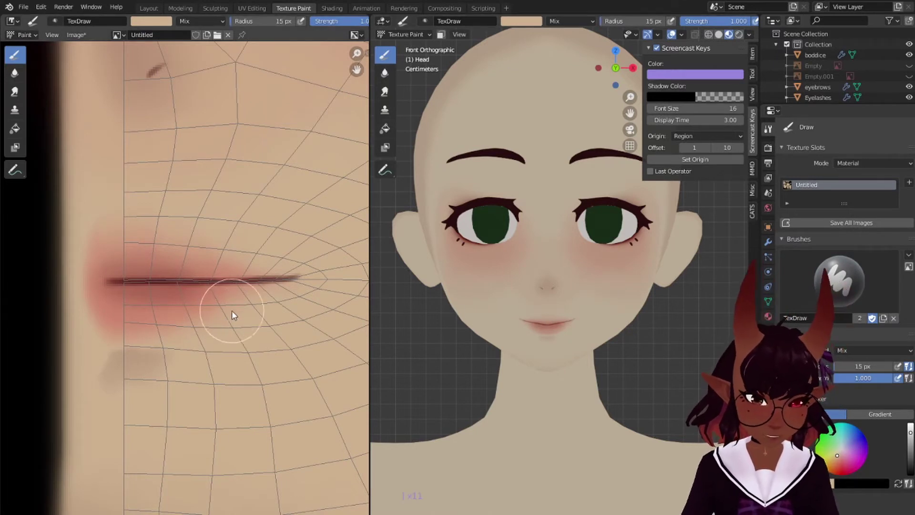
Try trimming the lower lip's outer tint with the skin colour, and undo the last two strokes.
click(234, 319)
drag(233, 315, 210, 312)
mouse_move(288, 311)
mouse_down()
mouse_move(205, 311)
mouse_move(240, 308)
mouse_up()
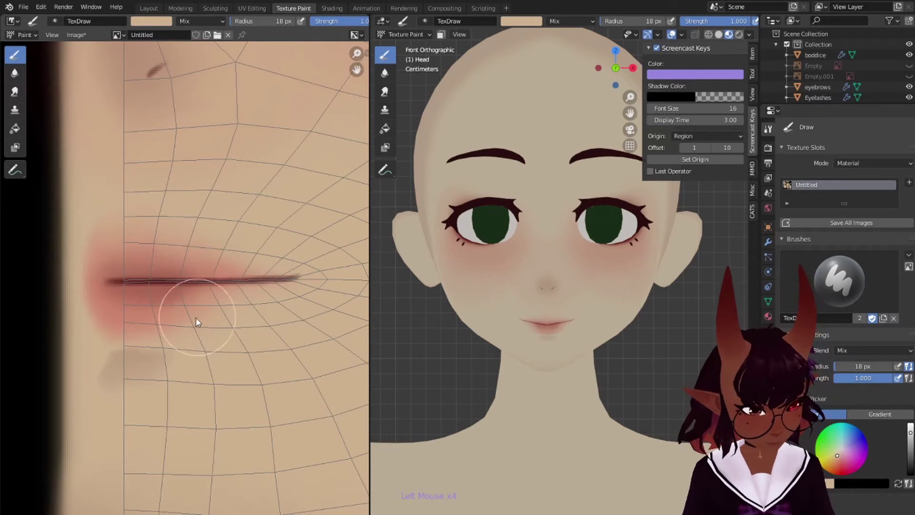
key(ctrl+z)
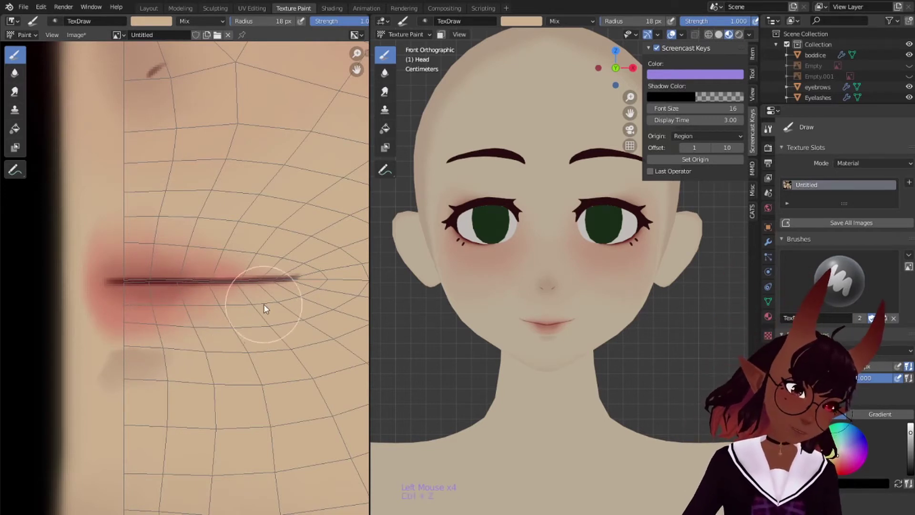
key(ctrl+z)
Paint skin colour along the lower lip's outer edge toward the mouth corner at a 24 px radius.
scroll(591, 323, up, 3)
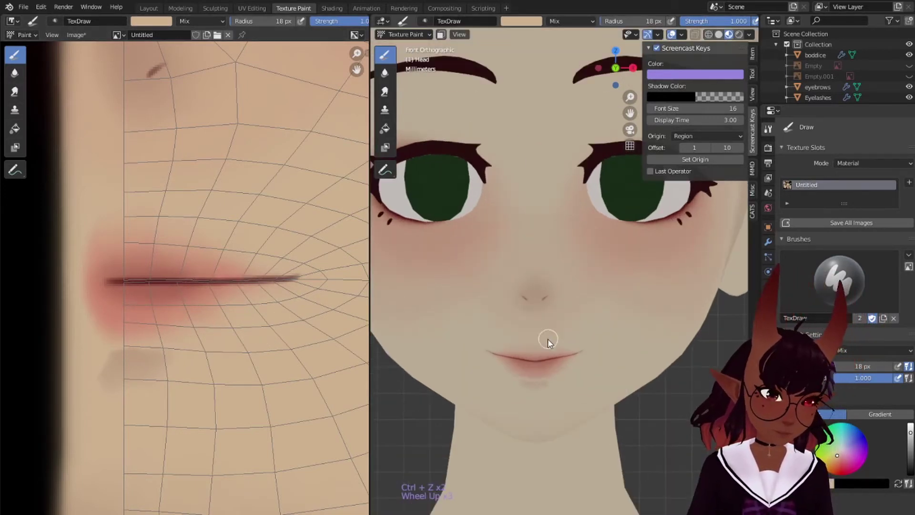
shift+middle_drag(547, 338, 553, 294)
scroll(544, 305, up, 1)
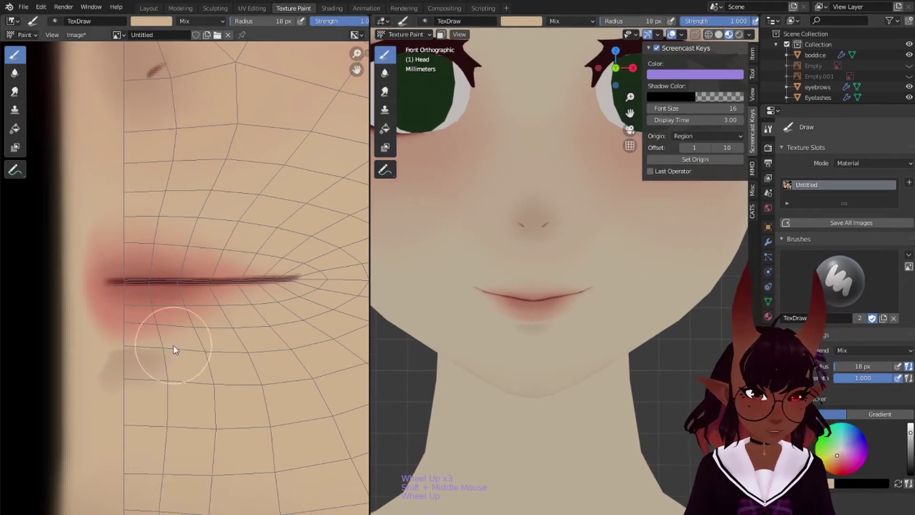
key(bracketright)
key(bracketright)
key(bracketright)
key(bracketright)
mouse_move(207, 328)
mouse_down()
mouse_move(202, 322)
mouse_move(232, 310)
mouse_move(324, 300)
mouse_up()
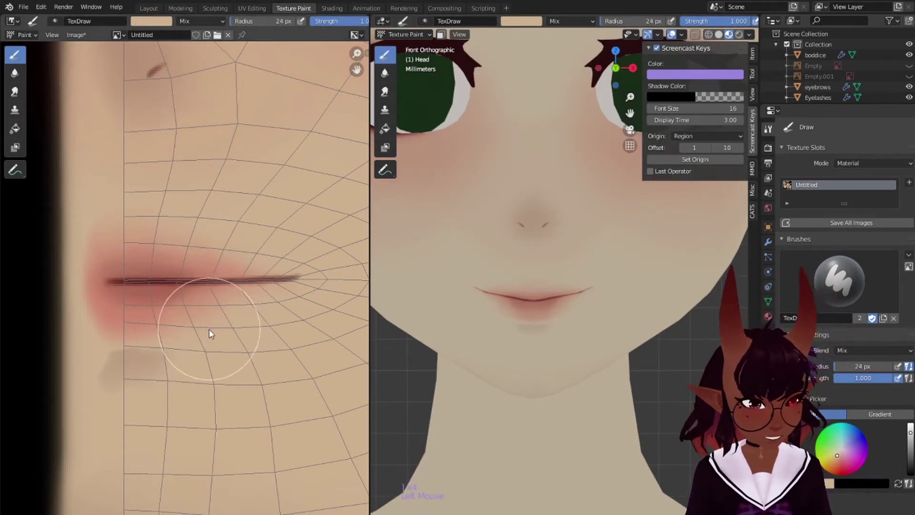
drag(170, 324, 334, 305)
Trim the upper lip's tint toward the mouth corner with skin colour, reducing the radius to 16 px and 12 px.
key(bracketleft)
key(bracketleft)
key(bracketleft)
key(bracketleft)
key(bracketleft)
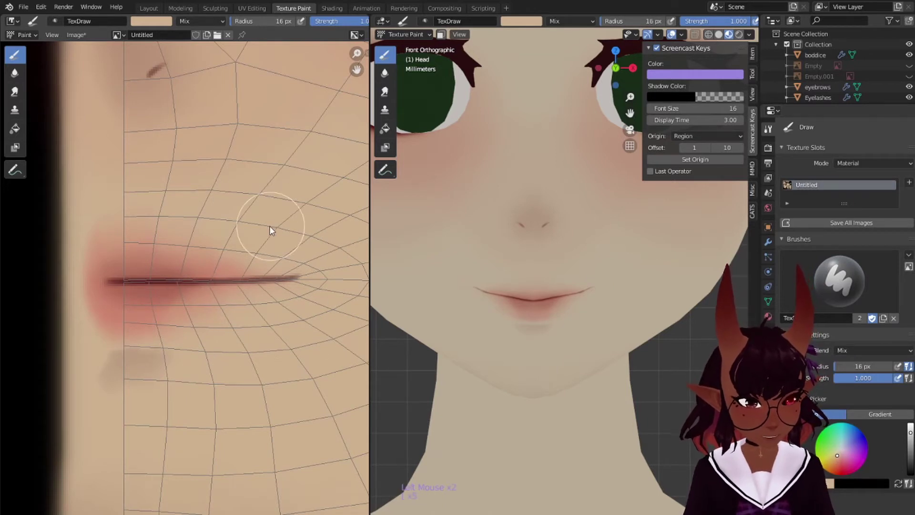
drag(227, 260, 315, 254)
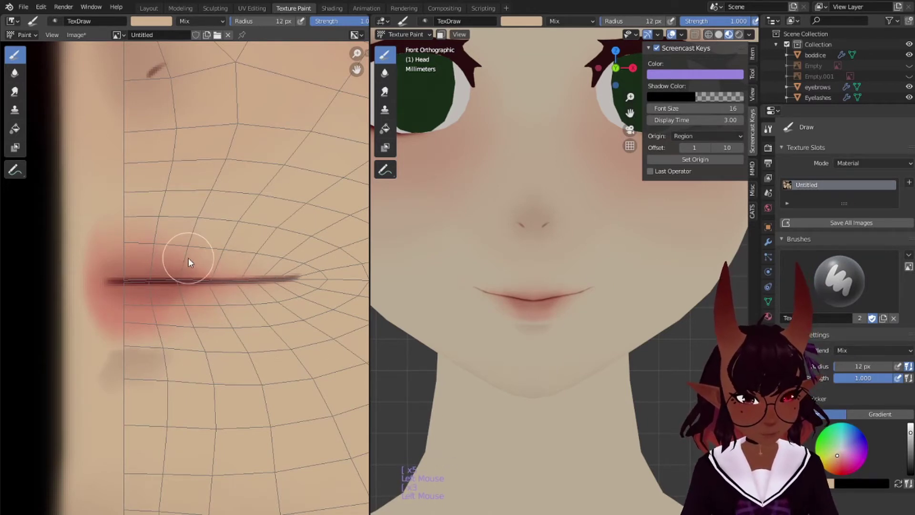
drag(188, 259, 330, 261)
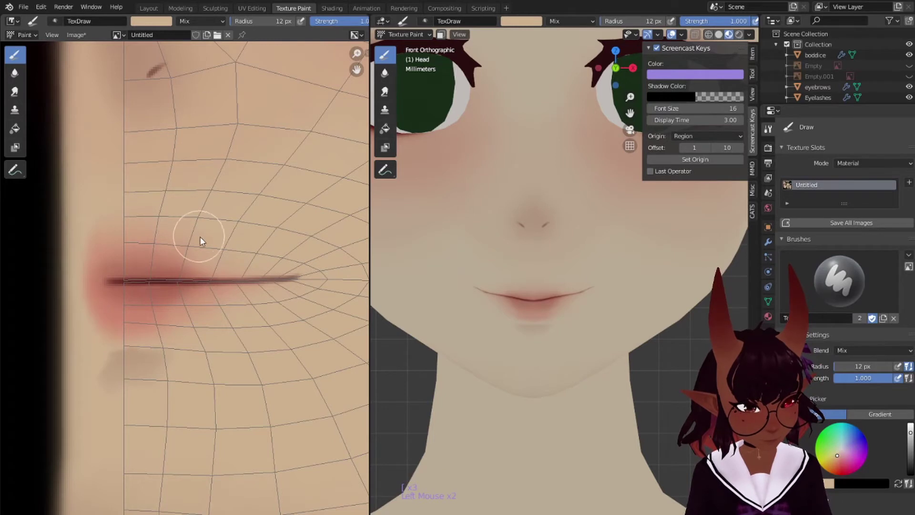
Smear the lower lip's tint outward toward the mouth corner with the Smear brush at a 15 px radius.
click(14, 91)
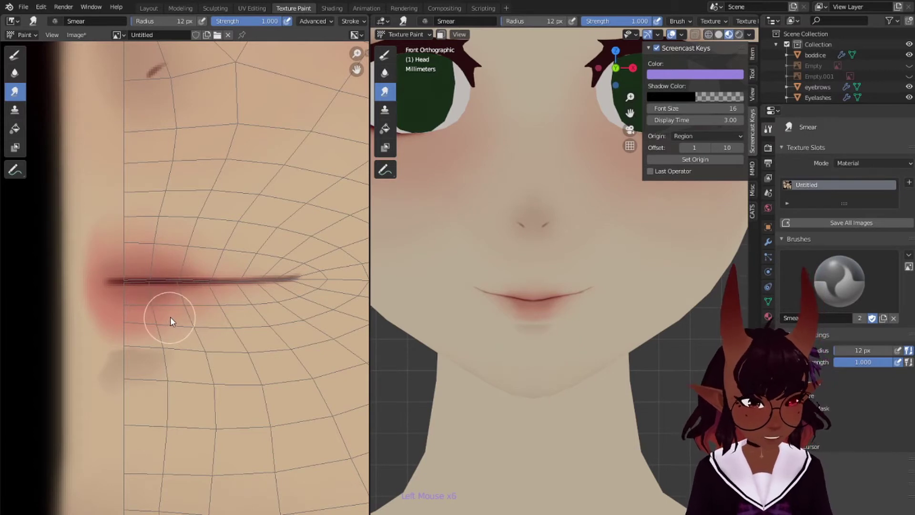
key(bracketright)
key(bracketright)
key(bracketright)
key(bracketright)
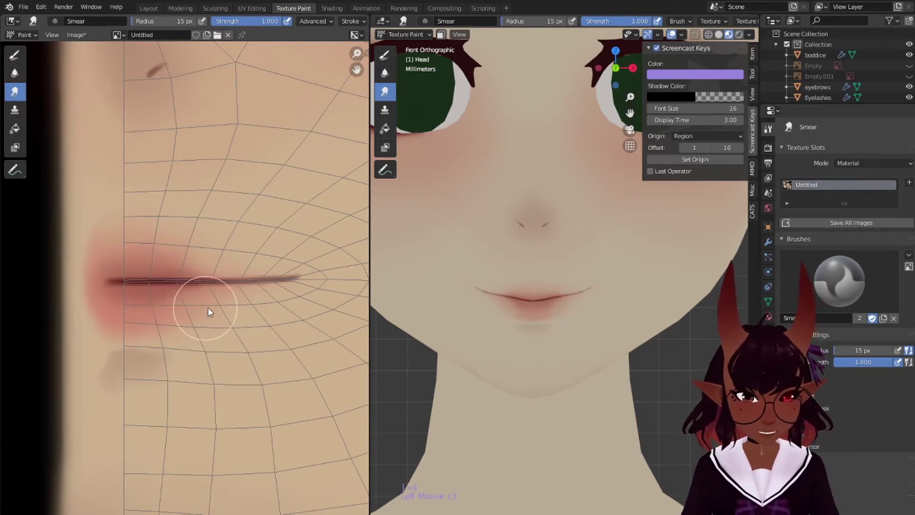
drag(135, 318, 146, 319)
mouse_move(164, 308)
mouse_down()
mouse_move(177, 308)
mouse_move(128, 311)
mouse_move(182, 290)
mouse_up()
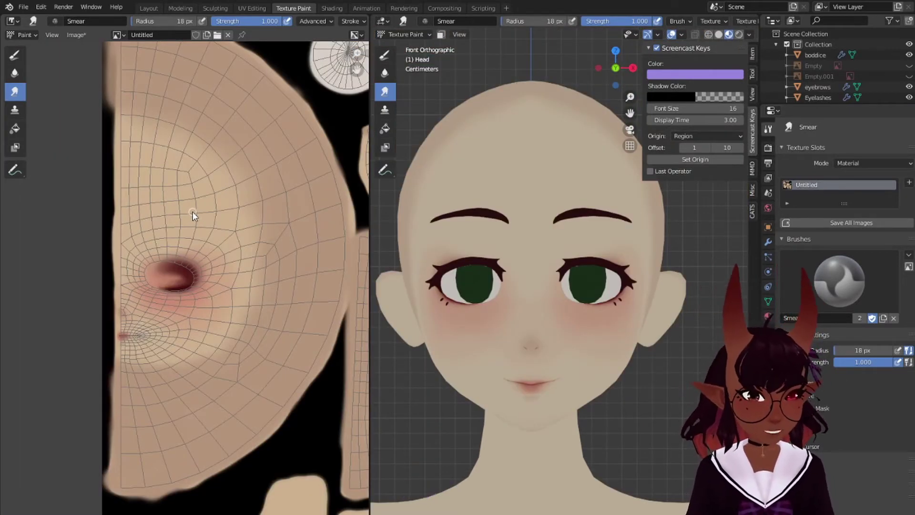
Switch back to the Draw brush and brighten its skin colour into a paler highlight tone.
scroll(134, 259, up, 5)
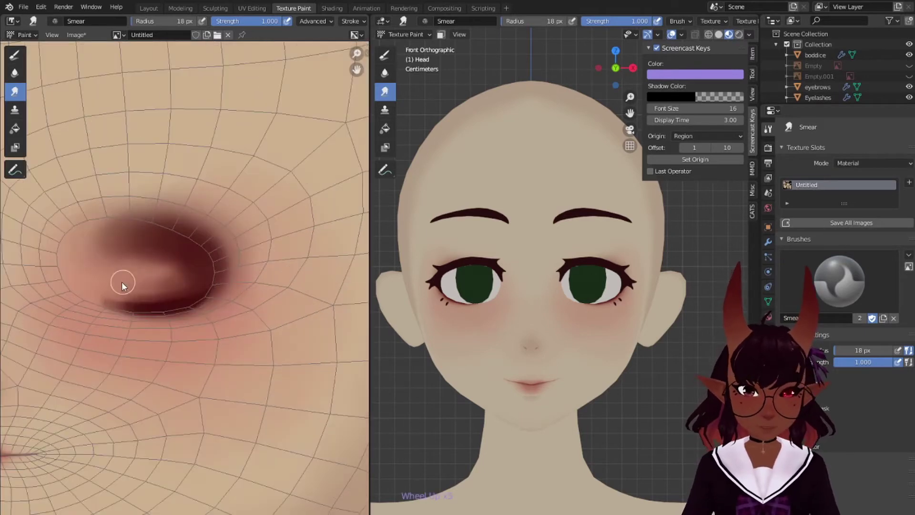
middle_drag(121, 282, 260, 241)
click(15, 55)
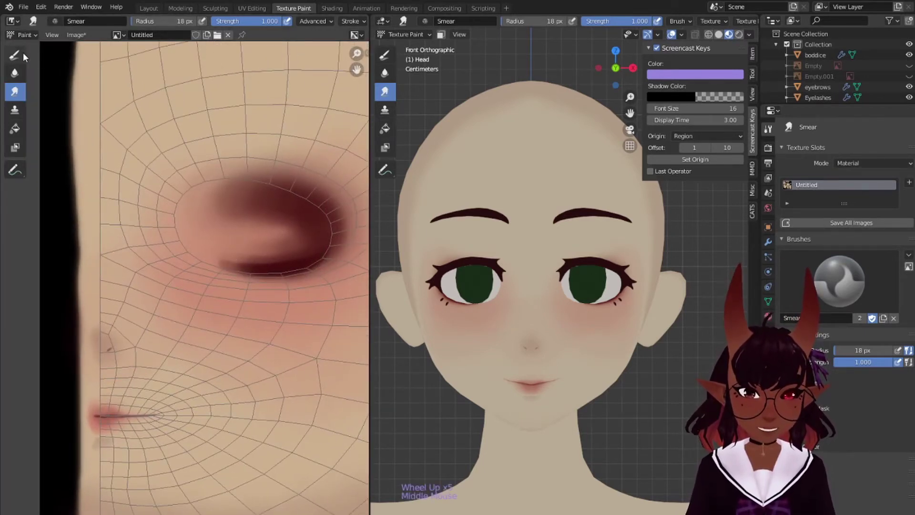
click(153, 25)
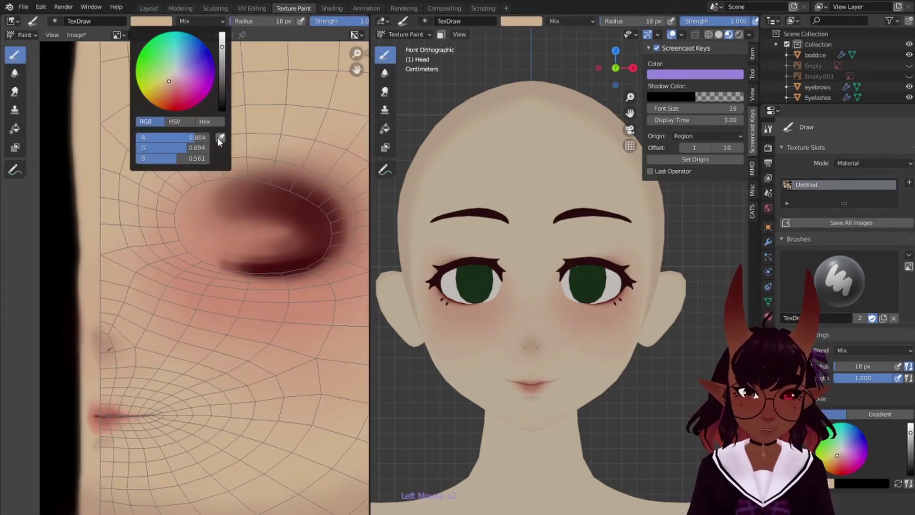
click(166, 20)
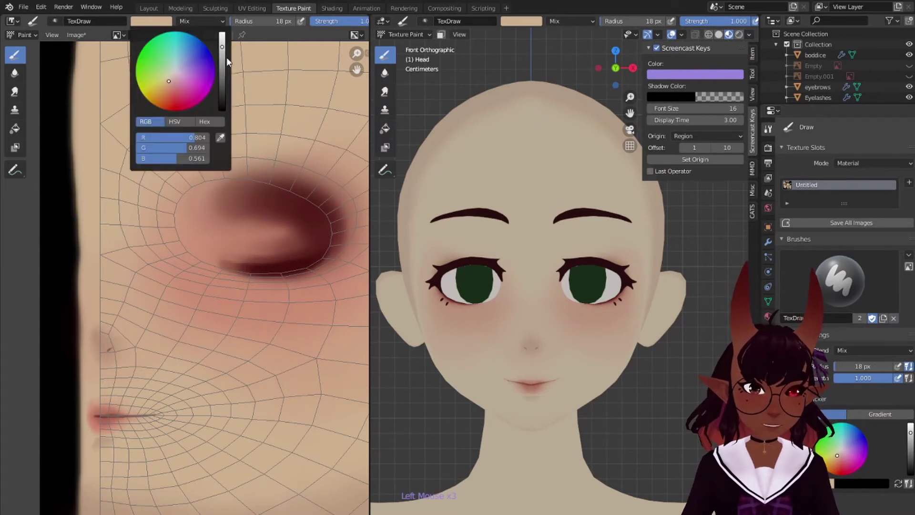
drag(223, 49, 222, 41)
Try dabbing a highlight at the eye's inner corner with a 31 px radius, and undo it.
middle_drag(188, 222, 191, 190)
scroll(191, 193, up, 1)
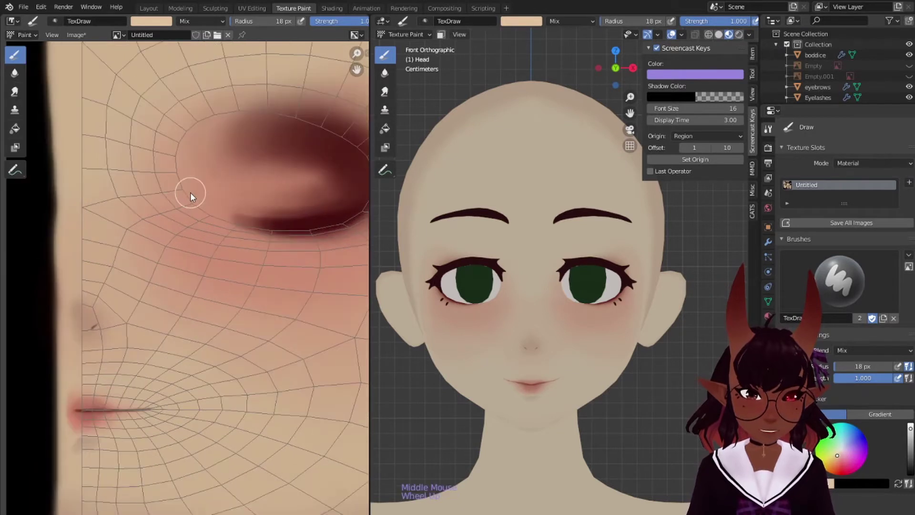
key(bracketright)
key(bracketright)
key(bracketright)
key(bracketright)
key(bracketright)
key(bracketright)
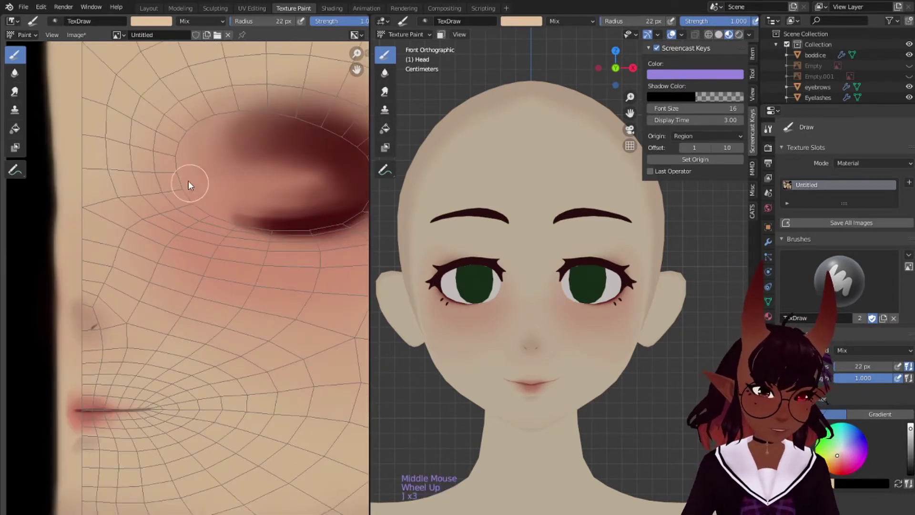
key(bracketright)
key(bracketright)
key(bracketright)
click(193, 197)
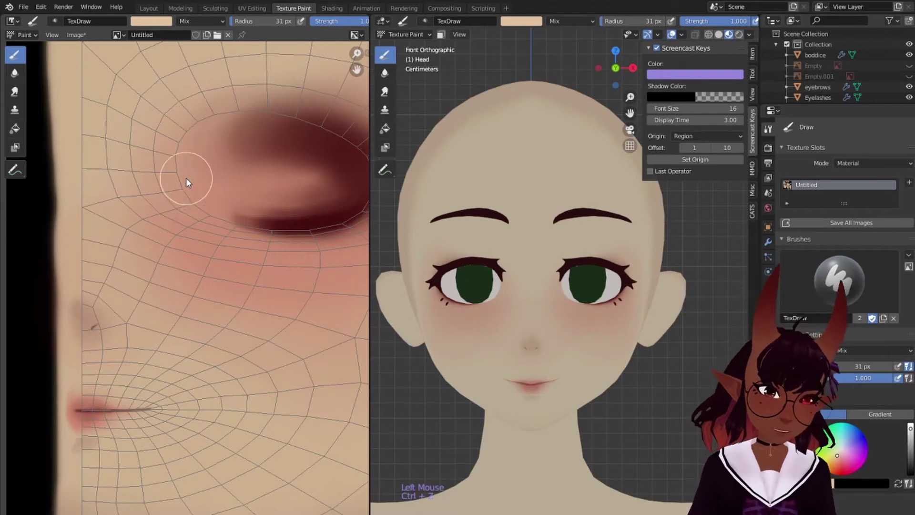
key(ctrl+z)
Paint a soft pale highlight at the eye's inner corner with a 48 px radius.
key(bracketright)
key(bracketright)
key(bracketright)
key(bracketright)
key(bracketright)
key(bracketright)
key(bracketright)
key(bracketright)
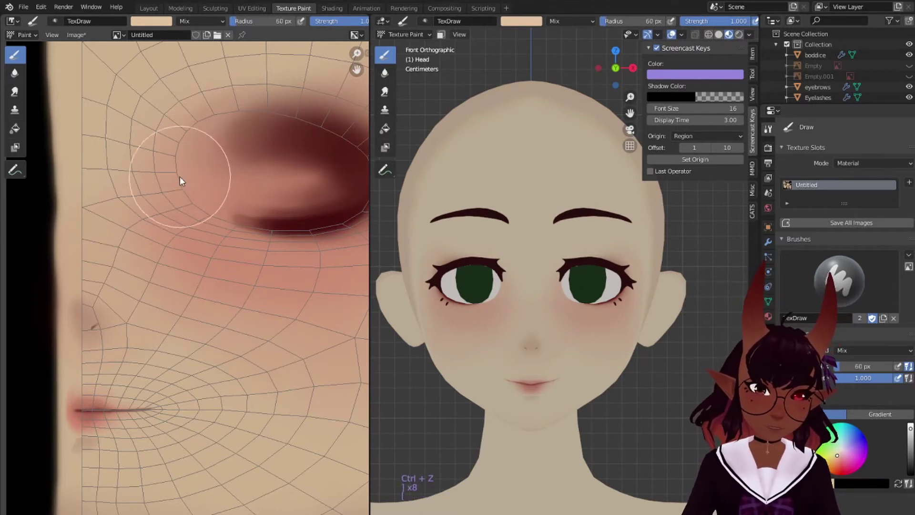
key(bracketleft)
key(bracketleft)
key(bracketleft)
key(bracketleft)
mouse_move(190, 196)
mouse_down()
mouse_move(198, 168)
mouse_move(185, 165)
mouse_move(191, 190)
mouse_up()
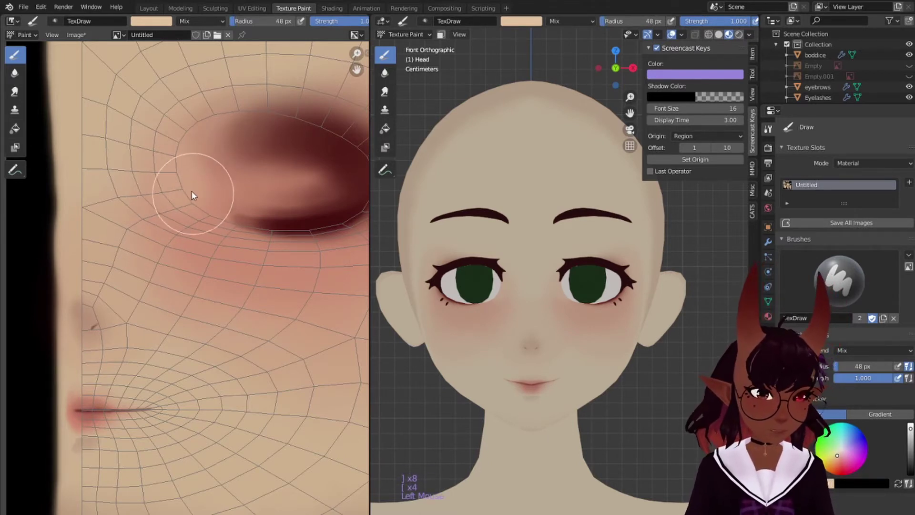
Sharpen the highlight along the eye's inner corner with the radius reduced to 14 px, and undo the last stroke.
key(bracketleft)
key(bracketleft)
key(bracketleft)
key(bracketleft)
key(bracketleft)
key(bracketleft)
key(bracketleft)
key(bracketleft)
key(bracketleft)
key(bracketleft)
key(bracketleft)
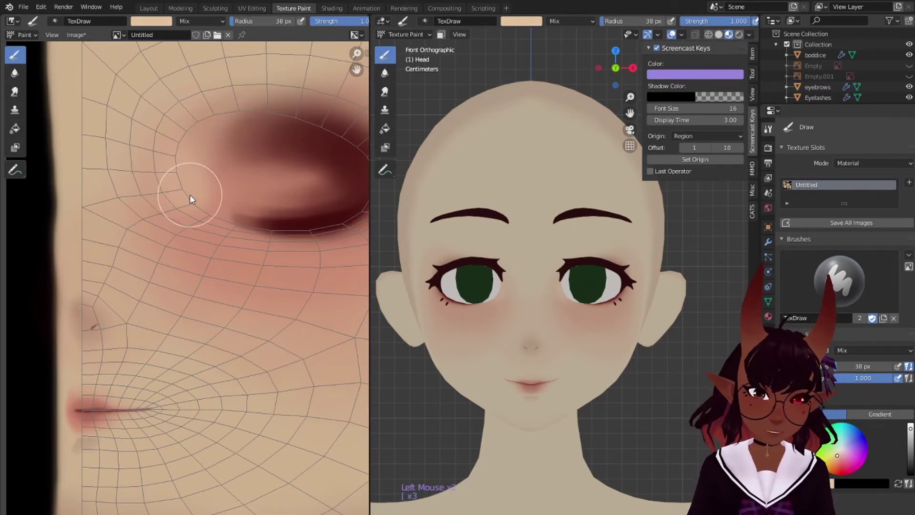
drag(189, 199, 182, 173)
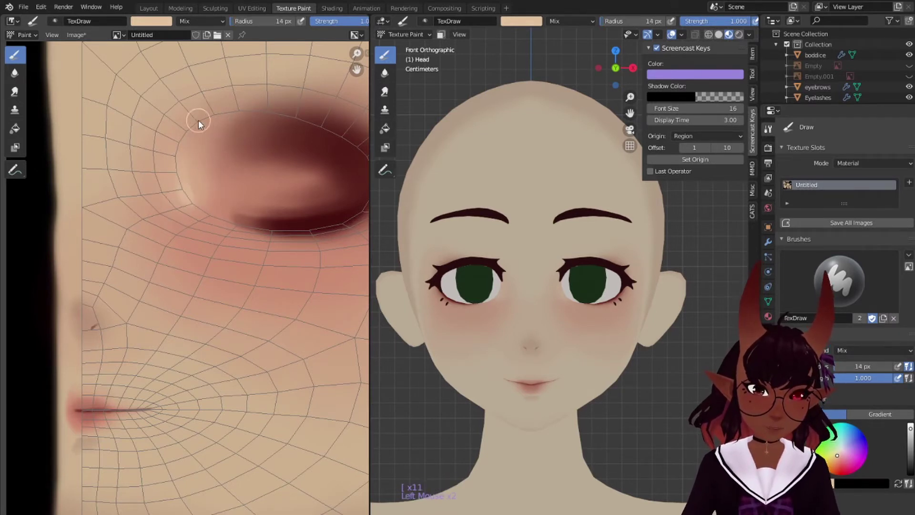
key(ctrl+z)
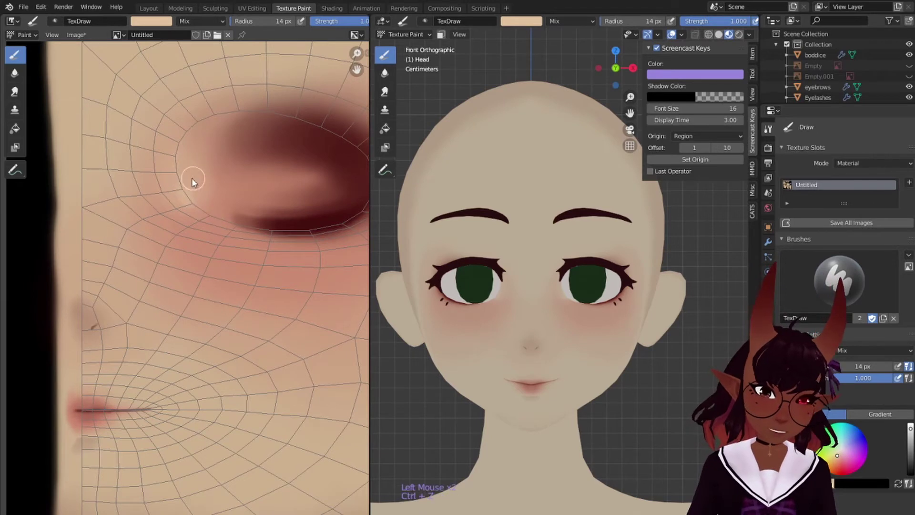
Try painting a highlight up the nose bridge along the centre seam, and undo both strokes.
scroll(102, 250, up, 2)
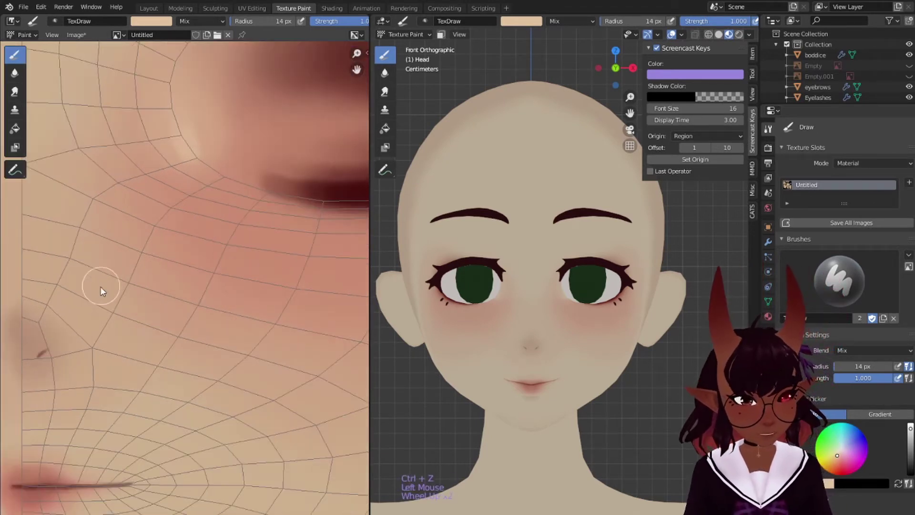
middle_drag(121, 319, 278, 331)
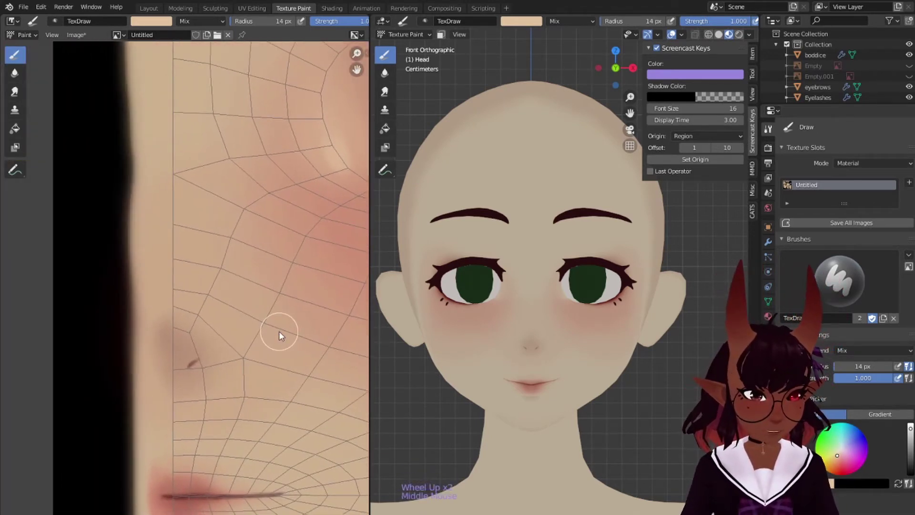
drag(173, 292, 165, 141)
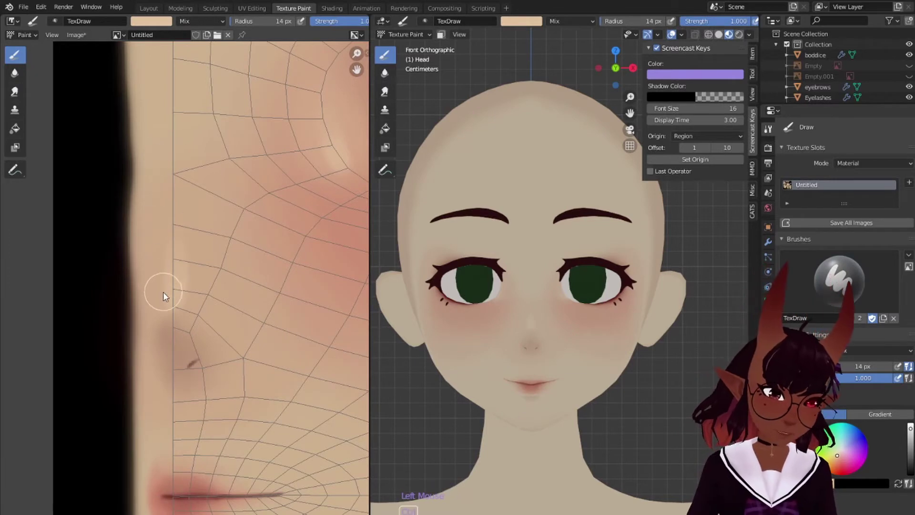
key(ctrl+z)
drag(171, 314, 161, 188)
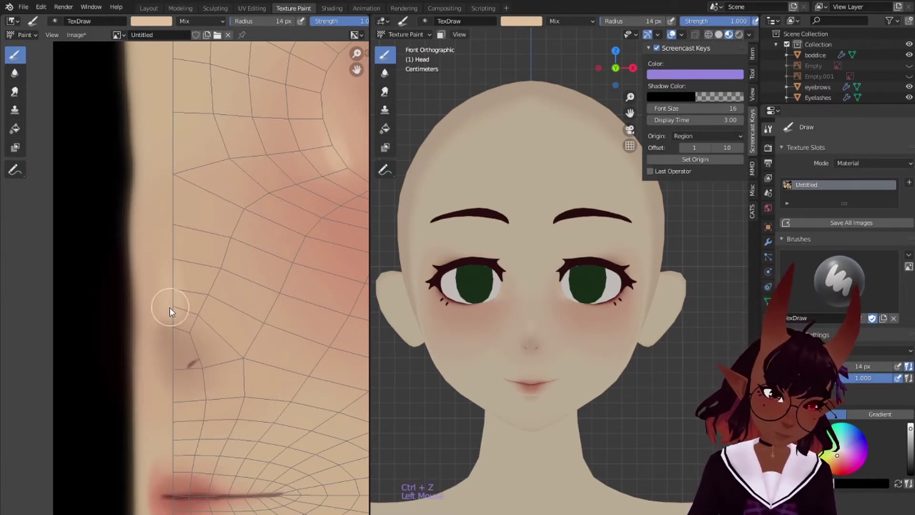
key(ctrl+z)
Build up a pale highlight on the nose bridge just above the nose shadow at 14 px, undoing the last stroke.
drag(173, 296, 153, 182)
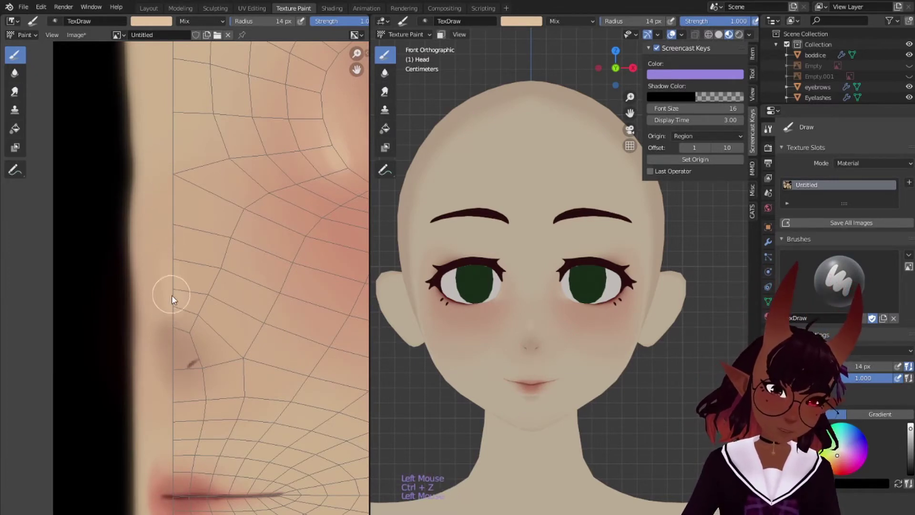
mouse_move(172, 295)
mouse_down()
mouse_move(163, 195)
mouse_move(166, 271)
mouse_move(167, 262)
mouse_up()
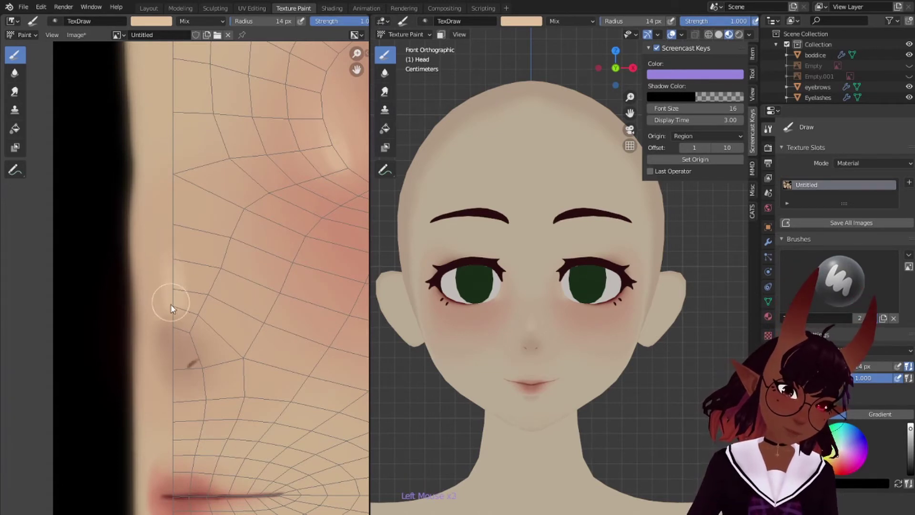
drag(173, 309, 158, 215)
drag(172, 293, 153, 181)
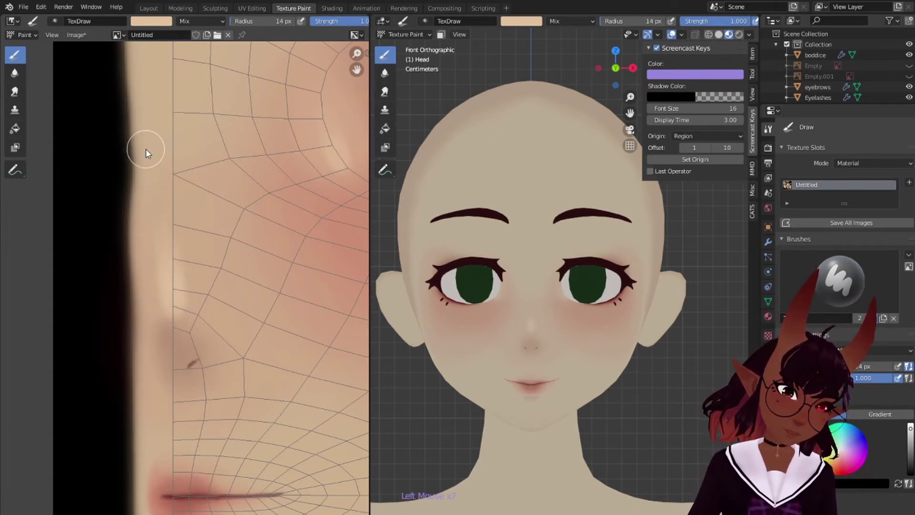
key(ctrl+z)
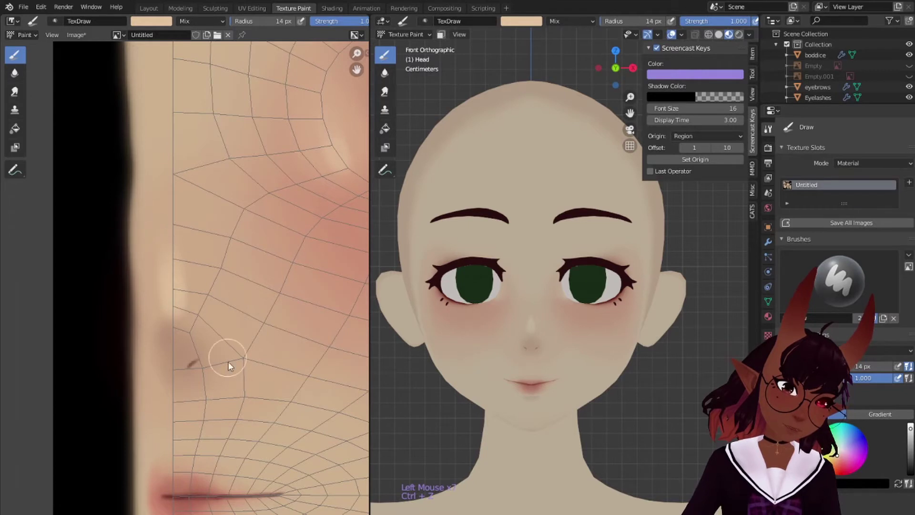
Paint a small highlight along the upper lip's top edge at a 9 px radius, undoing the unwanted strokes.
middle_drag(253, 404, 254, 299)
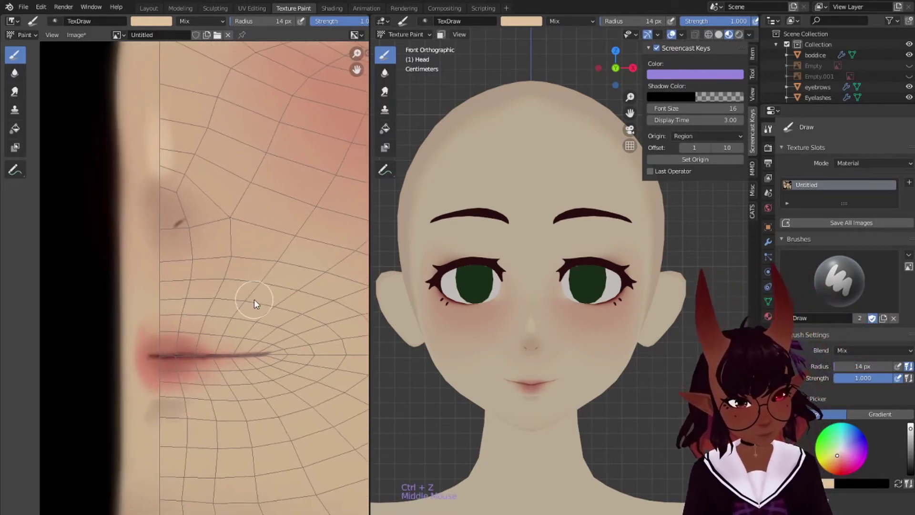
key(bracketleft)
key(bracketleft)
key(bracketleft)
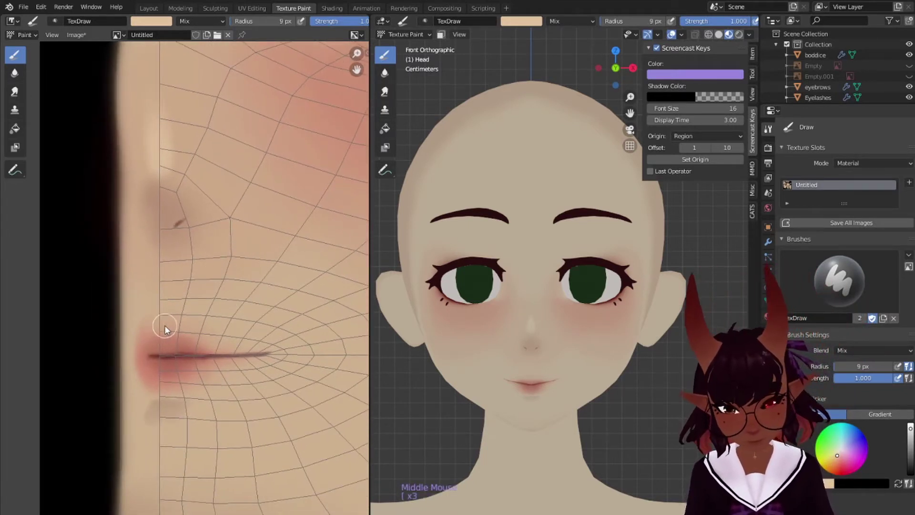
drag(165, 330, 218, 351)
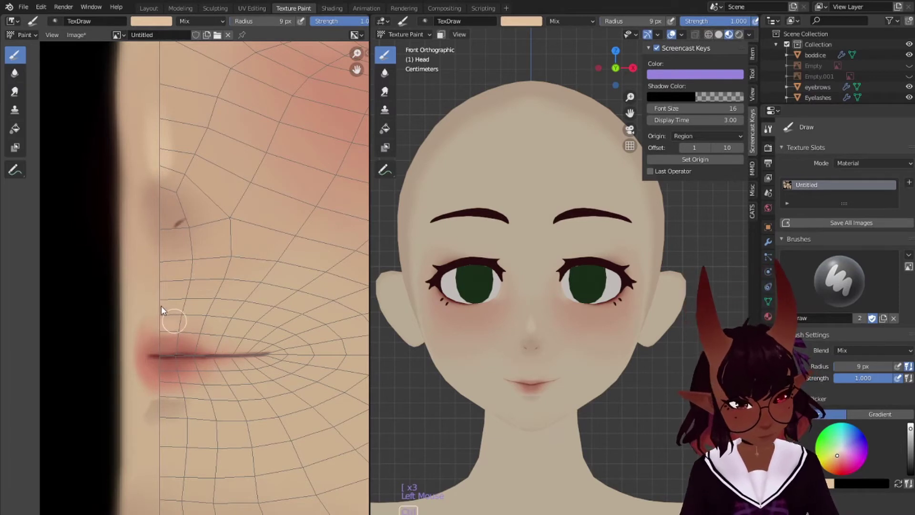
key(ctrl+z)
drag(160, 325, 218, 342)
key(ctrl+z)
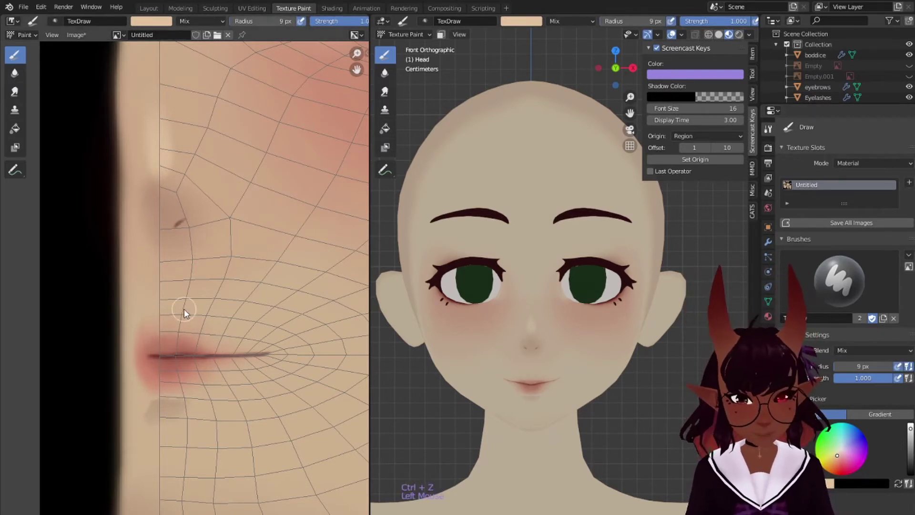
drag(185, 329, 205, 338)
mouse_move(158, 319)
mouse_down()
mouse_move(205, 337)
mouse_move(191, 314)
mouse_move(203, 318)
mouse_up()
key(ctrl+z)
key(ctrl+z)
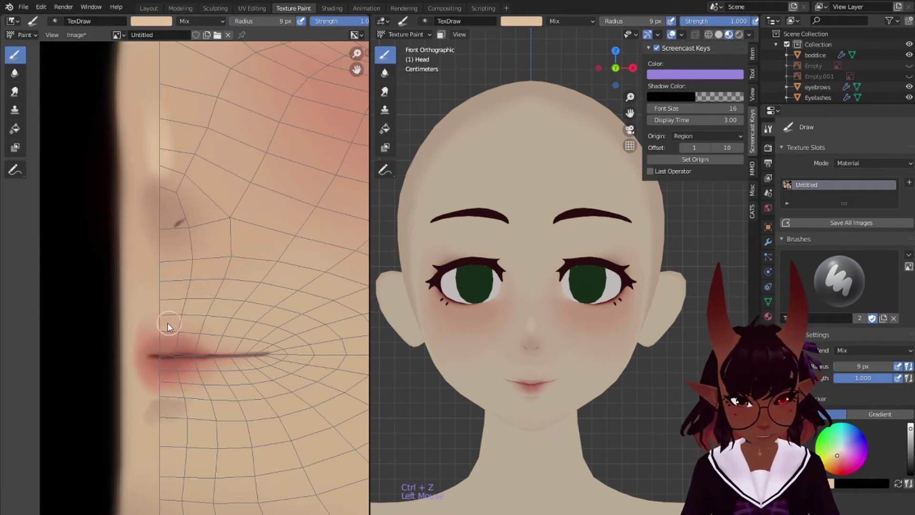
drag(160, 326, 220, 318)
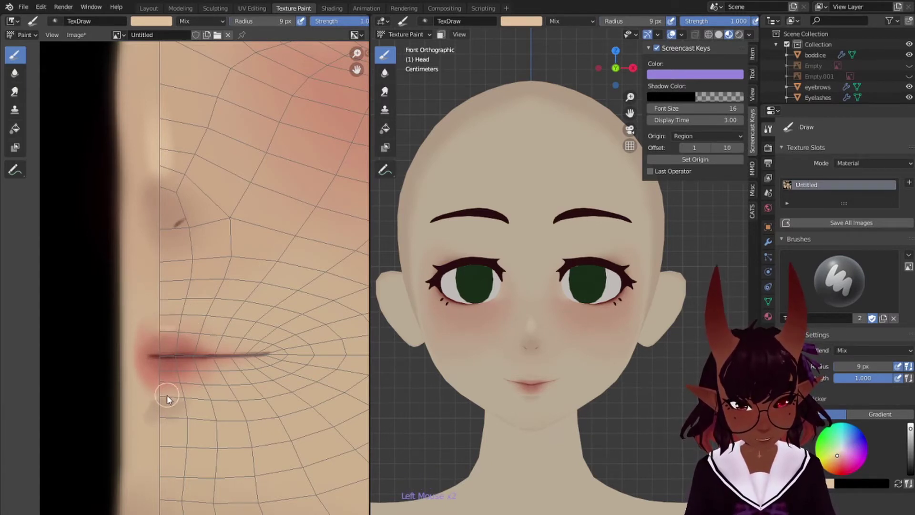
Reduce the Draw radius to 4 px and paint a small glossy highlight on the centre of the lower lip.
key(bracketleft)
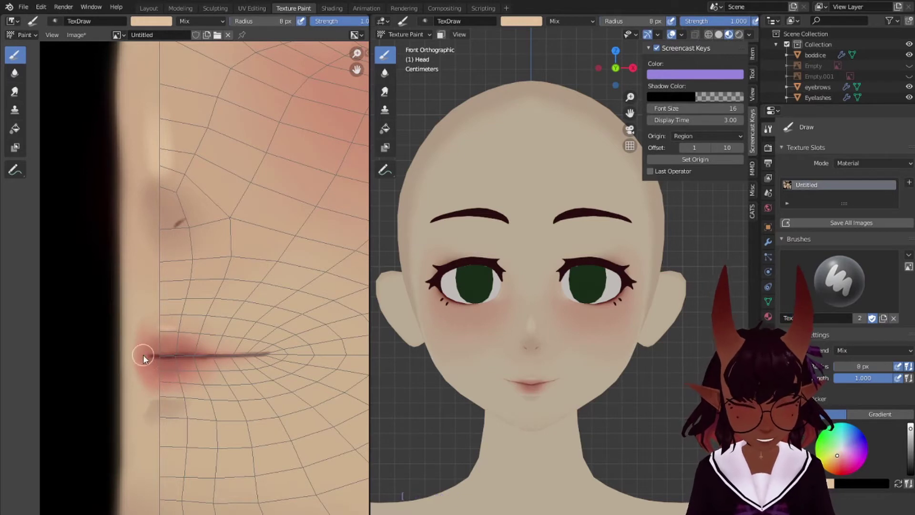
key(bracketleft)
key(bracketleft)
key(bracketleft)
key(bracketleft)
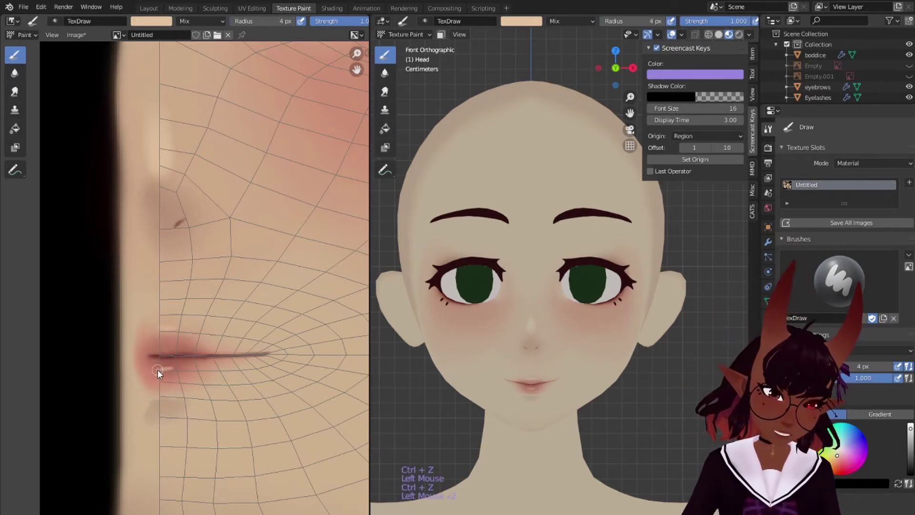
mouse_move(158, 370)
mouse_down()
mouse_move(184, 367)
mouse_move(154, 374)
mouse_up()
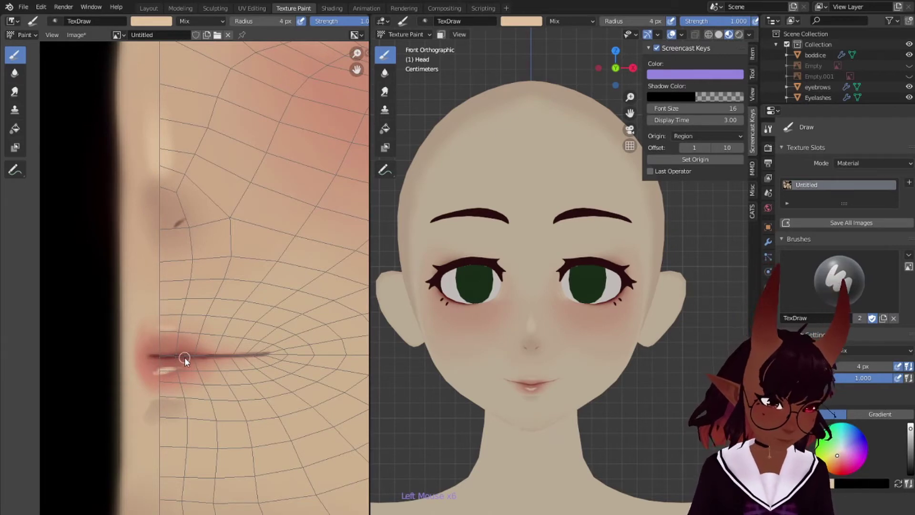
Paint small pale highlight dabs on the cheek just below the eye with the Draw brush at 4 px.
scroll(217, 208, down, 2)
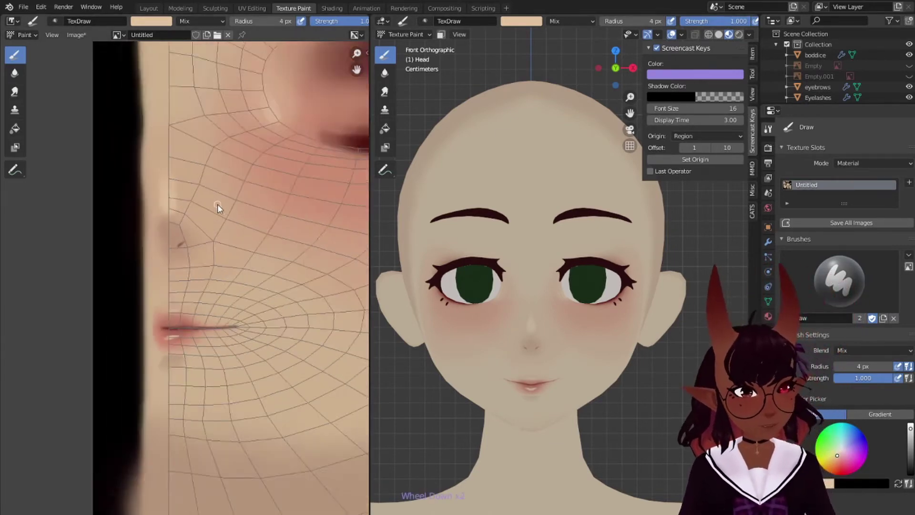
scroll(224, 205, down, 2)
middle_drag(236, 204, 168, 242)
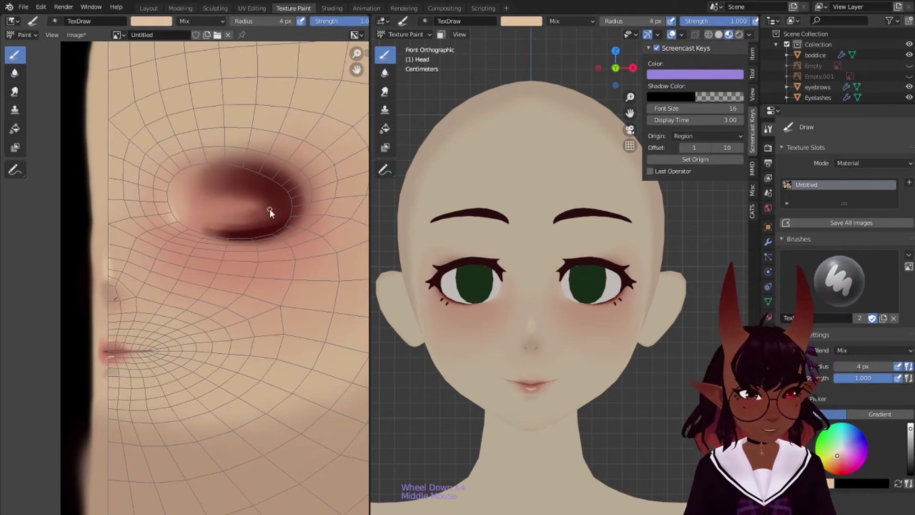
click(269, 251)
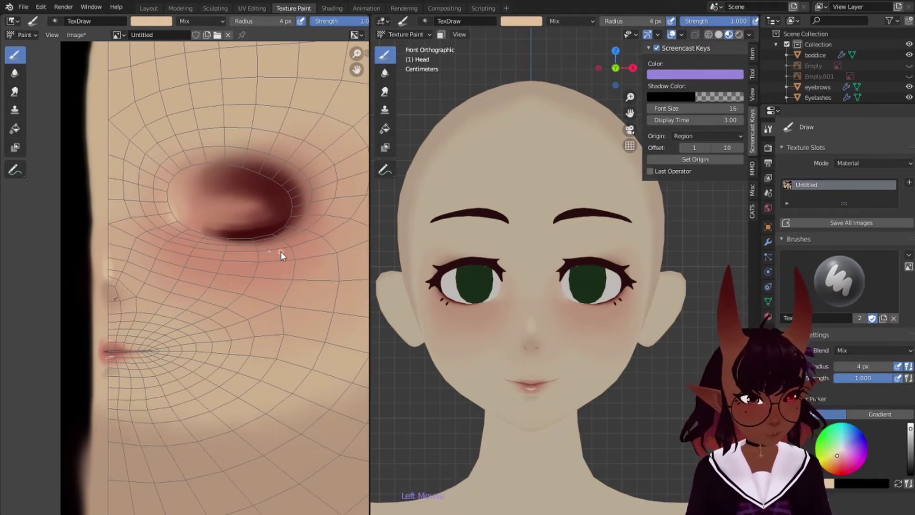
drag(267, 253, 273, 252)
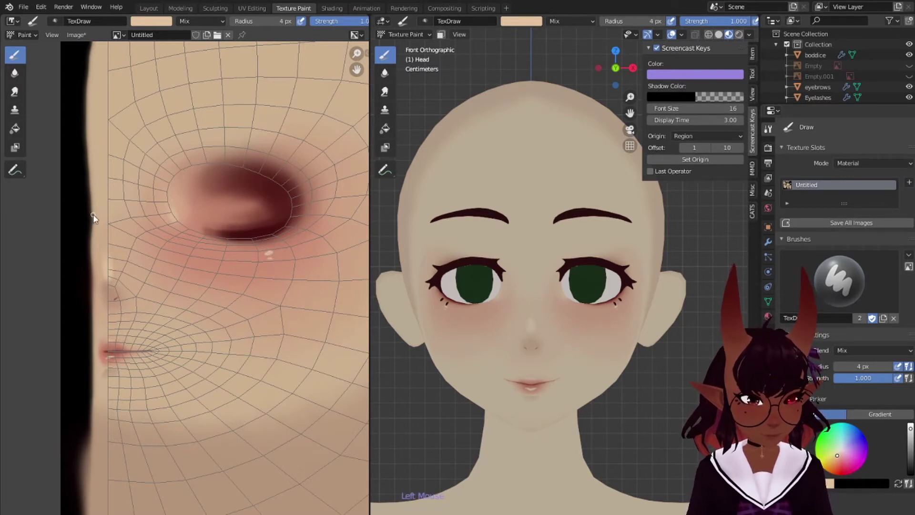
Build up the pale highlight just above the nose shadow at a 7 px radius, undoing the last strokes.
drag(102, 264, 108, 278)
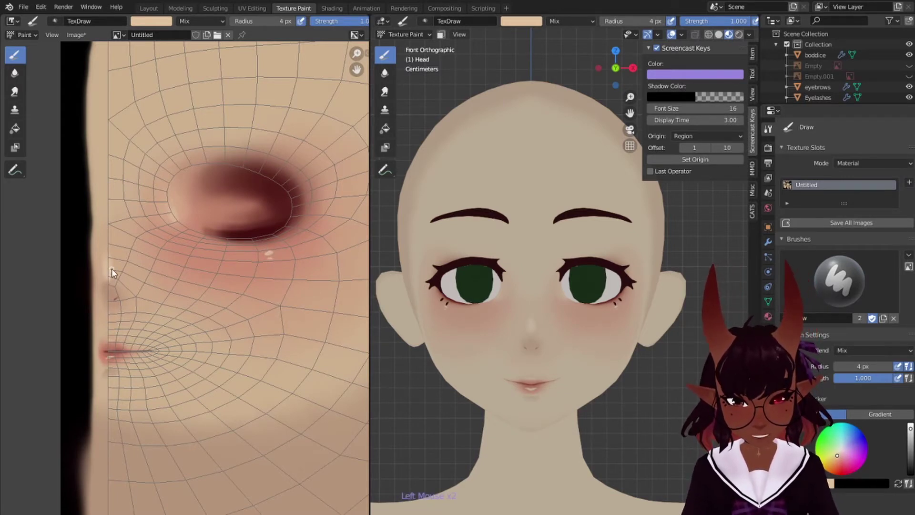
key(bracketright)
key(bracketright)
key(bracketright)
key(bracketright)
click(109, 274)
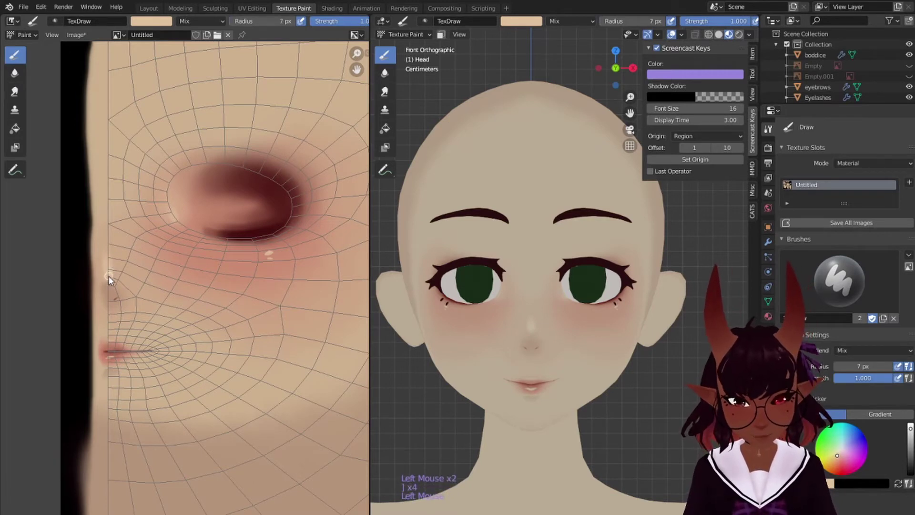
click(109, 274)
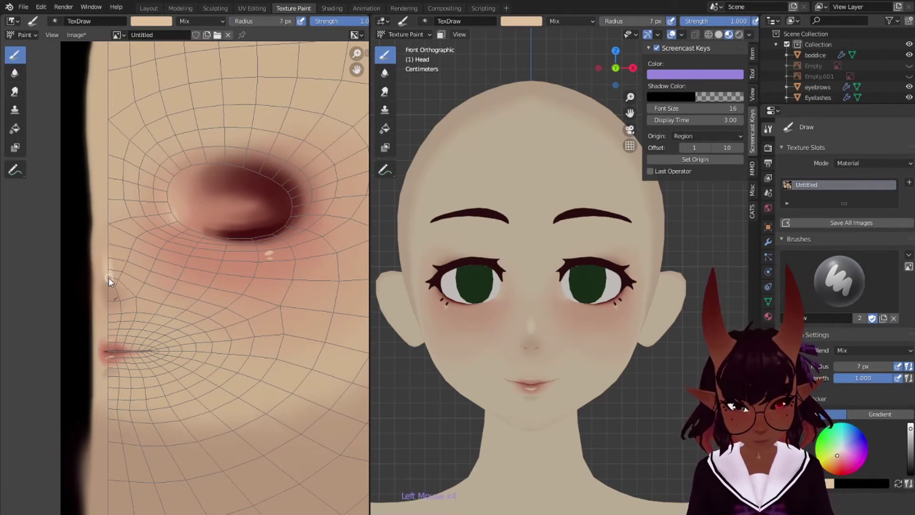
click(109, 276)
click(108, 278)
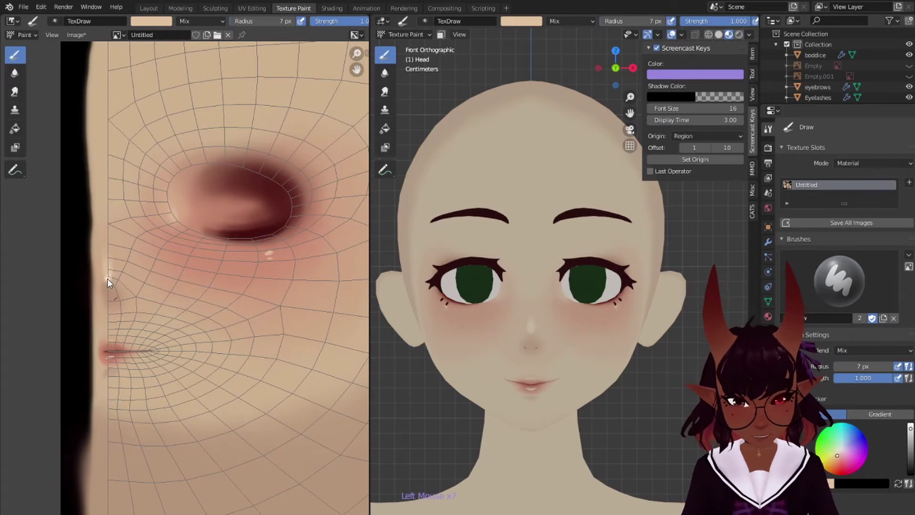
click(108, 280)
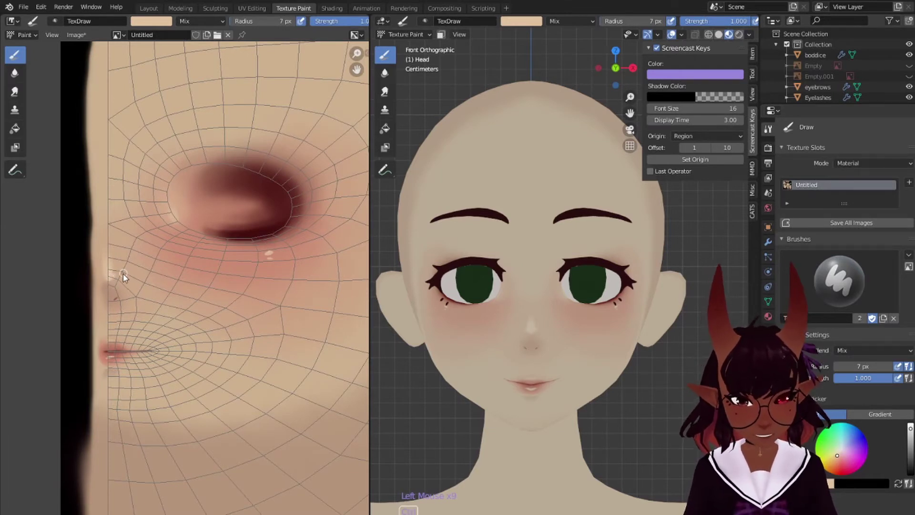
key(ctrl+z)
key(ctrl+z)
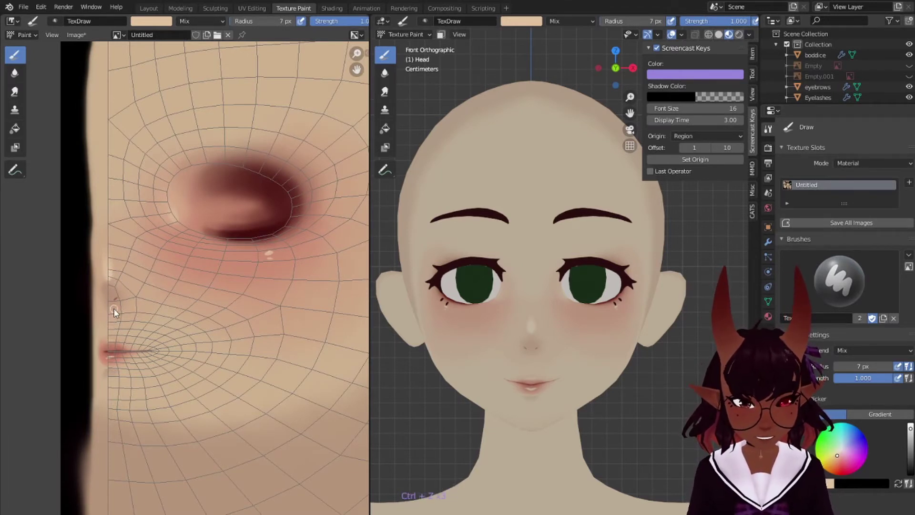
Switch to the Smear brush, enlarge its radius to 37 px and blend the highlight dabs into the cheek blush.
click(153, 21)
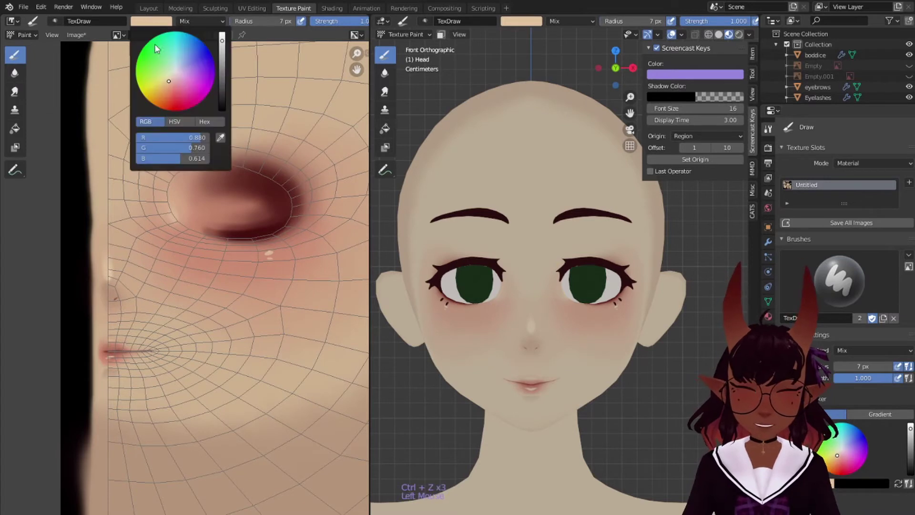
click(19, 90)
key(bracketright)
key(bracketright)
key(bracketright)
key(bracketright)
key(bracketright)
key(bracketright)
key(bracketright)
key(bracketright)
key(bracketright)
key(bracketright)
key(bracketright)
key(bracketright)
key(bracketright)
key(bracketright)
key(bracketright)
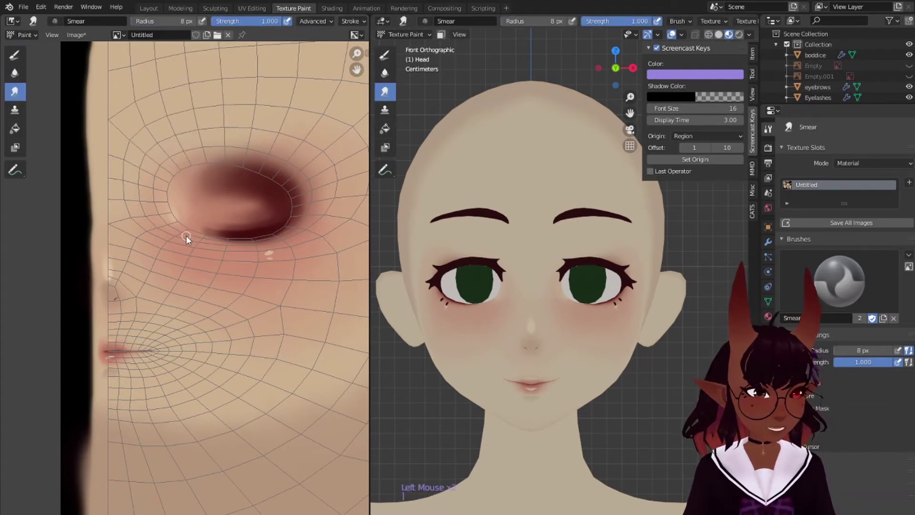
key(bracketright)
key(bracketright)
key(bracketright)
key(bracketright)
key(bracketright)
key(bracketright)
key(bracketright)
key(bracketright)
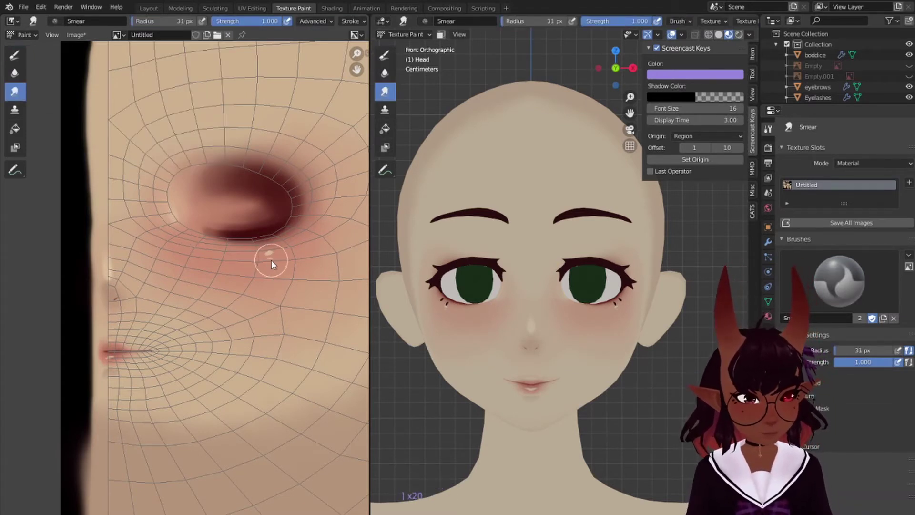
click(272, 259)
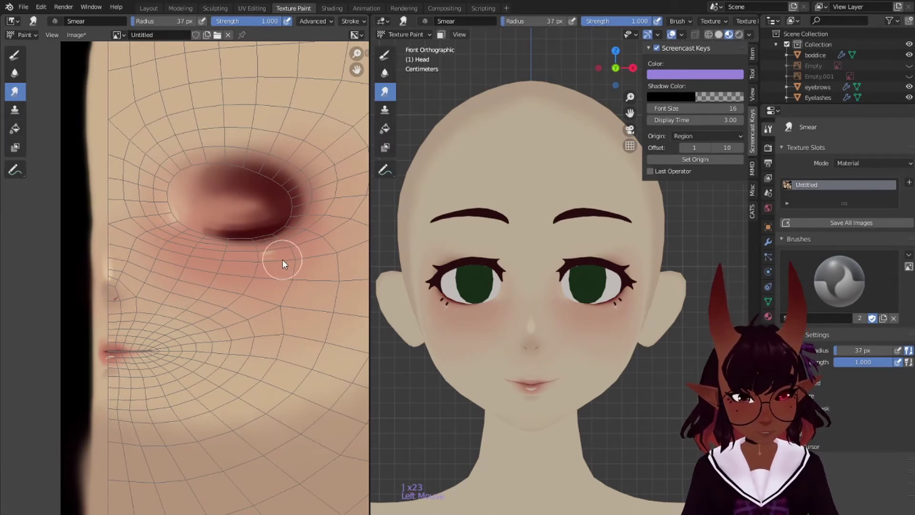
drag(267, 259, 270, 258)
drag(270, 258, 271, 260)
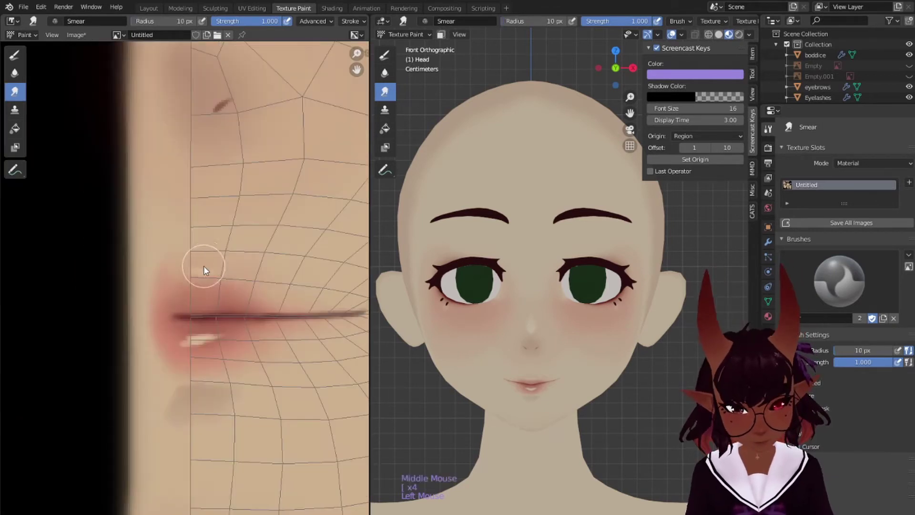
Soften the upper lip highlight with Smear at 10 px and streak the lower lip highlight sideways at 3 px.
drag(204, 270, 214, 269)
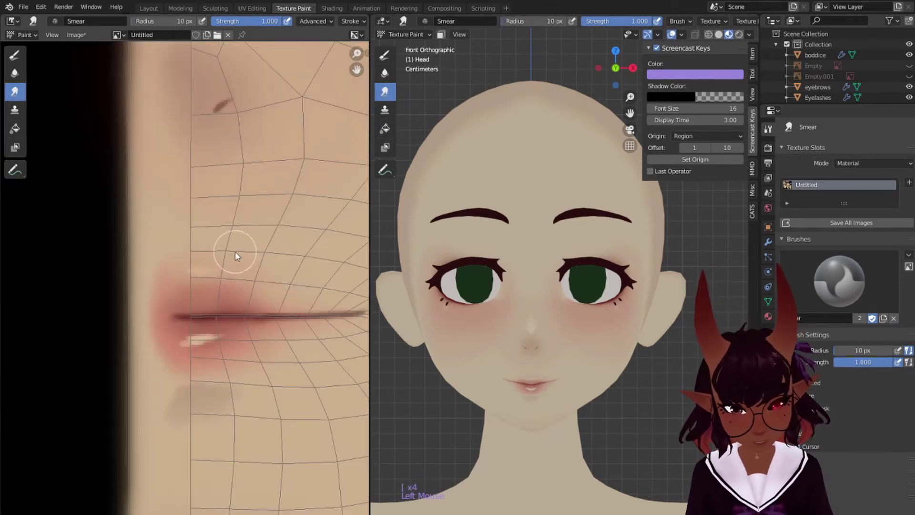
key(bracketleft)
key(bracketleft)
key(bracketleft)
key(bracketleft)
key(bracketleft)
key(bracketleft)
key(bracketleft)
key(bracketleft)
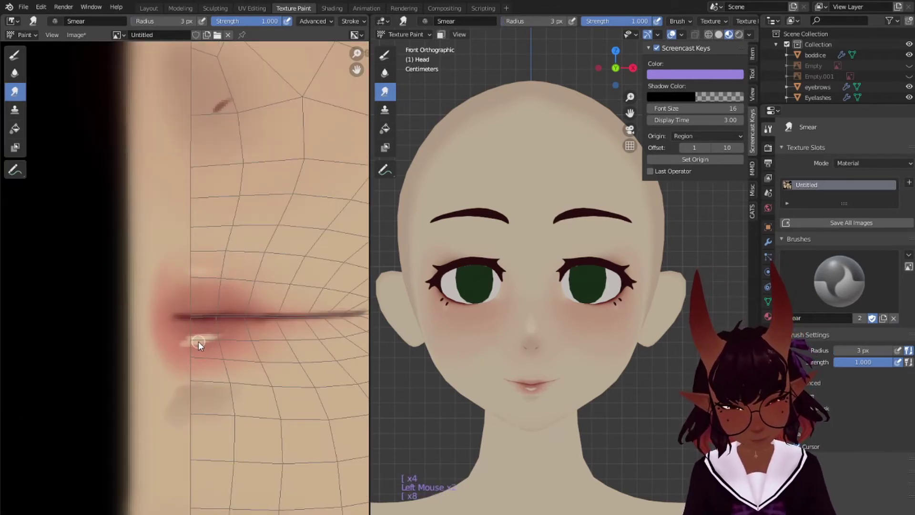
drag(198, 340, 180, 341)
mouse_move(203, 339)
mouse_down()
mouse_move(182, 341)
mouse_move(228, 336)
mouse_up()
mouse_move(205, 338)
mouse_down()
mouse_move(248, 328)
mouse_move(189, 344)
mouse_up()
mouse_move(186, 345)
mouse_down()
mouse_move(210, 334)
mouse_move(189, 352)
mouse_move(199, 342)
mouse_up()
Enlarge the Smear radius to 10 px and blend the lower lip highlight into the surrounding lip colour.
key(bracketright)
key(bracketright)
key(bracketright)
key(bracketright)
key(bracketright)
key(bracketright)
key(bracketright)
key(bracketright)
key(bracketright)
key(bracketright)
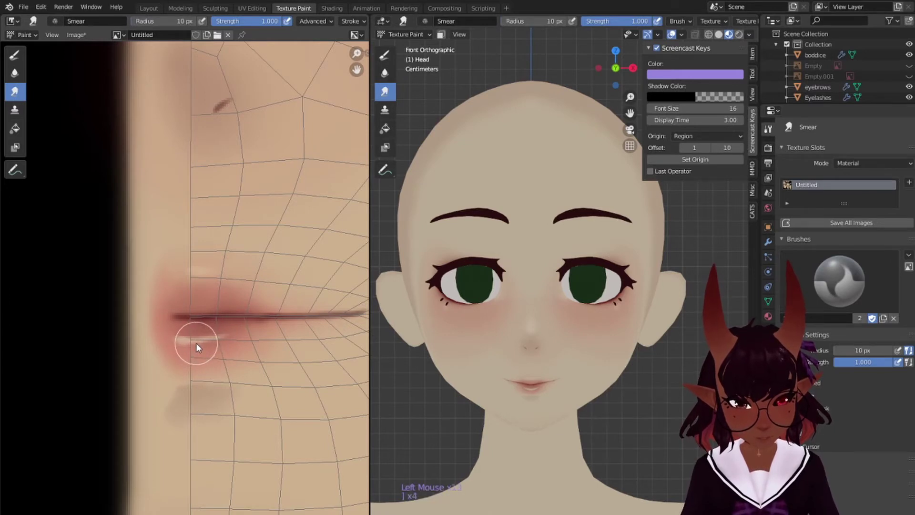
click(198, 342)
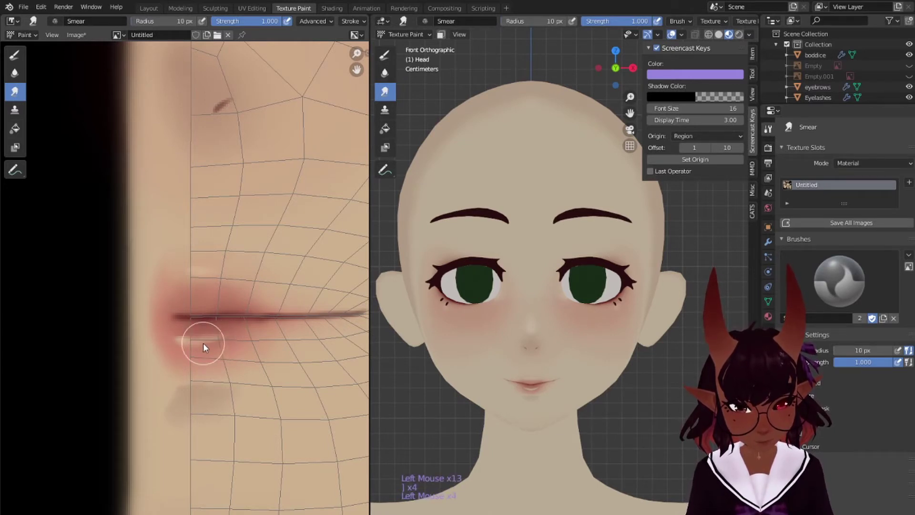
mouse_move(203, 343)
mouse_down()
mouse_move(187, 346)
mouse_move(235, 336)
mouse_move(211, 334)
mouse_up()
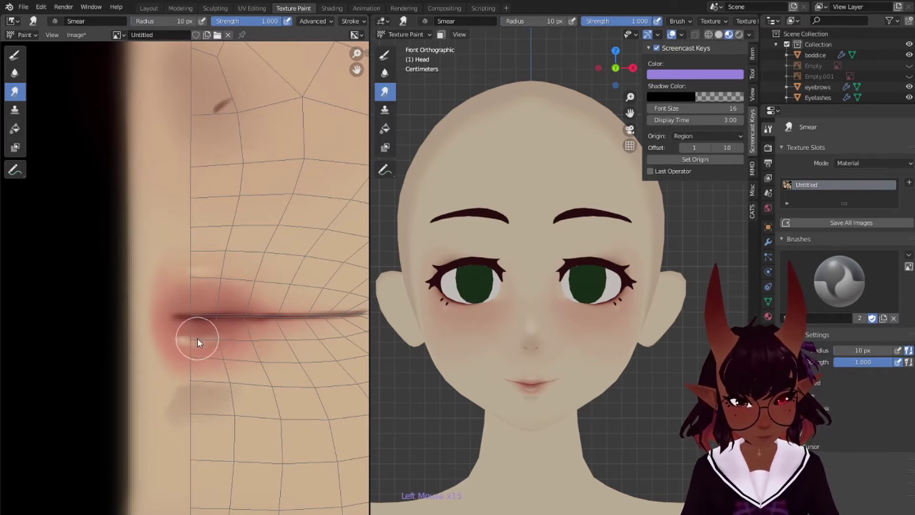
Save the painted face texture image and bring the whole head UV island into view.
scroll(213, 338, down, 11)
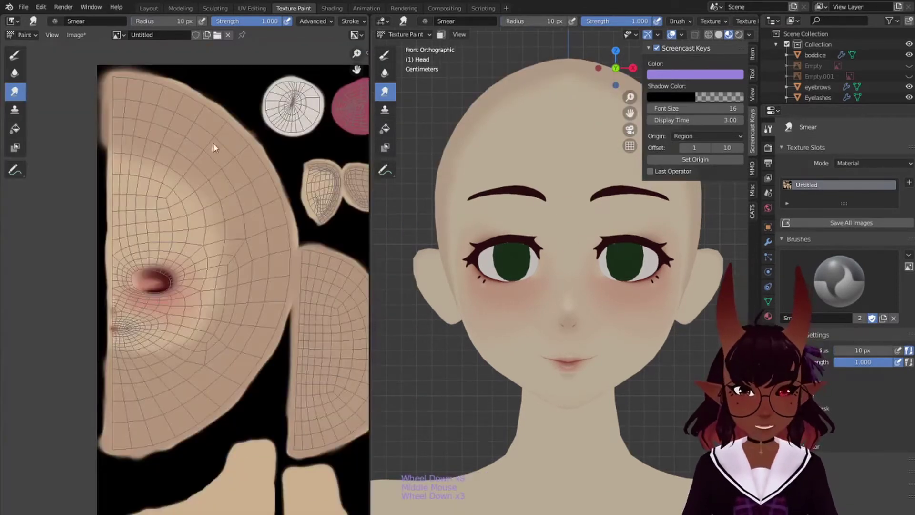
click(81, 34)
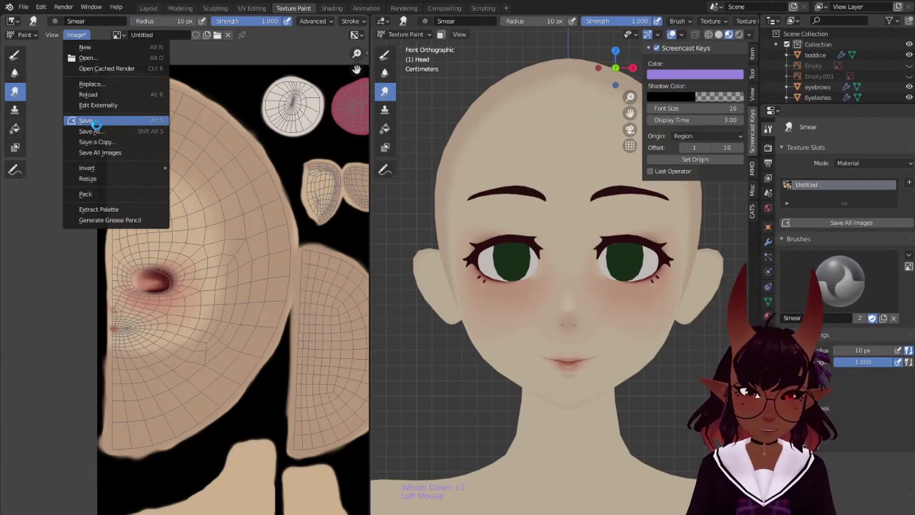
click(88, 120)
middle_drag(204, 177, 199, 177)
middle_drag(138, 176, 156, 183)
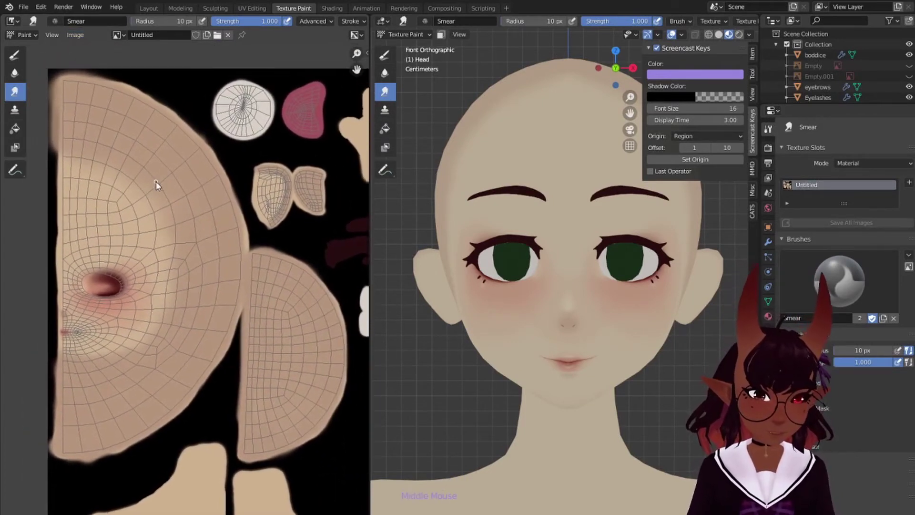
Switch to the Draw brush and set its colour to a saturated red, R 0.880, G 0.234, B 0.133.
click(14, 54)
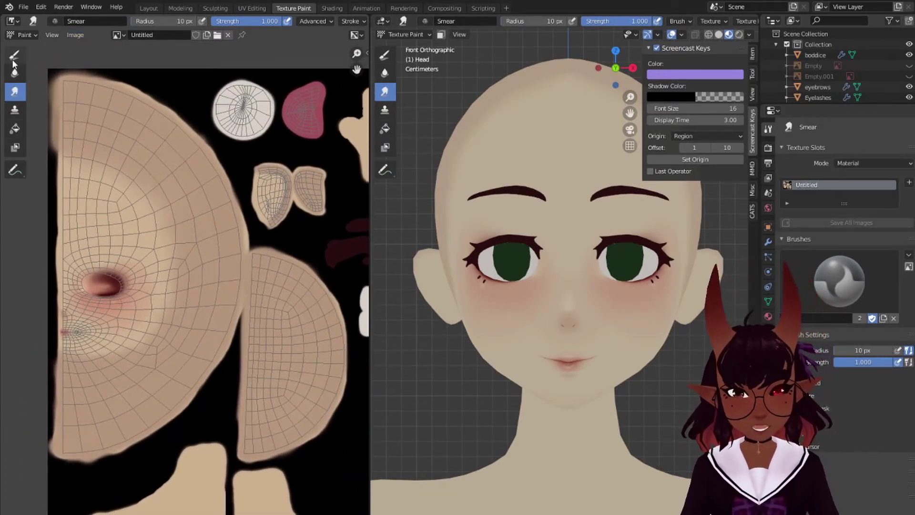
click(159, 22)
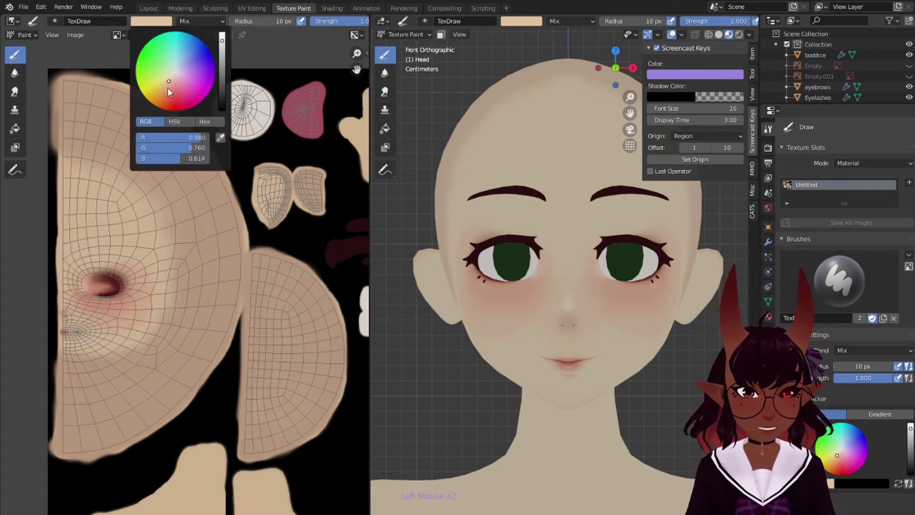
drag(168, 87, 173, 104)
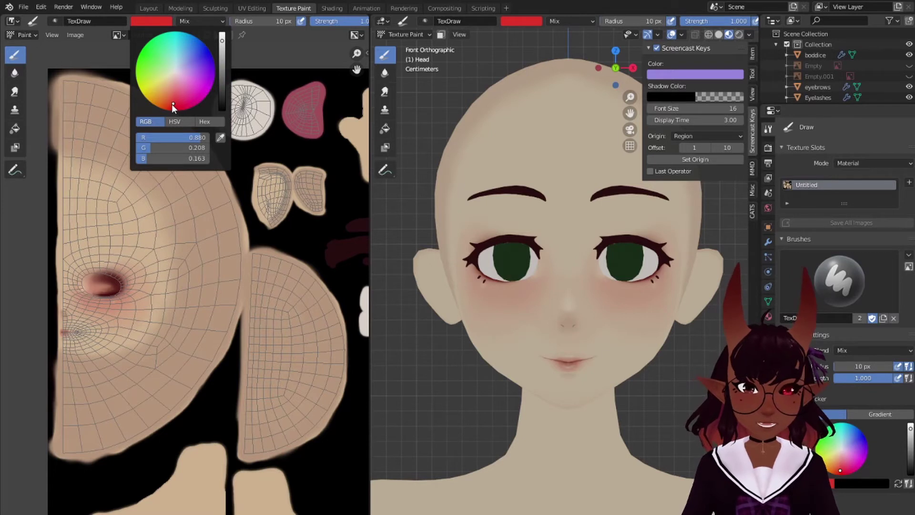
click(169, 102)
drag(170, 102, 171, 104)
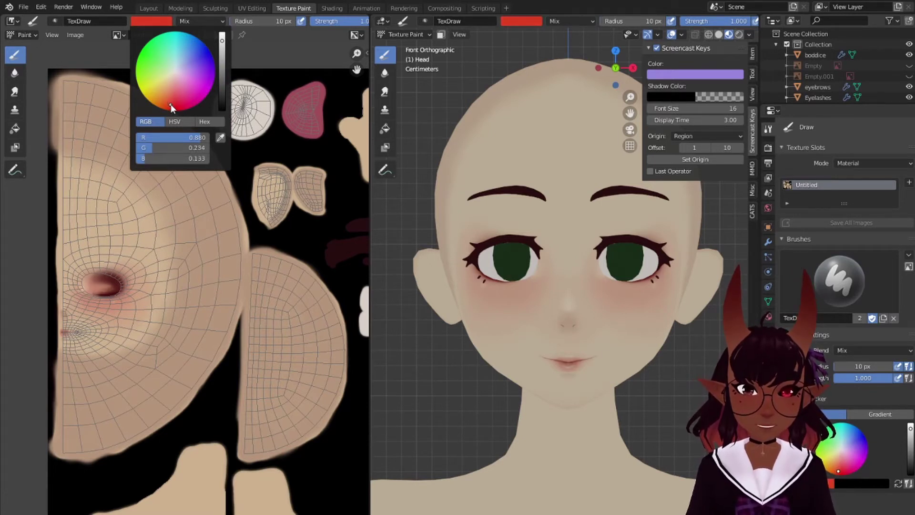
Set the Draw brush to Multiply blending, strength 0.156 and a 163 px radius with size pressure turned off.
click(198, 21)
click(202, 64)
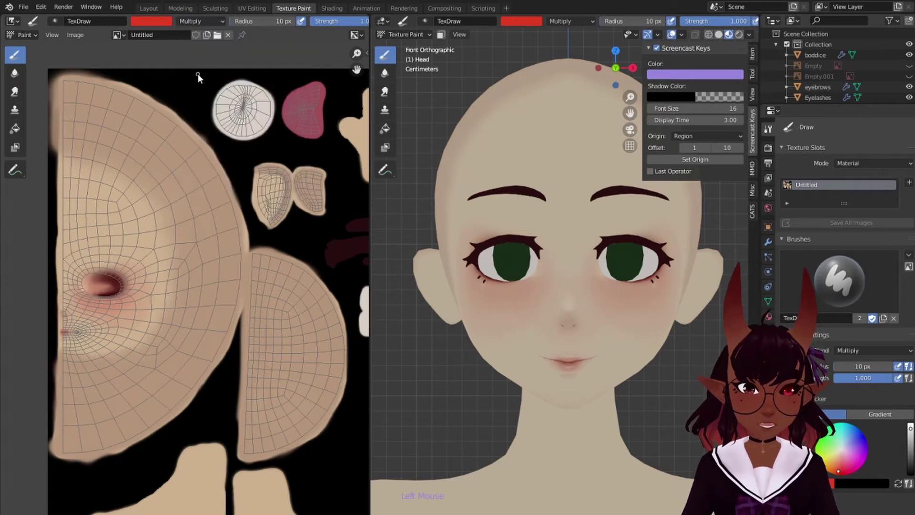
drag(345, 21, 281, 24)
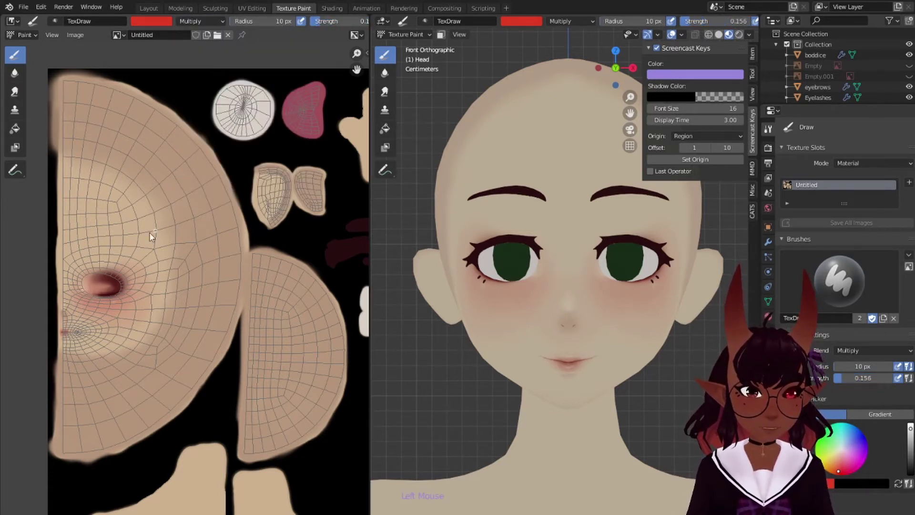
key(f)
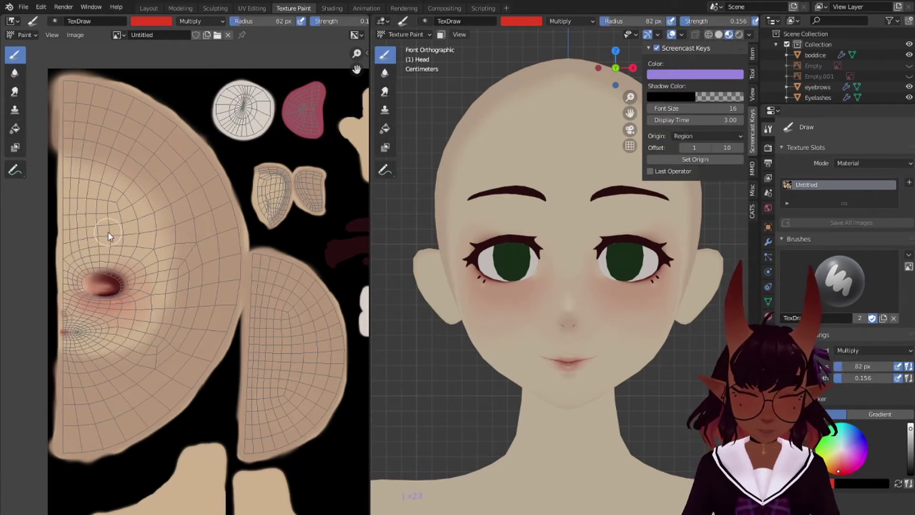
click(114, 178)
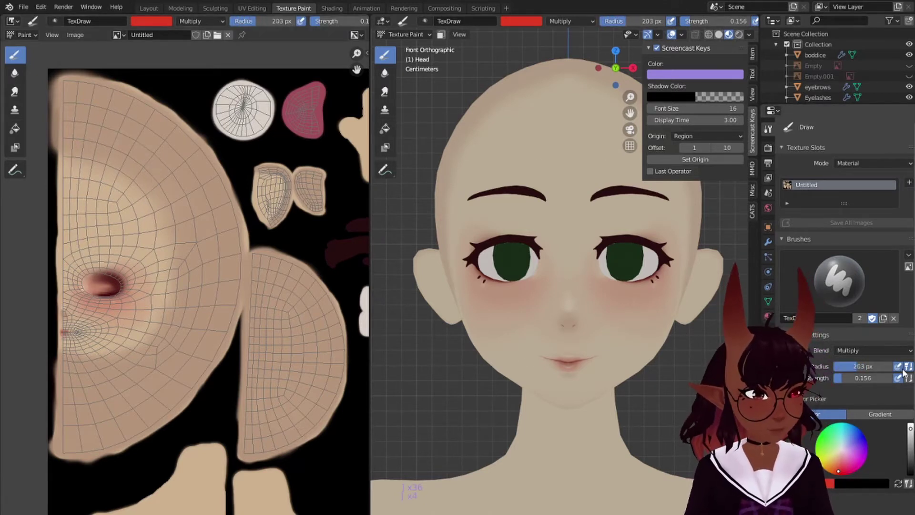
key(bracketleft)
key(bracketleft)
key(bracketleft)
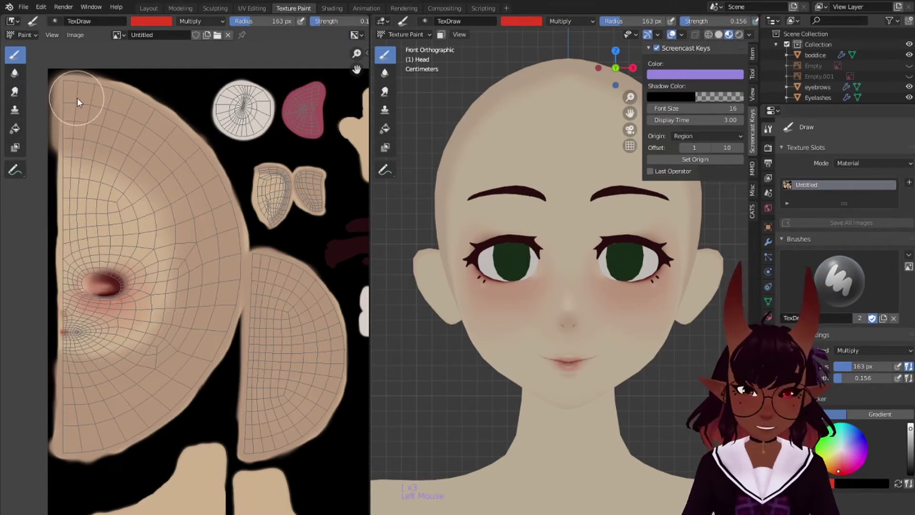
Try tinting the face and scalp area of the head texture with broad red Multiply strokes, and undo them.
drag(71, 87, 79, 344)
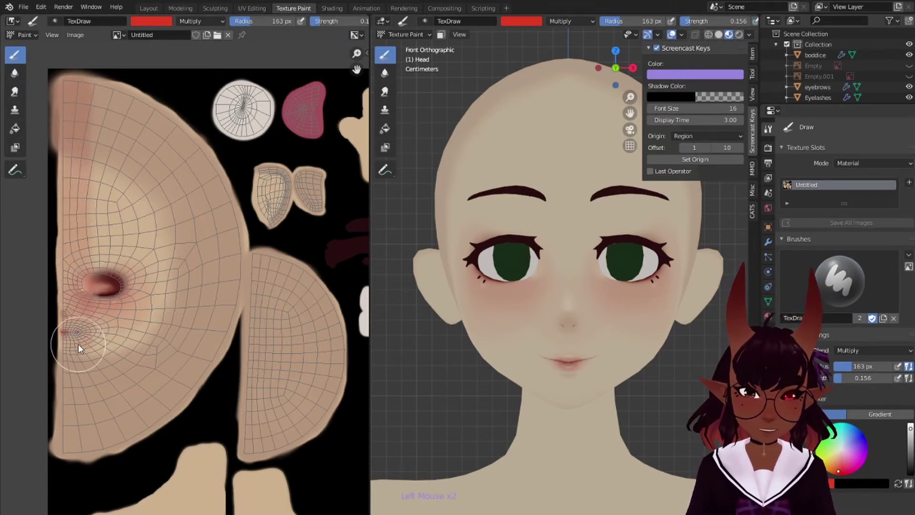
mouse_move(83, 411)
mouse_down()
mouse_move(99, 202)
mouse_move(102, 399)
mouse_move(109, 288)
mouse_move(131, 272)
mouse_move(153, 317)
mouse_move(162, 265)
mouse_move(167, 347)
mouse_move(181, 314)
mouse_move(176, 328)
mouse_up()
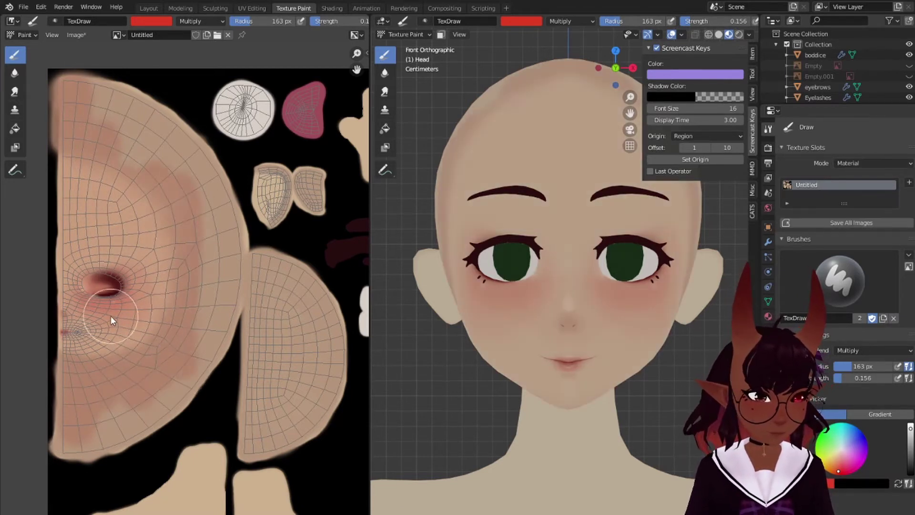
key(ctrl+z)
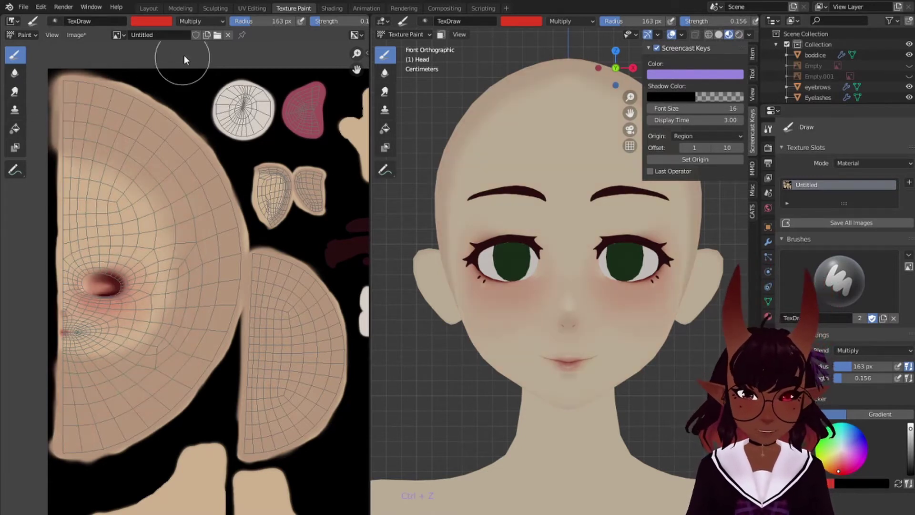
Set the Draw brush to a light pink colour with Overlay blending and save the texture image.
click(161, 24)
click(181, 71)
click(198, 23)
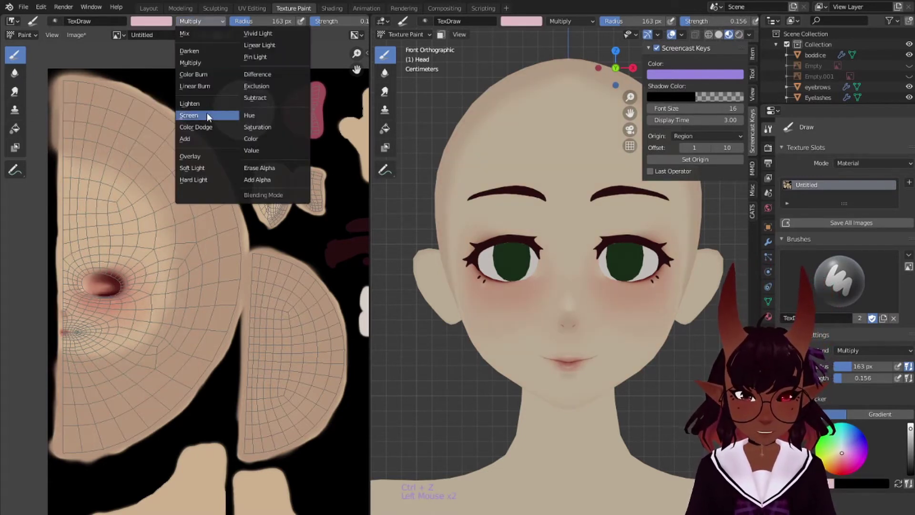
click(189, 156)
click(75, 35)
click(86, 116)
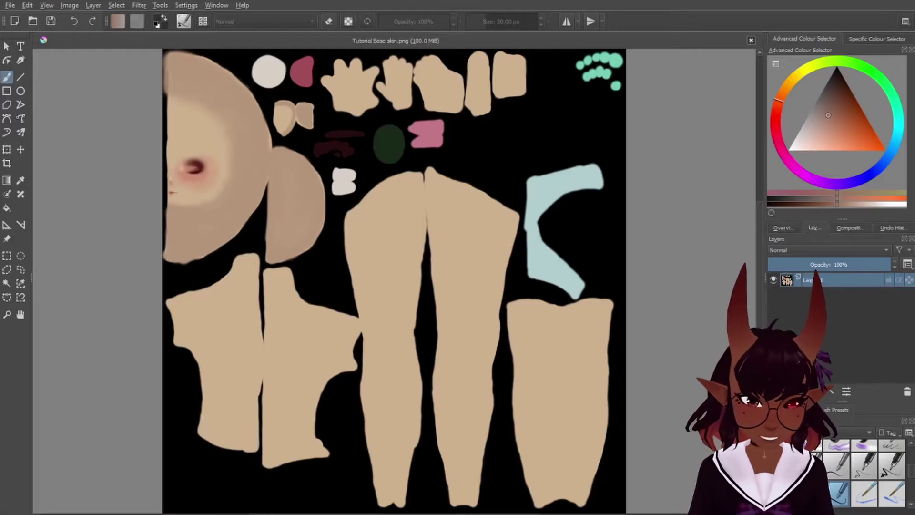
Switch to Krita, select all skin areas of Tutorial Base skin.png with the Contiguous Selection tool, and add a new layer.
mouse_move(393, 185)
middle_down()
mouse_move(510, 224)
mouse_move(418, 181)
middle_up()
scroll(510, 224, down, 1)
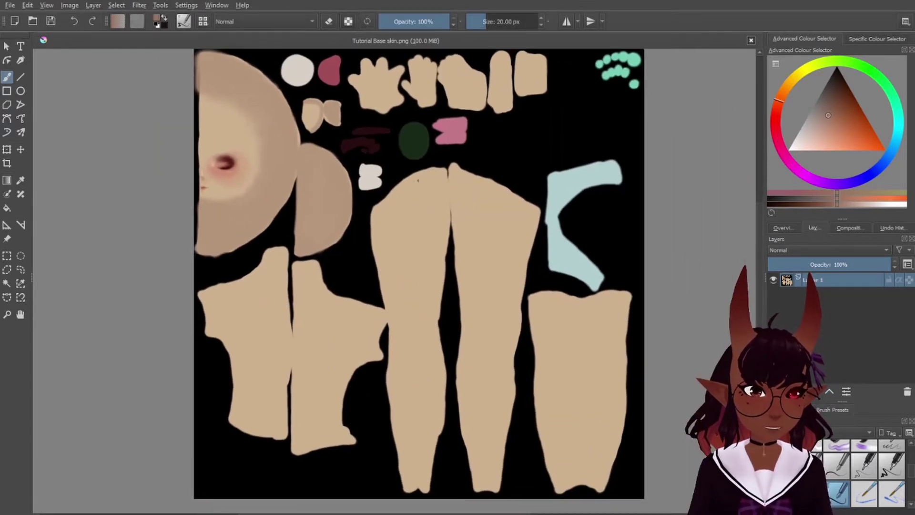
click(7, 284)
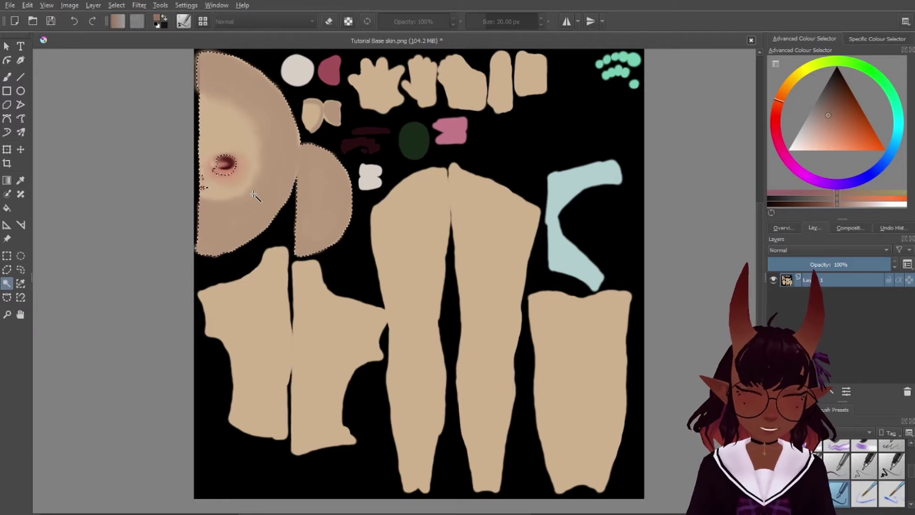
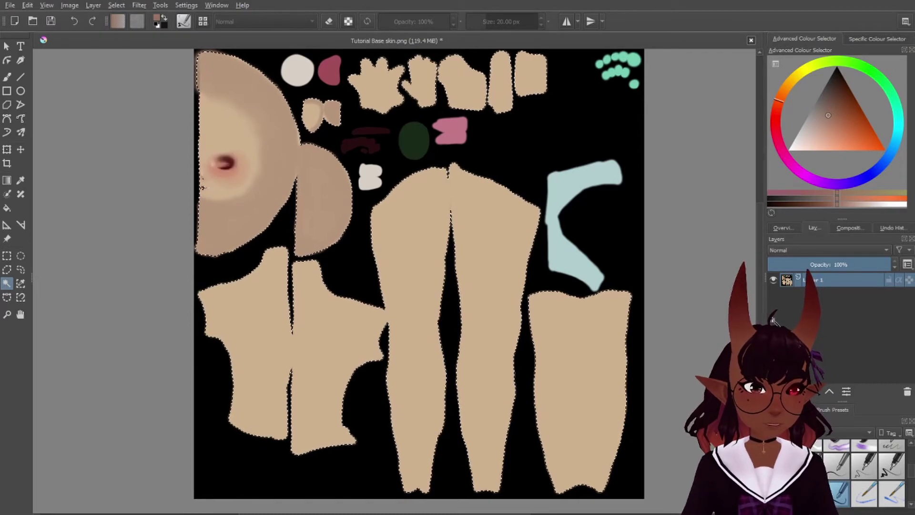
key(Insert)
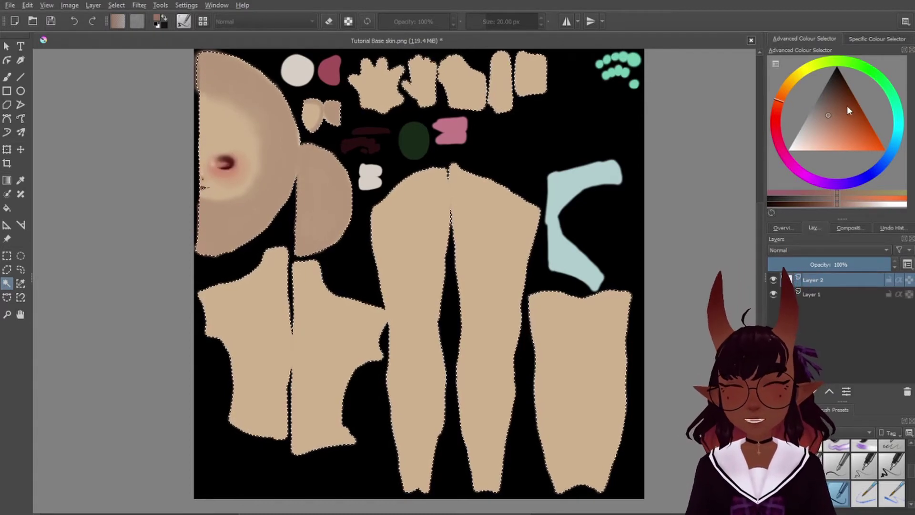
Fill the selected skin areas on the new layer with a salmon orange colour and clear the selection.
click(841, 147)
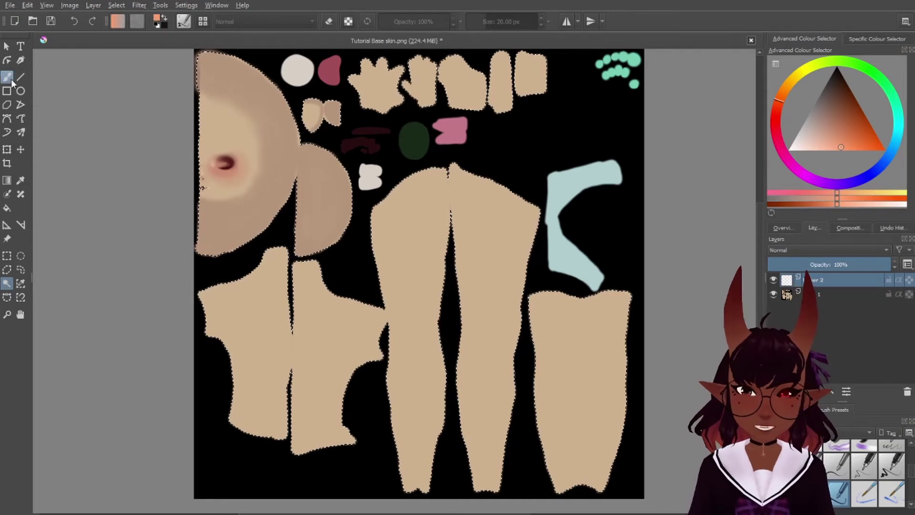
click(7, 208)
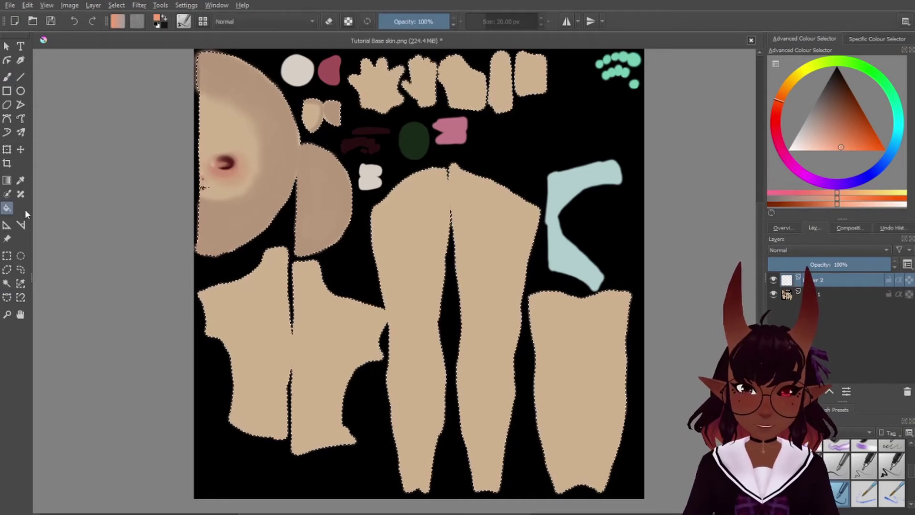
click(262, 153)
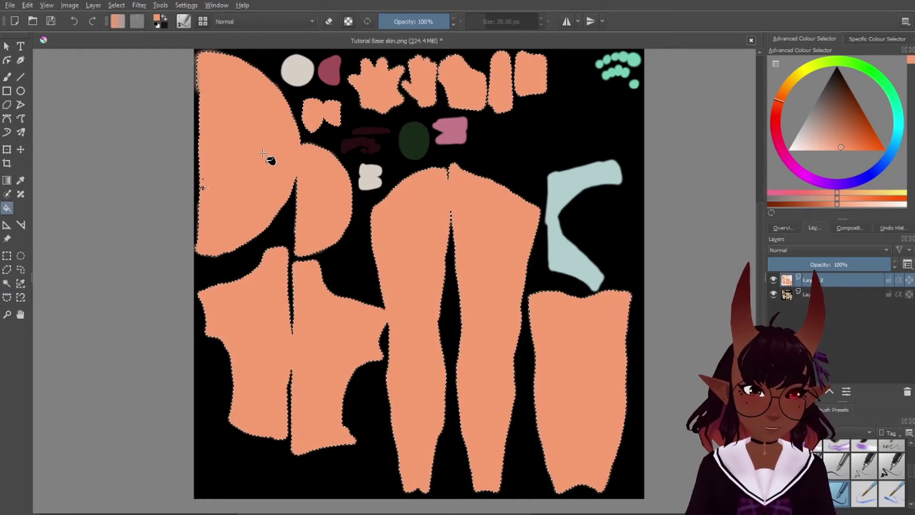
key(ctrl+shift+a)
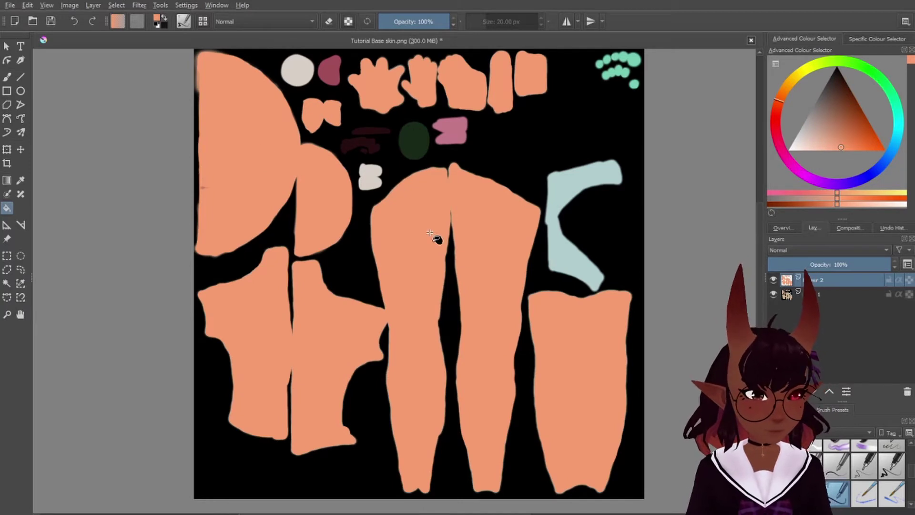
Enlarge the brush to 84 px and paint over the unfilled lip, nostril and nose highlight spots in the salmon fill.
scroll(208, 186, up, 5)
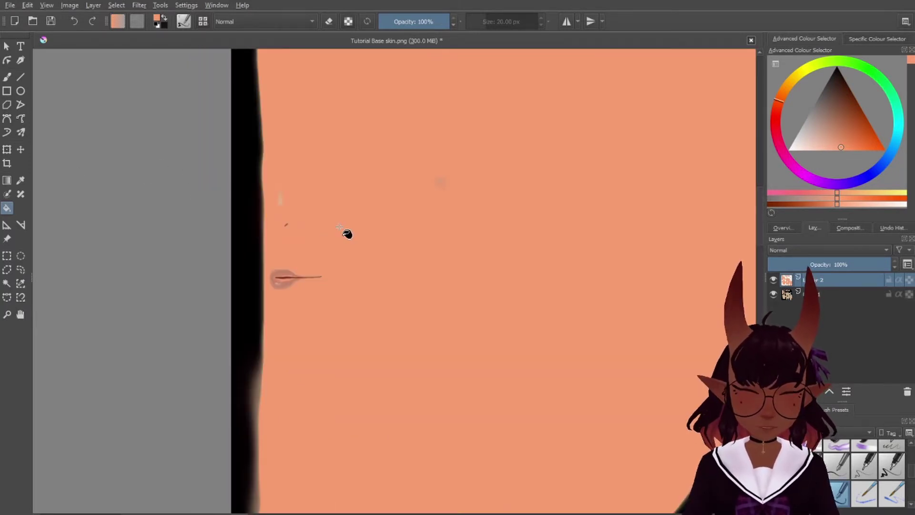
key(b)
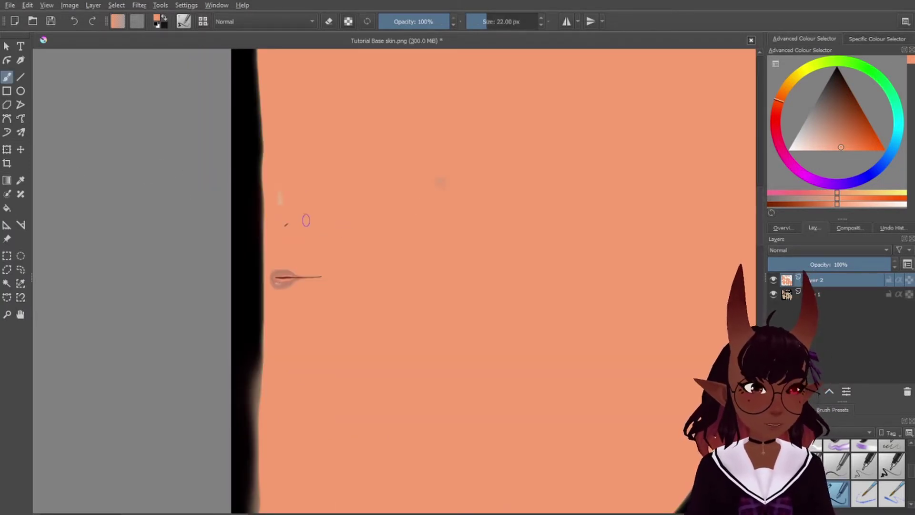
key(bracketright)
key(bracketright)
key(bracketright)
key(bracketright)
key(bracketright)
key(bracketright)
key(bracketright)
key(bracketright)
key(bracketright)
key(bracketright)
key(bracketright)
key(bracketright)
key(bracketright)
key(bracketright)
key(bracketright)
key(bracketright)
key(bracketright)
key(bracketright)
drag(288, 209, 286, 315)
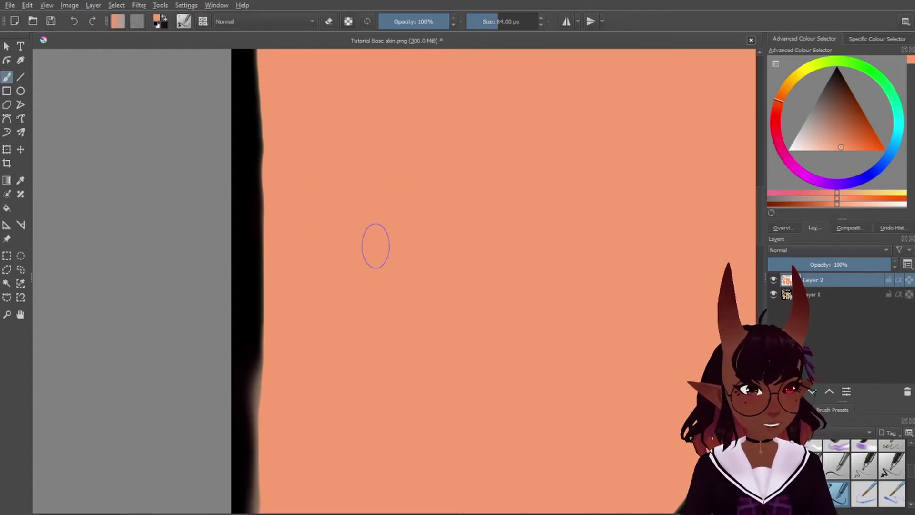
Try the Colour blending mode on the salmon fill layer, and change it to Overlay.
scroll(499, 209, down, 3)
middle_drag(499, 210, 444, 293)
scroll(451, 292, down, 3)
middle_drag(580, 358, 443, 229)
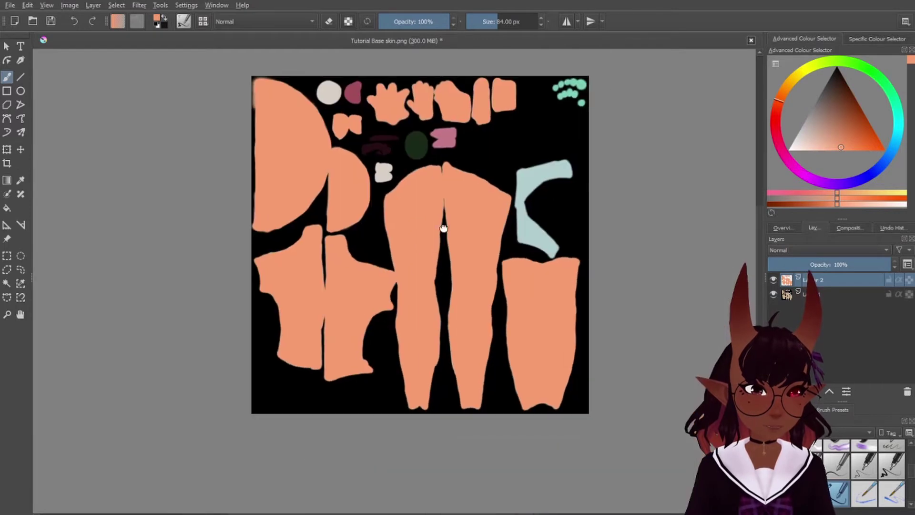
key(ctrl+j)
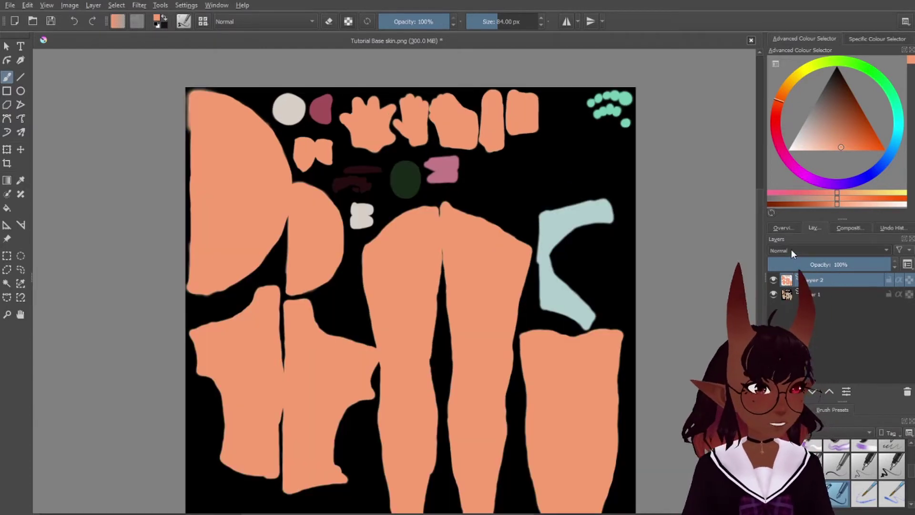
click(789, 271)
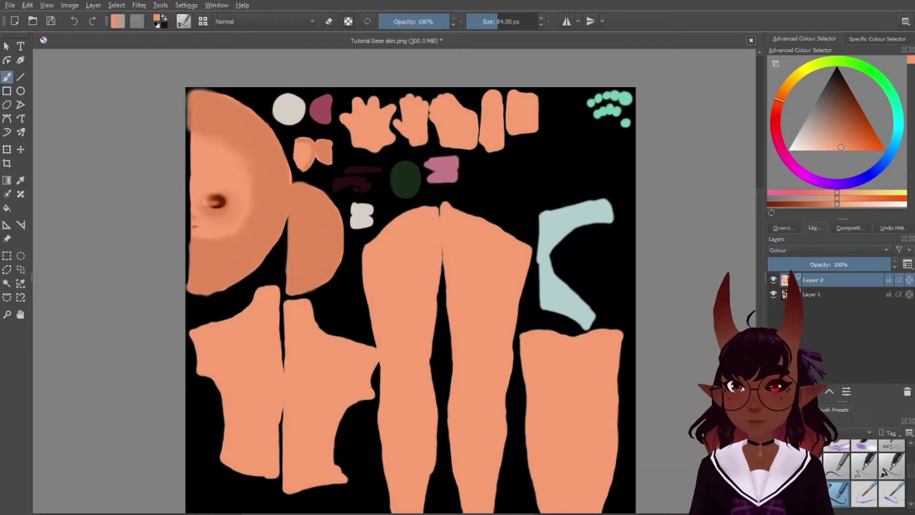
click(790, 249)
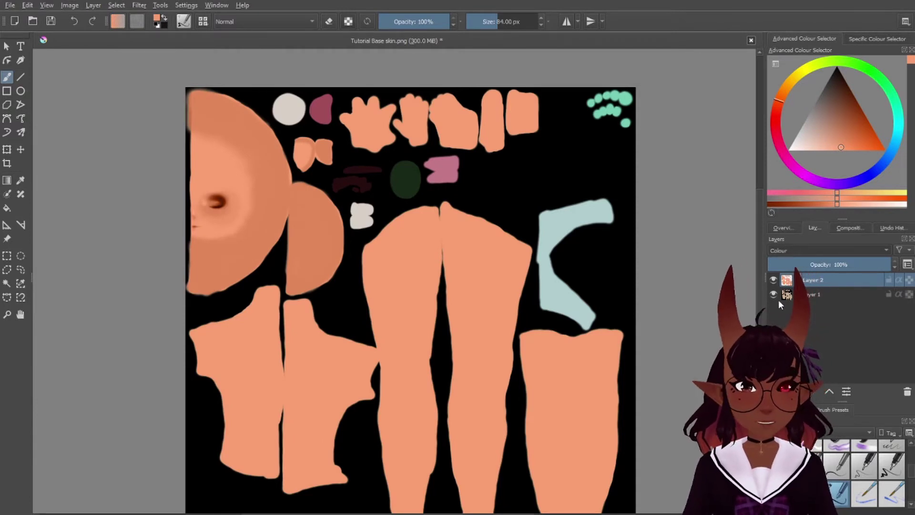
click(783, 327)
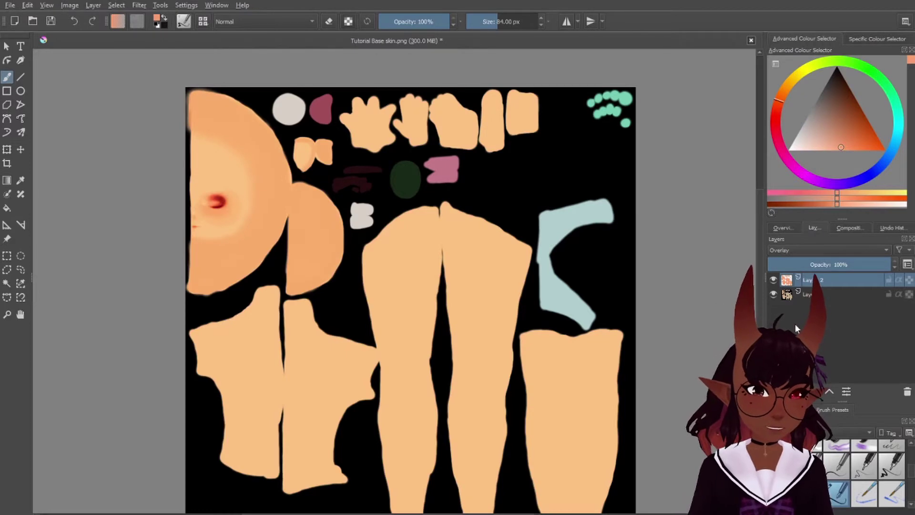
Lower the opacity of the Overlay layer, Layer 2, to 20% over the face and body skin texture.
middle_drag(386, 254, 639, 321)
scroll(563, 309, up, 4)
middle_drag(446, 266, 634, 333)
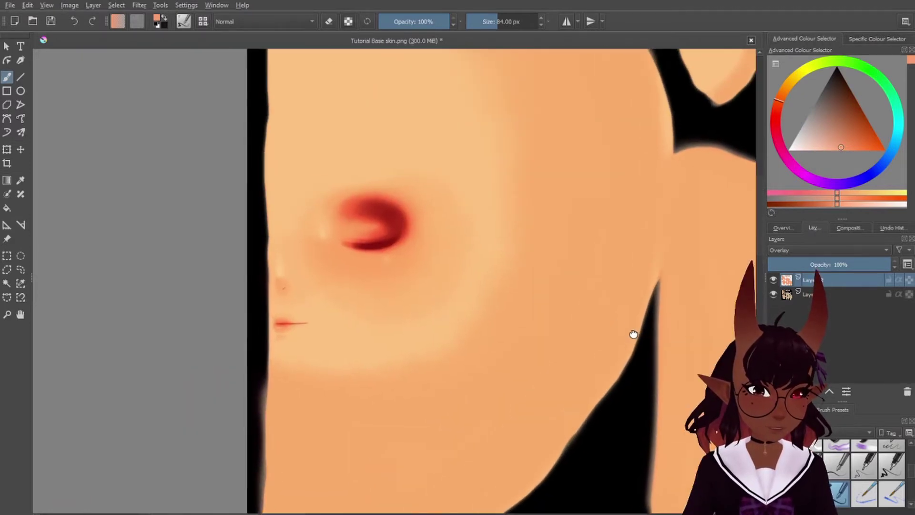
scroll(494, 277, up, 2)
middle_drag(459, 268, 624, 295)
drag(859, 267, 786, 265)
click(773, 280)
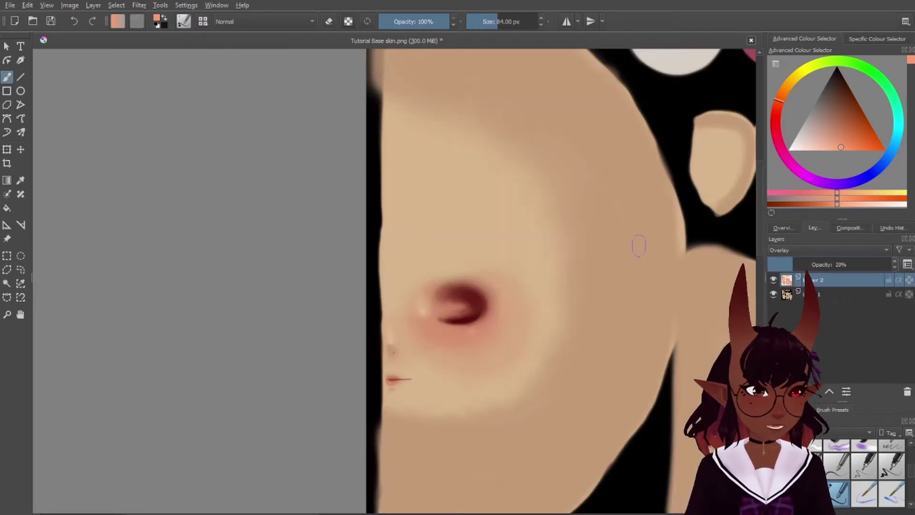
scroll(536, 254, down, 5)
scroll(535, 254, up, 3)
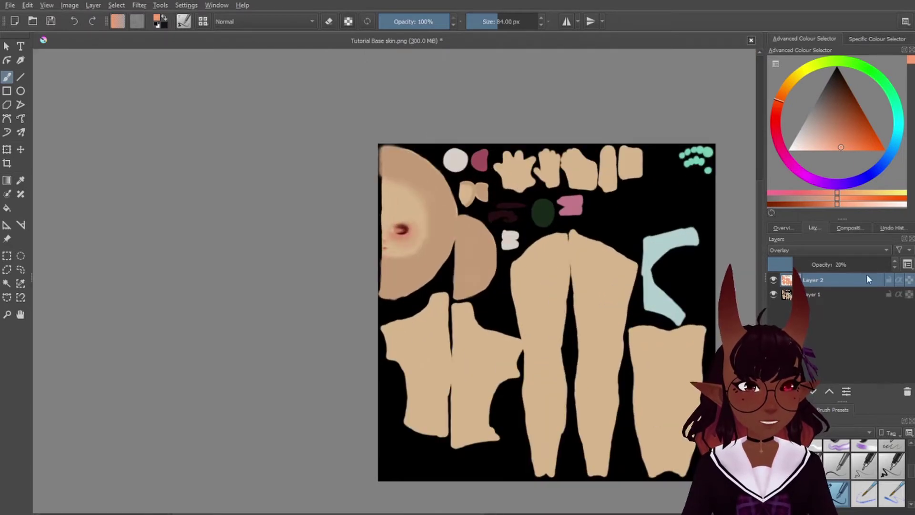
Tint the skin areas on Layer 2 redder using a red hue and a large soft brush at 750 px.
click(775, 113)
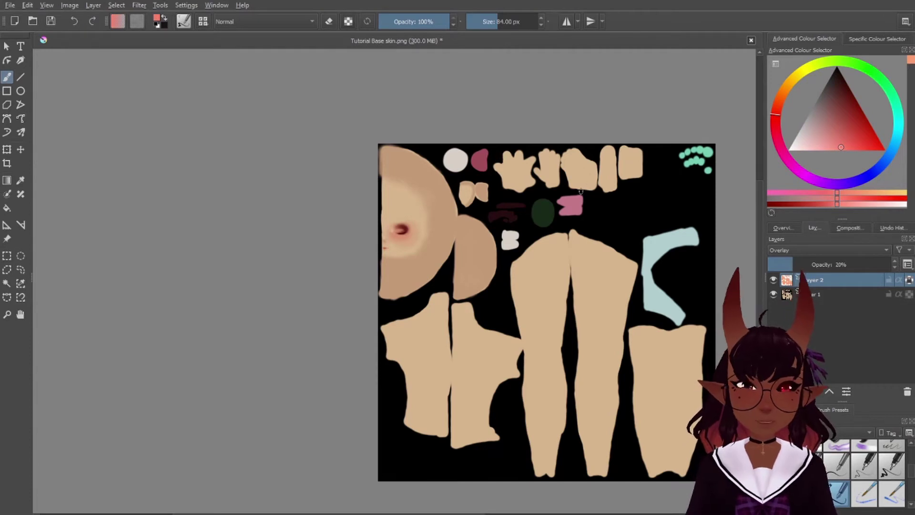
middle_drag(496, 159, 362, 139)
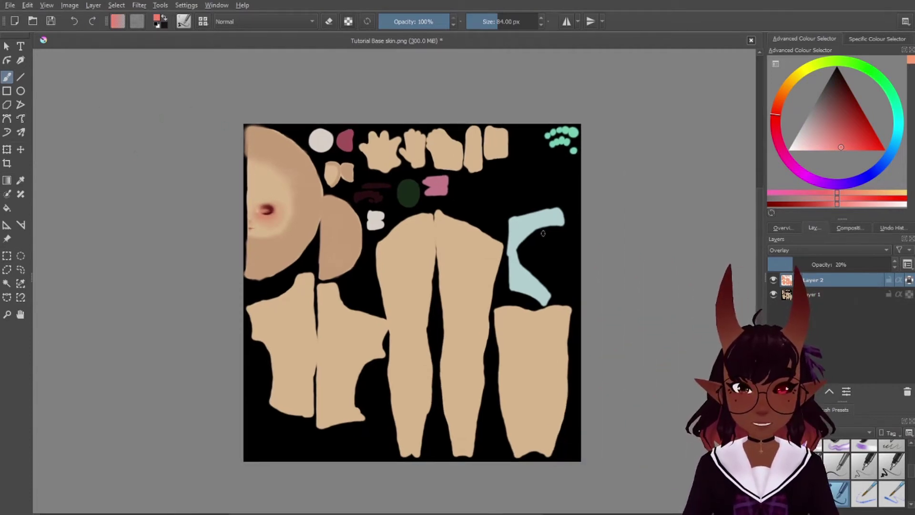
drag(912, 471, 913, 482)
click(838, 445)
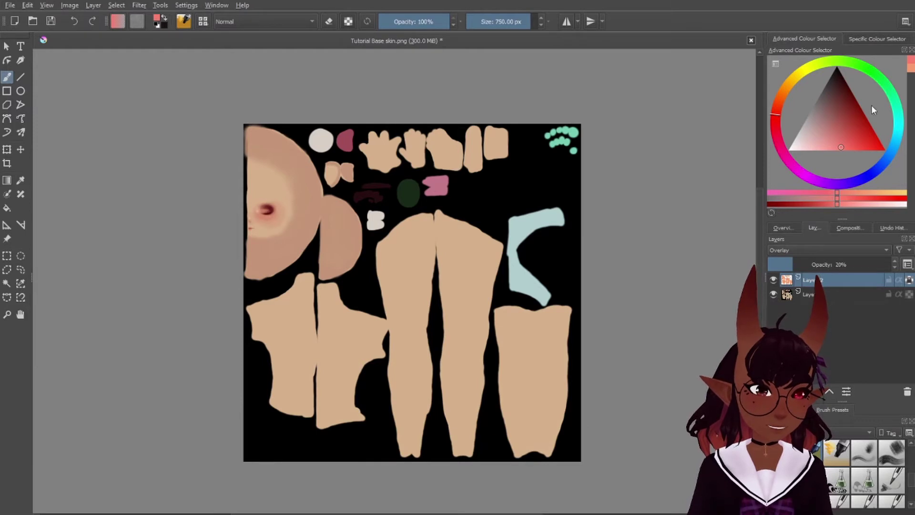
click(873, 141)
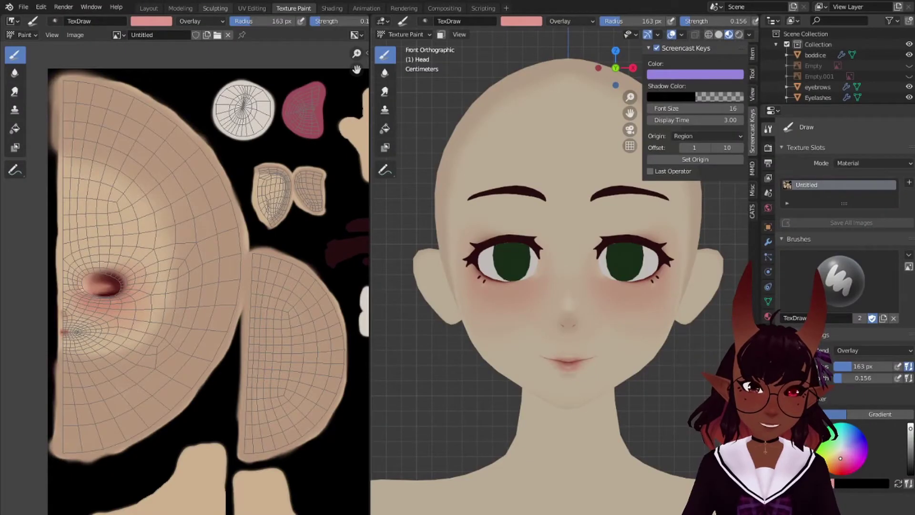
Switch to Blender, reload the skin texture image, and check the face on the model from several angles.
click(75, 35)
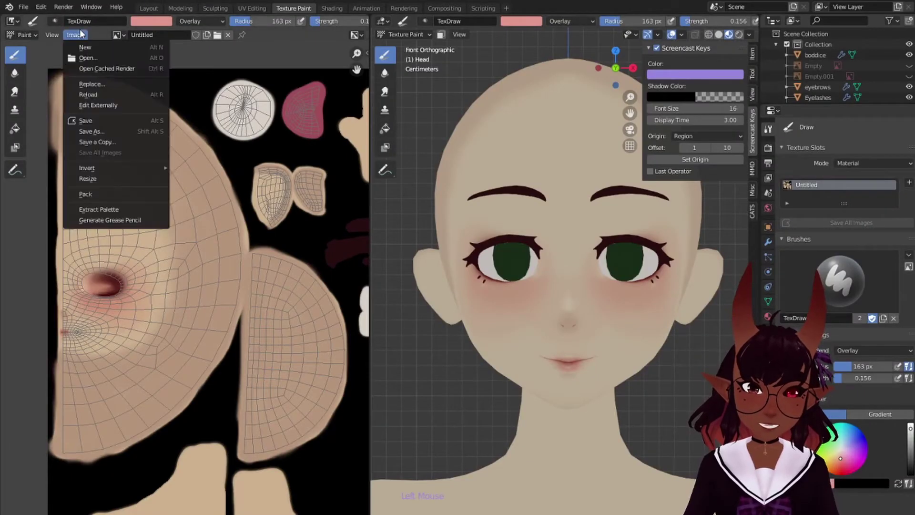
click(91, 96)
scroll(449, 253, down, 10)
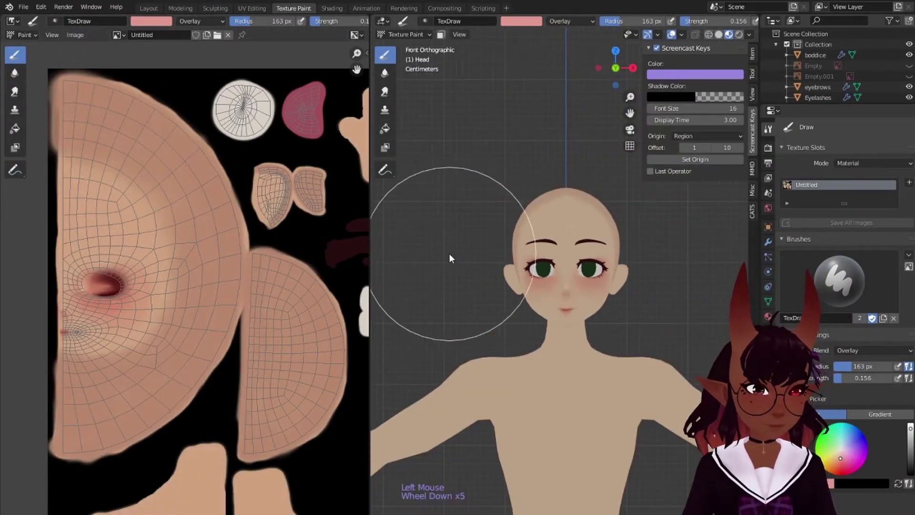
scroll(455, 290, up, 5)
middle_drag(621, 273, 586, 260)
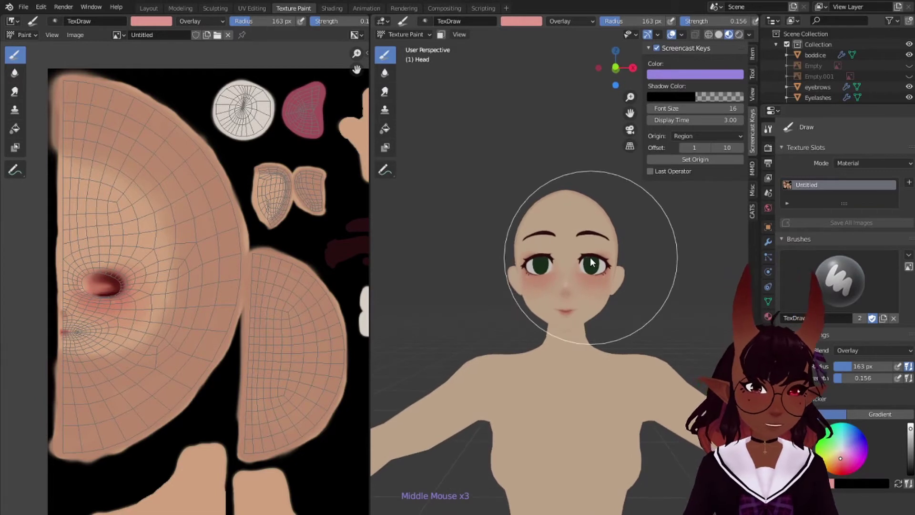
scroll(530, 293, up, 4)
middle_drag(532, 312, 574, 314)
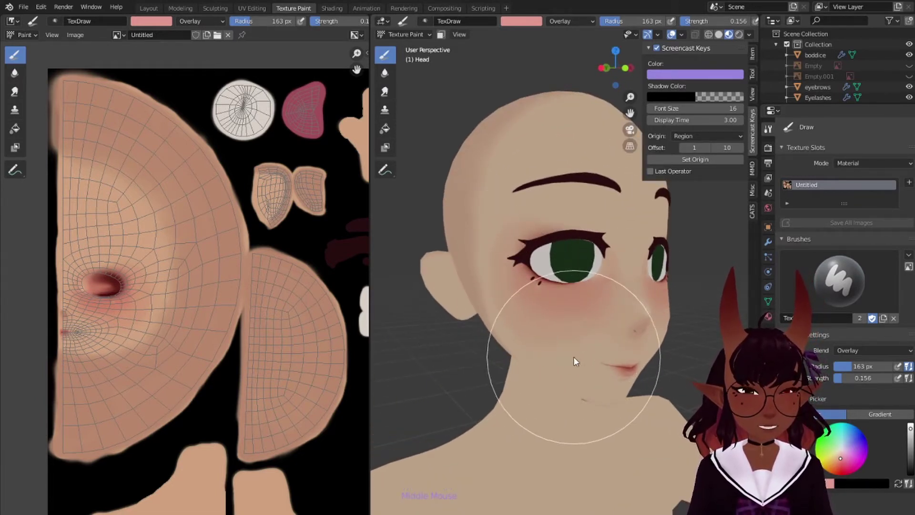
scroll(594, 306, down, 5)
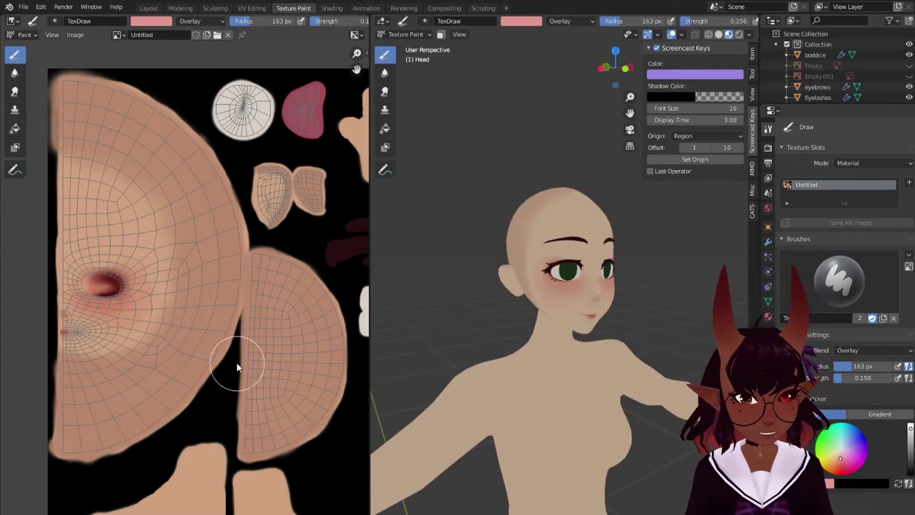
Set the paint brush colour to the darker skin tone used on the outer part of the head texture.
scroll(222, 269, down, 1)
scroll(220, 270, up, 2)
click(152, 22)
click(224, 139)
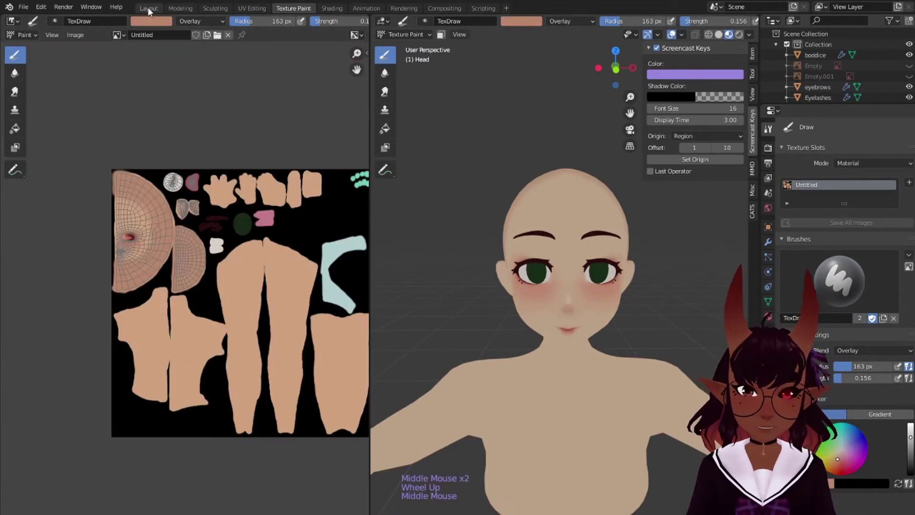
Make the boddice mesh the active object for texture painting and view the model from the front.
click(148, 7)
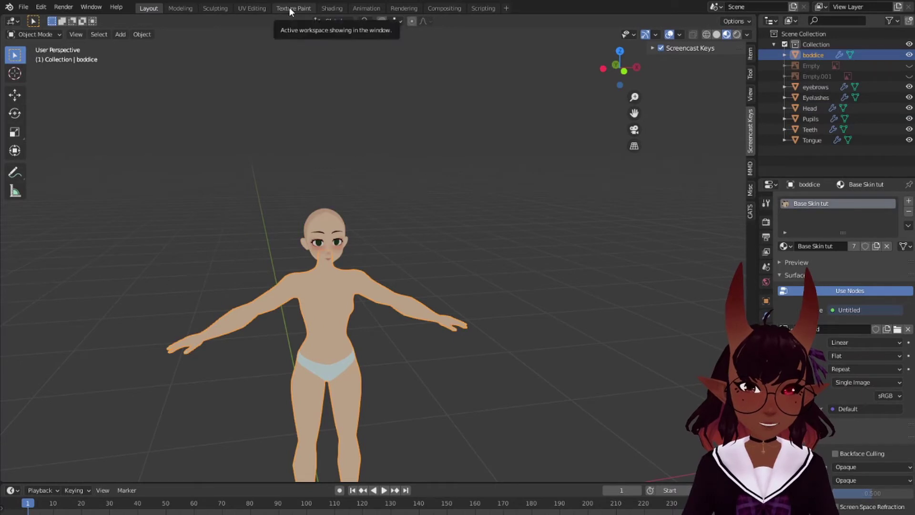
click(288, 7)
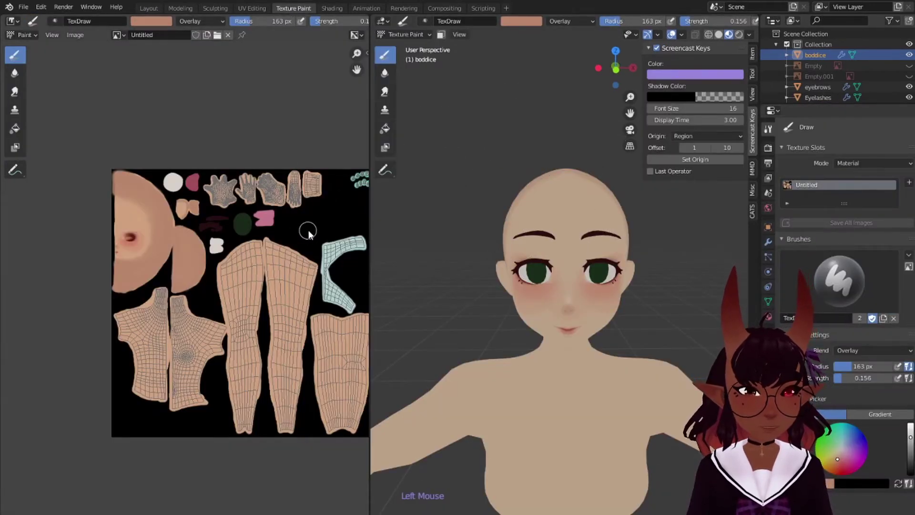
middle_drag(308, 232, 261, 197)
scroll(636, 343, up, 1)
key(KP_1)
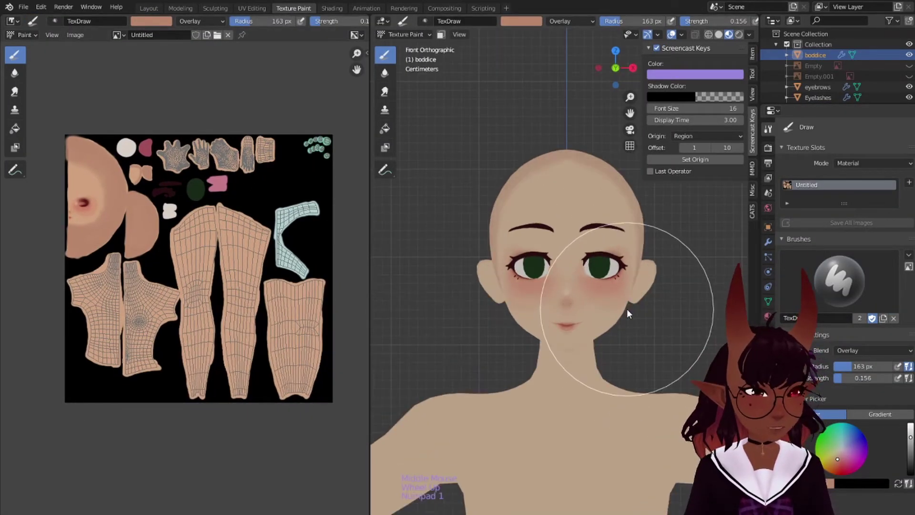
Reduce the brush radius to 67 px and try an Overlay stroke across the neck beneath the chin, undoing the stroke.
scroll(558, 370, up, 3)
shift+middle_drag(561, 370, 554, 313)
scroll(554, 313, up, 1)
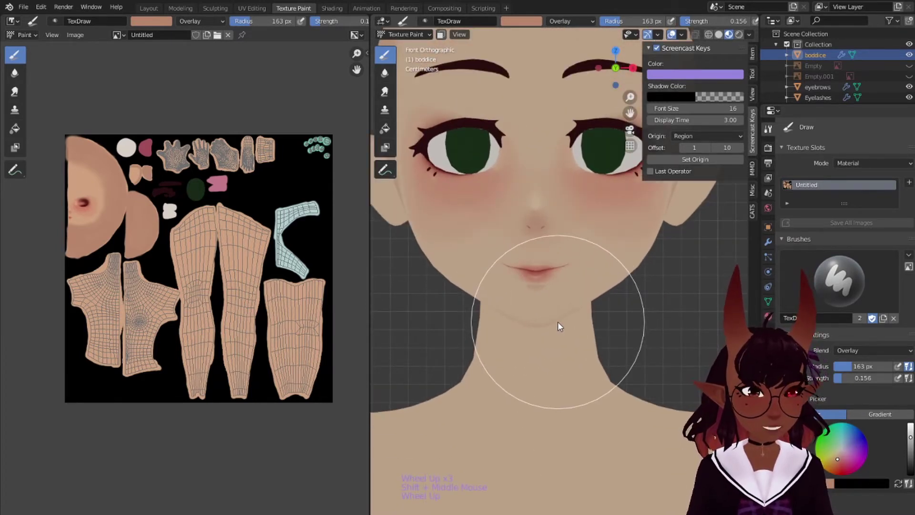
key(bracketleft)
key(bracketleft)
key(bracketleft)
key(bracketleft)
key(bracketleft)
key(bracketleft)
key(bracketleft)
key(bracketleft)
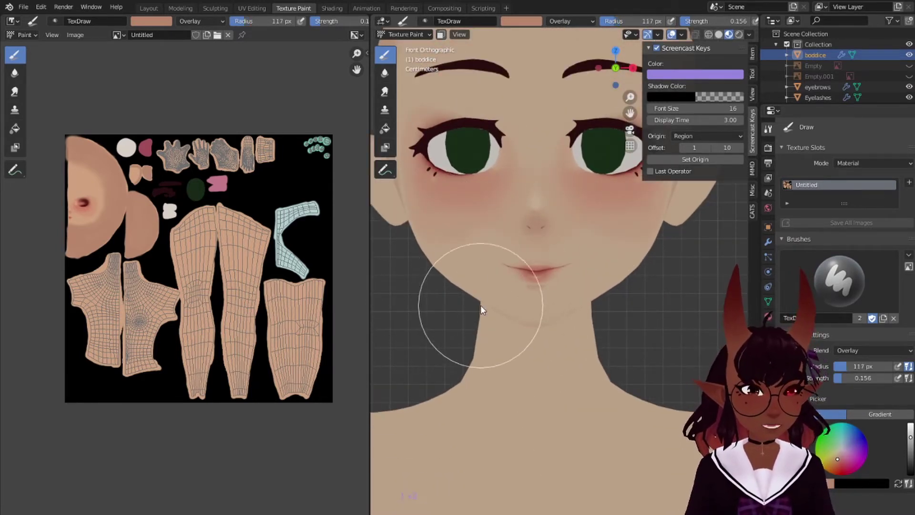
mouse_move(476, 308)
mouse_down()
mouse_move(601, 312)
mouse_move(457, 324)
mouse_move(656, 309)
mouse_move(648, 306)
mouse_up()
key(ctrl+z)
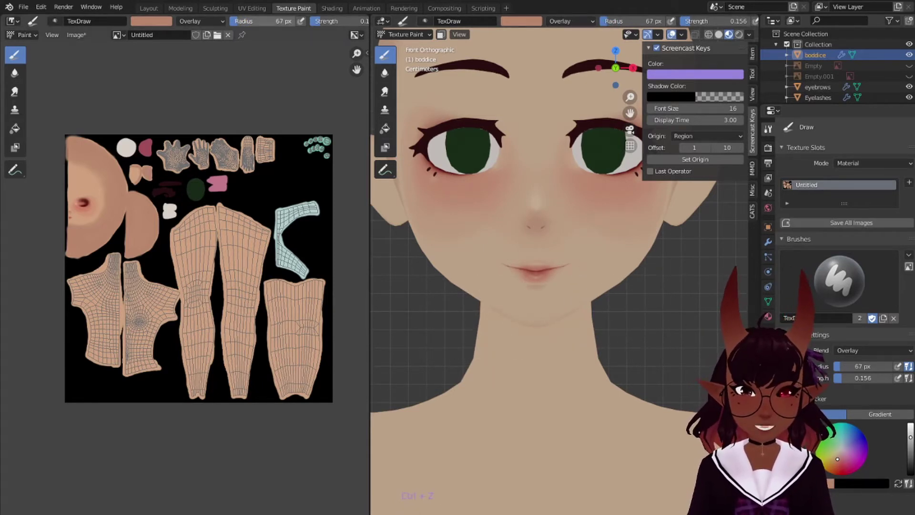
Paint the darker skin tone over the front and side of the upper neck with Mix blending at strength 1.000.
click(198, 21)
click(192, 33)
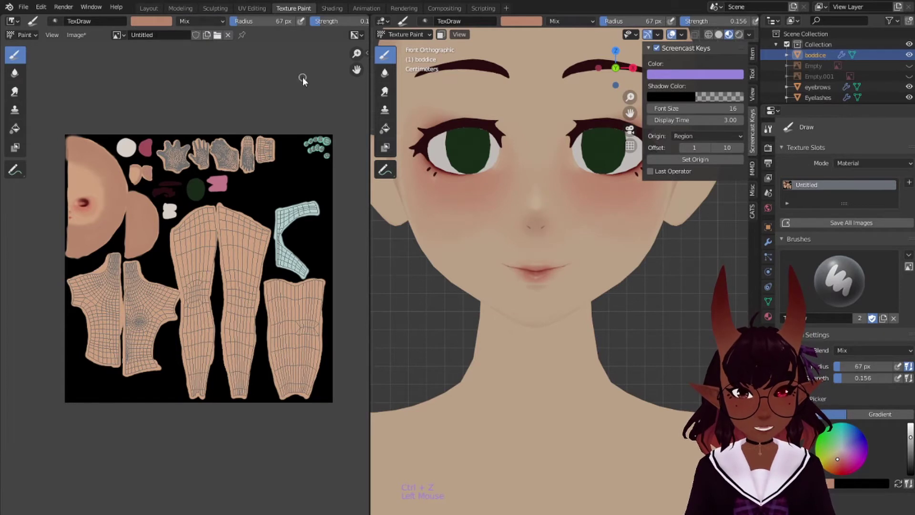
drag(845, 384, 893, 382)
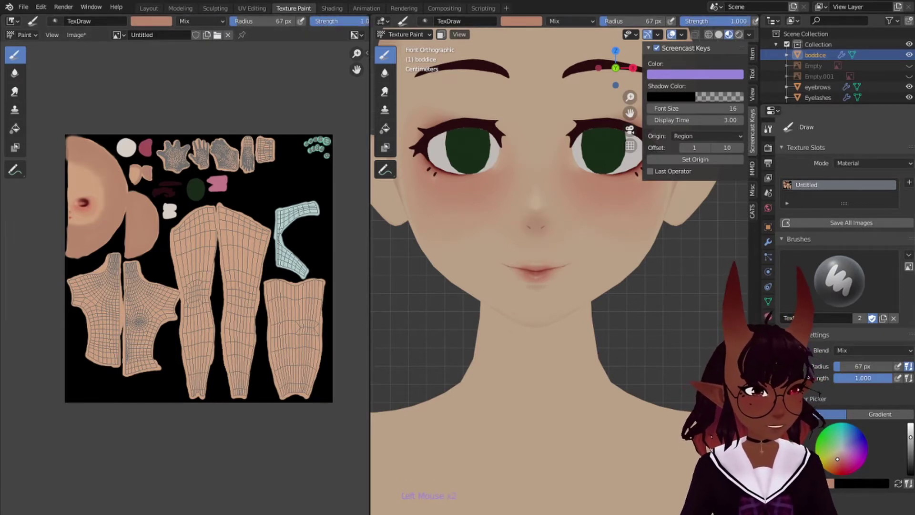
mouse_move(473, 309)
mouse_down()
mouse_move(637, 310)
mouse_move(499, 306)
mouse_move(563, 314)
mouse_up()
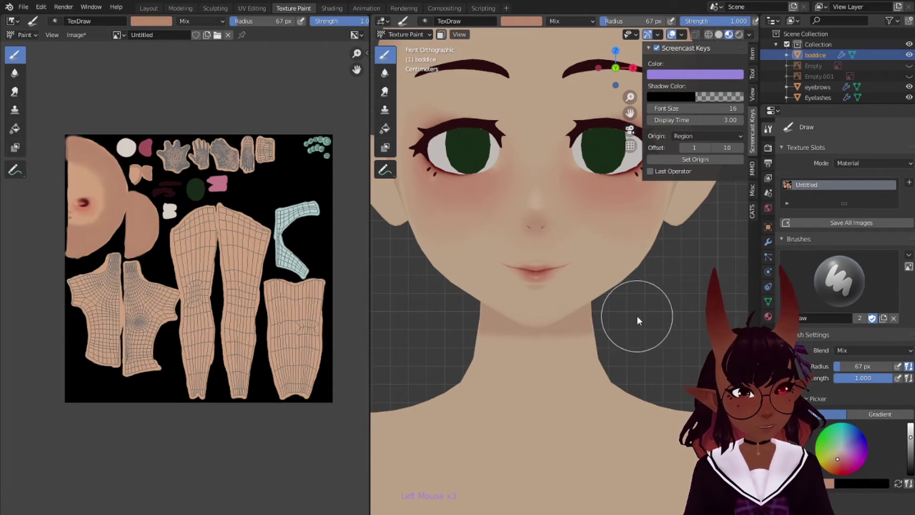
key(KP_3)
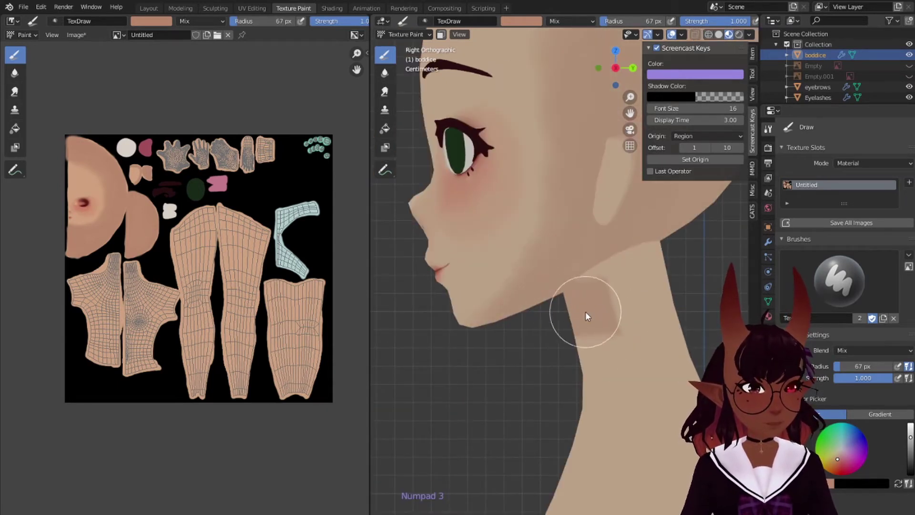
mouse_move(587, 313)
mouse_down()
mouse_move(652, 310)
mouse_move(582, 321)
mouse_move(632, 287)
mouse_move(617, 261)
mouse_up()
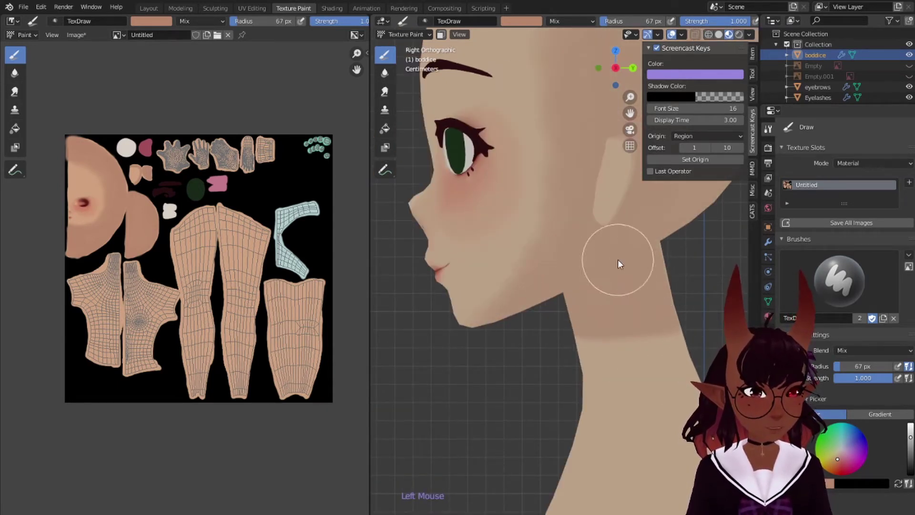
Fill the unpainted strip on the back of the upper neck with the same darker skin tone.
key(KP_3)
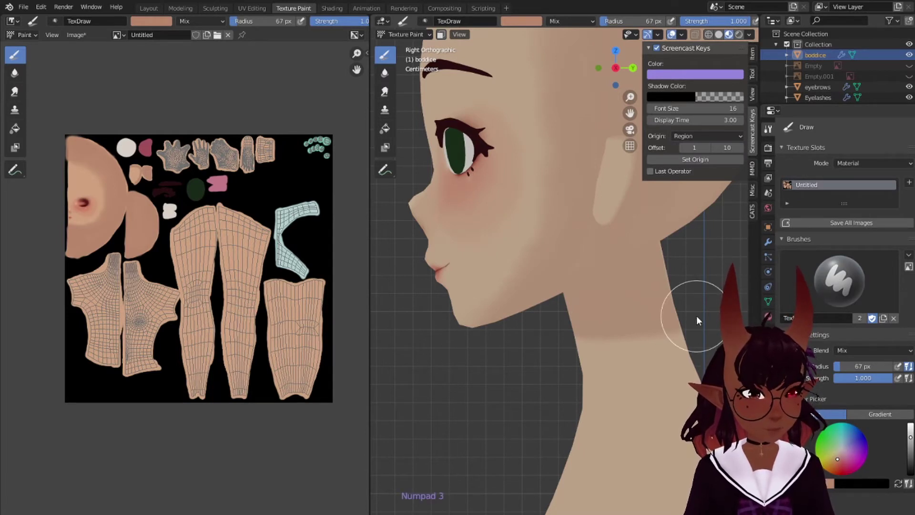
key(KP_3)
key(KP_6)
key(KP_6)
key(KP_6)
key(KP_6)
key(KP_6)
key(KP_6)
key(KP_6)
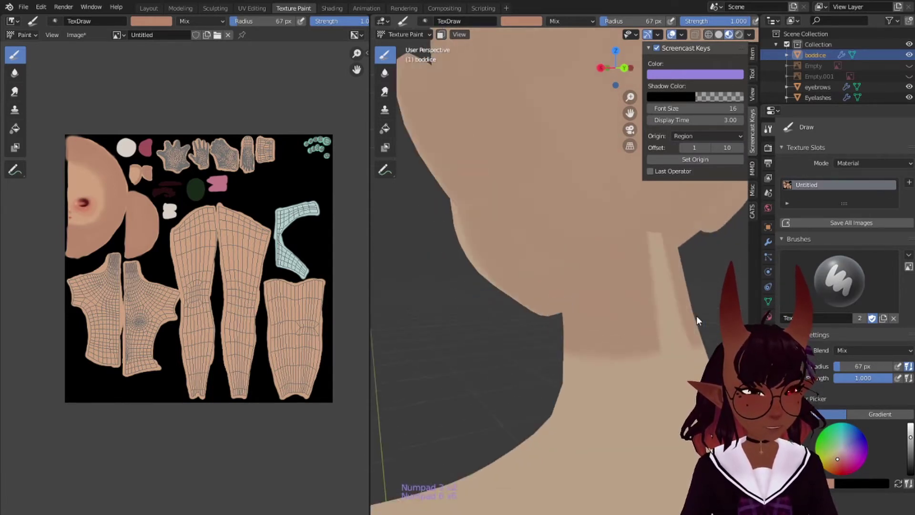
key(KP_6)
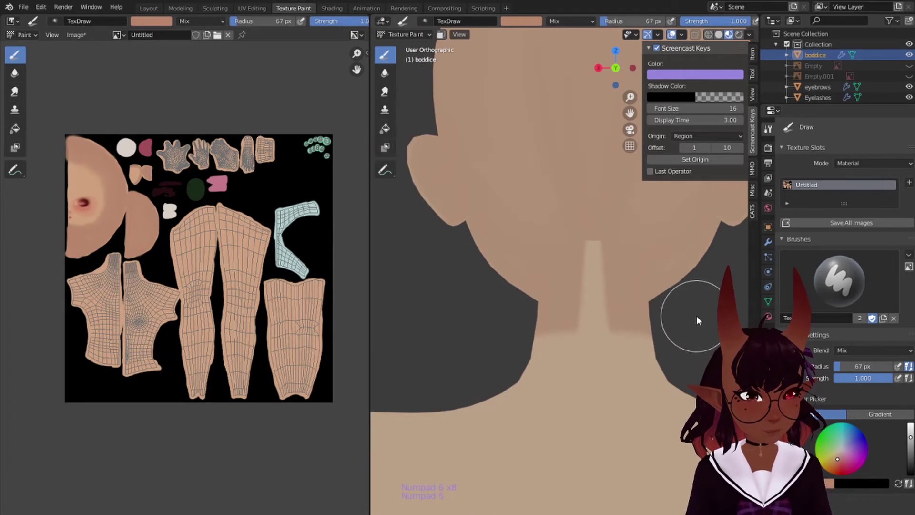
mouse_move(586, 262)
mouse_down()
mouse_move(620, 255)
mouse_move(579, 277)
mouse_move(570, 295)
mouse_move(612, 305)
mouse_move(575, 305)
mouse_move(609, 333)
mouse_up()
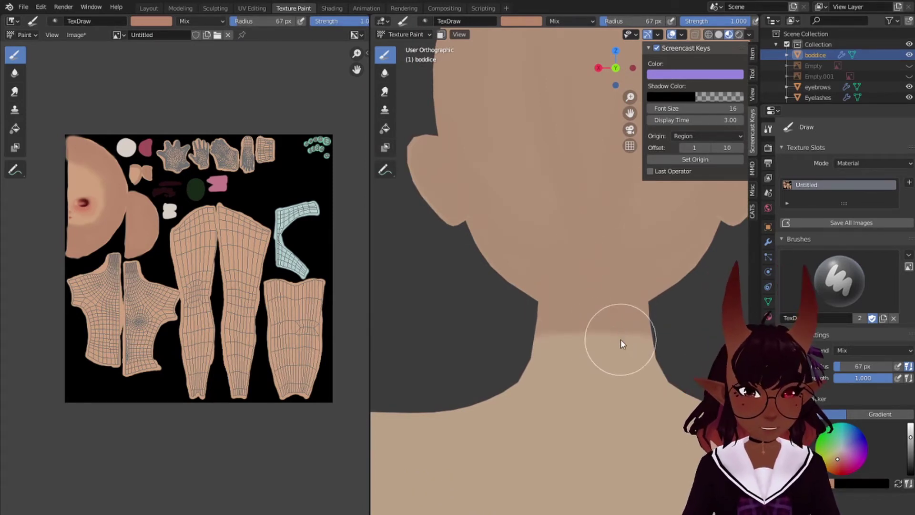
Soften the lower edge of the neck shadow on the front and side with the Smear brush at 48 px radius.
scroll(621, 339, down, 5)
scroll(626, 347, up, 3)
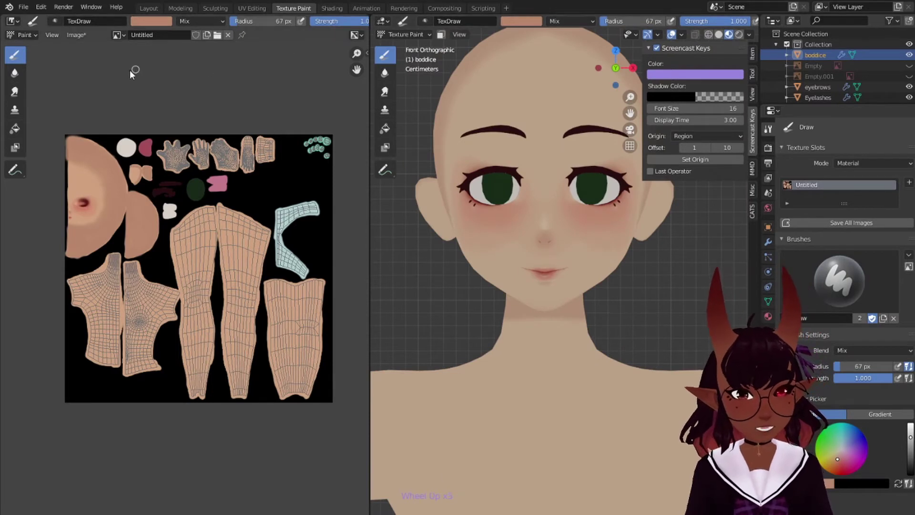
click(15, 91)
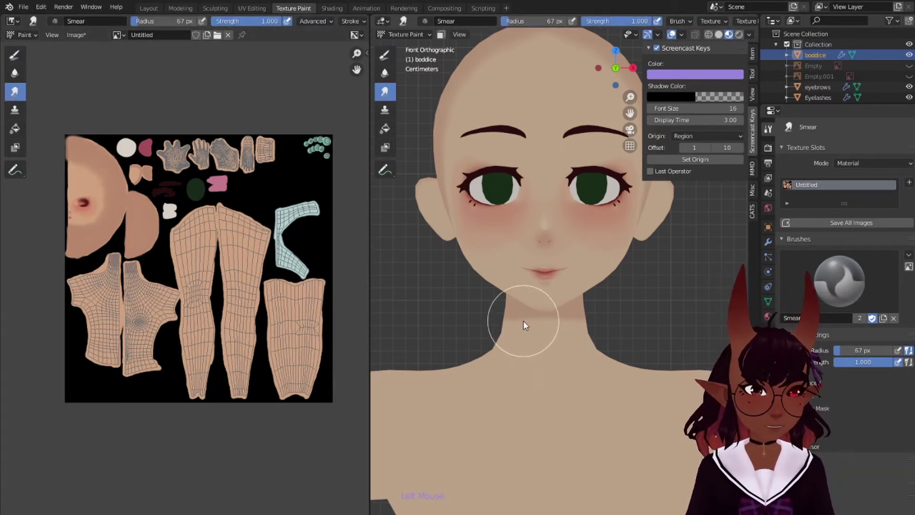
key(bracketleft)
key(bracketleft)
key(bracketleft)
key(bracketleft)
drag(525, 318, 547, 315)
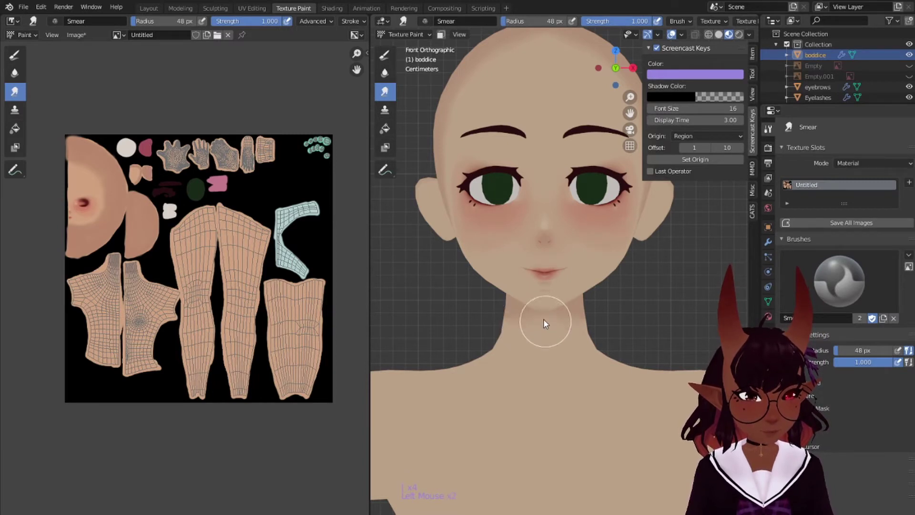
key(KP_3)
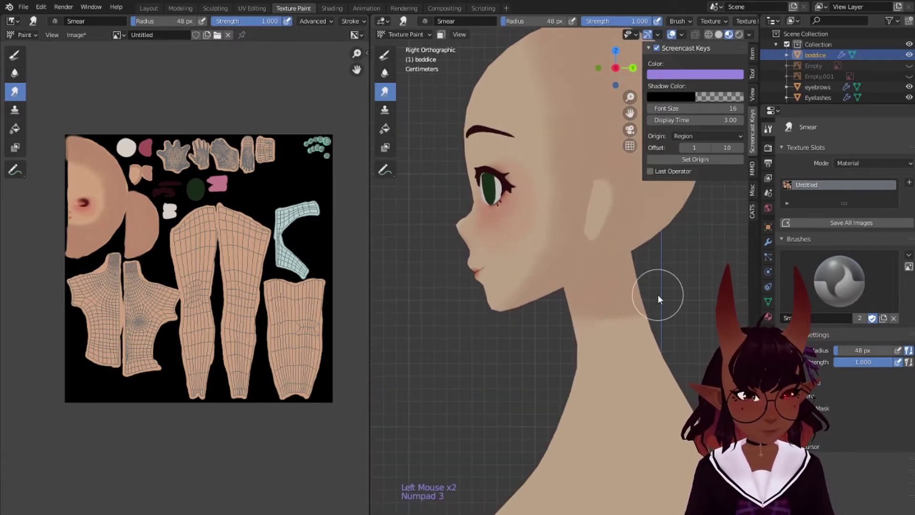
mouse_move(658, 296)
mouse_down()
mouse_move(605, 321)
mouse_move(625, 319)
mouse_move(626, 331)
mouse_up()
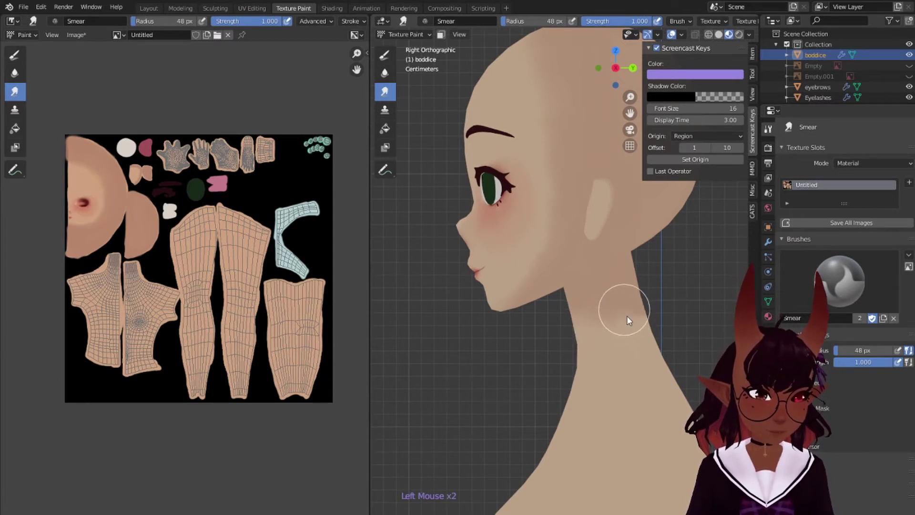
Smear the lower edge of the shadow on the back of the neck into the lighter skin.
key(KP_3)
key(KP_6)
key(KP_6)
key(KP_6)
key(KP_6)
key(KP_6)
key(KP_6)
key(KP_6)
key(KP_6)
key(KP_6)
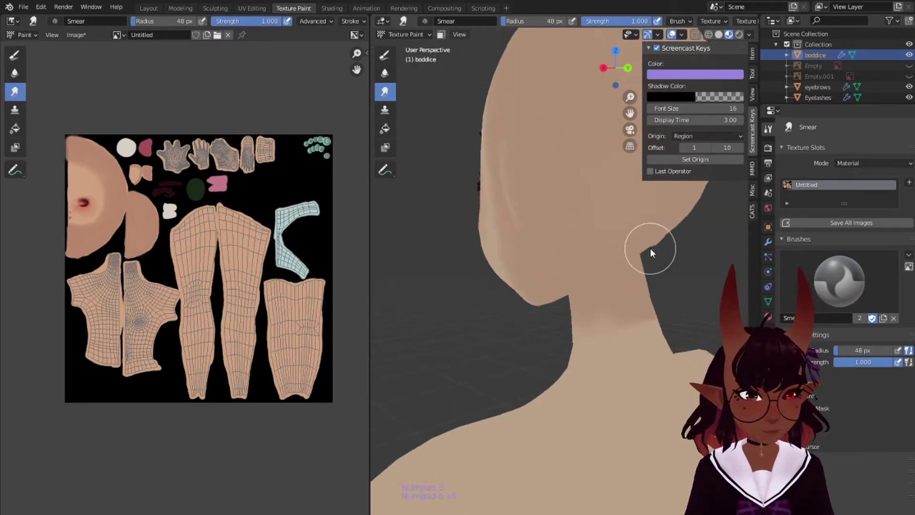
mouse_move(556, 297)
mouse_down()
mouse_move(564, 328)
mouse_move(565, 318)
mouse_move(584, 333)
mouse_up()
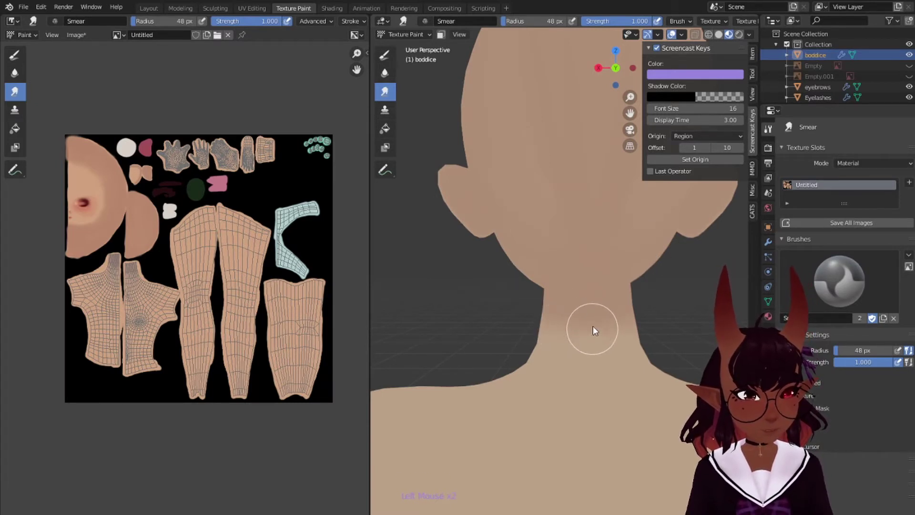
Save the project and the edited texture image, and smear the lower edge of the shadow on the back of the neck further.
key(ctrl+s)
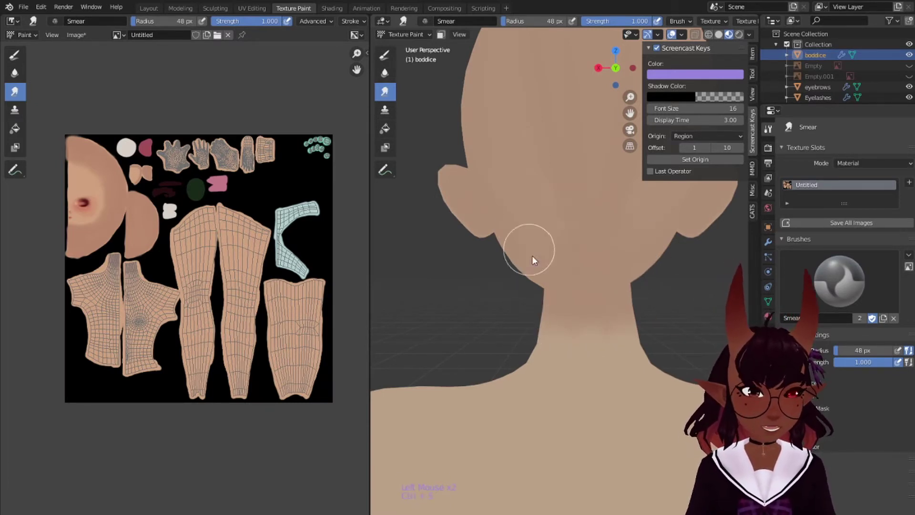
mouse_move(566, 326)
mouse_down()
mouse_move(567, 314)
mouse_move(575, 322)
mouse_up()
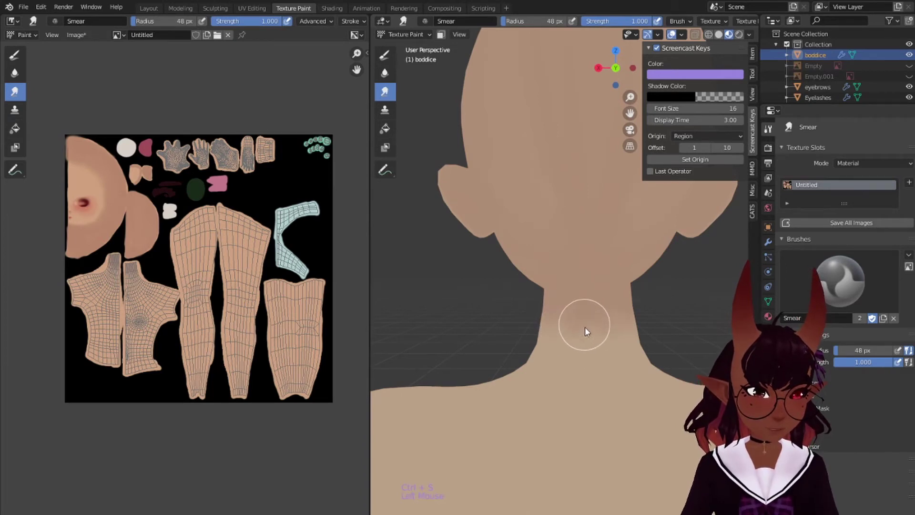
click(77, 35)
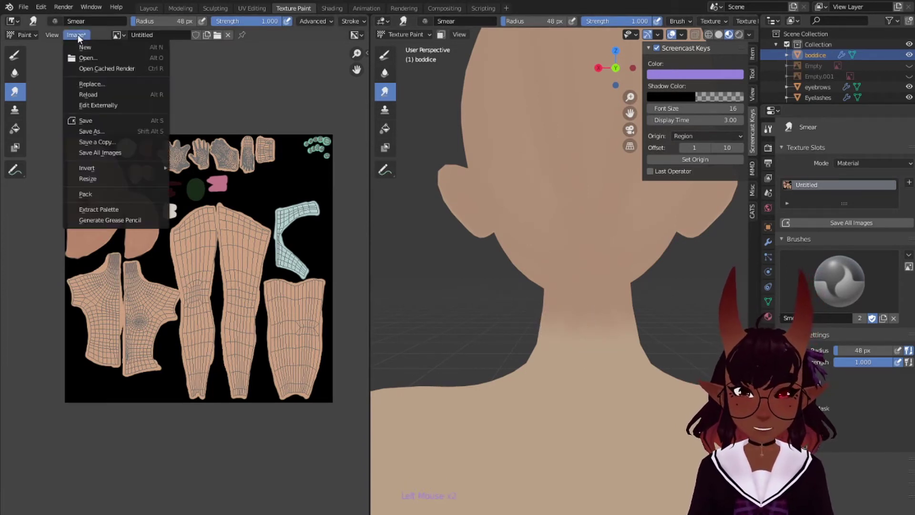
click(92, 120)
drag(582, 319, 563, 326)
drag(594, 322, 602, 334)
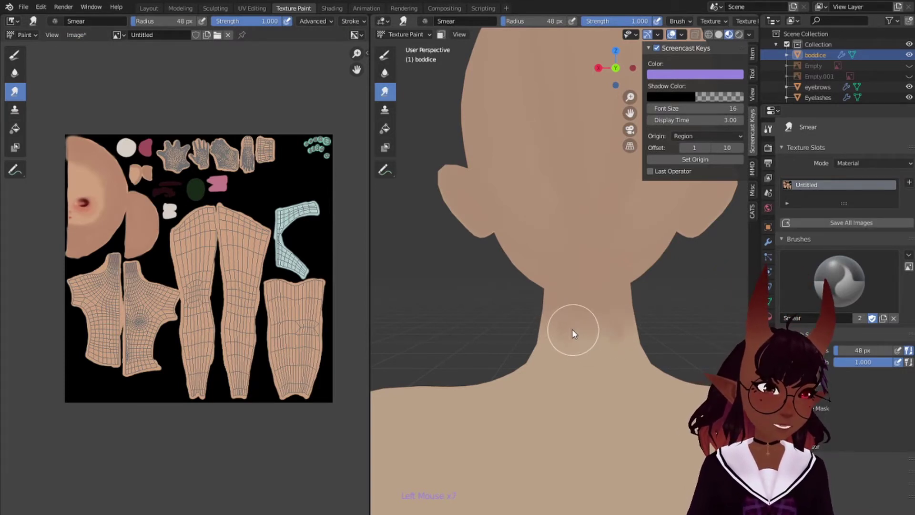
Paint a half-round shadow in the darker skin tone under the bust on the front torso texture with the Draw brush at 58 px radius.
scroll(476, 296, down, 8)
middle_drag(389, 266, 471, 310)
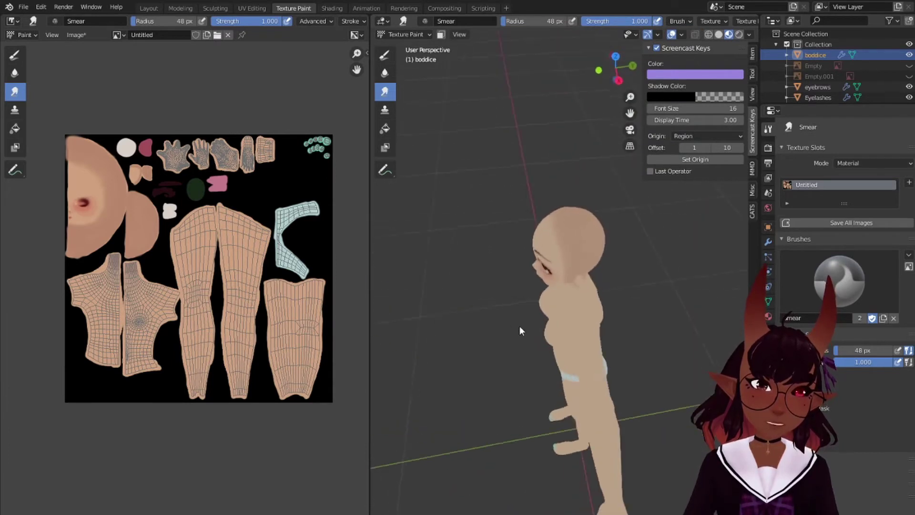
key(KP_1)
scroll(505, 305, up, 2)
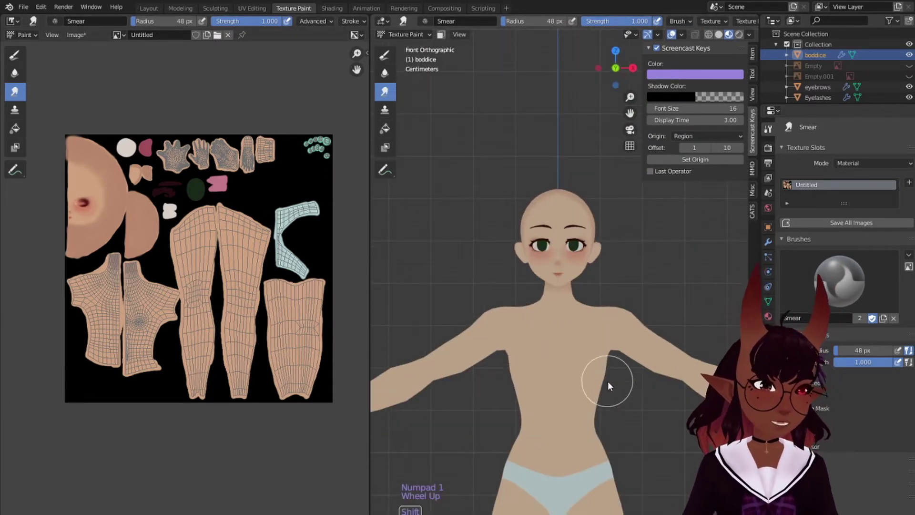
shift+middle_drag(608, 381, 614, 271)
scroll(606, 286, up, 3)
mouse_move(595, 299)
shift+middle_down()
mouse_move(599, 256)
mouse_move(593, 310)
shift+middle_up()
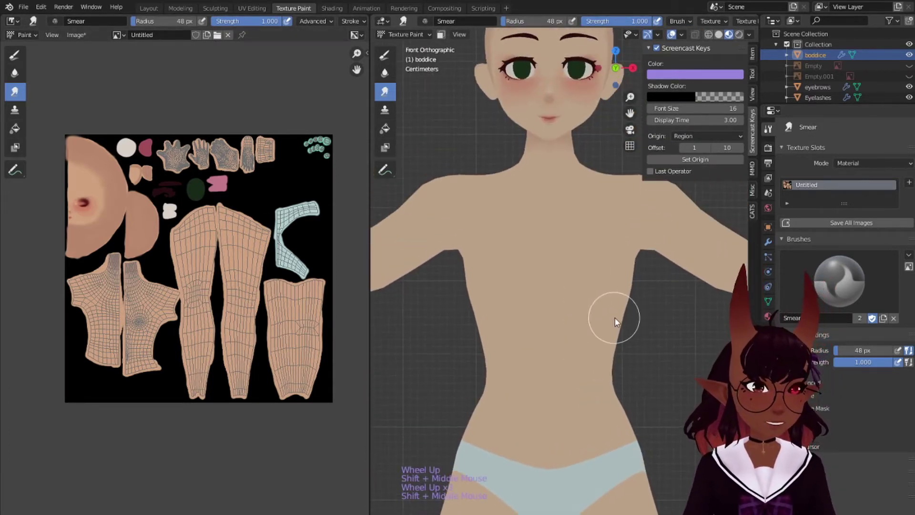
scroll(186, 283, up, 3)
middle_drag(158, 313, 315, 254)
scroll(229, 286, up, 4)
middle_drag(279, 320, 235, 265)
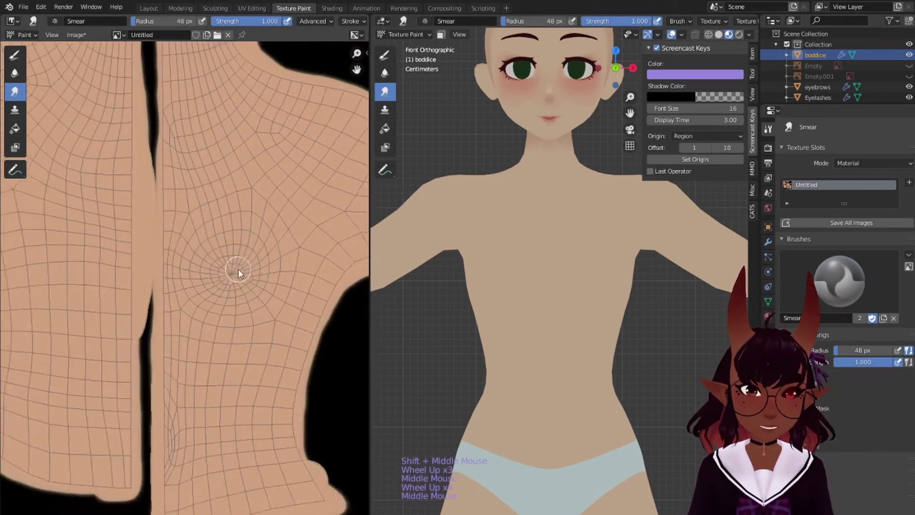
scroll(275, 316, up, 3)
middle_drag(276, 316, 225, 324)
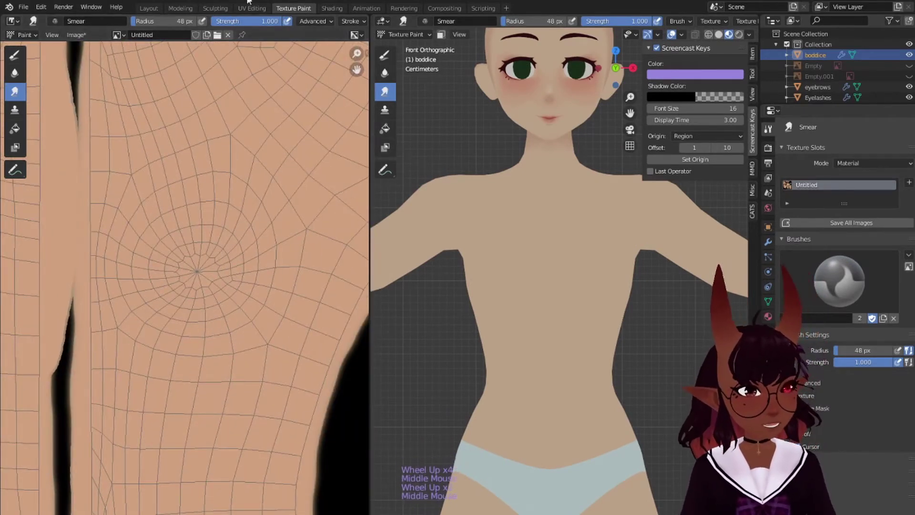
click(14, 54)
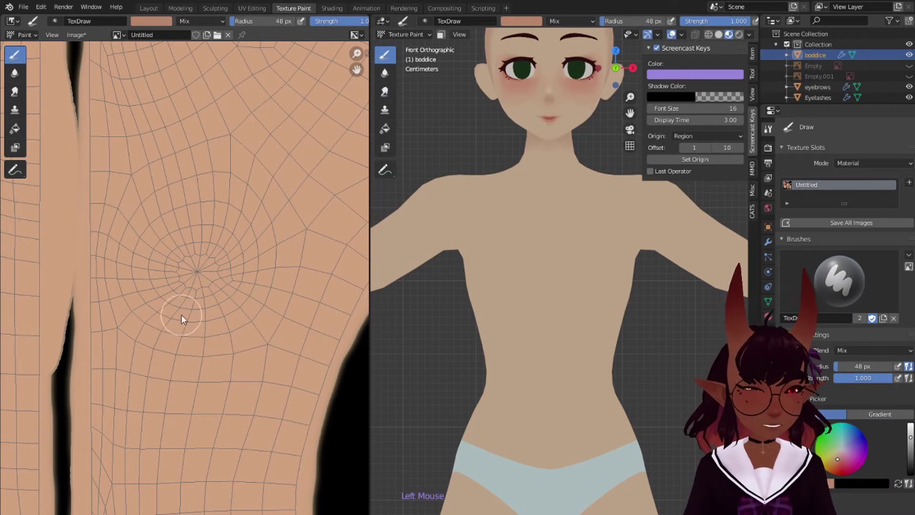
key(bracketright)
key(bracketright)
key(bracketright)
click(123, 295)
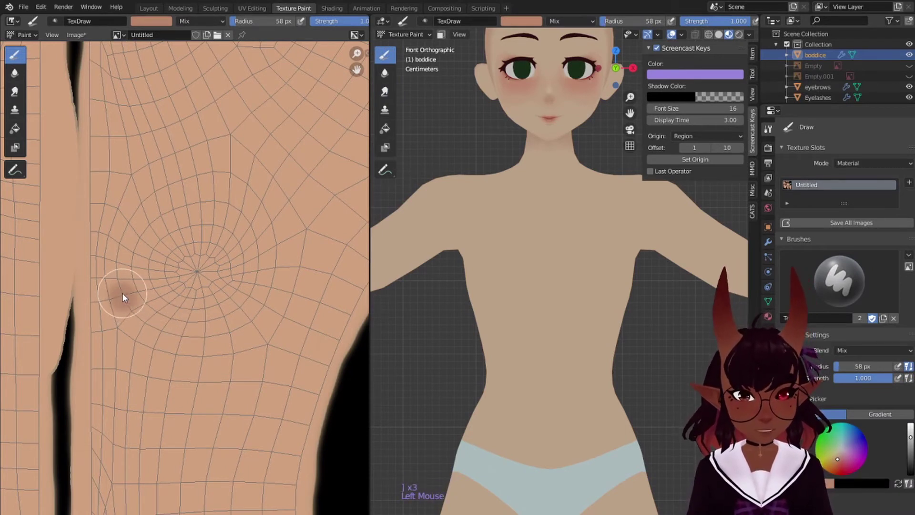
mouse_move(282, 268)
mouse_down()
mouse_move(262, 319)
mouse_move(202, 337)
mouse_up()
mouse_move(133, 315)
mouse_down()
mouse_move(192, 347)
mouse_move(146, 318)
mouse_up()
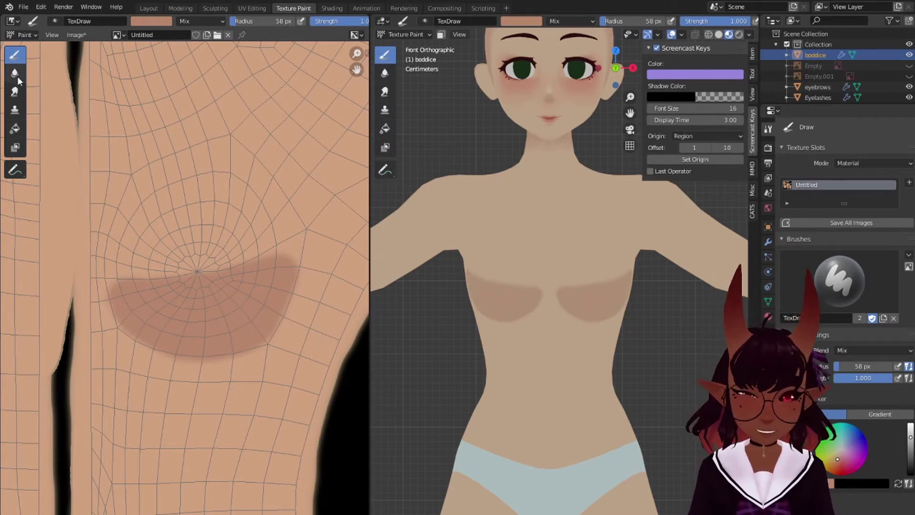
Blend the upper edge of the bust shadow into the lighter skin with the Smear brush, enlarging its radius up to 193 px.
click(14, 91)
key(bracketright)
key(bracketright)
key(bracketright)
key(bracketright)
key(bracketright)
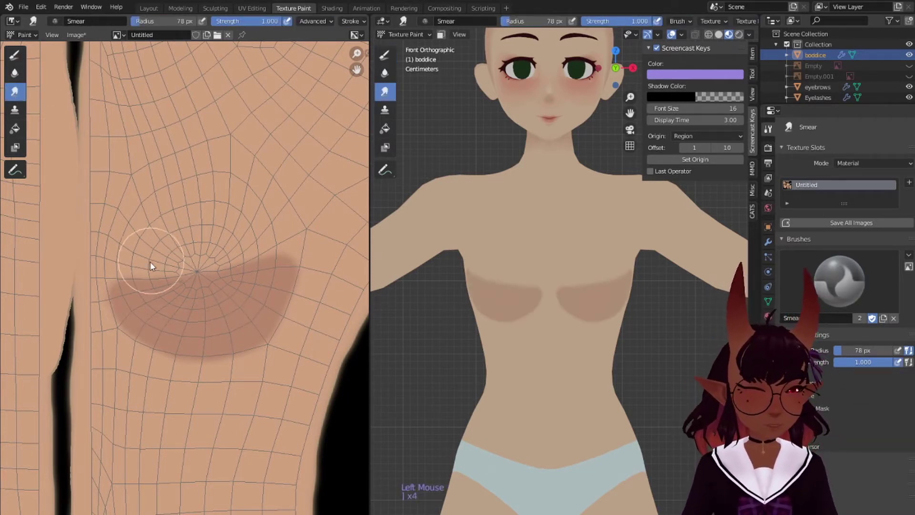
key(bracketright)
key(bracketright)
key(bracketright)
key(bracketright)
key(bracketright)
mouse_move(158, 271)
mouse_down()
mouse_move(135, 296)
mouse_move(127, 293)
mouse_move(190, 279)
mouse_move(200, 288)
mouse_move(263, 255)
mouse_move(283, 265)
mouse_move(240, 266)
mouse_move(268, 240)
mouse_up()
key(bracketright)
key(bracketright)
key(bracketright)
key(bracketright)
key(bracketright)
key(bracketright)
click(266, 257)
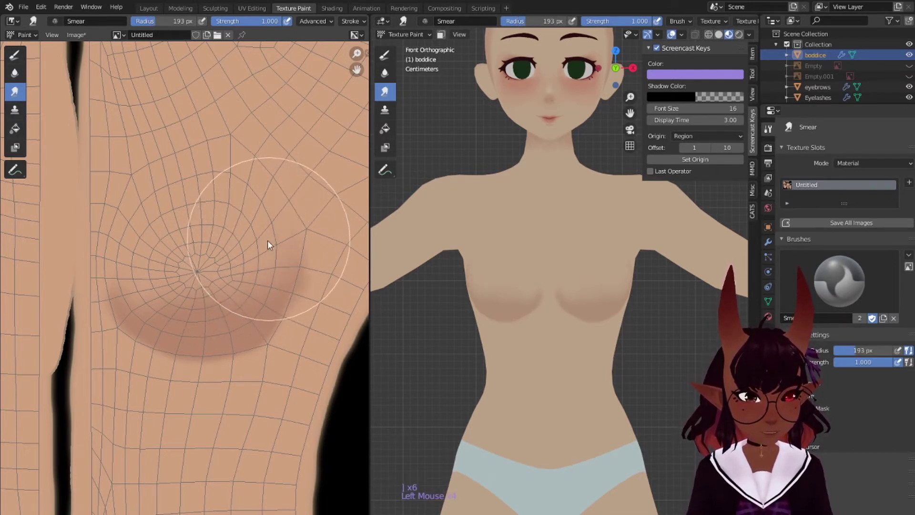
Smear the lower edge of the bust shadow outward along its curve with a radius of 139 px.
key(bracketleft)
key(bracketleft)
key(bracketleft)
key(bracketleft)
key(bracketleft)
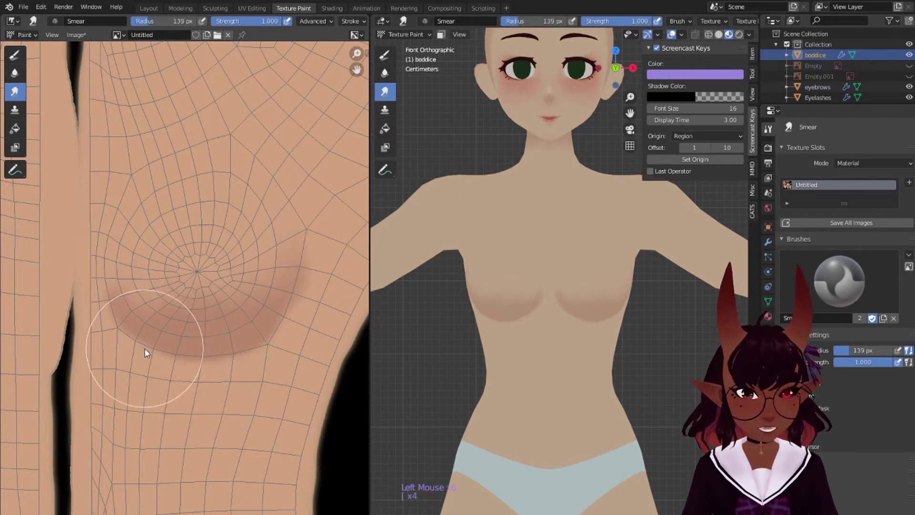
mouse_move(144, 350)
mouse_down()
mouse_move(136, 348)
mouse_move(184, 357)
mouse_move(153, 364)
mouse_move(231, 368)
mouse_move(216, 372)
mouse_move(279, 321)
mouse_move(294, 330)
mouse_move(287, 335)
mouse_move(299, 324)
mouse_move(319, 267)
mouse_move(296, 356)
mouse_move(257, 378)
mouse_move(156, 372)
mouse_move(133, 358)
mouse_move(198, 355)
mouse_move(124, 346)
mouse_move(218, 366)
mouse_move(246, 348)
mouse_up()
Soften the underside and inner corner of the bust shadow with the Smear brush at 188 px radius.
key(bracketright)
key(bracketright)
key(bracketright)
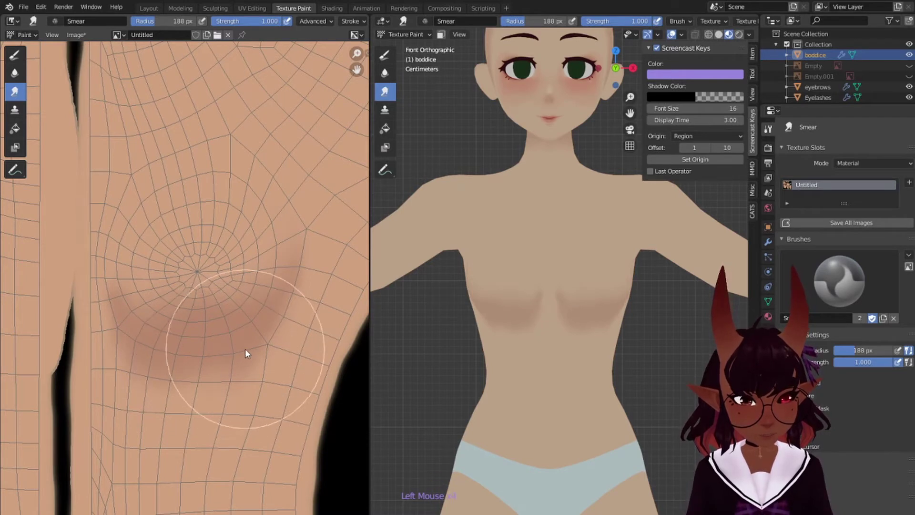
drag(267, 398, 266, 374)
drag(171, 423, 165, 403)
mouse_move(101, 387)
mouse_down()
mouse_move(91, 358)
mouse_move(119, 321)
mouse_move(102, 318)
mouse_move(109, 293)
mouse_up()
Paint the darker skin tone from the underarm down the side of the front torso piece to the hip with the Draw brush at 114 px radius.
key(bracketleft)
key(bracketleft)
key(bracketleft)
key(bracketleft)
key(bracketleft)
key(bracketleft)
key(bracketleft)
key(bracketleft)
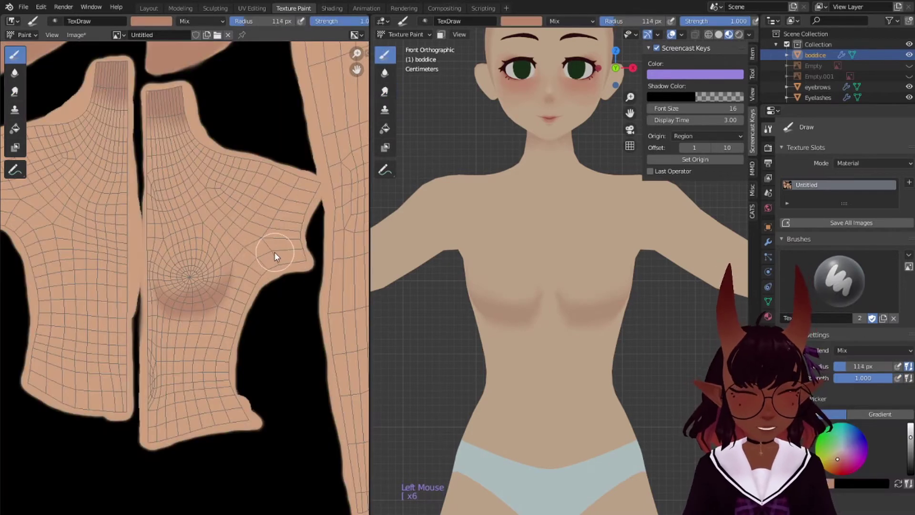
drag(265, 252, 274, 248)
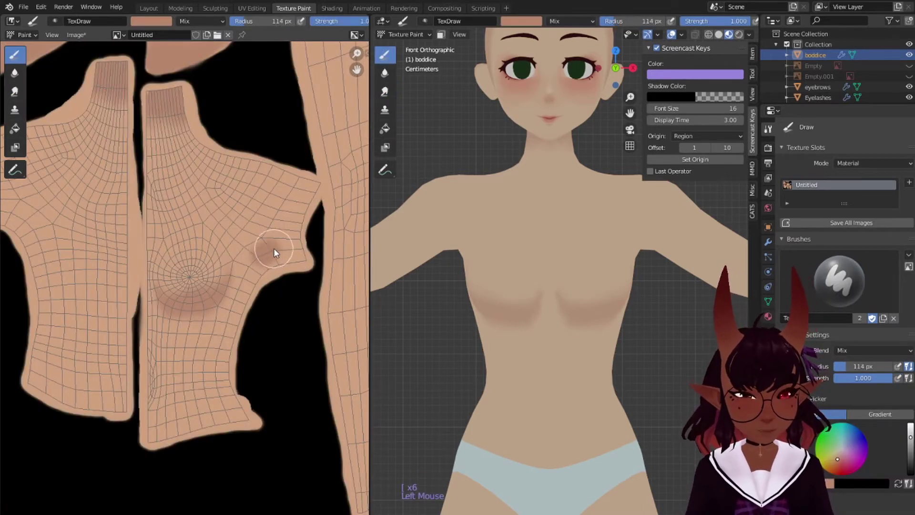
drag(242, 274, 239, 351)
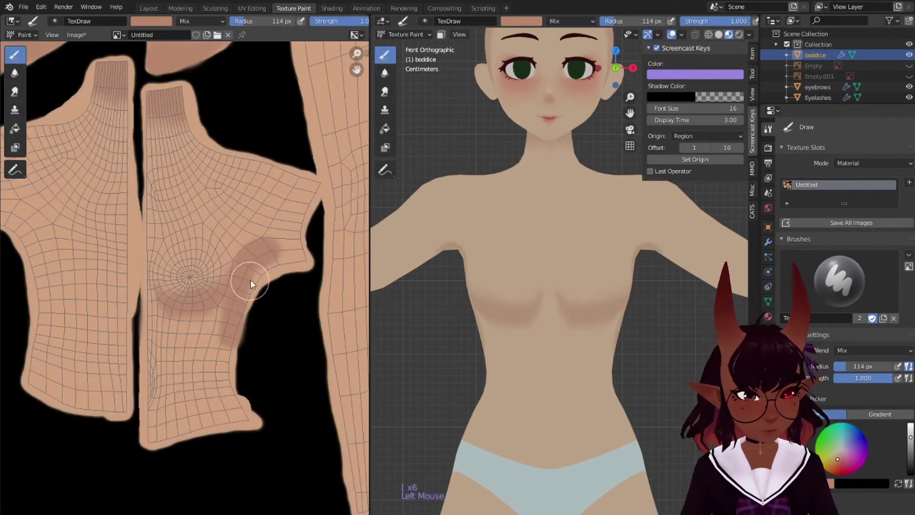
mouse_move(251, 280)
mouse_down()
mouse_move(292, 256)
mouse_move(289, 248)
mouse_move(256, 255)
mouse_up()
mouse_move(244, 273)
mouse_down()
mouse_move(217, 365)
mouse_move(241, 425)
mouse_up()
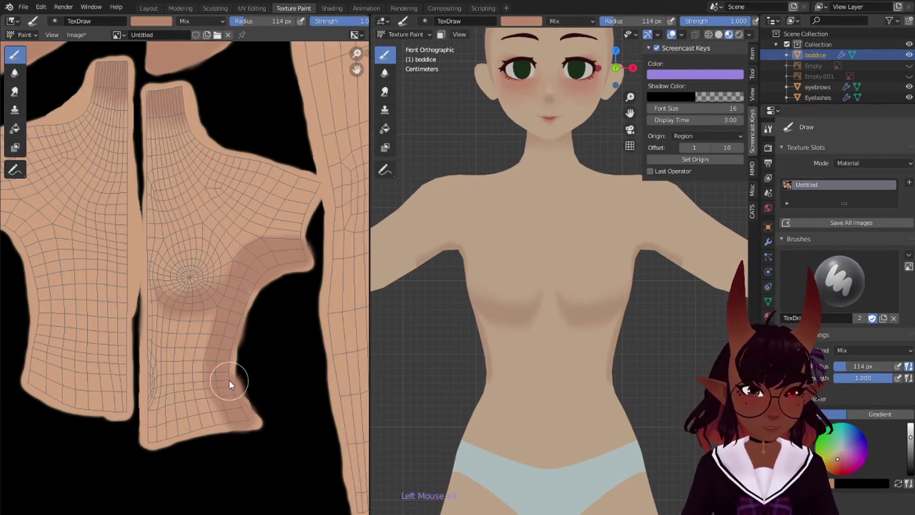
drag(219, 372, 222, 409)
Paint a thin shadow line down the centre of the abdomen and a short curved crease above the hip with a 25 px brush radius.
key(bracketleft)
key(bracketleft)
key(bracketleft)
key(bracketleft)
key(bracketleft)
key(bracketleft)
key(bracketleft)
key(bracketleft)
key(bracketleft)
key(bracketleft)
key(bracketleft)
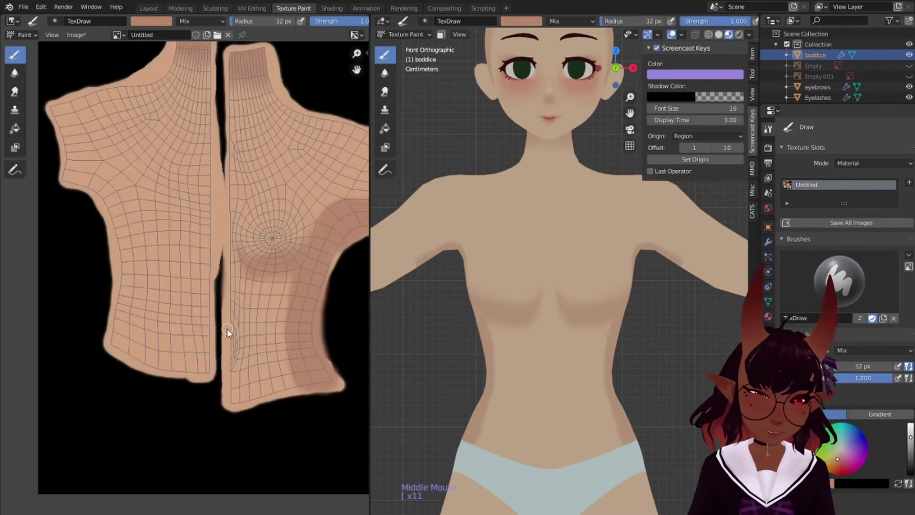
key(bracketleft)
key(bracketleft)
drag(229, 302, 229, 357)
key(ctrl+z)
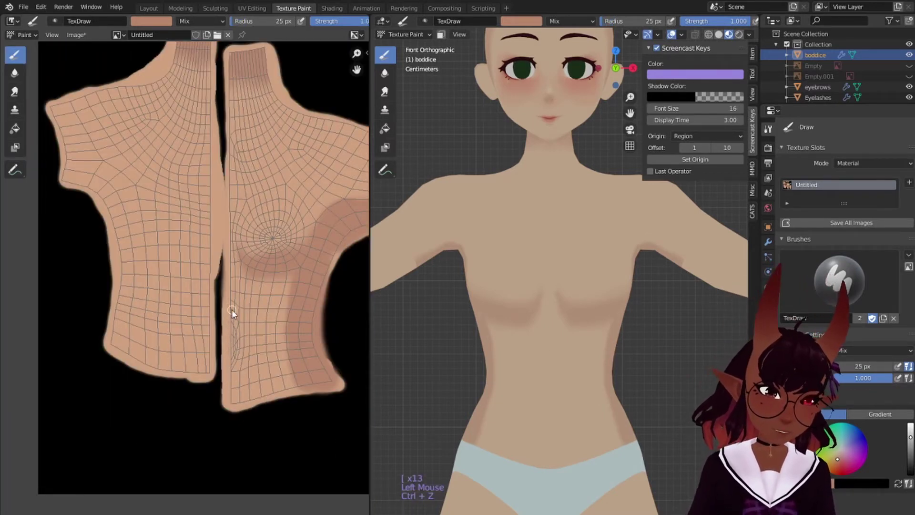
drag(232, 308, 234, 361)
key(ctrl+z)
drag(227, 306, 228, 369)
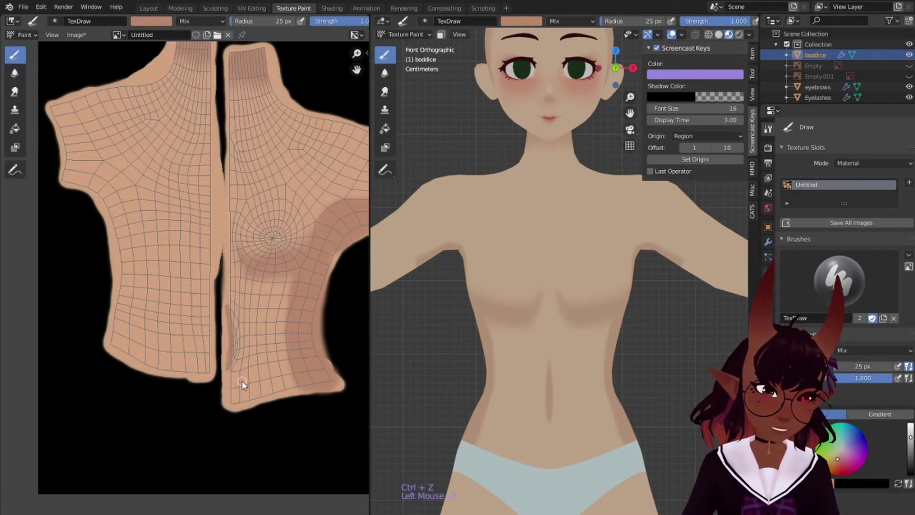
mouse_move(248, 407)
mouse_down()
mouse_move(273, 385)
mouse_move(245, 403)
mouse_move(268, 385)
mouse_move(260, 404)
mouse_up()
key(ctrl+z)
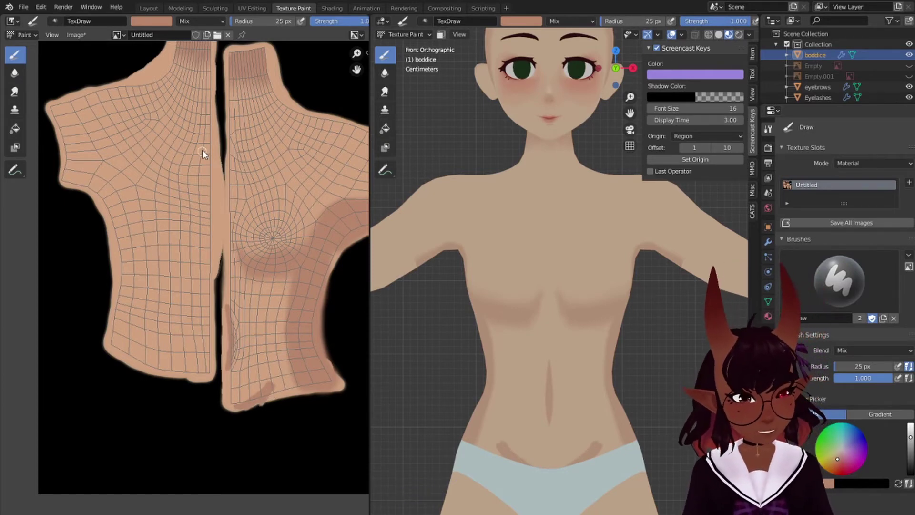
scroll(186, 162, down, 1)
scroll(224, 246, up, 4)
middle_drag(265, 171, 209, 344)
scroll(209, 344, down, 1)
middle_drag(225, 301, 154, 316)
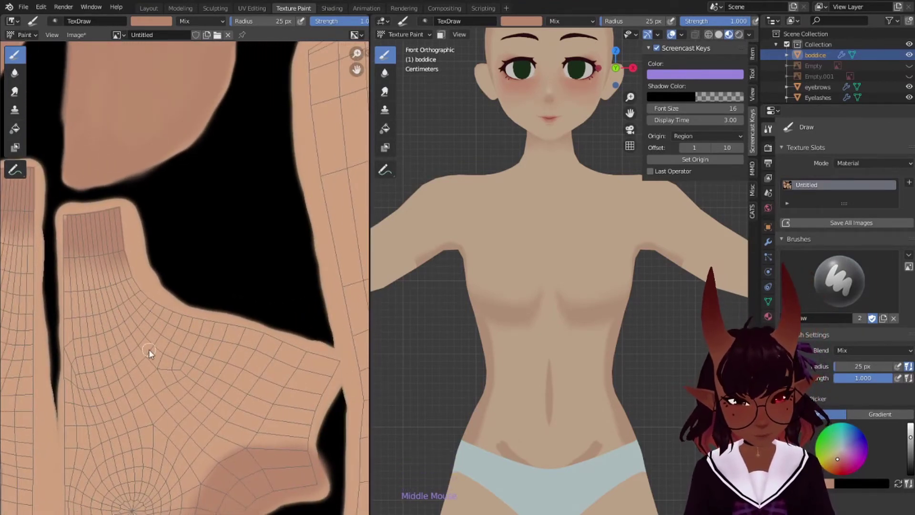
drag(115, 352, 181, 347)
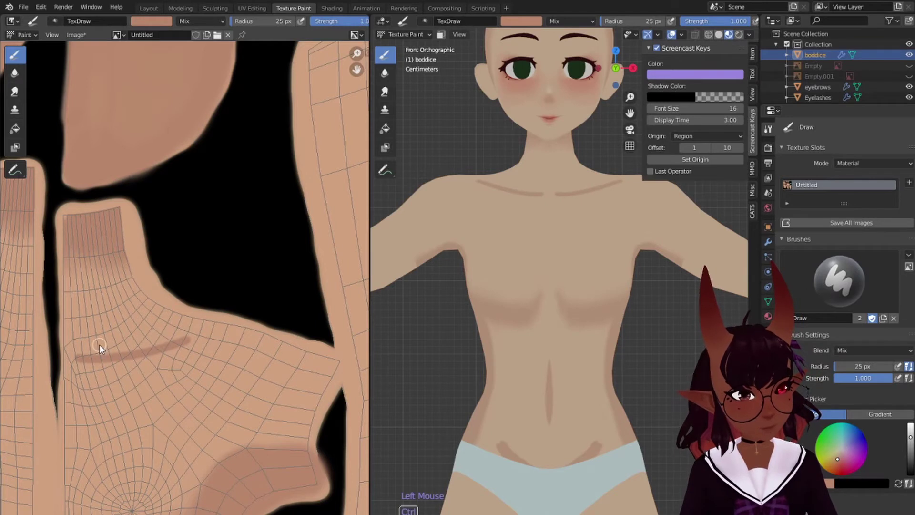
key(ctrl+z)
drag(72, 362, 183, 329)
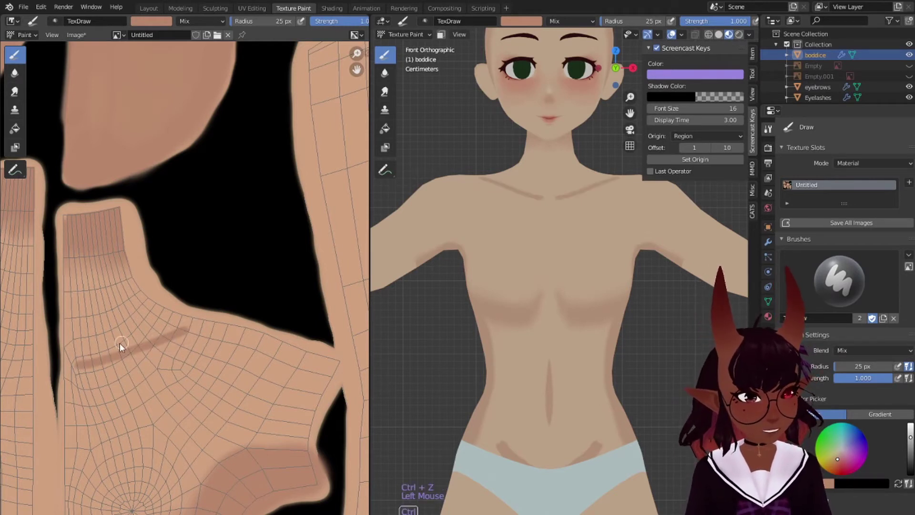
key(ctrl+z)
drag(73, 361, 217, 317)
key(ctrl+z)
key(ctrl+z)
key(ctrl+z)
drag(79, 356, 198, 318)
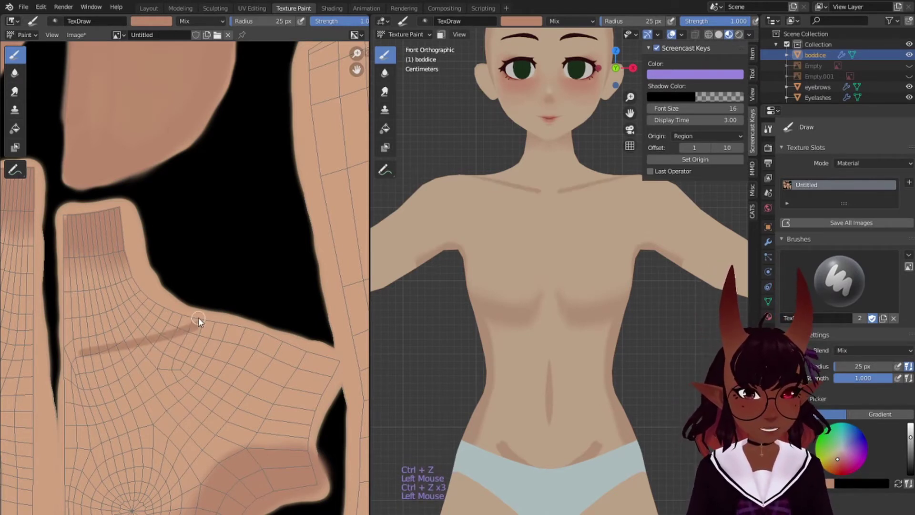
key(ctrl+z)
drag(71, 353, 198, 326)
key(ctrl+z)
Paint a thin, slightly slanted collarbone line with a short hook at its inner end on the front torso piece.
drag(78, 357, 187, 337)
drag(79, 368, 91, 357)
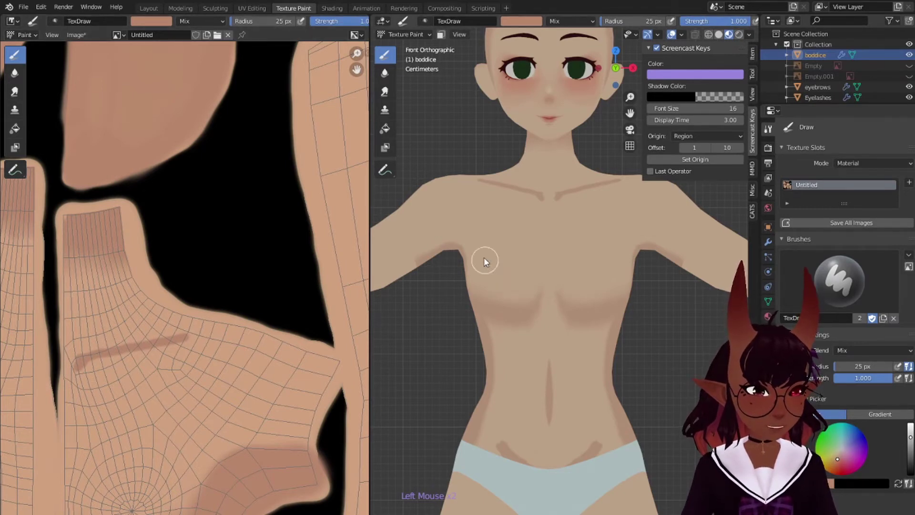
Paint the darker skin tone from the underarm down the side of the back torso piece to the waist at 53 px radius.
scroll(484, 256, down, 3)
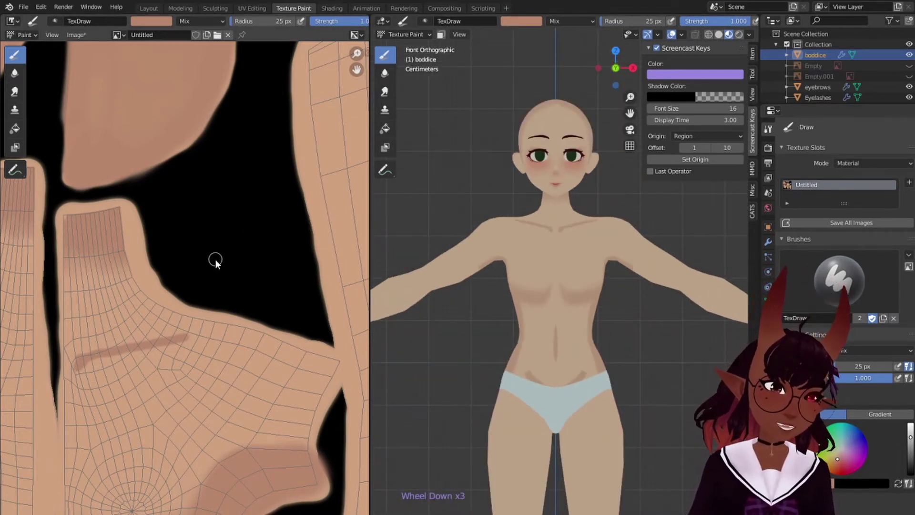
middle_drag(214, 259, 256, 232)
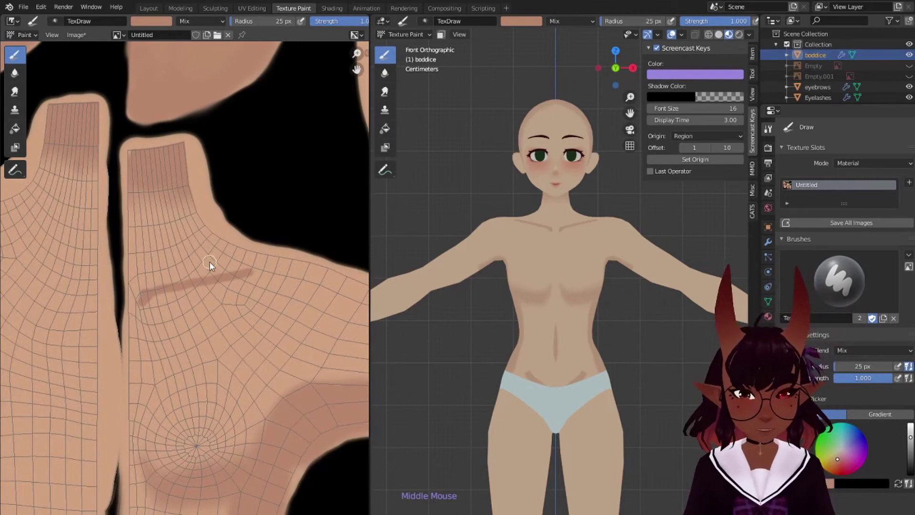
middle_drag(210, 262, 262, 214)
scroll(253, 219, down, 2)
scroll(211, 228, up, 1)
scroll(205, 219, down, 1)
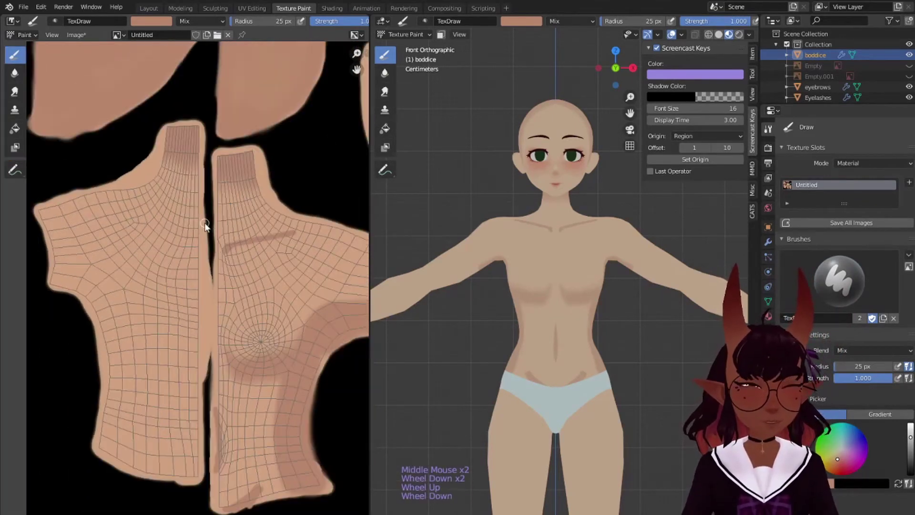
middle_drag(205, 220, 189, 210)
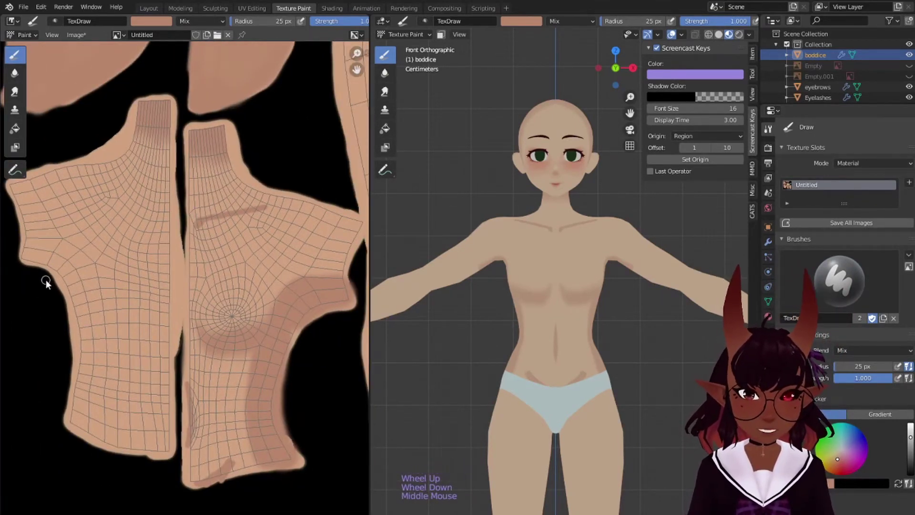
key(bracketright)
key(bracketright)
key(bracketright)
key(bracketright)
key(bracketright)
key(bracketright)
key(bracketright)
key(bracketright)
mouse_move(26, 256)
mouse_down()
mouse_move(49, 264)
mouse_move(61, 246)
mouse_move(95, 314)
mouse_up()
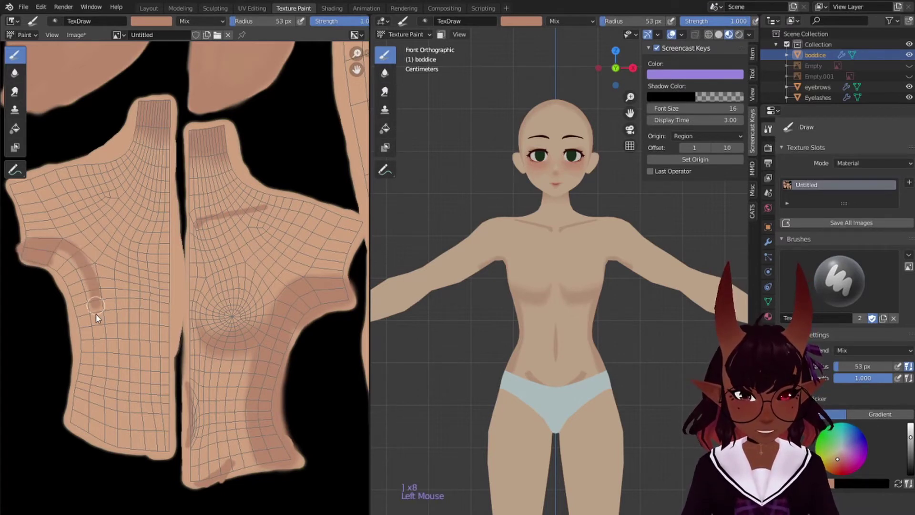
drag(55, 256, 78, 299)
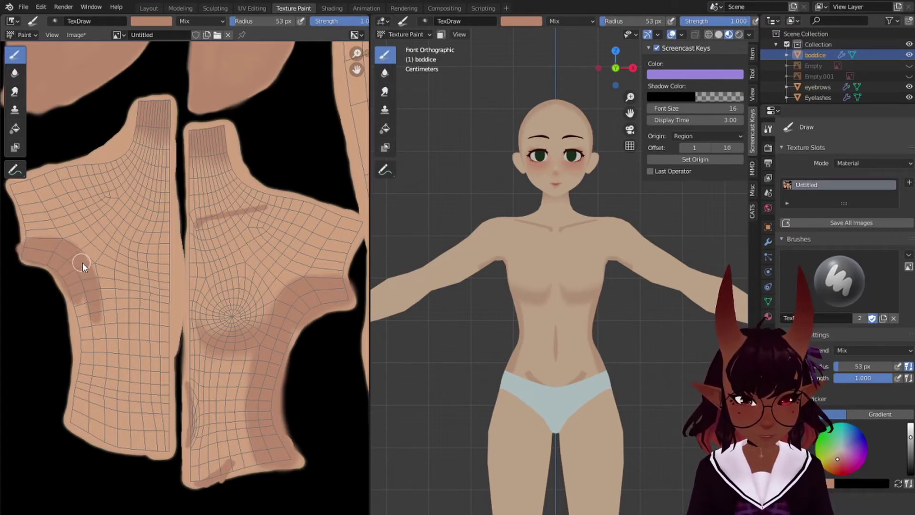
mouse_move(82, 262)
mouse_down()
mouse_move(96, 290)
mouse_move(84, 379)
mouse_move(93, 436)
mouse_move(96, 393)
mouse_move(97, 433)
mouse_move(86, 385)
mouse_move(96, 440)
mouse_up()
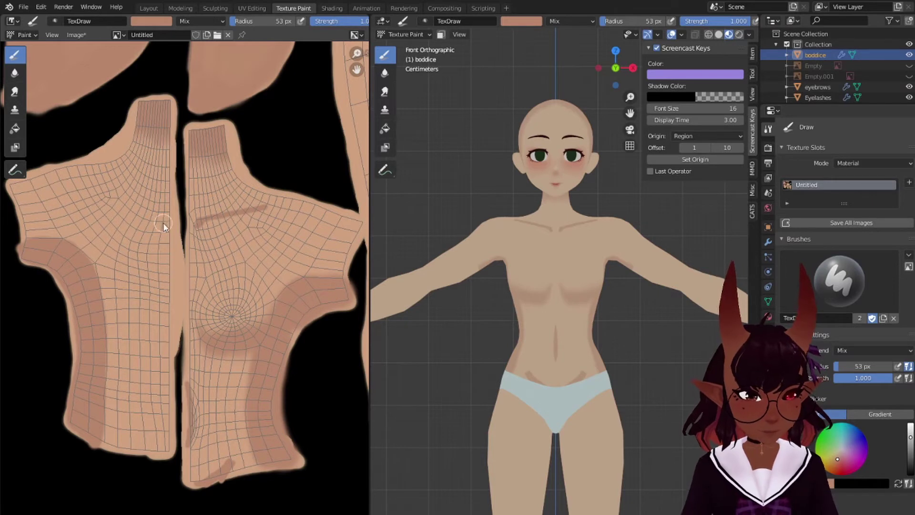
Paint a short slanted shoulder-blade shadow and a thin spine shadow along the lower centre edge of the back torso piece.
mouse_move(95, 286)
mouse_down()
mouse_move(124, 319)
mouse_move(116, 321)
mouse_up()
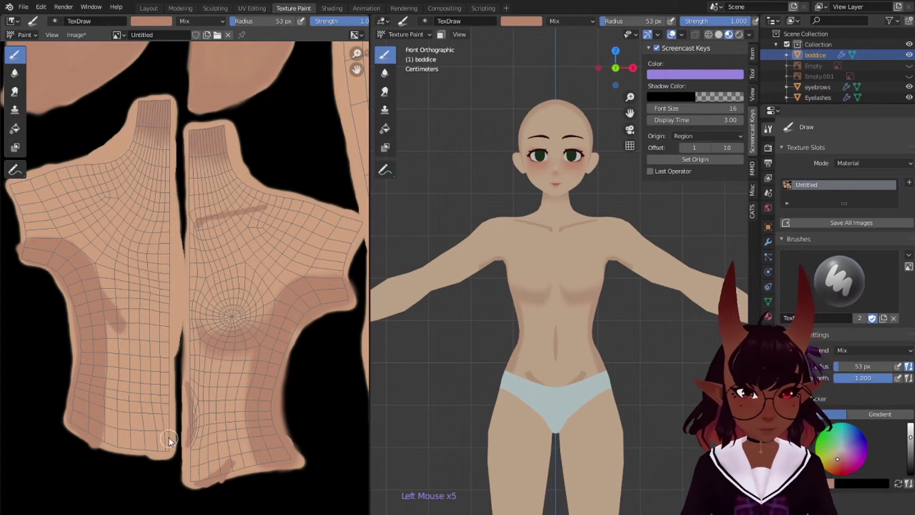
drag(168, 456, 172, 380)
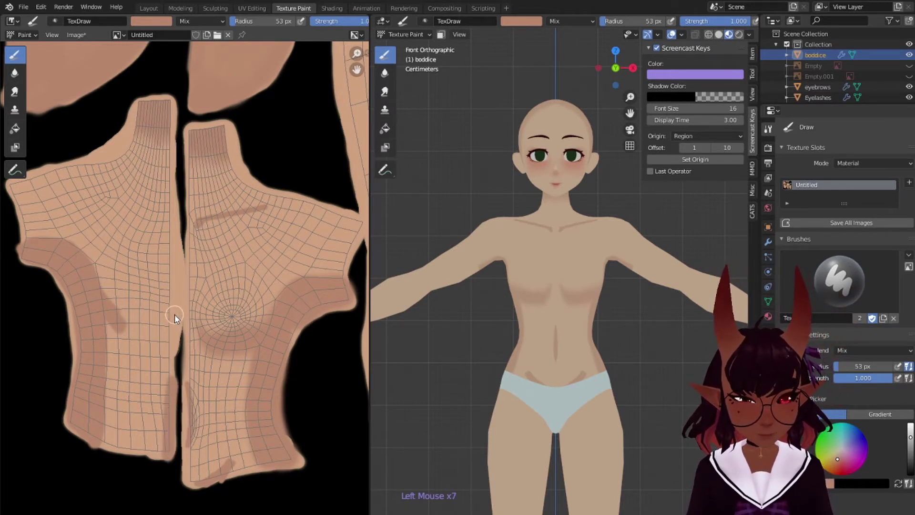
Blend the inner edge of the side shadow on the front torso piece from underarm to hip with a large Smear brush.
click(15, 91)
key(bracketright)
key(bracketright)
key(bracketright)
key(bracketright)
key(bracketright)
key(bracketright)
key(bracketright)
key(bracketright)
key(bracketright)
key(bracketright)
key(bracketright)
key(bracketright)
key(bracketright)
key(bracketright)
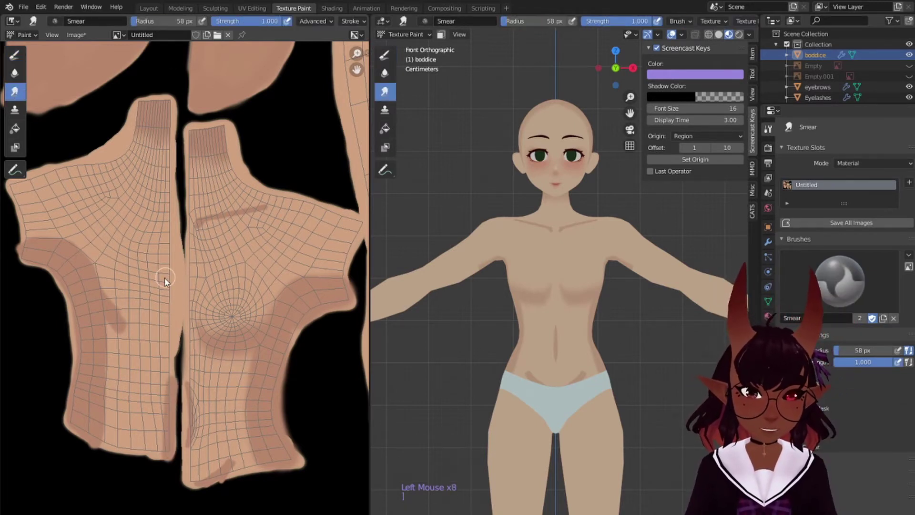
key(bracketleft)
key(bracketleft)
key(bracketleft)
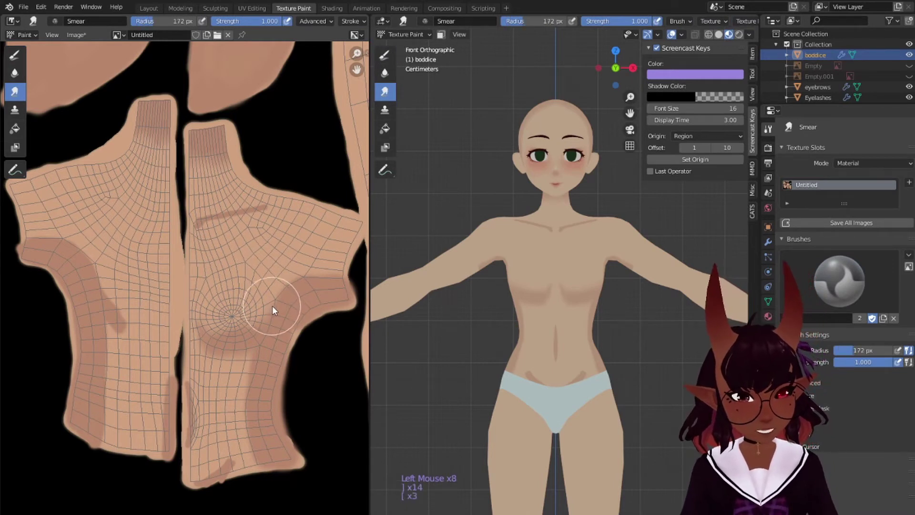
key(bracketright)
mouse_move(273, 304)
mouse_down()
mouse_move(294, 279)
mouse_move(296, 289)
mouse_move(276, 302)
mouse_move(322, 273)
mouse_move(251, 363)
mouse_move(239, 402)
mouse_move(257, 456)
mouse_up()
Soften the short hip crease on the front torso piece with the Smear brush, first at 110 px radius and then with a larger one.
key(bracketleft)
key(bracketleft)
key(bracketleft)
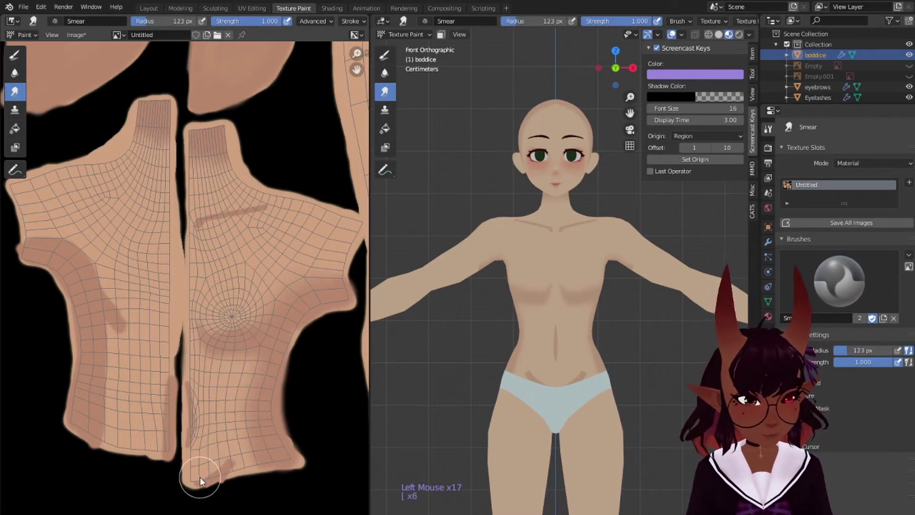
key(bracketleft)
key(bracketleft)
key(bracketleft)
key(bracketleft)
click(208, 473)
drag(208, 472, 226, 459)
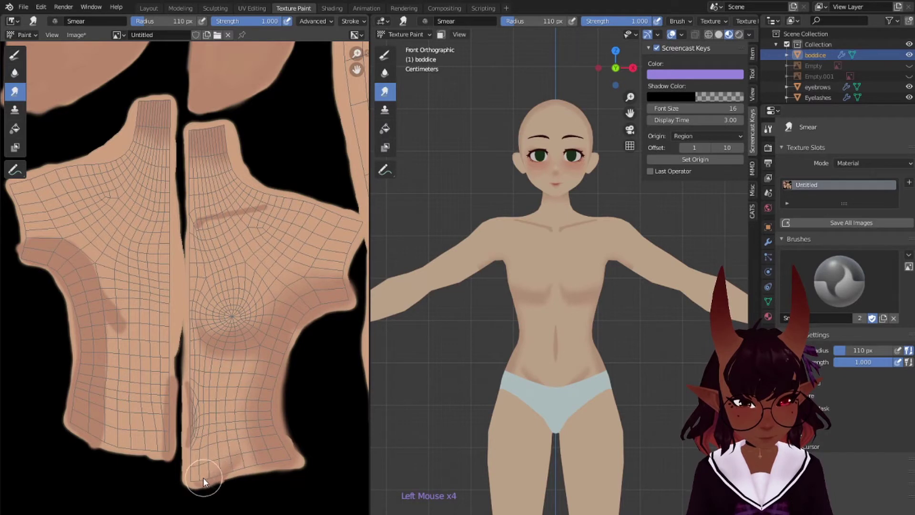
key(bracketright)
key(bracketright)
key(bracketright)
key(bracketright)
key(bracketright)
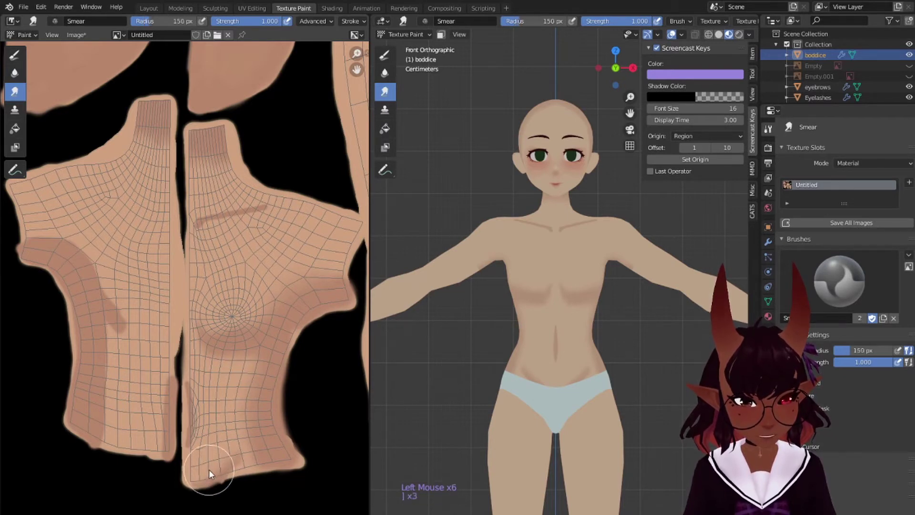
click(209, 470)
drag(209, 471, 222, 462)
Smear the shadow line down the centre of the abdomen at 165 px radius to soften it.
key(bracketleft)
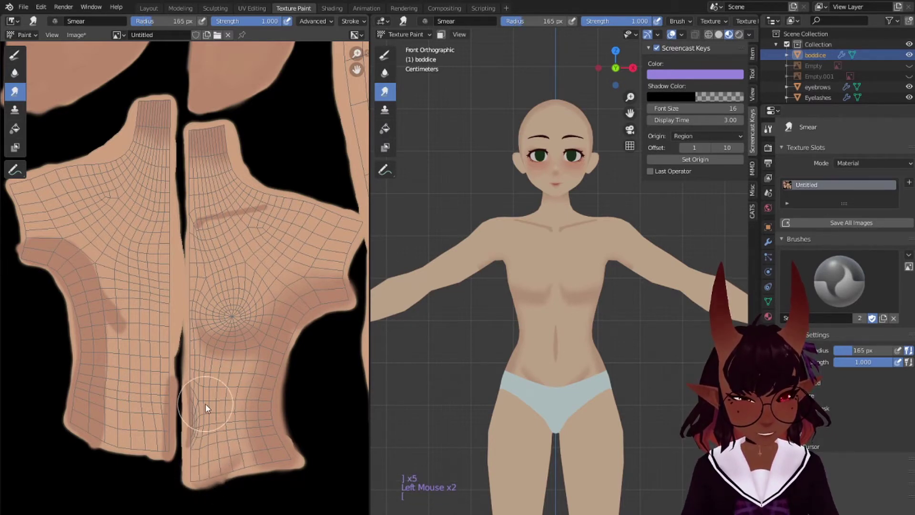
drag(199, 393, 203, 423)
mouse_move(207, 431)
mouse_down()
mouse_move(196, 442)
mouse_move(193, 380)
mouse_move(201, 392)
mouse_up()
Smear the hook at the inner end of the collarbone line with a 39 px brush radius.
scroll(240, 290, up, 3)
middle_drag(279, 189, 216, 304)
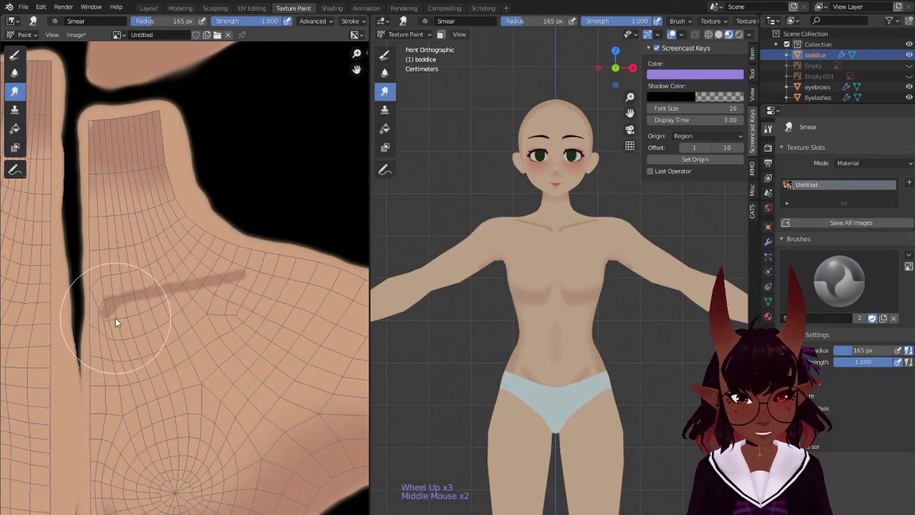
key(bracketleft)
key(bracketleft)
key(bracketleft)
key(bracketleft)
key(bracketleft)
key(bracketleft)
key(bracketleft)
key(bracketleft)
key(bracketleft)
key(bracketleft)
key(bracketleft)
key(bracketleft)
key(bracketleft)
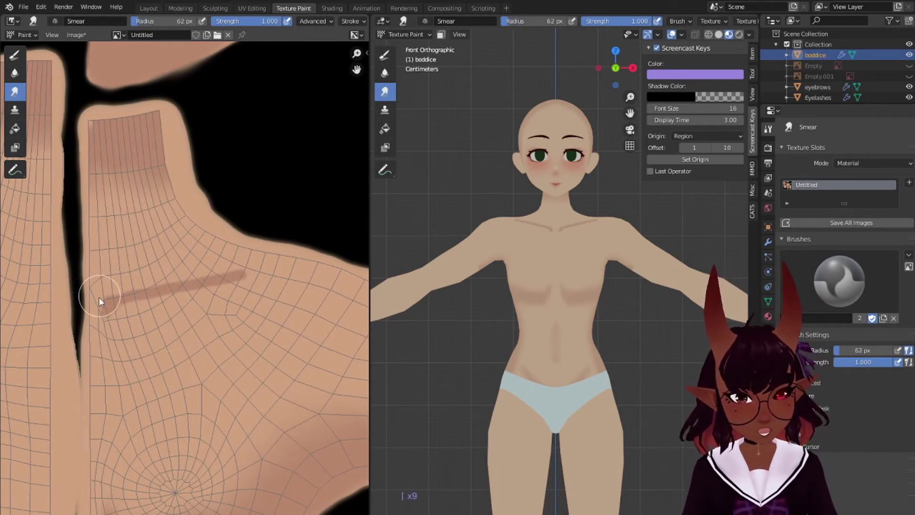
click(100, 312)
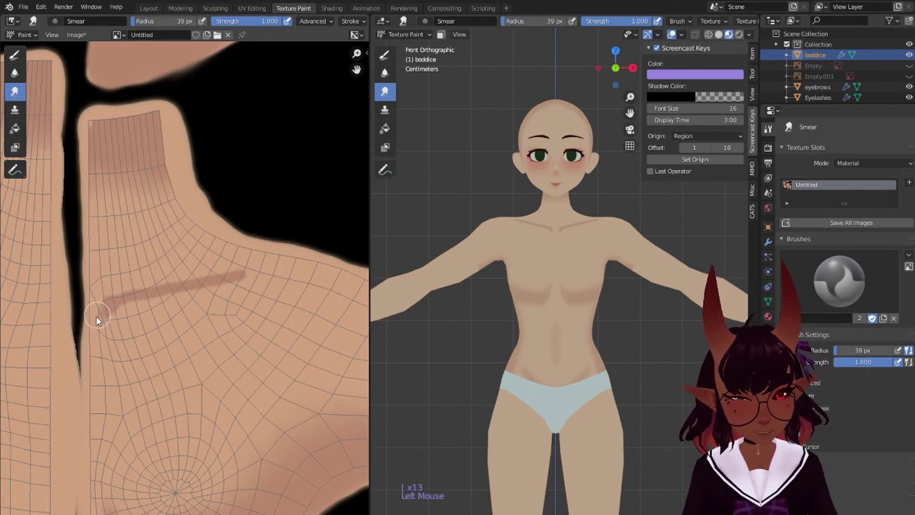
drag(98, 310, 102, 303)
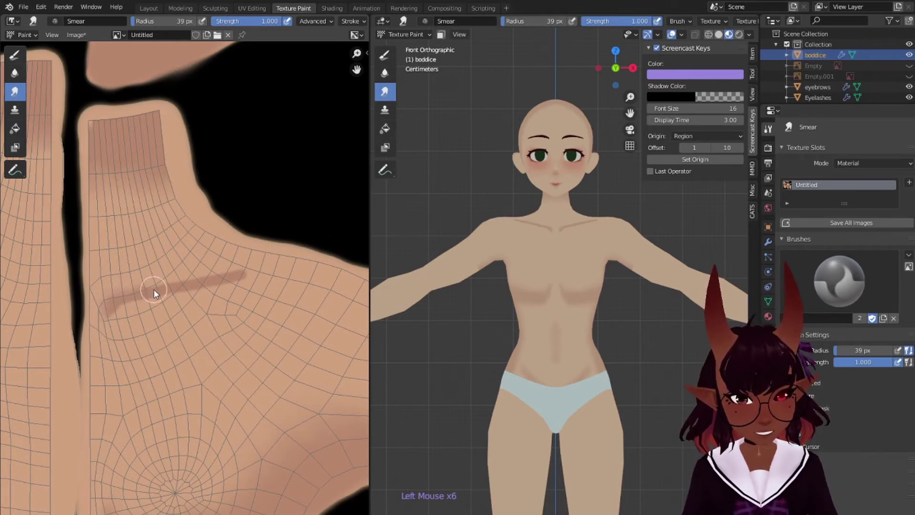
Soften the collarbone line along its whole length with the Smear brush, enlarging its radius up to 141 px.
key(bracketright)
key(bracketright)
key(bracketright)
key(bracketright)
key(bracketright)
key(bracketright)
key(bracketright)
key(bracketright)
key(bracketright)
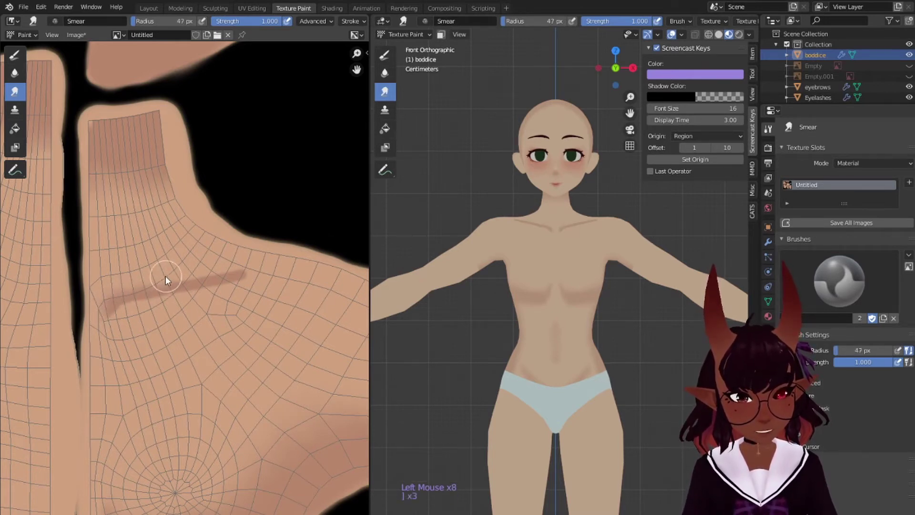
click(128, 288)
mouse_move(137, 288)
mouse_down()
mouse_move(239, 265)
mouse_move(201, 272)
mouse_move(236, 281)
mouse_move(122, 306)
mouse_move(254, 270)
mouse_up()
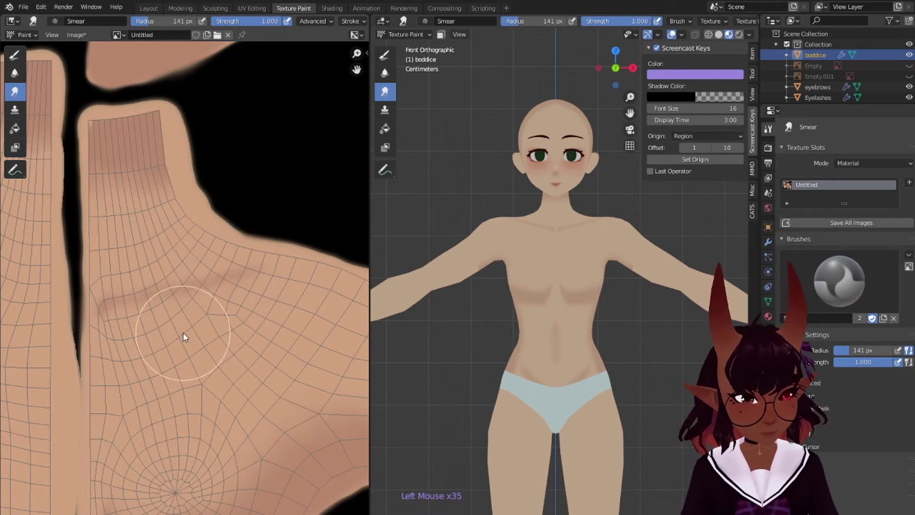
Switch to the Draw brush, sample the base skin tone below the collarbone, and reduce the brush radius to 31 px.
click(14, 54)
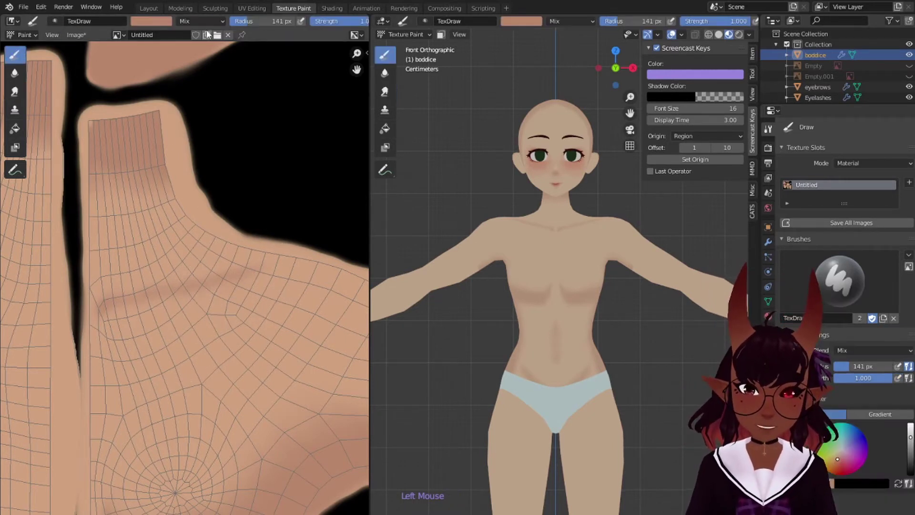
click(153, 21)
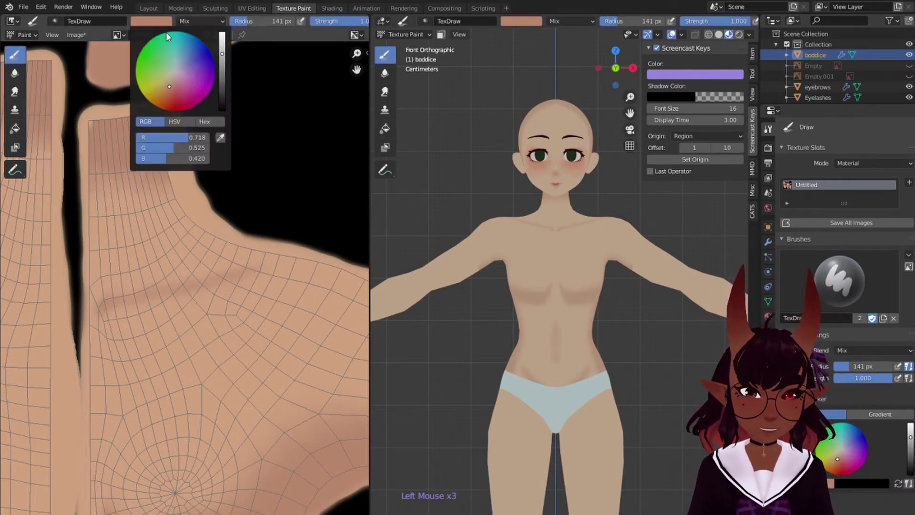
click(222, 138)
click(153, 333)
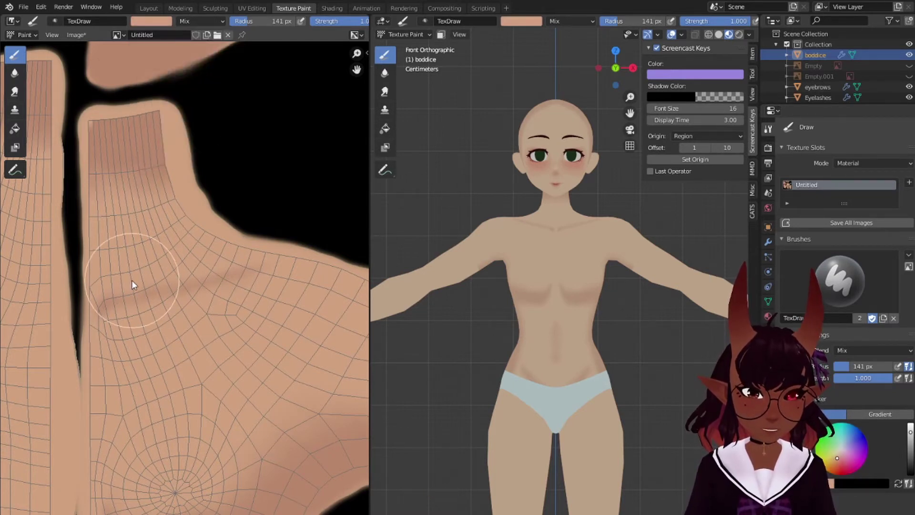
key(bracketleft)
key(bracketleft)
key(bracketleft)
key(bracketleft)
key(bracketleft)
key(bracketleft)
key(bracketleft)
key(bracketleft)
key(bracketleft)
key(bracketleft)
key(bracketleft)
key(bracketleft)
key(bracketleft)
key(bracketleft)
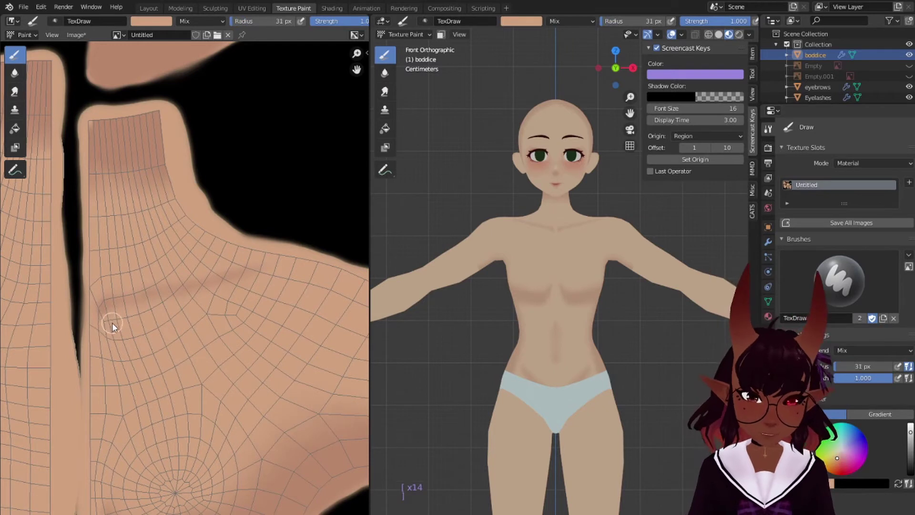
Try to trim the collarbone shadow with base-tone strokes along its lower edge, and undo the last stroke.
click(109, 327)
drag(109, 327, 233, 286)
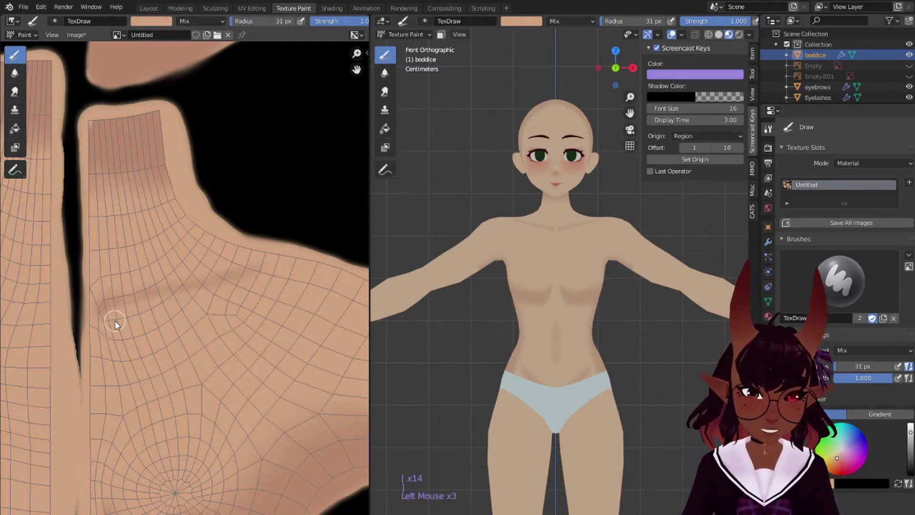
drag(113, 311, 228, 279)
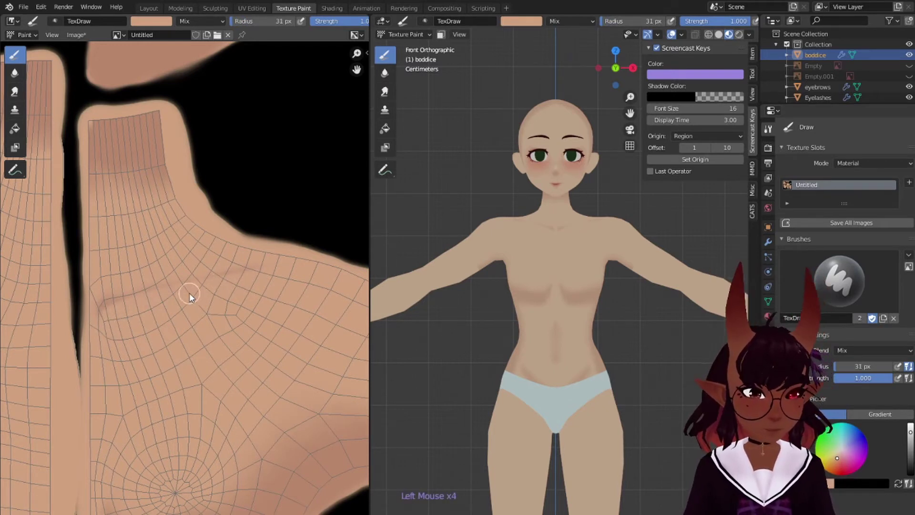
key(ctrl+z)
Paint the base skin tone along the lower edge of the collarbone shadow to thin it into a finer line.
click(110, 316)
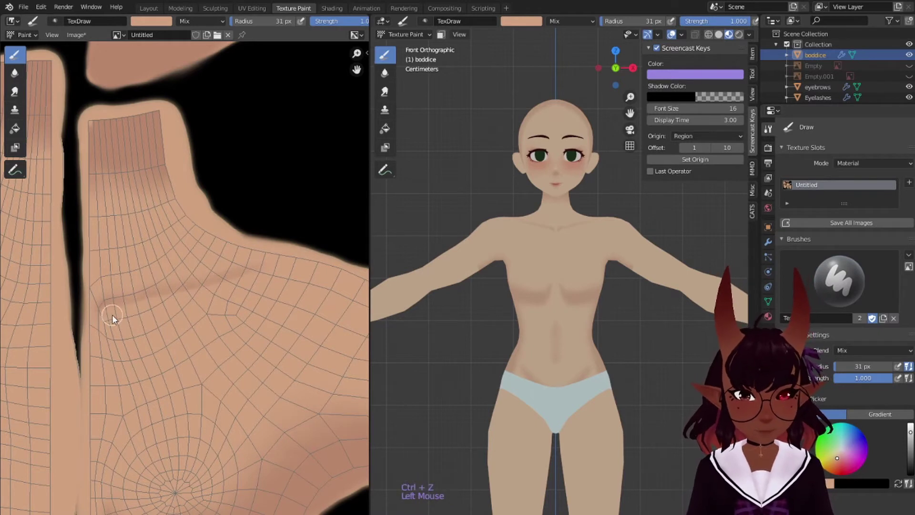
drag(113, 315, 273, 265)
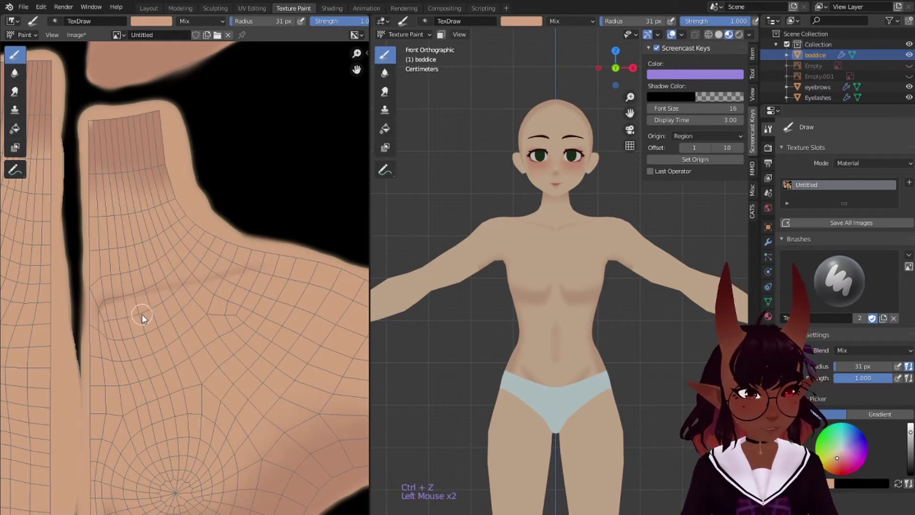
drag(155, 304, 265, 263)
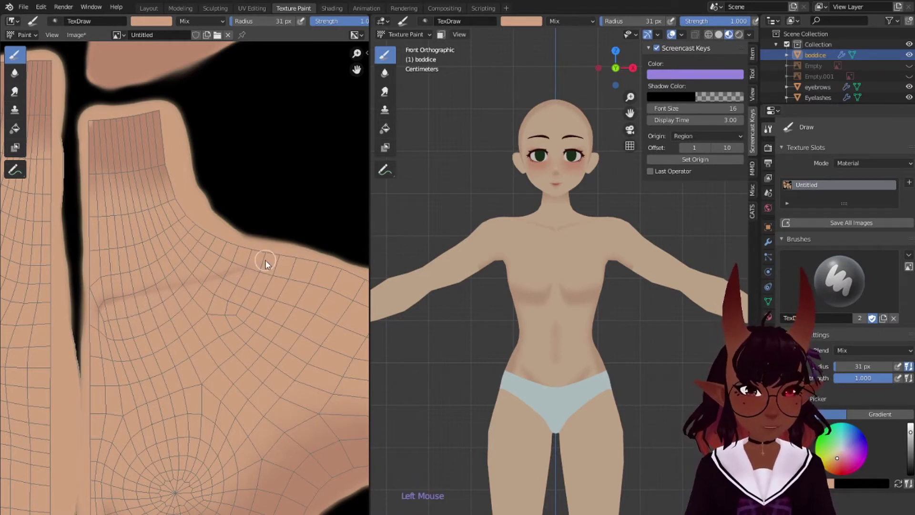
Blend the darker shading along the armhole and outer side of the back piece with the Smear brush, enlarging its radius to 186 px.
scroll(253, 261, down, 3)
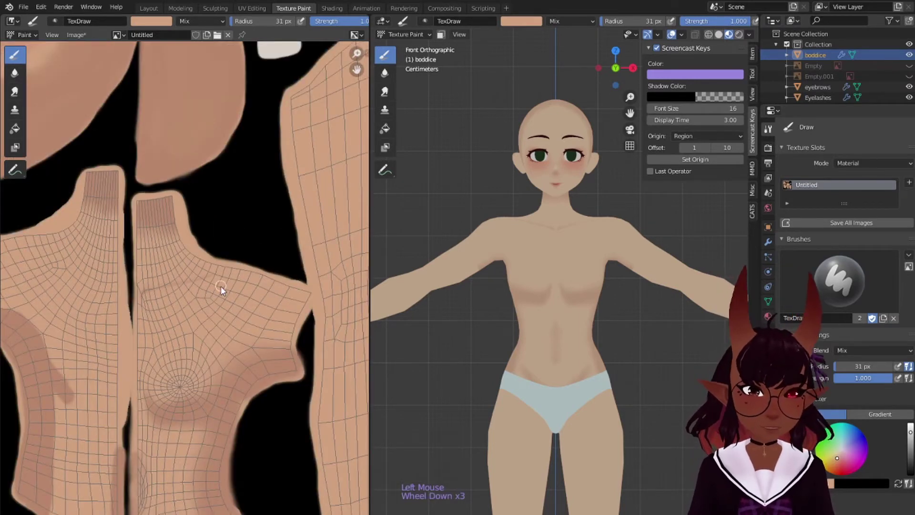
mouse_move(220, 286)
middle_down()
mouse_move(196, 290)
mouse_move(231, 257)
mouse_move(267, 247)
middle_up()
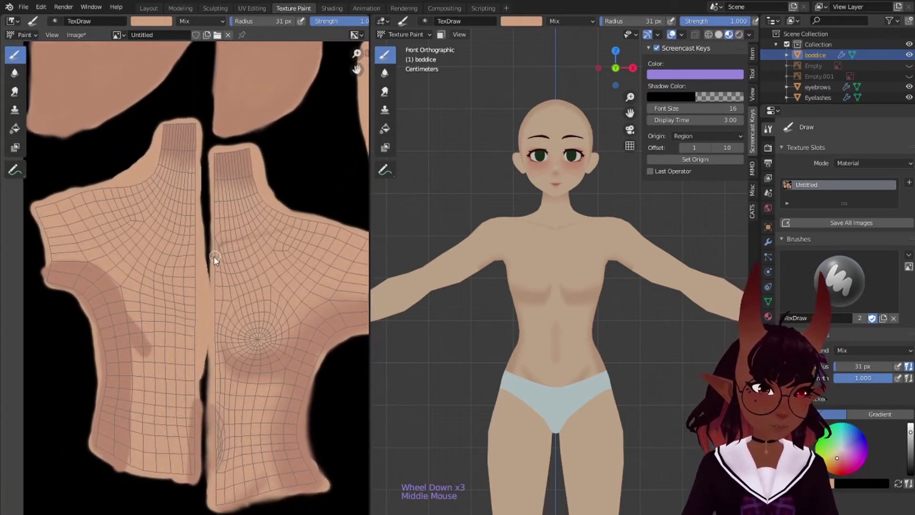
middle_drag(198, 269, 174, 267)
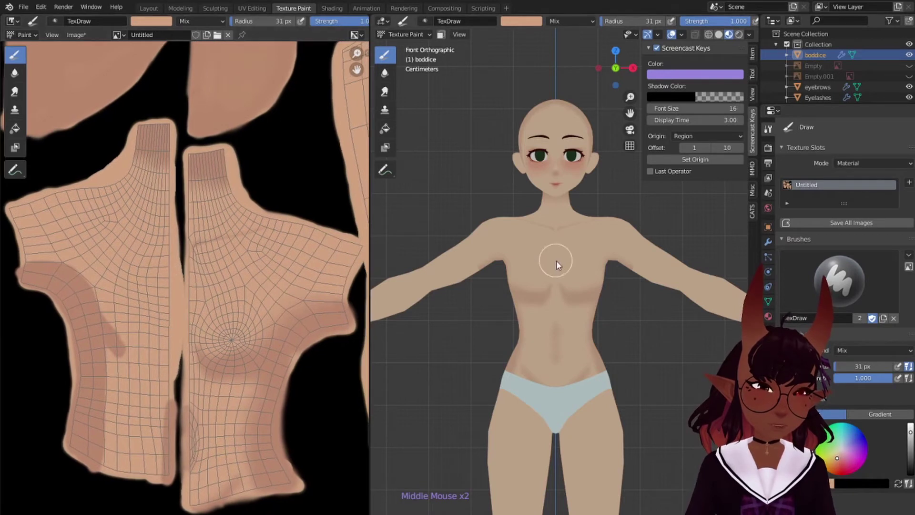
middle_drag(556, 260, 431, 261)
middle_drag(164, 322, 204, 309)
click(15, 91)
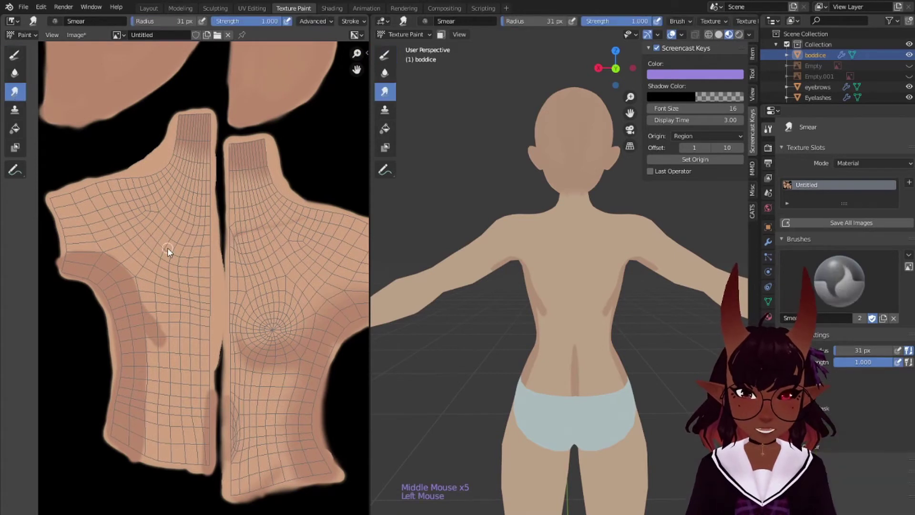
key(bracketright)
key(bracketright)
key(bracketright)
key(bracketright)
key(bracketright)
key(bracketright)
key(bracketright)
key(bracketright)
key(bracketright)
key(bracketright)
key(bracketright)
key(bracketright)
key(bracketright)
click(86, 257)
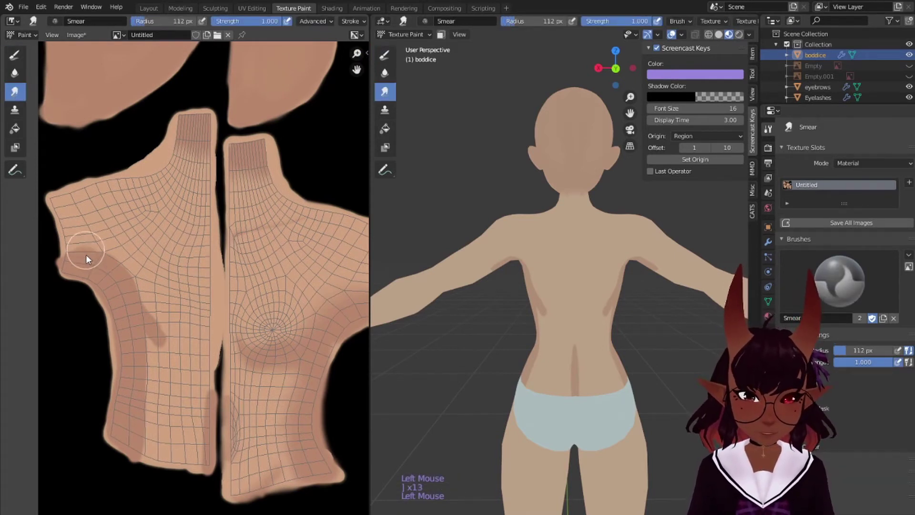
key(bracketright)
key(bracketright)
key(bracketright)
key(bracketright)
key(bracketright)
click(110, 258)
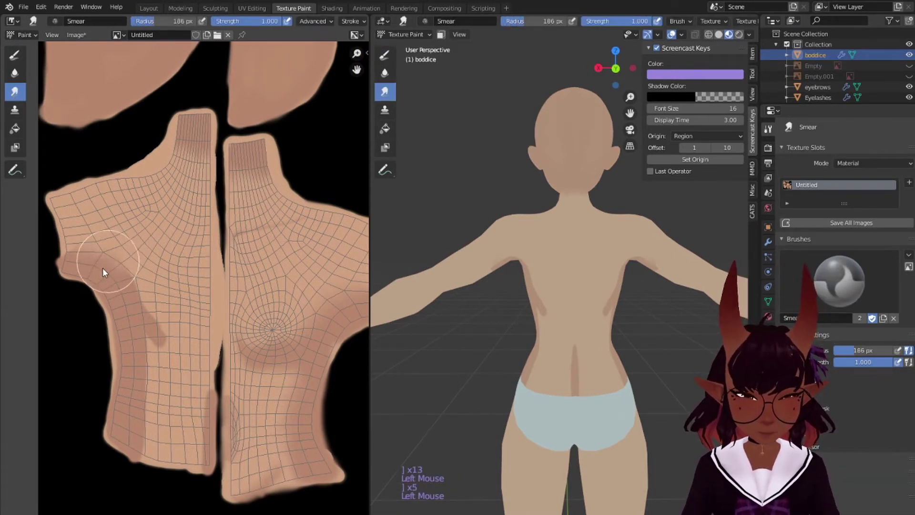
mouse_move(102, 268)
mouse_down()
mouse_move(118, 262)
mouse_move(146, 278)
mouse_move(150, 291)
mouse_move(137, 279)
mouse_move(171, 330)
mouse_move(141, 295)
mouse_move(140, 375)
mouse_move(149, 365)
mouse_move(208, 405)
mouse_move(208, 397)
mouse_move(187, 472)
mouse_up()
key(bracketleft)
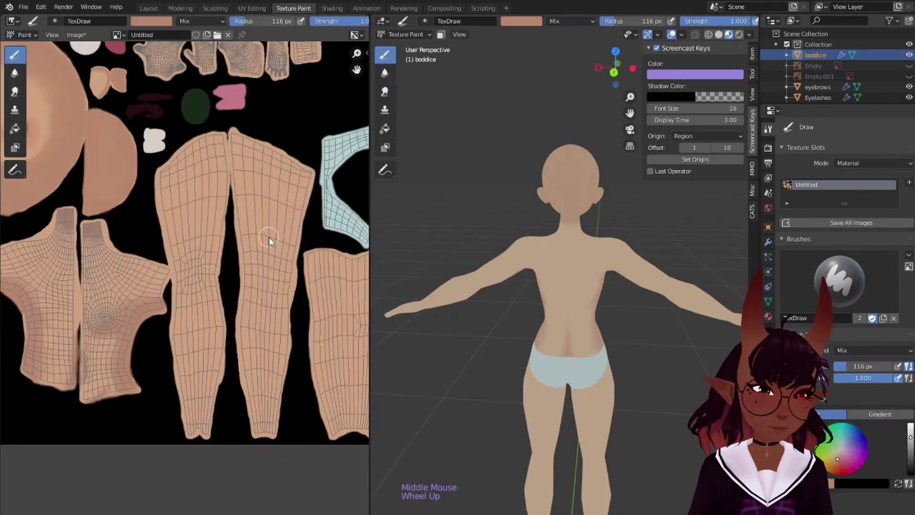
Reduce the Draw brush radius to 18 px and paint darker shading on the front underside of the upper arm, from armpit to elbow.
scroll(269, 237, up, 2)
middle_drag(269, 237, 210, 216)
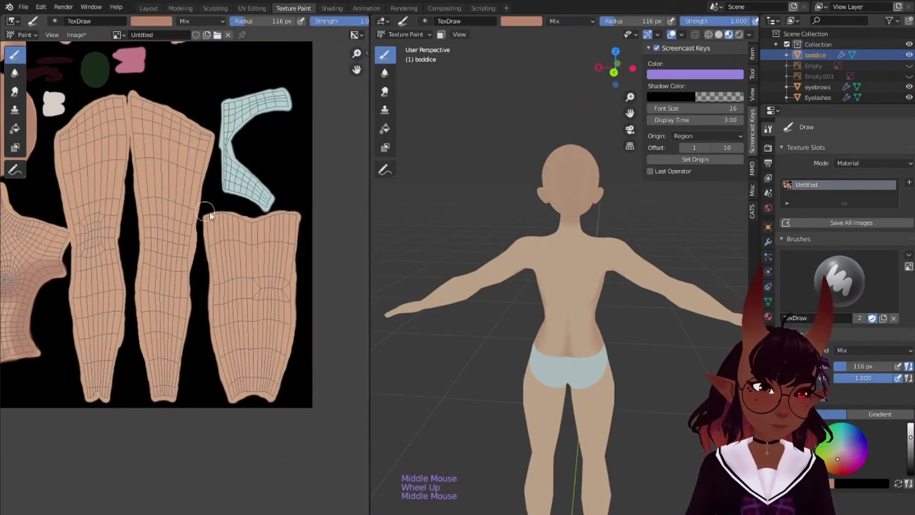
scroll(455, 296, up, 3)
mouse_move(454, 296)
middle_down()
mouse_move(542, 293)
mouse_move(587, 183)
mouse_move(554, 328)
mouse_move(570, 299)
mouse_move(682, 331)
mouse_move(696, 319)
middle_up()
key([)
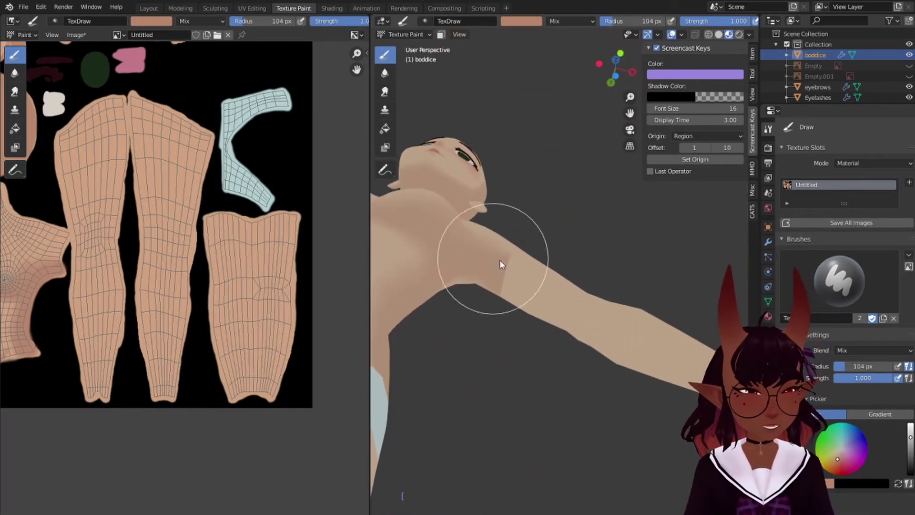
key([)
key([)
key([)
key([)
key([)
key([)
key([)
key([)
key([)
key([)
key([)
key([)
key([)
key([)
key([)
click(523, 272)
click(567, 295)
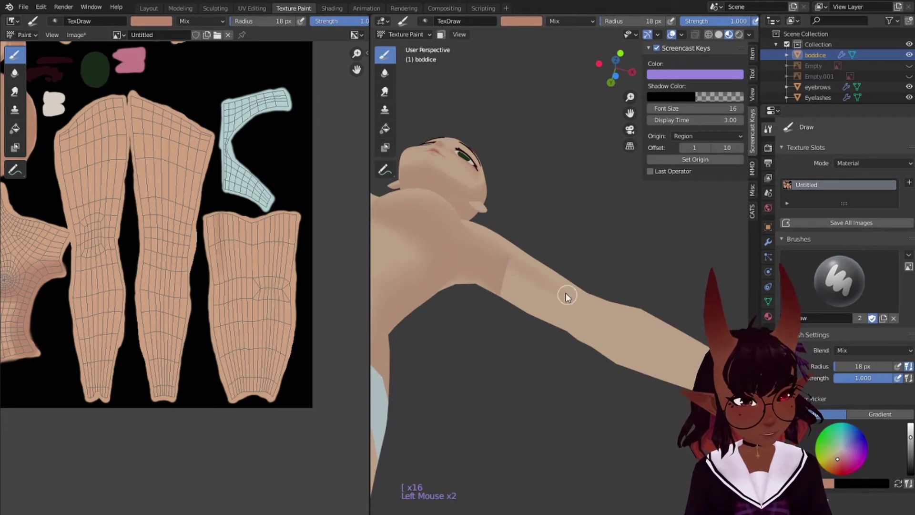
drag(505, 255, 590, 310)
mouse_move(509, 268)
mouse_down()
mouse_move(588, 310)
mouse_move(510, 265)
mouse_move(553, 293)
mouse_up()
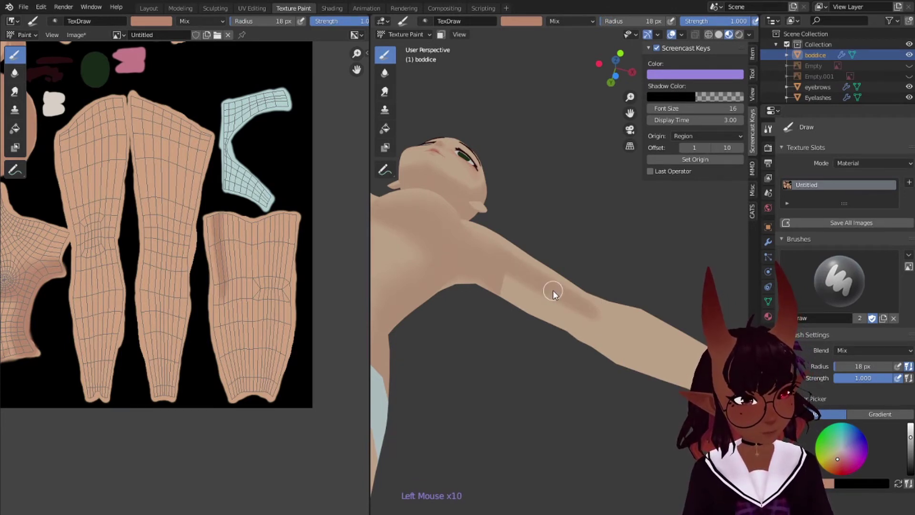
Paint the same darker shading along the rear underside of the upper arm to the elbow, undoing the first strokes and repainting them.
mouse_move(533, 302)
middle_down()
mouse_move(484, 263)
mouse_move(592, 253)
mouse_move(644, 284)
middle_up()
mouse_move(632, 290)
mouse_down()
mouse_move(638, 284)
mouse_move(567, 333)
mouse_move(628, 289)
mouse_move(579, 328)
mouse_up()
key(ctrl+z)
key(ctrl+z)
key(ctrl+z)
mouse_move(579, 328)
mouse_down()
mouse_move(633, 285)
mouse_move(580, 328)
mouse_up()
drag(630, 288, 572, 331)
mouse_move(572, 330)
mouse_down()
mouse_move(630, 290)
mouse_move(638, 304)
mouse_move(607, 319)
mouse_move(639, 294)
mouse_move(572, 356)
mouse_up()
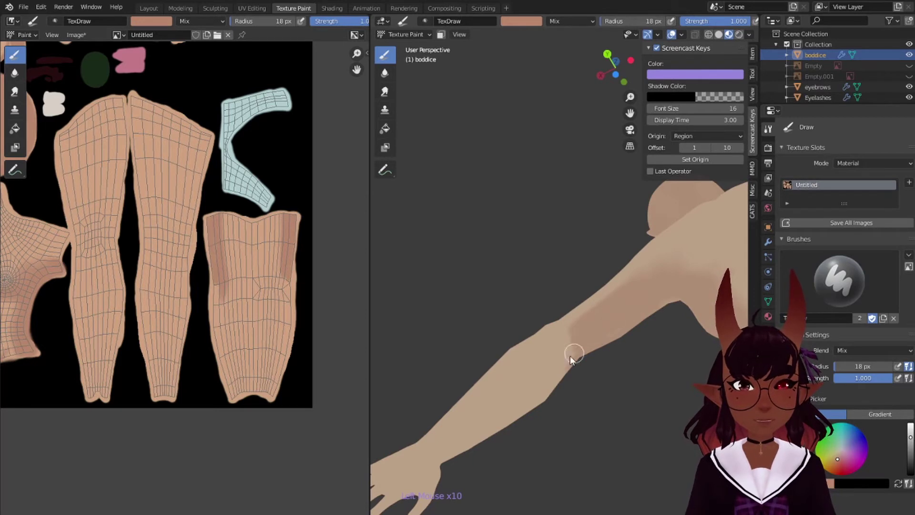
mouse_move(643, 307)
mouse_down()
mouse_move(577, 348)
mouse_move(639, 297)
mouse_move(600, 313)
mouse_up()
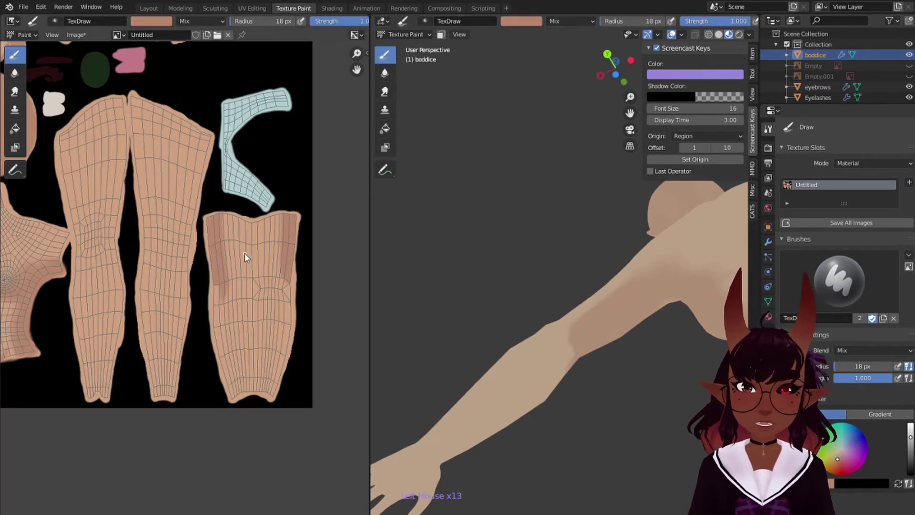
Enlarge the brush radius to 55 px and paint darker shading down the full left edge of the arm's UV island.
scroll(244, 254, up, 1)
middle_drag(254, 263, 206, 262)
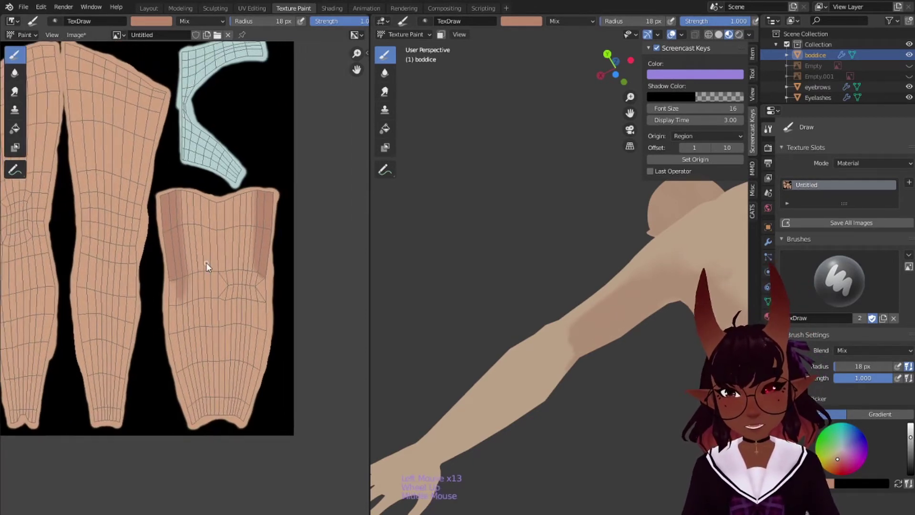
key(bracketright)
key(bracketright)
key(bracketright)
key(bracketright)
key(bracketright)
key(bracketright)
key(bracketright)
key(bracketright)
key(bracketright)
key(bracketright)
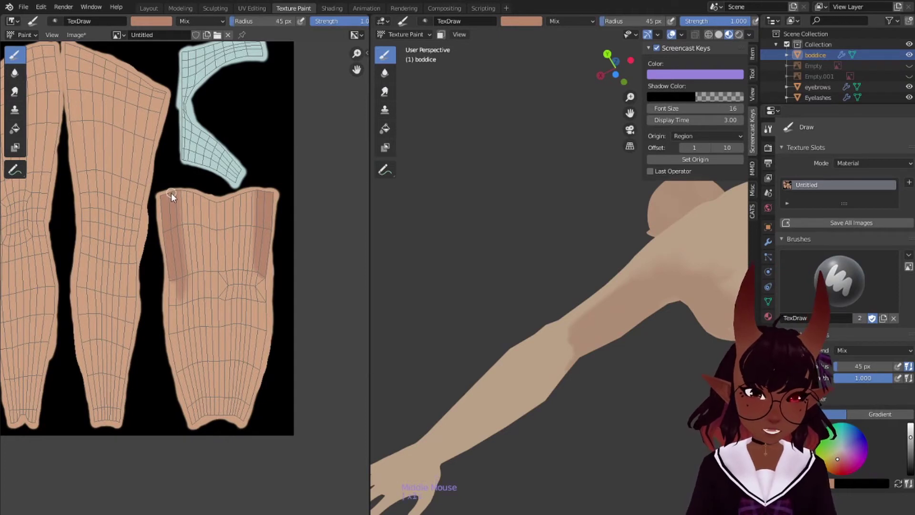
key(bracketright)
key(bracketright)
mouse_move(172, 193)
mouse_down()
mouse_move(160, 199)
mouse_move(176, 331)
mouse_up()
drag(181, 285, 187, 400)
mouse_move(180, 368)
mouse_down()
mouse_move(194, 421)
mouse_move(180, 344)
mouse_move(194, 413)
mouse_up()
Paint matching darker shading down the right edge of the arm's UV island to the wrist, filling the remaining gaps along the border.
drag(263, 266, 260, 344)
mouse_move(259, 310)
mouse_down()
mouse_move(257, 282)
mouse_move(255, 327)
mouse_up()
drag(256, 305, 256, 353)
drag(256, 289, 256, 360)
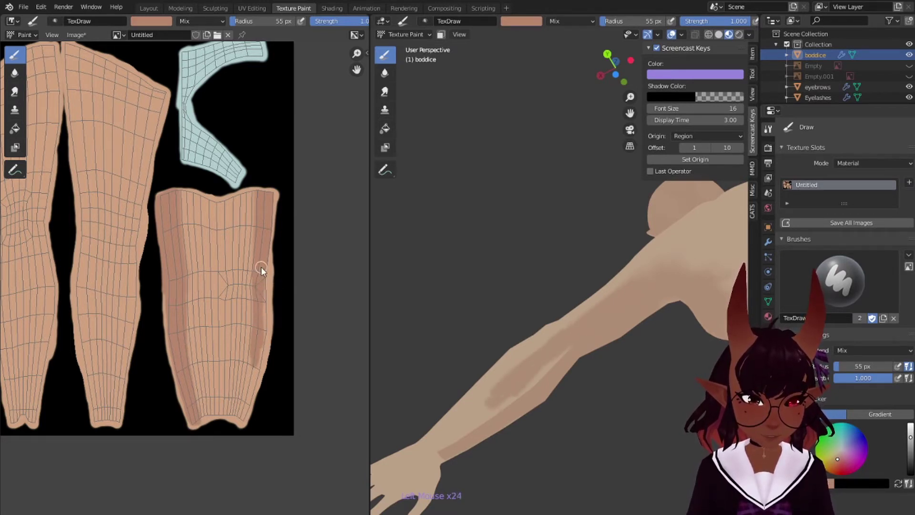
drag(262, 267, 258, 381)
drag(260, 329, 242, 420)
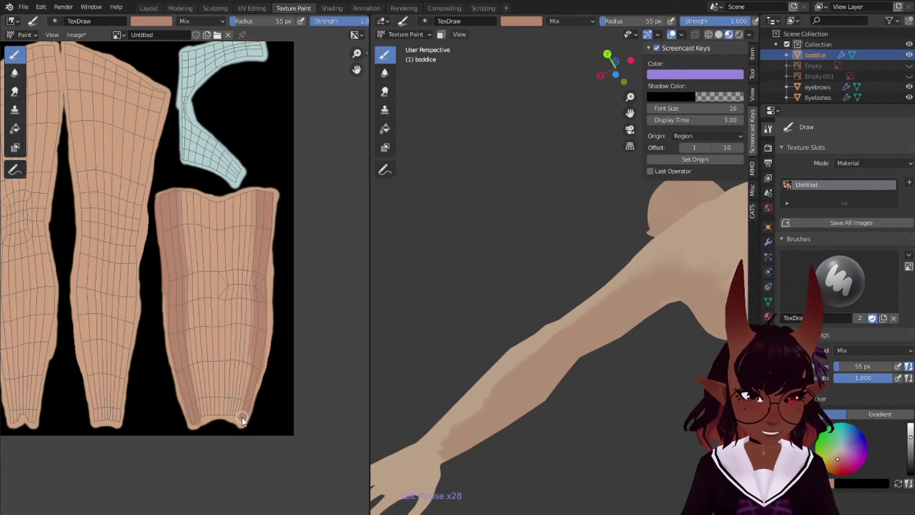
mouse_move(250, 383)
mouse_down()
mouse_move(243, 422)
mouse_move(254, 355)
mouse_move(245, 408)
mouse_up()
drag(254, 360, 244, 416)
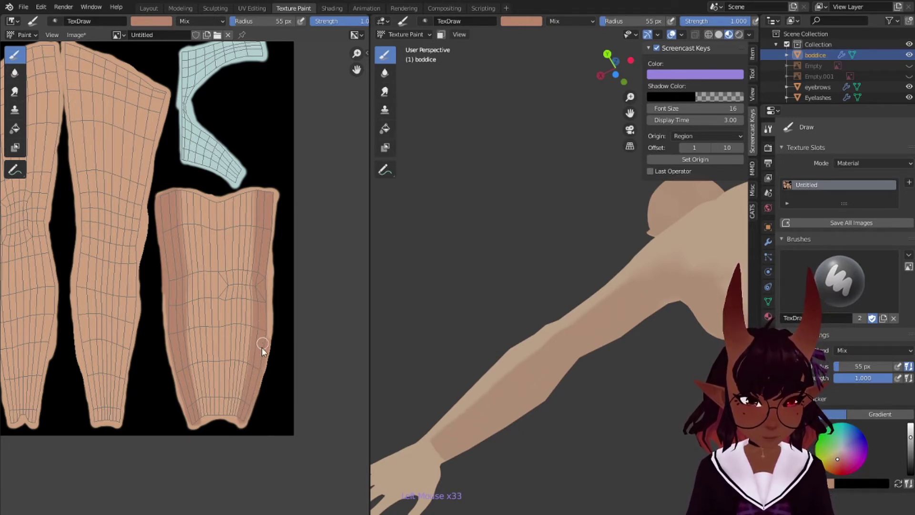
drag(262, 347, 266, 307)
mouse_move(266, 309)
mouse_down()
mouse_move(265, 333)
mouse_move(271, 210)
mouse_up()
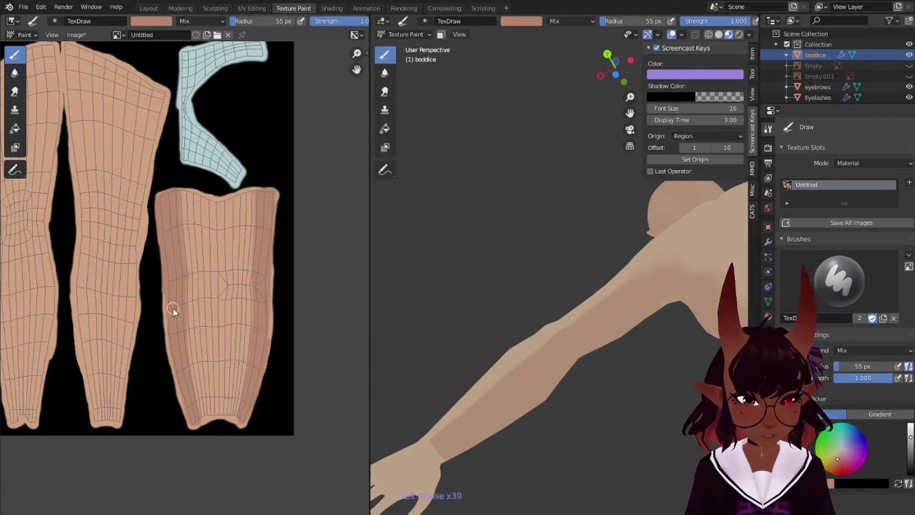
click(173, 348)
Blend the inner edges of the arm shading into the base skin tone with the Smear brush at a 253 px radius.
click(15, 91)
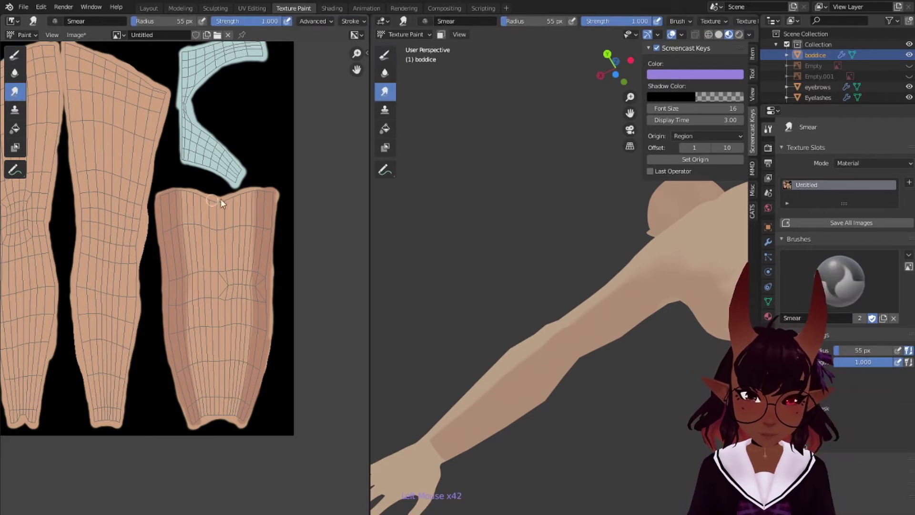
key(bracketright)
key(bracketright)
key(bracketright)
key(bracketright)
key(bracketright)
key(bracketright)
key(bracketright)
key(bracketright)
key(bracketright)
key(bracketright)
key(bracketright)
key(bracketright)
key(bracketright)
key(bracketright)
mouse_move(184, 213)
mouse_down()
mouse_move(179, 246)
mouse_move(193, 266)
mouse_move(181, 291)
mouse_move(192, 334)
mouse_move(183, 353)
mouse_move(199, 398)
mouse_up()
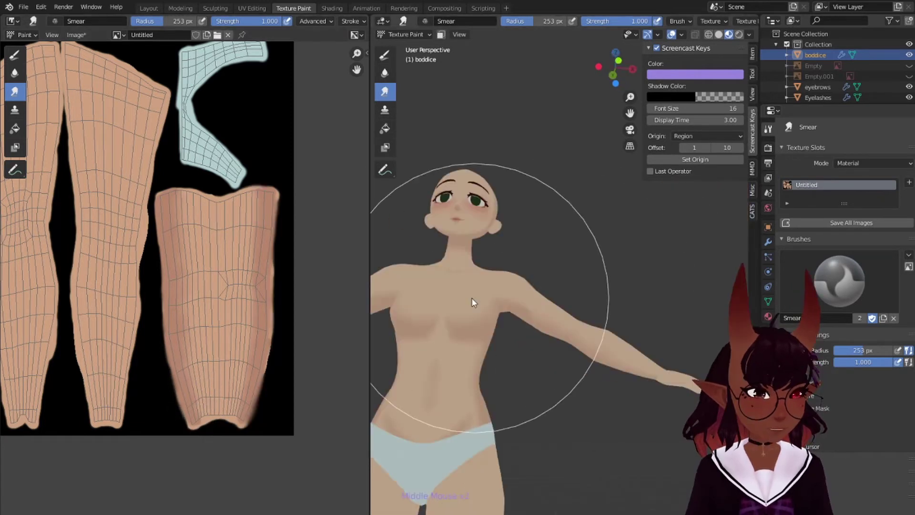
Smear the shading across the shoulder seam on the model to blend torso and upper arm, reducing the brush radius to 61 px.
scroll(474, 302, up, 2)
mouse_move(474, 302)
middle_down()
mouse_move(504, 311)
mouse_move(510, 300)
middle_up()
key(bracketleft)
key(bracketleft)
key(bracketleft)
key(bracketleft)
key(bracketleft)
key(bracketleft)
key(bracketleft)
key(bracketleft)
key(bracketleft)
key(bracketleft)
key(bracketleft)
key(bracketleft)
key(bracketleft)
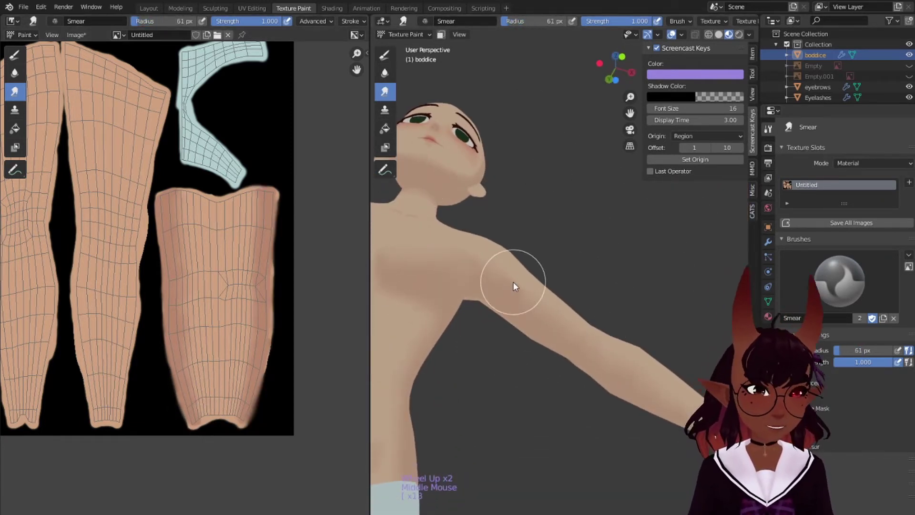
mouse_move(513, 282)
mouse_down()
mouse_move(540, 267)
mouse_move(530, 279)
mouse_up()
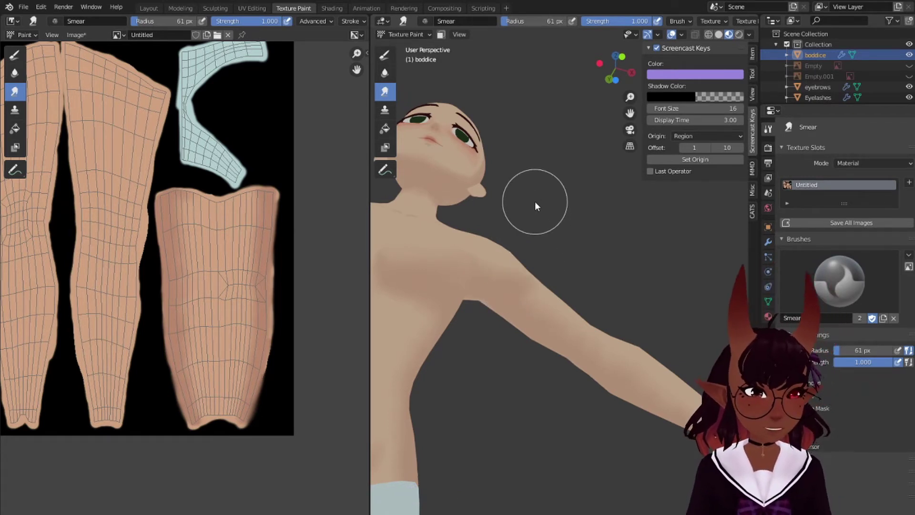
Save the project file and the painted texture image.
key(ctrl+s)
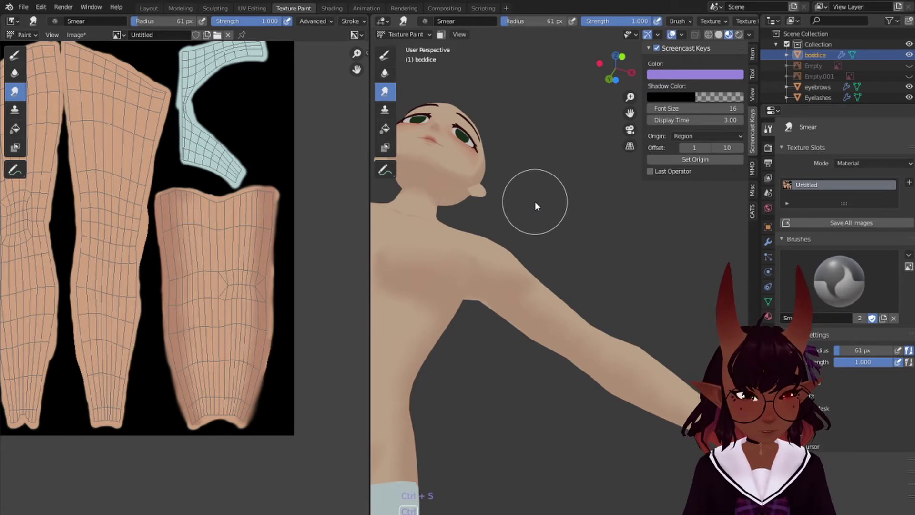
click(76, 35)
click(89, 121)
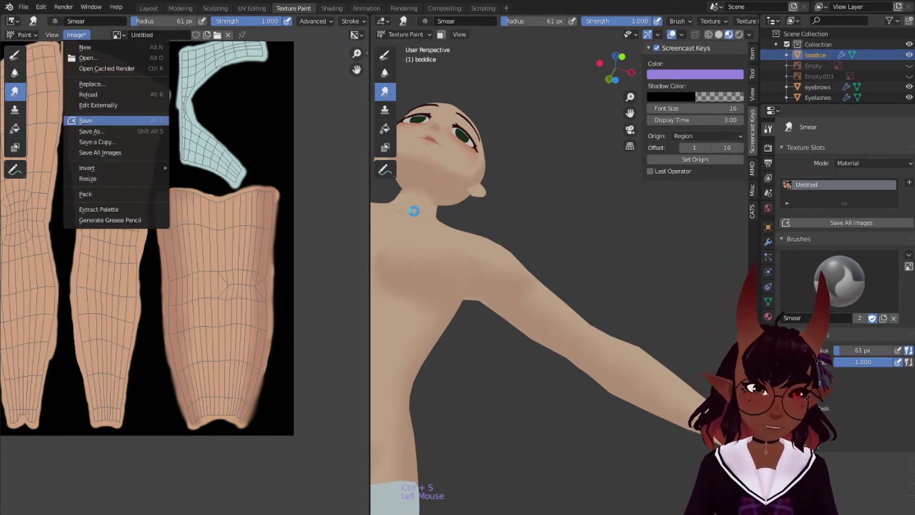
Paint two short dark elbow marks on the arm's UV island with the Draw brush at 61 px, undoing a misplaced dab.
scroll(591, 265, down, 4)
middle_drag(632, 244, 571, 246)
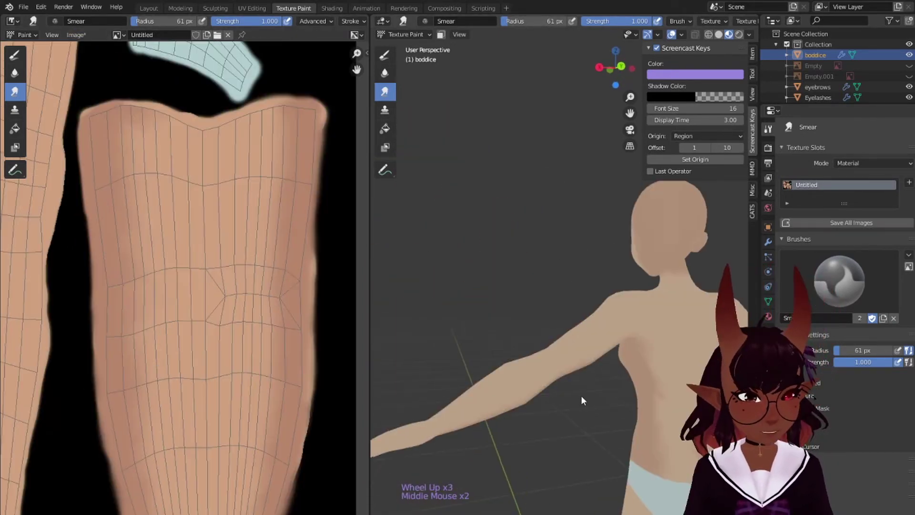
middle_drag(581, 396, 571, 381)
click(15, 55)
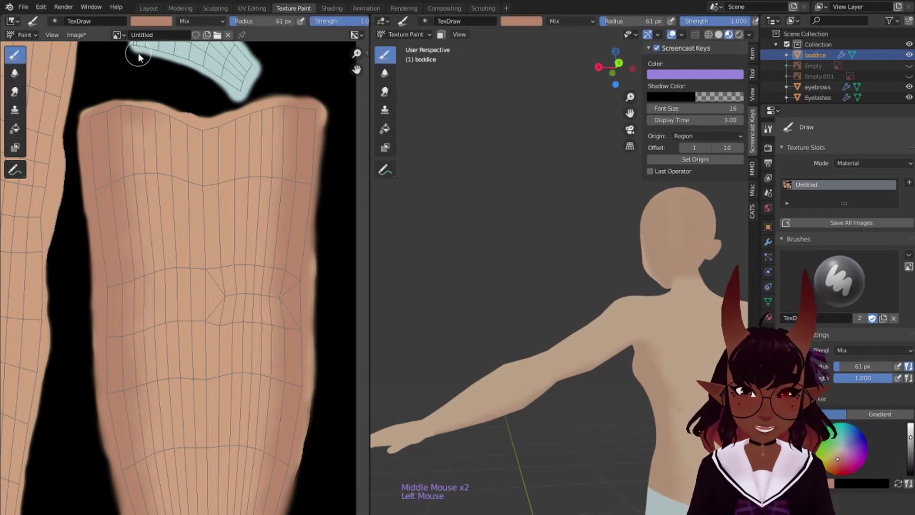
click(239, 303)
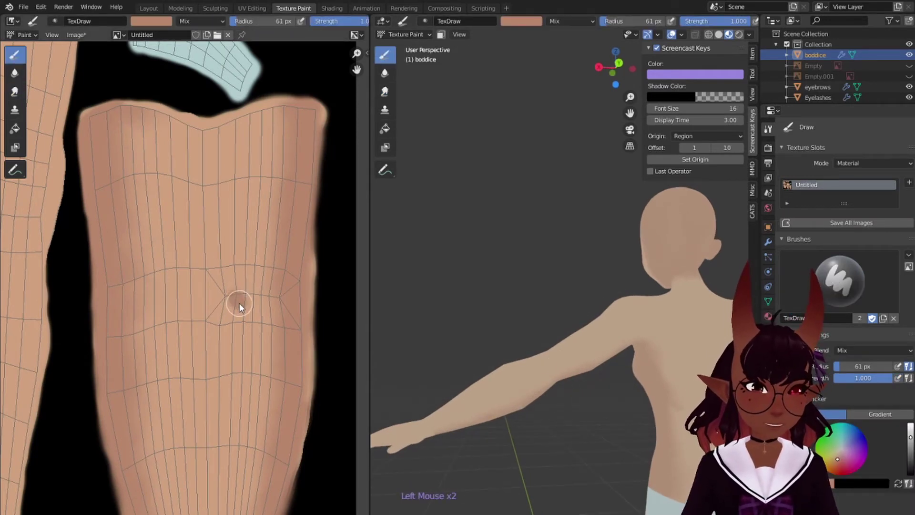
click(233, 295)
click(240, 308)
key(ctrl+z)
mouse_move(233, 296)
mouse_down()
mouse_move(255, 318)
mouse_move(265, 311)
mouse_up()
click(264, 312)
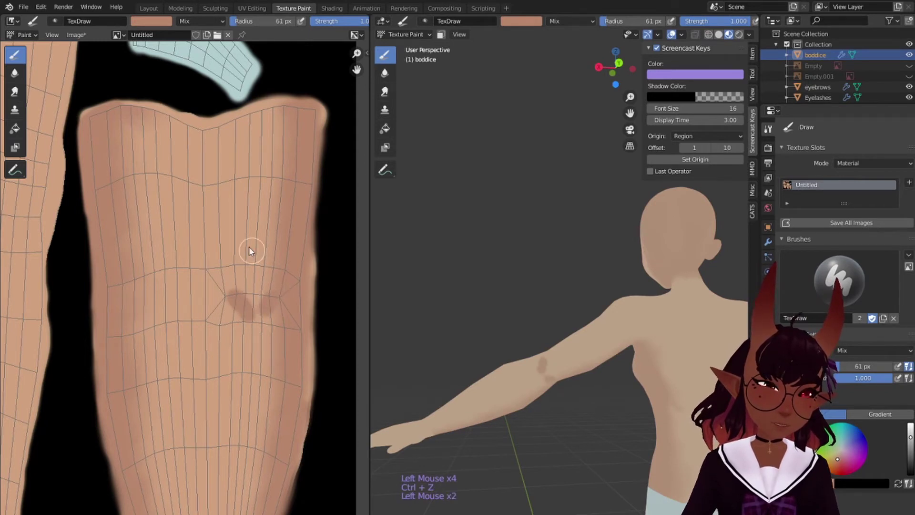
Try to blur the elbow marks with the Soften brush, enlarging its radius to 82 px.
click(14, 76)
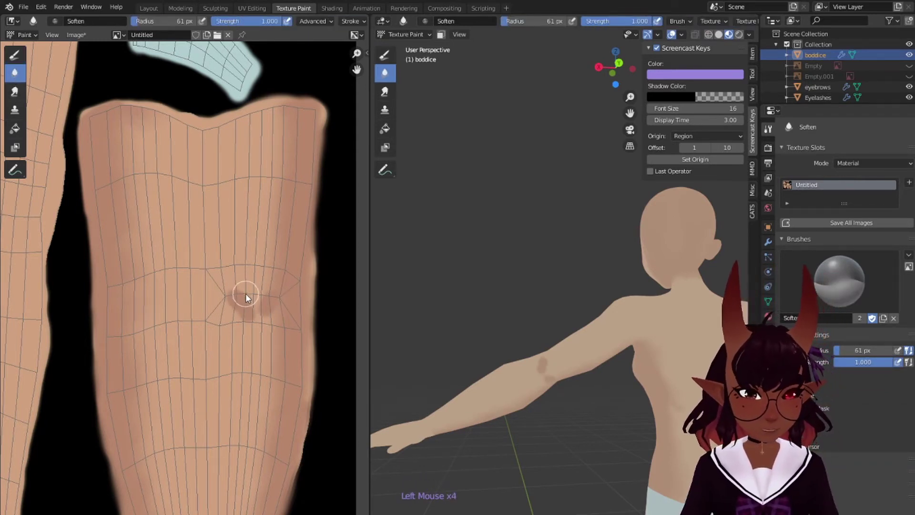
mouse_move(236, 303)
mouse_down()
mouse_move(242, 319)
mouse_move(232, 310)
mouse_up()
key(bracketright)
key(bracketright)
key(bracketright)
key(bracketright)
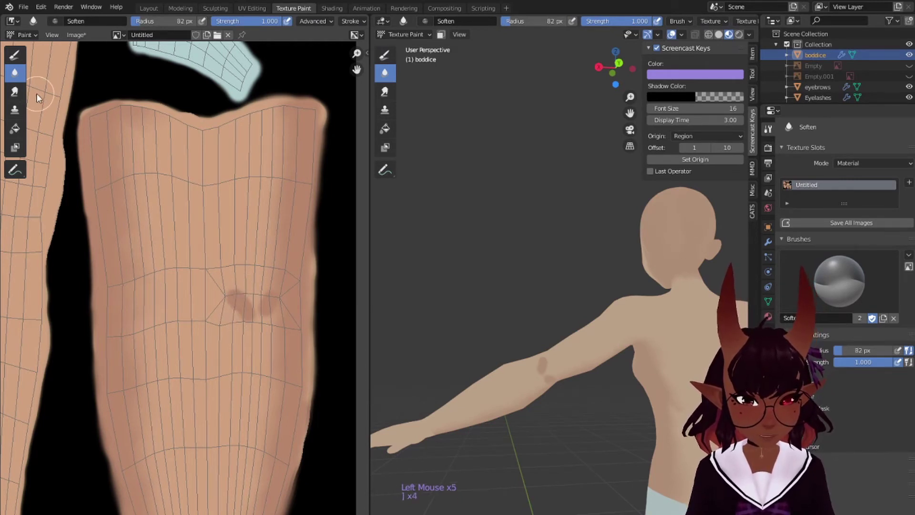
Smear the two elbow marks into the surrounding skin tone with the Smear brush at 82 px.
click(14, 91)
mouse_move(236, 310)
mouse_down()
mouse_move(234, 318)
mouse_move(230, 303)
mouse_move(245, 324)
mouse_up()
drag(240, 311, 245, 325)
mouse_move(232, 294)
mouse_down()
mouse_move(233, 307)
mouse_move(270, 316)
mouse_move(277, 305)
mouse_move(271, 324)
mouse_move(253, 294)
mouse_move(233, 286)
mouse_move(239, 316)
mouse_move(235, 269)
mouse_move(257, 305)
mouse_up()
drag(257, 306, 233, 304)
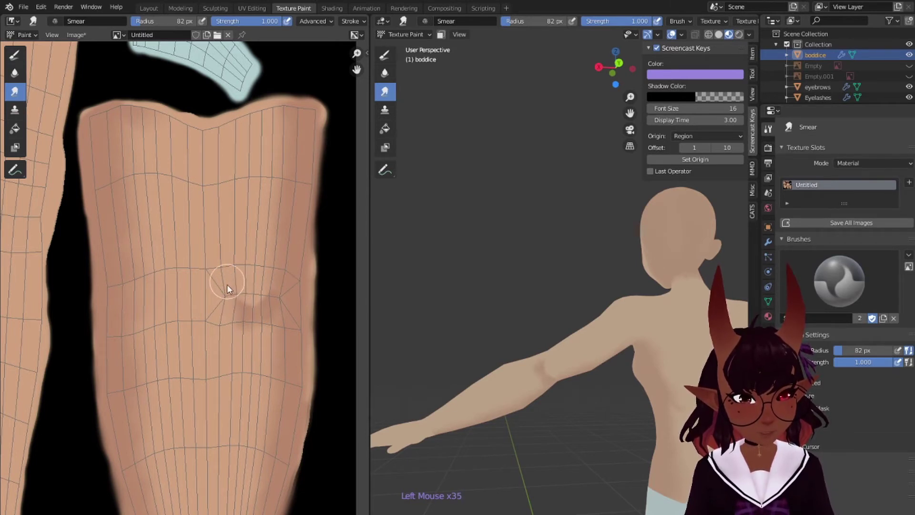
Enlarge the Smear brush radius to 168 px, smooth the upper edge of the elbow shading, and check the arm on the whole figure.
key(f)
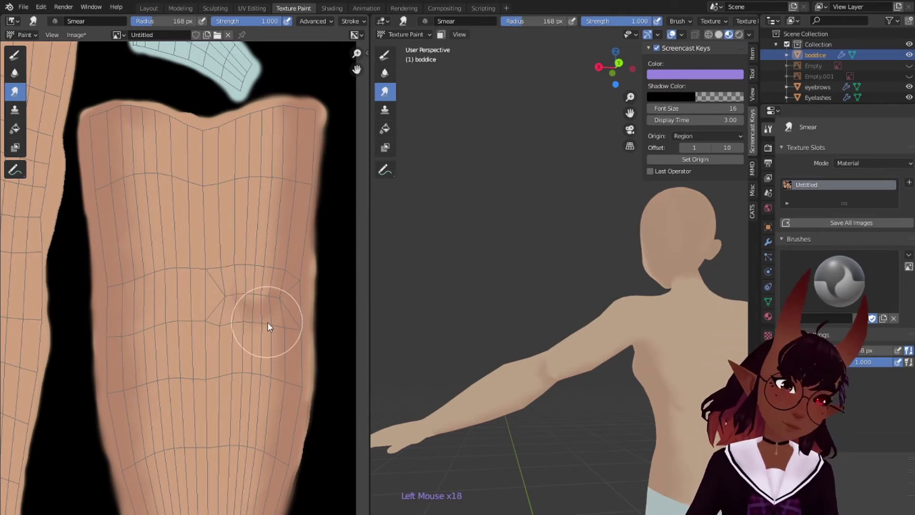
click(243, 290)
mouse_move(244, 290)
mouse_down()
mouse_move(235, 270)
mouse_move(241, 306)
mouse_move(234, 266)
mouse_up()
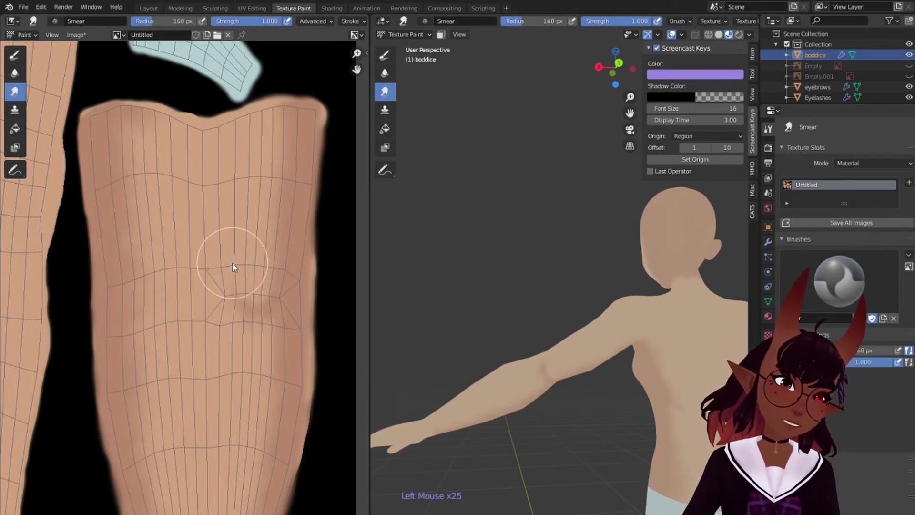
middle_drag(593, 329, 554, 356)
scroll(557, 306, down, 5)
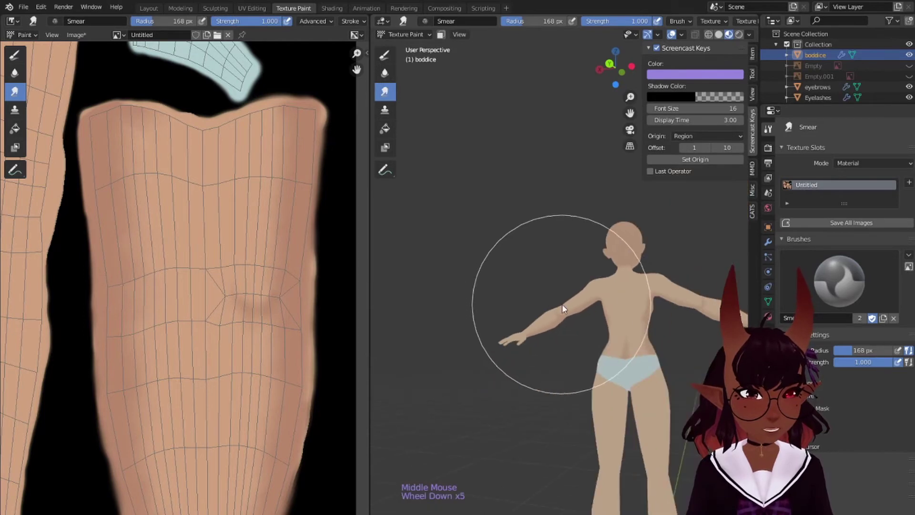
Paint darker knee marks on the front leg's UV island with the Draw brush at 56 px, joining two vertical strokes with a band across.
middle_drag(562, 304, 565, 302)
middle_drag(143, 158, 249, 268)
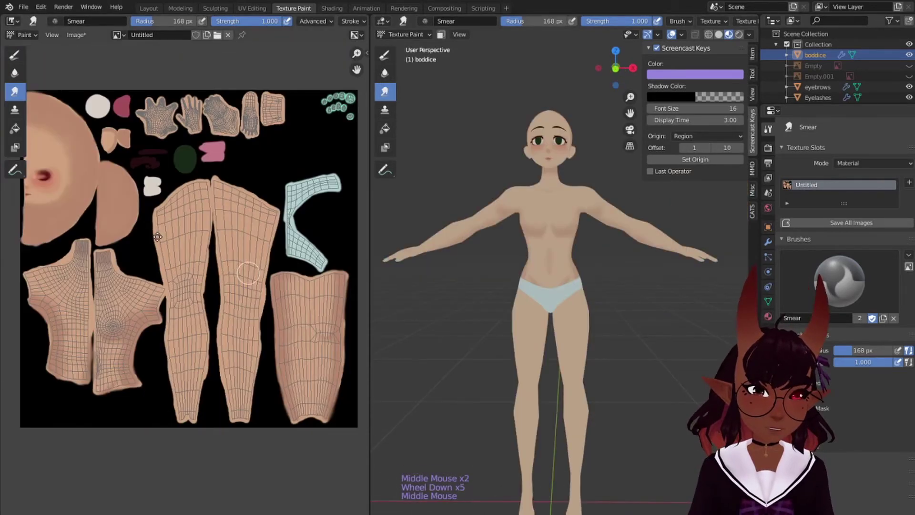
scroll(221, 222, up, 3)
middle_drag(159, 232, 282, 206)
middle_drag(283, 168, 147, 276)
scroll(249, 220, up, 1)
mouse_move(250, 218)
middle_down()
mouse_move(222, 230)
mouse_move(246, 214)
mouse_move(258, 231)
middle_up()
middle_drag(152, 417, 178, 263)
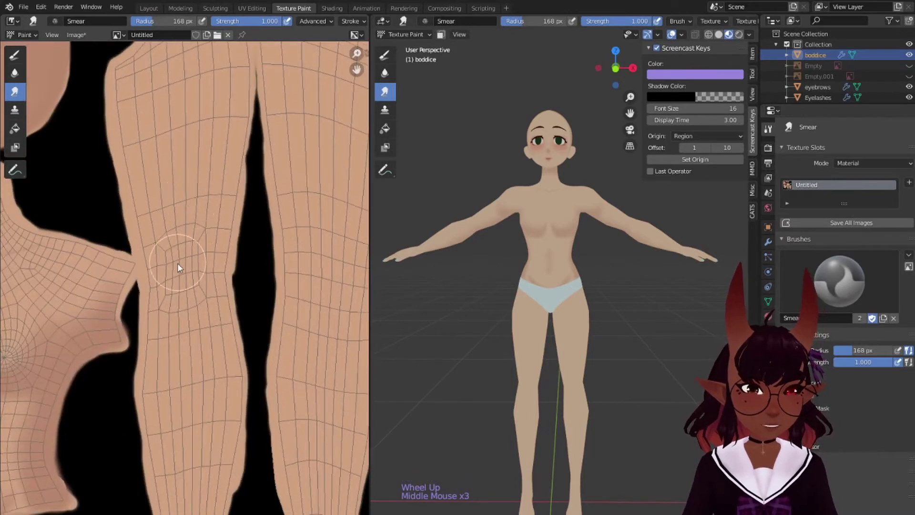
scroll(169, 294, up, 2)
middle_drag(166, 298, 241, 254)
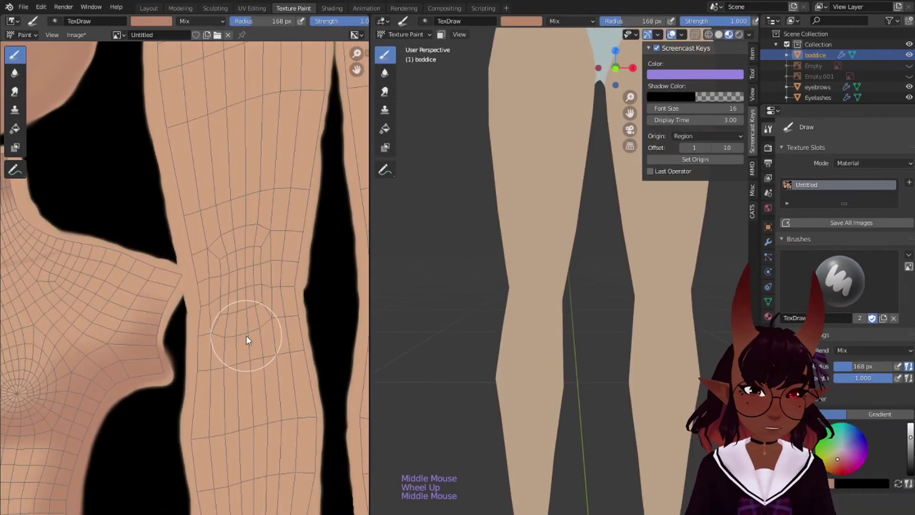
key(b)
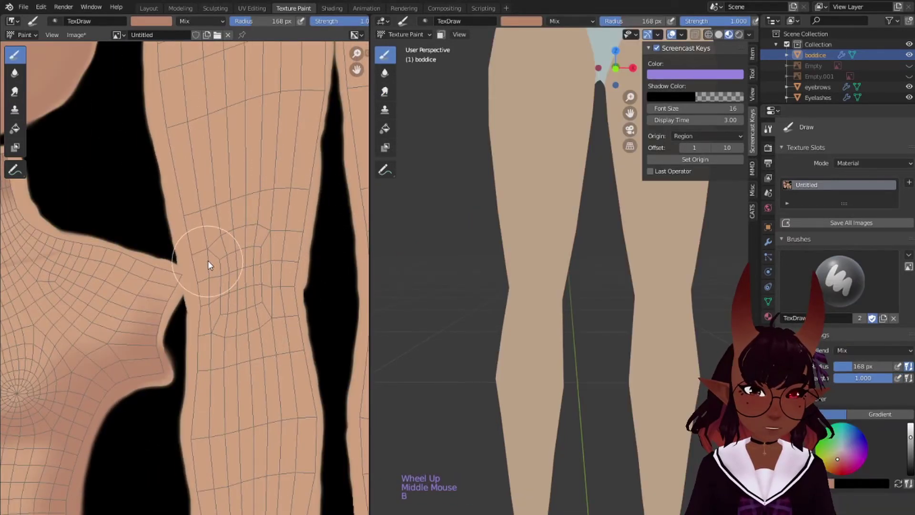
key(bracketleft)
key(bracketleft)
key(bracketleft)
key(bracketleft)
key(bracketleft)
key(bracketleft)
key(bracketleft)
key(bracketleft)
key(bracketleft)
key(bracketleft)
key(bracketleft)
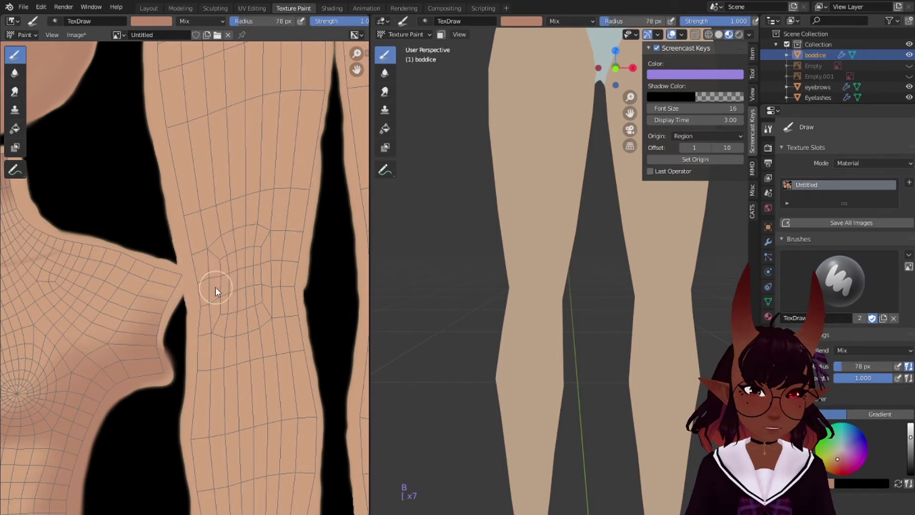
mouse_move(209, 267)
mouse_down()
mouse_move(213, 336)
mouse_move(215, 268)
mouse_move(222, 320)
mouse_up()
click(211, 275)
click(267, 260)
drag(267, 262, 268, 309)
mouse_move(271, 262)
mouse_down()
mouse_move(267, 309)
mouse_move(250, 320)
mouse_move(264, 310)
mouse_up()
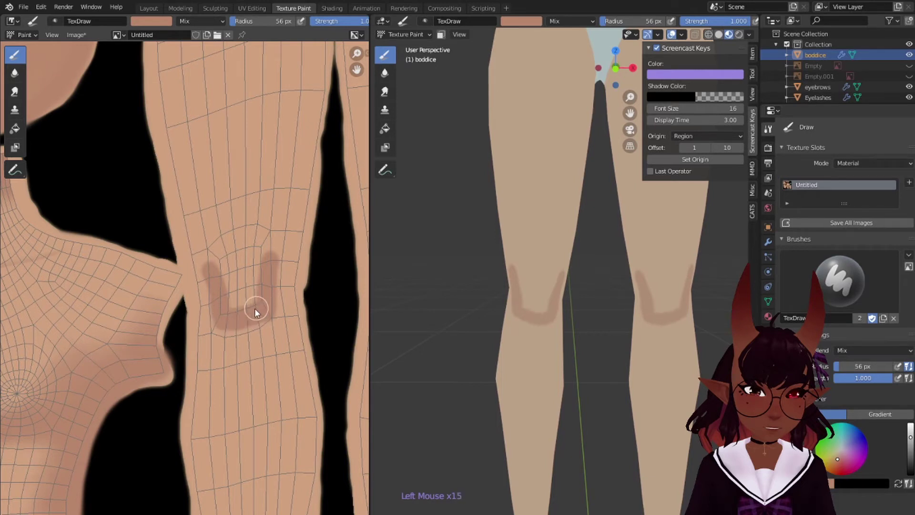
mouse_move(239, 305)
mouse_down()
mouse_move(225, 347)
mouse_move(222, 327)
mouse_move(265, 337)
mouse_move(268, 328)
mouse_up()
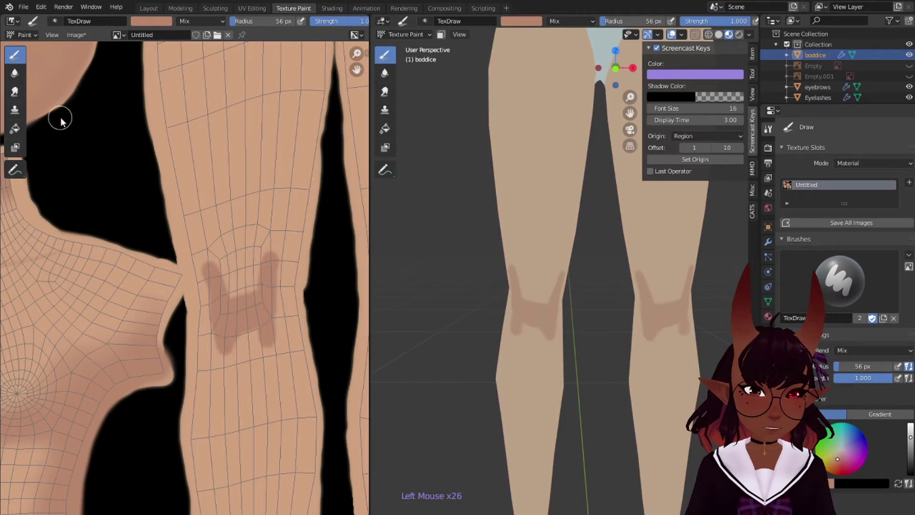
Smear the middle and lower ends of the knee marks down into the shin with the Smear brush at 113 px.
click(15, 91)
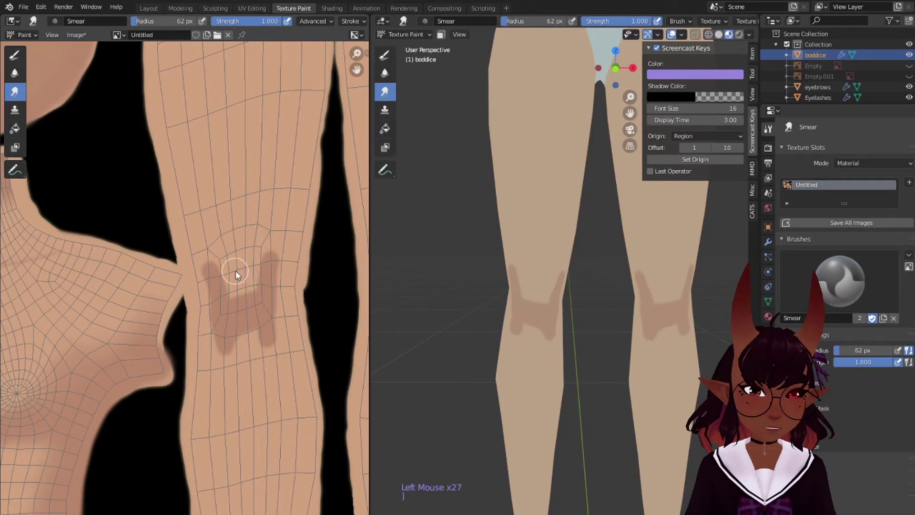
key(bracketright)
key(bracketright)
key(bracketright)
key(bracketright)
key(bracketright)
key(bracketright)
key(bracketright)
key(bracketright)
drag(241, 291, 245, 300)
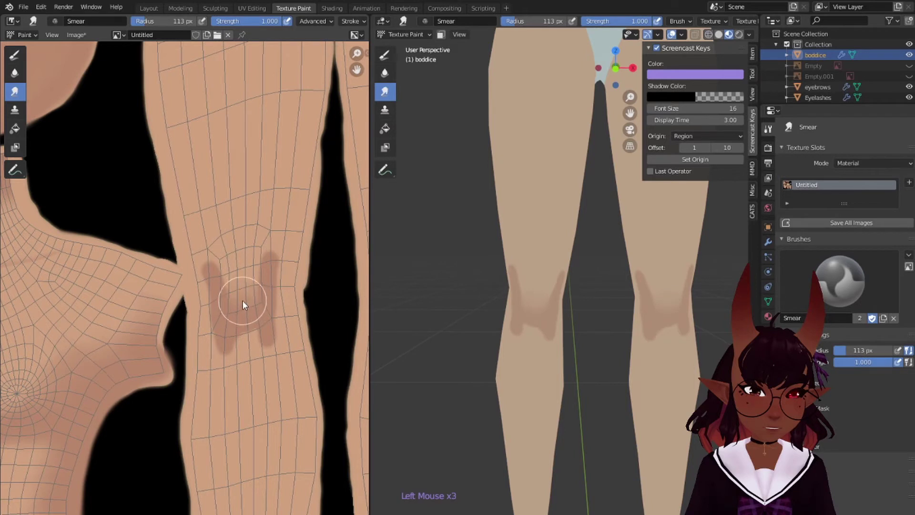
mouse_move(249, 341)
mouse_down()
mouse_move(231, 368)
mouse_move(231, 397)
mouse_up()
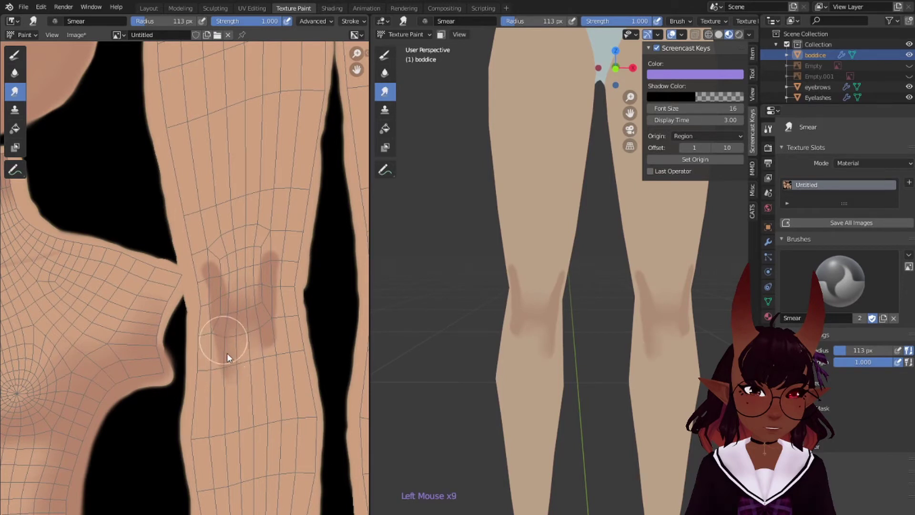
drag(227, 353, 231, 379)
mouse_move(255, 335)
mouse_down()
mouse_move(264, 381)
mouse_move(262, 347)
mouse_up()
Smear the upper ends of the knee marks into the thigh at 80 px and blend their lower part at 174 px.
key(bracketright)
key(bracketright)
key(bracketright)
key(bracketright)
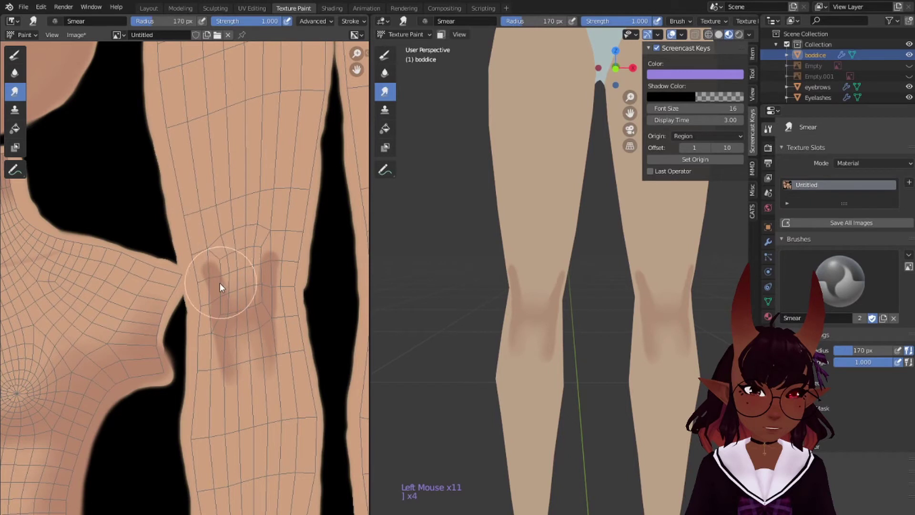
key(bracketleft)
key(bracketleft)
key(bracketleft)
key(bracketleft)
key(bracketleft)
key(bracketleft)
key(bracketleft)
click(198, 239)
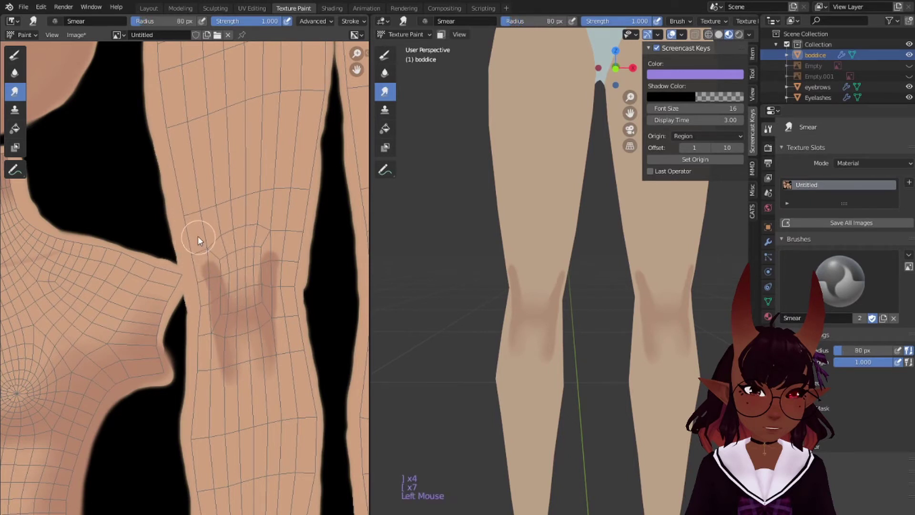
mouse_move(204, 260)
mouse_down()
mouse_move(213, 277)
mouse_move(242, 286)
mouse_up()
mouse_move(272, 247)
mouse_down()
mouse_move(273, 256)
mouse_move(269, 187)
mouse_move(274, 193)
mouse_up()
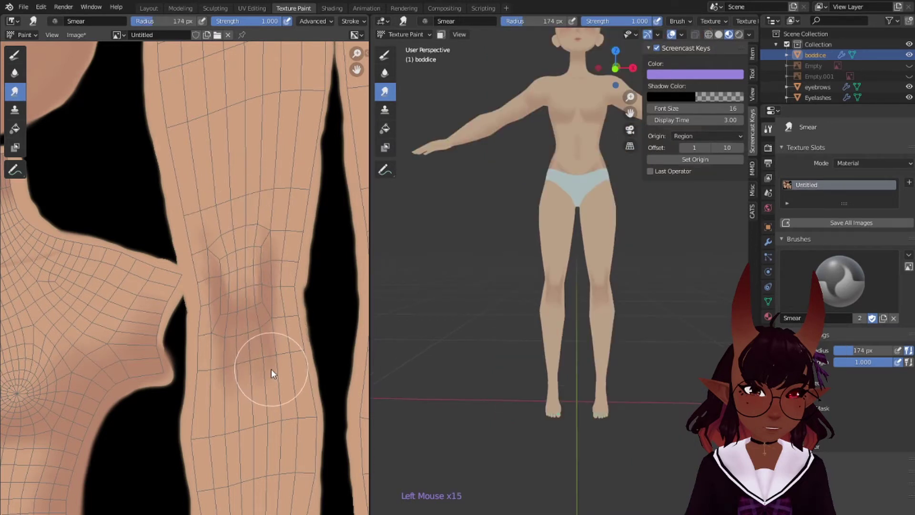
mouse_move(272, 370)
mouse_down()
mouse_move(275, 388)
mouse_move(296, 359)
mouse_move(253, 378)
mouse_up()
Paint a dark strip at the top of the front leg island's inner-thigh edge with the Draw brush at 72 px.
scroll(253, 374, down, 3)
middle_drag(253, 374, 215, 224)
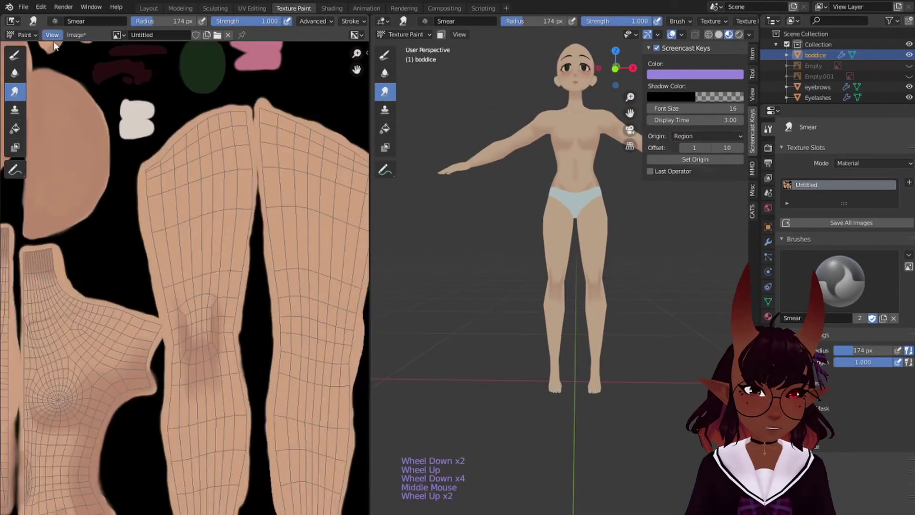
click(14, 55)
mouse_move(264, 198)
middle_down()
mouse_move(265, 164)
mouse_move(255, 205)
mouse_move(233, 216)
middle_up()
scroll(270, 174, up, 1)
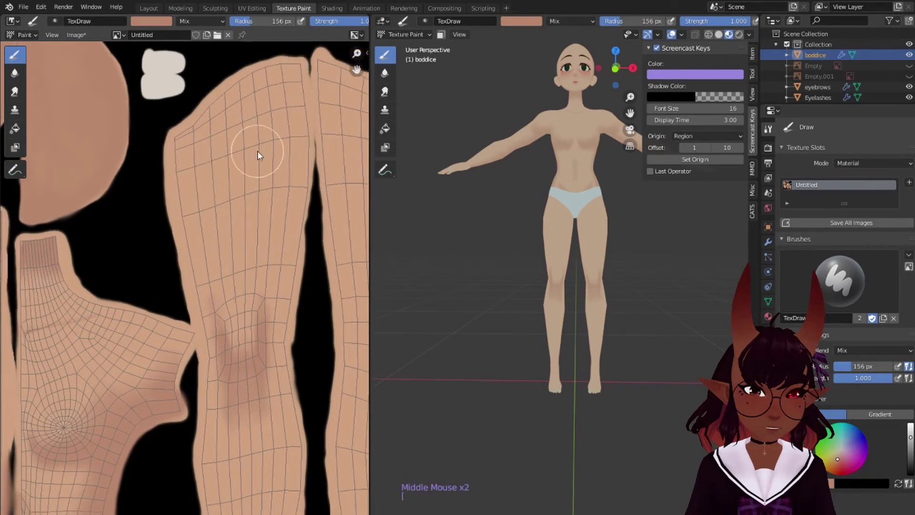
key(bracketleft)
key(bracketleft)
key(bracketleft)
key(bracketleft)
key(bracketleft)
key(bracketleft)
key(bracketleft)
key(bracketleft)
drag(177, 144, 189, 201)
drag(193, 137, 199, 225)
scroll(603, 246, up, 3)
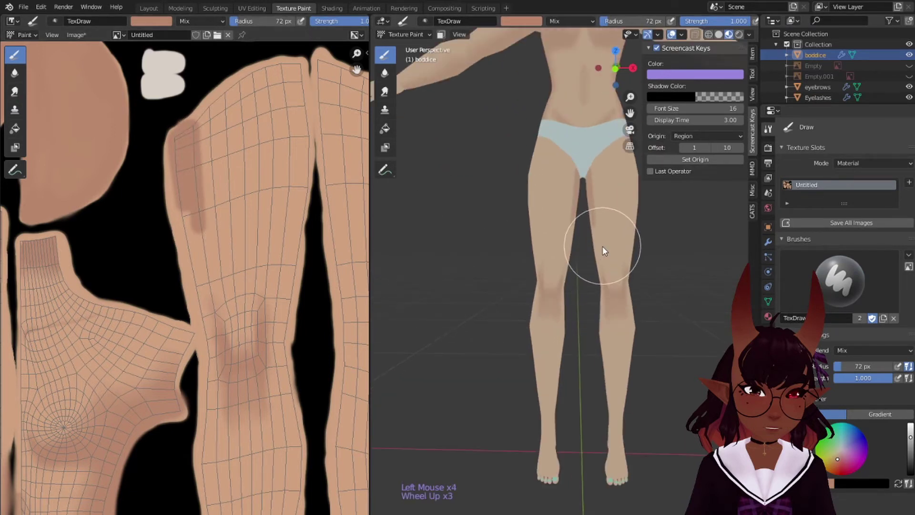
Extend the inner-thigh shading down the inner edge of the front leg's UV island past the knee.
middle_drag(602, 246, 602, 268)
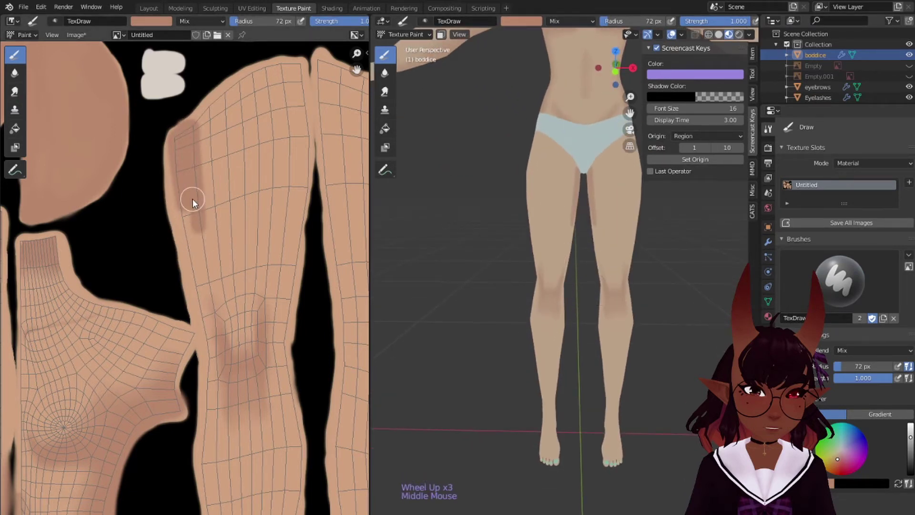
drag(179, 183, 203, 288)
drag(187, 187, 196, 248)
drag(191, 202, 200, 286)
drag(199, 267, 205, 320)
drag(198, 266, 209, 349)
drag(194, 224, 207, 310)
drag(198, 260, 210, 360)
Paint a matching dark strip down the inner edge of the back leg's UV island from thigh to ankle.
scroll(239, 310, down, 2)
middle_drag(248, 296, 284, 198)
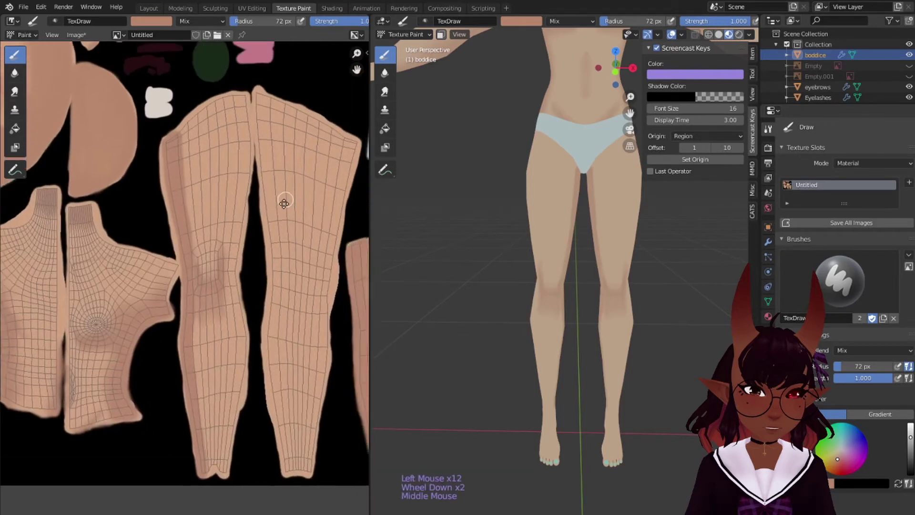
scroll(257, 198, up, 1)
scroll(257, 200, down, 1)
mouse_move(532, 236)
middle_down()
mouse_move(585, 264)
mouse_move(498, 250)
mouse_move(511, 241)
mouse_move(652, 258)
mouse_move(655, 245)
mouse_move(619, 196)
mouse_move(545, 205)
mouse_move(610, 278)
mouse_move(621, 264)
middle_up()
scroll(585, 262, down, 2)
mouse_move(328, 174)
mouse_down()
mouse_move(330, 164)
mouse_move(315, 258)
mouse_up()
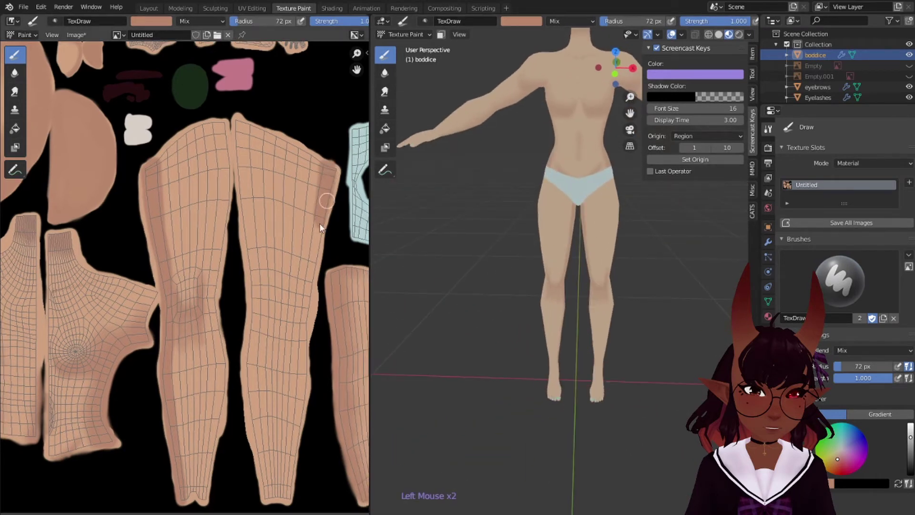
drag(320, 219, 302, 405)
drag(302, 391, 288, 498)
Paint a dark band under the buttock across the top of the back leg's UV island with the Draw brush at 72 px.
mouse_move(641, 238)
middle_down()
mouse_move(589, 259)
mouse_move(413, 237)
mouse_move(484, 243)
mouse_move(520, 233)
middle_up()
scroll(641, 221, up, 3)
shift+middle_drag(642, 219, 579, 305)
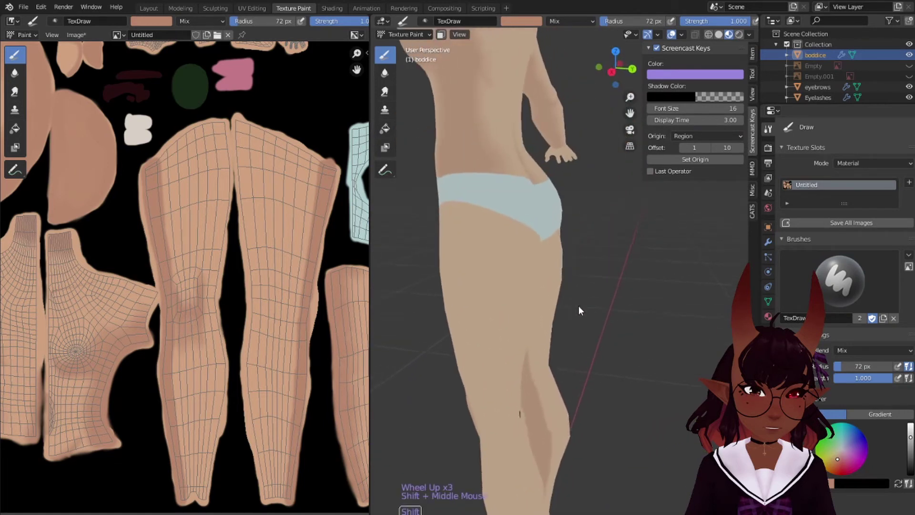
scroll(573, 281, up, 3)
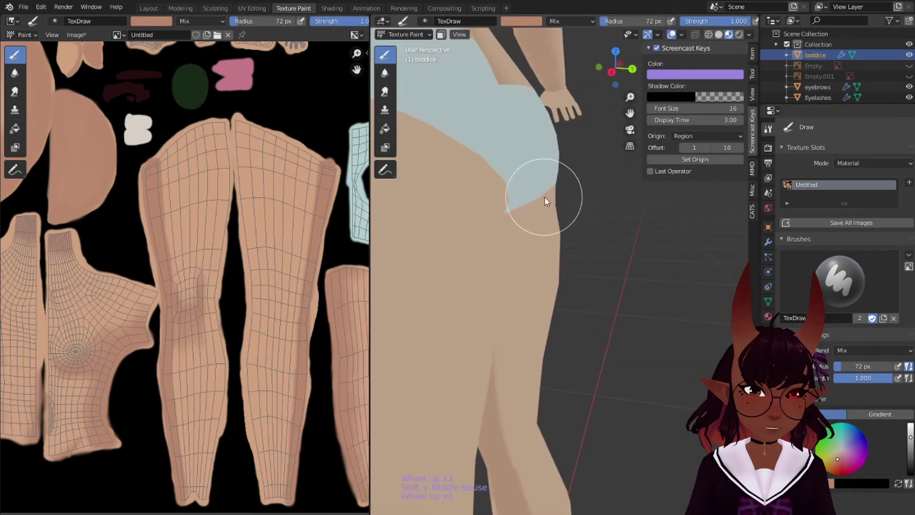
middle_drag(382, 239, 613, 273)
middle_drag(266, 230, 212, 268)
scroll(667, 270, down, 3)
middle_drag(668, 270, 643, 258)
middle_drag(643, 258, 643, 253)
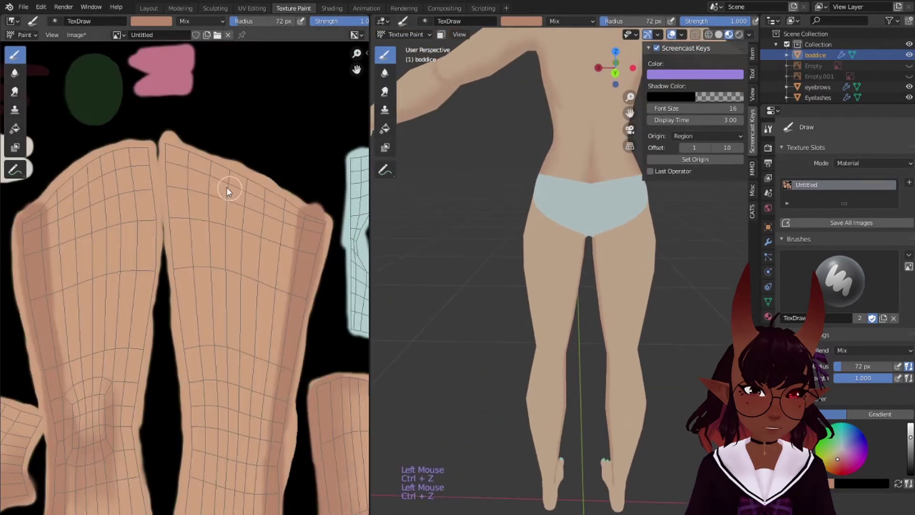
drag(205, 180, 323, 218)
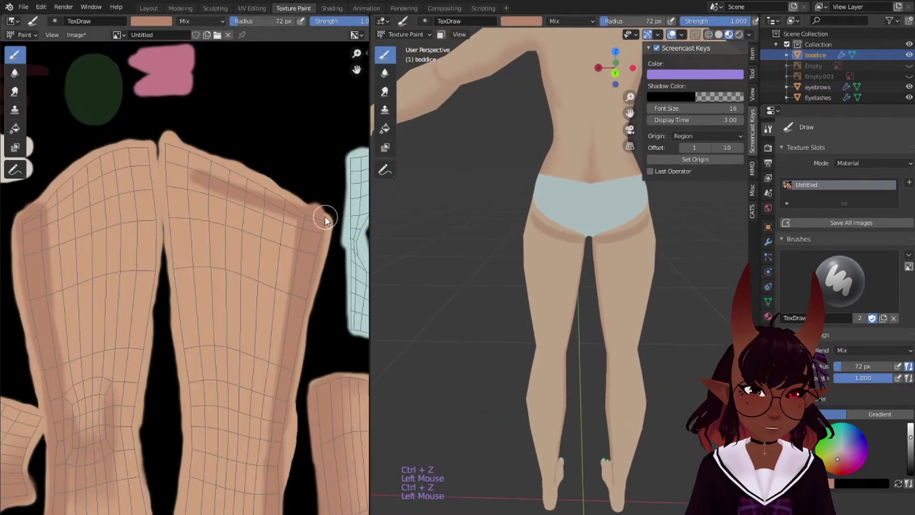
mouse_move(205, 181)
mouse_down()
mouse_move(317, 209)
mouse_move(320, 225)
mouse_up()
Fill the corner below the buttock band and widen the inner-thigh shading down the back leg's UV island.
drag(264, 205, 291, 244)
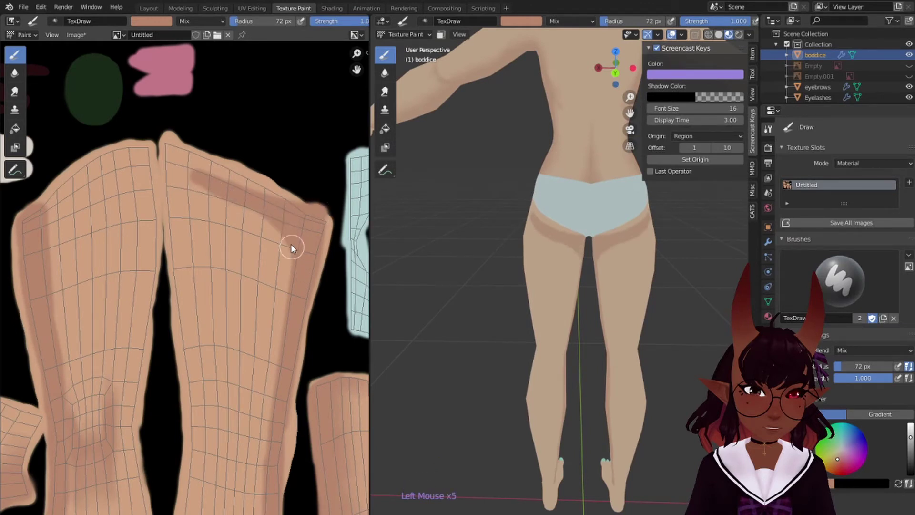
drag(254, 203, 293, 282)
drag(283, 224, 290, 300)
drag(289, 305, 288, 343)
drag(278, 225, 273, 410)
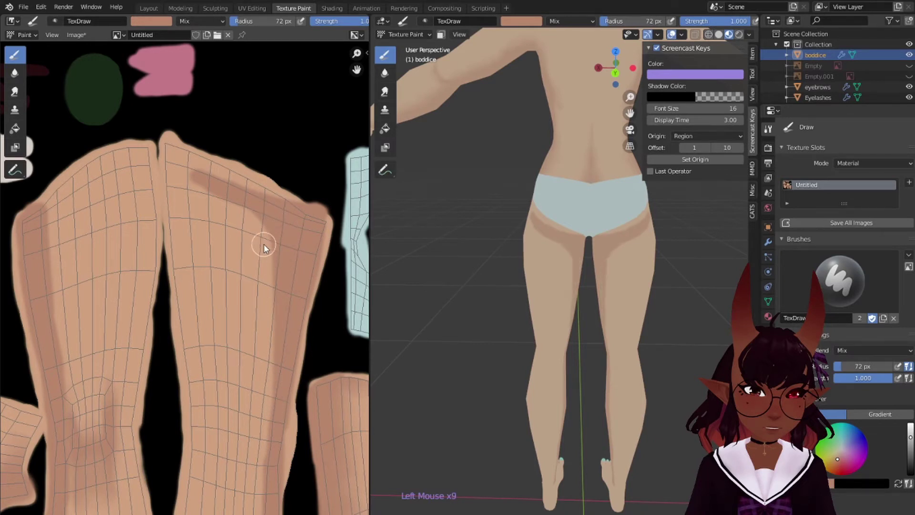
drag(263, 219, 269, 386)
drag(262, 208, 270, 377)
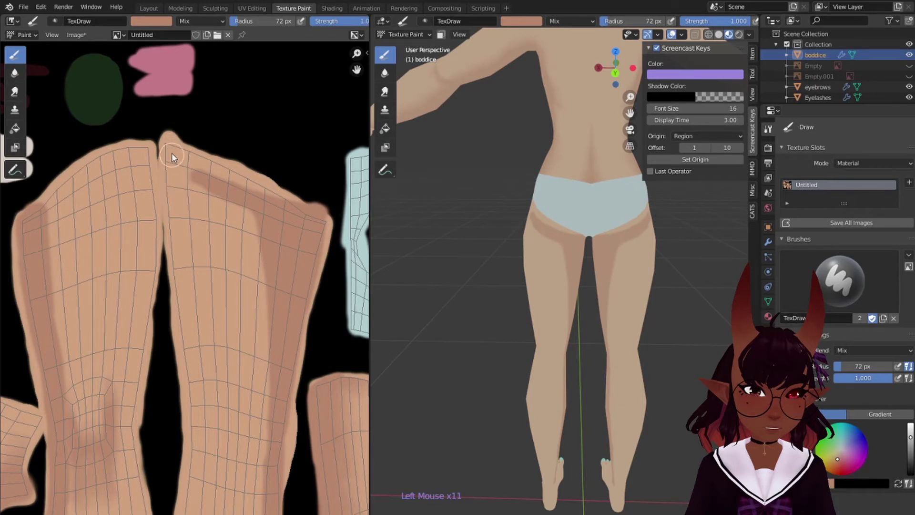
Paint a dark strip down the outer edge of the back leg's UV island from the hip to the lower leg.
mouse_move(172, 152)
mouse_down()
mouse_move(178, 271)
mouse_move(181, 147)
mouse_move(190, 292)
mouse_up()
drag(178, 228, 193, 364)
drag(178, 262, 189, 385)
drag(187, 300, 193, 446)
scroll(228, 469, down, 2)
mouse_move(229, 472)
middle_down()
mouse_move(219, 407)
mouse_move(254, 264)
mouse_move(241, 291)
middle_up()
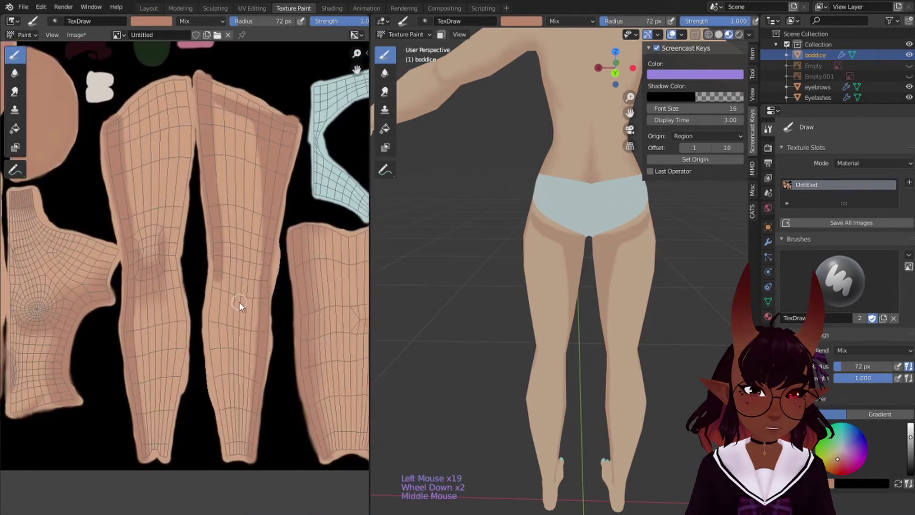
drag(213, 254, 210, 309)
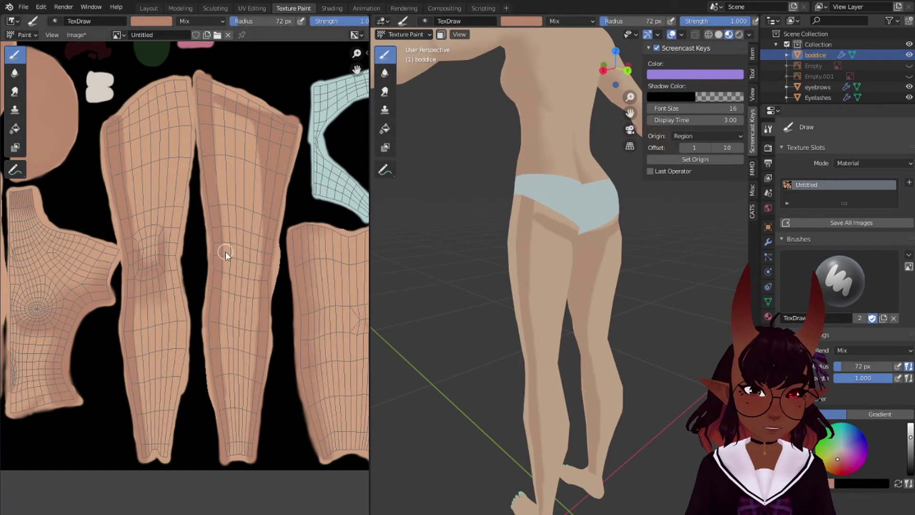
Paint an arched dark band across the back of the knee on the back leg's UV island.
click(223, 258)
mouse_move(222, 258)
mouse_down()
mouse_move(253, 255)
mouse_move(259, 264)
mouse_up()
drag(247, 252, 253, 235)
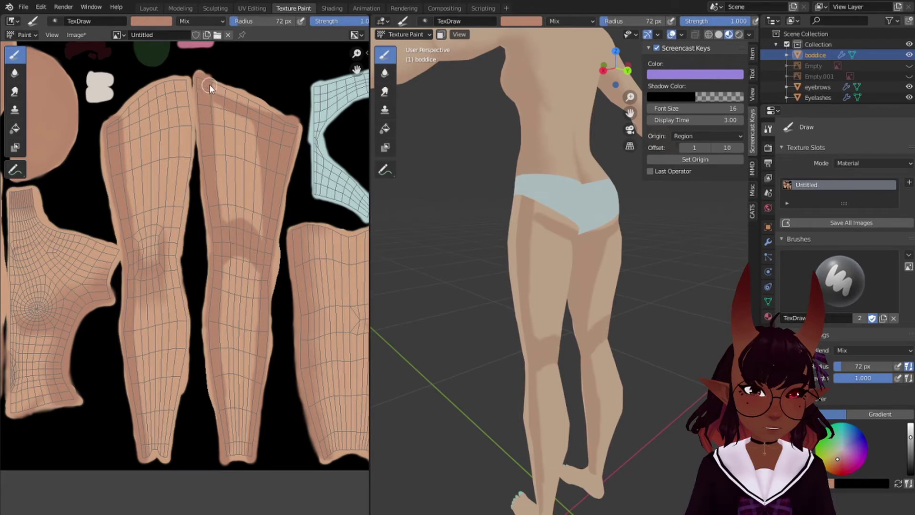
Widen the outer-thigh shading on the back leg's UV island and paint a matching strip down the front leg island's outer edge.
drag(209, 82, 213, 219)
drag(179, 81, 184, 213)
drag(185, 152, 178, 255)
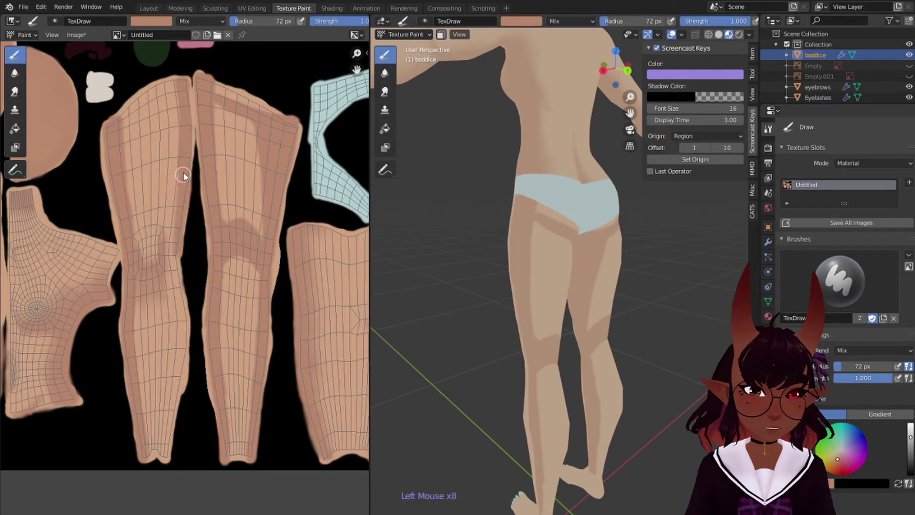
drag(183, 178, 186, 307)
Inspect the leg shading from several sides and shade the front thigh's top edge along the underwear, undoing a misplaced stroke.
middle_drag(607, 334, 574, 325)
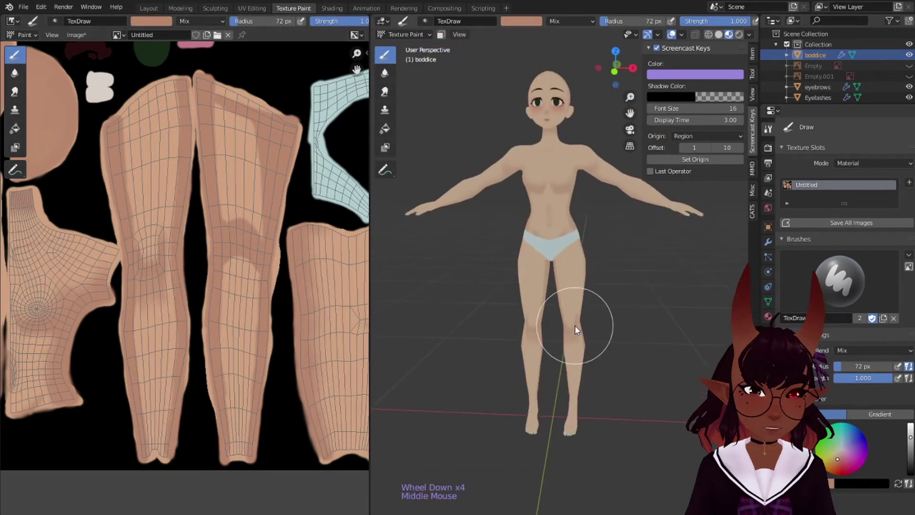
mouse_move(572, 279)
middle_down()
mouse_move(577, 294)
mouse_move(508, 297)
middle_up()
mouse_move(528, 352)
middle_down()
mouse_move(719, 319)
mouse_move(699, 328)
mouse_move(713, 312)
mouse_move(713, 330)
middle_up()
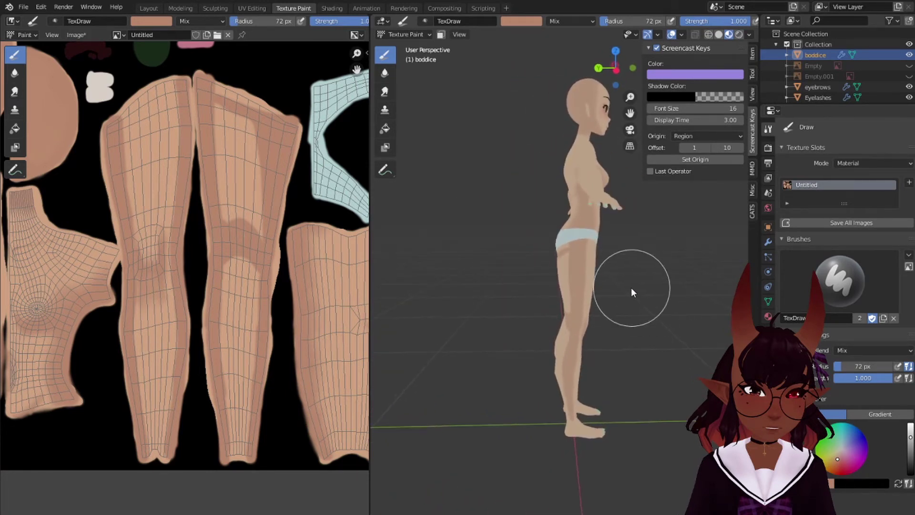
middle_drag(633, 291, 543, 263)
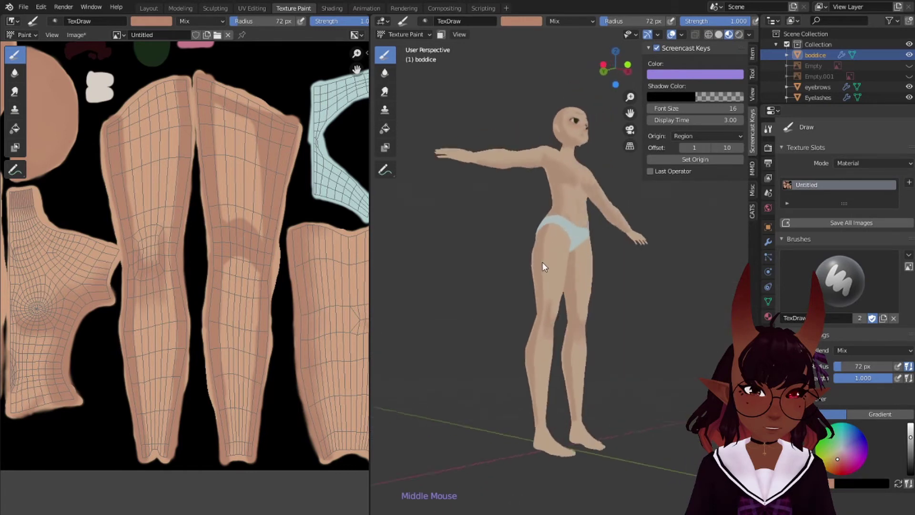
scroll(543, 267, up, 4)
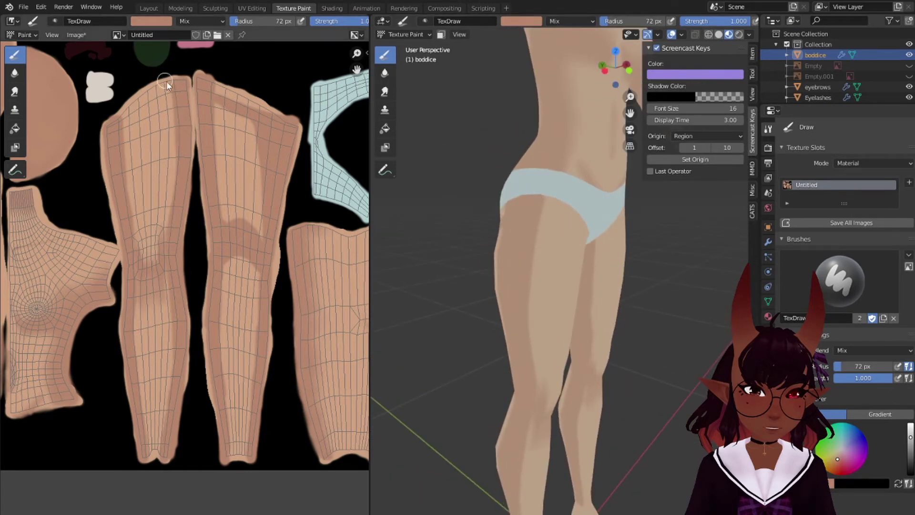
mouse_move(172, 84)
mouse_down()
mouse_move(153, 88)
mouse_move(159, 81)
mouse_move(176, 79)
mouse_move(123, 108)
mouse_move(119, 122)
mouse_up()
key(ctrl+z)
Blend the edges of the thigh shading on the front leg's UV island with the Smear brush at a 218 px radius.
click(15, 92)
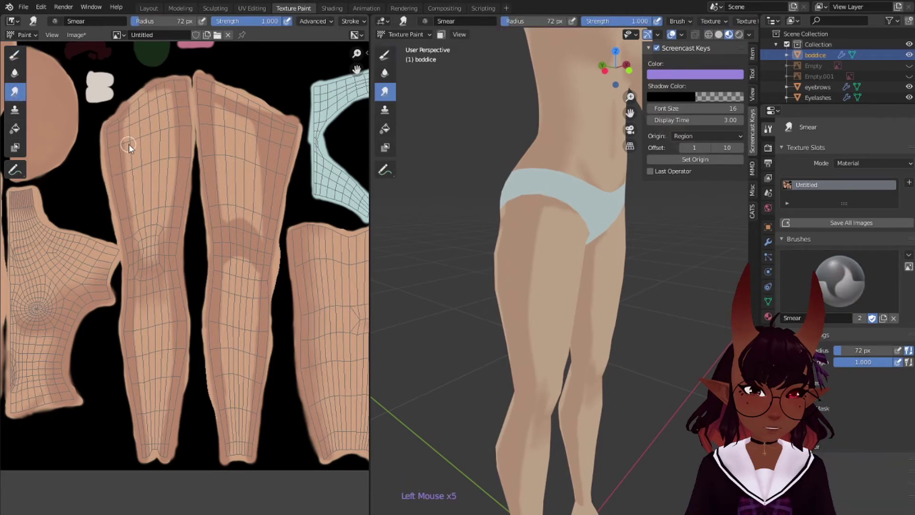
key(bracketright)
key(bracketright)
key(bracketright)
key(bracketright)
drag(134, 167, 136, 224)
drag(167, 195, 161, 231)
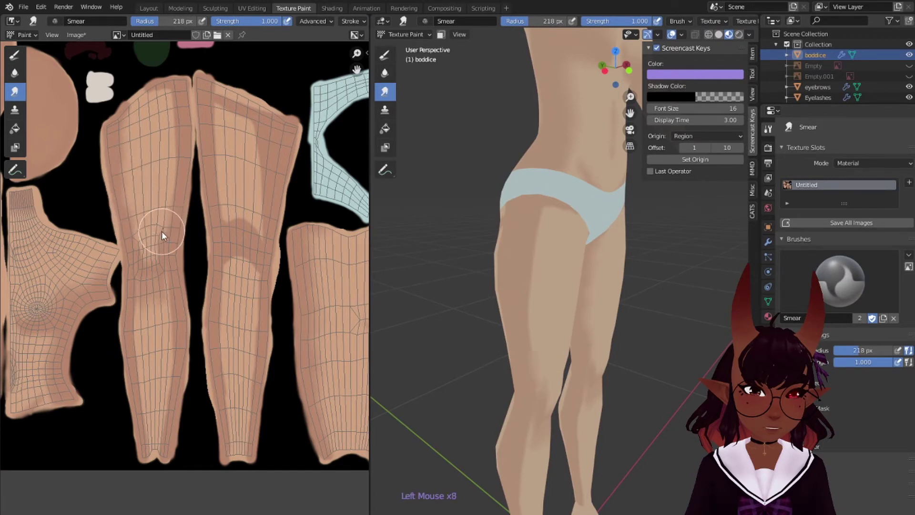
drag(171, 177, 173, 155)
drag(174, 150, 173, 129)
mouse_move(175, 125)
mouse_down()
mouse_move(169, 96)
mouse_move(170, 113)
mouse_up()
drag(171, 119, 166, 144)
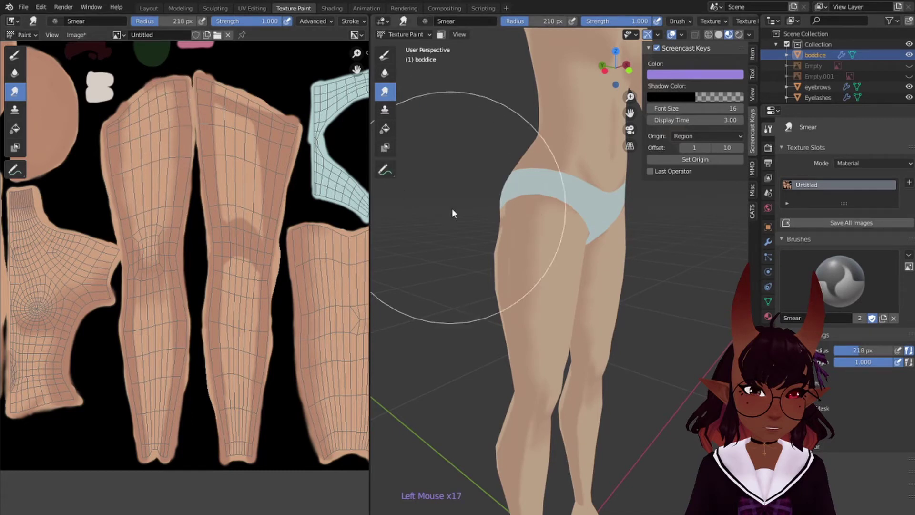
Check the legs from the front and smear the knee, shin and ankle shading on the front leg's UV island.
scroll(451, 208, down, 4)
middle_drag(563, 228, 483, 91)
scroll(502, 220, up, 3)
middle_drag(483, 143, 472, 143)
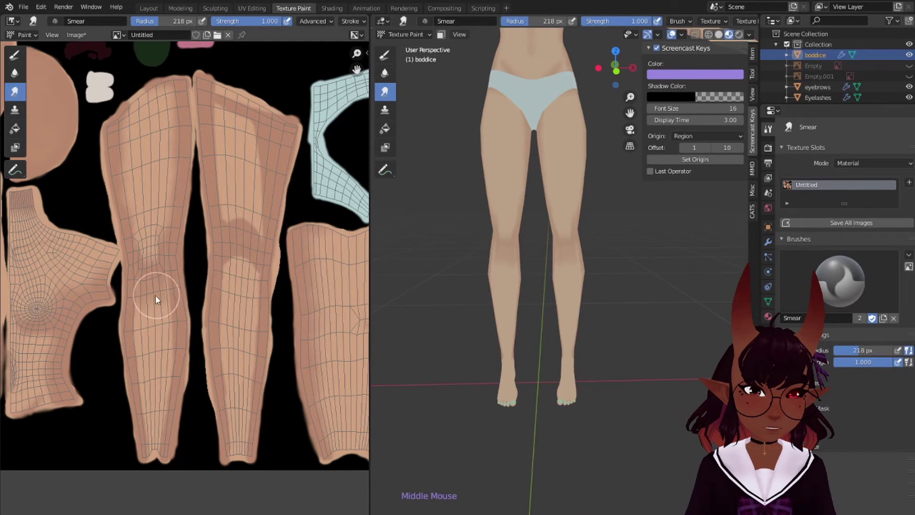
drag(141, 298, 145, 298)
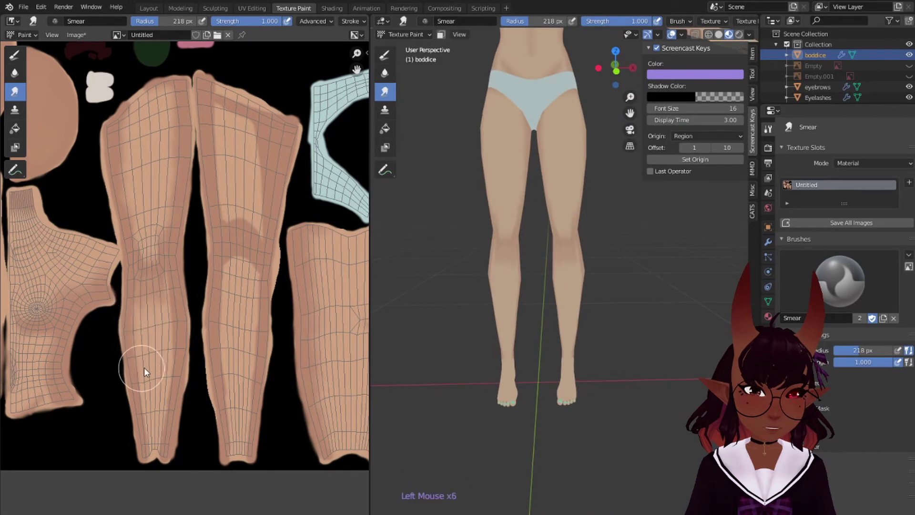
drag(144, 368, 146, 384)
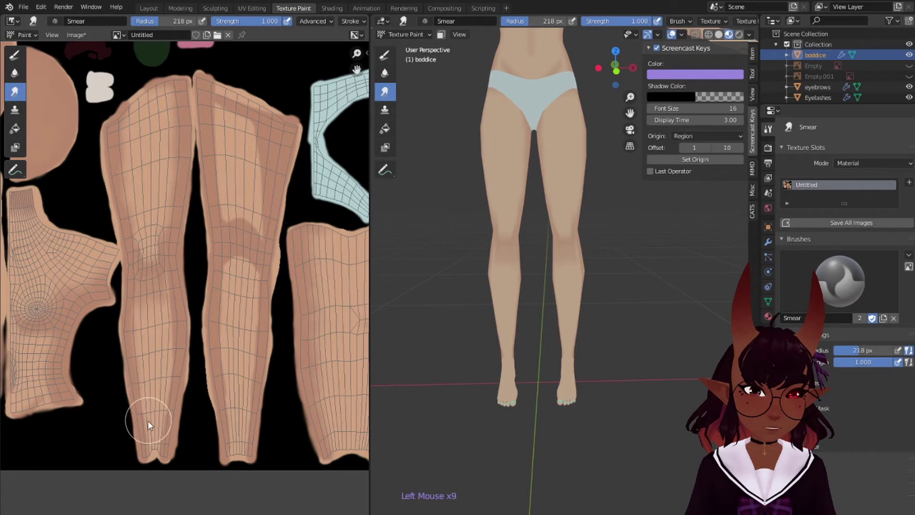
drag(150, 439, 158, 433)
mouse_move(165, 291)
mouse_down()
mouse_move(167, 278)
mouse_move(170, 292)
mouse_up()
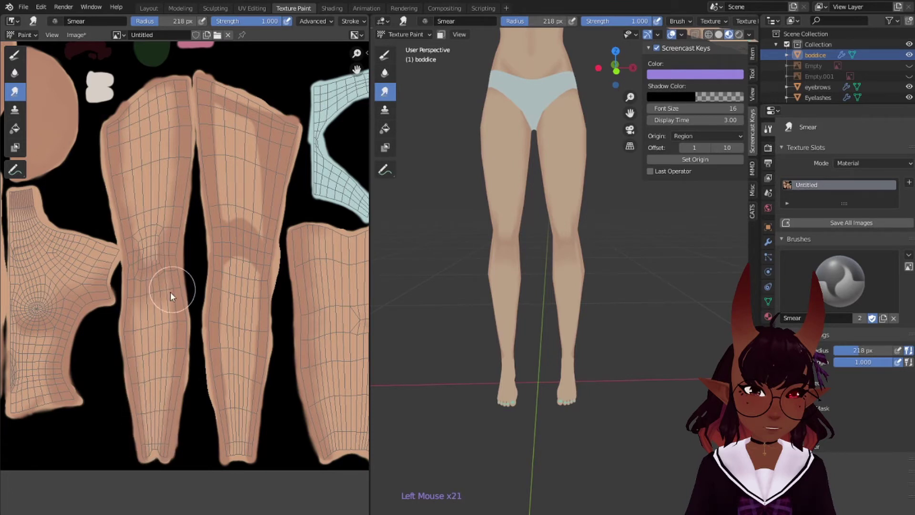
Smear the dark band across the back of the knee on the back leg's UV island and save the texture image.
drag(242, 280, 246, 260)
mouse_move(238, 221)
mouse_down()
mouse_move(231, 203)
mouse_move(257, 229)
mouse_up()
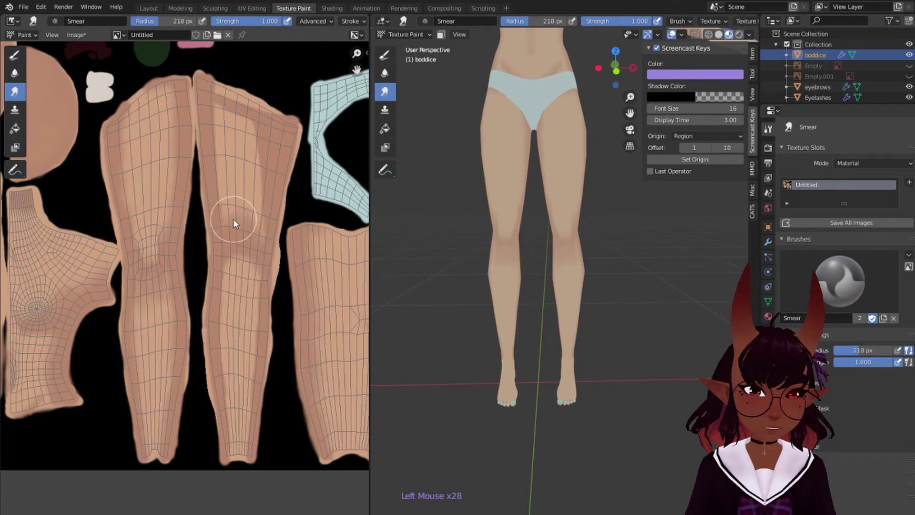
drag(232, 226, 259, 228)
click(96, 116)
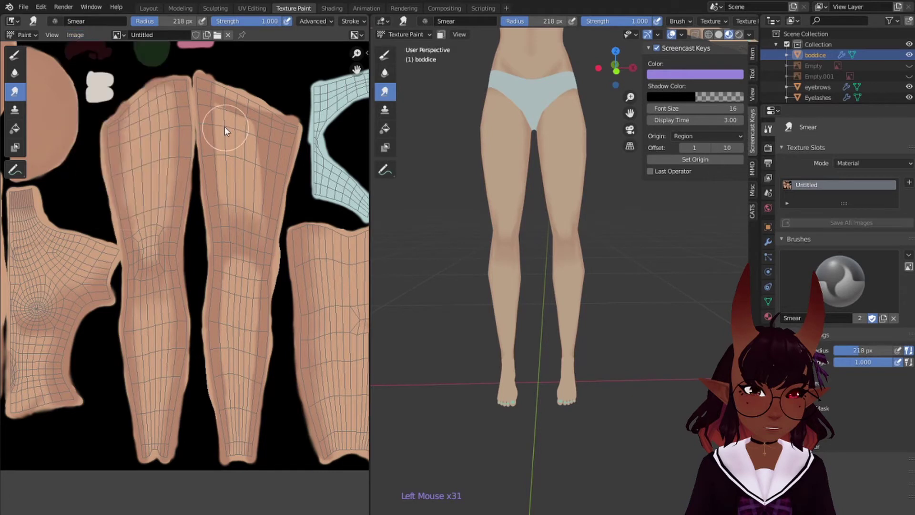
Blend the thigh, upper-edge and lower-leg shading on the back leg's UV island, then save the texture image.
drag(221, 121, 227, 195)
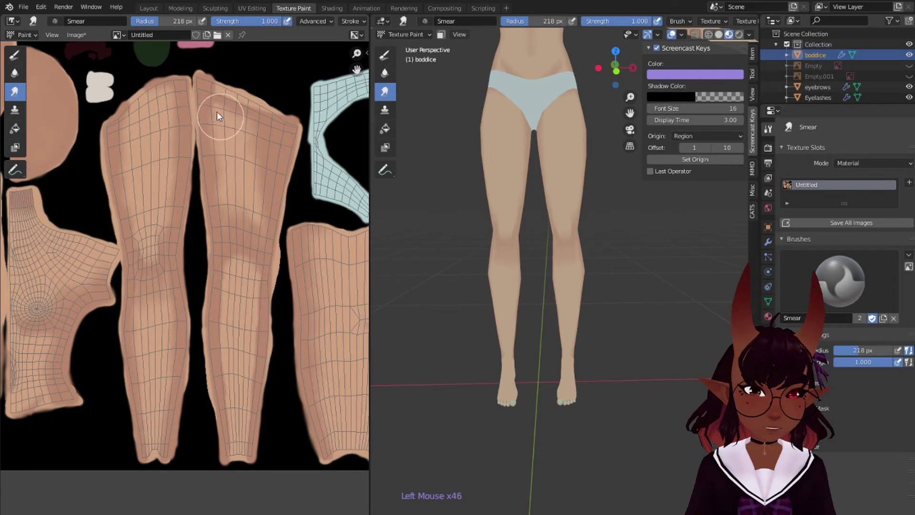
drag(218, 91, 262, 97)
drag(238, 265, 248, 266)
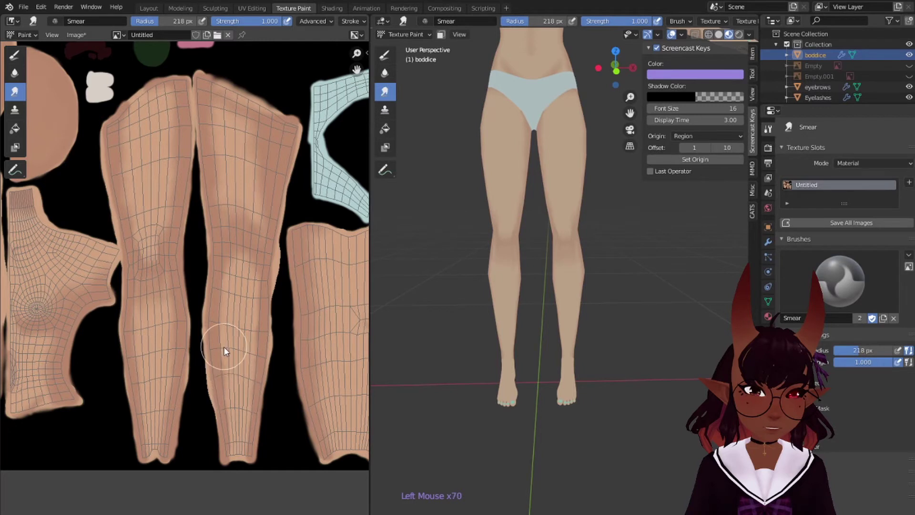
click(74, 35)
click(118, 119)
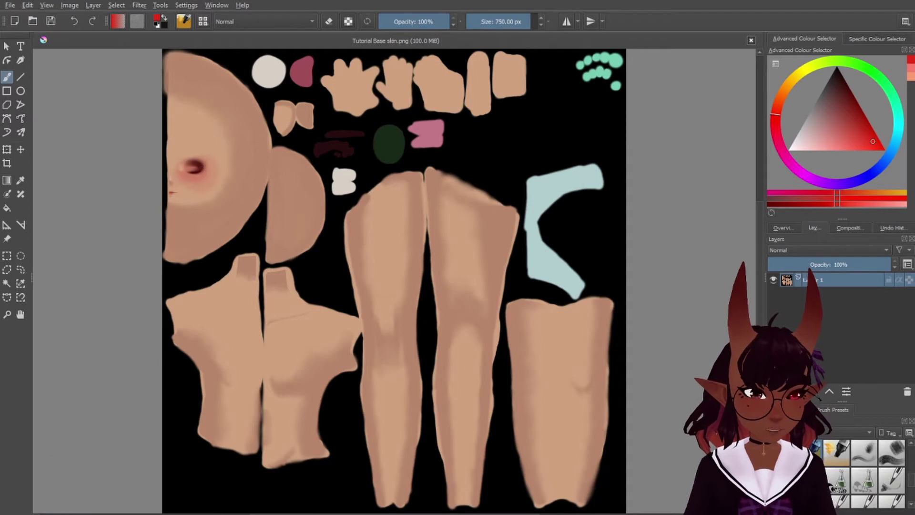
Switch to the skin texture in Krita, choose a 90 px blending brush preset and duplicate Layer 1.
scroll(888, 464, down, 5)
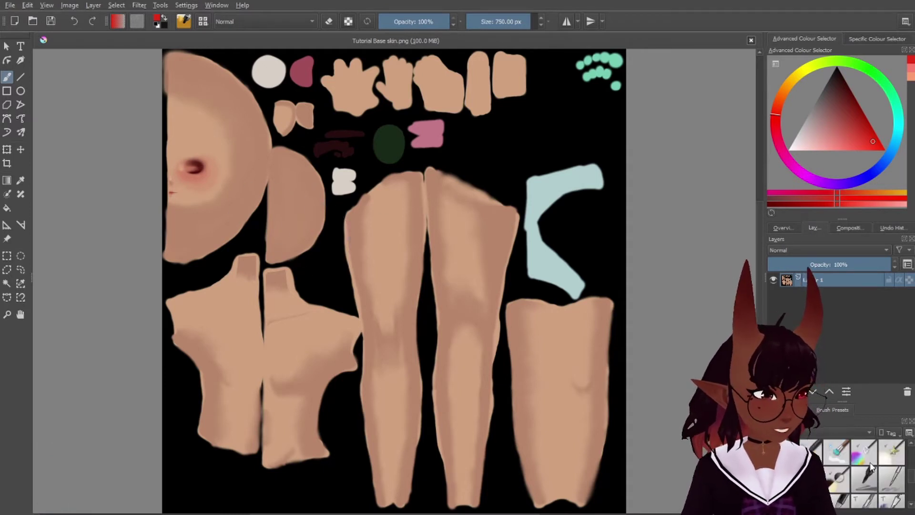
scroll(888, 465, down, 5)
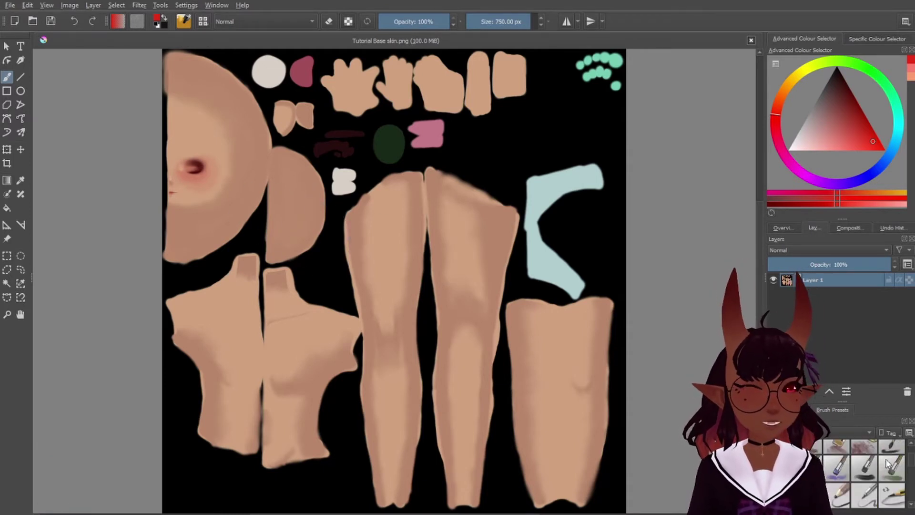
scroll(888, 463, down, 10)
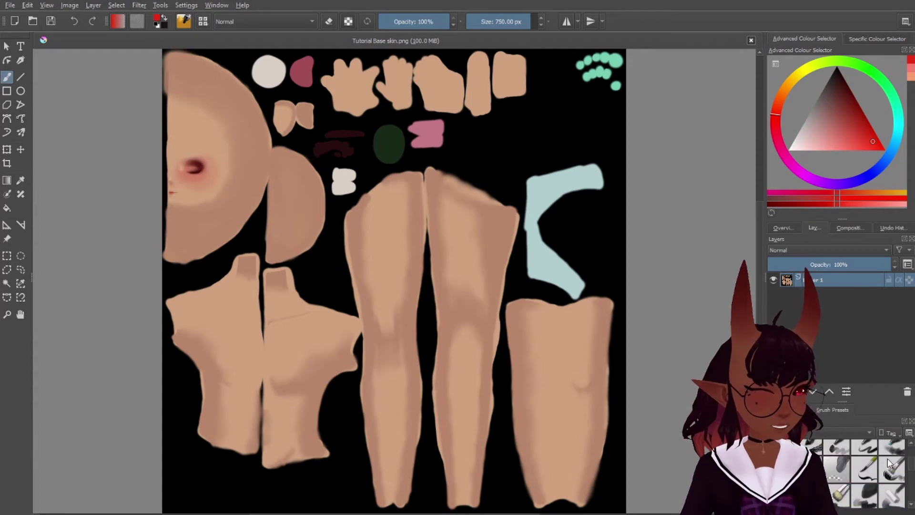
click(866, 493)
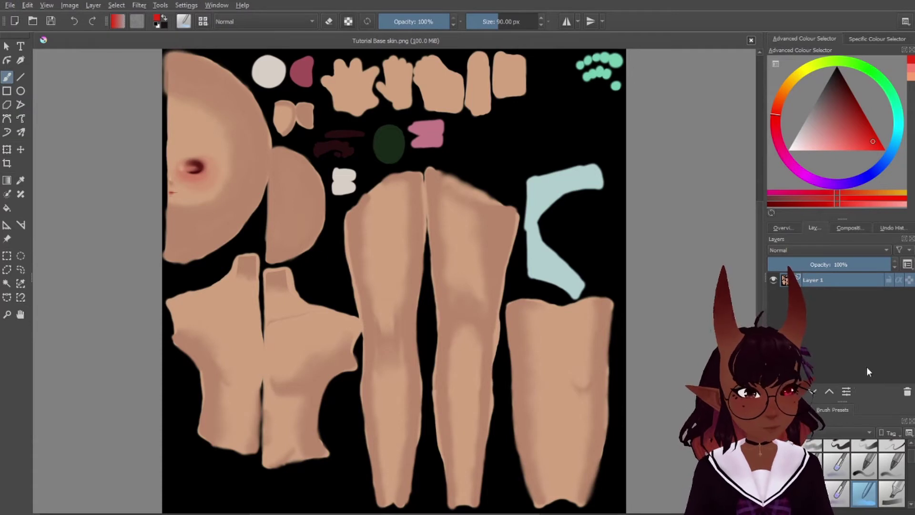
click(795, 391)
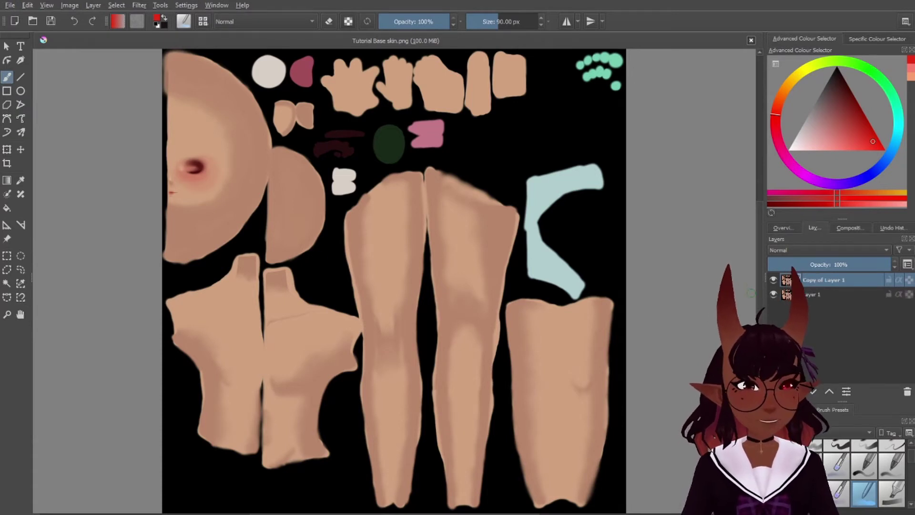
Blend the blush and dark shading around the eye socket on the face with the brush enlarged to 126 px.
scroll(290, 259, up, 2)
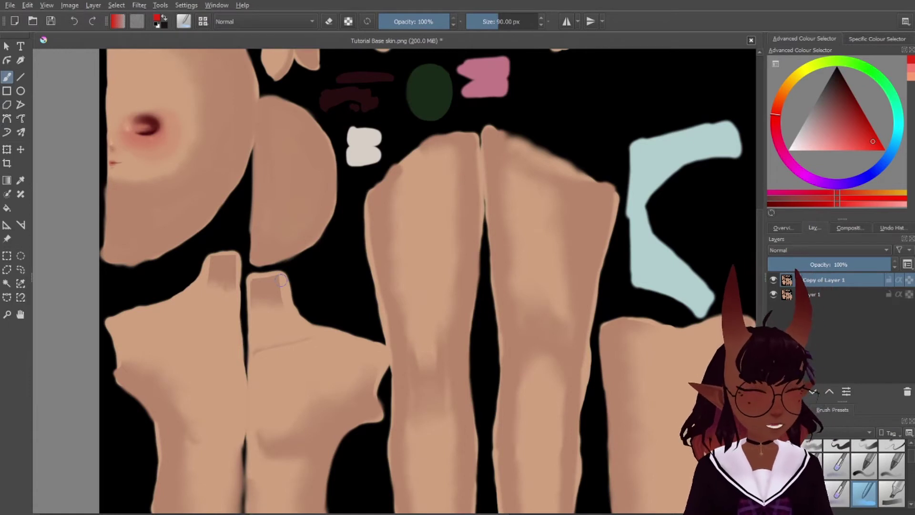
scroll(254, 231, up, 2)
middle_drag(205, 185, 434, 398)
middle_drag(418, 324, 411, 345)
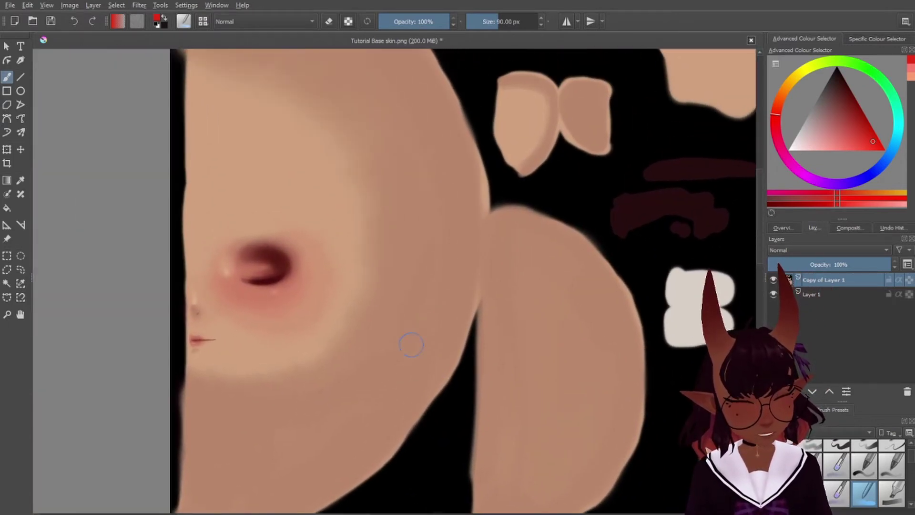
scroll(305, 299, up, 3)
middle_drag(241, 351, 279, 302)
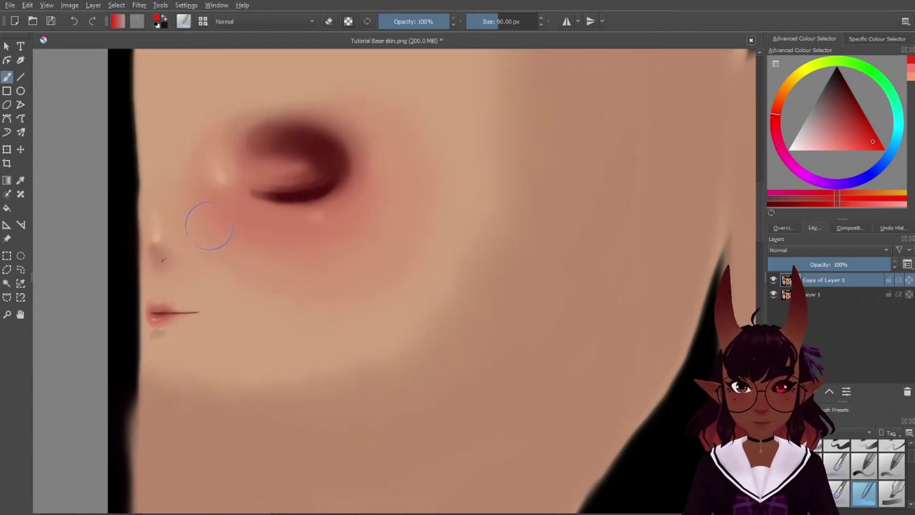
key(bracketright)
key(bracketright)
key(bracketright)
key(bracketright)
key(bracketright)
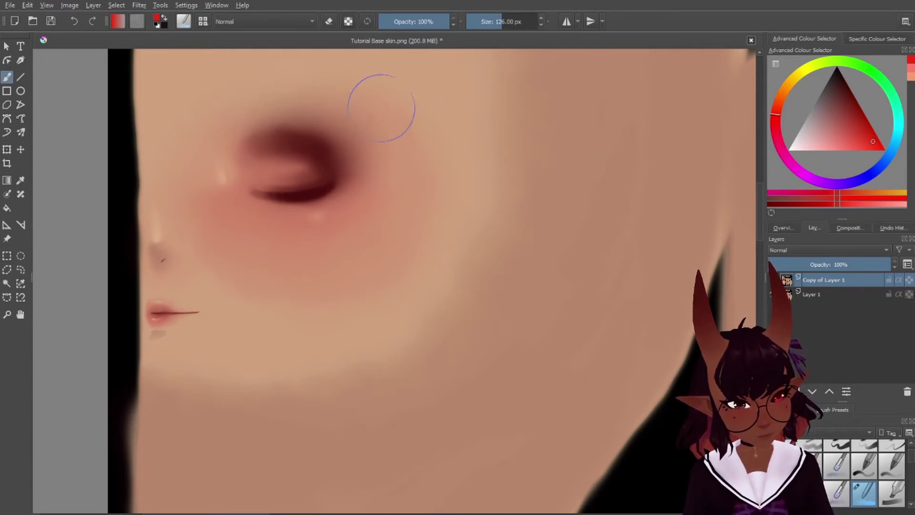
Soften the outer edge of the cheek blush into the surrounding skin with brush sizes of 188 and 165 px.
key(bracketright)
key(bracketright)
key(bracketright)
key(bracketright)
key(bracketright)
key(bracketright)
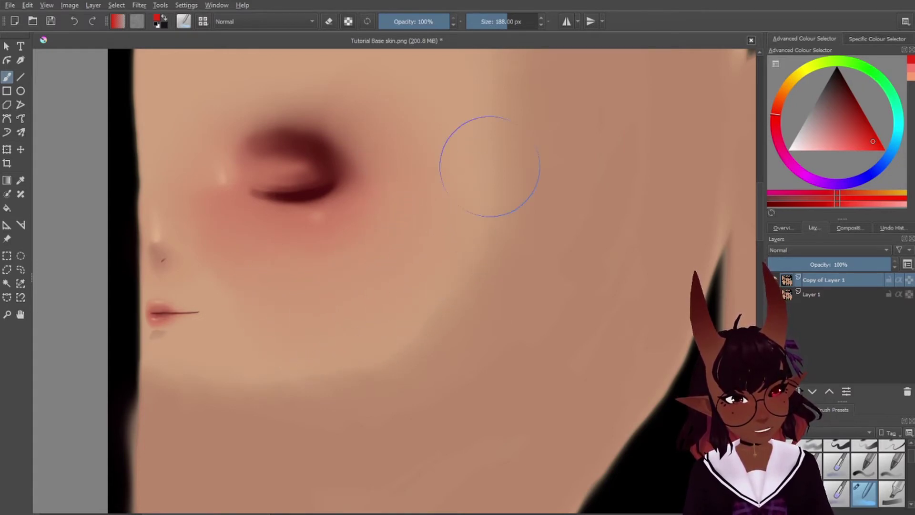
key(bracketleft)
key(bracketleft)
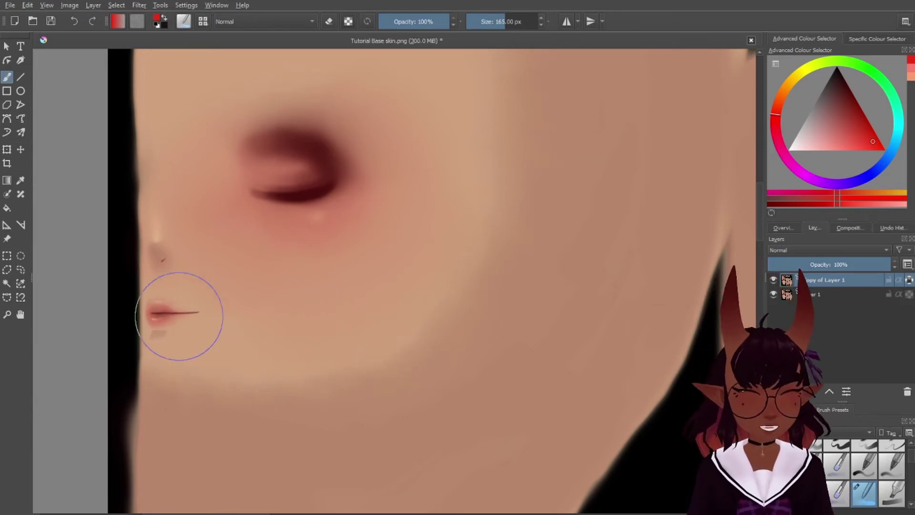
Smooth the lip colour, lip highlights and chin shadow around the mouth, reducing the brush to 16 px.
scroll(179, 343, up, 4)
mouse_move(200, 286)
middle_down()
mouse_move(290, 307)
mouse_move(278, 296)
middle_up()
scroll(265, 298, up, 1)
key(bracketleft)
key(bracketleft)
key(bracketleft)
key(bracketleft)
key(bracketleft)
key(bracketleft)
key(bracketleft)
key(bracketleft)
key(bracketleft)
key(bracketleft)
key(bracketleft)
key(bracketleft)
key(bracketleft)
key(bracketleft)
key(bracketleft)
key(bracketleft)
key(bracketleft)
key(bracketleft)
key(bracketleft)
key(bracketleft)
key(bracketleft)
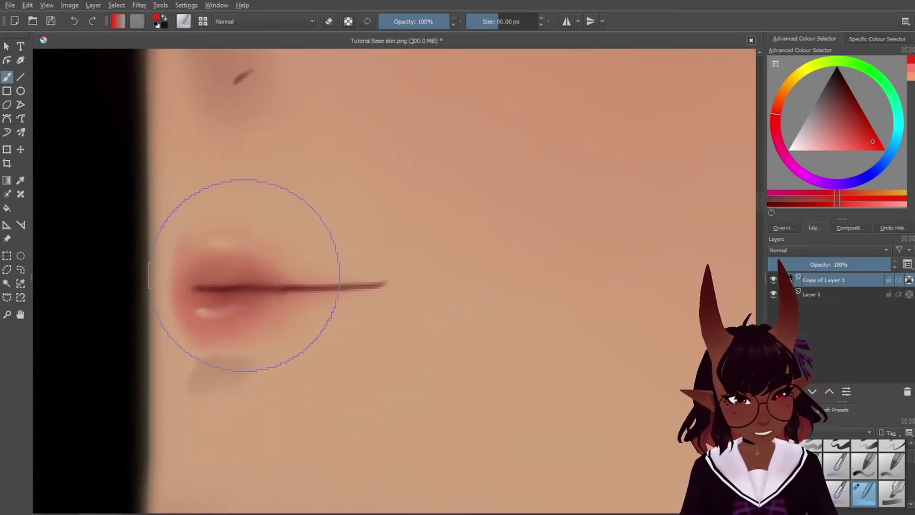
key(bracketleft)
key(bracketleft)
key(bracketleft)
key(bracketleft)
key(bracketleft)
key(bracketleft)
key(bracketleft)
key(bracketleft)
key(bracketleft)
key(bracketleft)
key(bracketleft)
key(bracketleft)
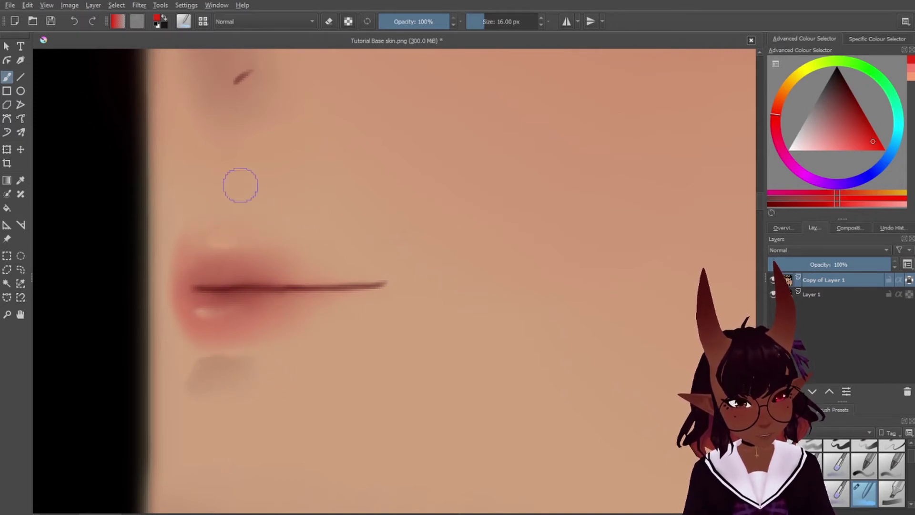
Soften the highlight and shadow around the nose with the brush set to 30 px.
scroll(294, 160, down, 3)
middle_drag(399, 162, 312, 227)
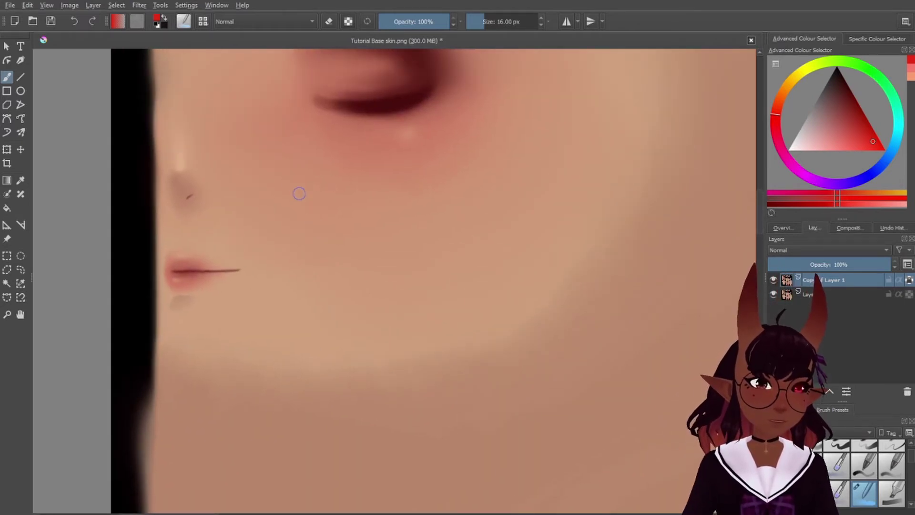
middle_drag(269, 154, 274, 228)
key(bracketright)
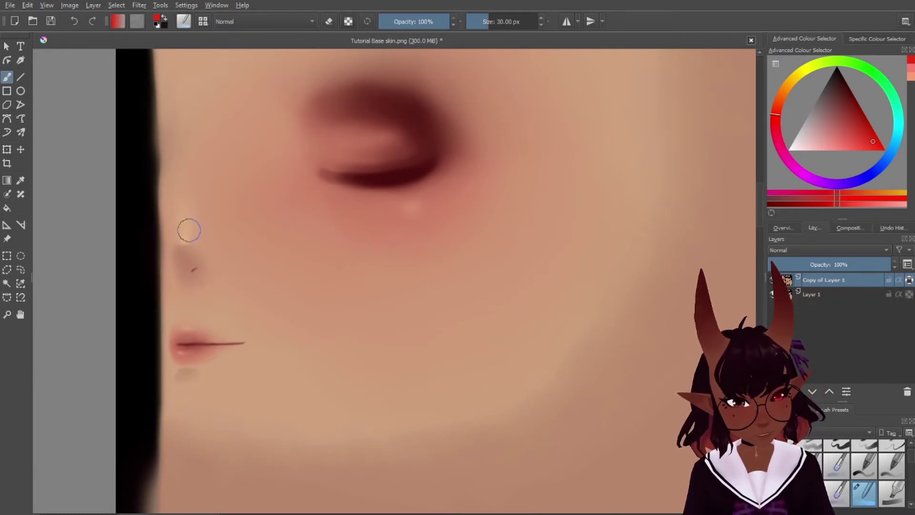
Blend the border between the light face area and the darker head shading from forehead to jaw, using 144 and 126 px brushes.
scroll(363, 232, down, 3)
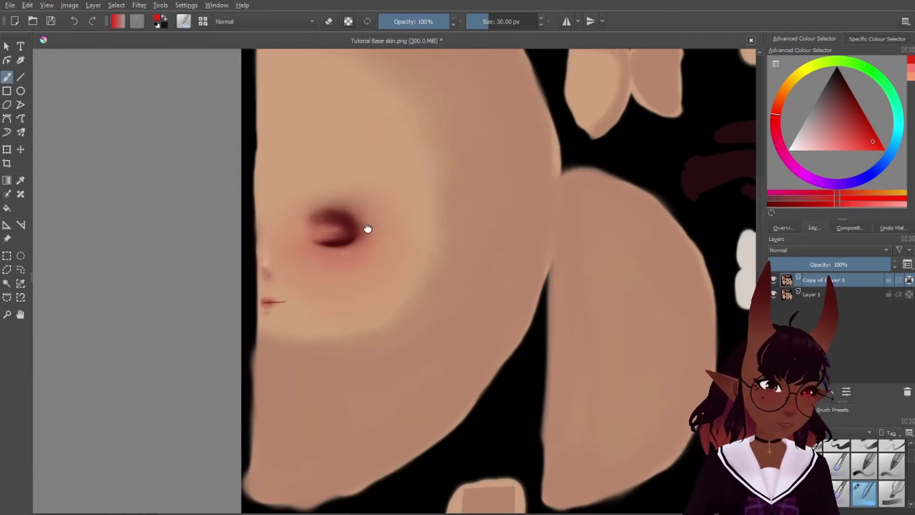
middle_drag(393, 186, 385, 237)
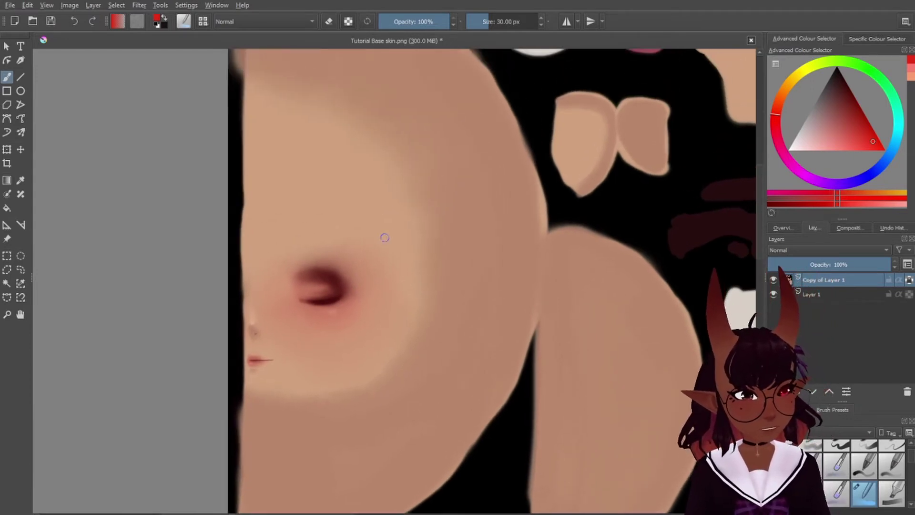
key(bracketright)
key(bracketright)
key(bracketright)
key(bracketright)
key(bracketright)
key(bracketright)
key(bracketright)
key(bracketright)
key(bracketright)
key(bracketright)
key(bracketright)
key(bracketright)
key(bracketright)
key(bracketright)
key(bracketright)
key(bracketright)
key(bracketright)
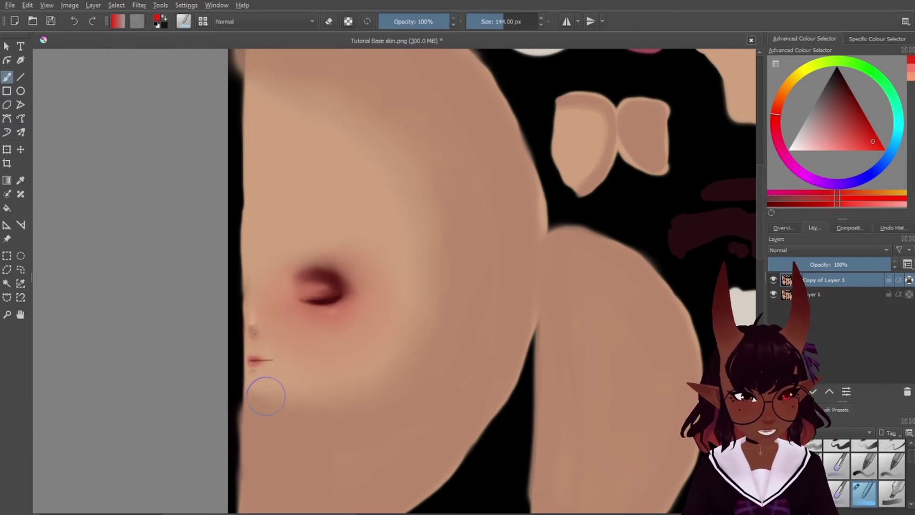
key(bracketleft)
key(bracketleft)
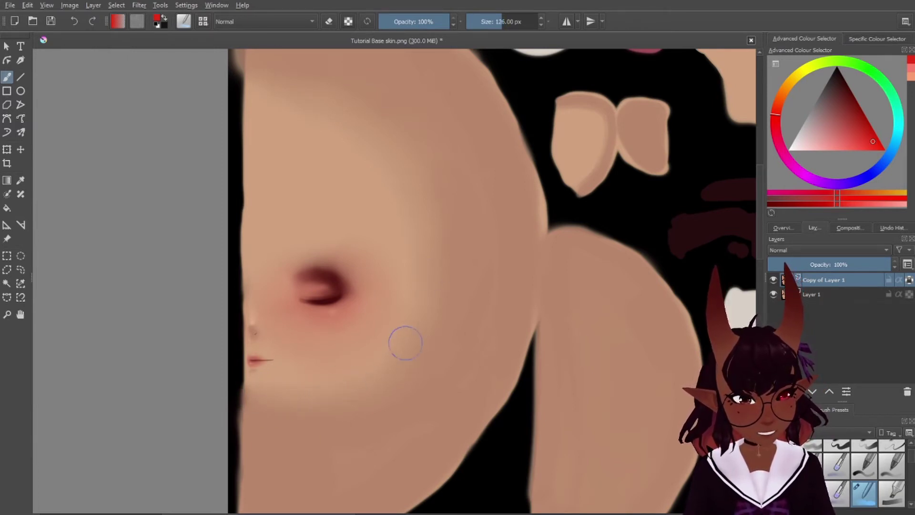
Smooth the broad dark shading on the side of the head with the brush enlarged to 342 px.
key(bracketright)
key(bracketright)
key(bracketright)
key(bracketright)
key(bracketright)
key(bracketright)
key(bracketright)
key(bracketright)
key(bracketright)
key(bracketright)
key(bracketright)
key(bracketright)
key(bracketright)
key(bracketright)
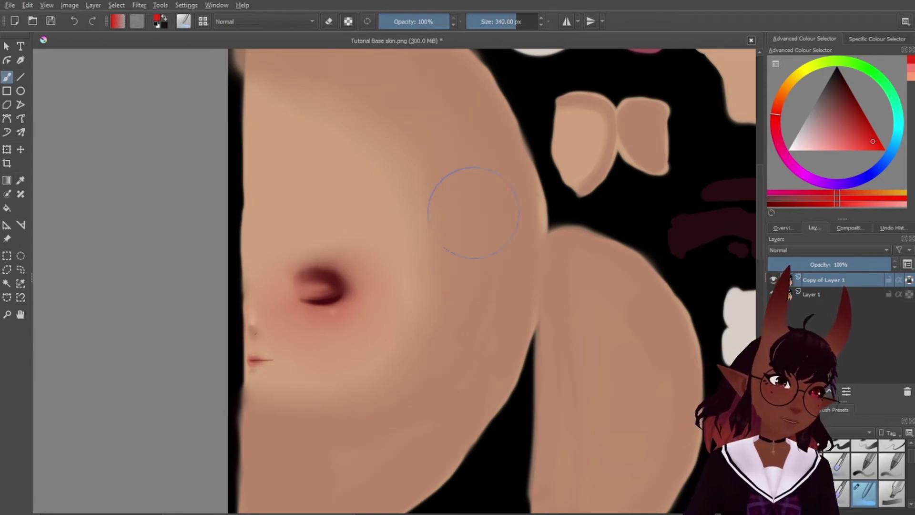
scroll(434, 388, down, 3)
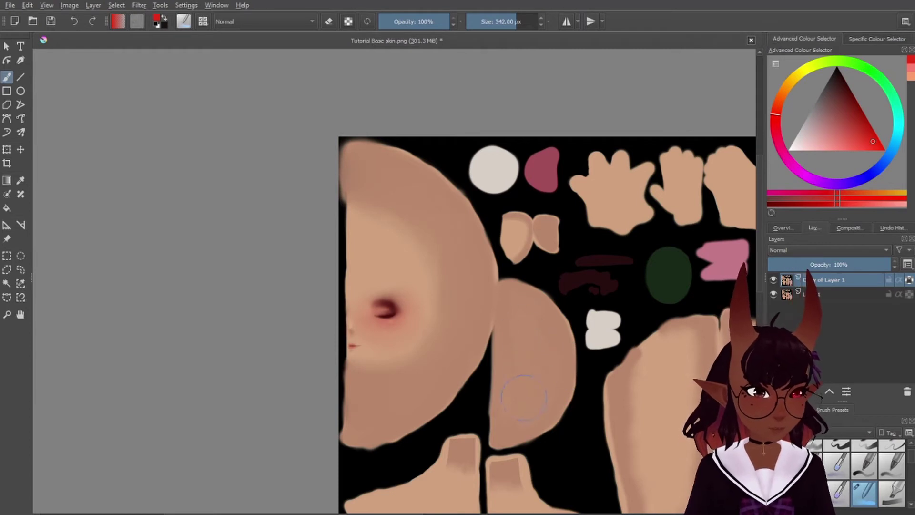
Blend the dark rim shading into the lighter centre of the ear island with the brush reduced to 78 px.
scroll(527, 225, up, 5)
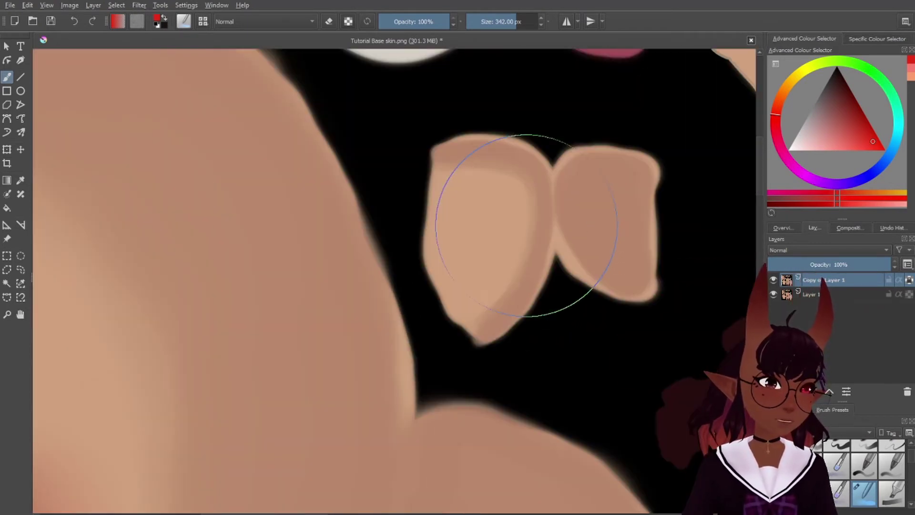
key(bracketleft)
key(bracketleft)
key(bracketleft)
key(bracketleft)
key(bracketleft)
key(bracketleft)
key(bracketleft)
key(bracketleft)
key(bracketleft)
key(bracketleft)
key(bracketleft)
key(bracketleft)
key(bracketleft)
key(bracketleft)
key(bracketleft)
key(bracketleft)
key(bracketleft)
key(bracketleft)
key(bracketleft)
key(bracketleft)
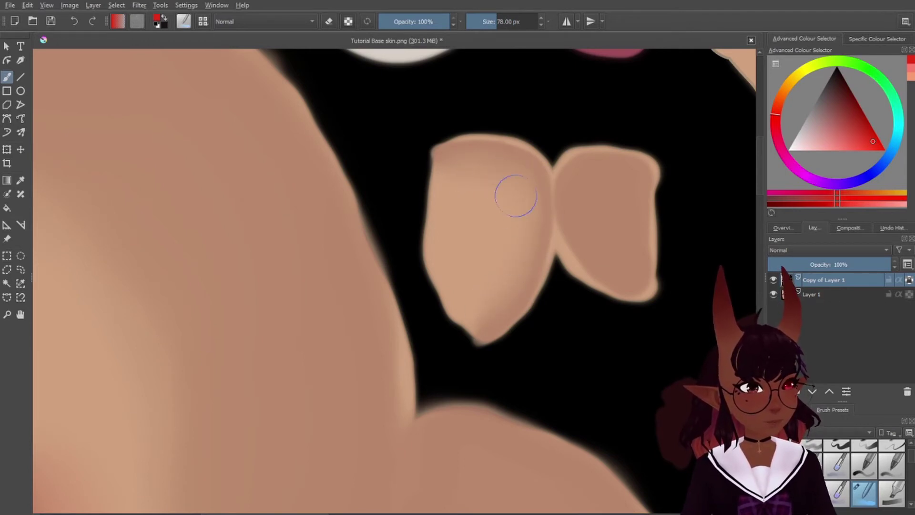
Blend the lower edge of the dark neck shading into the light skin on both torso islands, using 215 and 154 px brushes.
scroll(525, 257, down, 5)
scroll(495, 189, up, 3)
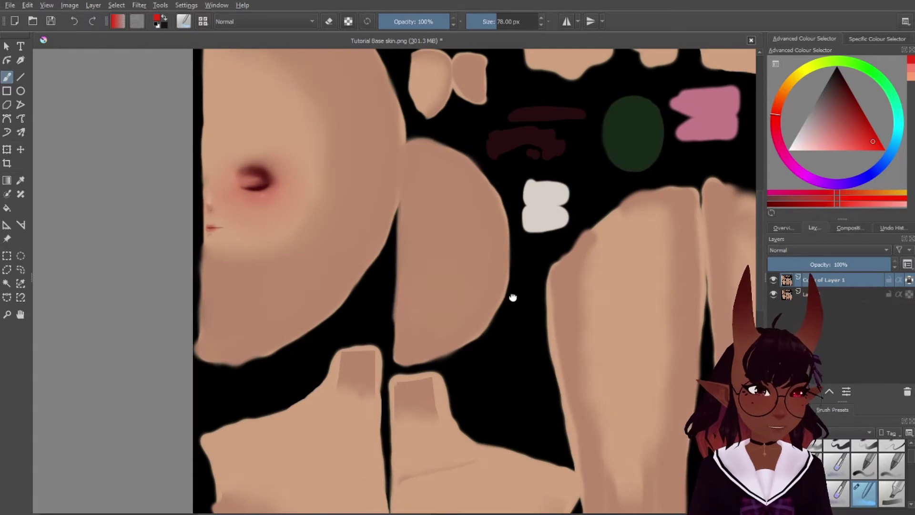
middle_drag(513, 297, 504, 245)
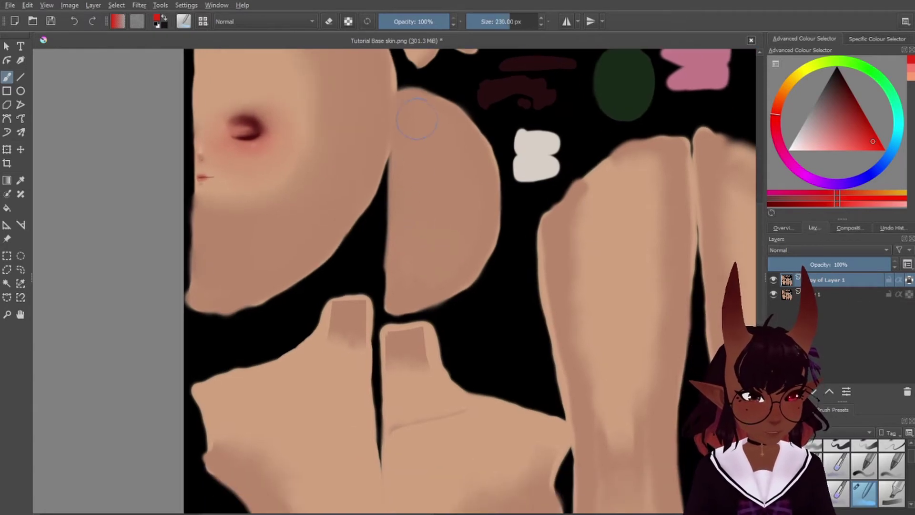
scroll(350, 346, up, 2)
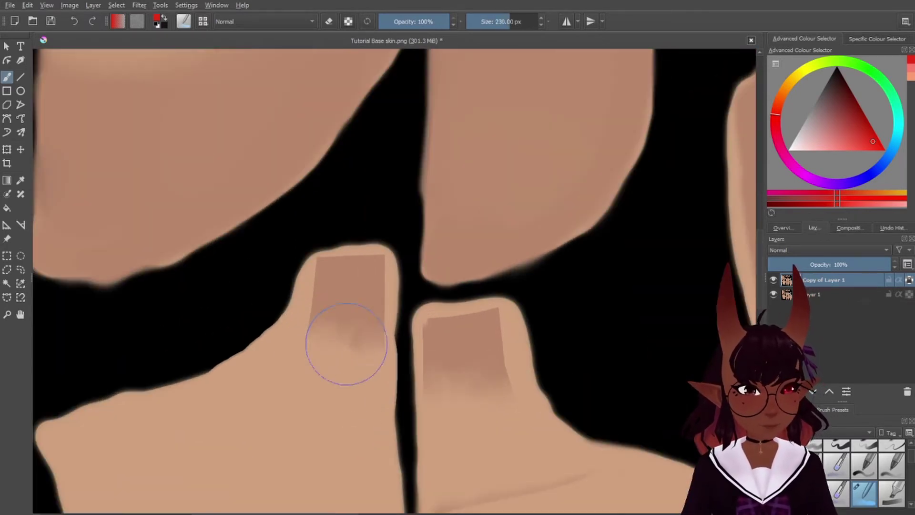
middle_drag(371, 388, 322, 300)
key(bracketleft)
key(bracketleft)
key(bracketleft)
key(bracketleft)
key(bracketleft)
key(bracketleft)
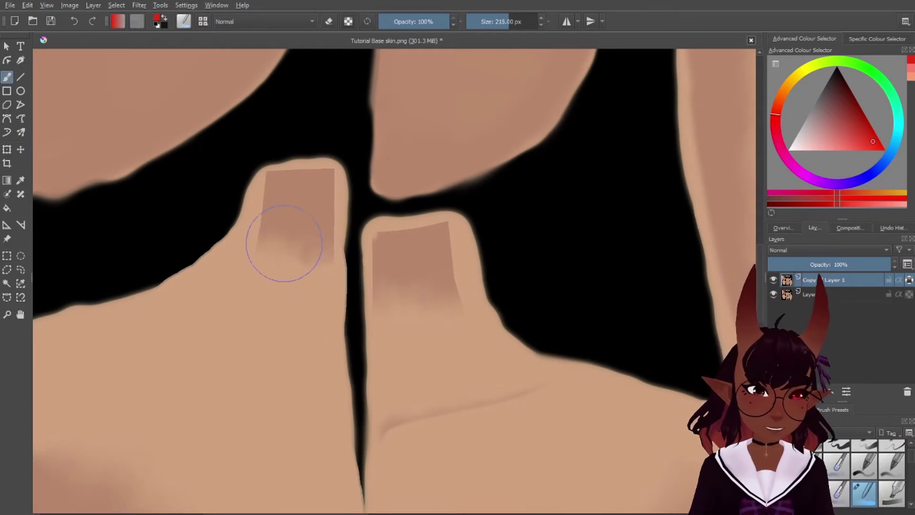
mouse_move(294, 249)
mouse_down()
mouse_move(291, 238)
mouse_move(285, 256)
mouse_up()
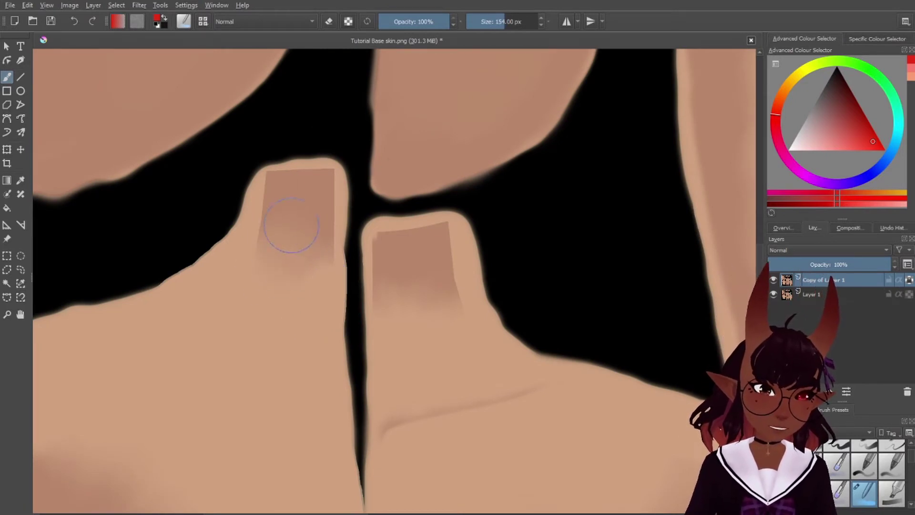
mouse_move(292, 225)
mouse_down()
mouse_move(294, 276)
mouse_move(305, 259)
mouse_move(279, 317)
mouse_move(302, 280)
mouse_up()
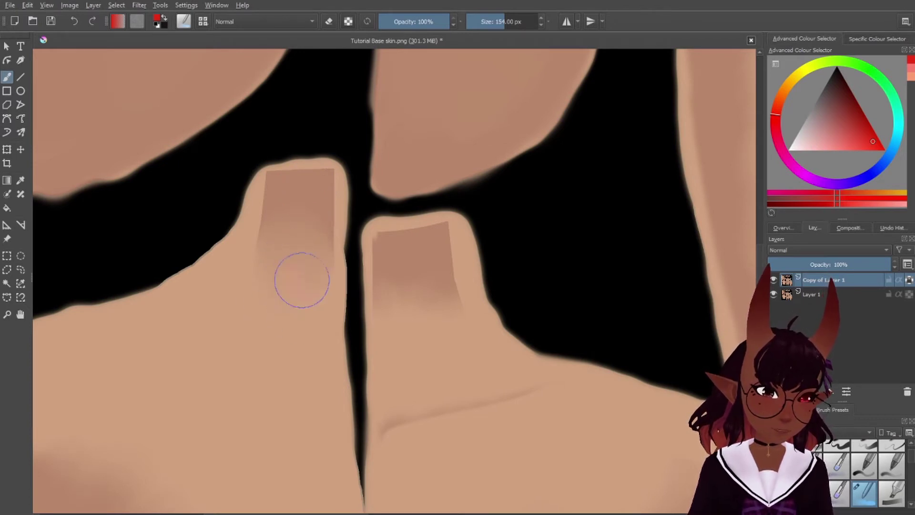
mouse_move(399, 310)
mouse_down()
mouse_move(405, 294)
mouse_move(421, 299)
mouse_move(429, 321)
mouse_move(421, 272)
mouse_move(426, 286)
mouse_up()
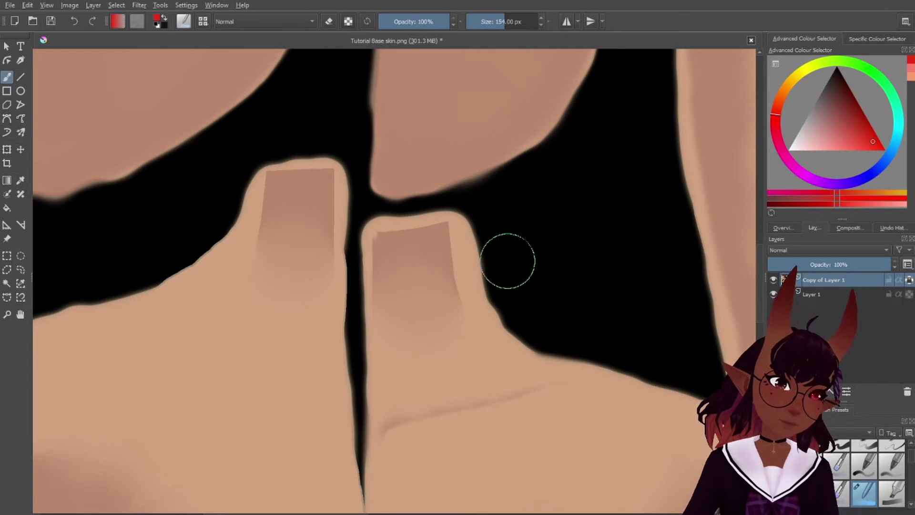
Soften the collarbone crease on the front torso island with a smaller blending brush.
scroll(496, 333, up, 1)
middle_drag(499, 335, 487, 265)
key(bracketleft)
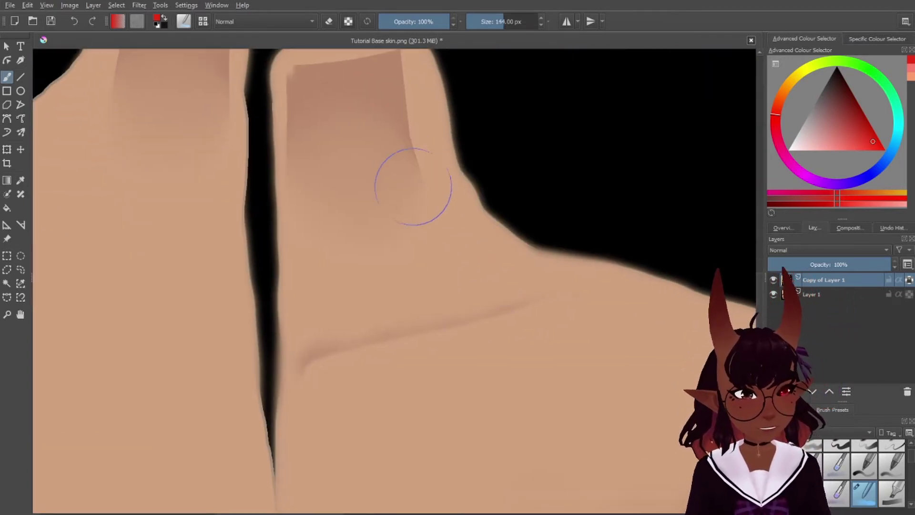
key(bracketleft)
key(bracketleft)
key(bracketleft)
key(bracketleft)
key(bracketleft)
key(bracketleft)
key(bracketleft)
key(bracketleft)
key(bracketleft)
key(bracketleft)
key(bracketleft)
key(bracketleft)
key(bracketleft)
mouse_move(310, 336)
mouse_down()
mouse_move(296, 352)
mouse_move(302, 339)
mouse_move(399, 302)
mouse_move(538, 266)
mouse_move(418, 300)
mouse_move(516, 291)
mouse_move(521, 282)
mouse_move(302, 350)
mouse_move(461, 288)
mouse_up()
Smooth the neck shading gradients on both torso islands further with the brush enlarged to 103 px.
key(bracketright)
key(bracketright)
key(bracketright)
key(bracketright)
key(bracketright)
key(bracketright)
key(bracketright)
key(bracketright)
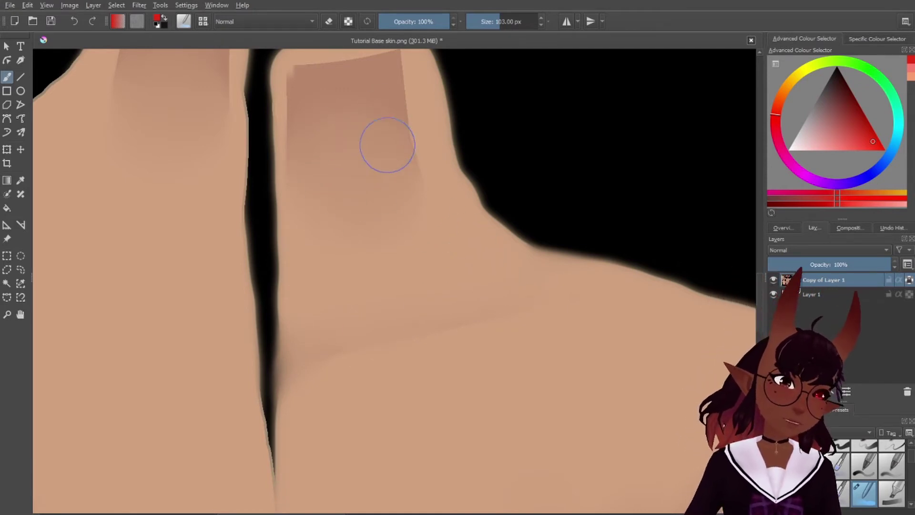
mouse_move(388, 145)
mouse_down()
mouse_move(395, 192)
mouse_move(367, 88)
mouse_move(304, 180)
mouse_move(310, 163)
mouse_up()
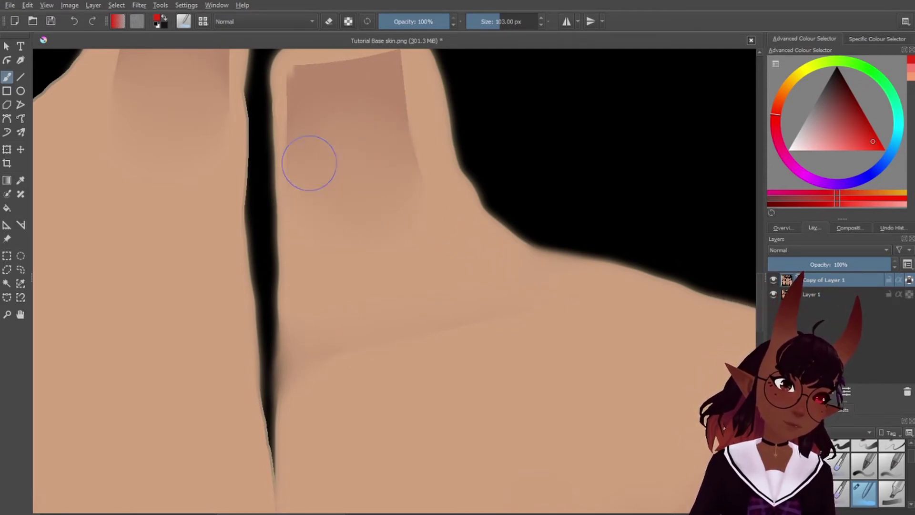
mouse_move(127, 106)
mouse_down()
mouse_move(130, 96)
mouse_move(190, 121)
mouse_move(194, 86)
mouse_up()
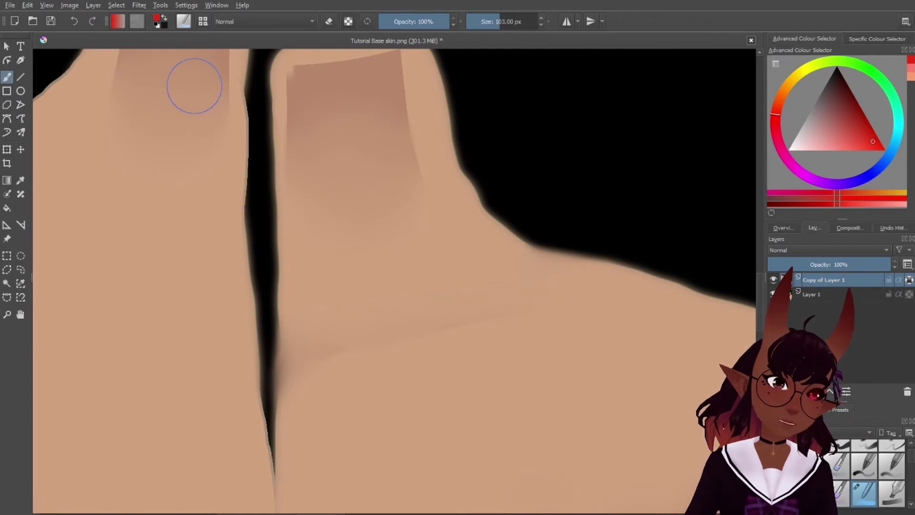
Extend the dark neck shading towards the island edges with the sampled skin shadow colour at 30 px, and blend its lower edges at 103 px.
scroll(194, 85, down, 5)
scroll(286, 251, up, 3)
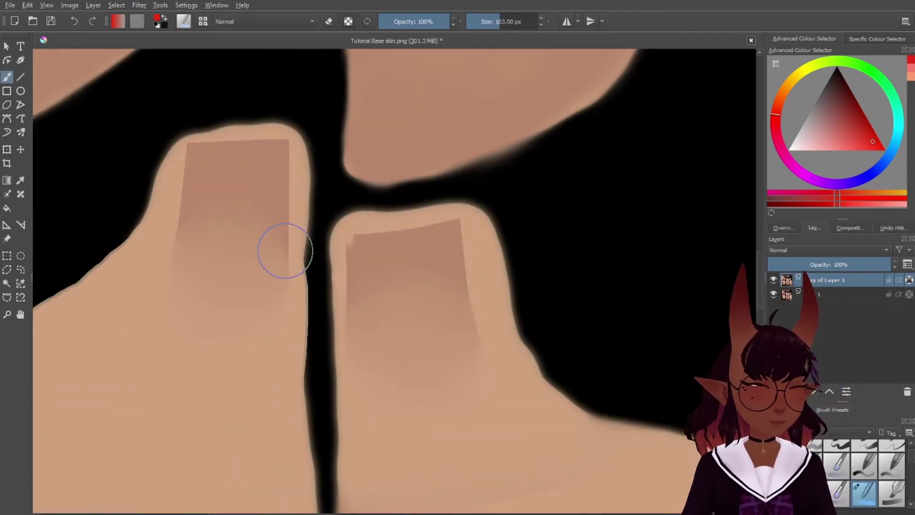
click(867, 470)
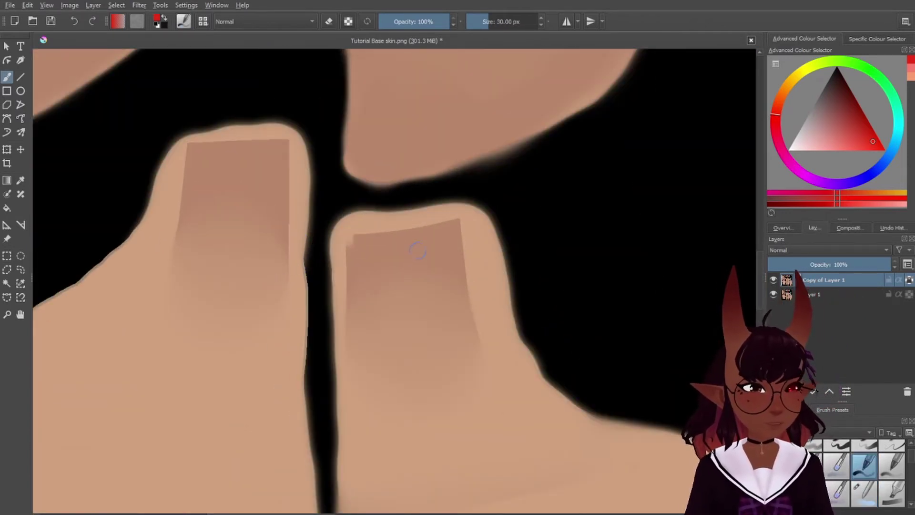
ctrl+click(396, 231)
mouse_move(350, 246)
mouse_down()
mouse_move(375, 230)
mouse_move(454, 220)
mouse_move(462, 269)
mouse_up()
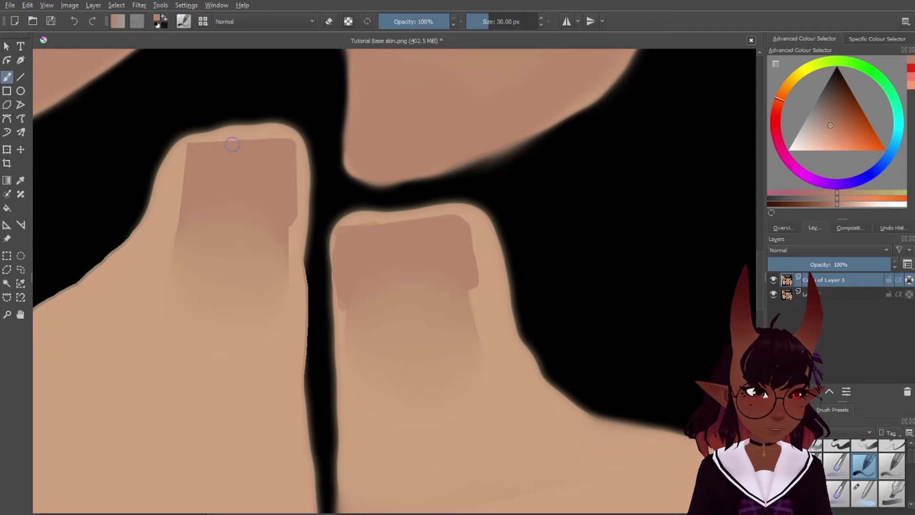
mouse_move(232, 144)
mouse_down()
mouse_move(193, 137)
mouse_move(181, 165)
mouse_up()
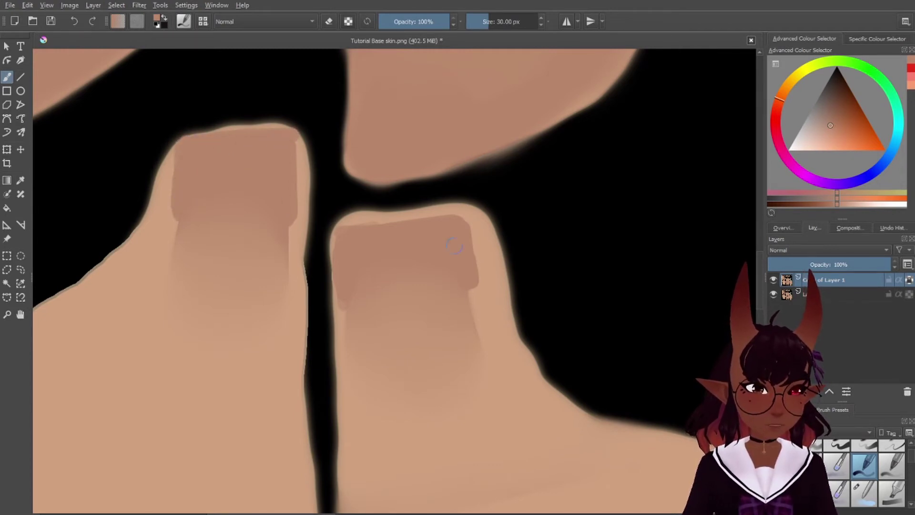
click(859, 492)
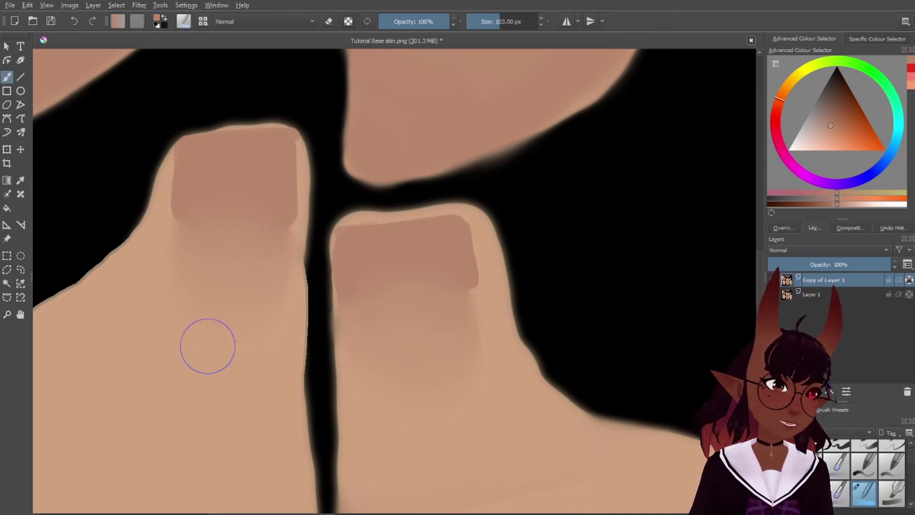
Smooth the shading across both torso islands, including the chest, waist and sides, with the brush enlarged to 246 px.
scroll(205, 343, down, 4)
scroll(235, 210, up, 2)
scroll(253, 196, down, 1)
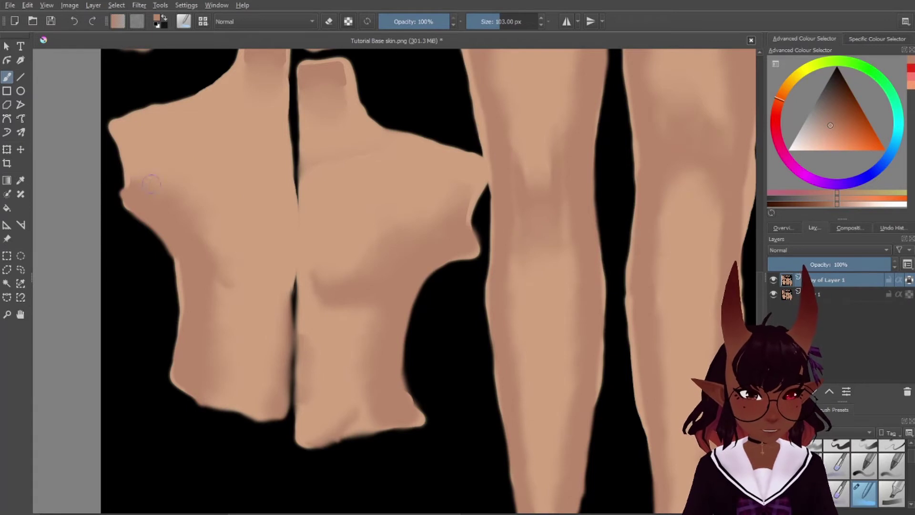
shift+drag(158, 183, 188, 184)
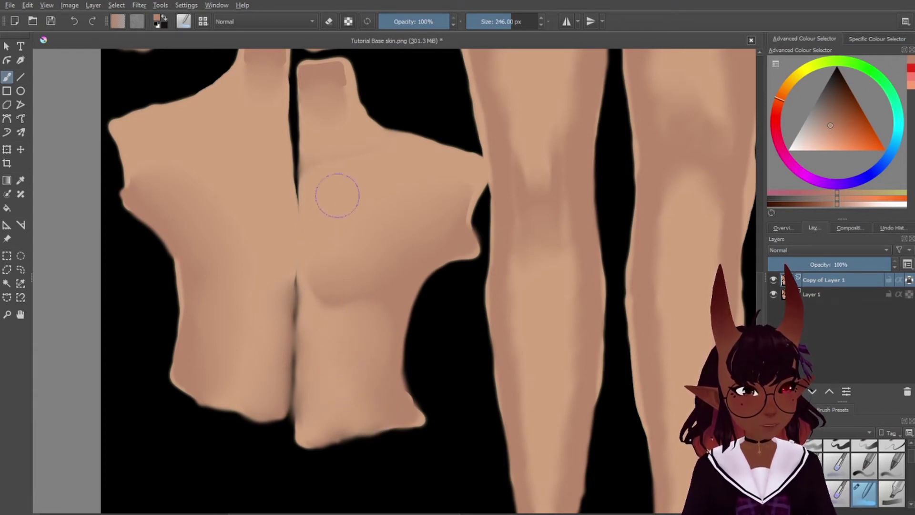
Blend the dark side and knee shading into the light centres of the long limb islands, using 390, 165 and 300 px brushes.
scroll(405, 323, down, 2)
scroll(419, 260, up, 4)
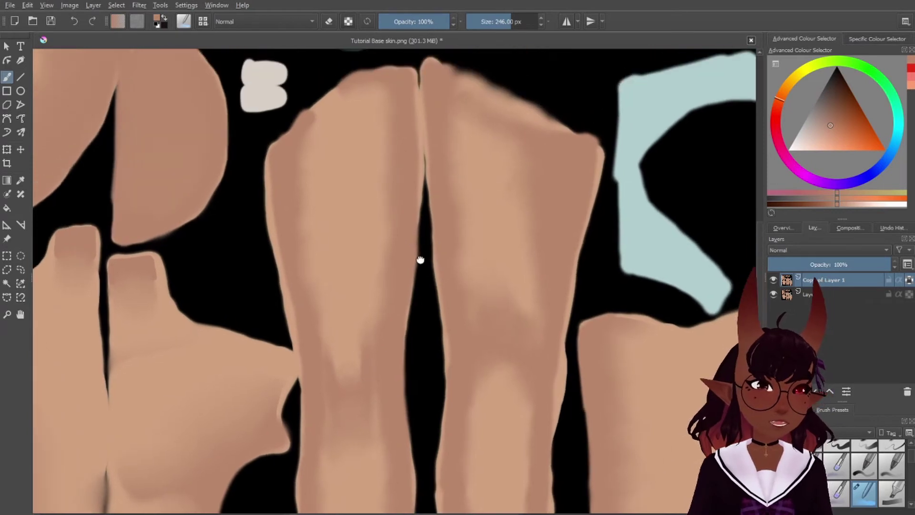
key(bracketright)
key(bracketright)
key(bracketright)
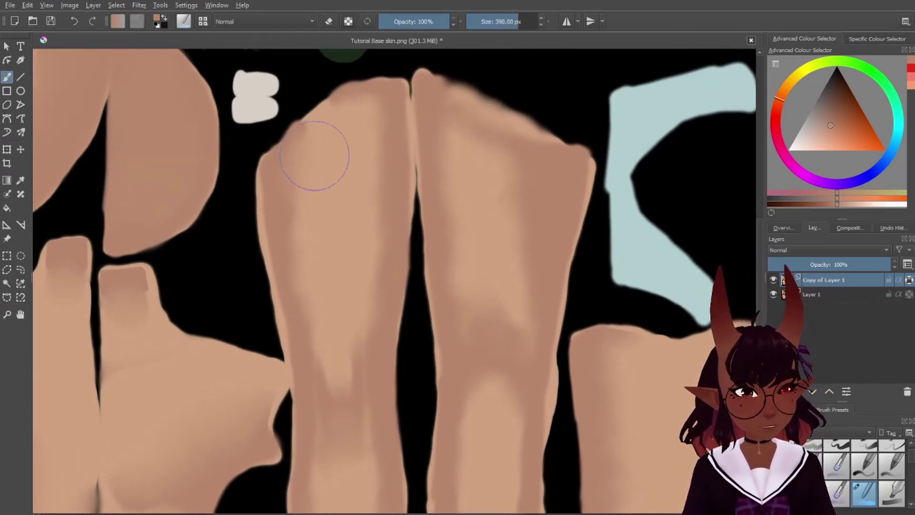
mouse_move(314, 156)
mouse_down()
mouse_move(304, 239)
mouse_move(305, 231)
mouse_move(325, 324)
mouse_up()
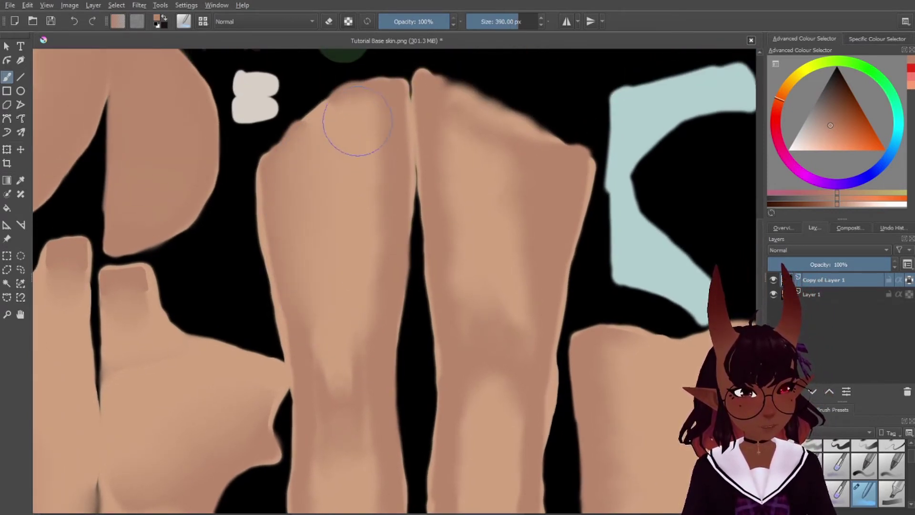
key(bracketleft)
key(bracketleft)
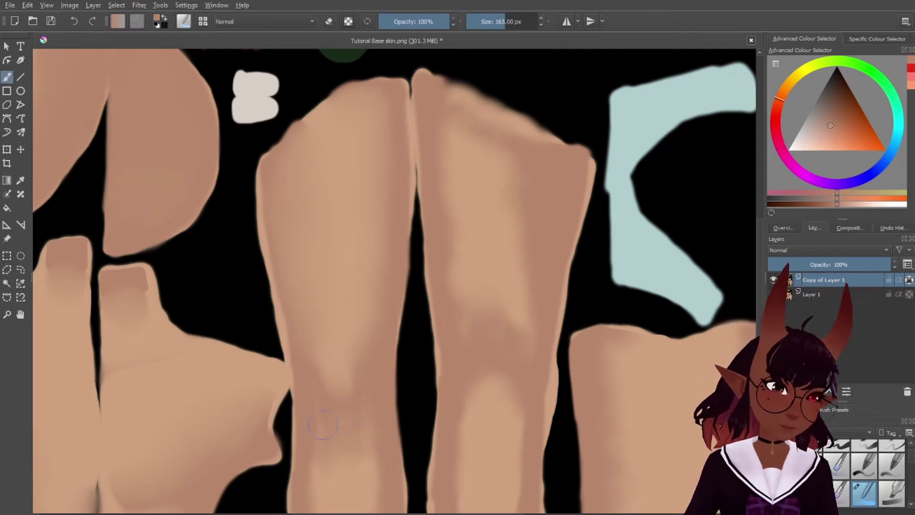
ctrl+scroll(342, 426, down, 3)
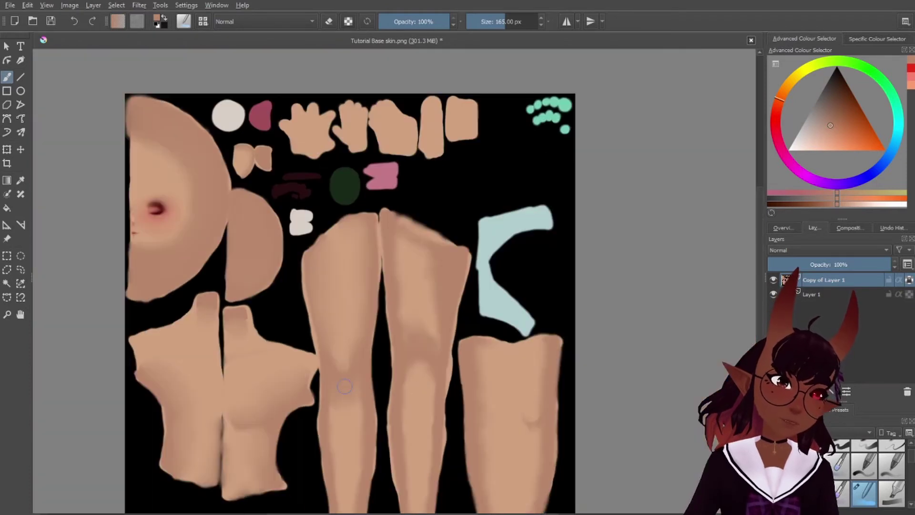
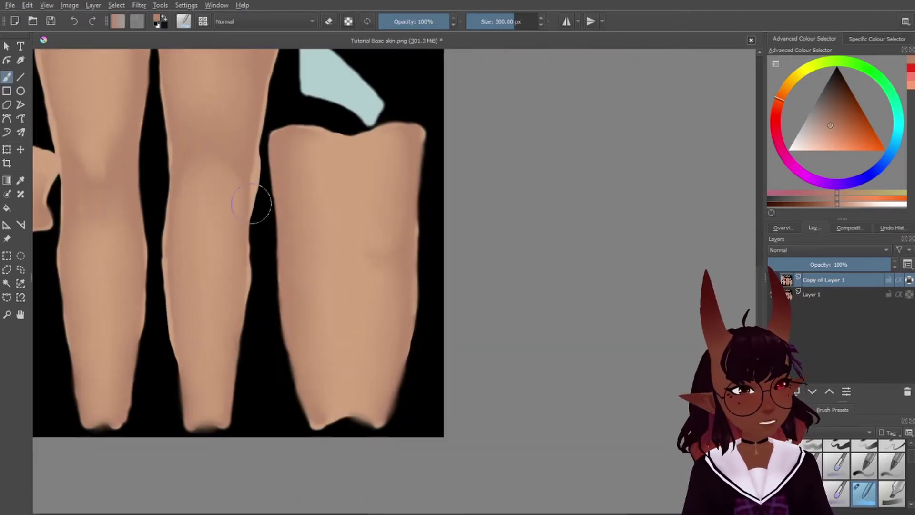
middle_drag(226, 164, 232, 165)
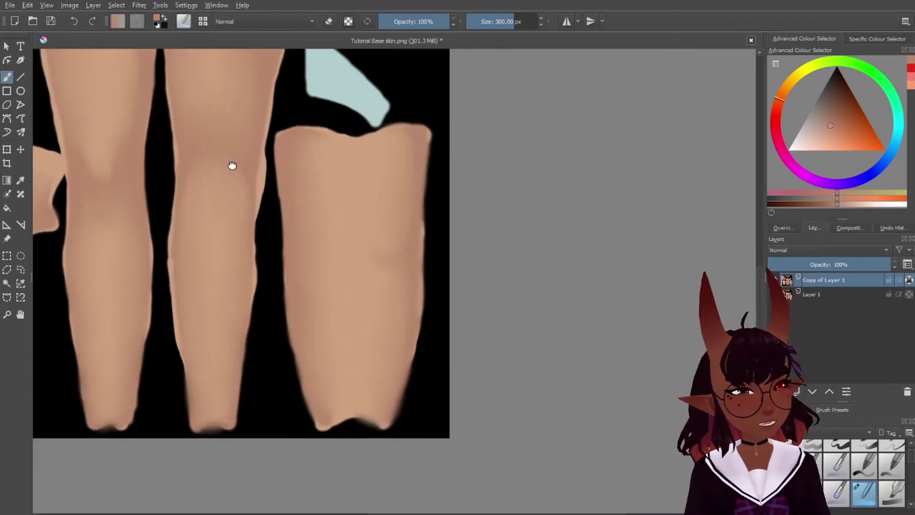
Switch to Blender and reload the skin texture image.
scroll(232, 165, down, 4)
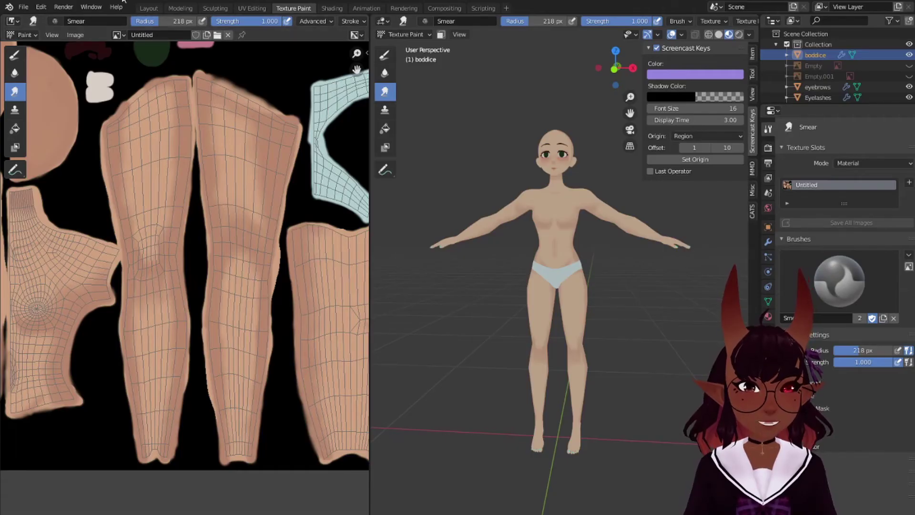
click(75, 34)
click(107, 95)
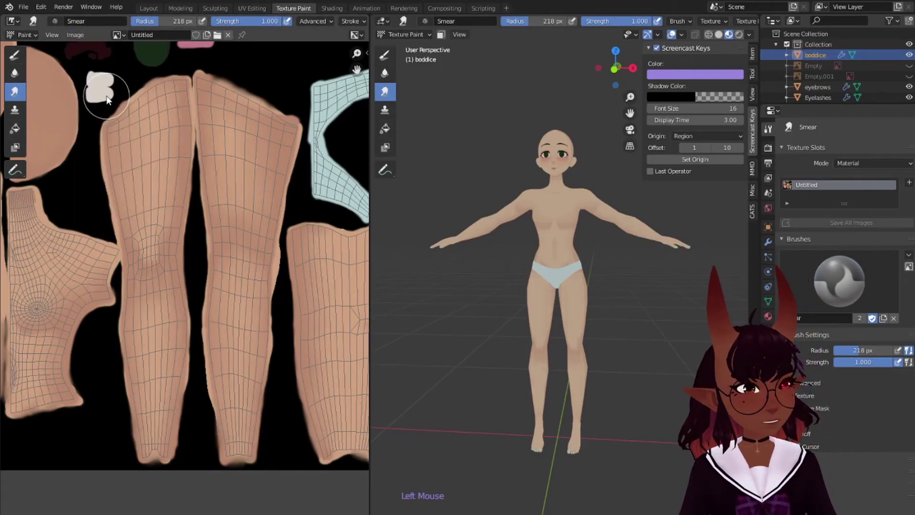
Examine the blended skin shading on the model's body and face from several angles, and on the texture layout.
scroll(596, 190, up, 3)
scroll(710, 234, down, 1)
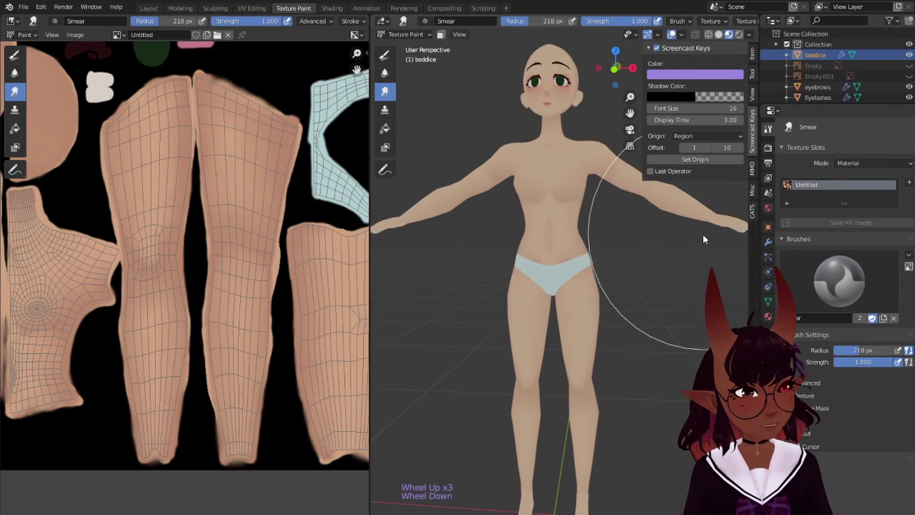
middle_drag(703, 235, 470, 252)
middle_drag(626, 227, 390, 221)
mouse_move(608, 221)
middle_down()
mouse_move(465, 240)
mouse_move(532, 223)
mouse_move(610, 237)
middle_up()
scroll(572, 184, up, 3)
shift+middle_drag(571, 159, 567, 287)
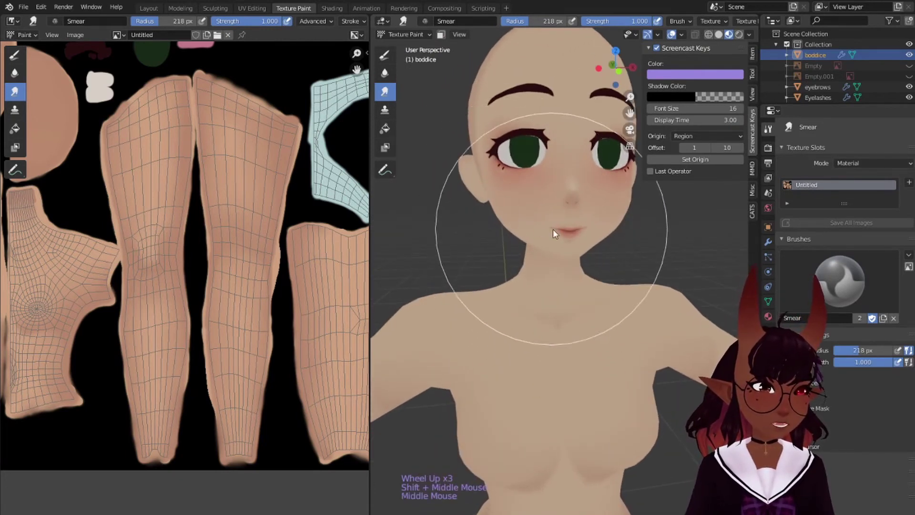
middle_drag(591, 234, 559, 241)
mouse_move(467, 214)
shift+middle_down()
mouse_move(559, 251)
mouse_move(600, 252)
shift+middle_up()
middle_drag(600, 252, 528, 271)
shift+middle_drag(428, 288, 553, 222)
scroll(552, 248, down, 2)
middle_drag(555, 287, 566, 264)
middle_drag(249, 230, 338, 374)
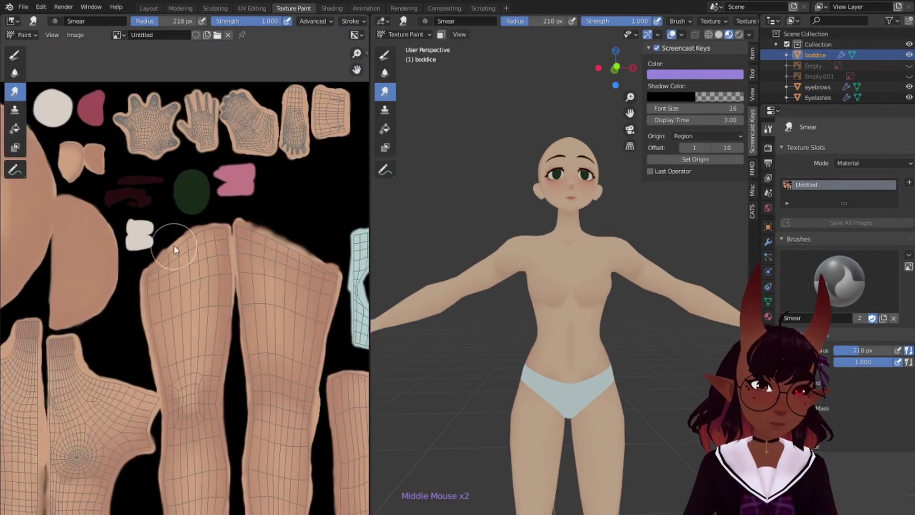
middle_drag(193, 178, 210, 271)
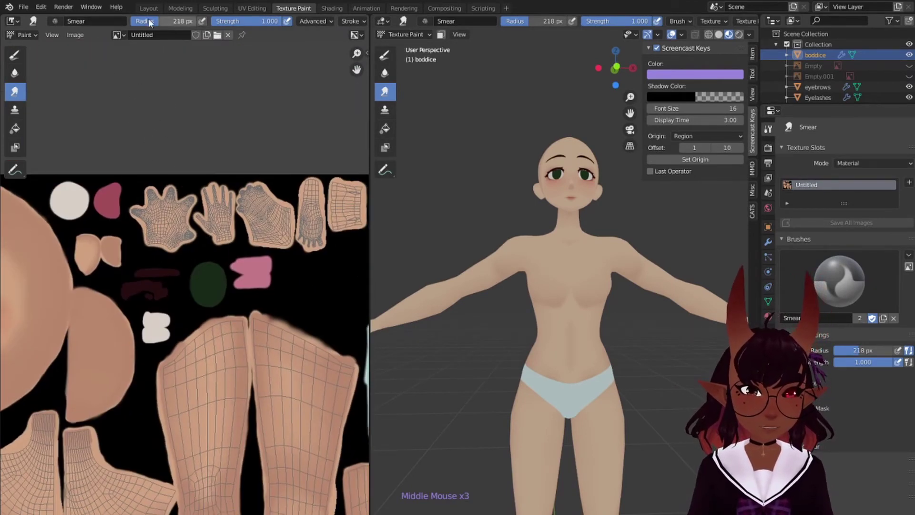
Activate the Draw brush, frame the torso in front orthographic view, and set the brush strength to 0.558.
click(14, 55)
click(150, 22)
scroll(586, 265, up, 2)
shift+middle_drag(591, 286, 585, 265)
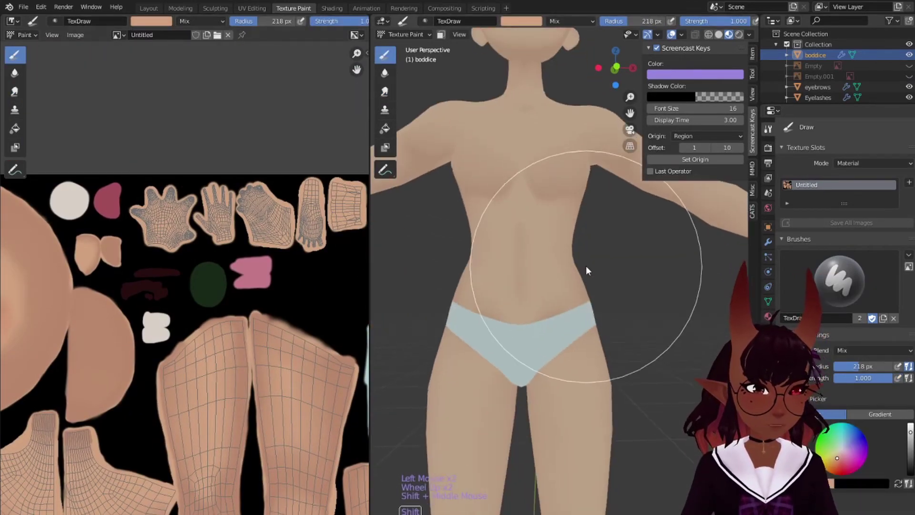
key(KP_1)
scroll(552, 276, up, 3)
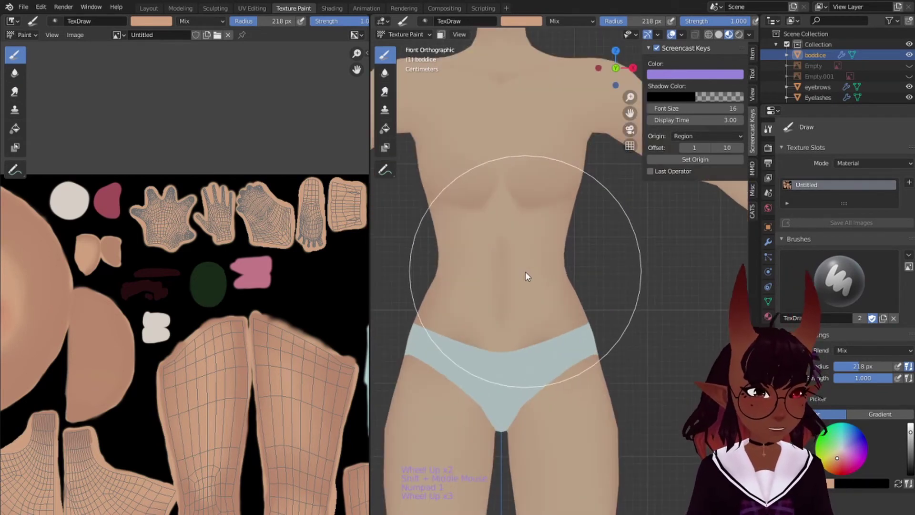
shift+middle_drag(527, 276, 531, 292)
scroll(561, 286, up, 1)
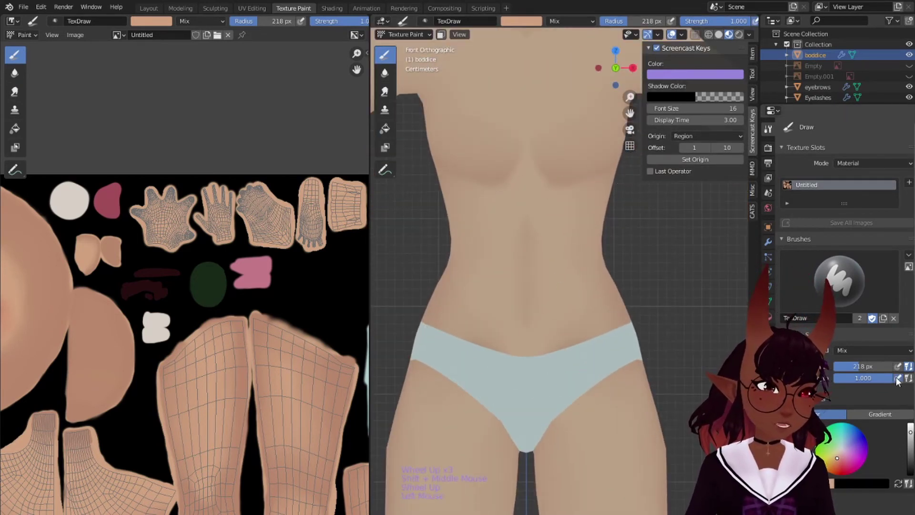
drag(887, 381, 862, 381)
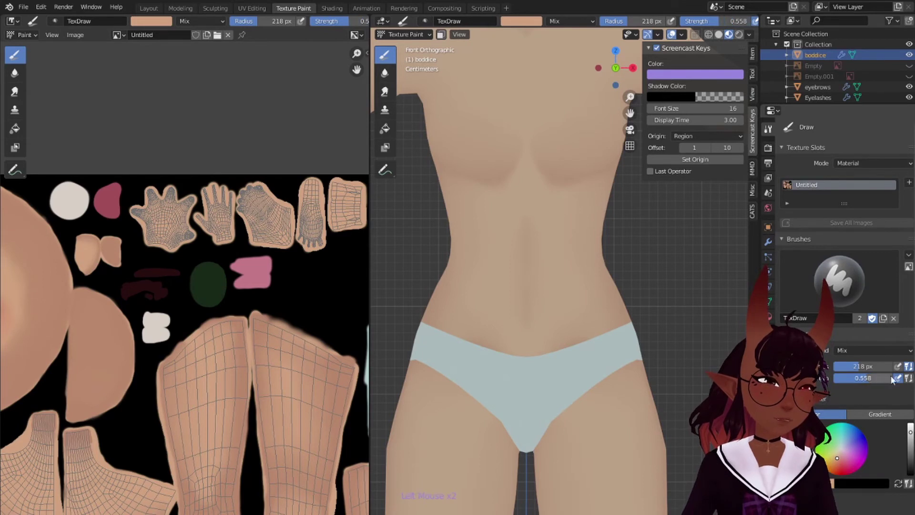
Paint light skin tone over the dark shading down the centre of the abdomen with a 72 px brush.
shift+middle_drag(574, 243, 562, 341)
mouse_move(511, 438)
mouse_down()
mouse_move(520, 299)
mouse_move(509, 322)
mouse_move(519, 396)
mouse_up()
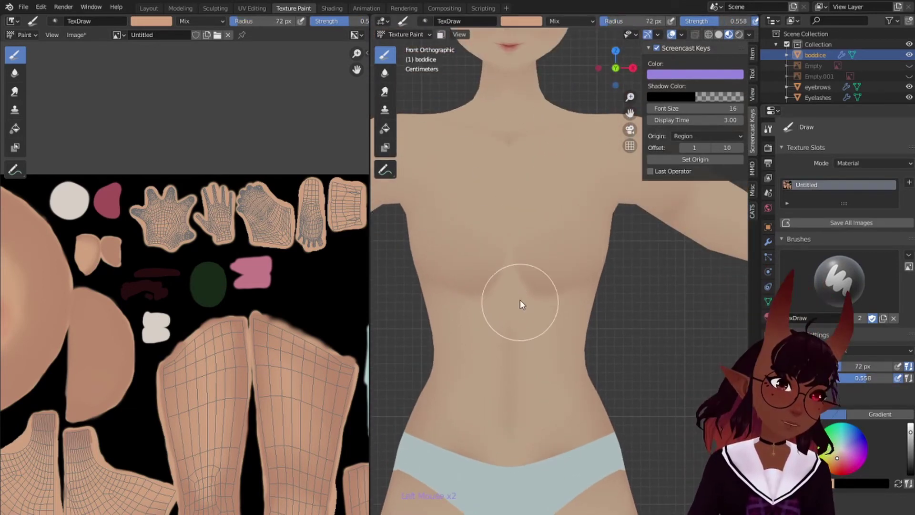
drag(510, 329, 520, 457)
drag(508, 324, 514, 430)
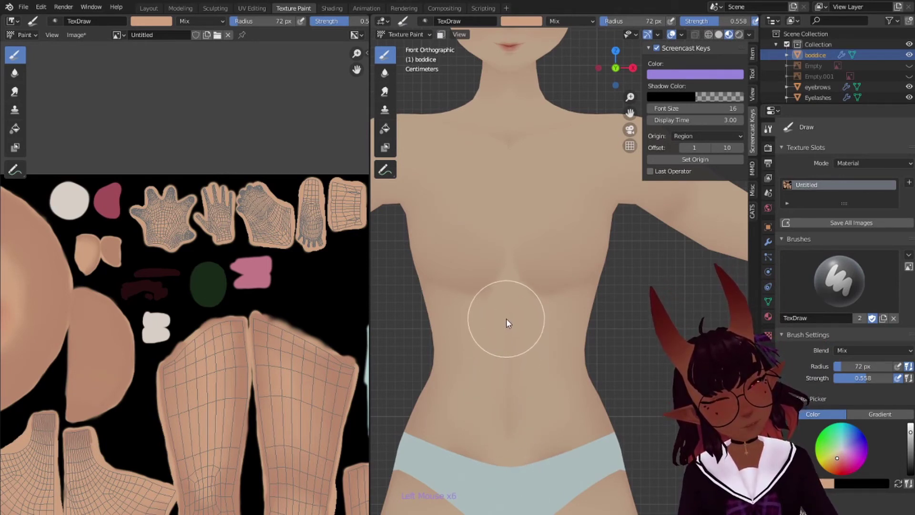
drag(506, 317, 505, 449)
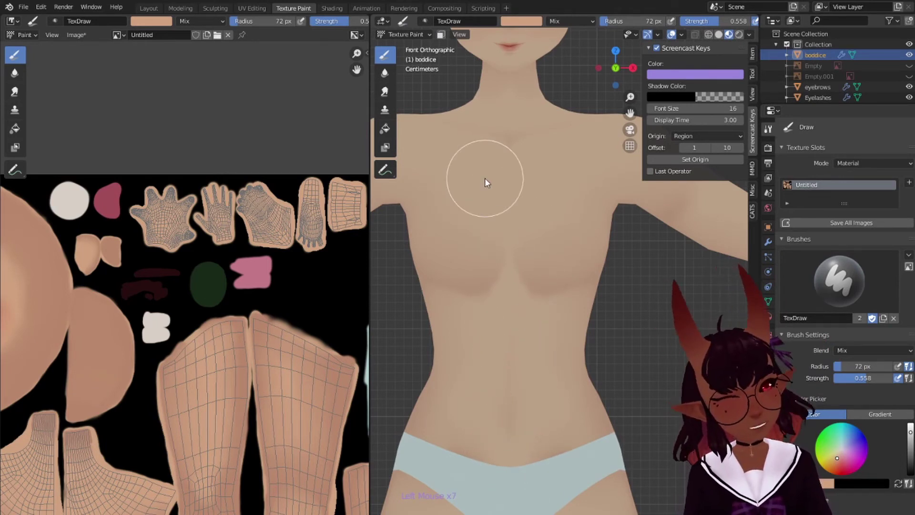
Reduce the brush to 40 px, paint light skin along the front torso island's lower edge on the texture, and undo the last stroke.
scroll(196, 284, down, 3)
middle_drag(160, 362, 218, 148)
scroll(216, 153, down, 1)
scroll(203, 187, up, 8)
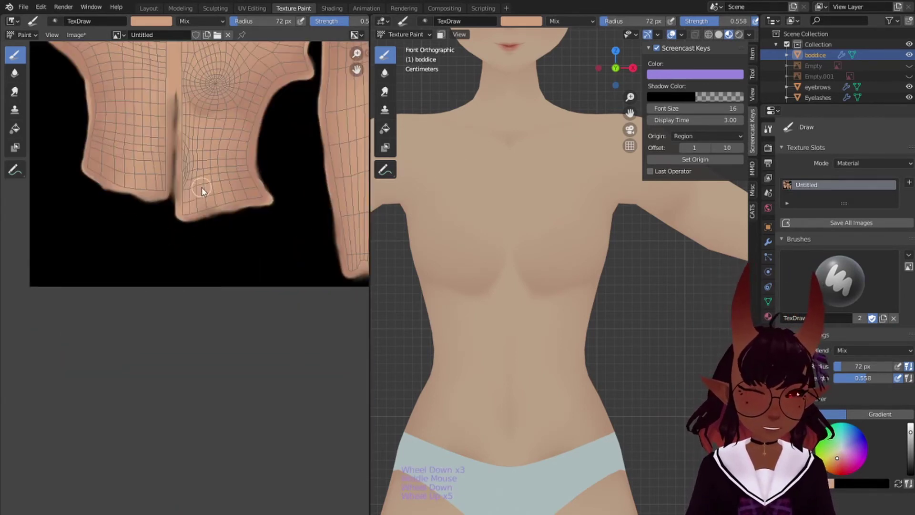
scroll(211, 262, up, 1)
middle_drag(251, 120, 220, 251)
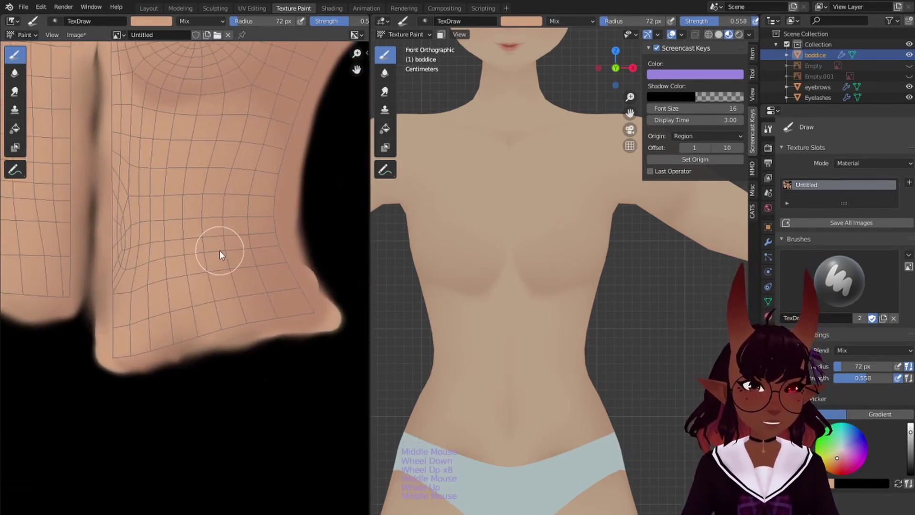
key(bracketleft)
key(bracketleft)
key(bracketleft)
key(bracketleft)
key(bracketleft)
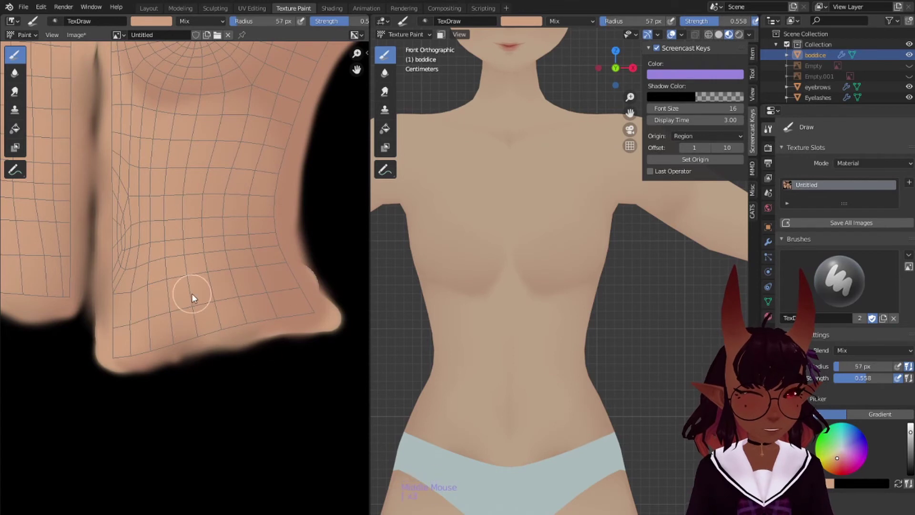
drag(216, 331, 199, 350)
drag(206, 343, 193, 352)
drag(233, 291, 195, 351)
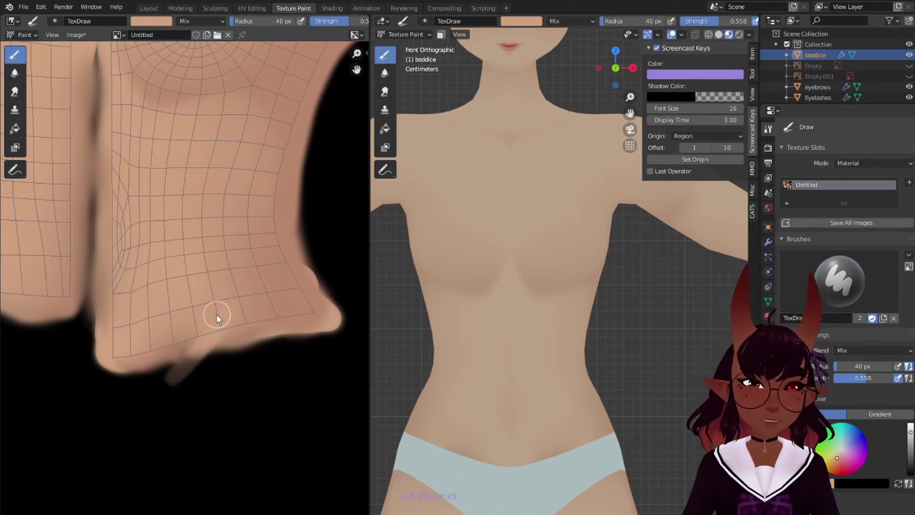
key(ctrl+z)
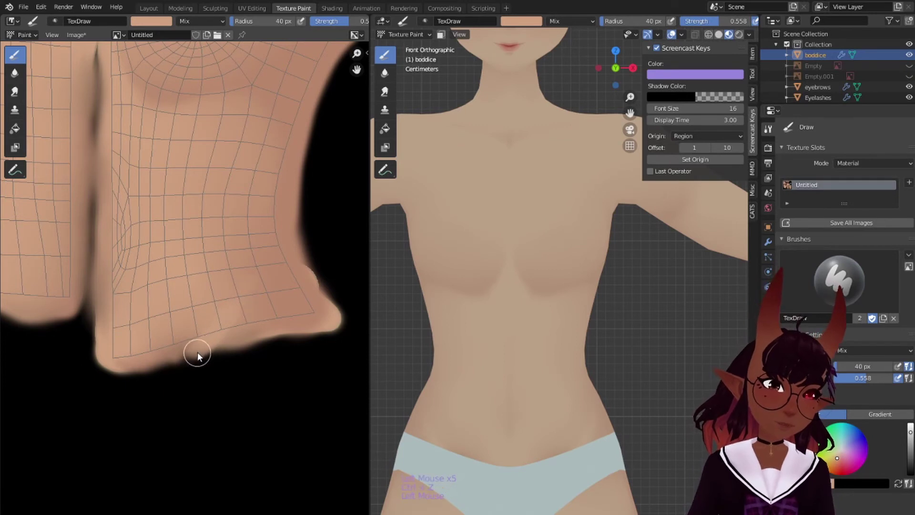
Repaint the front torso island's lower hip edge with short light skin strokes using the 40 px brush.
drag(217, 320, 199, 354)
drag(231, 305, 202, 355)
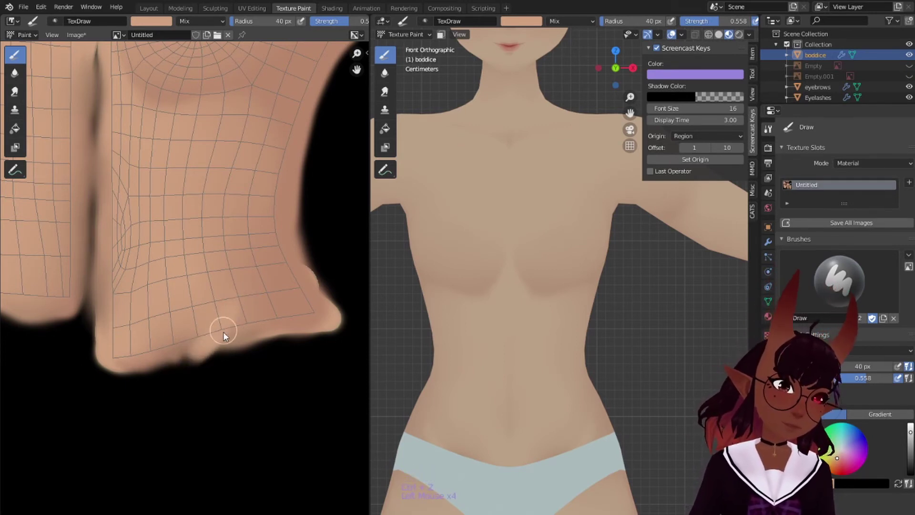
click(197, 359)
click(202, 357)
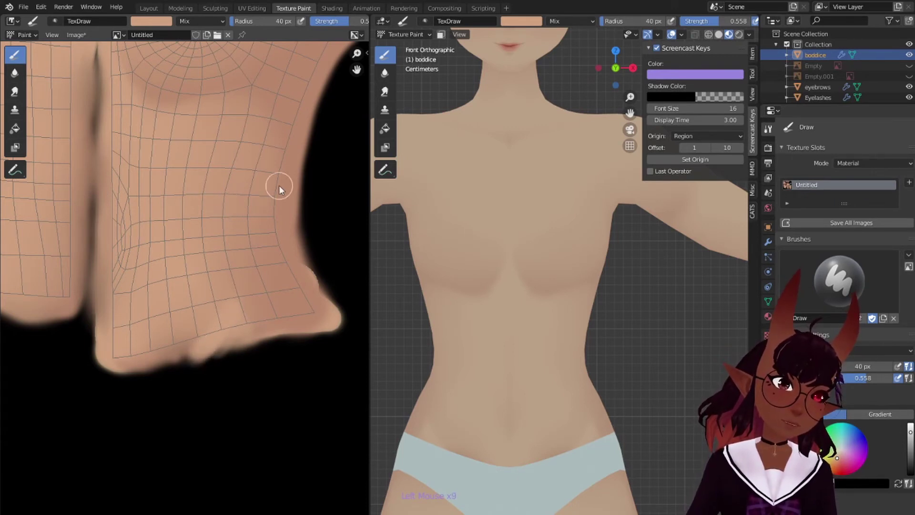
drag(227, 309, 219, 346)
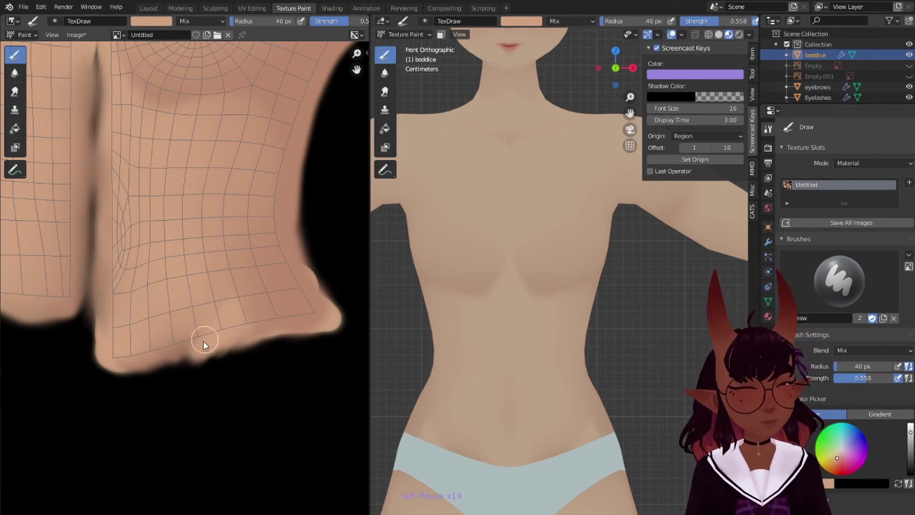
drag(237, 333, 239, 329)
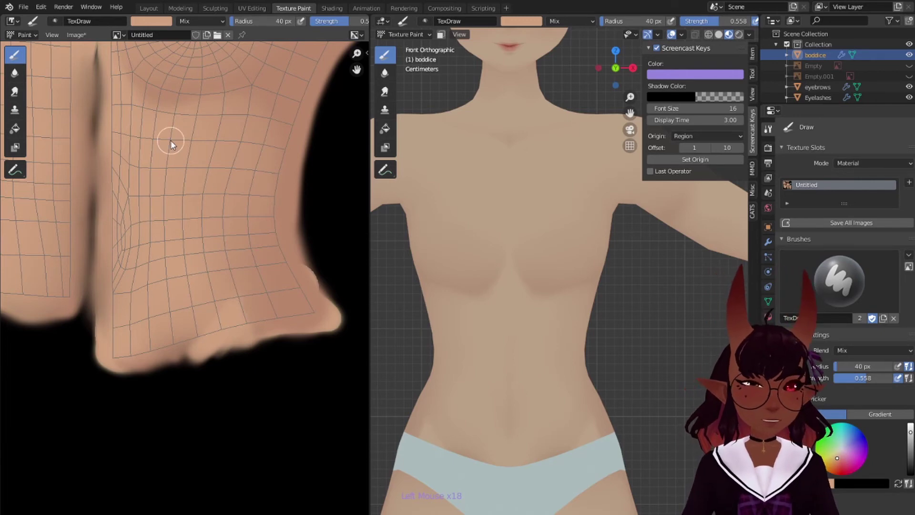
Lighten the dark collarbone shading at the inner edge of the front torso island with repeated 40 px strokes.
scroll(199, 141, down, 9)
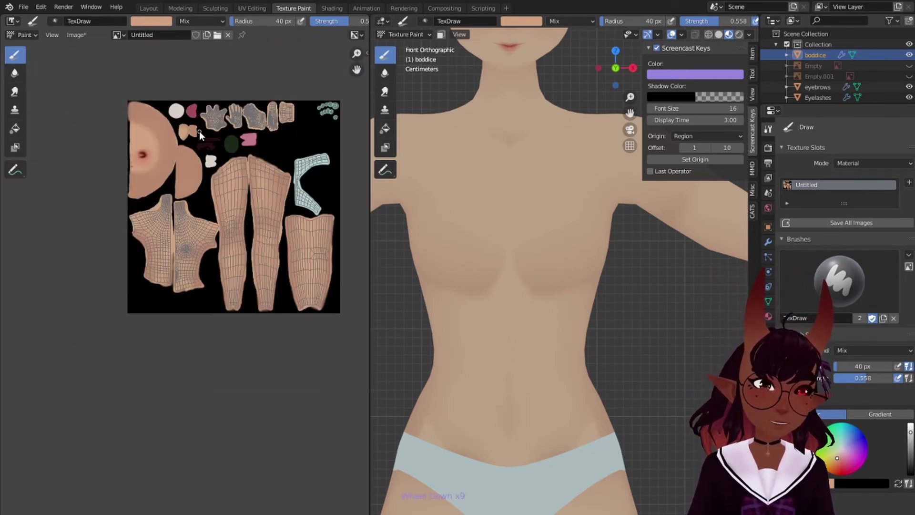
scroll(199, 133, up, 7)
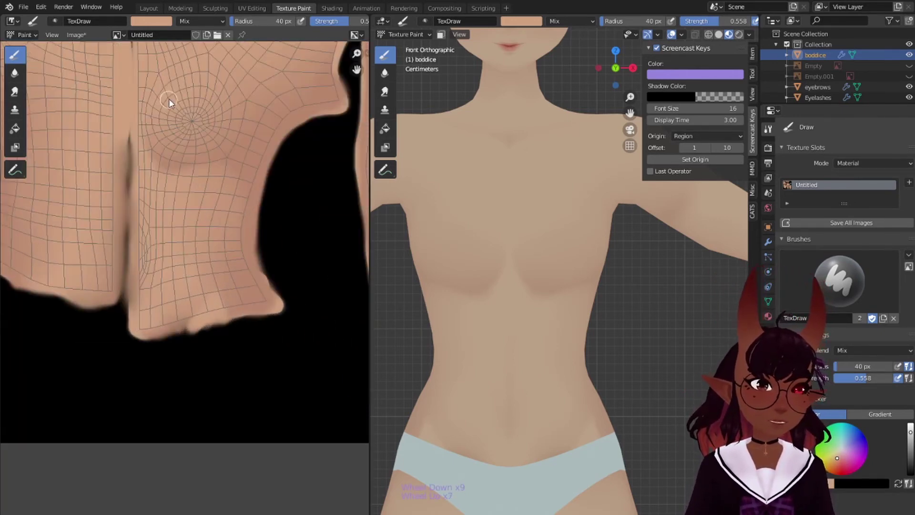
middle_drag(169, 102, 204, 229)
scroll(191, 98, up, 4)
middle_drag(190, 98, 213, 173)
scroll(225, 290, up, 1)
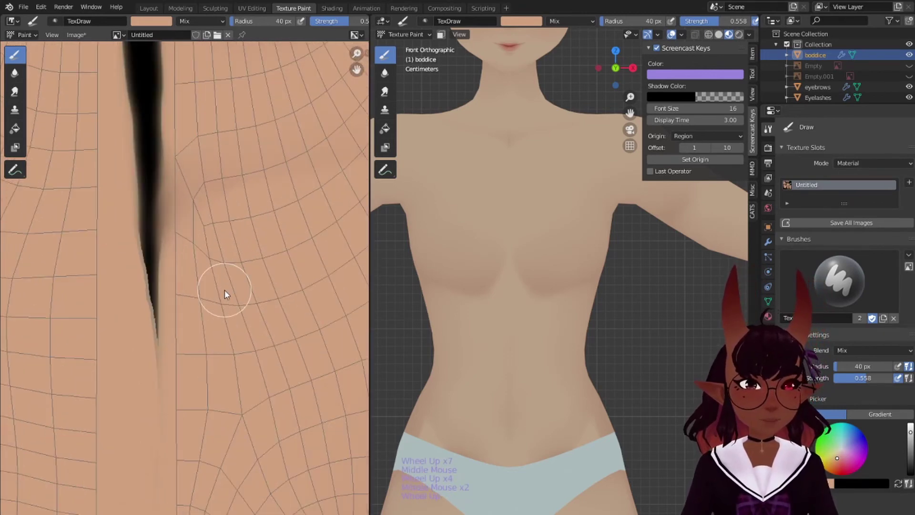
drag(171, 227, 175, 140)
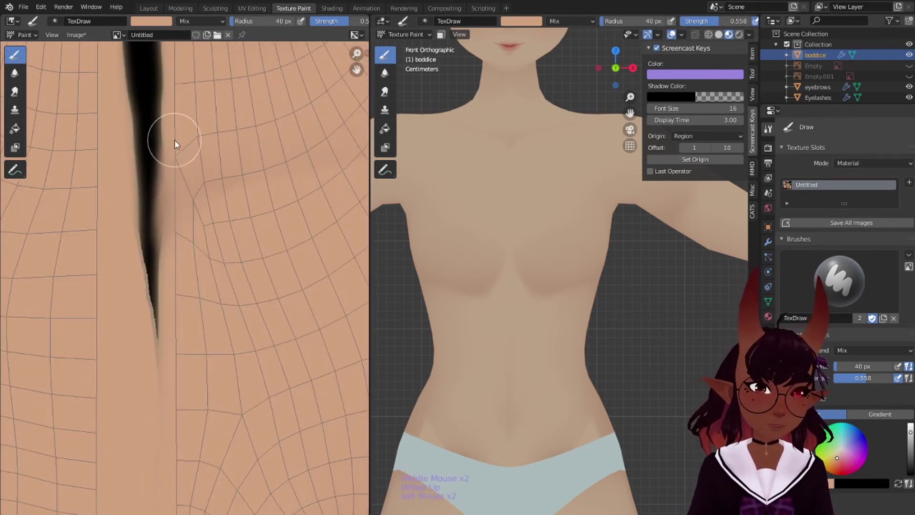
mouse_move(172, 203)
mouse_down()
mouse_move(180, 122)
mouse_move(193, 114)
mouse_up()
mouse_move(167, 188)
mouse_down()
mouse_move(184, 126)
mouse_move(182, 138)
mouse_up()
drag(168, 214, 179, 147)
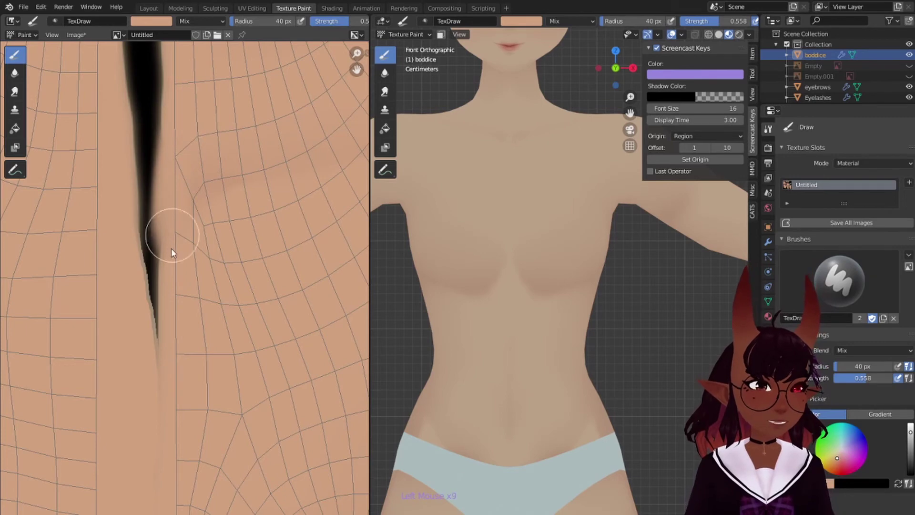
drag(171, 236, 183, 143)
drag(171, 220, 181, 150)
drag(170, 229, 179, 155)
drag(171, 246, 174, 164)
drag(171, 220, 190, 124)
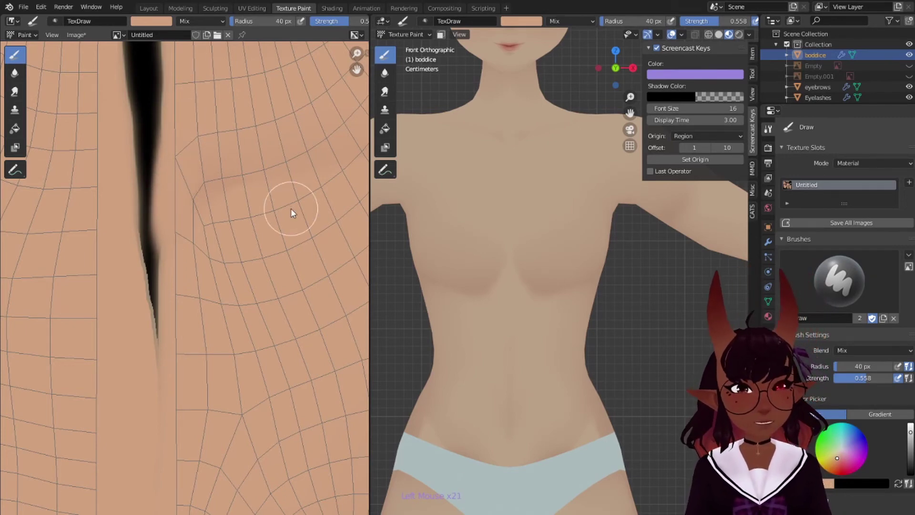
View the model from behind and dab light skin tone at the lower spine on the back torso island with a 71 px brush.
scroll(290, 207, down, 6)
middle_drag(245, 338, 222, 236)
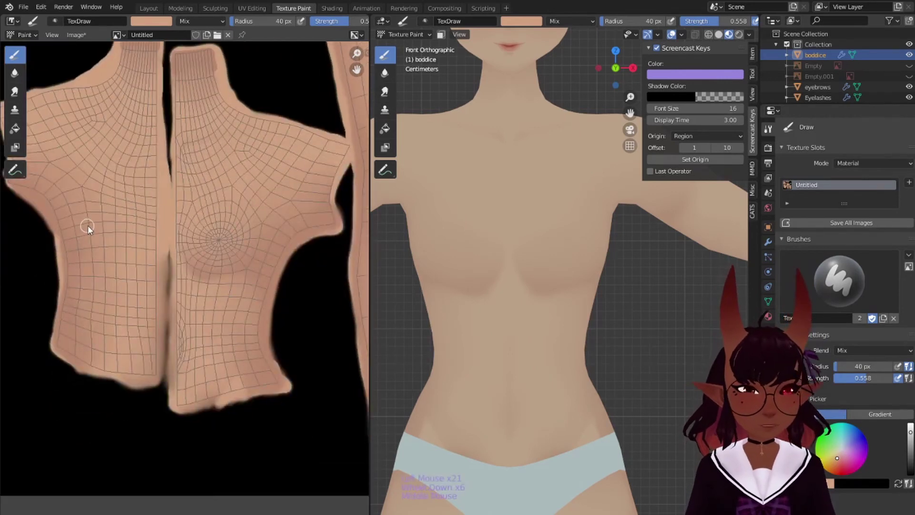
middle_drag(87, 225, 133, 225)
scroll(138, 224, up, 1)
middle_drag(467, 277, 415, 306)
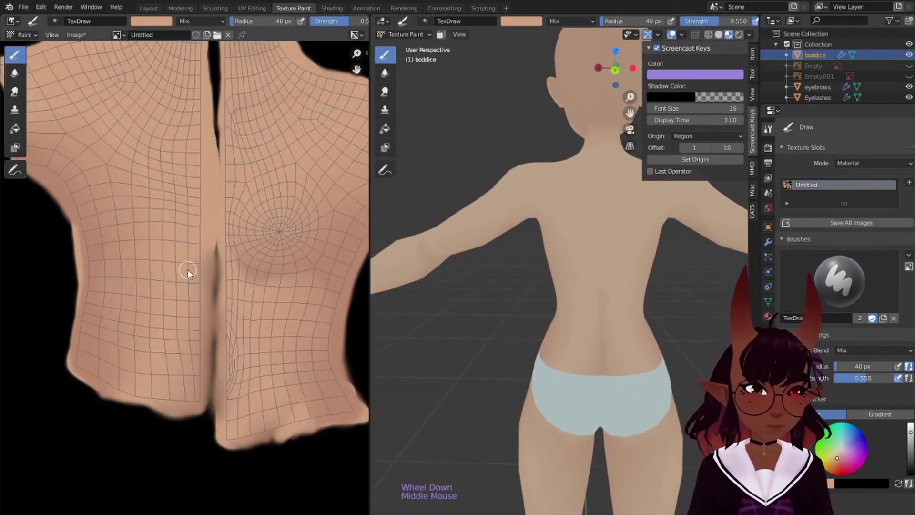
key(bracketright)
key(bracketright)
key(bracketright)
key(bracketright)
key(bracketright)
key(bracketright)
key(bracketright)
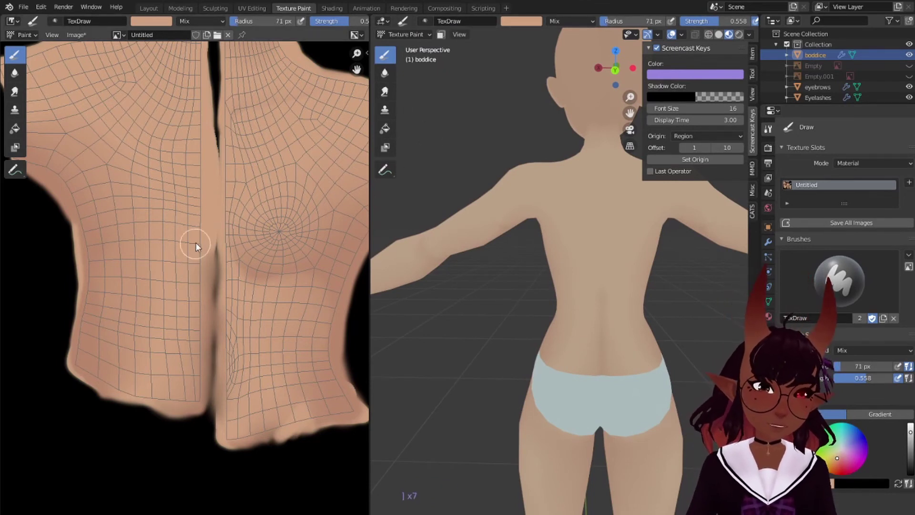
click(186, 365)
click(186, 365)
Lighten the spine shading along the inner edge of the back torso island using 86 and 116 px brushes.
key(bracketright)
key(bracketright)
key(bracketright)
key(bracketright)
key(bracketright)
key(bracketright)
key(bracketright)
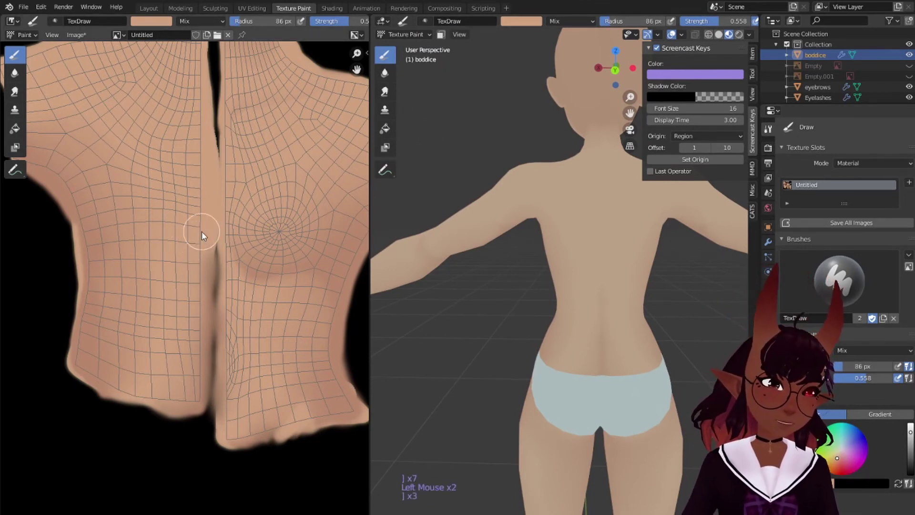
drag(192, 204, 184, 380)
mouse_move(192, 174)
mouse_down()
mouse_move(195, 317)
mouse_move(167, 380)
mouse_move(184, 305)
mouse_up()
mouse_move(185, 242)
mouse_down()
mouse_move(187, 330)
mouse_move(185, 287)
mouse_up()
drag(190, 391, 190, 410)
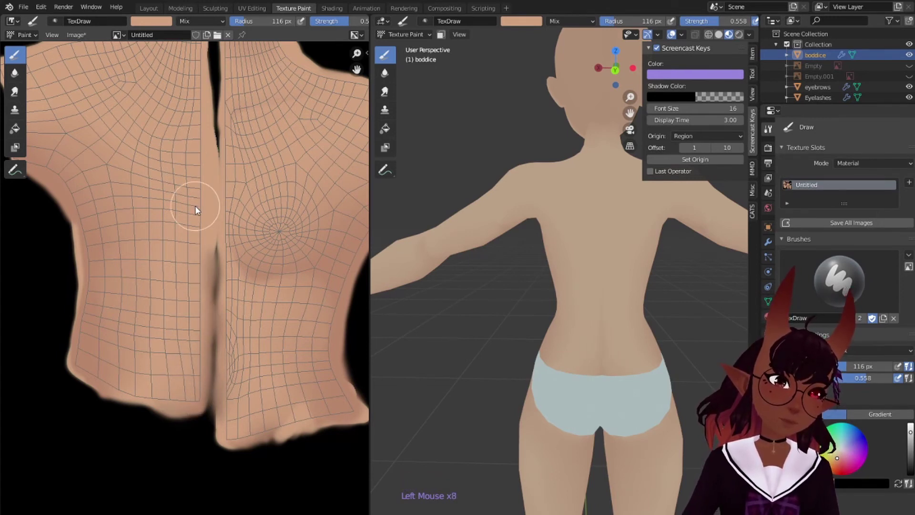
drag(195, 205, 195, 377)
drag(195, 233, 200, 300)
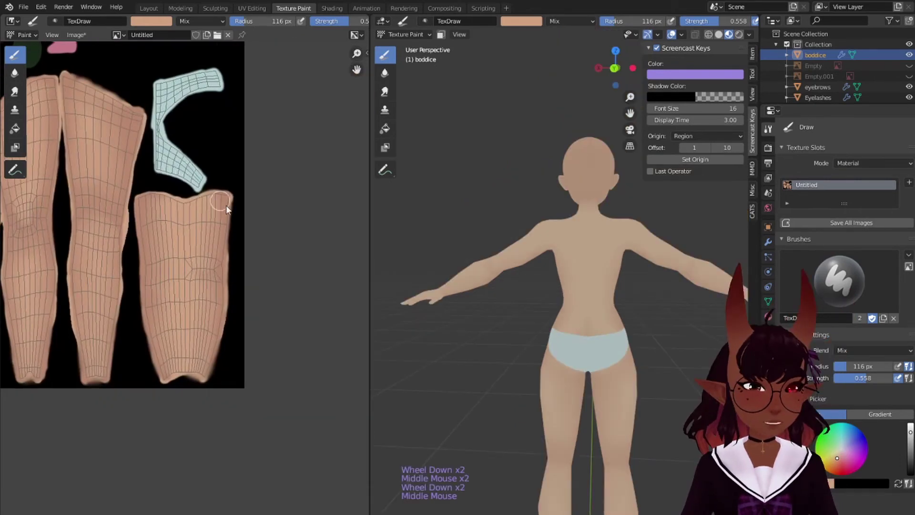
Brush light skin tone upward from the elbow on the wide arm island with a 112 px brush.
scroll(238, 208, up, 5)
middle_drag(253, 173, 226, 245)
scroll(226, 246, up, 1)
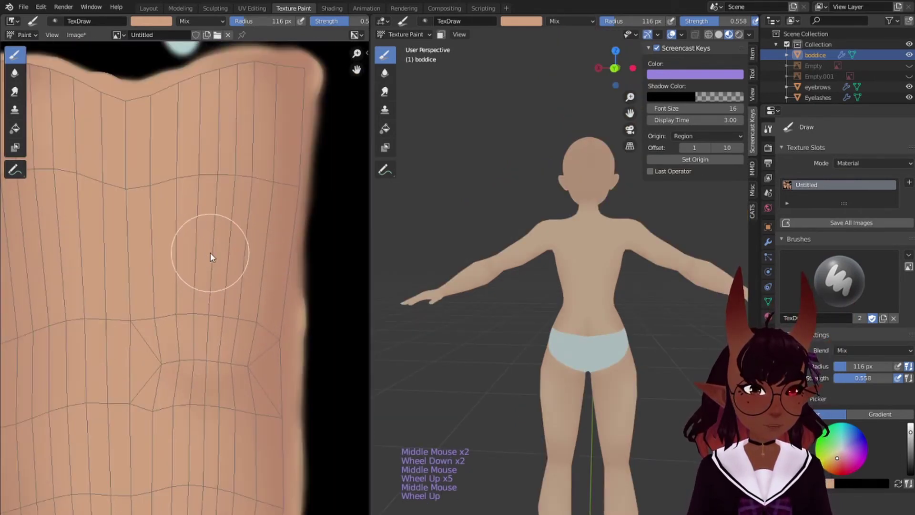
key(bracketleft)
key(bracketleft)
key(bracketleft)
key(bracketleft)
mouse_move(205, 345)
mouse_down()
mouse_move(223, 306)
mouse_move(207, 246)
mouse_move(216, 222)
mouse_up()
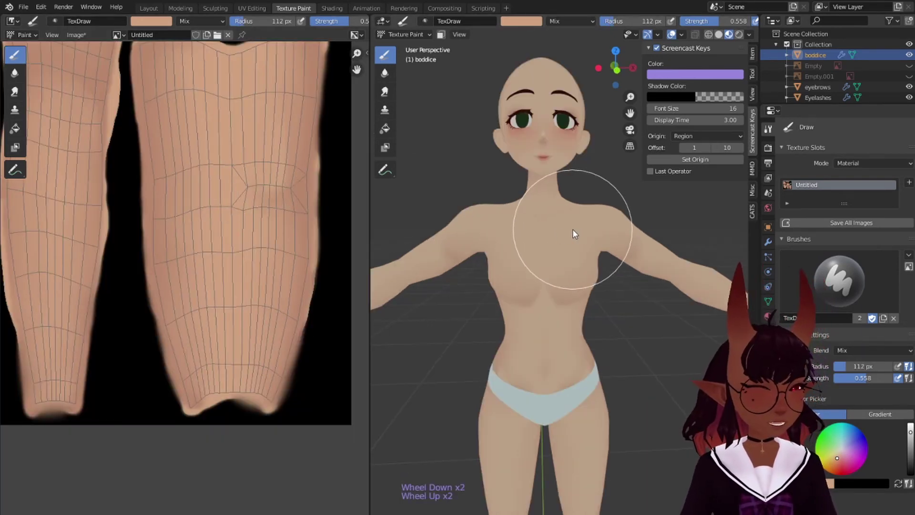
Soften the dark shading patch on the model's shoulder and upper arm in front orthographic view, using 48 and 36 px brushes.
key(KP_1)
scroll(613, 225, up, 3)
shift+middle_drag(613, 225, 547, 305)
scroll(548, 304, up, 1)
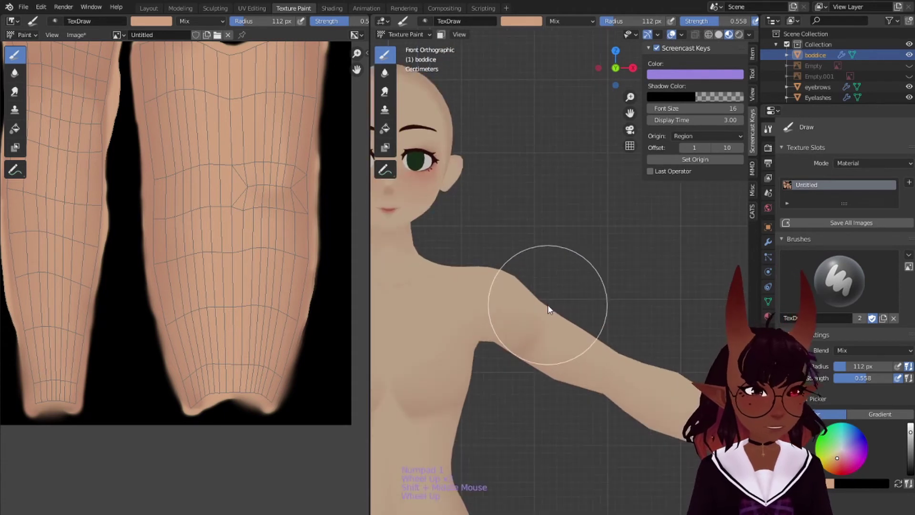
key(bracketleft)
key(bracketleft)
key(bracketleft)
key(bracketleft)
key(bracketleft)
key(bracketleft)
key(bracketleft)
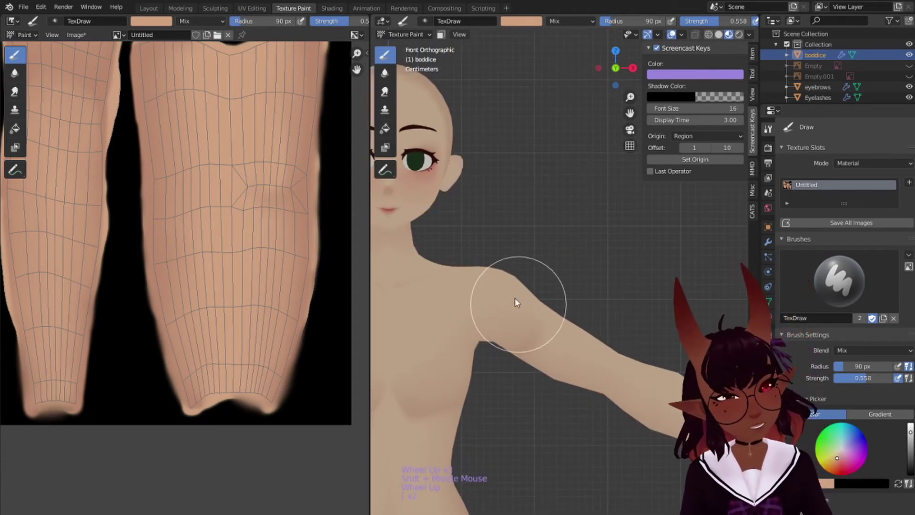
key(bracketleft)
key(bracketleft)
key(bracketleft)
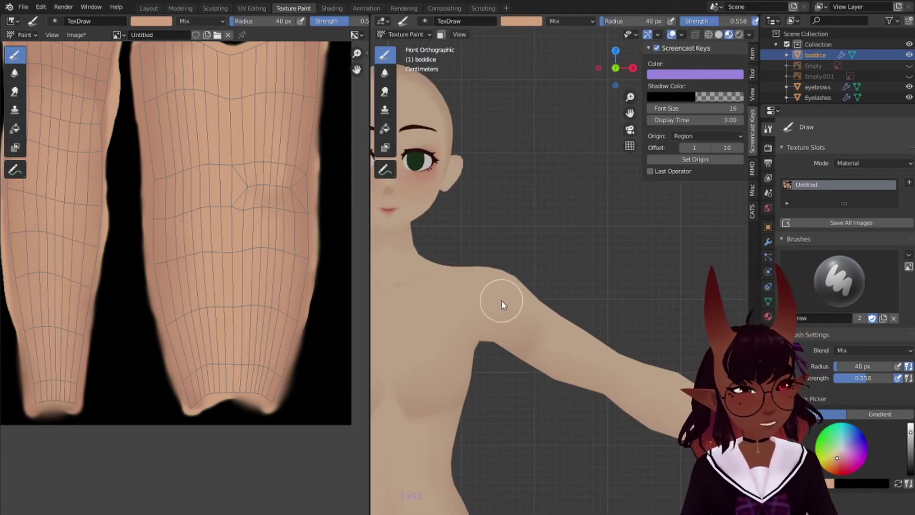
mouse_move(501, 300)
mouse_down()
mouse_move(525, 308)
mouse_move(498, 291)
mouse_move(512, 292)
mouse_move(506, 308)
mouse_move(508, 294)
mouse_move(522, 305)
mouse_move(504, 291)
mouse_up()
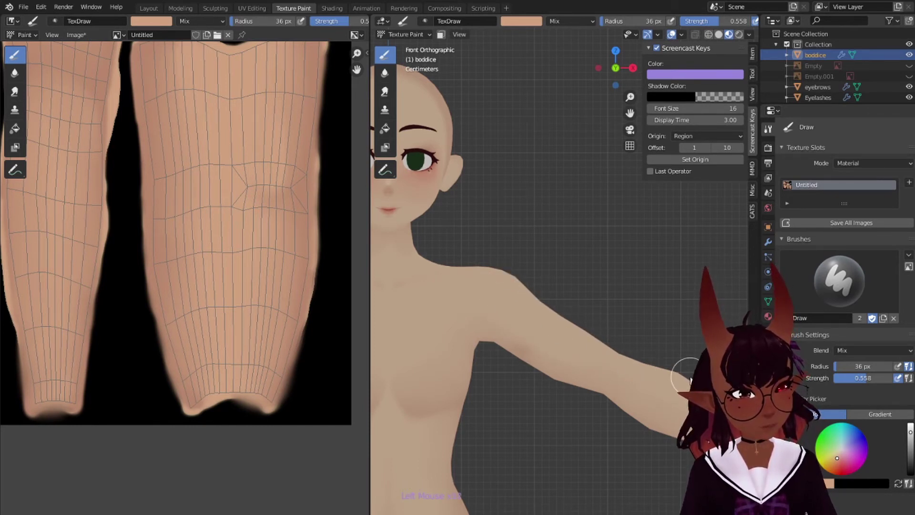
Paint light skin tone along the model's forearm towards the wrist with the 36 px brush.
scroll(643, 360, down, 3)
shift+middle_drag(648, 321, 628, 273)
scroll(465, 267, up, 3)
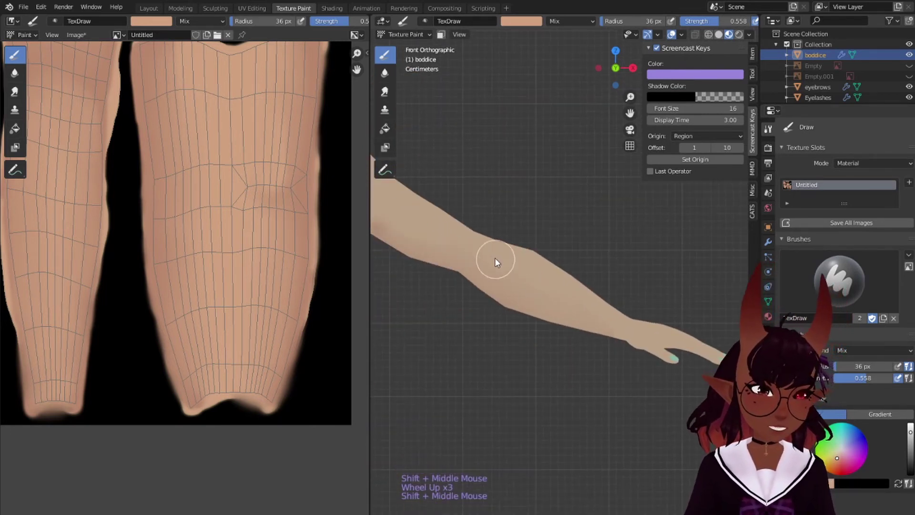
mouse_move(539, 292)
mouse_down()
mouse_move(624, 311)
mouse_move(592, 318)
mouse_move(494, 255)
mouse_move(605, 307)
mouse_up()
Examine the arm and body shading from the side and back in orthographic view.
key(KP_6)
key(KP_6)
key(KP_6)
key(KP_6)
key(KP_6)
key(KP_6)
key(KP_6)
key(KP_6)
key(KP_6)
key(KP_6)
key(KP_6)
key(KP_6)
key(KP_6)
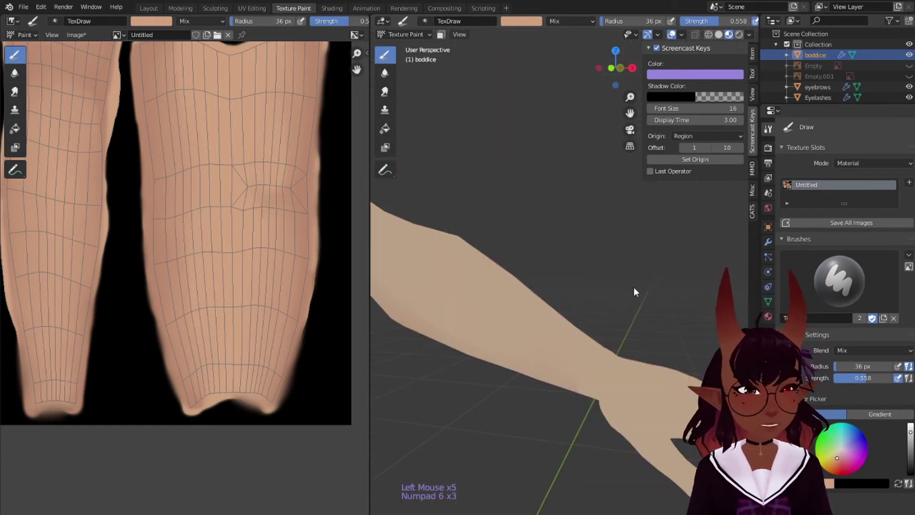
key(KP_5)
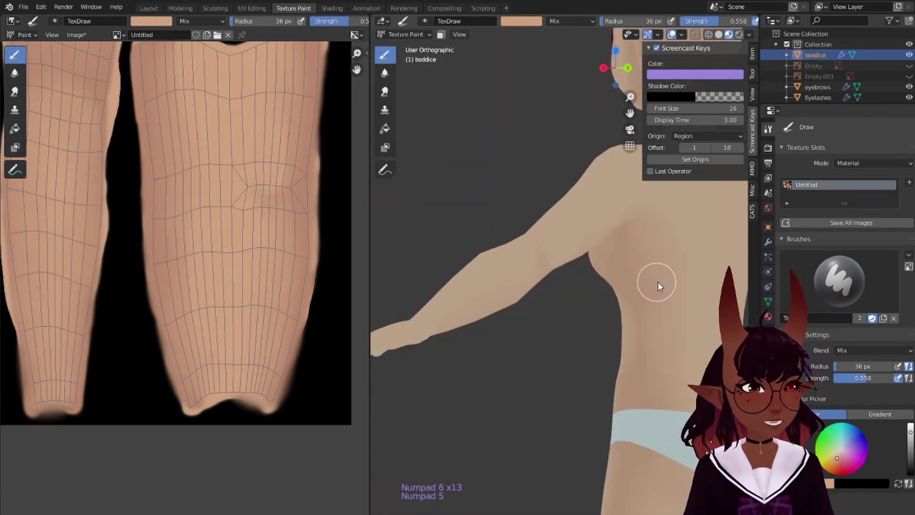
key(KP_6)
key(KP_6)
key(KP_6)
key(KP_6)
key(KP_4)
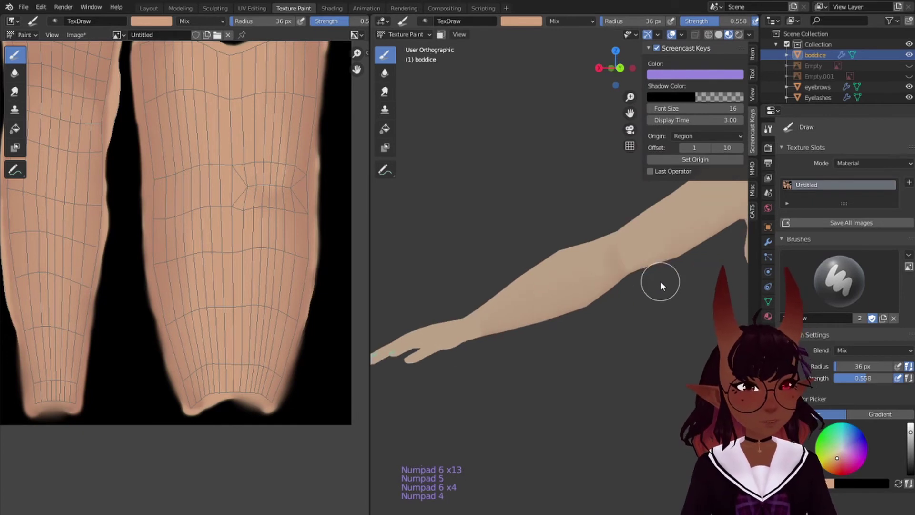
scroll(657, 283, down, 7)
key(KP_4)
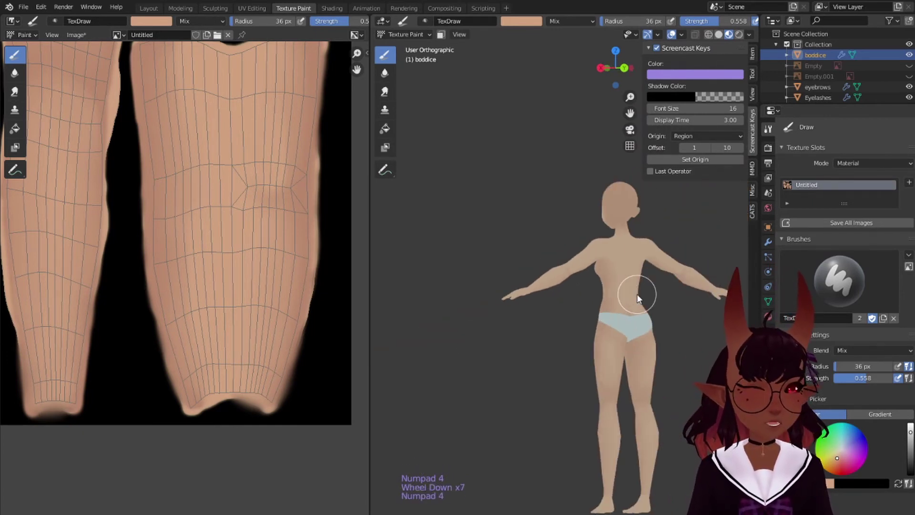
Examine the body's back, hips and outer leg shading in orthographic view.
key(KP_6)
key(KP_6)
shift+middle_drag(509, 237, 490, 207)
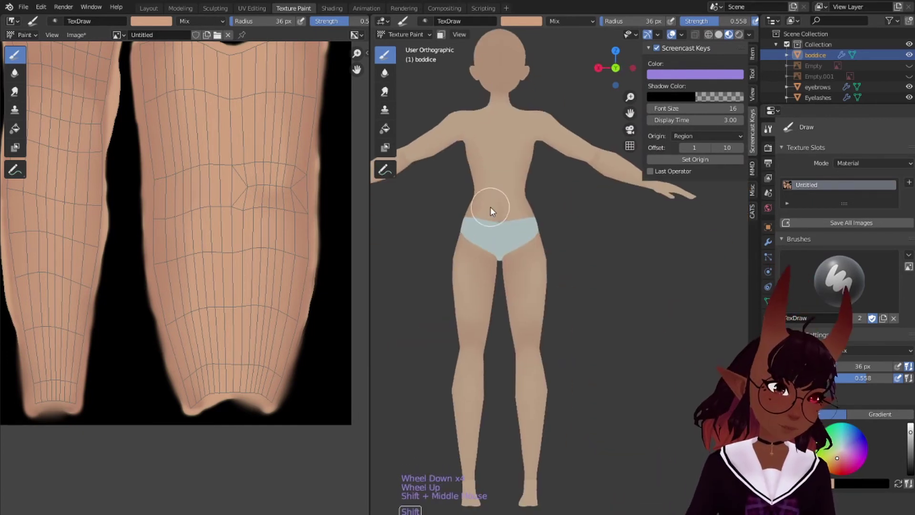
scroll(485, 281, up, 1)
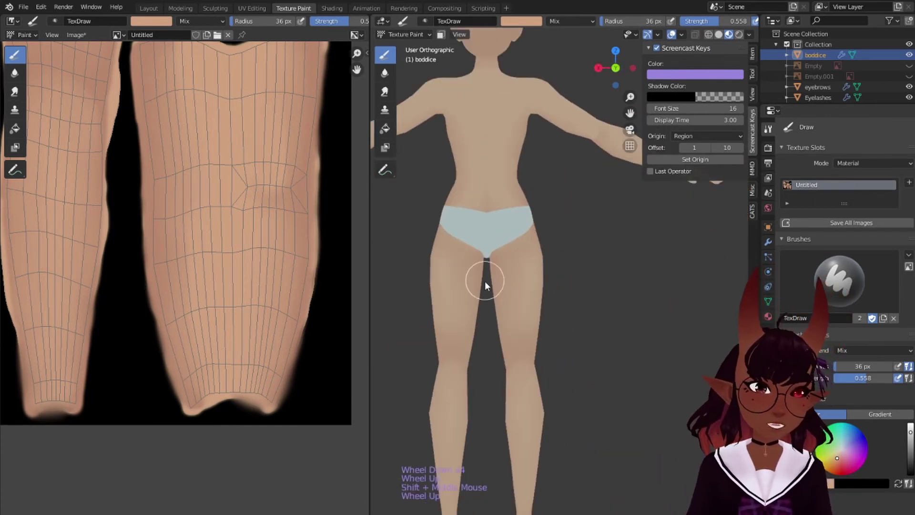
shift+middle_drag(490, 343, 523, 241)
scroll(588, 286, up, 1)
middle_drag(656, 289, 531, 289)
shift+middle_drag(618, 273, 596, 325)
scroll(568, 321, up, 2)
shift+middle_drag(592, 258, 593, 296)
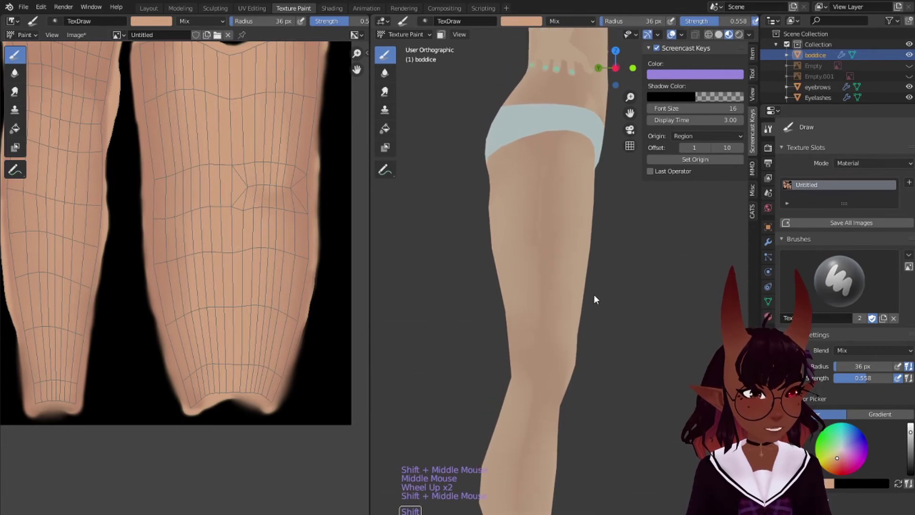
Pick a darker reddish skin tone and brush it down the outer thigh, starting with a 75 px brush.
scroll(194, 201, down, 3)
middle_drag(189, 173, 274, 252)
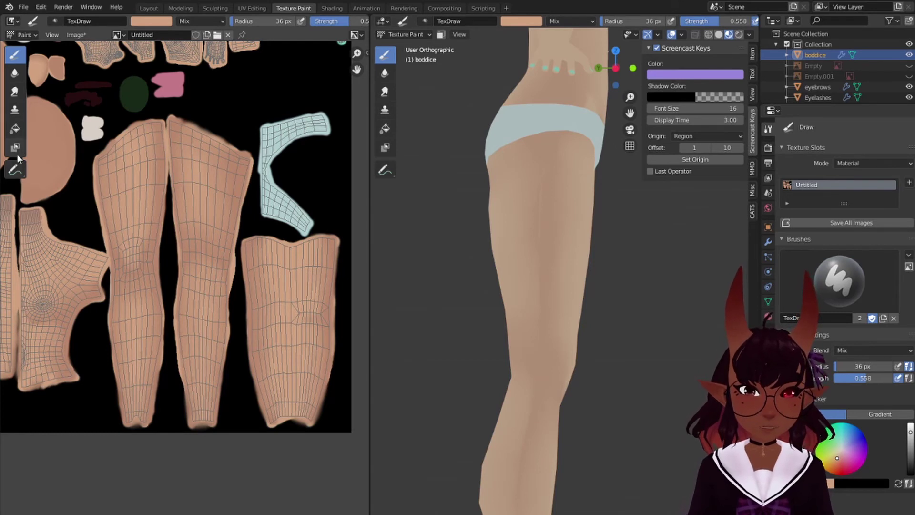
click(163, 21)
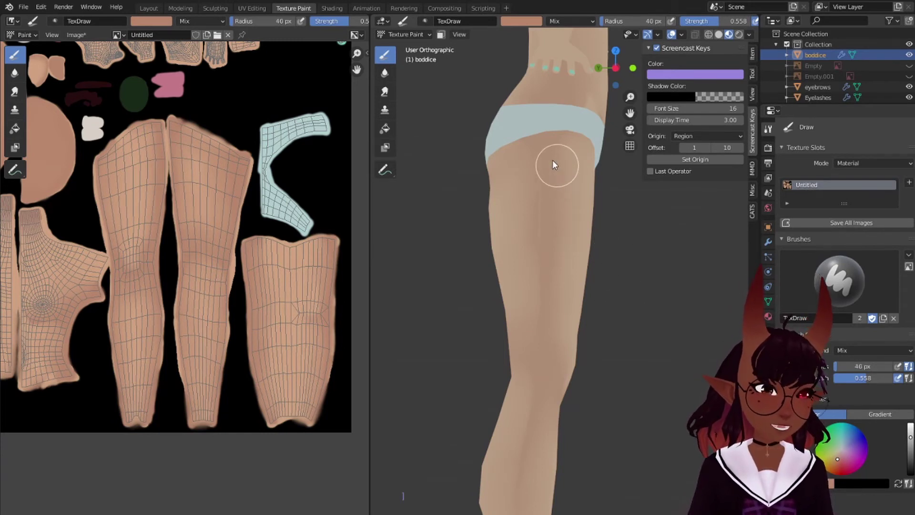
key(bracketright)
key(bracketright)
key(bracketright)
key(bracketright)
key(bracketright)
key(bracketright)
key(bracketright)
key(bracketright)
key(bracketright)
key(bracketright)
key(bracketright)
key(bracketleft)
key(bracketleft)
key(bracketleft)
key(bracketleft)
click(548, 239)
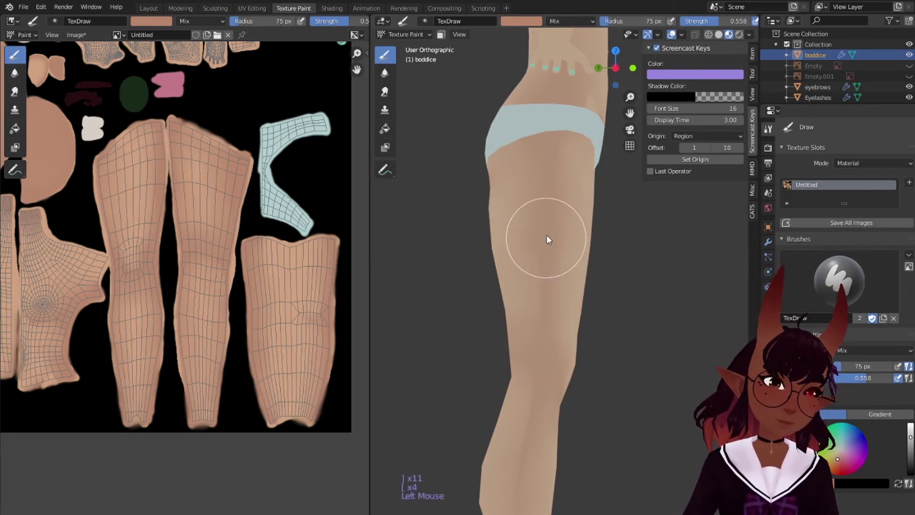
key(bracketleft)
click(542, 182)
drag(543, 182, 542, 357)
Try to deepen the shading along the outer thigh towards the knee with long strokes of the 54 px brush.
key(bracketleft)
key(bracketleft)
drag(542, 252, 539, 371)
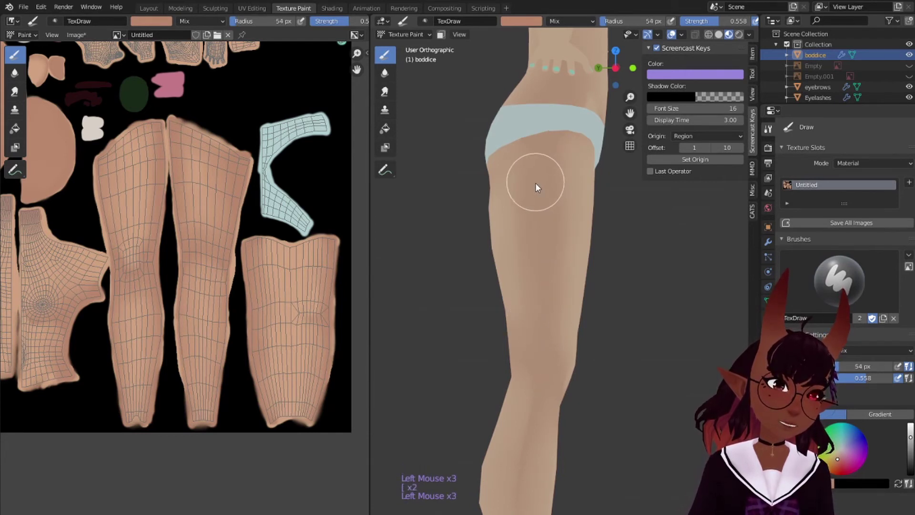
drag(536, 182, 531, 406)
drag(536, 204, 548, 352)
drag(557, 151, 553, 248)
drag(548, 165, 546, 248)
drag(539, 167, 539, 267)
drag(543, 200, 546, 334)
drag(537, 191, 537, 394)
Reduce the brush to 43 px and undo the latest shading strokes on the outer thigh.
key(bracketleft)
key(bracketleft)
key(bracketleft)
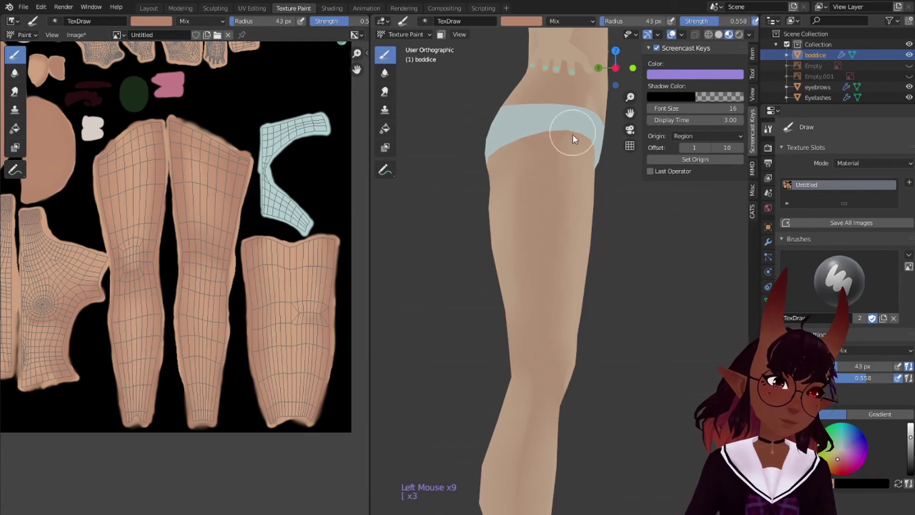
key(ctrl+z)
key(ctrl+z)
key(ctrl+z)
key(ctrl+z)
key(ctrl+z)
key(ctrl+z)
ctrl+click(543, 182)
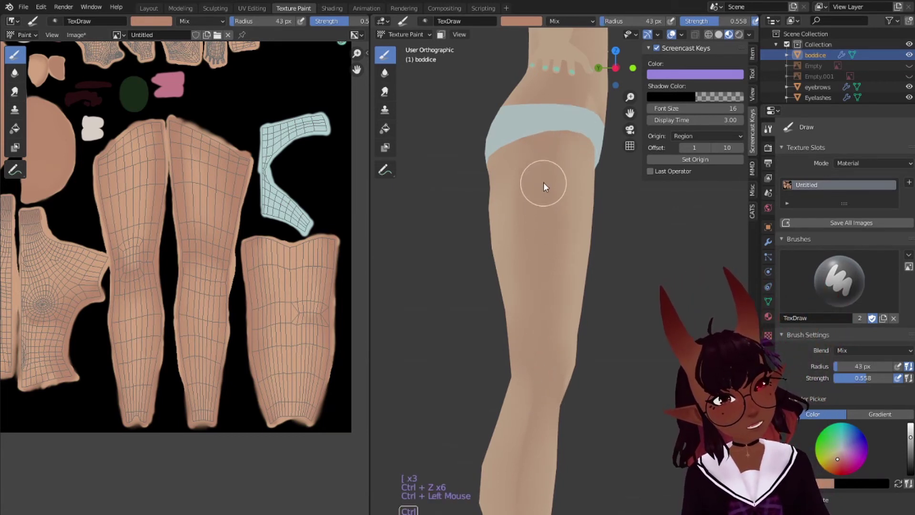
key(ctrl+z)
key(ctrl+z)
key(ctrl+z)
Dab the darker skin tone onto the upper outer thigh below the underwear with the 43 px brush.
click(545, 168)
click(543, 171)
scroll(539, 216, up, 1)
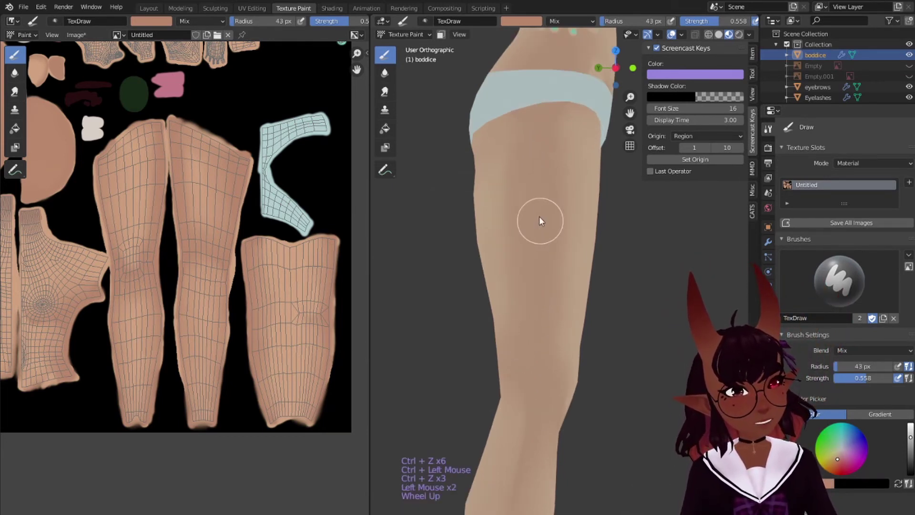
drag(539, 218, 532, 393)
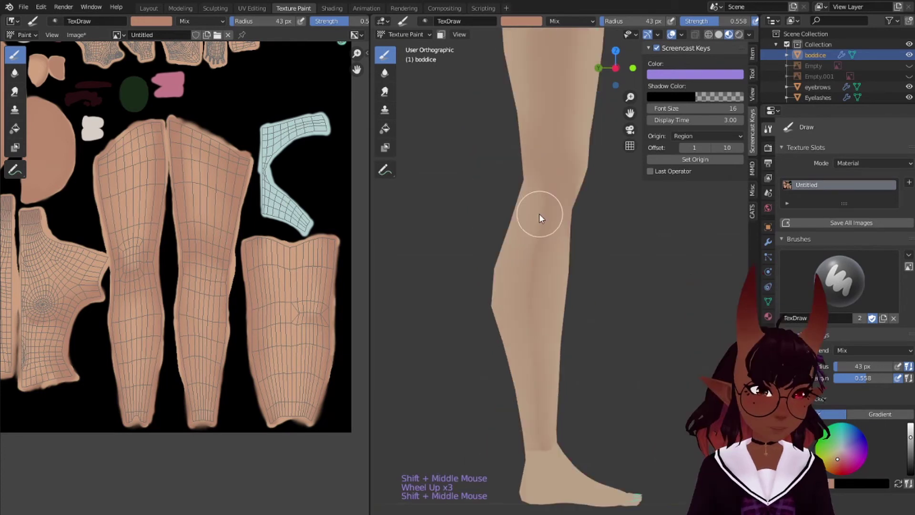
Shade the side of the calf just below the knee with a 34 px brush.
key(bracketleft)
key(bracketleft)
key(bracketleft)
drag(520, 219, 517, 285)
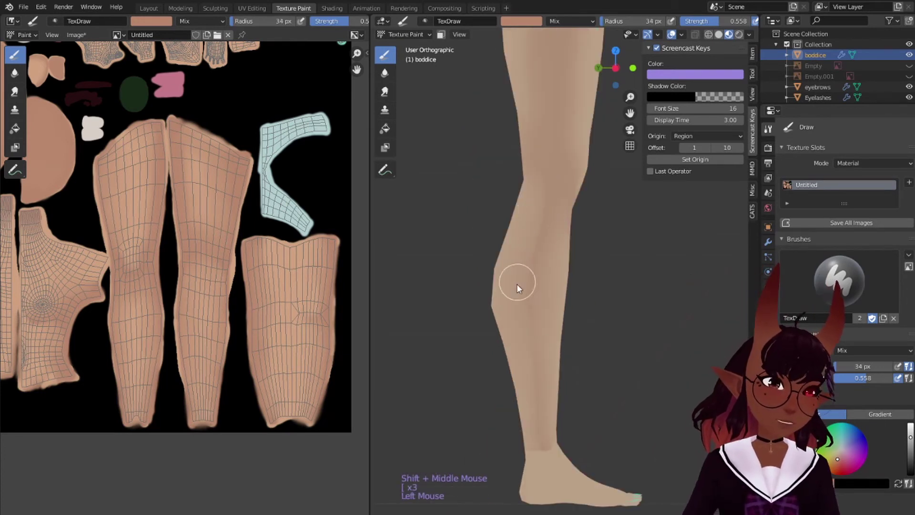
click(530, 276)
click(536, 277)
drag(544, 232, 530, 265)
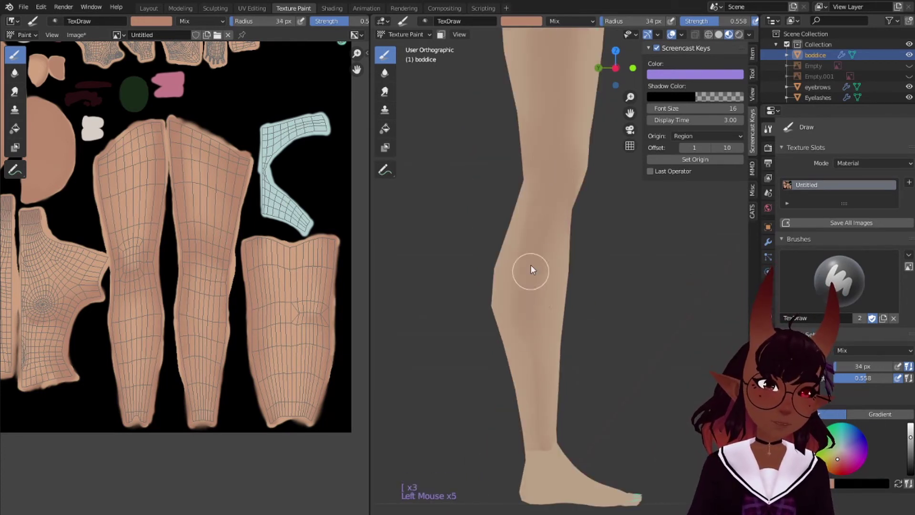
Turn off the Mirror modifier's viewport display and bring the inner side of the remaining leg into view.
middle_drag(553, 109, 597, 111)
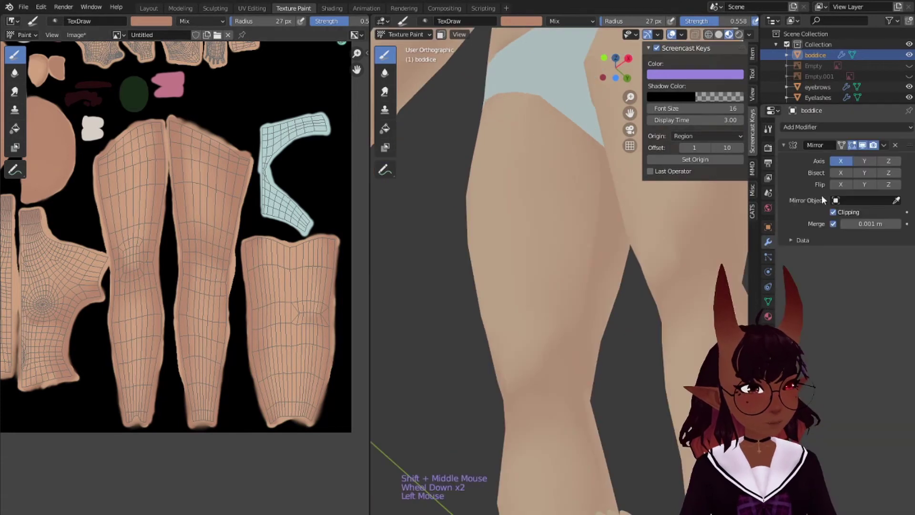
click(861, 146)
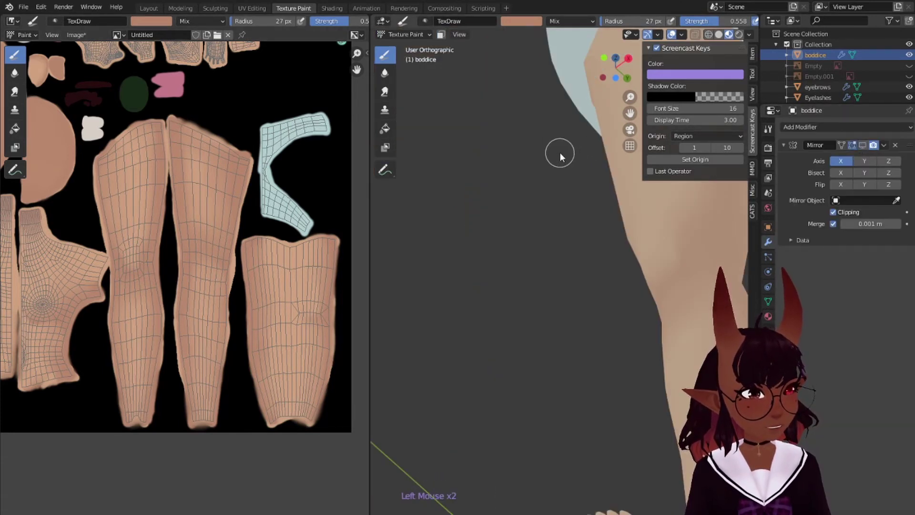
scroll(558, 158, down, 5)
middle_drag(558, 162, 679, 239)
scroll(545, 213, up, 3)
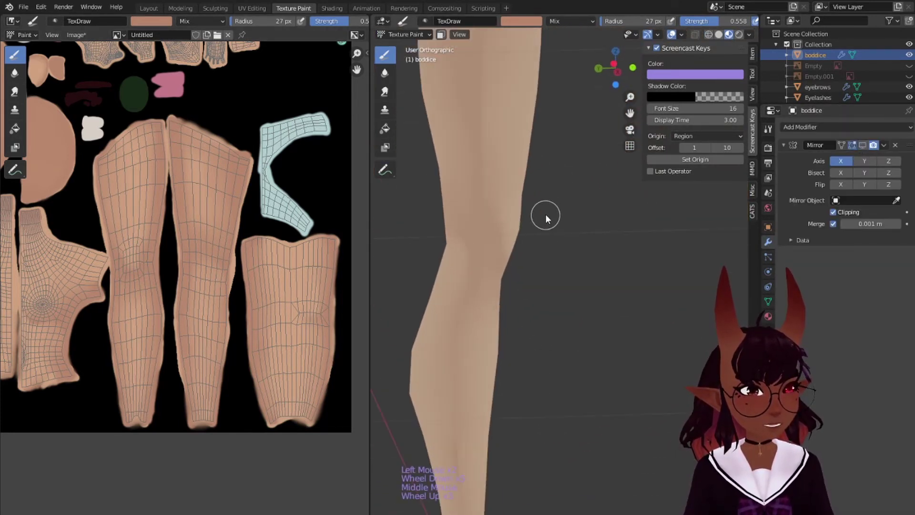
shift+middle_drag(546, 212, 608, 257)
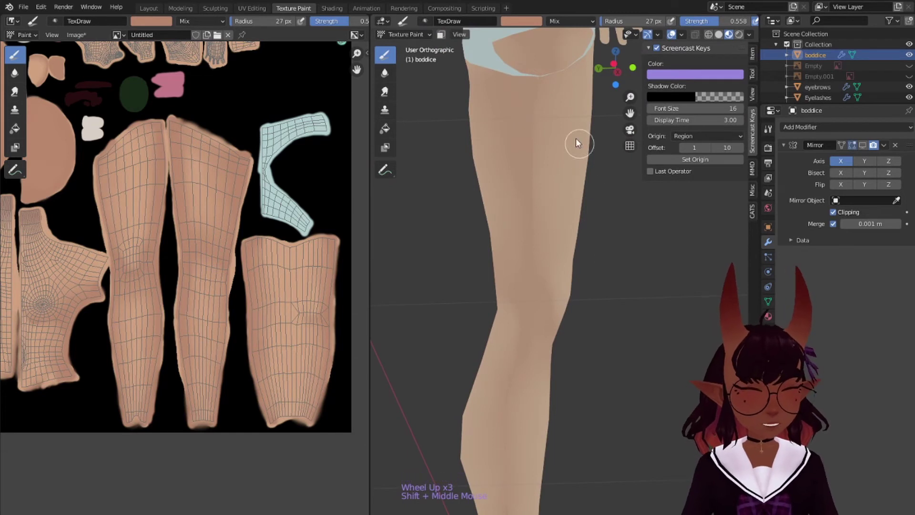
Enlarge the brush to 44 px and blend the darker skin tone down the middle of the inner thigh.
key(b)
key(bracketright)
key(bracketright)
key(bracketright)
key(bracketright)
key(bracketright)
key(bracketright)
key(bracketright)
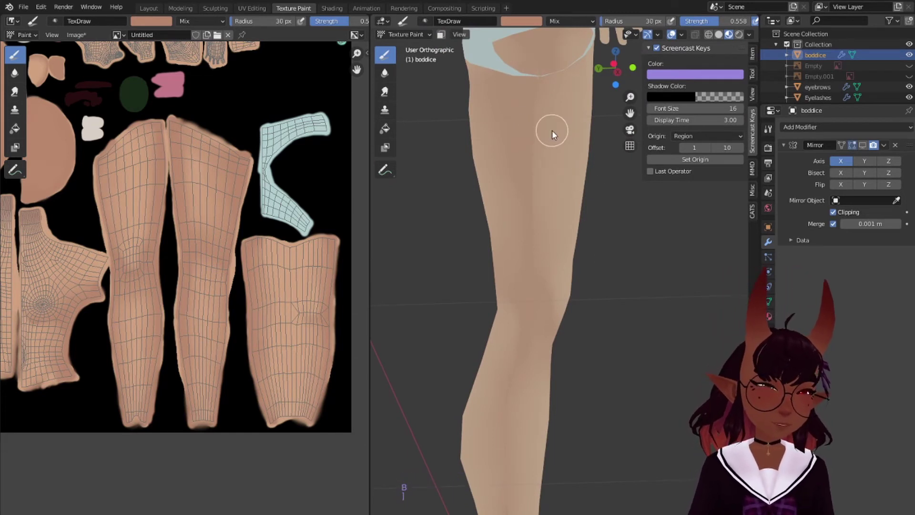
drag(536, 109, 532, 203)
mouse_move(534, 98)
mouse_down()
mouse_move(528, 246)
mouse_move(542, 157)
mouse_move(540, 229)
mouse_up()
drag(535, 115, 532, 252)
drag(534, 112, 535, 248)
mouse_move(544, 124)
mouse_down()
mouse_move(541, 258)
mouse_move(531, 191)
mouse_move(532, 246)
mouse_up()
drag(556, 95, 538, 243)
Continue the darker shading from the inner thigh past the knee and down the inner calf.
mouse_move(540, 153)
mouse_down()
mouse_move(514, 313)
mouse_move(504, 503)
mouse_up()
drag(520, 319, 508, 458)
drag(520, 324, 507, 467)
drag(517, 372, 505, 481)
Blend the darker tone along the inner lower calf above the ankle with 44 and 31 px brushes.
scroll(549, 410, down, 3)
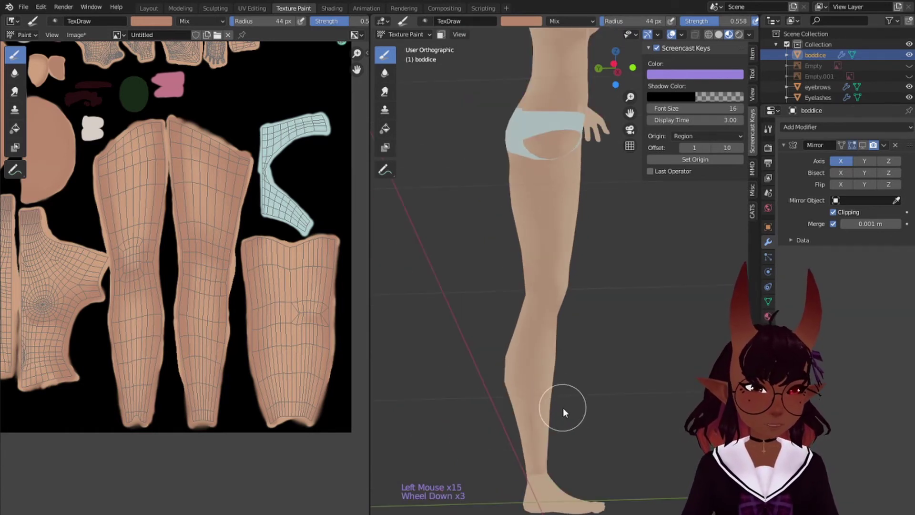
scroll(565, 419, up, 1)
shift+middle_drag(567, 425, 597, 368)
scroll(604, 422, up, 2)
shift+middle_drag(603, 422, 614, 331)
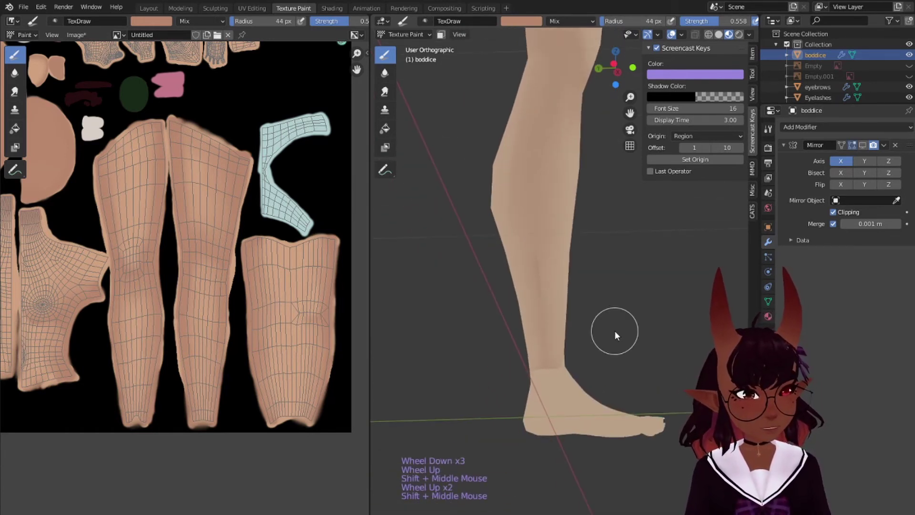
mouse_move(539, 250)
mouse_down()
mouse_move(542, 211)
mouse_move(533, 226)
mouse_move(541, 299)
mouse_up()
key(bracketleft)
key(bracketleft)
key(bracketleft)
key(bracketleft)
click(534, 239)
drag(534, 239, 534, 256)
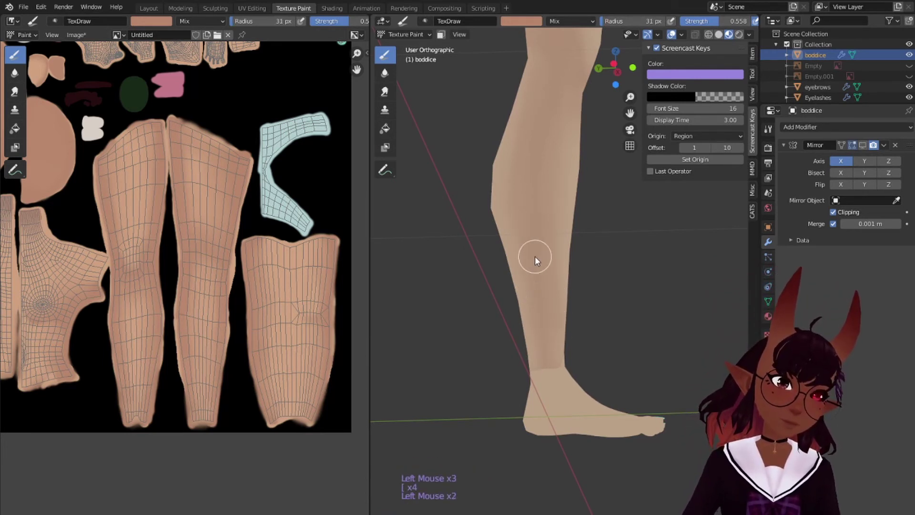
Inspect the shading on the back of the leg and hip.
scroll(553, 129, down, 4)
middle_drag(545, 185, 589, 248)
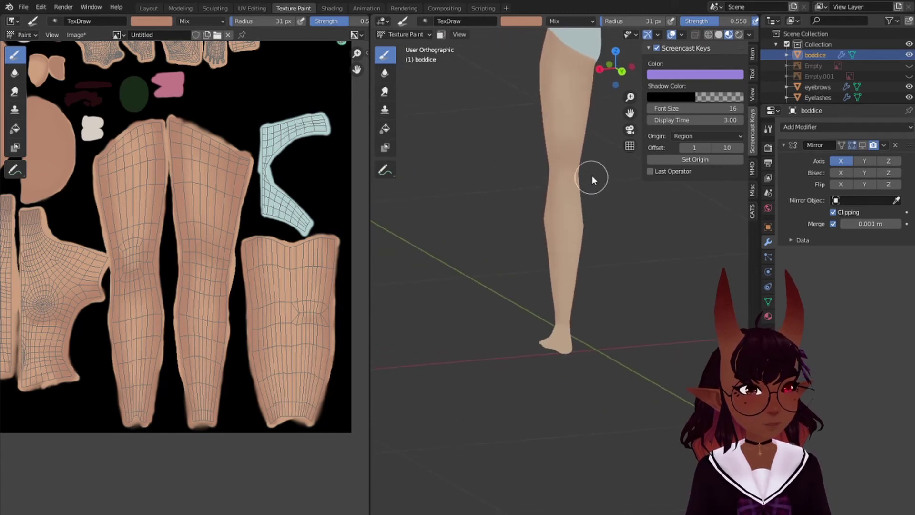
shift+middle_drag(593, 156, 524, 270)
scroll(502, 210, up, 3)
shift+middle_drag(508, 142, 524, 215)
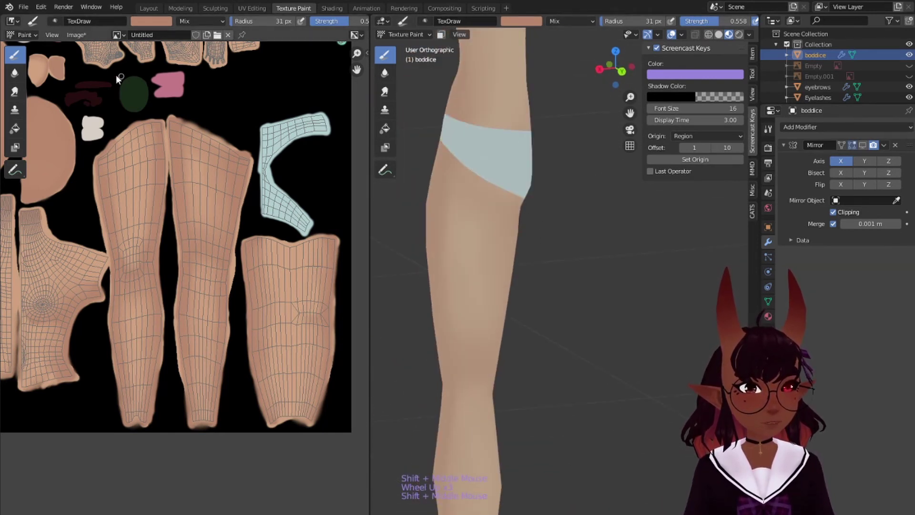
Set the brush to a lighter skin tone and paint along the second leg island's top edge with a 121 px radius.
click(149, 22)
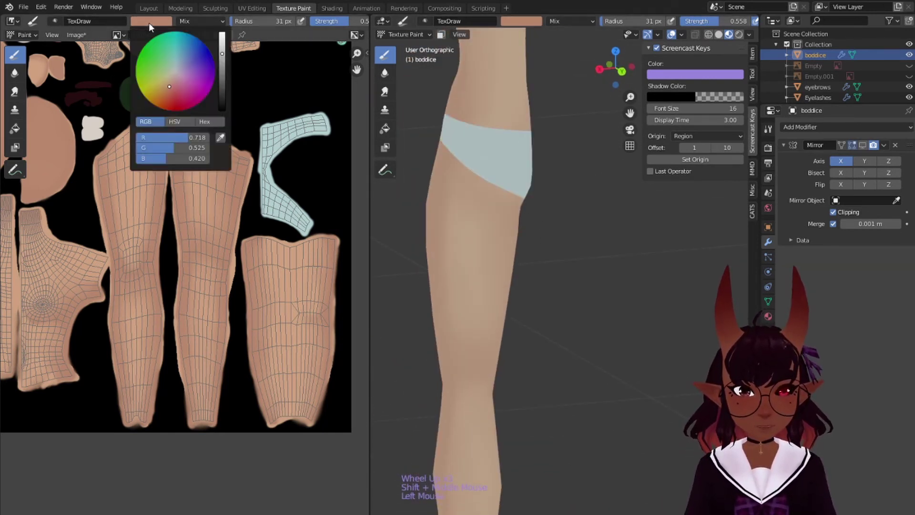
click(209, 122)
click(188, 59)
scroll(148, 153, up, 4)
middle_drag(195, 305, 229, 232)
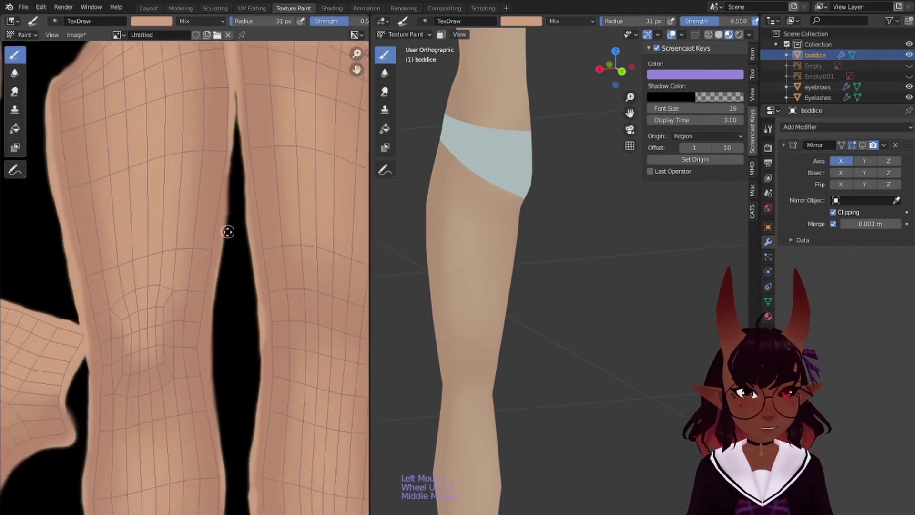
mouse_move(296, 98)
middle_down()
mouse_move(271, 144)
mouse_move(165, 252)
middle_up()
scroll(167, 249, up, 1)
middle_drag(239, 191, 204, 248)
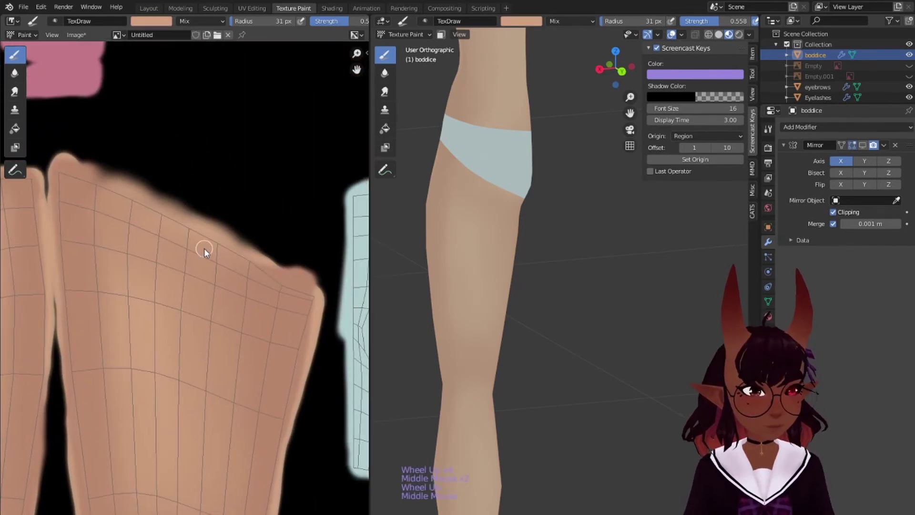
key(s)
key(bracketright)
key(bracketright)
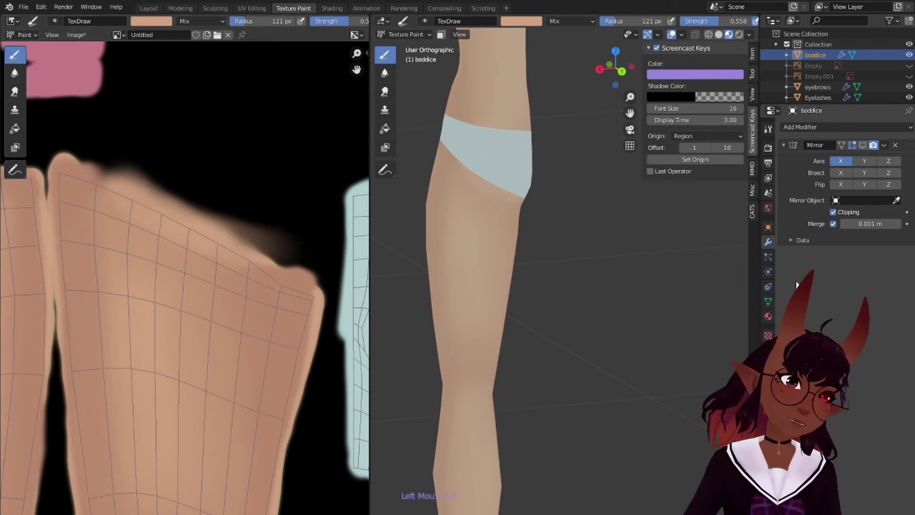
Show the Mirror modifier's result in the viewport and view the body from behind.
click(863, 146)
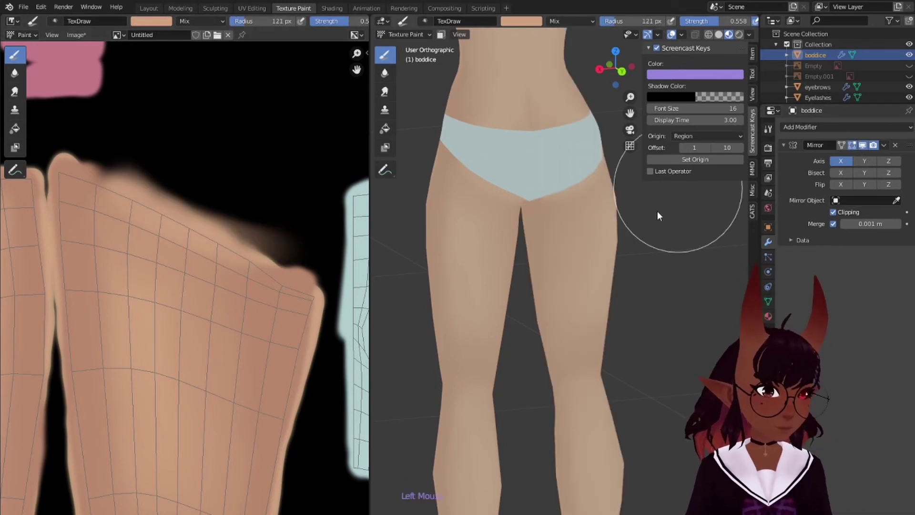
middle_drag(690, 237, 673, 239)
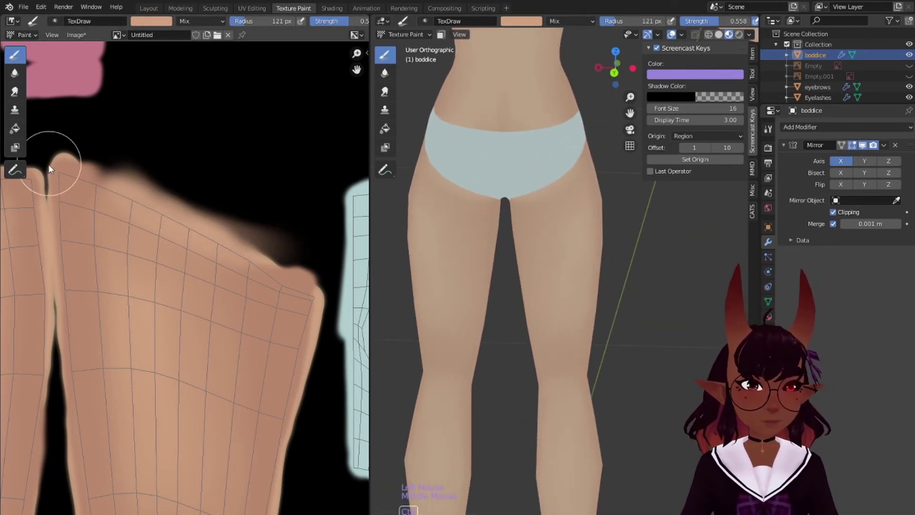
Undo the last stroke and repaint the highlight along the leg island's top edge with a 78 px brush.
key(ctrl+z)
key(bracketleft)
key(bracketleft)
key(bracketleft)
key(bracketleft)
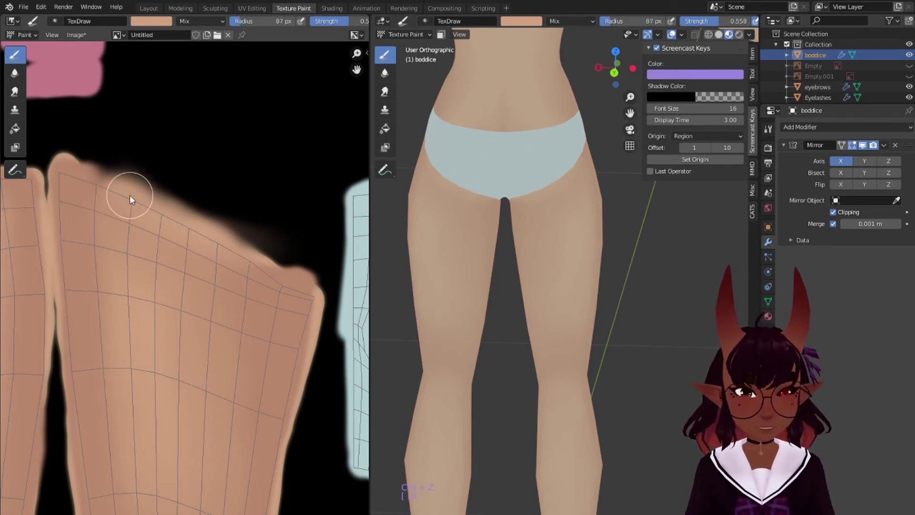
drag(130, 195, 215, 248)
drag(109, 183, 202, 229)
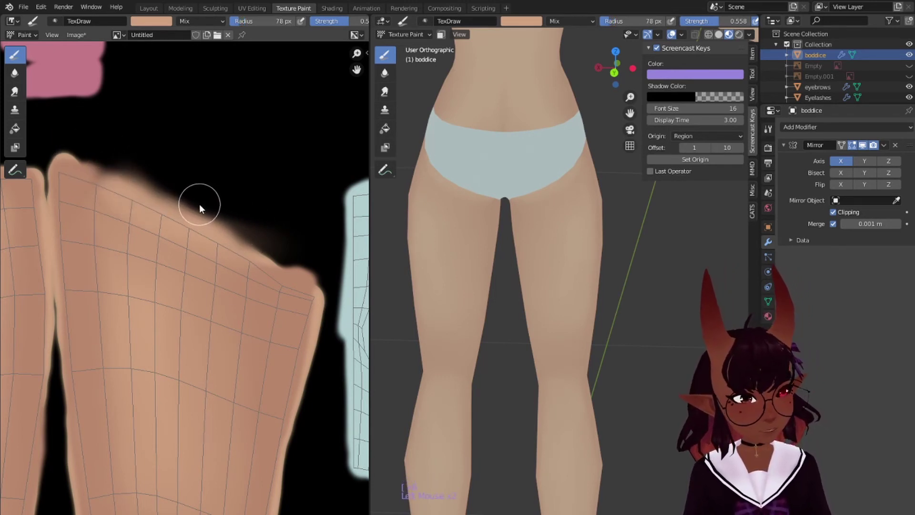
key(ctrl+z)
mouse_move(125, 189)
mouse_down()
mouse_move(180, 227)
mouse_move(238, 242)
mouse_up()
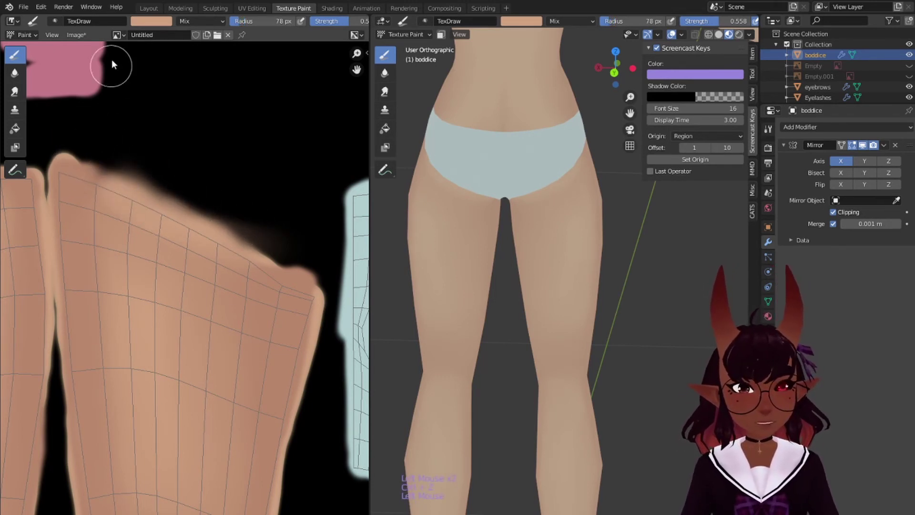
Sample the darker skin tone from the leg island's edge and paint a soft shadow band just below the highlight.
click(146, 24)
click(228, 149)
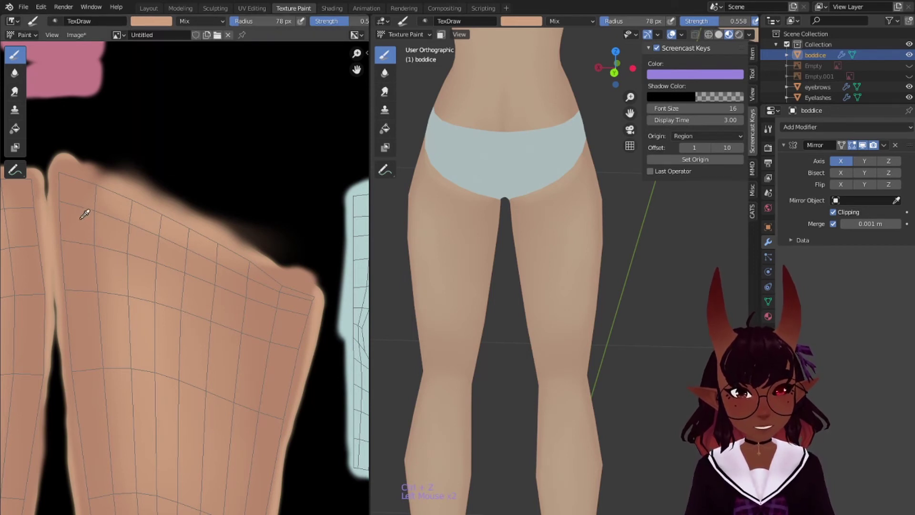
click(67, 177)
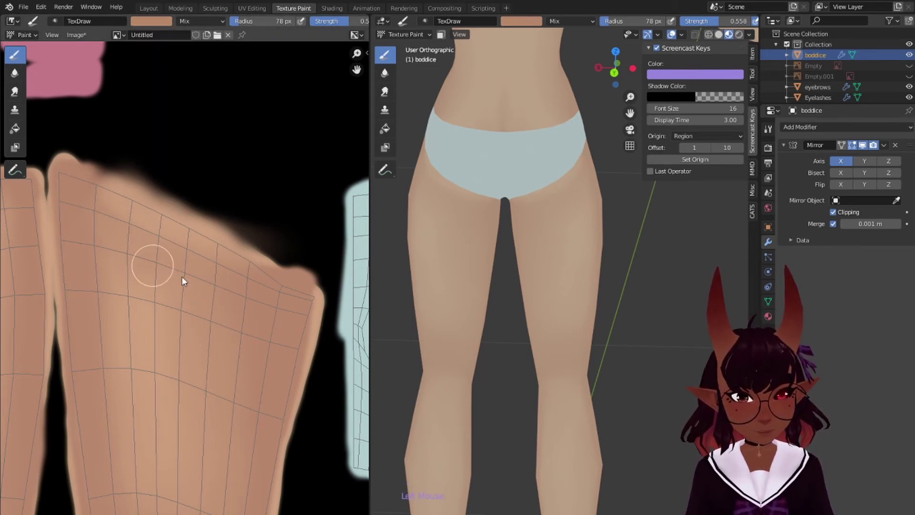
key(ctrl+z)
mouse_move(239, 276)
mouse_down()
mouse_move(270, 282)
mouse_move(162, 244)
mouse_up()
drag(262, 283, 193, 266)
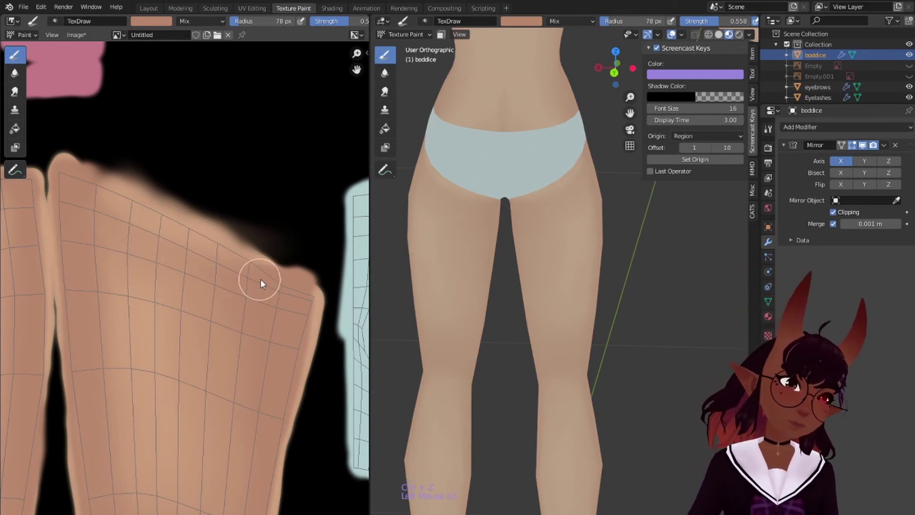
mouse_move(254, 261)
mouse_down()
mouse_move(174, 241)
mouse_move(151, 247)
mouse_up()
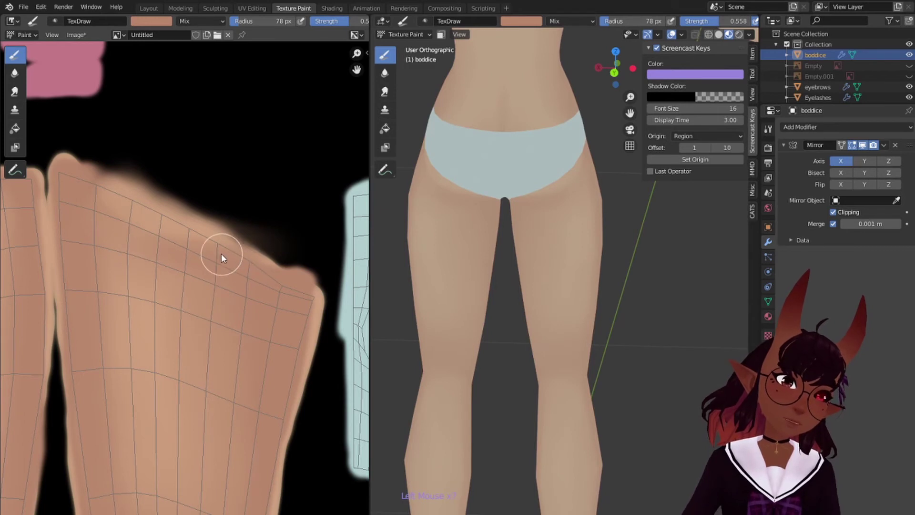
key(ctrl+z)
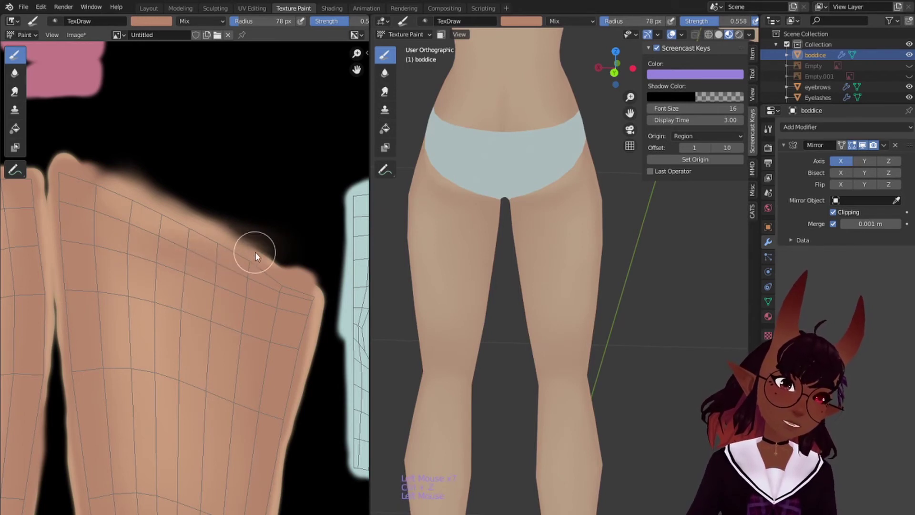
drag(248, 260, 153, 238)
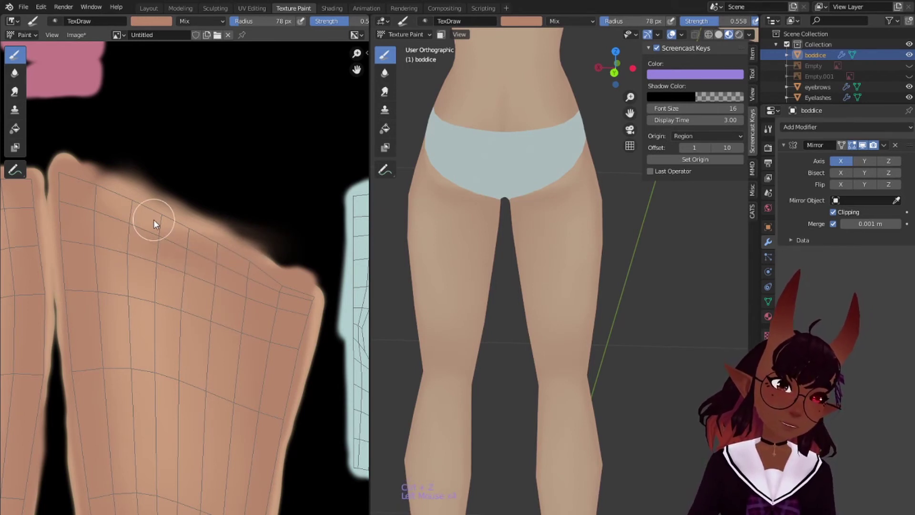
Blend the upper thigh shading with dabs of the lighter skin tone, using a 157 px brush.
scroll(499, 192, down, 3)
mouse_move(501, 192)
middle_down()
mouse_move(534, 201)
mouse_move(516, 191)
mouse_move(470, 196)
mouse_move(539, 196)
mouse_move(537, 171)
mouse_move(391, 190)
mouse_move(757, 189)
mouse_move(424, 178)
mouse_move(492, 179)
mouse_move(482, 191)
middle_up()
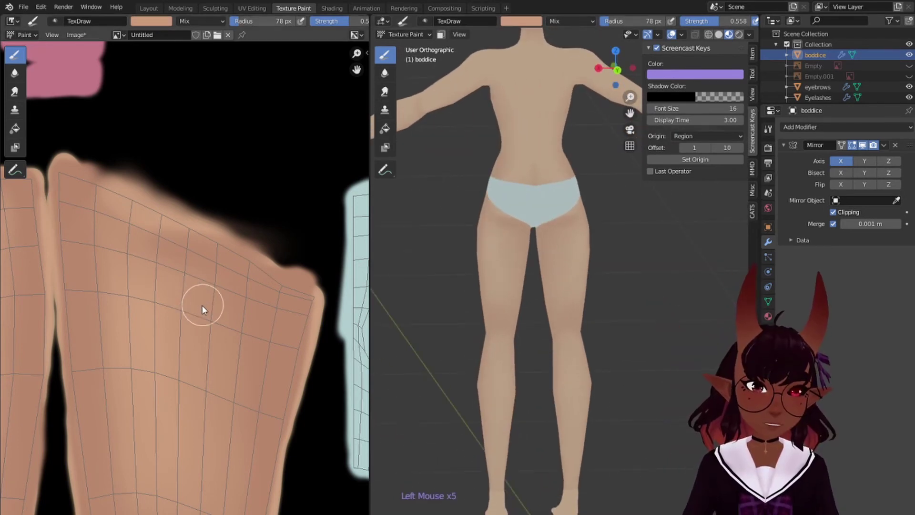
key(bracketright)
key(bracketright)
key(bracketright)
key(bracketright)
key(bracketright)
key(bracketright)
key(bracketright)
click(158, 296)
click(167, 295)
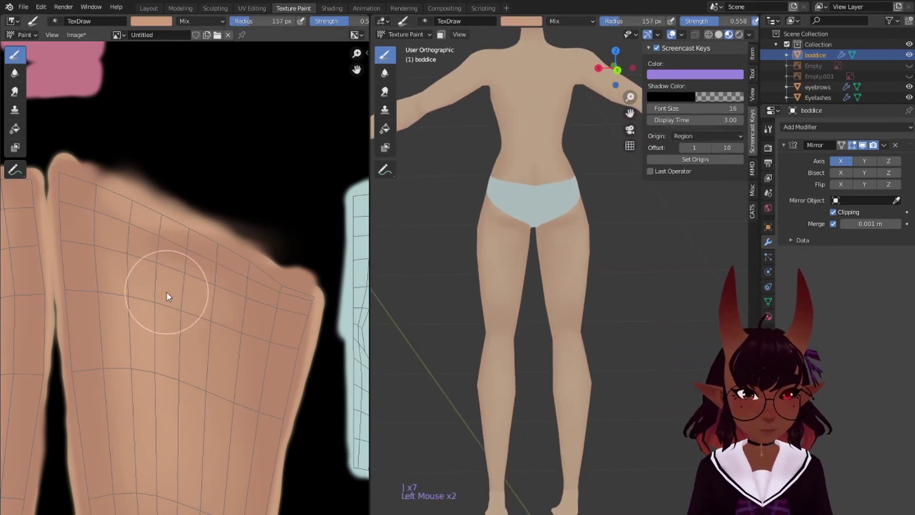
click(213, 316)
click(141, 271)
Smear the light patch near the torso island's lower edge with the Smear tool at 81 px radius.
scroll(153, 269, down, 7)
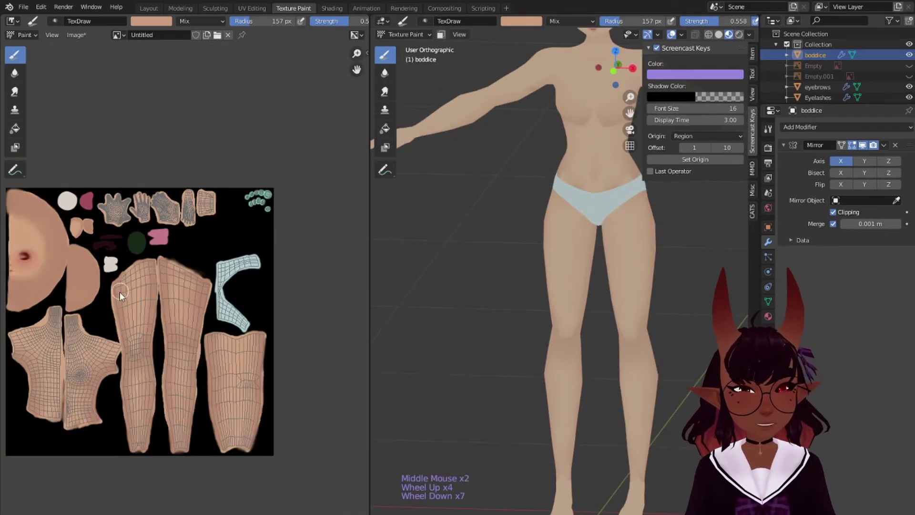
middle_drag(122, 291, 225, 189)
scroll(195, 260, up, 7)
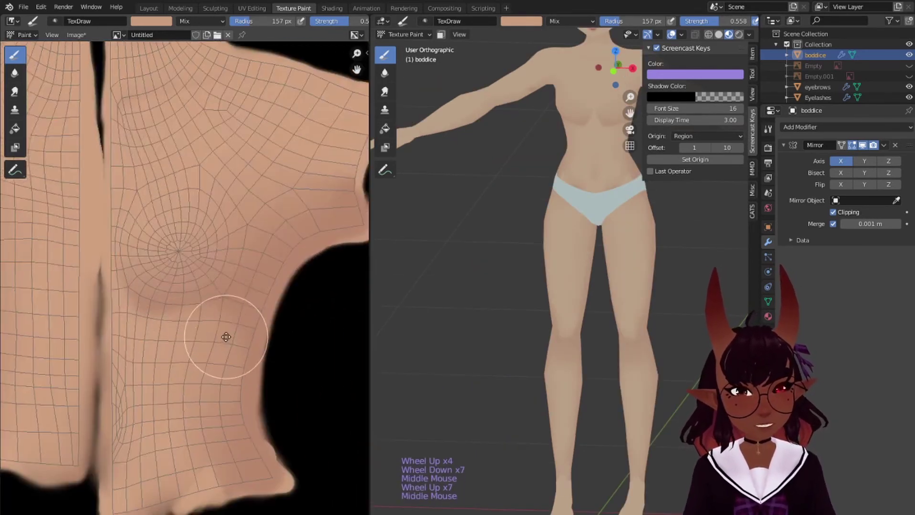
mouse_move(219, 327)
middle_down()
mouse_move(221, 229)
mouse_move(234, 271)
mouse_move(218, 243)
middle_up()
scroll(221, 229, up, 3)
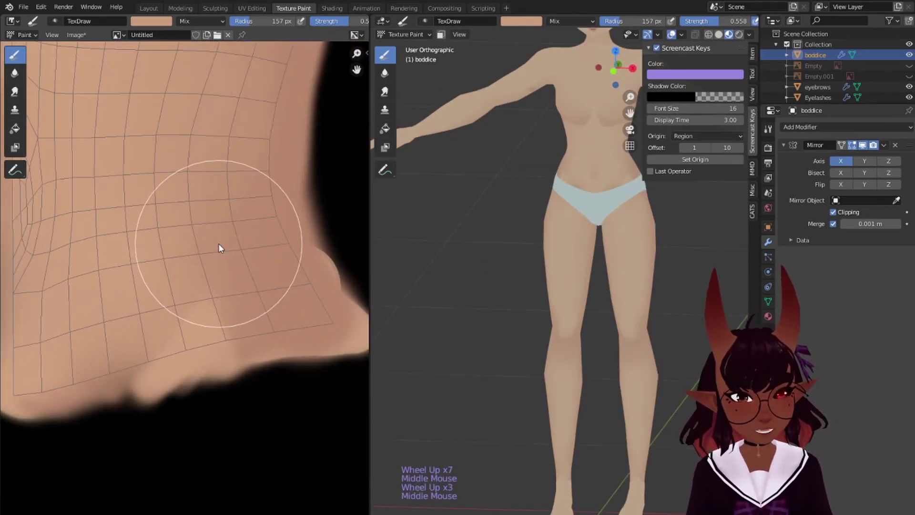
click(14, 91)
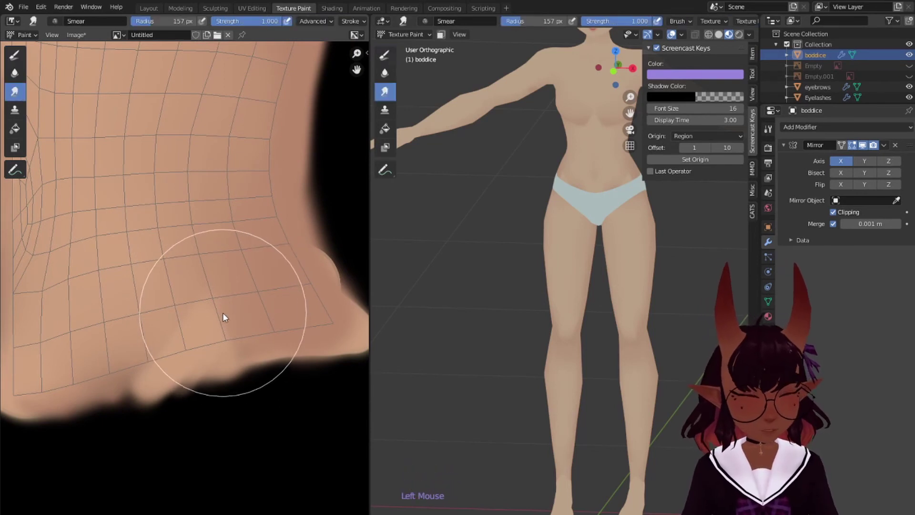
key(bracketleft)
key(bracketleft)
key(bracketleft)
key(bracketleft)
key(bracketleft)
key(bracketleft)
mouse_move(222, 316)
mouse_down()
mouse_move(211, 329)
mouse_move(218, 308)
mouse_move(199, 316)
mouse_move(212, 331)
mouse_move(216, 310)
mouse_up()
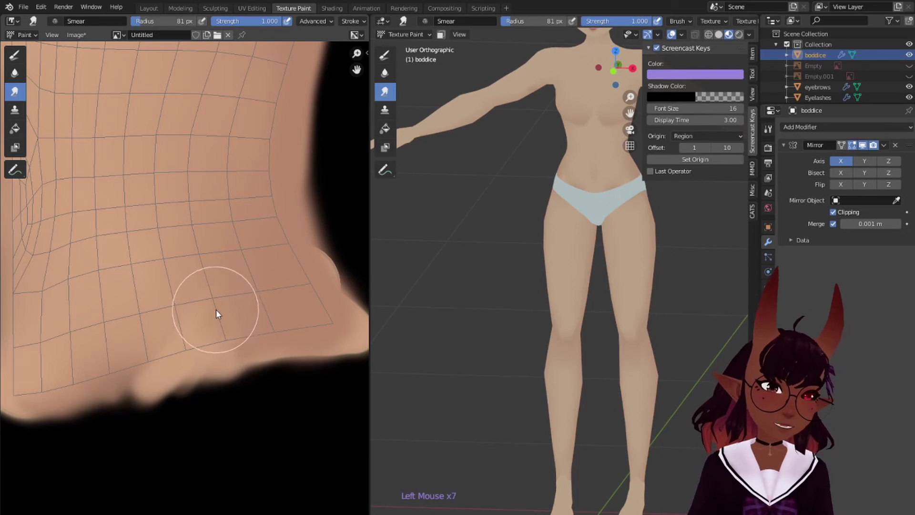
Enlarge the Smear brush to 123 px and soften the remaining shading transition near the torso island's lower edge.
scroll(241, 277, up, 2)
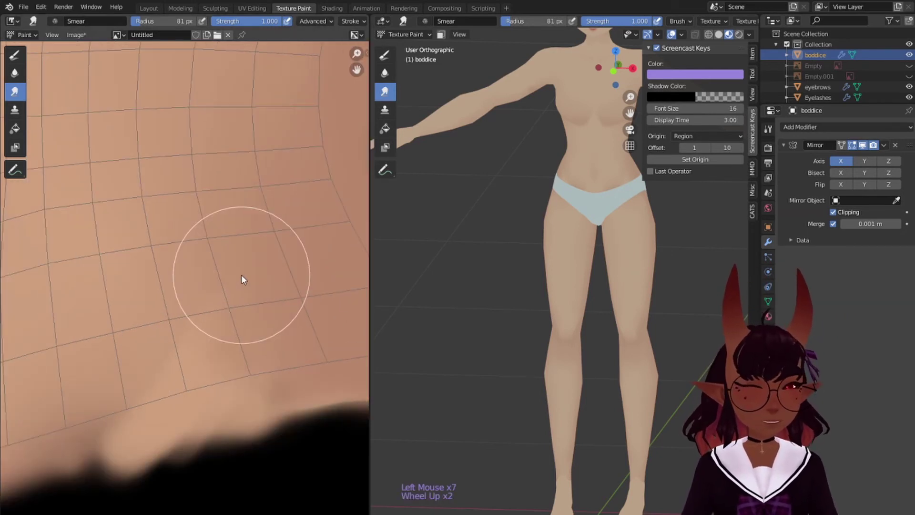
scroll(237, 274, down, 4)
key(bracketright)
key(bracketright)
key(bracketright)
key(bracketright)
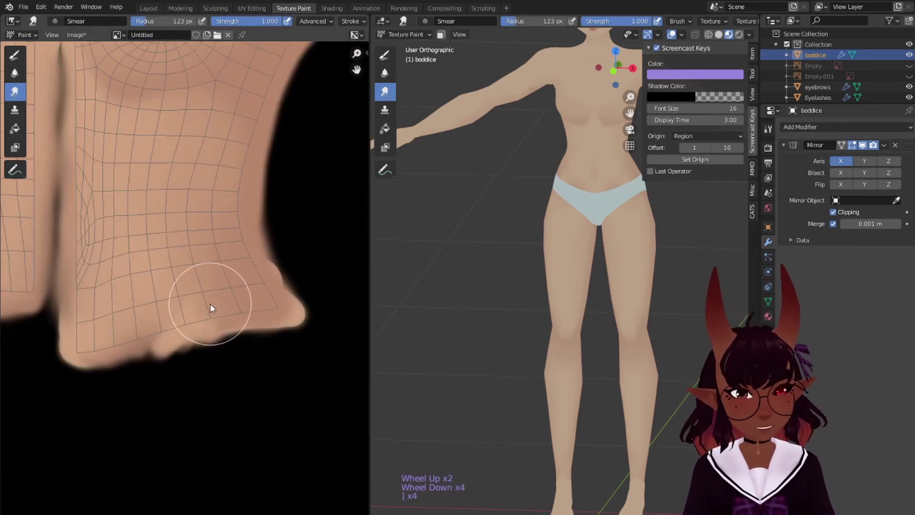
drag(210, 304, 213, 285)
Paint a curved shadow beneath the chest on the torso island with the Draw brush at 80 px radius.
click(15, 55)
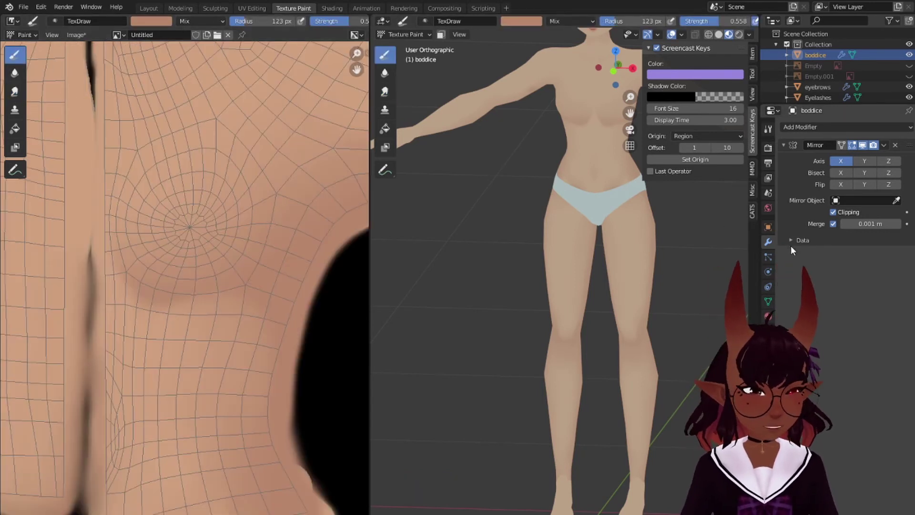
click(767, 130)
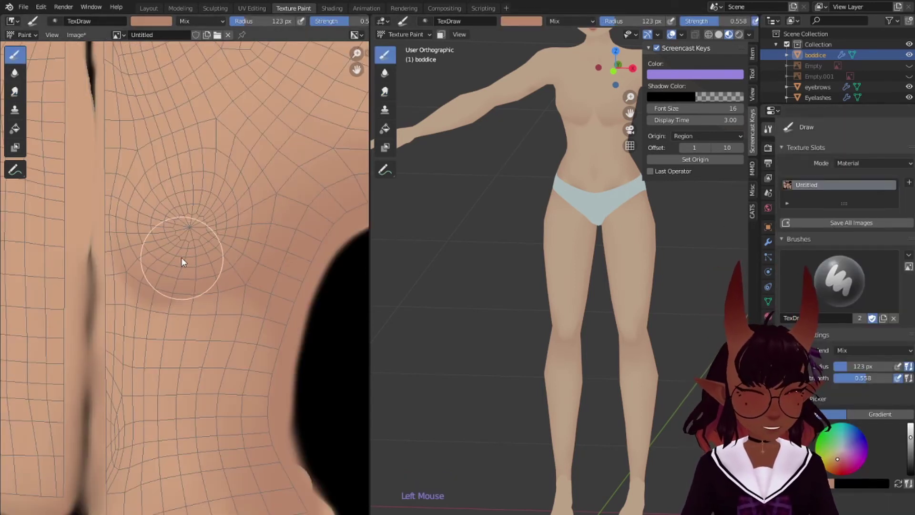
key(bracketleft)
key(bracketleft)
key(bracketleft)
key(bracketleft)
key(bracketleft)
key(bracketleft)
mouse_move(123, 259)
mouse_down()
mouse_move(168, 308)
mouse_move(239, 295)
mouse_move(190, 300)
mouse_up()
mouse_move(200, 300)
mouse_down()
mouse_move(259, 265)
mouse_move(157, 295)
mouse_up()
mouse_move(239, 290)
mouse_down()
mouse_move(204, 301)
mouse_move(261, 259)
mouse_move(215, 291)
mouse_up()
drag(215, 290, 265, 258)
drag(265, 257, 250, 262)
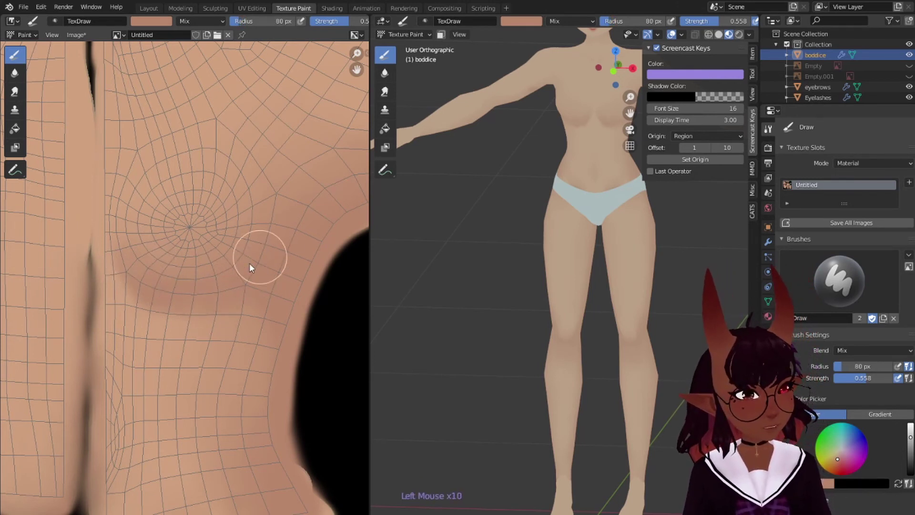
mouse_move(156, 281)
mouse_down()
mouse_move(276, 245)
mouse_move(151, 283)
mouse_up()
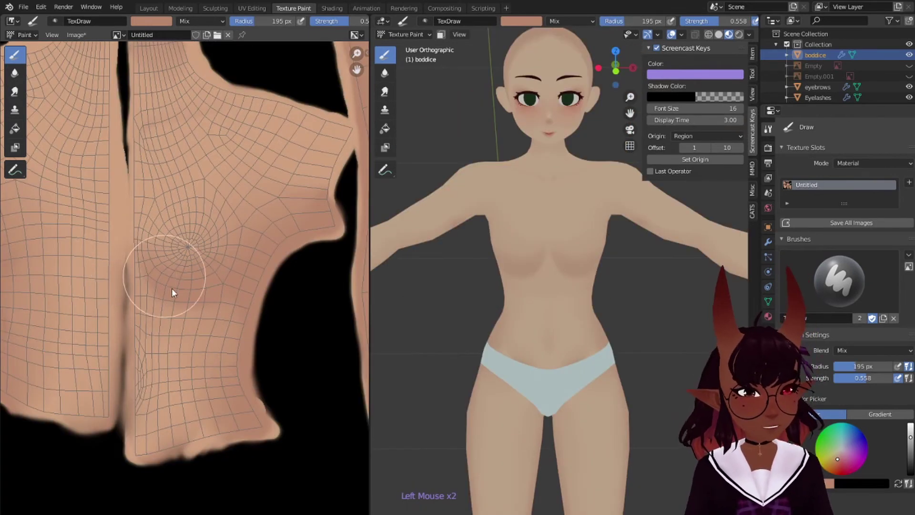
Soften the chest shadow toward the body's centre line with dabs of a 195 px brush.
click(143, 267)
click(137, 268)
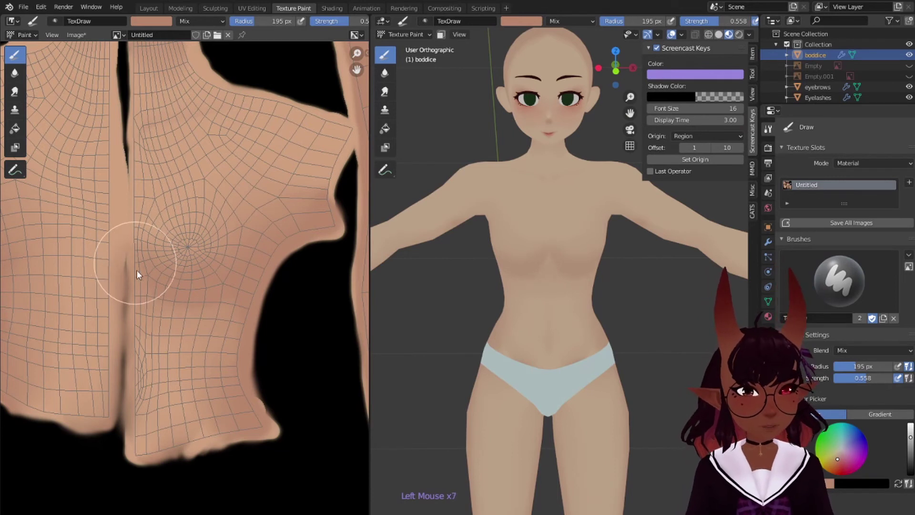
click(159, 286)
click(216, 174)
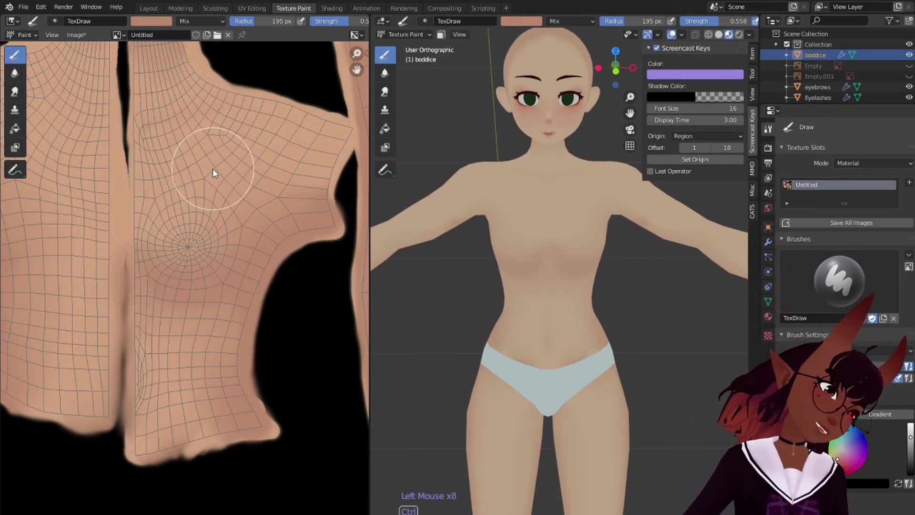
Save the painted texture image.
click(76, 35)
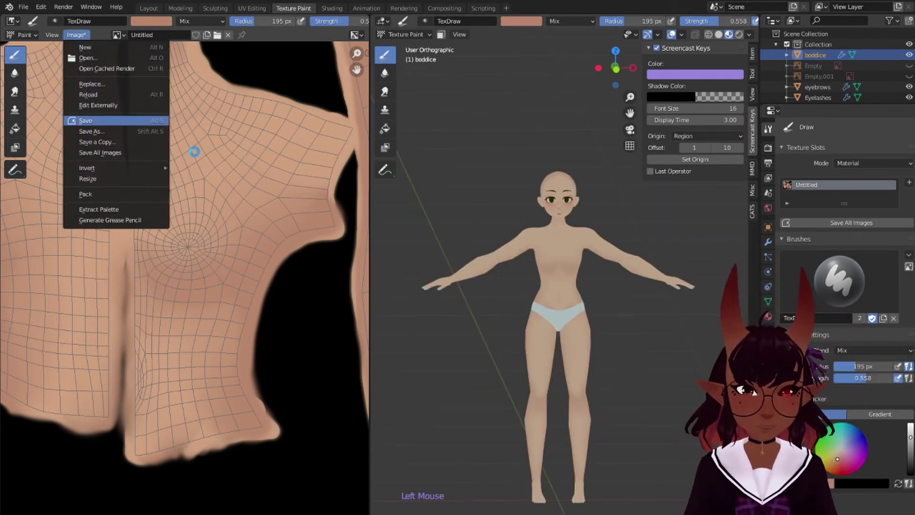
key(alt+s)
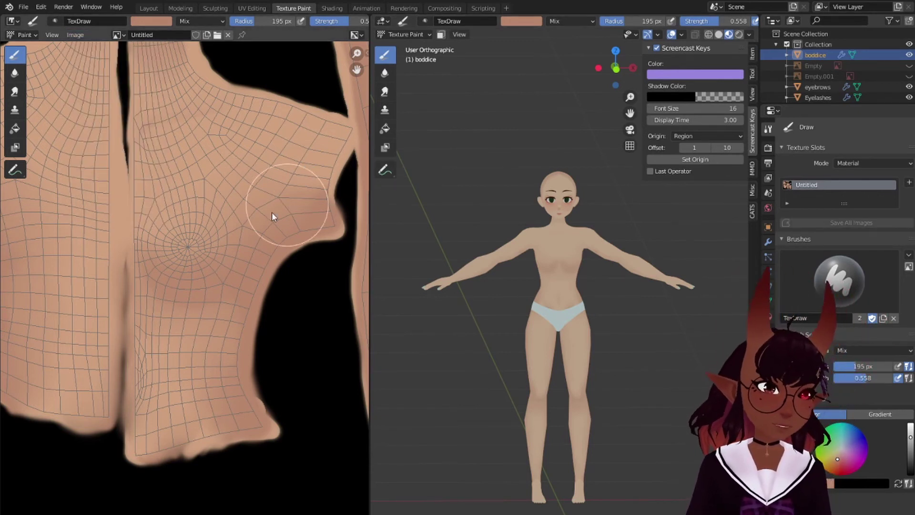
Sample the reddish blush tone beside the eye's lower lid as the Draw brush colour.
click(150, 21)
click(174, 104)
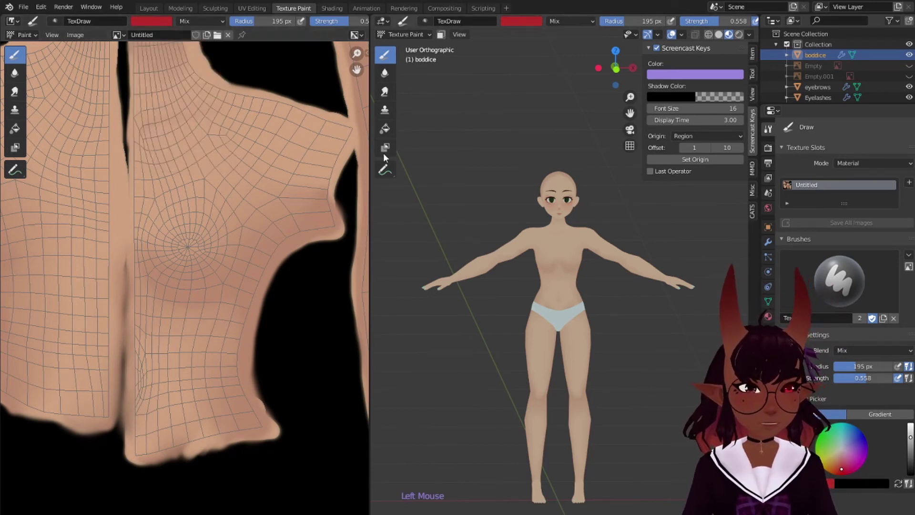
scroll(143, 131, down, 5)
middle_drag(143, 131, 141, 219)
scroll(139, 224, up, 5)
middle_drag(120, 152, 180, 196)
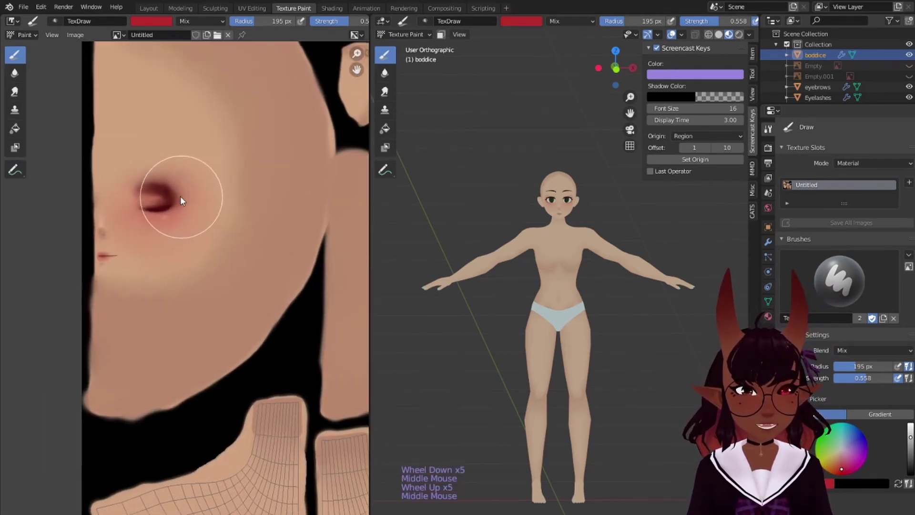
scroll(127, 114, up, 5)
middle_drag(127, 114, 206, 278)
scroll(200, 90, up, 2)
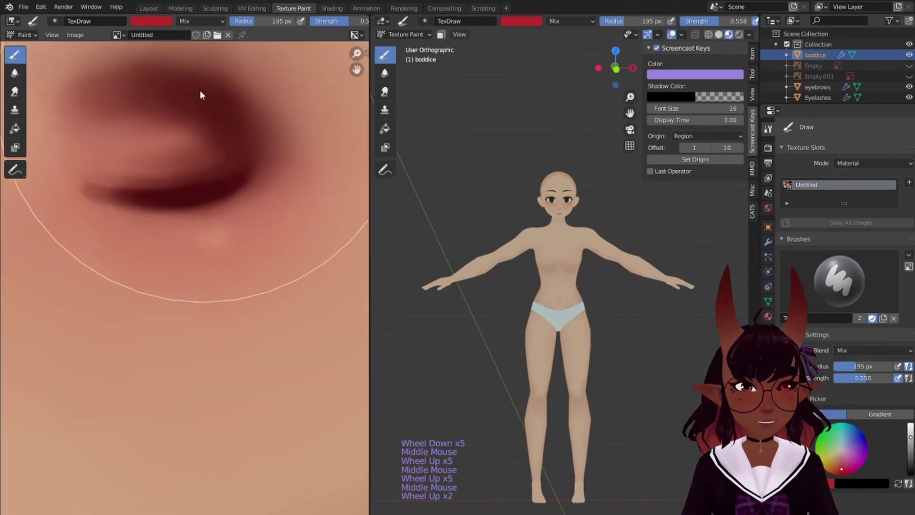
click(162, 21)
click(221, 137)
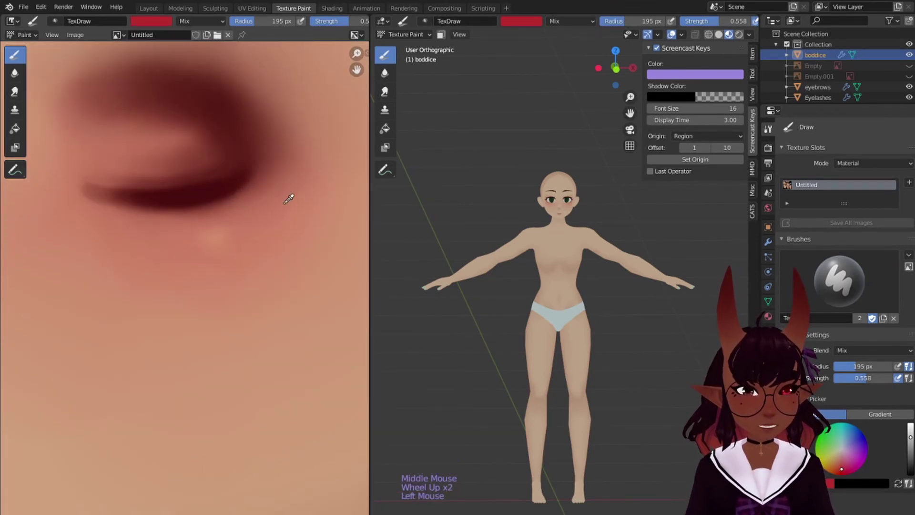
click(257, 202)
Enlarge the Draw brush to 292 px and brush the reddish tone from the chest toward the armpit on the front torso island.
scroll(238, 214, down, 8)
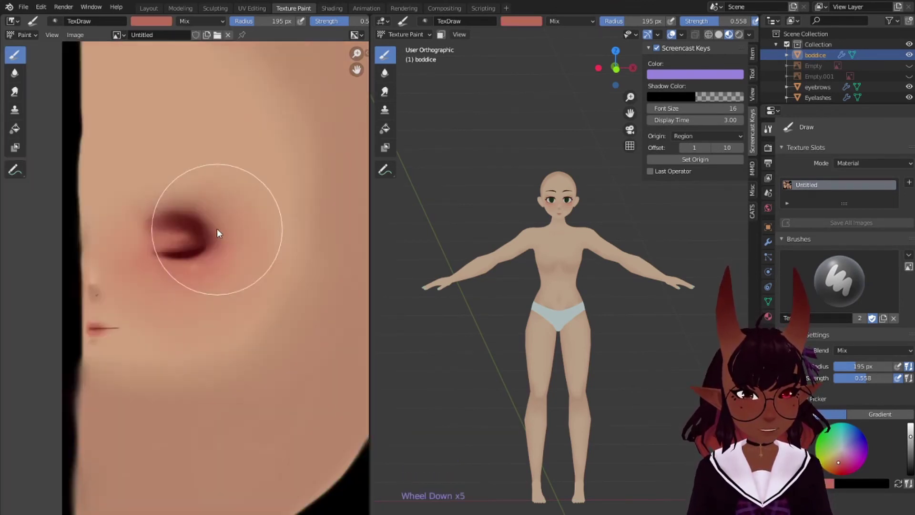
middle_click(263, 330)
middle_drag(263, 329, 191, 192)
middle_drag(261, 294, 199, 172)
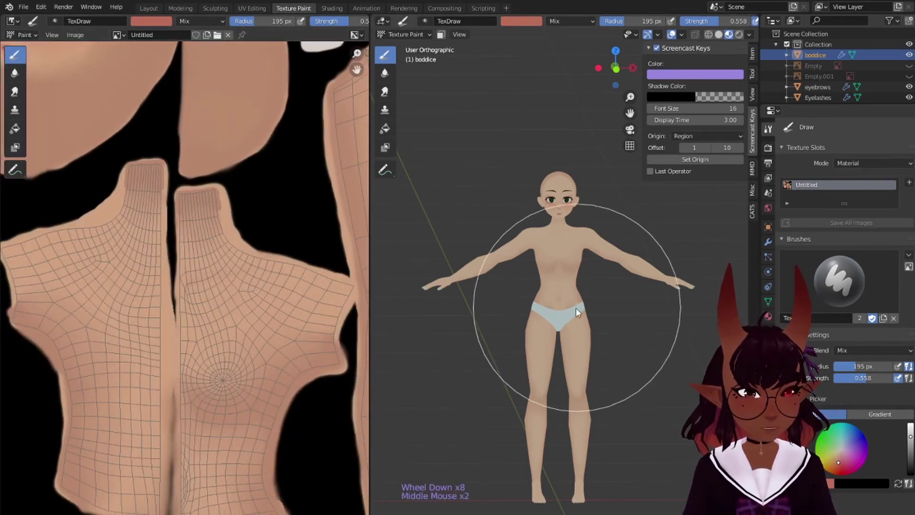
scroll(574, 285, up, 5)
middle_drag(589, 268, 590, 267)
middle_drag(590, 267, 591, 273)
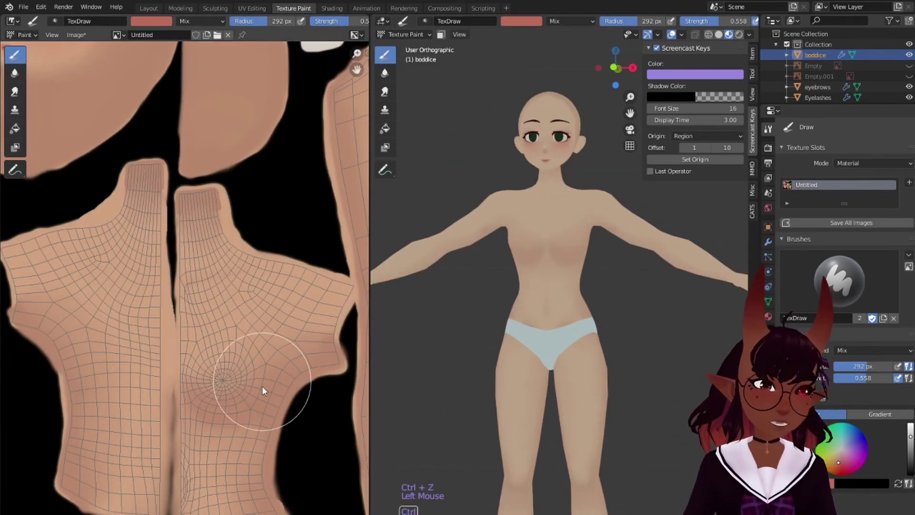
key(ctrl+z)
drag(213, 398, 279, 347)
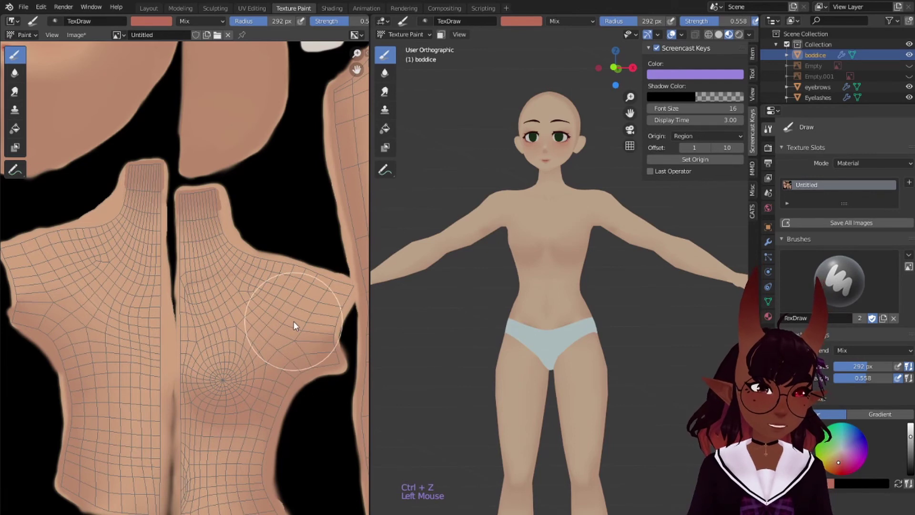
scroll(247, 318, down, 3)
middle_drag(247, 318, 231, 259)
scroll(231, 296, up, 5)
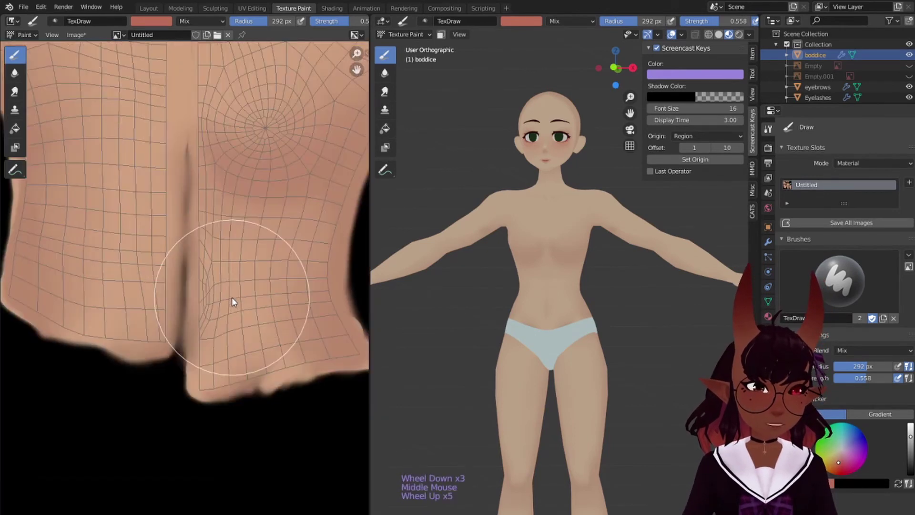
middle_drag(231, 296, 232, 302)
key(bracketleft)
key(bracketleft)
key(bracketleft)
key(bracketleft)
key(bracketleft)
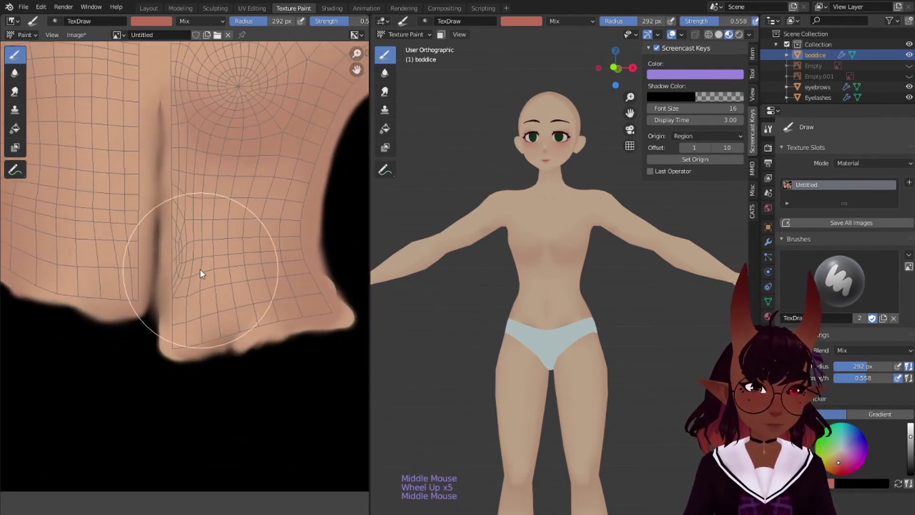
drag(196, 340, 247, 291)
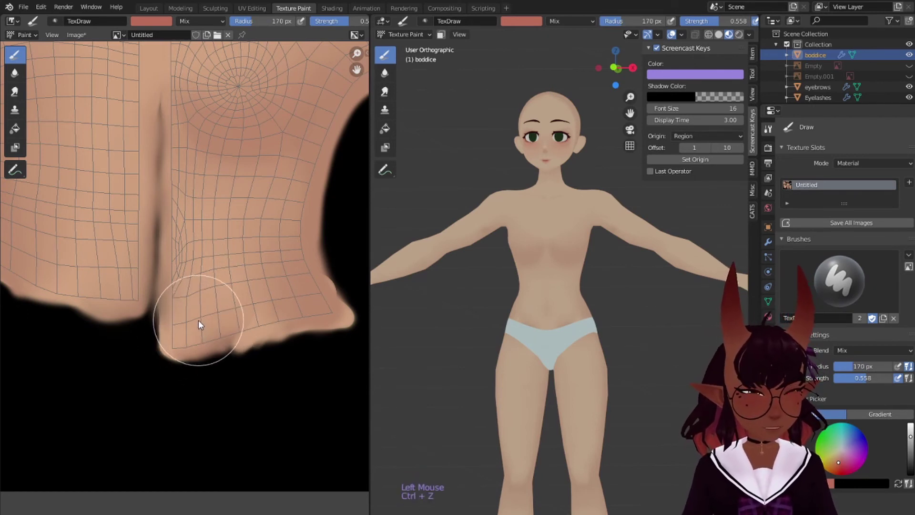
key(ctrl+z)
Reduce the Draw brush to 123 px and tint the front torso island's lower edge with the reddish tone.
key(bracketleft)
key(bracketleft)
key(bracketleft)
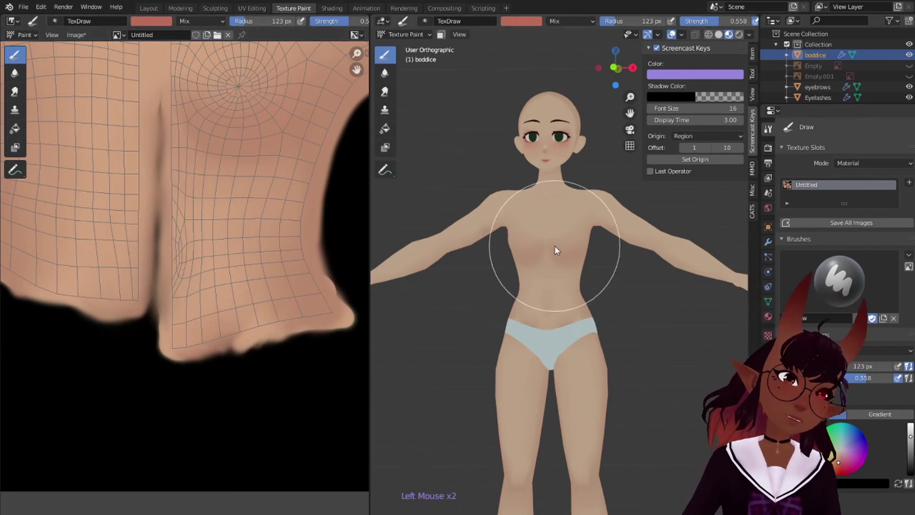
Tint the character's underarm directly on the 3D model, using the Draw brush at 89 px and a finer 72 px.
scroll(267, 122, down, 3)
middle_drag(271, 126, 230, 164)
middle_drag(591, 267, 547, 243)
scroll(551, 186, up, 5)
key(bracketleft)
key(bracketleft)
key(bracketleft)
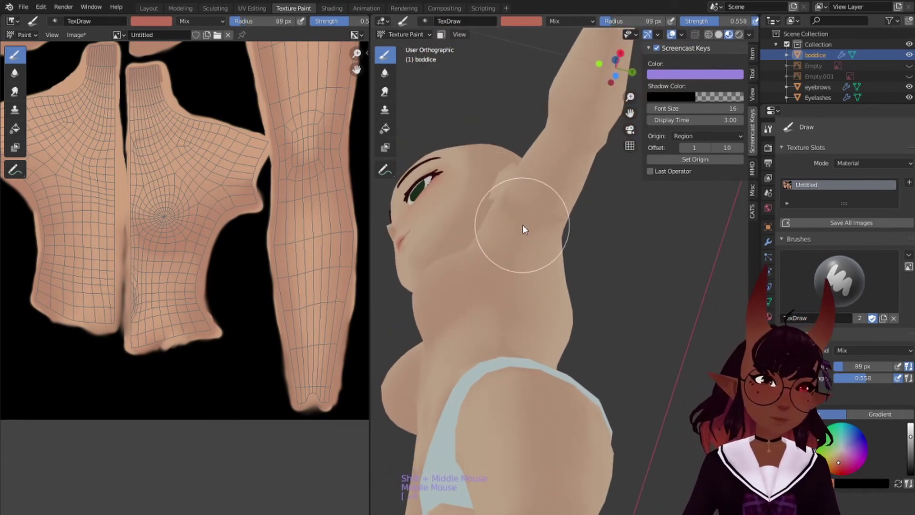
mouse_move(522, 226)
mouse_down()
mouse_move(514, 242)
mouse_move(571, 142)
mouse_up()
key(bracketleft)
key(bracketleft)
mouse_move(528, 217)
mouse_down()
mouse_move(523, 340)
mouse_move(536, 140)
mouse_up()
Brush the reddish tint over the front of the knee on the 3D model with the 72 px brush.
scroll(537, 142, down, 1)
middle_drag(555, 122, 563, 168)
scroll(563, 162, down, 5)
shift+middle_drag(563, 305, 557, 167)
middle_drag(557, 167, 560, 172)
shift+middle_drag(556, 315, 547, 188)
scroll(544, 197, up, 5)
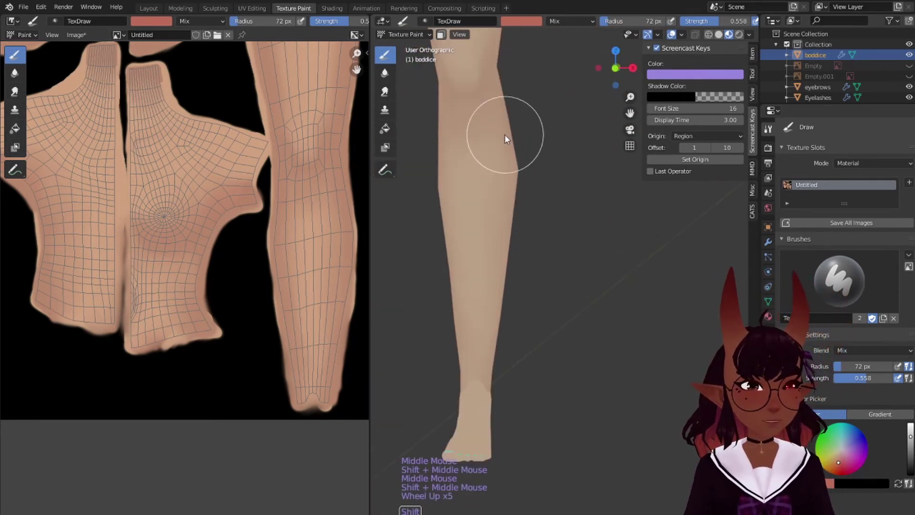
shift+middle_drag(503, 86, 556, 218)
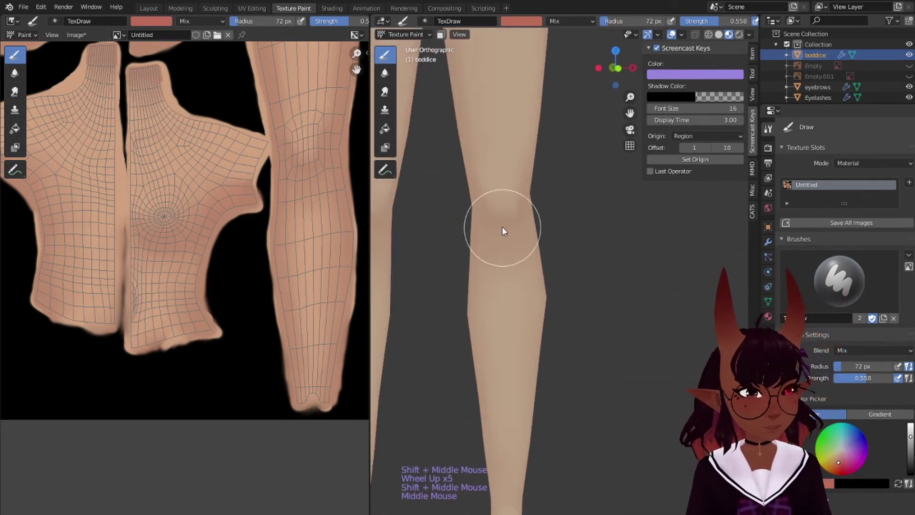
mouse_move(489, 233)
mouse_down()
mouse_move(506, 248)
mouse_move(499, 267)
mouse_up()
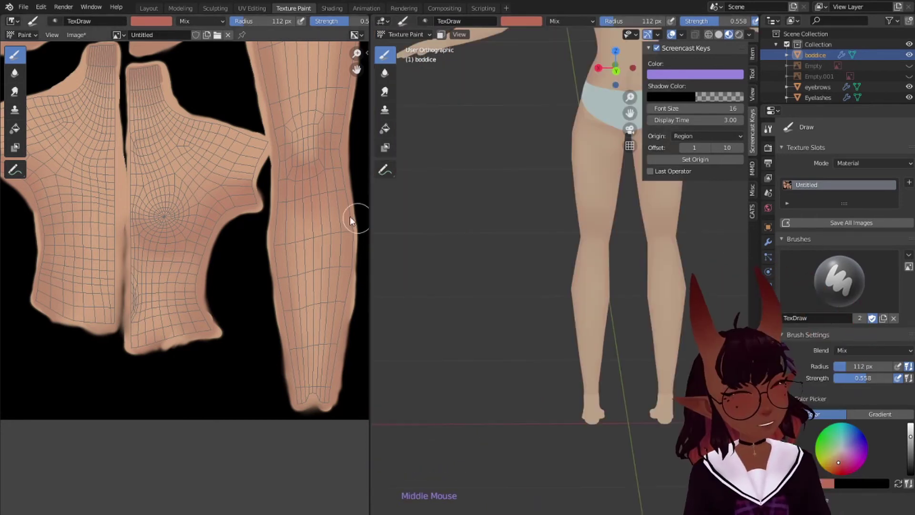
Enlarge the Draw brush to 279 px and dab the reddish tint onto the back of the knee on the rear leg island.
scroll(305, 190, down, 2)
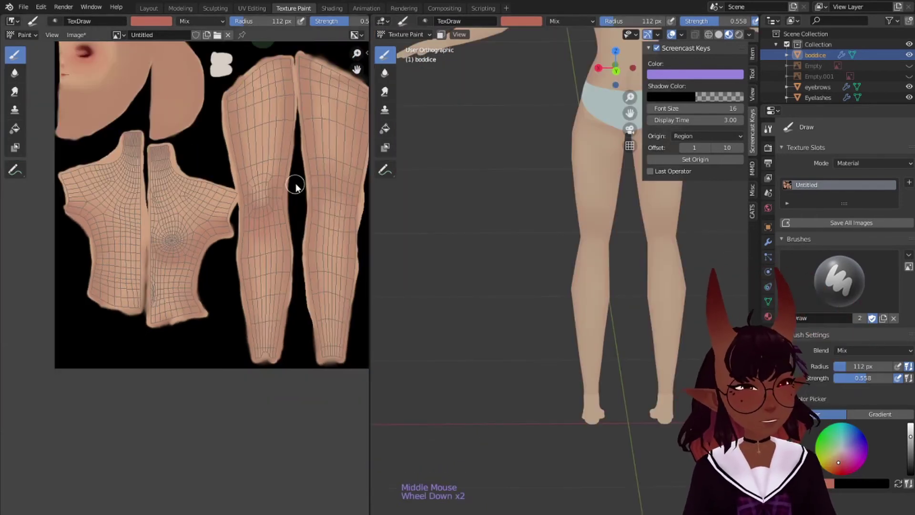
middle_drag(296, 186, 208, 233)
scroll(200, 218, up, 2)
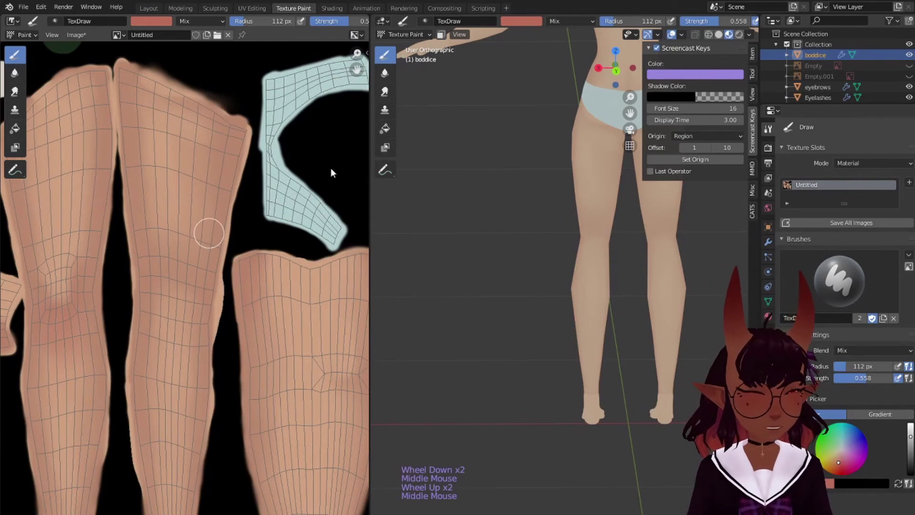
key(bracketright)
key(bracketright)
key(bracketright)
key(bracketright)
key(bracketright)
key(bracketright)
key(bracketright)
key(bracketright)
key(bracketright)
key(bracketright)
key(bracketright)
key(bracketright)
key(bracketleft)
key(bracketleft)
key(bracketleft)
key(bracketleft)
click(169, 218)
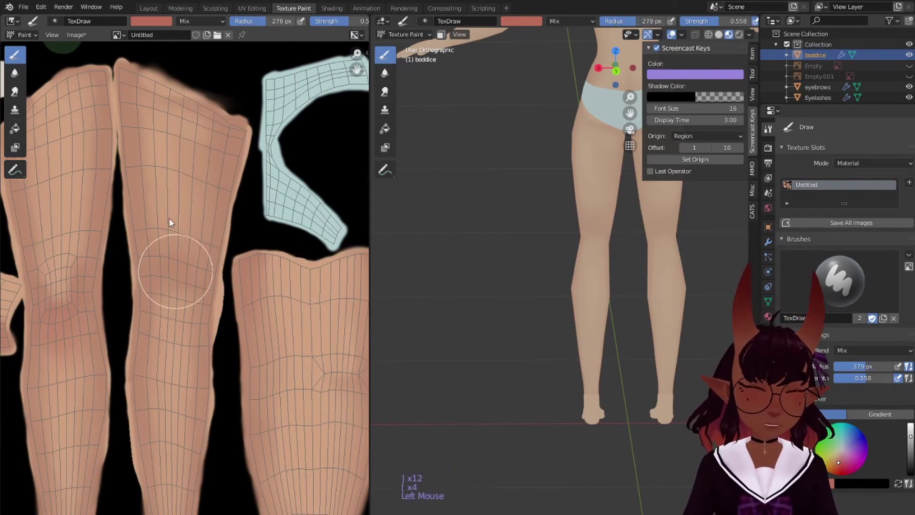
click(173, 265)
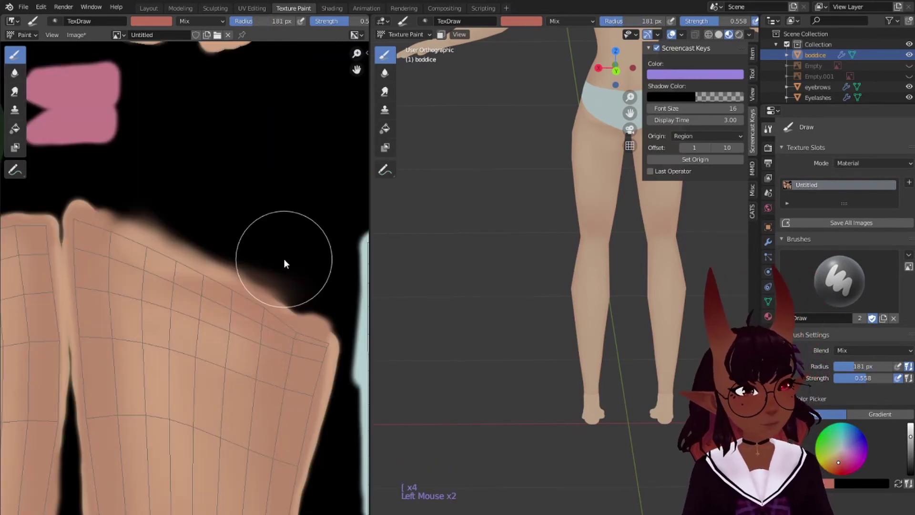
Brush the reddish tint over the neck end of the back torso island with the Draw brush at 181 px.
scroll(493, 234, down, 2)
middle_drag(494, 234, 527, 233)
middle_drag(528, 235, 535, 235)
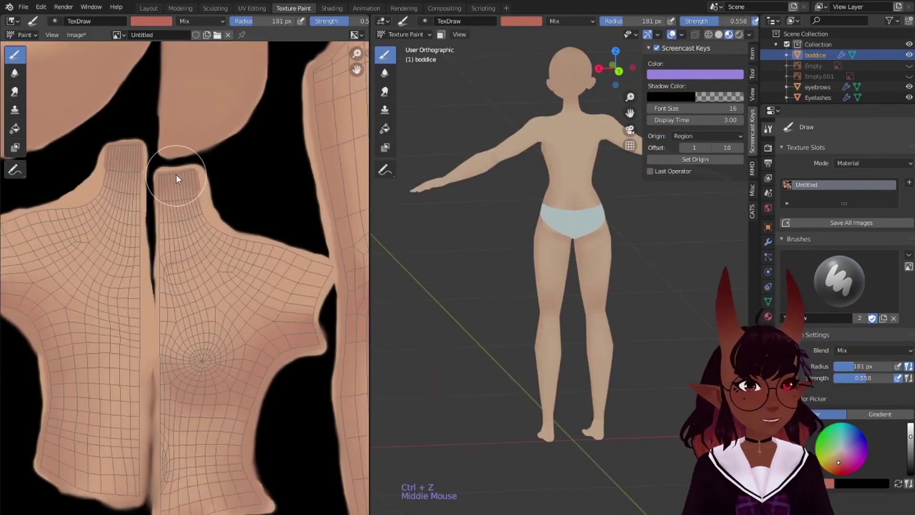
scroll(183, 228, up, 1)
middle_drag(175, 186, 185, 237)
scroll(183, 228, up, 1)
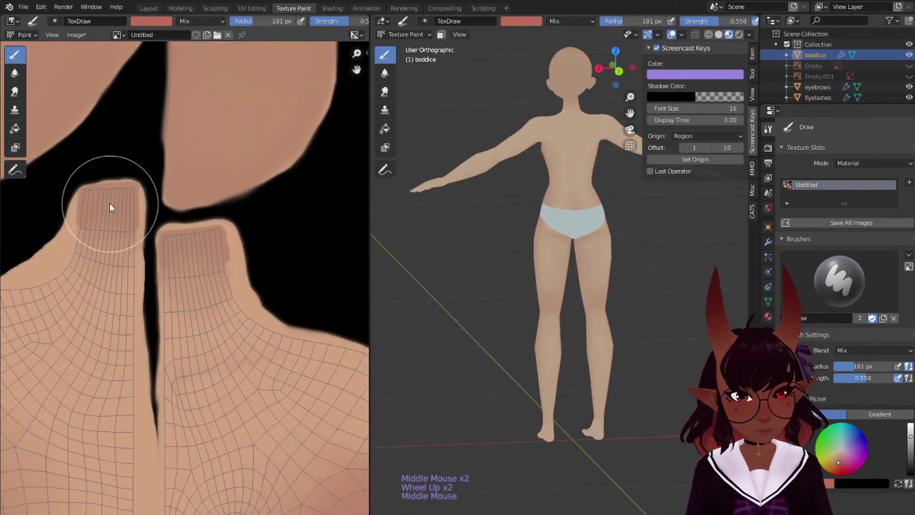
mouse_move(110, 203)
mouse_down()
mouse_move(100, 208)
mouse_move(96, 190)
mouse_up()
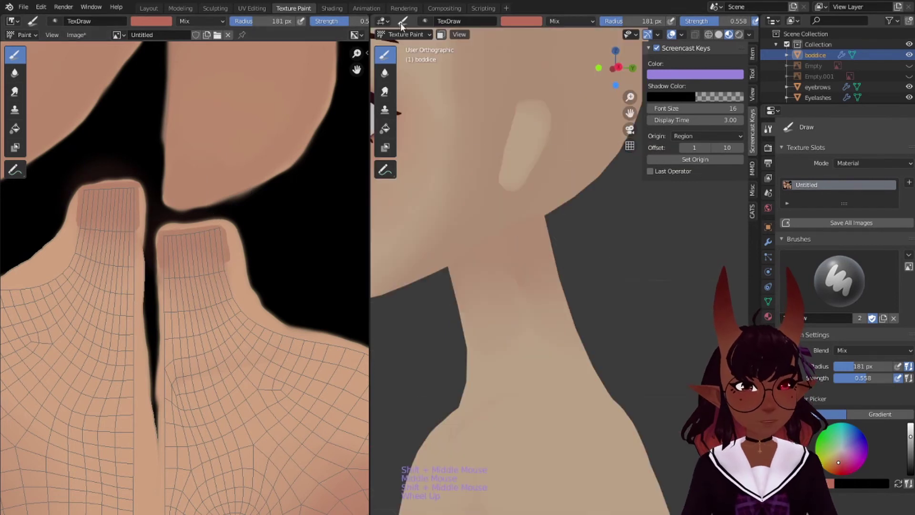
Blend the neck shading downward below the ear on the 3D model with the Smear brush at 75 px.
click(385, 91)
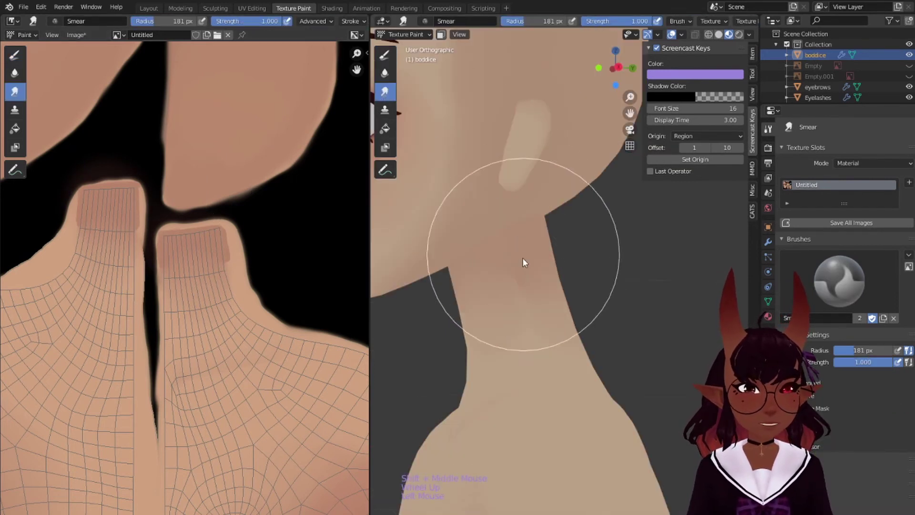
key(bracketleft)
key(bracketleft)
key(bracketleft)
key(bracketleft)
key(bracketleft)
key(bracketleft)
key(bracketleft)
key(bracketleft)
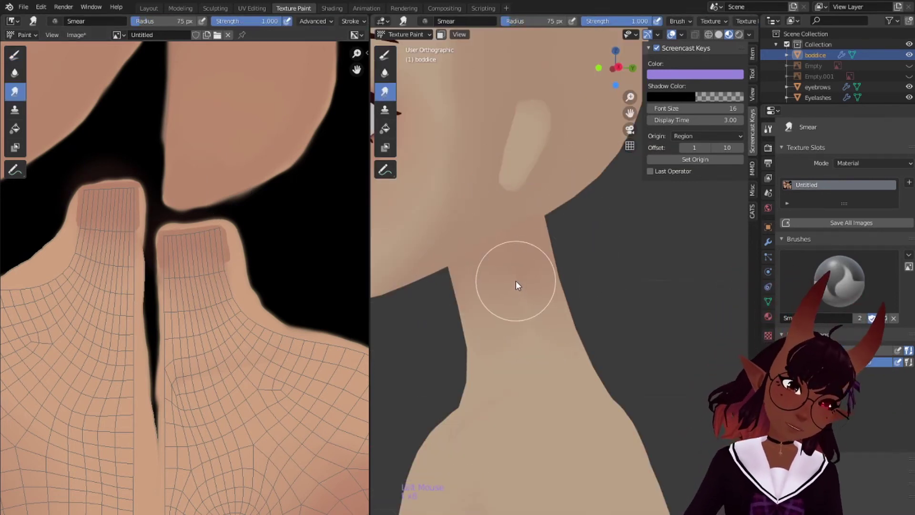
drag(515, 278, 517, 296)
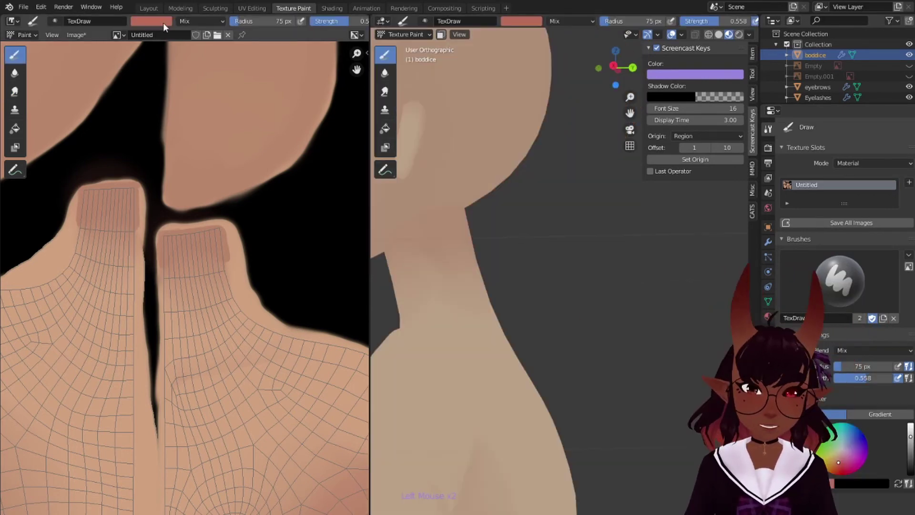
Sample the skin tone at the upper edge of the front torso island's neck as the Draw brush colour.
click(163, 22)
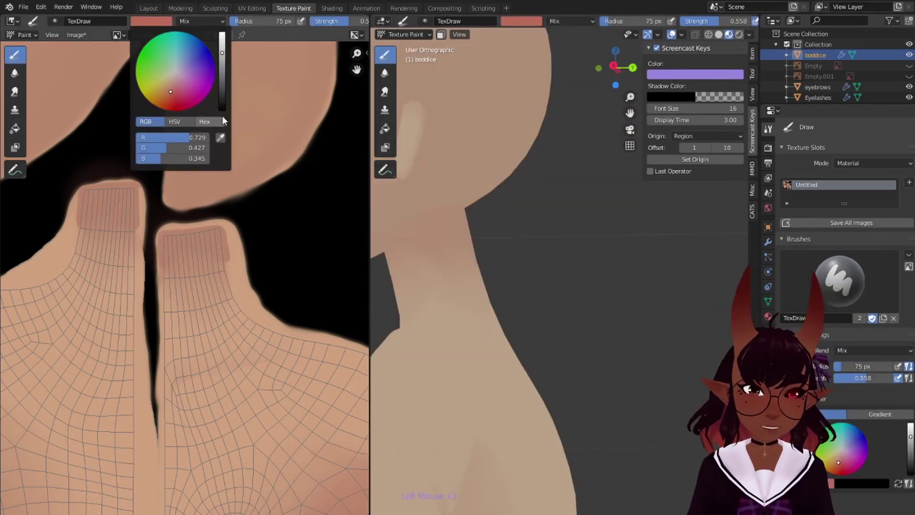
click(220, 138)
click(224, 219)
scroll(179, 174, down, 3)
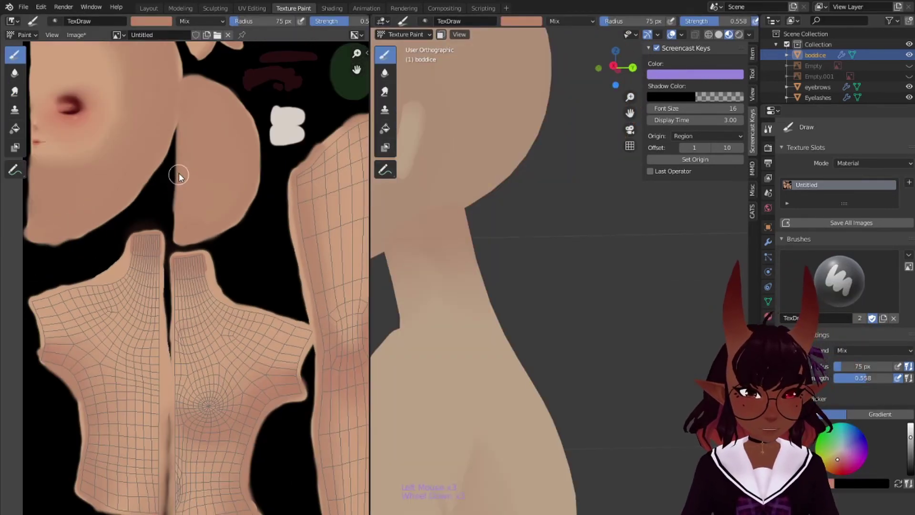
middle_drag(179, 173, 228, 249)
scroll(228, 250, up, 1)
middle_drag(532, 223, 551, 226)
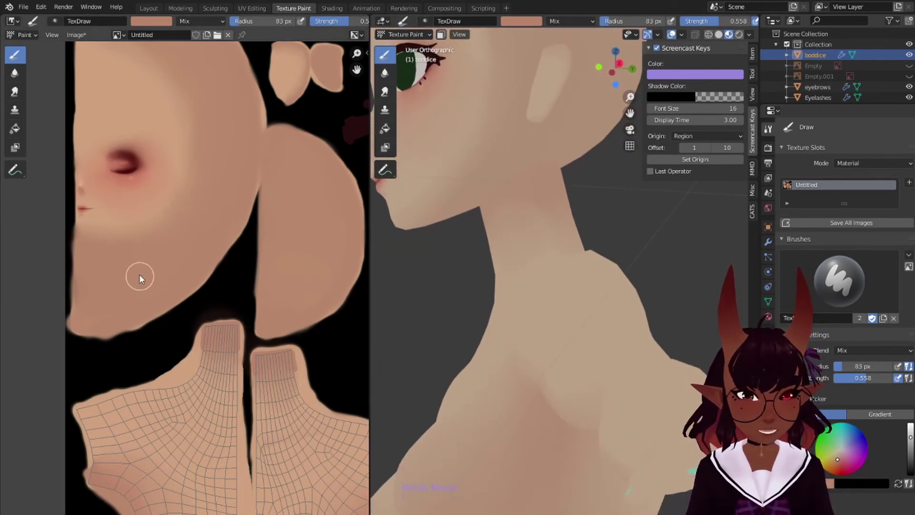
Enlarge the Draw brush to 228 px and paint the sampled skin tone under the jaw on the face island.
key(bracketright)
key(bracketright)
key(bracketright)
key(bracketright)
key(bracketright)
key(bracketright)
key(bracketright)
key(bracketright)
key(bracketleft)
key(bracketleft)
key(bracketleft)
key(bracketleft)
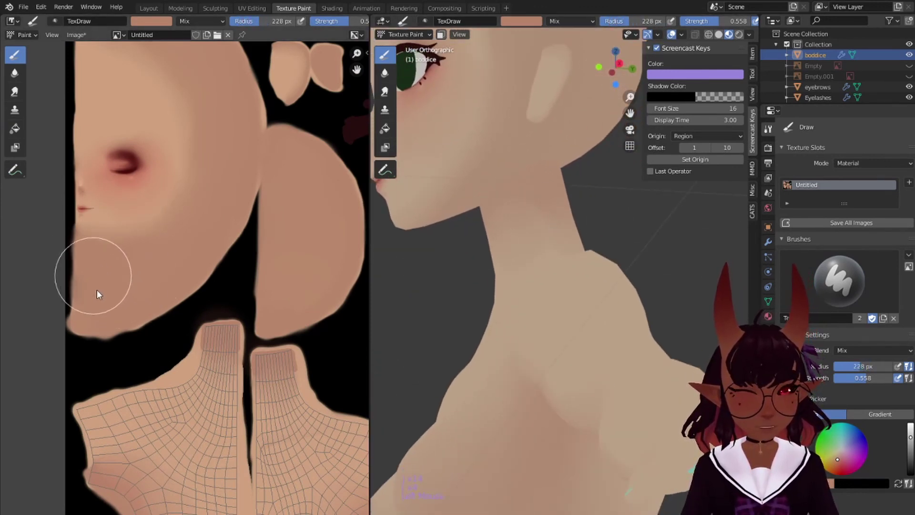
mouse_move(97, 287)
mouse_down()
mouse_move(99, 266)
mouse_move(116, 259)
mouse_up()
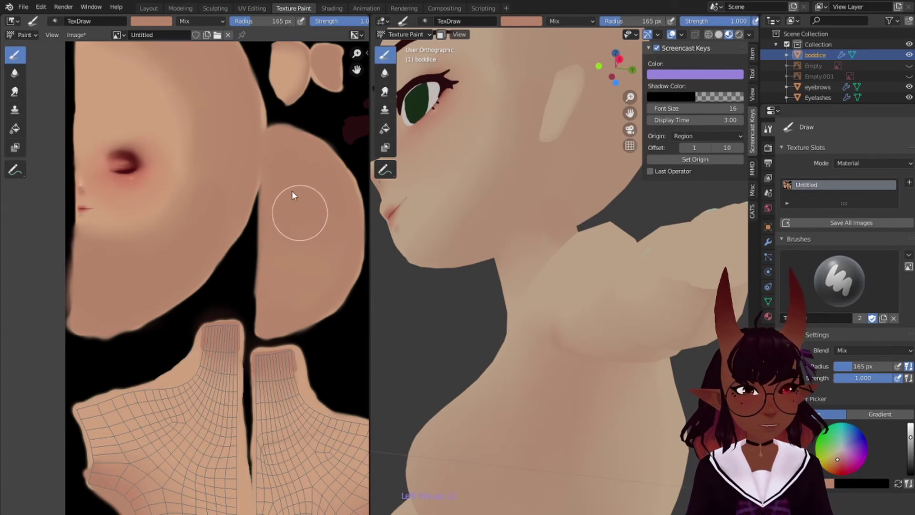
Examine the painted shading on the character's face, torso and hips from the front and side.
scroll(497, 168, down, 3)
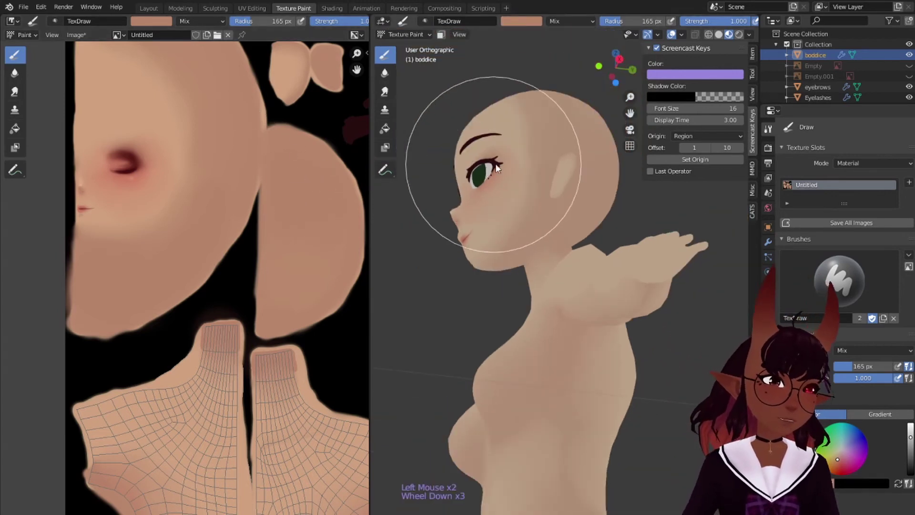
middle_drag(497, 168, 621, 204)
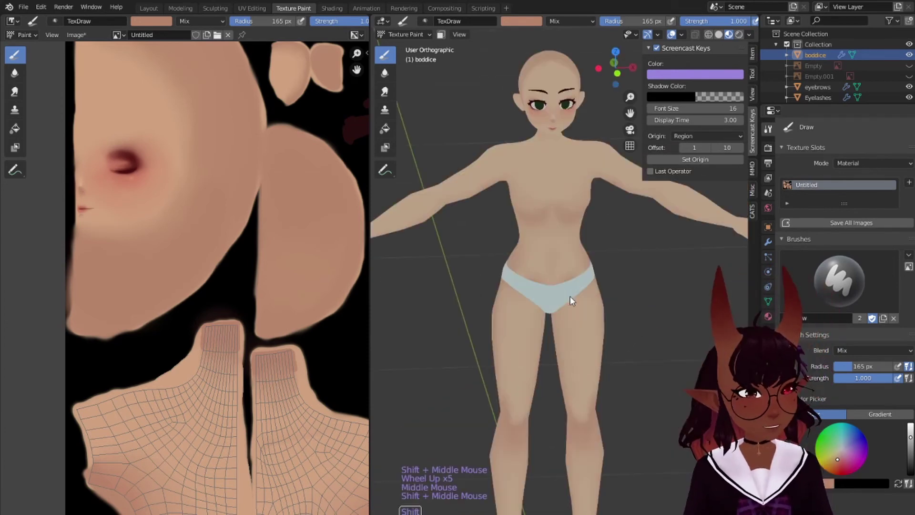
scroll(570, 301, up, 3)
shift+middle_drag(540, 225, 576, 259)
scroll(204, 212, down, 3)
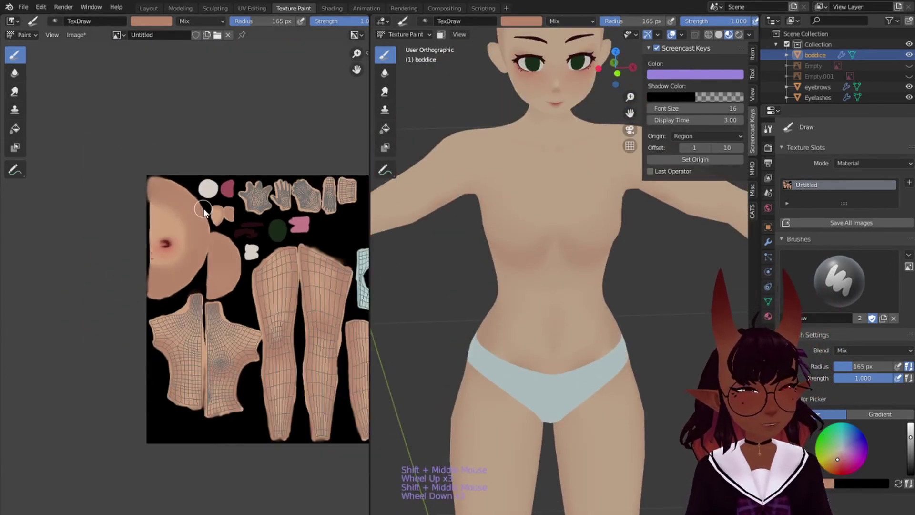
middle_drag(204, 212, 161, 163)
mouse_move(629, 265)
middle_down()
mouse_move(545, 256)
mouse_move(524, 200)
mouse_move(528, 227)
middle_up()
shift+middle_drag(496, 271, 503, 249)
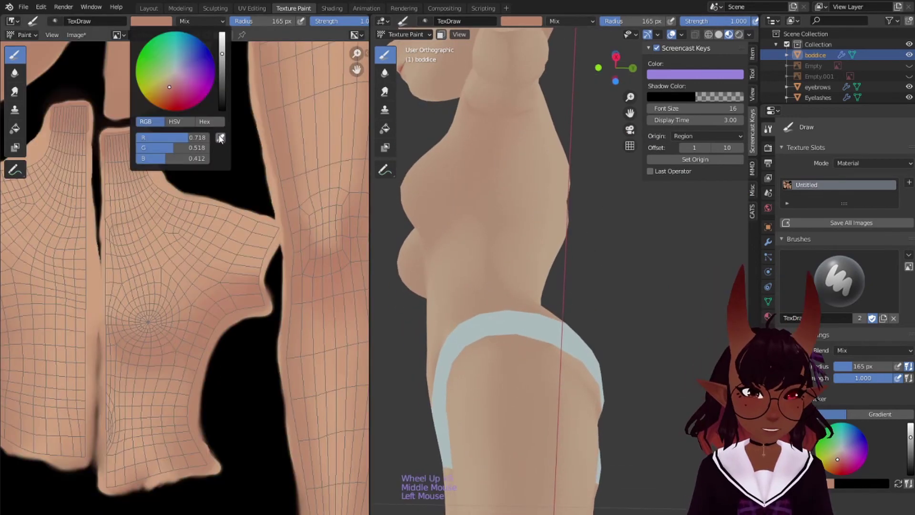
Sample the reddish skin tone at the front torso island's underarm edge as the Draw brush colour and shrink the brush to 55 px.
click(216, 123)
click(263, 302)
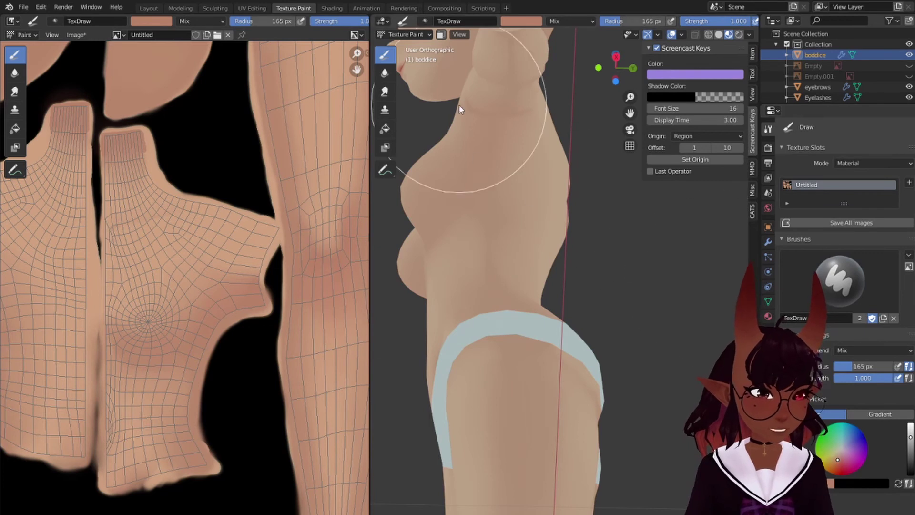
key(bracketleft)
key(bracketleft)
key(bracketleft)
key(bracketleft)
key(bracketleft)
key(bracketleft)
key(bracketleft)
key(bracketleft)
key(bracketleft)
key(bracketleft)
Paint the sampled reddish tone along the raised arm on the 3D model, from the underarm up to the forearm.
mouse_move(496, 132)
mouse_down()
mouse_move(505, 193)
mouse_move(494, 165)
mouse_move(479, 199)
mouse_move(488, 147)
mouse_move(517, 131)
mouse_up()
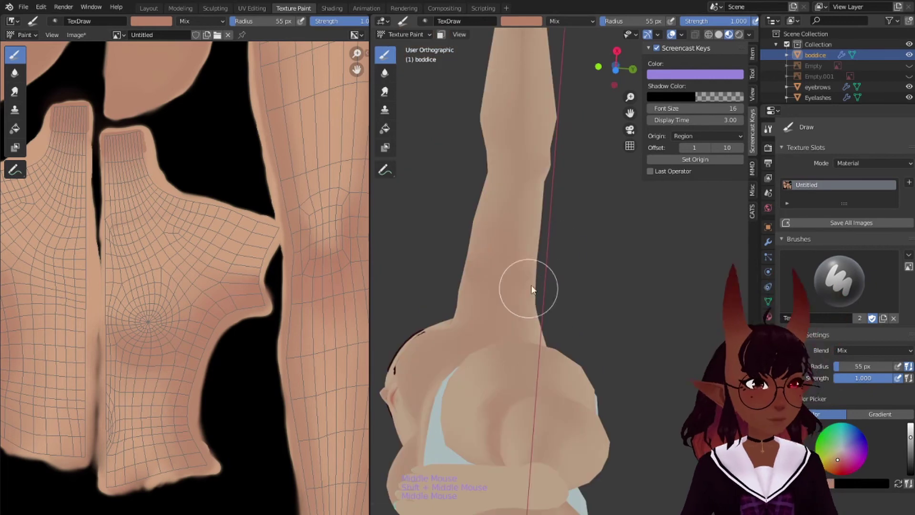
mouse_move(530, 288)
mouse_down()
mouse_move(484, 264)
mouse_move(508, 193)
mouse_up()
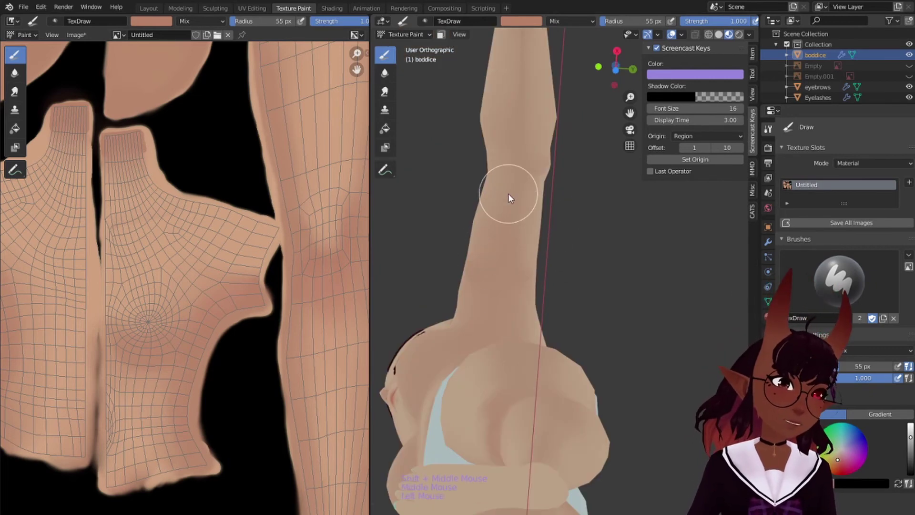
drag(499, 281, 525, 59)
shift+middle_drag(529, 80, 523, 248)
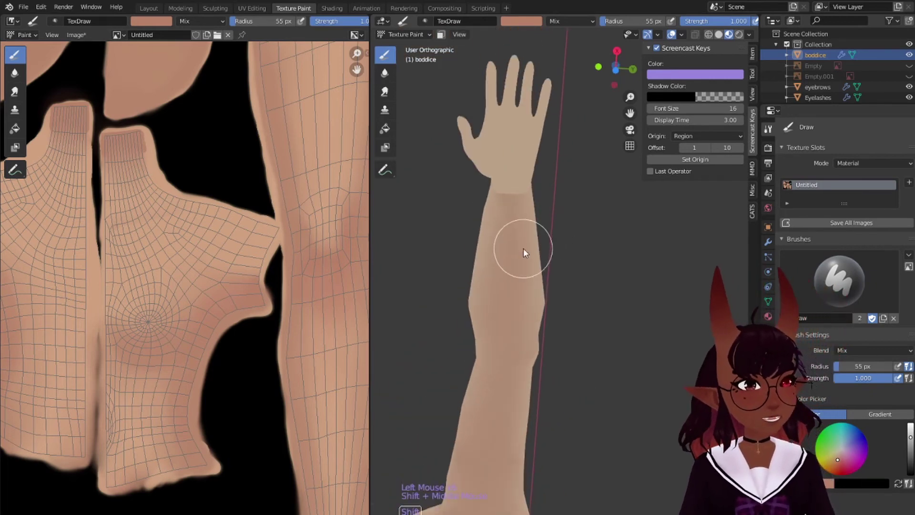
scroll(525, 233, up, 1)
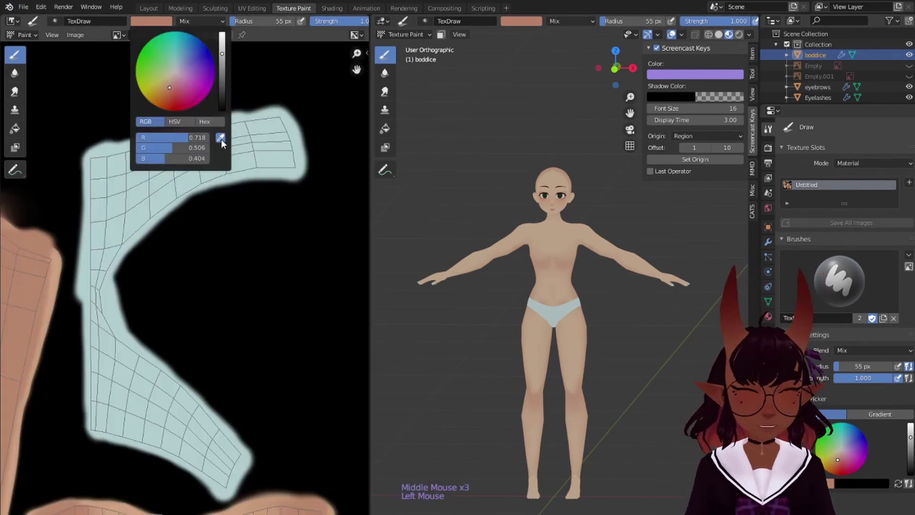
Sample the underwear island's pale blue as the Draw colour and shift it to a greyer blue, RGB 0.648, 0.740, 0.780.
click(221, 138)
click(172, 136)
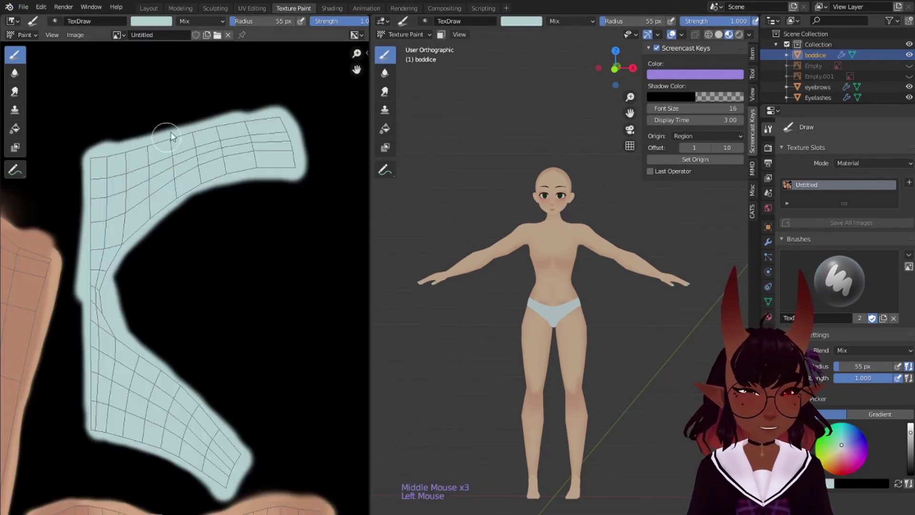
click(162, 24)
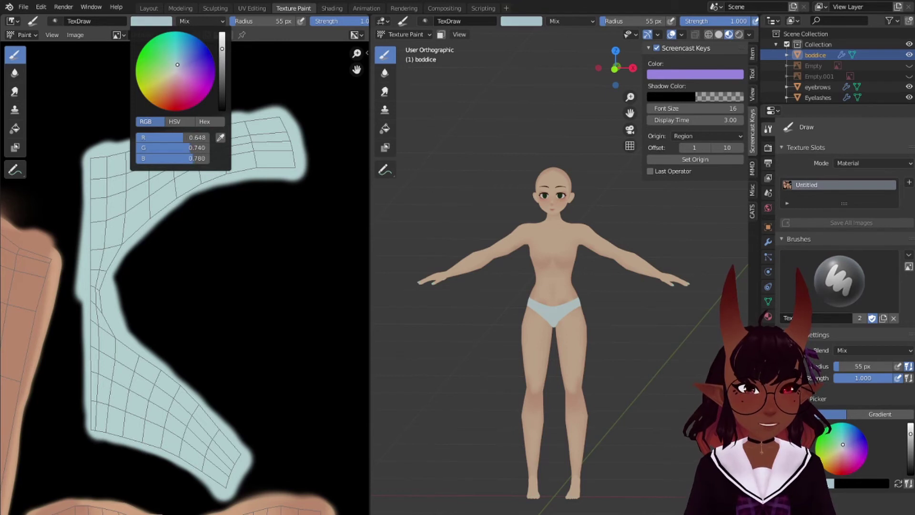
middle_drag(201, 211, 174, 184)
scroll(591, 367, up, 5)
shift+middle_drag(587, 370, 585, 259)
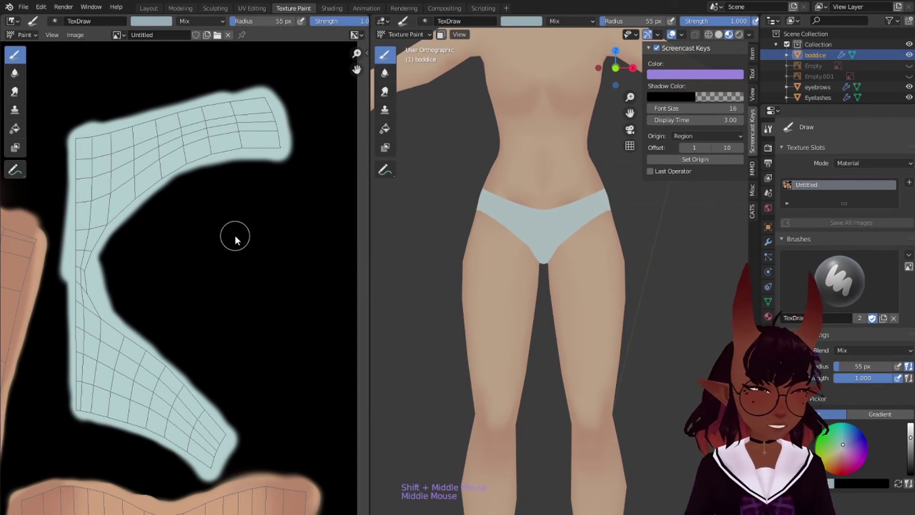
Paint the greyish blue over the crotch and along the front leg opening of the underwear island at 55 px.
click(78, 267)
mouse_move(78, 264)
mouse_down()
mouse_move(80, 242)
mouse_move(83, 296)
mouse_move(88, 278)
mouse_up()
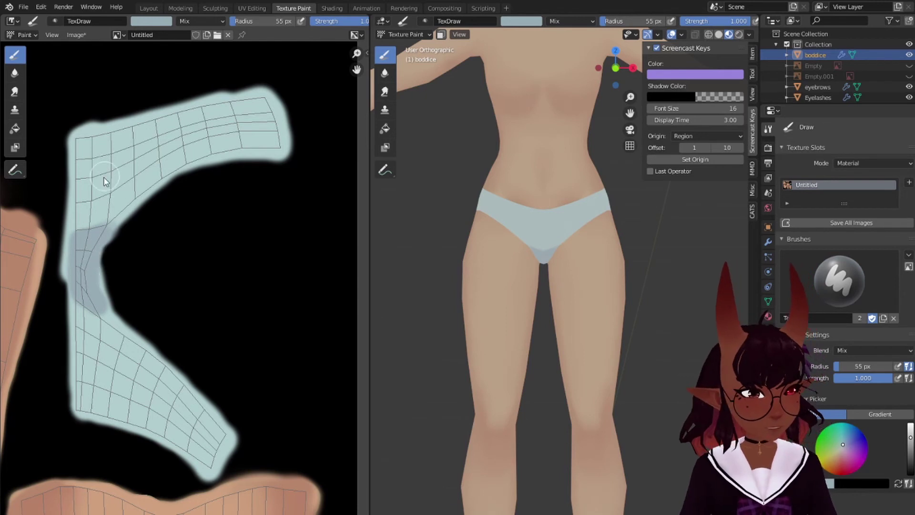
drag(87, 237, 173, 182)
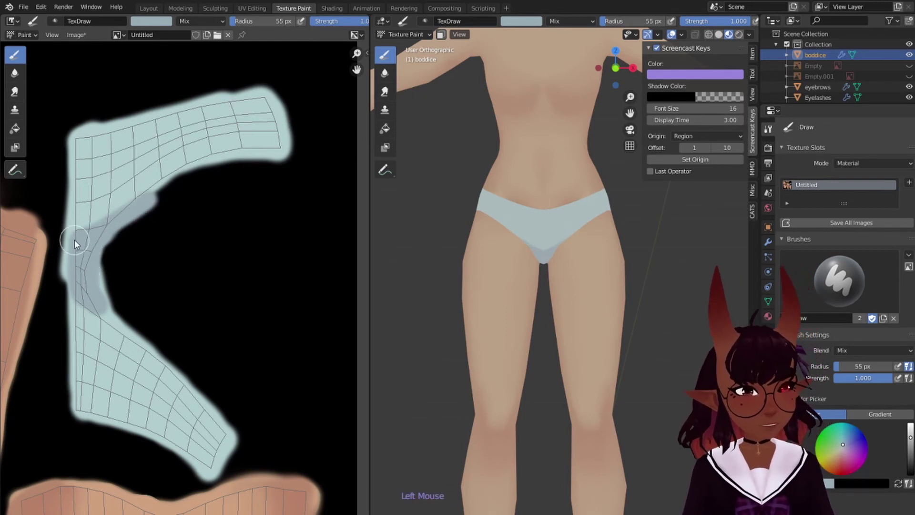
mouse_move(106, 224)
mouse_down()
mouse_move(175, 173)
mouse_move(229, 165)
mouse_up()
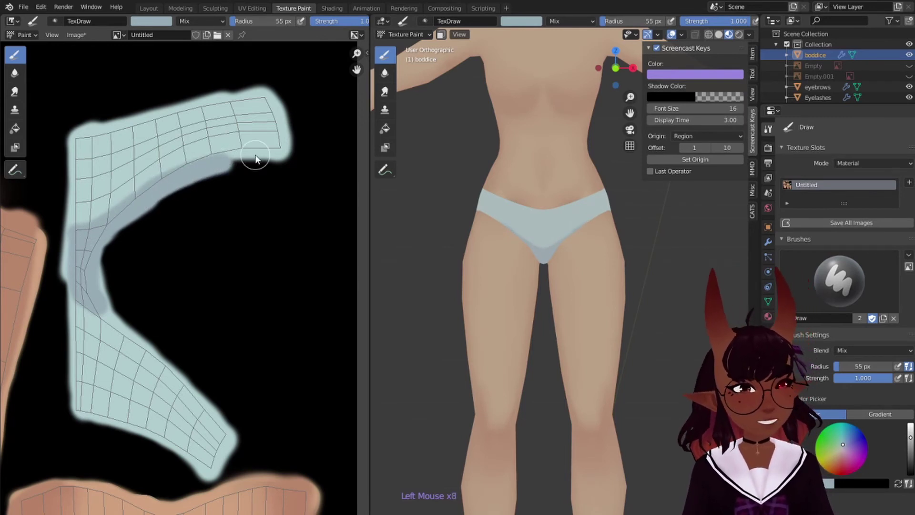
Shade both hip-side ends of the underwear island with the greyish blue.
scroll(255, 158, down, 1)
middle_drag(477, 267, 542, 272)
mouse_move(230, 144)
mouse_down()
mouse_move(237, 172)
mouse_move(239, 154)
mouse_move(226, 184)
mouse_up()
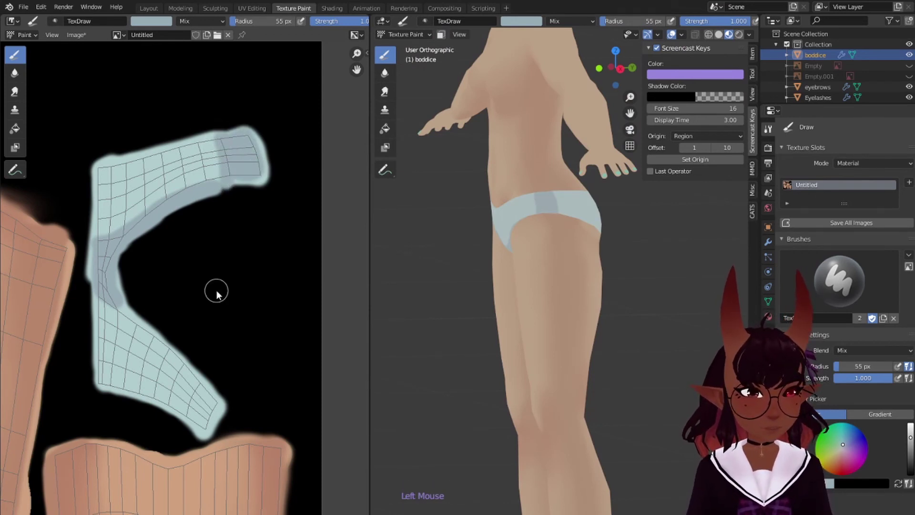
mouse_move(208, 399)
mouse_down()
mouse_move(188, 417)
mouse_move(203, 377)
mouse_up()
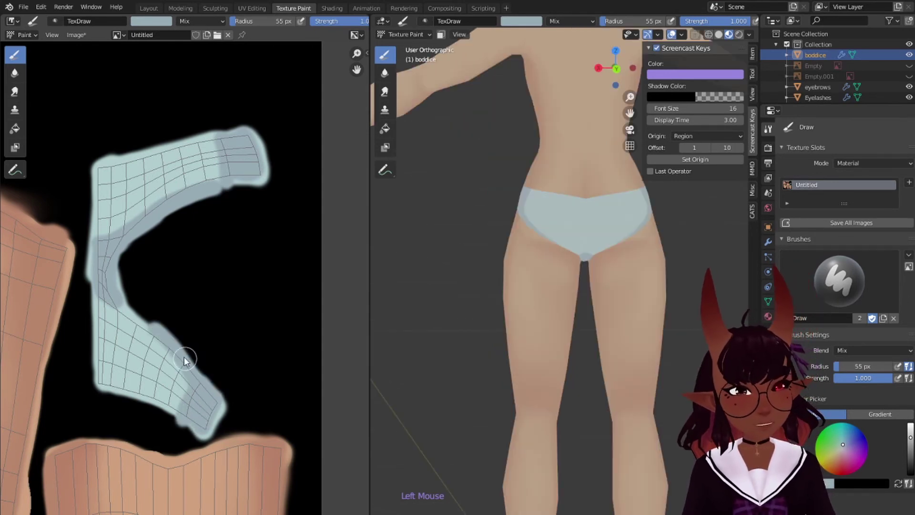
Paint the greyish blue along the back leg opening of the underwear island down to the crotch, undoing stray strokes.
key(ctrl+z)
mouse_move(164, 334)
mouse_down()
mouse_move(181, 348)
mouse_move(193, 396)
mouse_up()
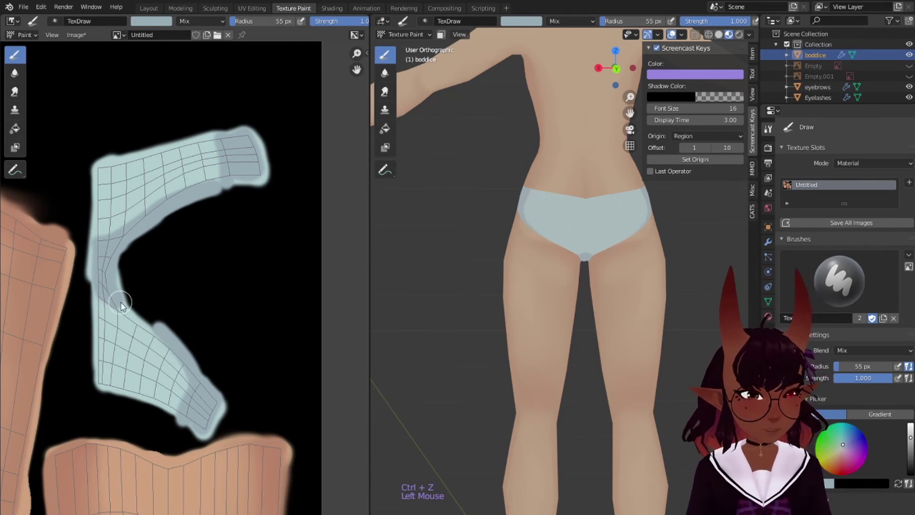
mouse_move(97, 304)
mouse_down()
mouse_move(125, 304)
mouse_move(146, 318)
mouse_move(178, 369)
mouse_move(144, 329)
mouse_up()
key(ctrl+z)
key(ctrl+z)
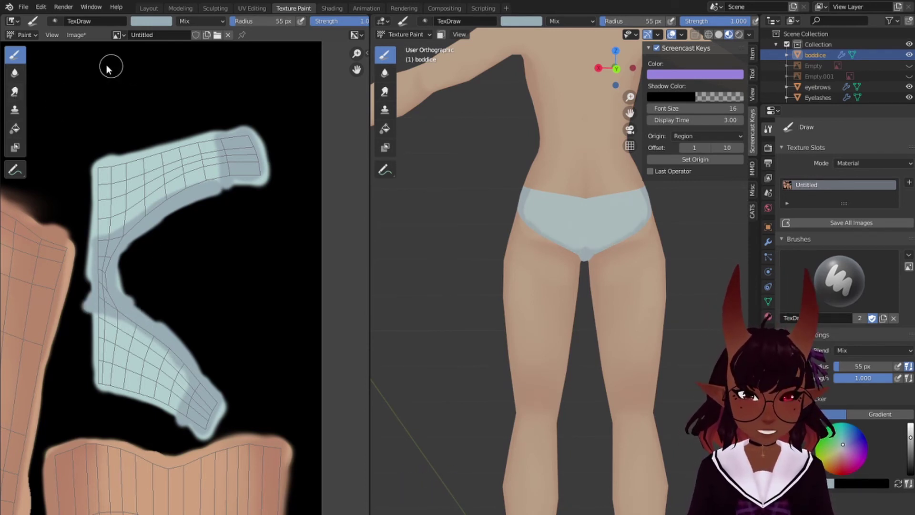
Save the texture image, switch to Krita and blend the edges of the underwear shading with a 126 px brush.
click(76, 34)
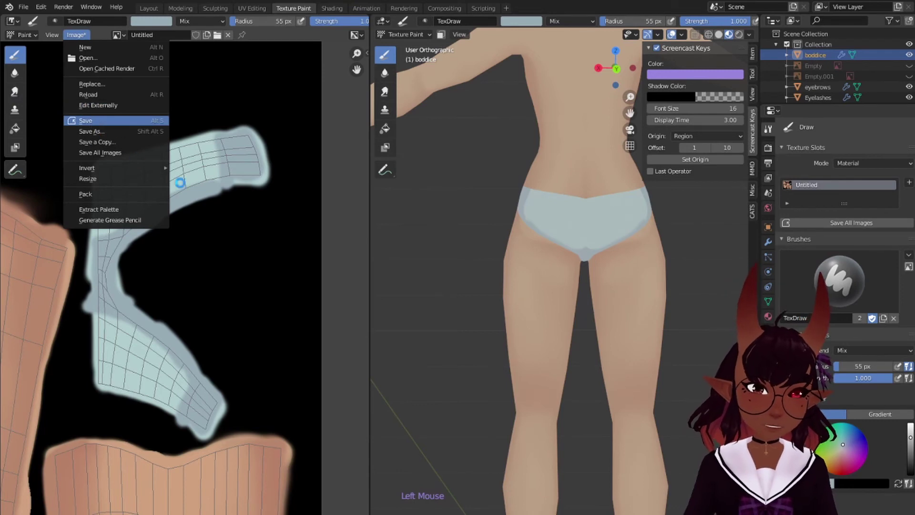
click(86, 121)
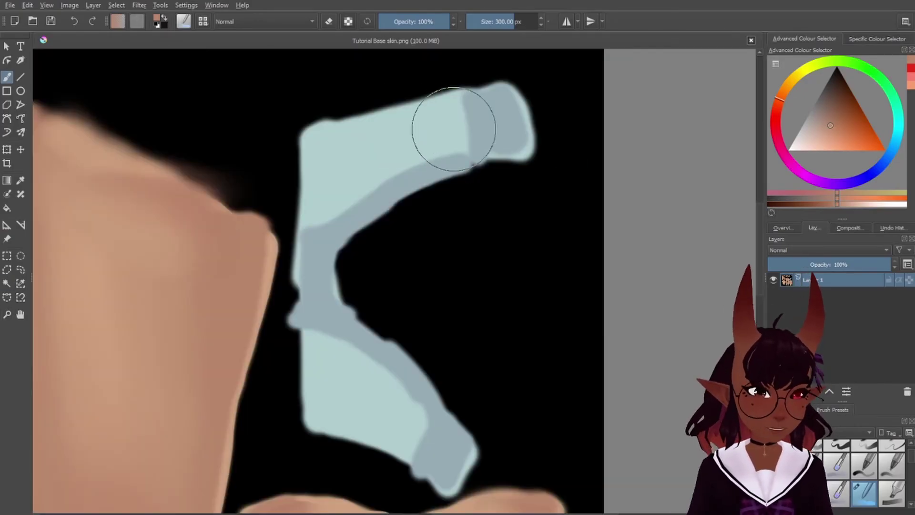
key(bracketleft)
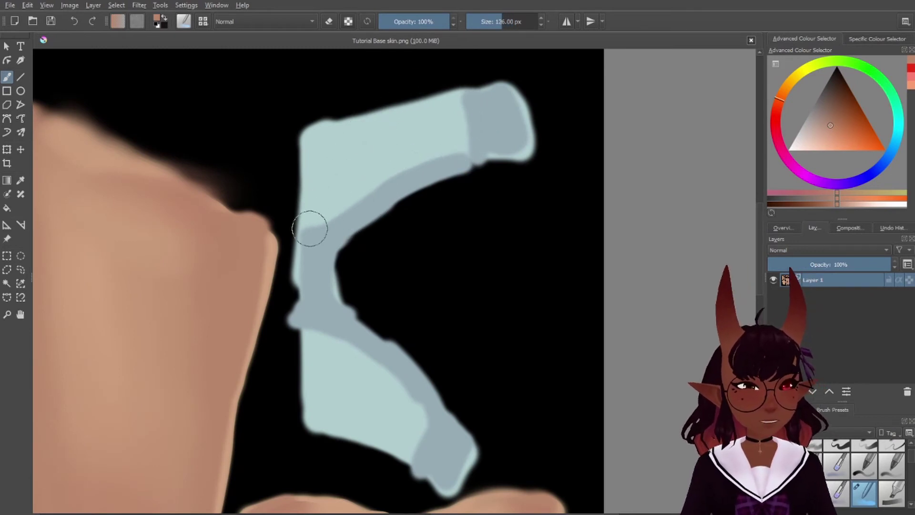
drag(310, 228, 462, 147)
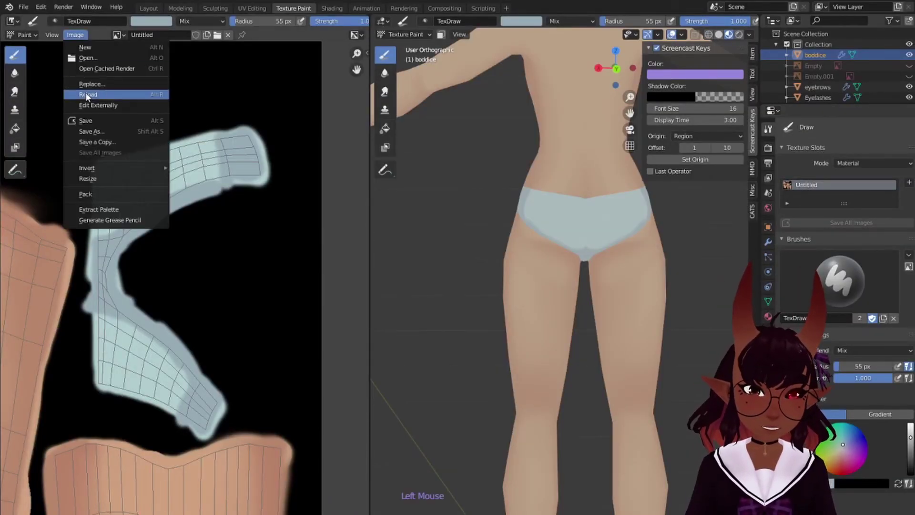
Switch back to Blender, reload the blended texture onto the model and save the image.
click(88, 95)
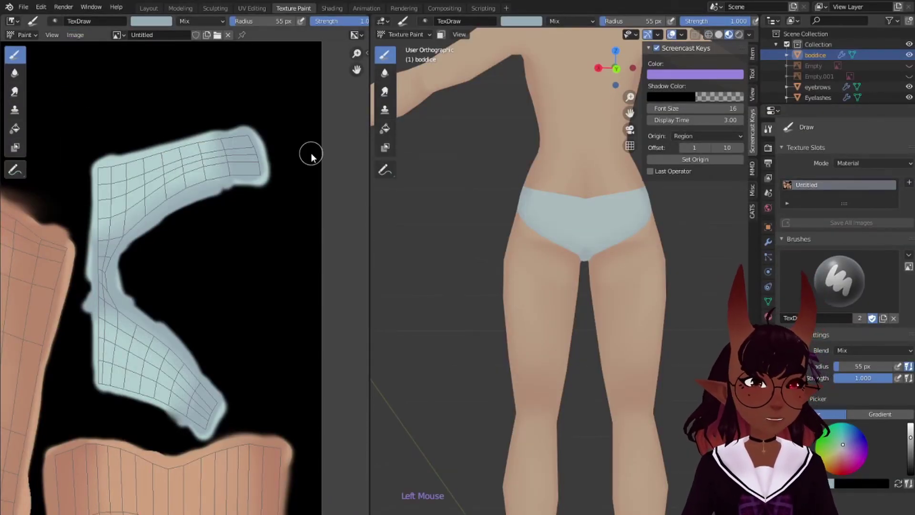
middle_drag(516, 219, 360, 239)
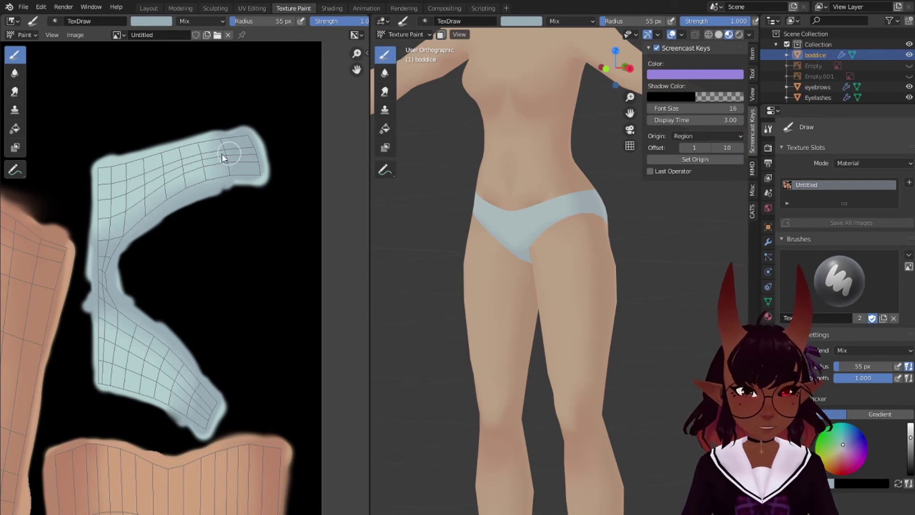
scroll(73, 235, down, 1)
scroll(533, 250, down, 4)
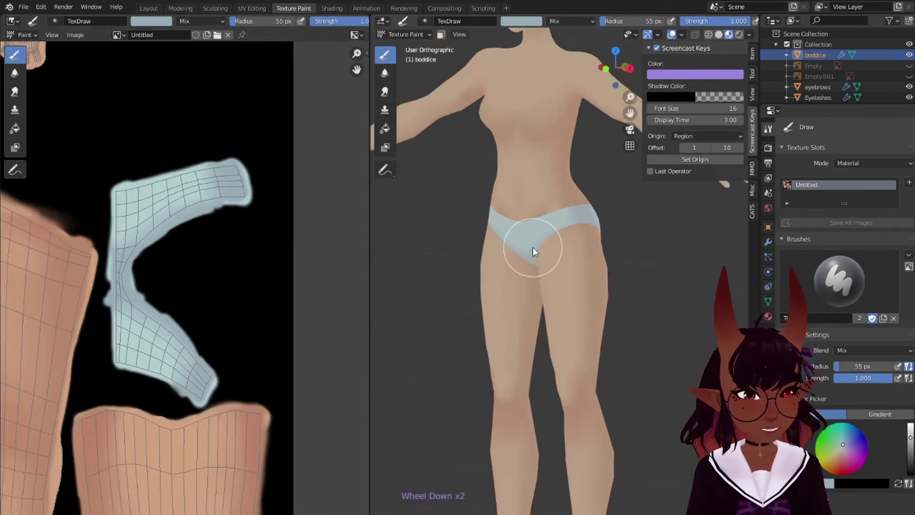
middle_drag(533, 249, 553, 262)
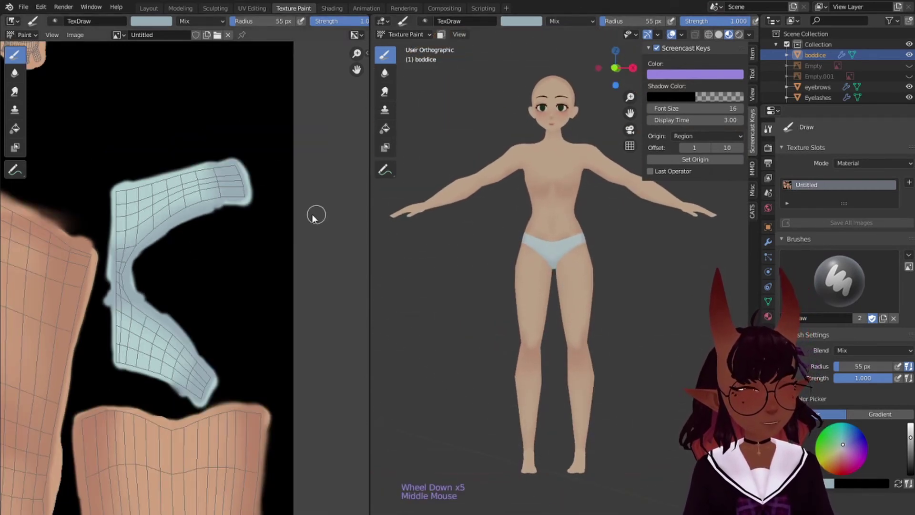
click(75, 34)
click(87, 120)
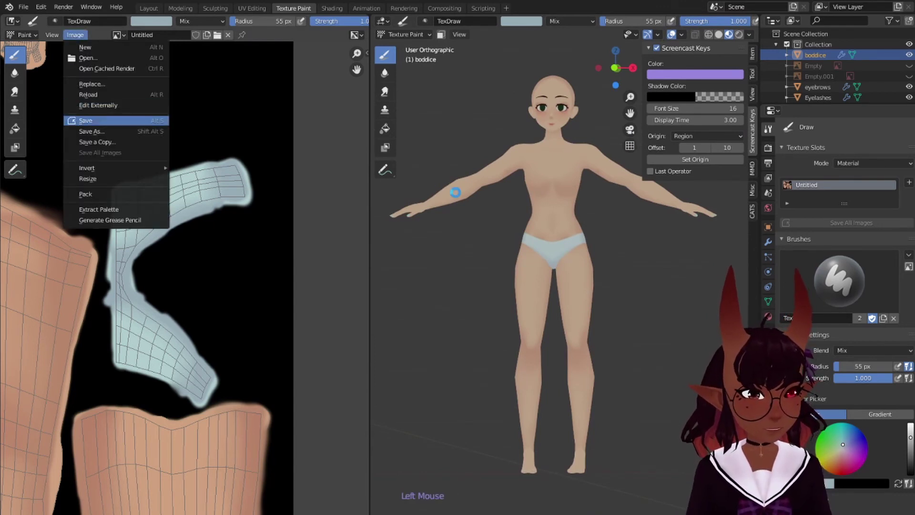
Make the Pupils object the active one and return to texture painting.
scroll(572, 201, down, 2)
middle_drag(599, 179, 596, 331)
scroll(478, 288, up, 3)
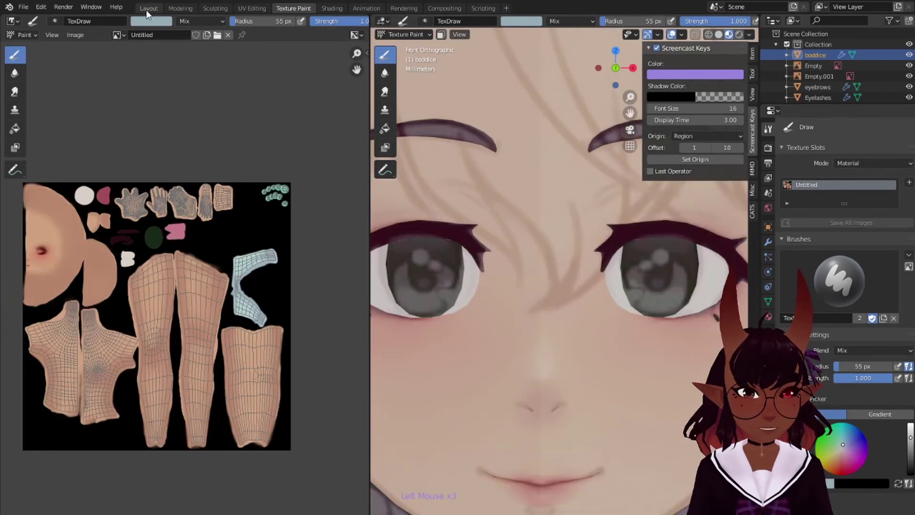
click(148, 8)
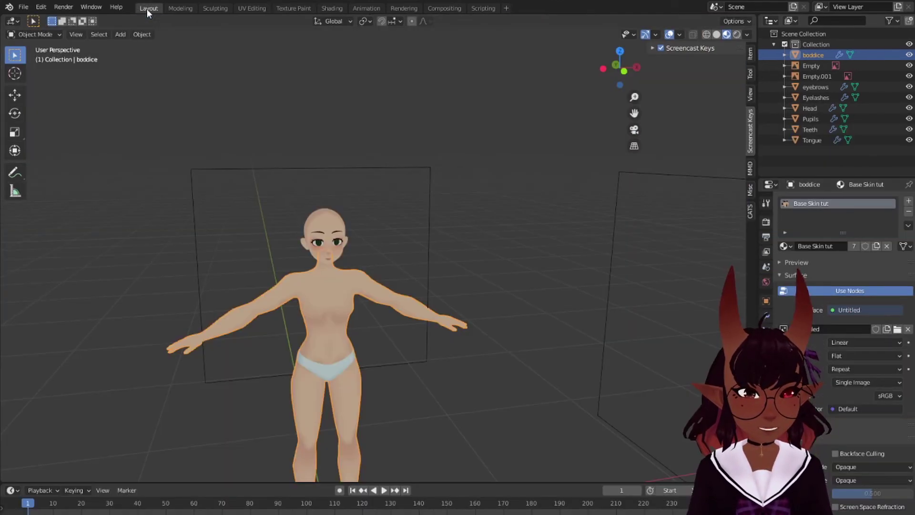
click(812, 119)
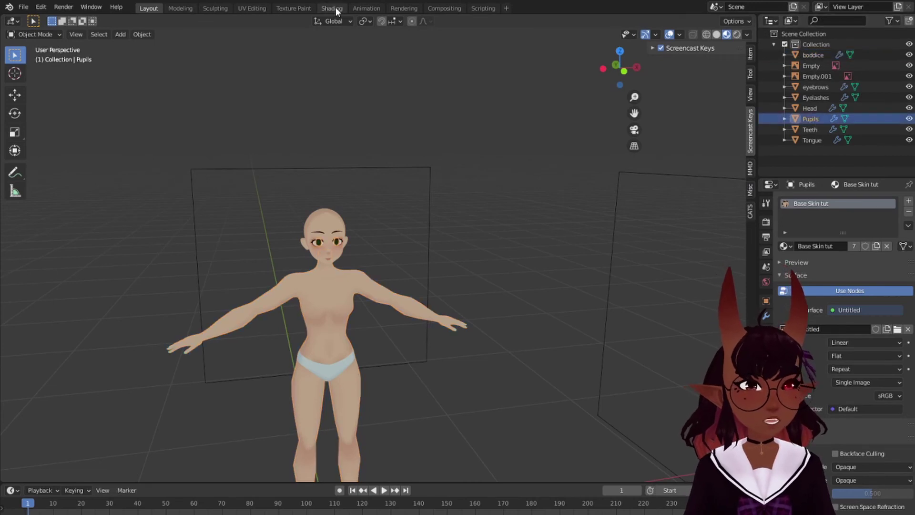
click(282, 7)
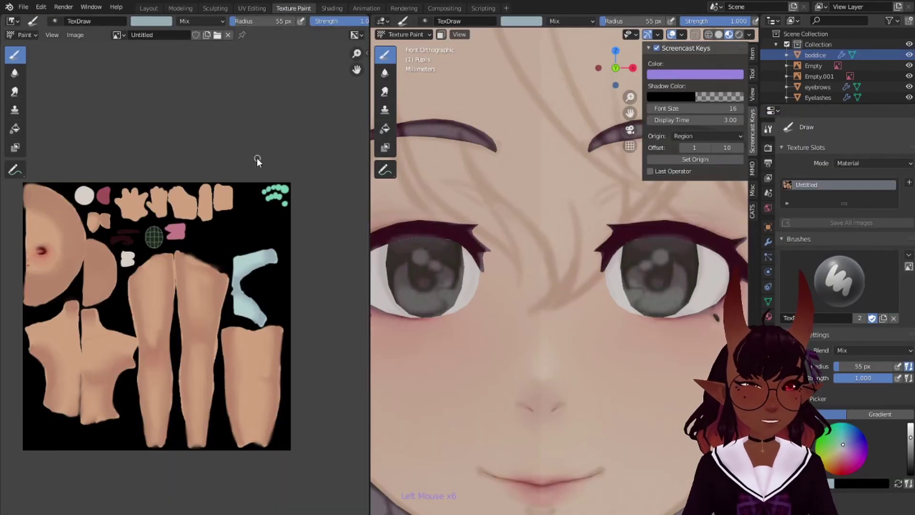
Sample the iris island's dark green as the Draw colour and shift it to a dark brownish tone, RGB 0.111, 0.113, 0.078.
scroll(125, 228, up, 5)
middle_drag(122, 164, 166, 236)
scroll(167, 236, up, 5)
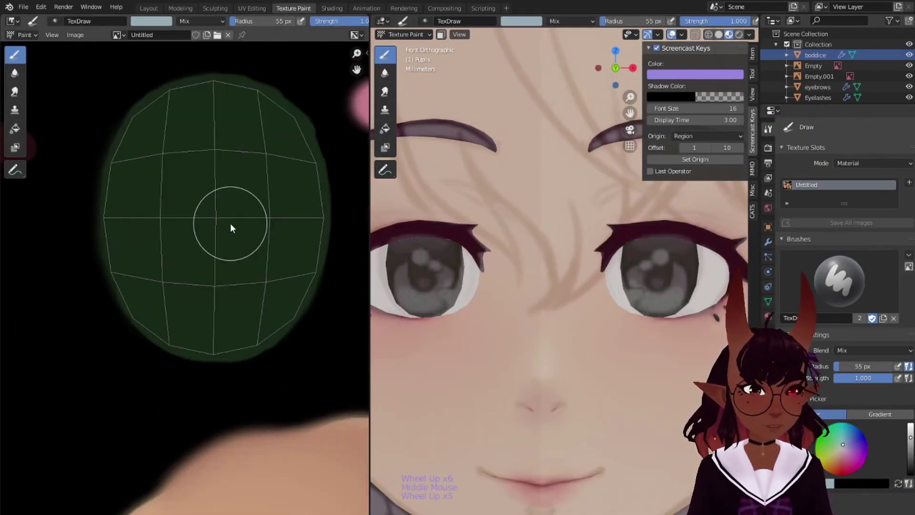
middle_drag(231, 223, 217, 278)
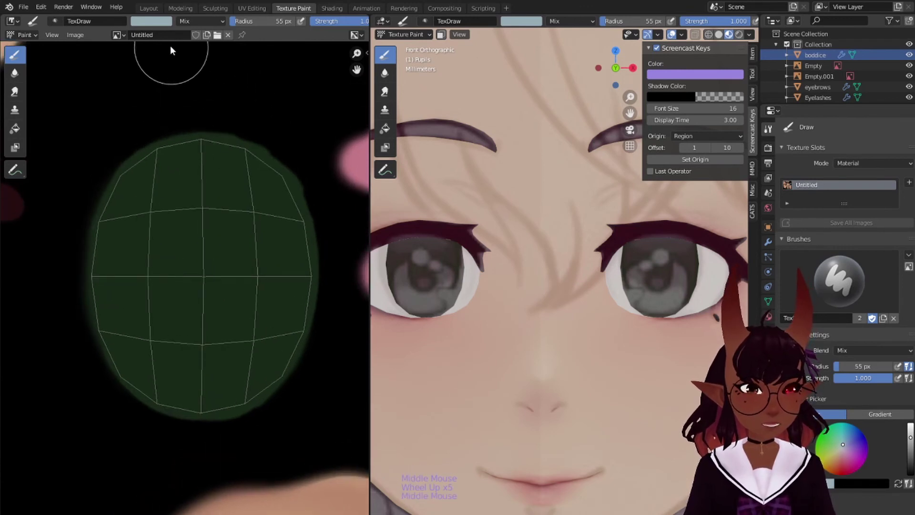
click(152, 22)
click(166, 21)
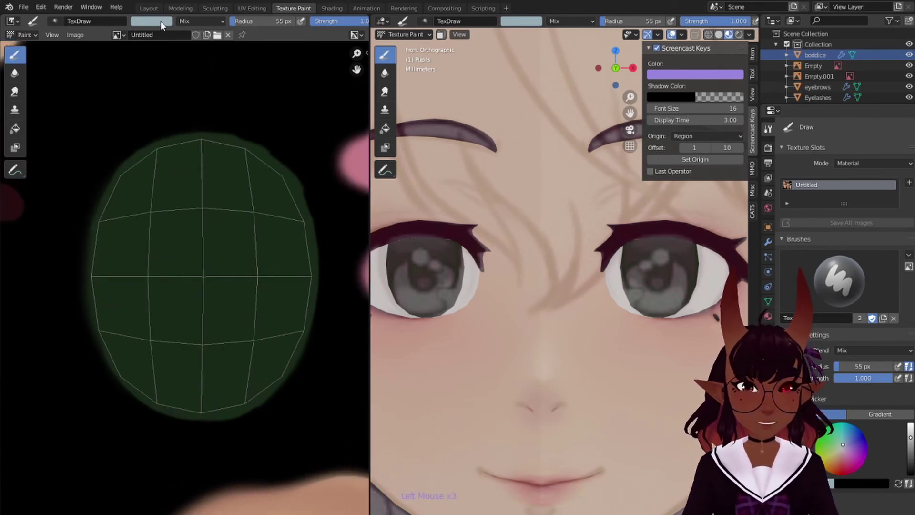
click(161, 22)
click(220, 137)
click(208, 189)
click(164, 22)
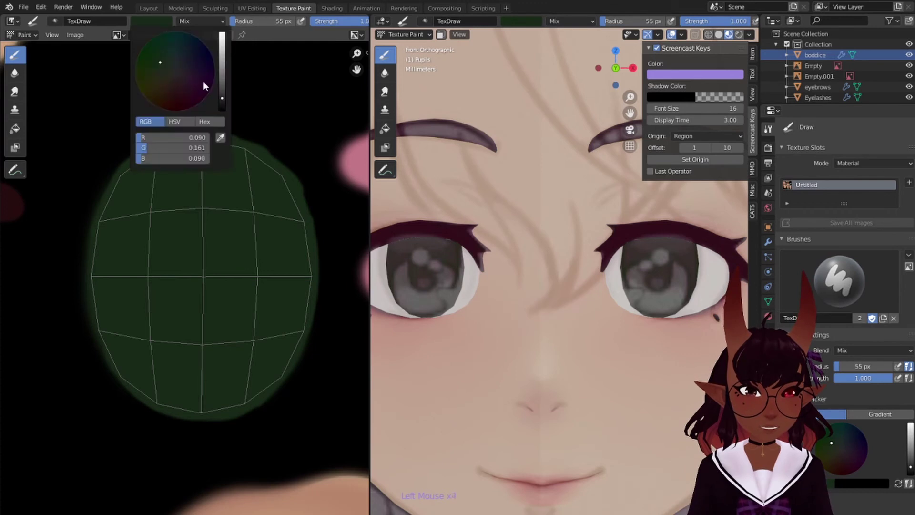
drag(163, 63, 163, 71)
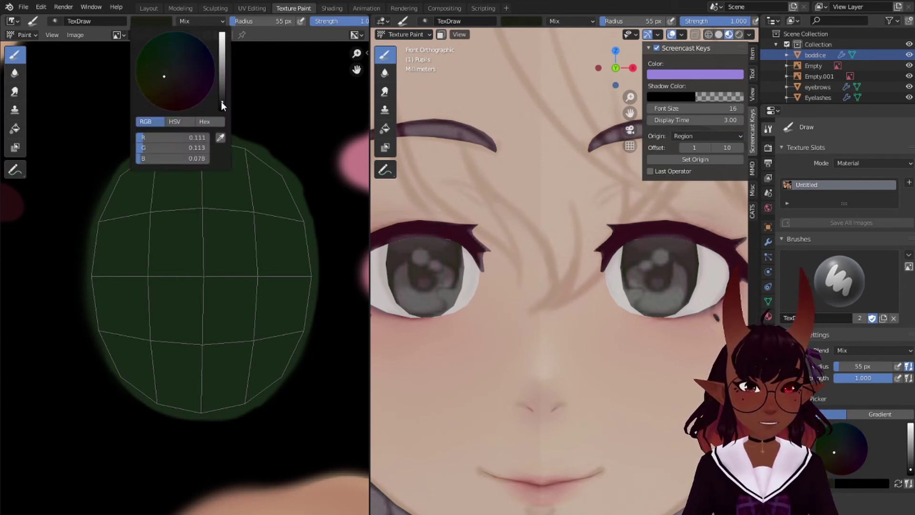
drag(165, 206, 198, 249)
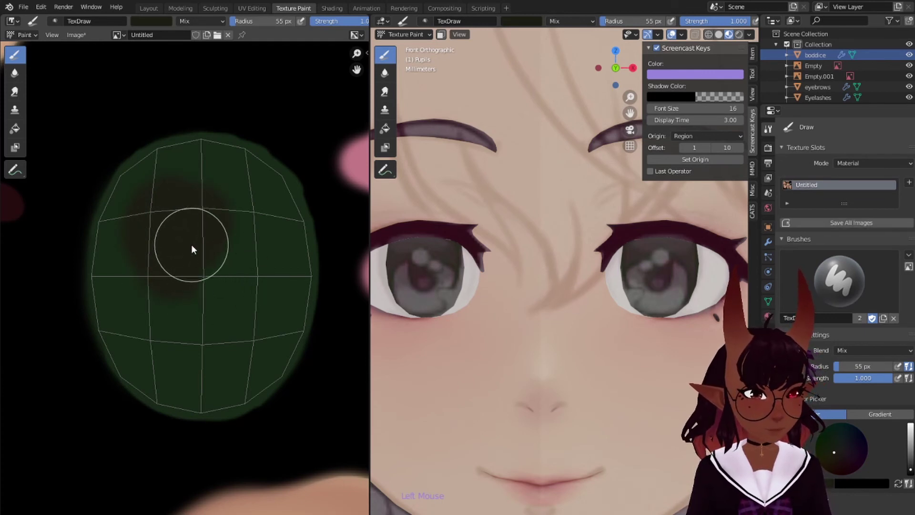
key(ctrl+z)
drag(155, 303, 178, 302)
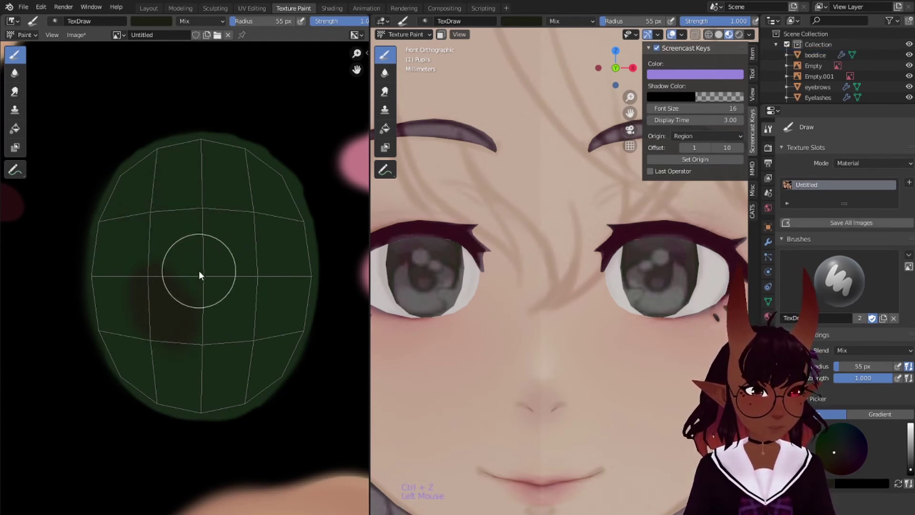
key(ctrl+z)
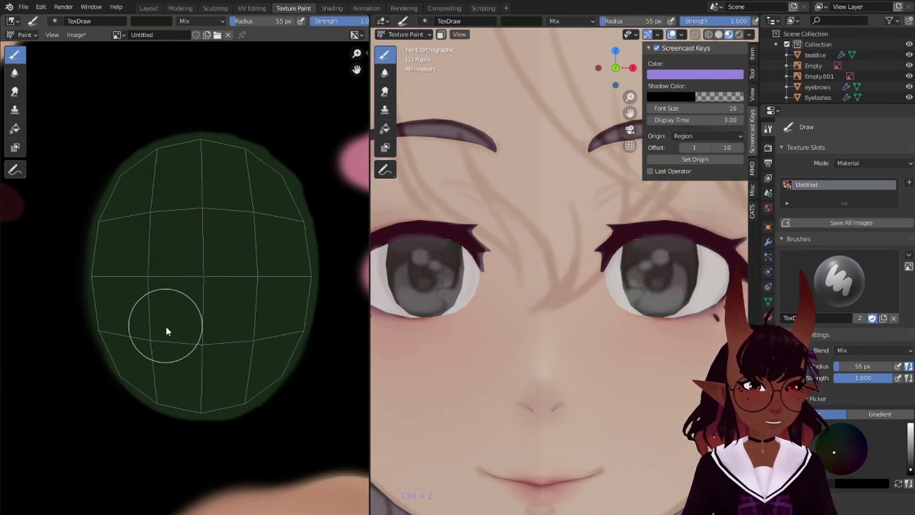
drag(162, 322, 167, 327)
key(ctrl+z)
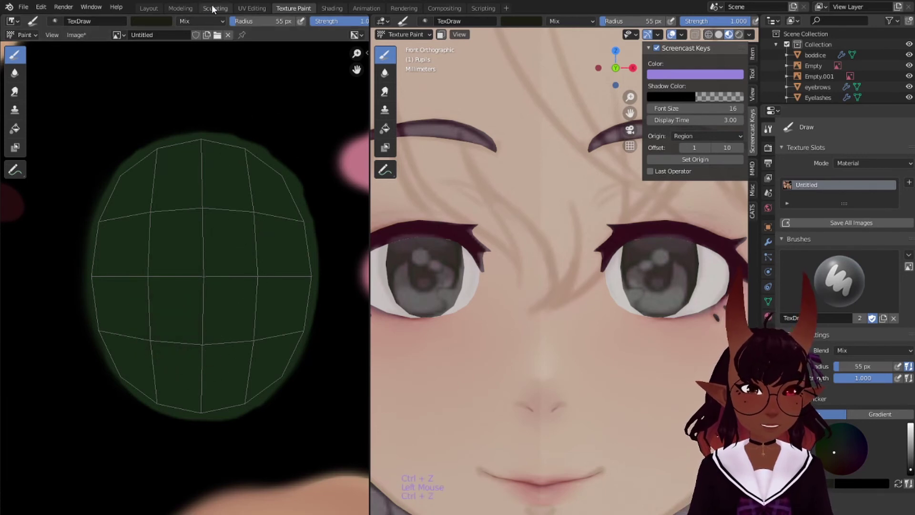
Rotate the pupil's UV island by 180 degrees in the UV Editing workspace and return to Texture Paint.
click(252, 8)
scroll(129, 329, up, 9)
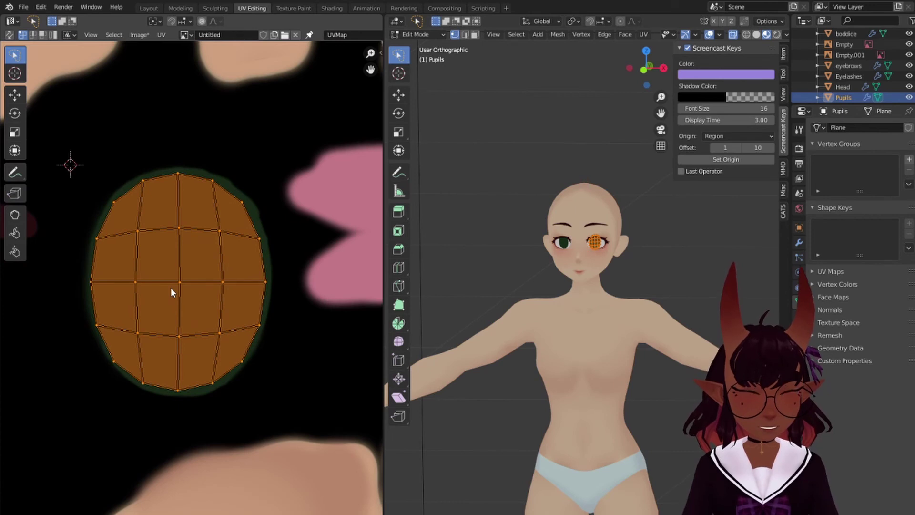
text(r180)
key(Return)
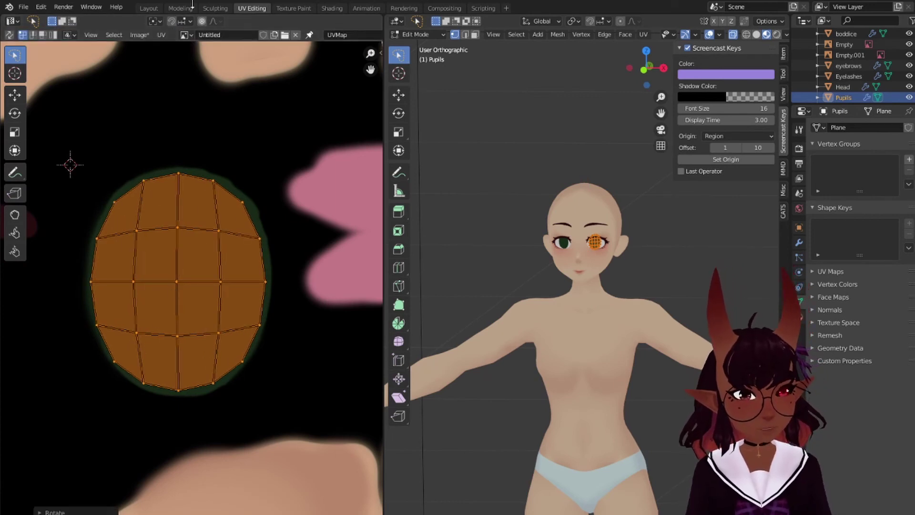
click(293, 8)
scroll(217, 154, up, 2)
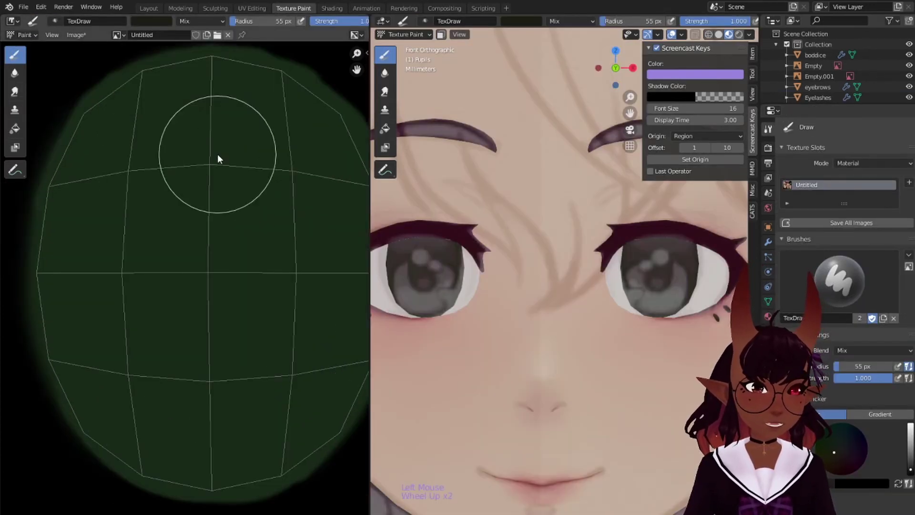
mouse_move(182, 162)
mouse_down()
mouse_move(185, 149)
mouse_move(143, 200)
mouse_up()
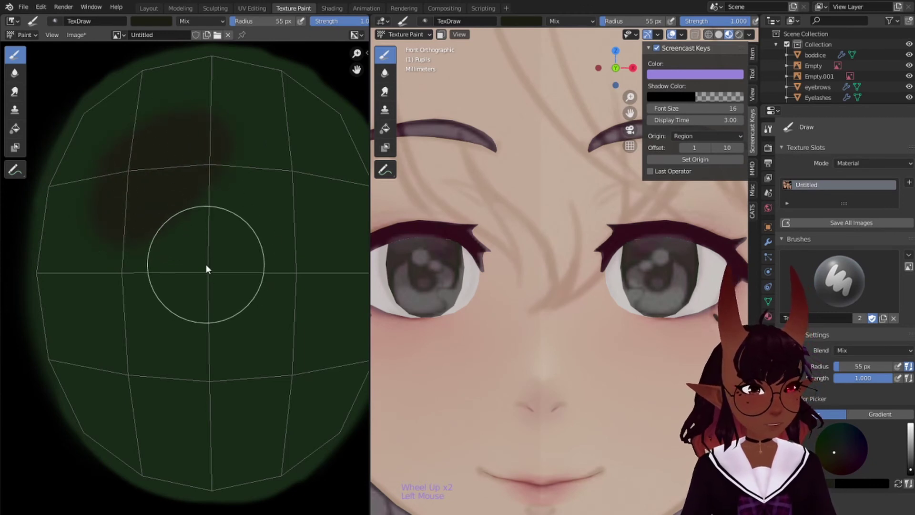
key(ctrl+z)
Hide the Empty.001 reference image, and toggle the Empty reference off and back on to compare the face with it.
scroll(275, 193, down, 3)
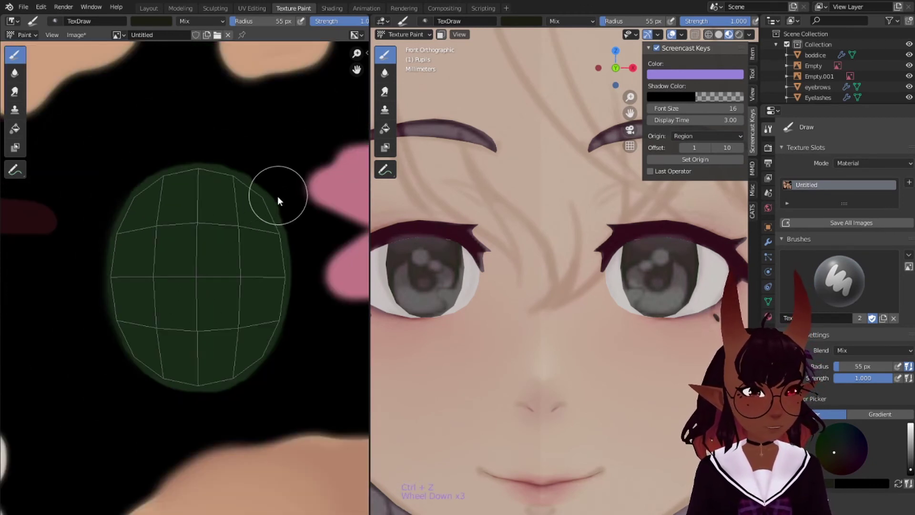
scroll(277, 196, up, 1)
mouse_move(273, 205)
middle_down()
mouse_move(216, 204)
mouse_move(209, 191)
middle_up()
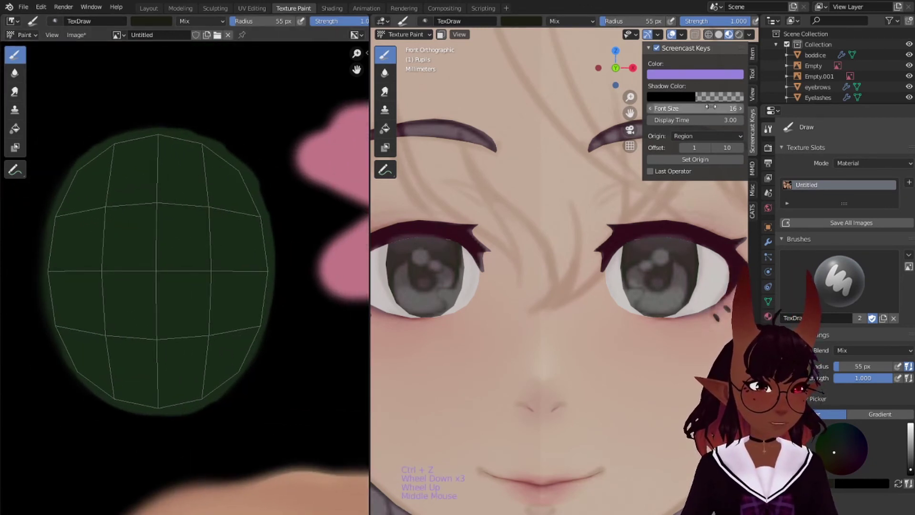
click(909, 76)
click(910, 66)
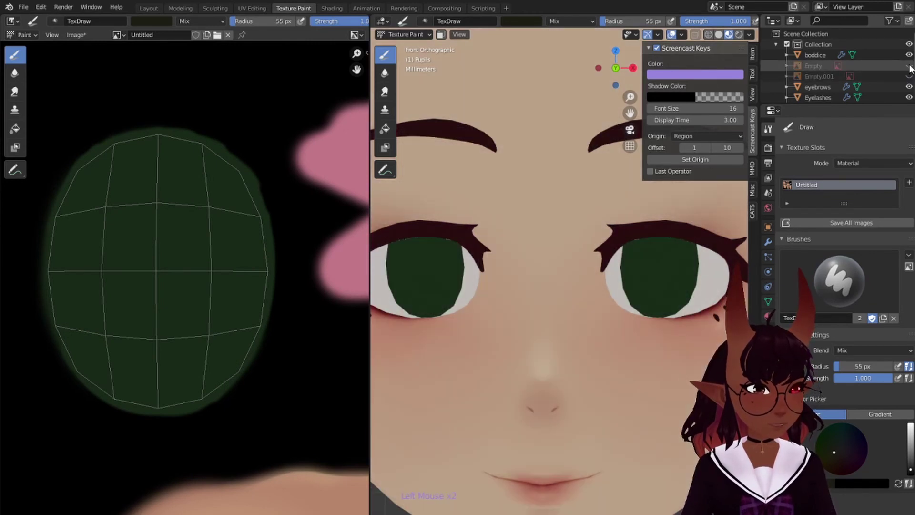
click(909, 66)
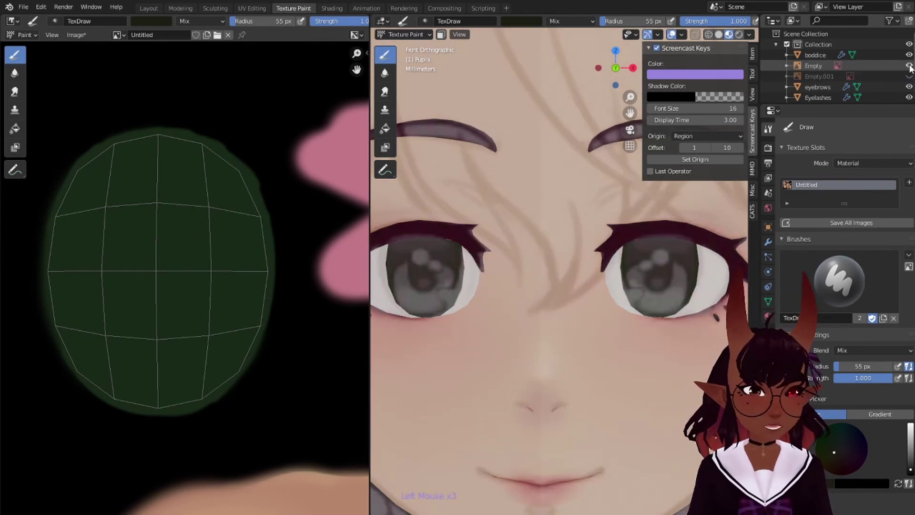
Paint a dark brownish pupil oval in the iris centre and cover the upper half of the iris with a 55 px brush.
mouse_move(158, 253)
mouse_down()
mouse_move(151, 279)
mouse_move(158, 244)
mouse_move(164, 281)
mouse_move(153, 287)
mouse_up()
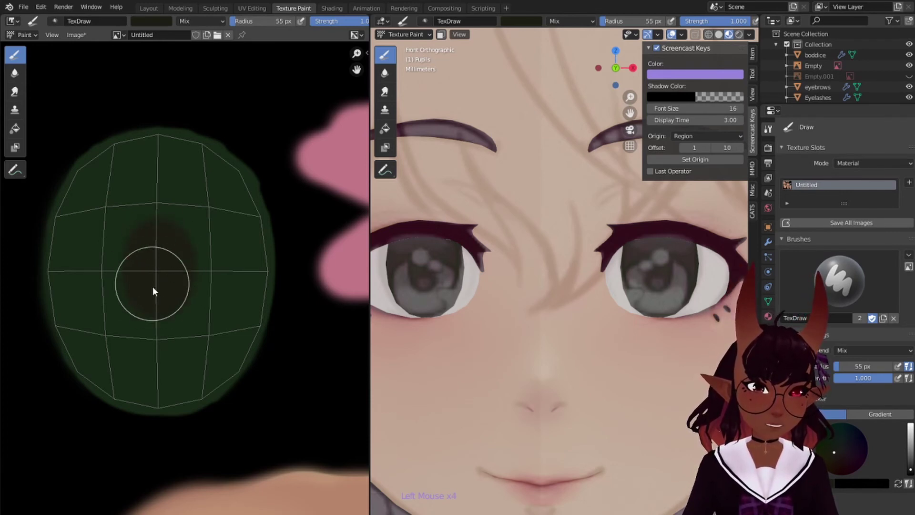
mouse_move(154, 228)
mouse_down()
mouse_move(166, 289)
mouse_move(144, 265)
mouse_move(169, 253)
mouse_move(162, 297)
mouse_move(161, 281)
mouse_up()
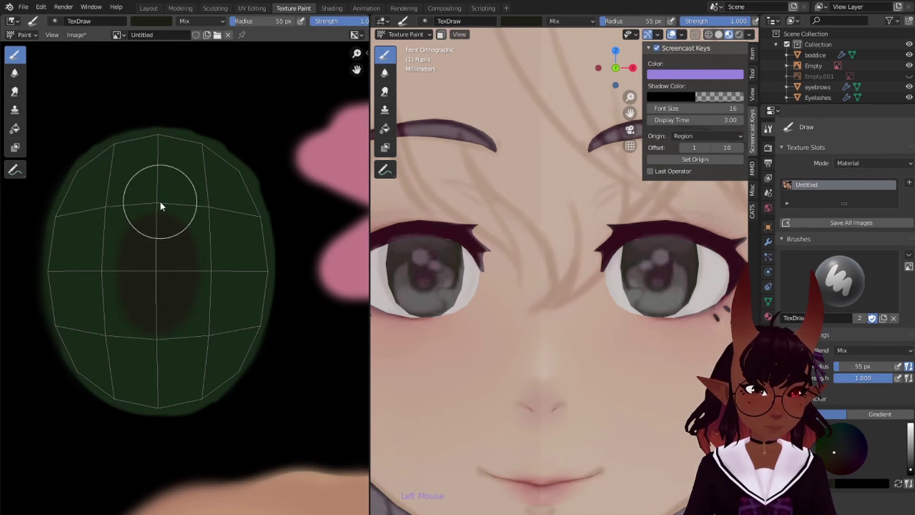
mouse_move(56, 226)
mouse_down()
mouse_move(60, 239)
mouse_move(73, 224)
mouse_move(58, 239)
mouse_move(119, 214)
mouse_move(185, 217)
mouse_move(256, 248)
mouse_move(250, 210)
mouse_move(194, 157)
mouse_move(97, 196)
mouse_move(95, 170)
mouse_move(200, 167)
mouse_move(134, 197)
mouse_move(218, 195)
mouse_move(245, 217)
mouse_move(76, 229)
mouse_move(127, 191)
mouse_up()
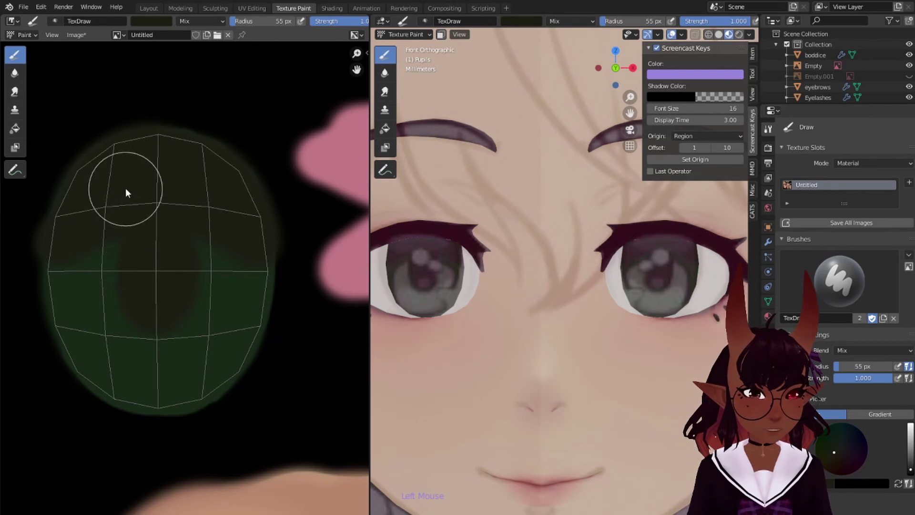
Reduce the brush radius to 16 px and paint dark rims down both side edges of the iris.
key(bracketleft)
key(bracketleft)
key(bracketleft)
key(bracketleft)
key(bracketleft)
key(bracketleft)
key(bracketleft)
key(bracketleft)
key(bracketleft)
key(bracketleft)
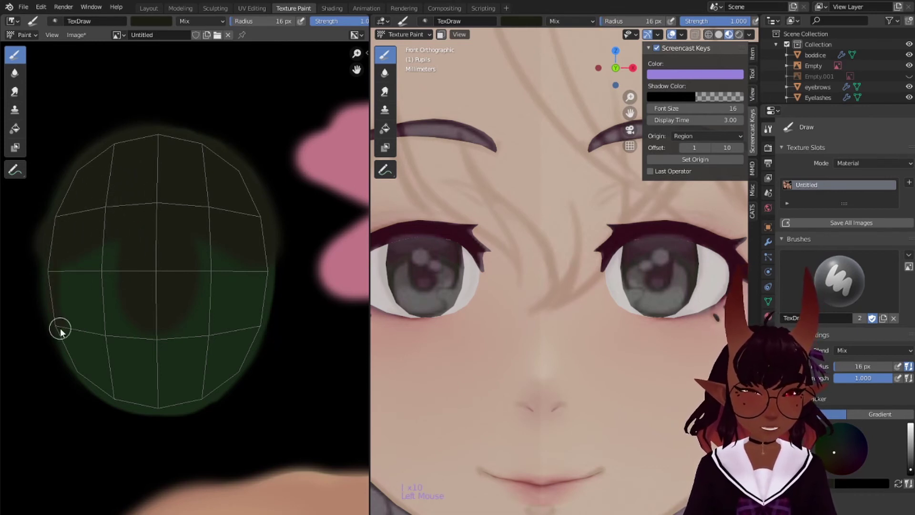
drag(69, 214, 79, 379)
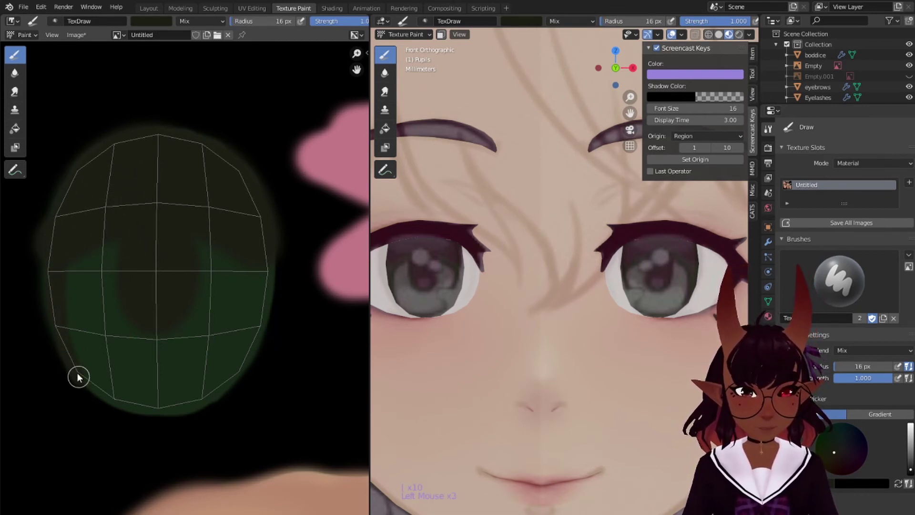
drag(259, 331, 252, 340)
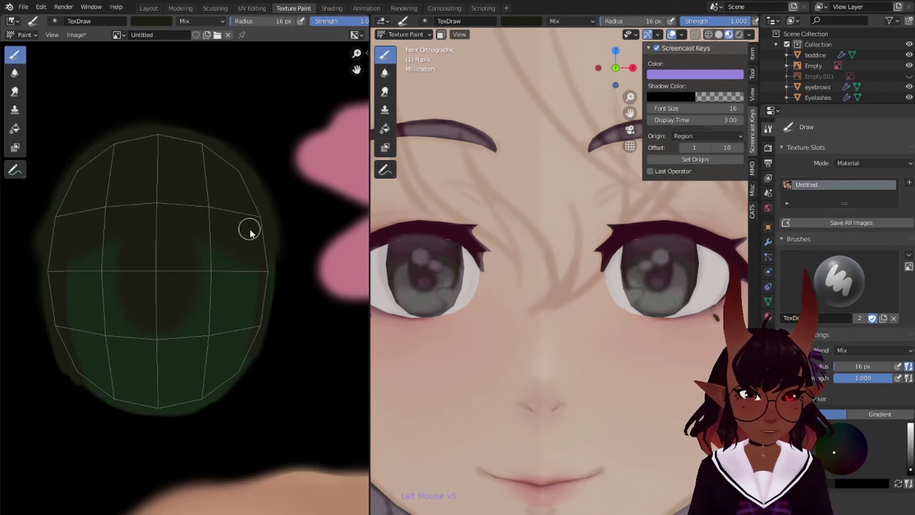
mouse_move(248, 230)
mouse_down()
mouse_move(229, 399)
mouse_move(240, 371)
mouse_up()
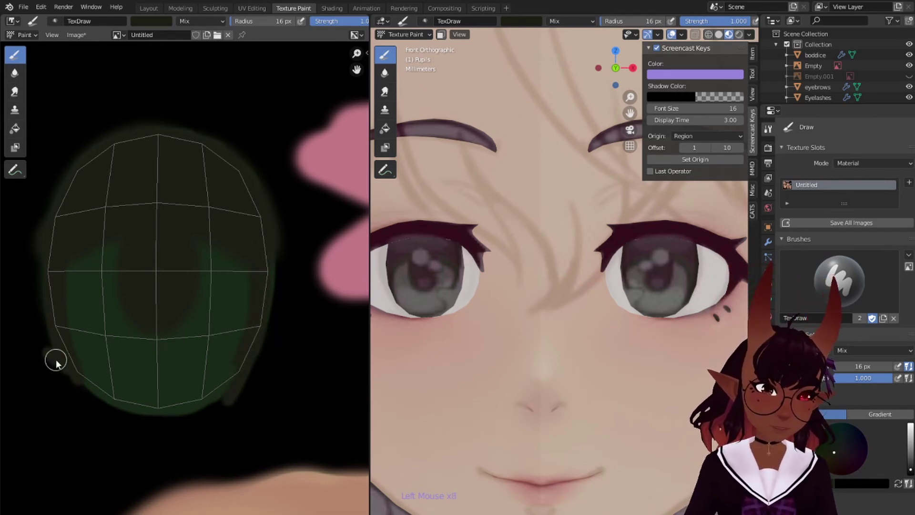
Continue the dark rim around the bottom edge of the iris so it joins both sides.
drag(55, 361, 102, 405)
mouse_move(87, 380)
mouse_down()
mouse_move(138, 415)
mouse_move(178, 420)
mouse_up()
drag(118, 399, 205, 412)
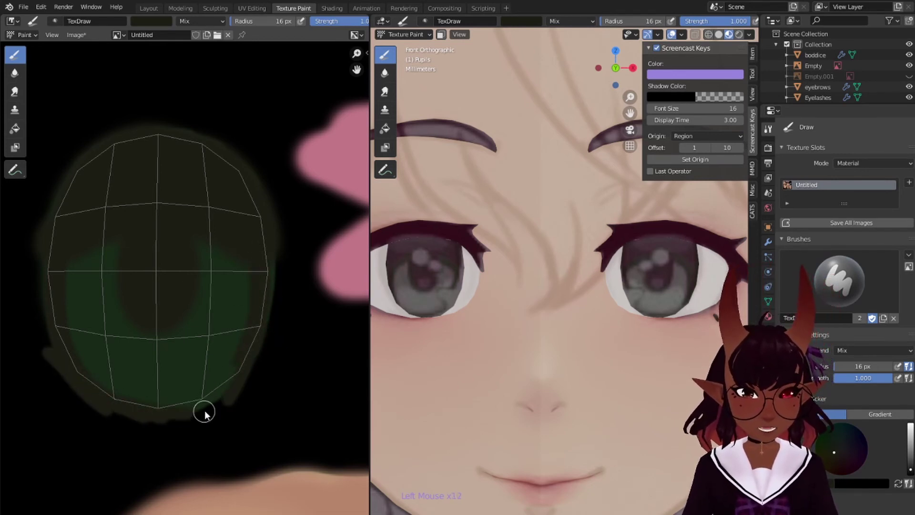
mouse_move(146, 405)
mouse_down()
mouse_move(212, 401)
mouse_move(238, 376)
mouse_up()
drag(238, 376, 199, 403)
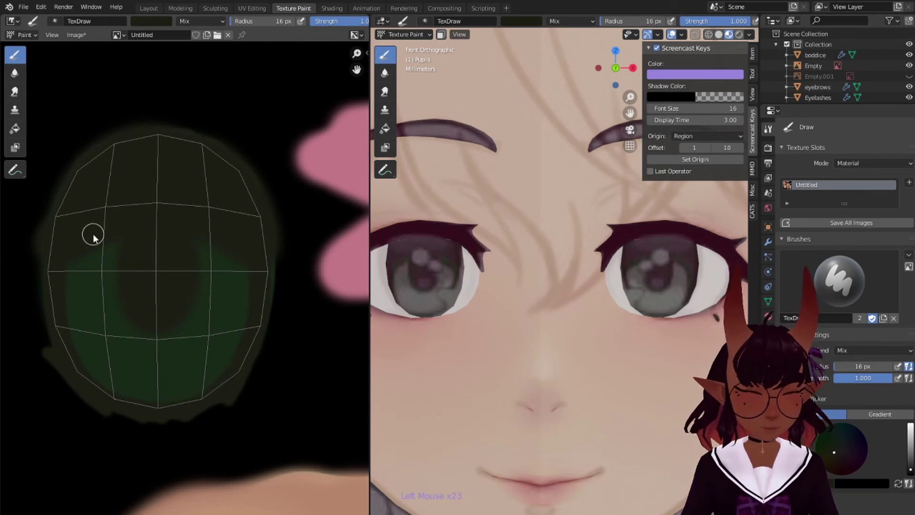
Enlarge the brush radius to 41 px and extend the dark upper iris shade further down on both sides of the pupil.
key(bracketright)
key(bracketright)
key(bracketright)
key(bracketright)
key(bracketright)
key(bracketright)
key(bracketright)
key(bracketright)
key(bracketright)
key(bracketright)
key(bracketright)
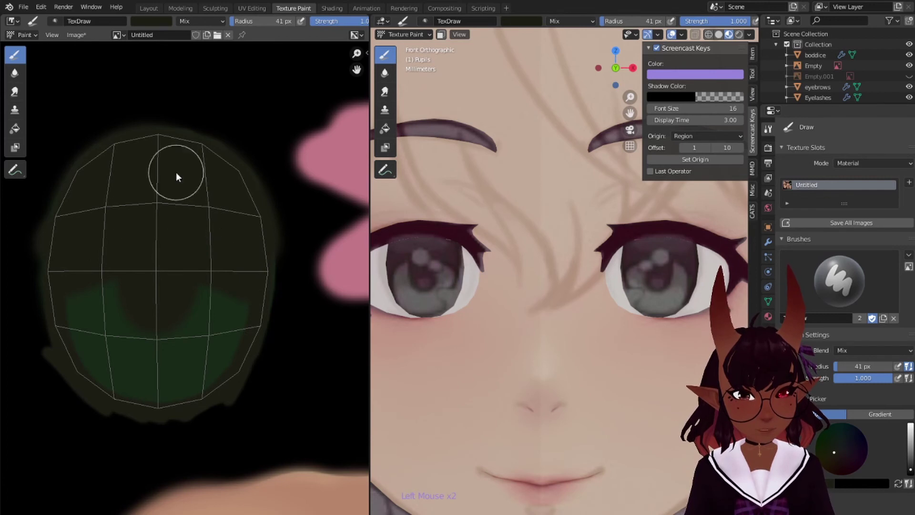
Darken the Draw colour to RGB 0.073, 0.063, 0.041 and paint the pupil oval and the upper iris with it.
click(164, 21)
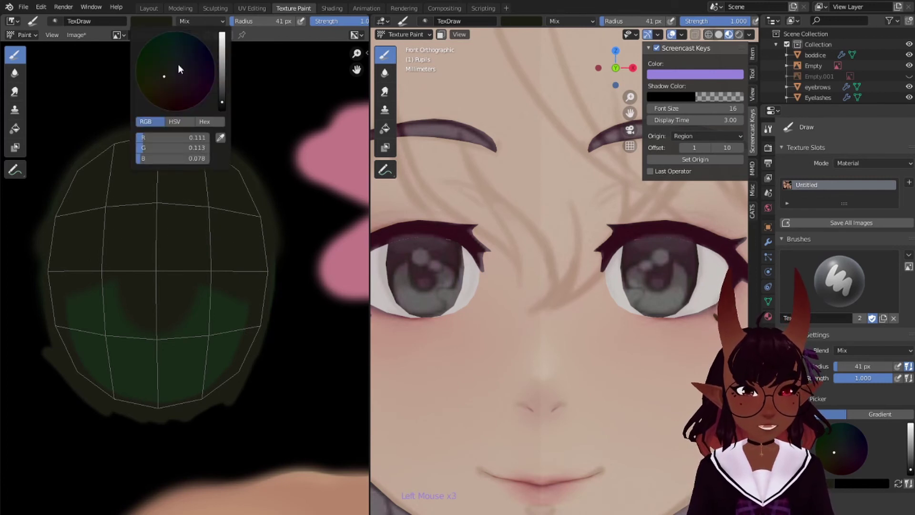
click(163, 84)
click(222, 104)
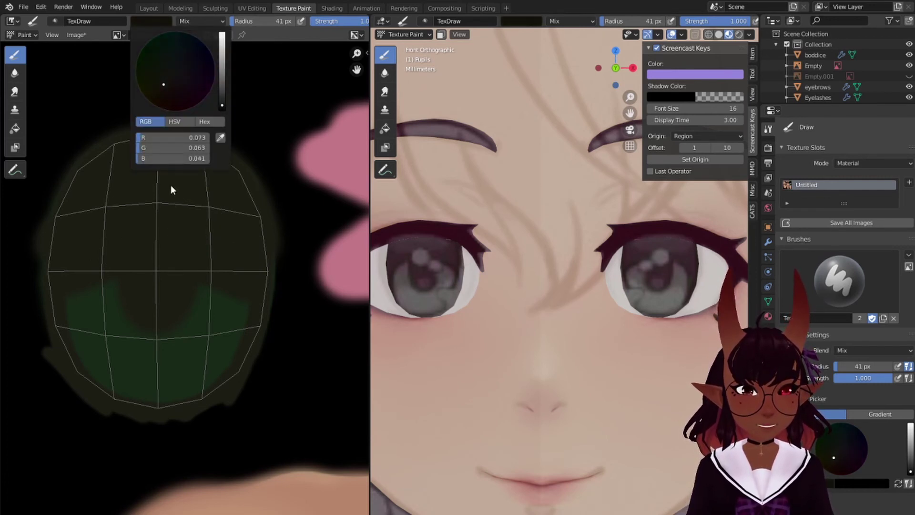
key(ctrl+z)
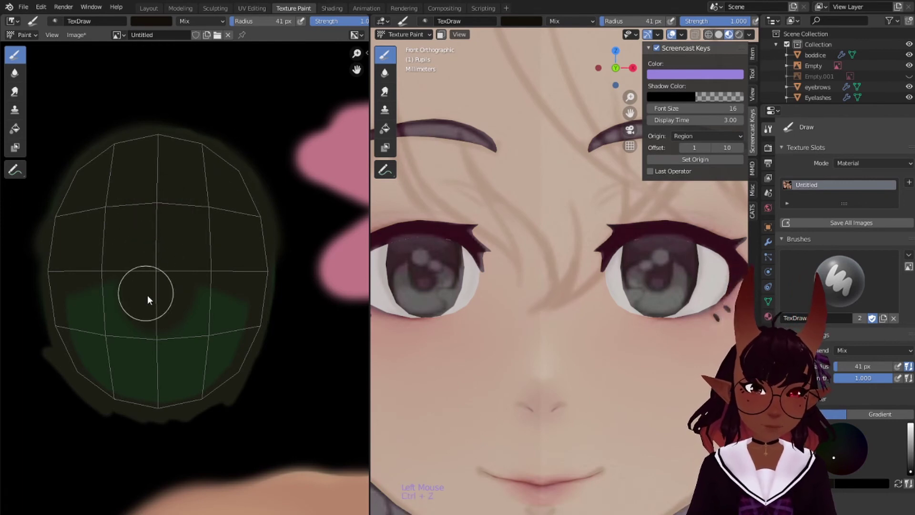
mouse_move(148, 295)
mouse_down()
mouse_move(152, 251)
mouse_move(181, 270)
mouse_move(142, 301)
mouse_up()
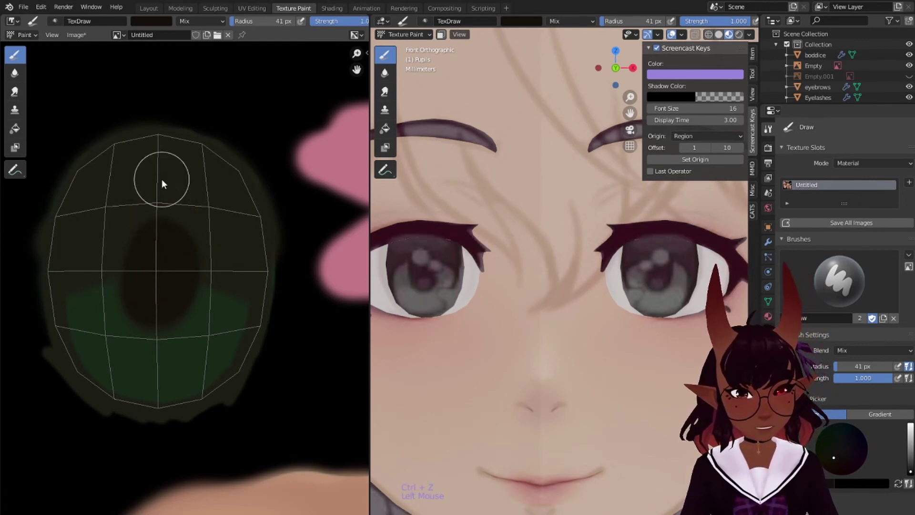
mouse_move(59, 242)
mouse_down()
mouse_move(222, 218)
mouse_move(233, 229)
mouse_up()
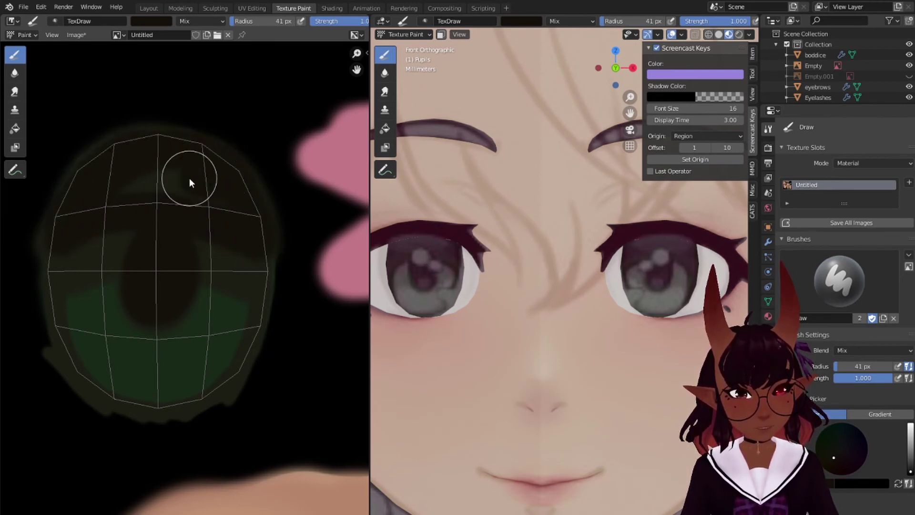
drag(190, 179, 219, 192)
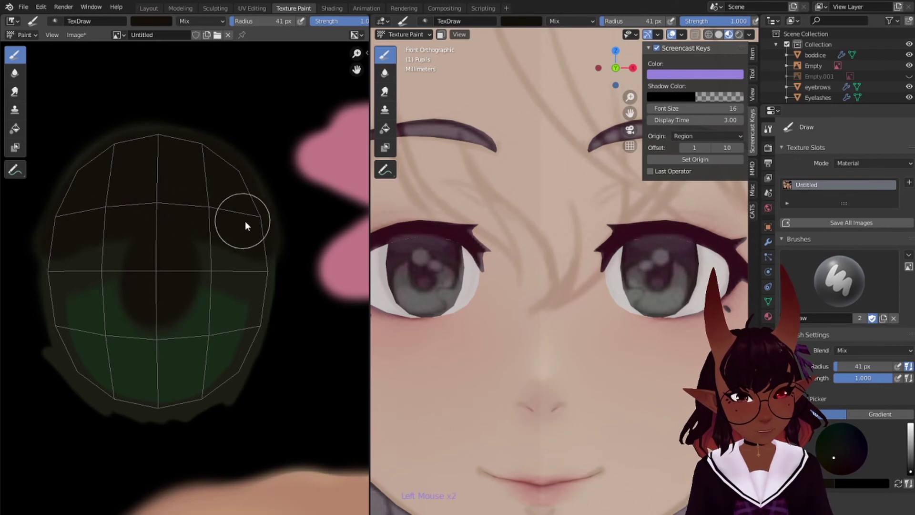
Paint a light green crescent across the lower iris, using the sampled iris green shifted to RGB 0.268, 0.353, 0.165.
click(150, 18)
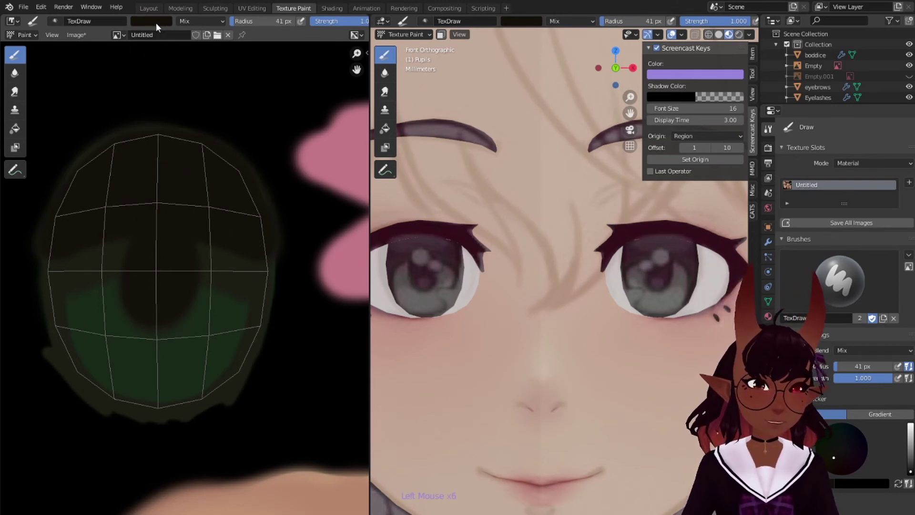
click(156, 22)
click(216, 136)
click(121, 338)
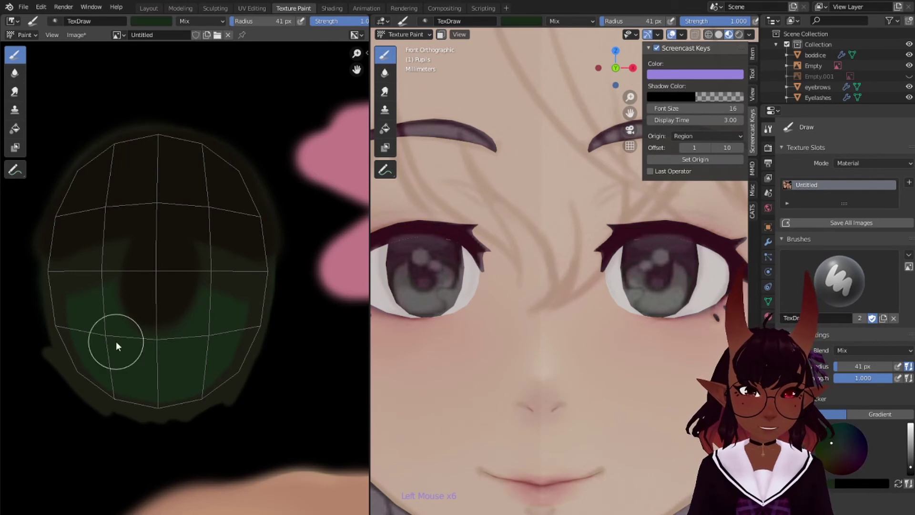
click(160, 22)
drag(156, 65, 156, 68)
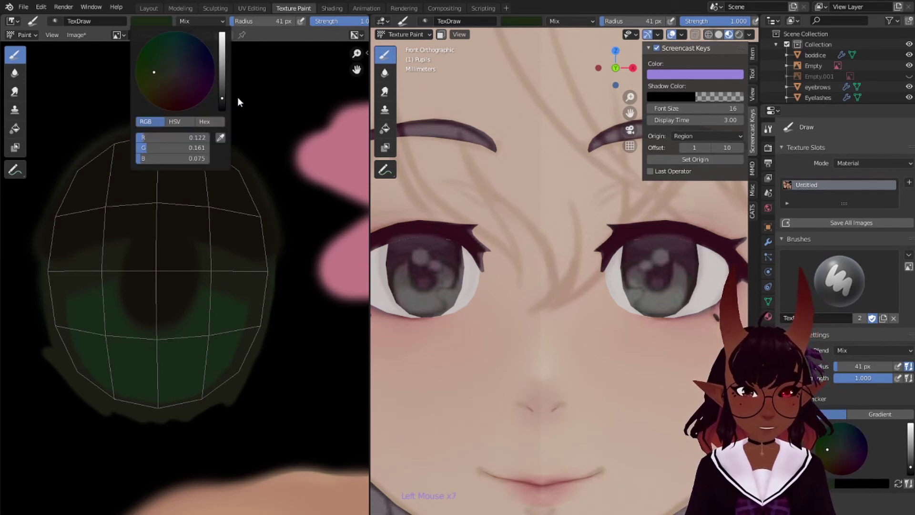
drag(222, 98, 222, 84)
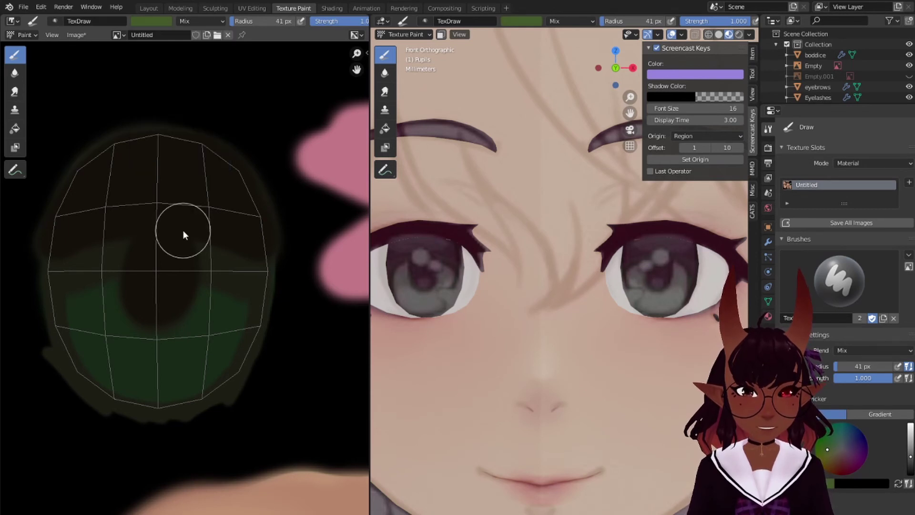
drag(107, 342, 194, 356)
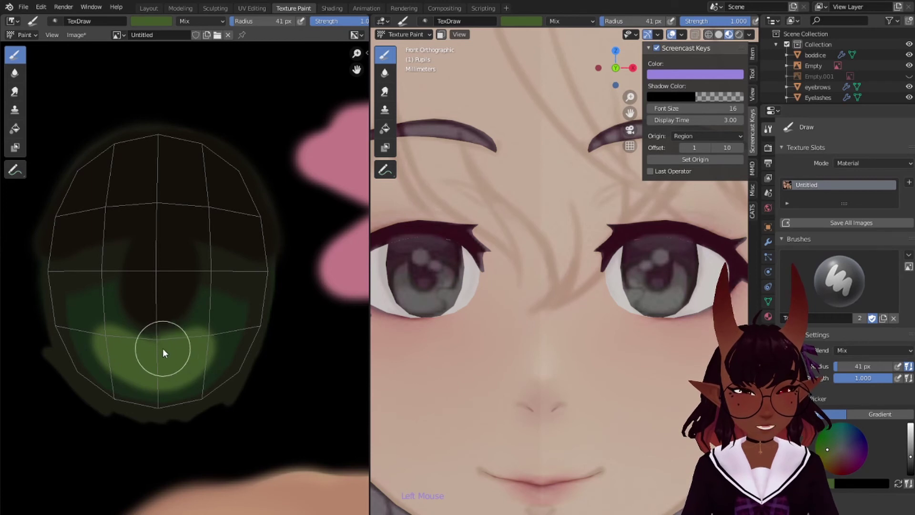
drag(189, 347, 187, 348)
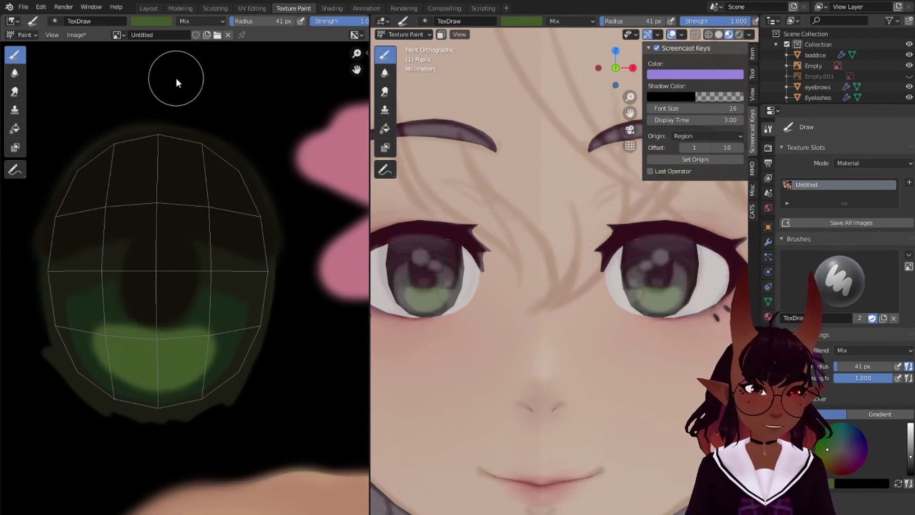
Change the Draw colour to teal, RGB 0.391, 0.553, 0.472, and paint a highlight spot at the bottom centre of the iris.
click(153, 21)
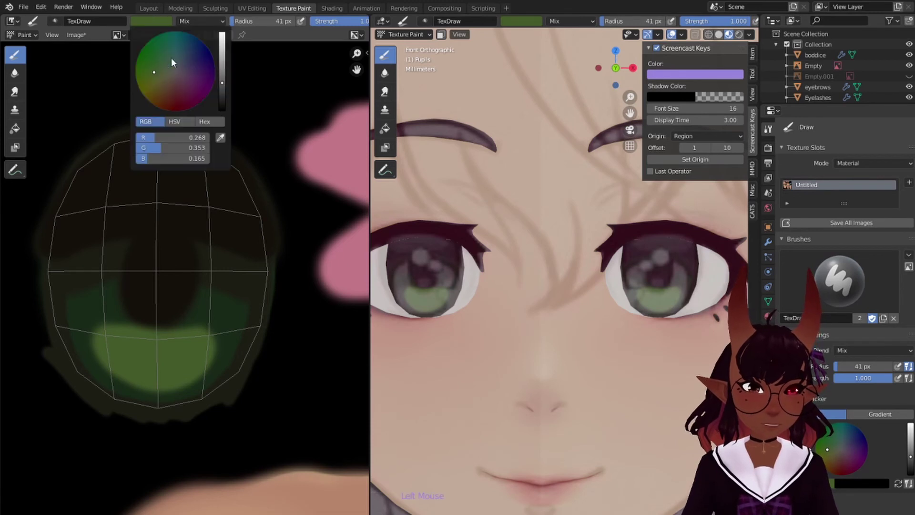
mouse_move(171, 59)
mouse_down()
mouse_move(157, 63)
mouse_move(173, 57)
mouse_up()
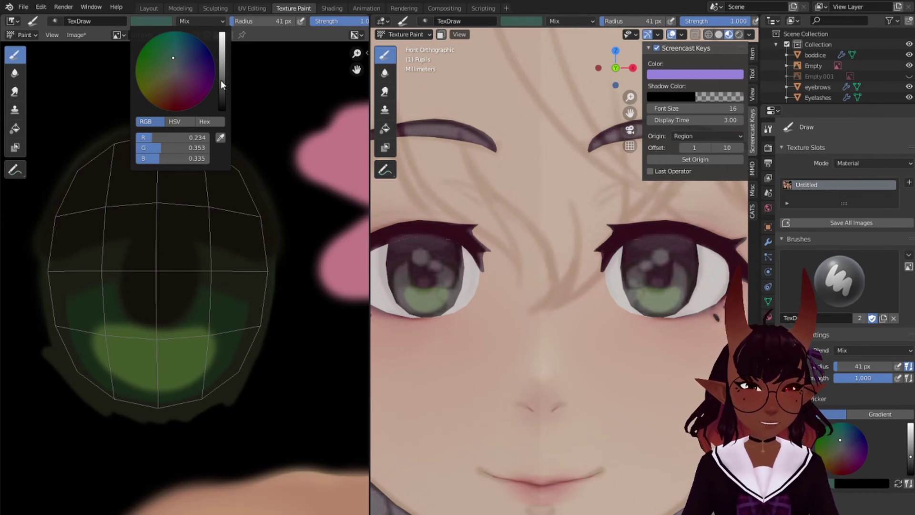
drag(221, 80, 222, 72)
drag(173, 57, 222, 67)
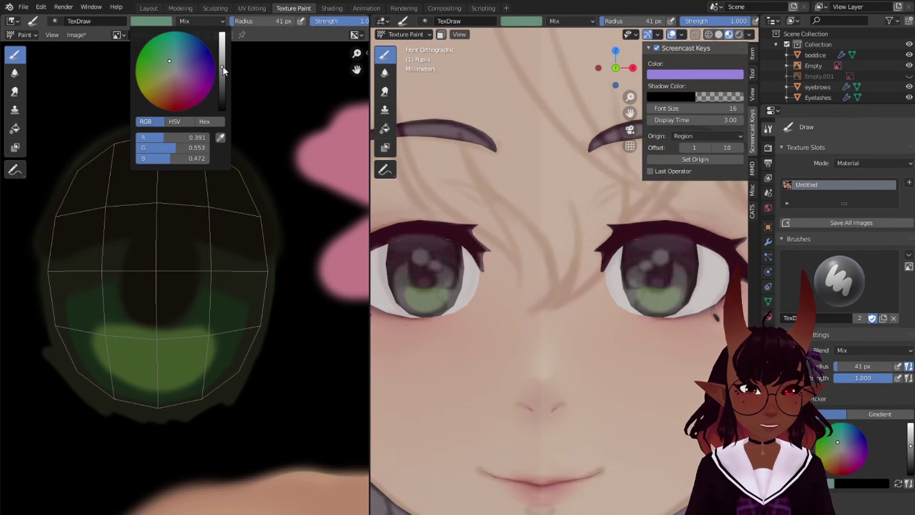
click(125, 352)
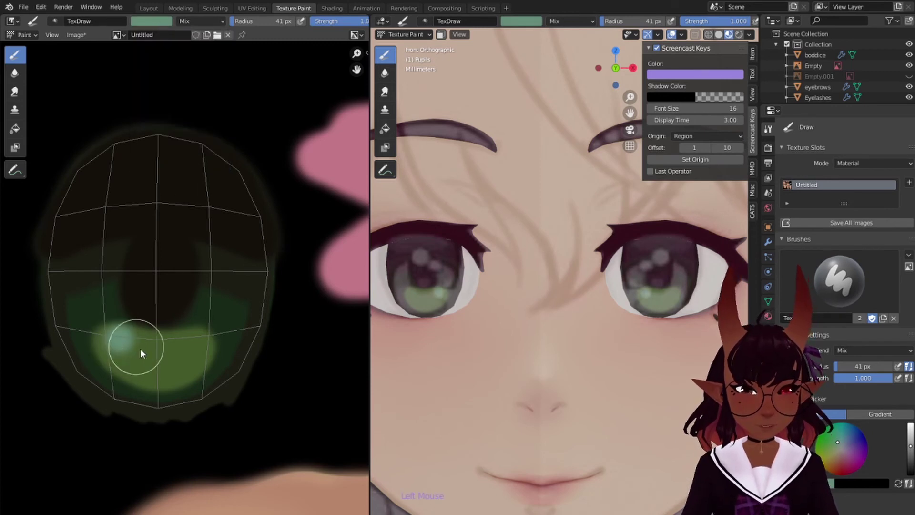
key(ctrl+z)
mouse_move(138, 375)
mouse_down()
mouse_move(164, 377)
mouse_move(151, 379)
mouse_up()
key(ctrl+z)
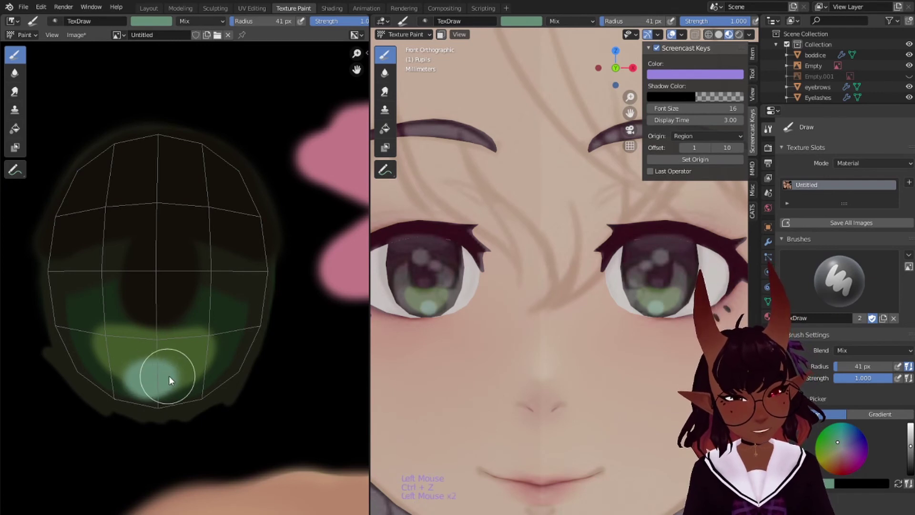
click(169, 376)
Smear the edges between dark and green on both sides of the pupil at 48 px radius and save the texture image.
click(15, 91)
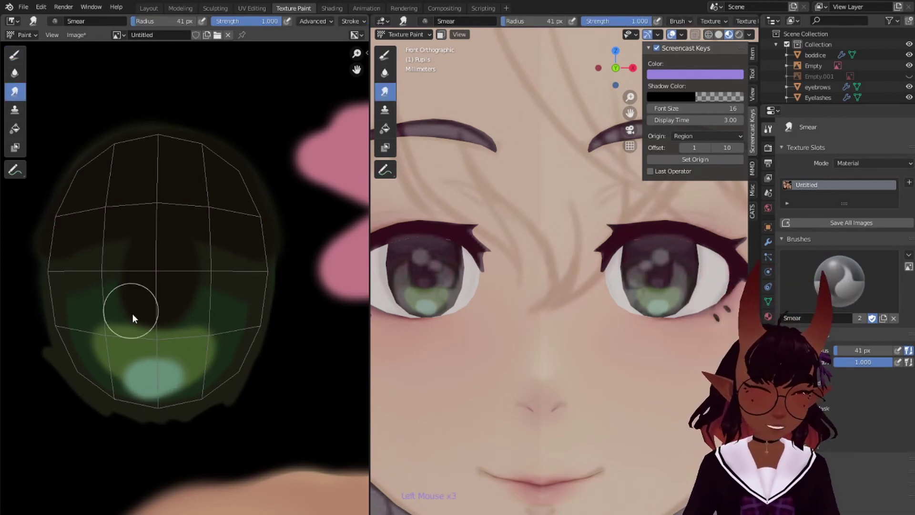
key(bracketright)
key(bracketright)
key(bracketright)
key(bracketright)
key(bracketright)
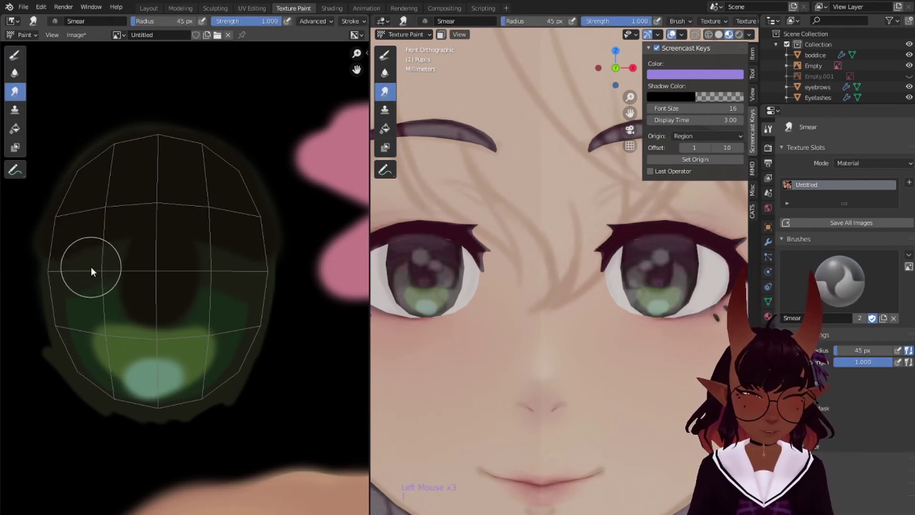
key(bracketleft)
key(bracketleft)
key(bracketleft)
key(bracketleft)
mouse_move(95, 284)
mouse_down()
mouse_move(93, 295)
mouse_move(83, 291)
mouse_move(96, 286)
mouse_move(79, 292)
mouse_move(101, 285)
mouse_move(87, 291)
mouse_up()
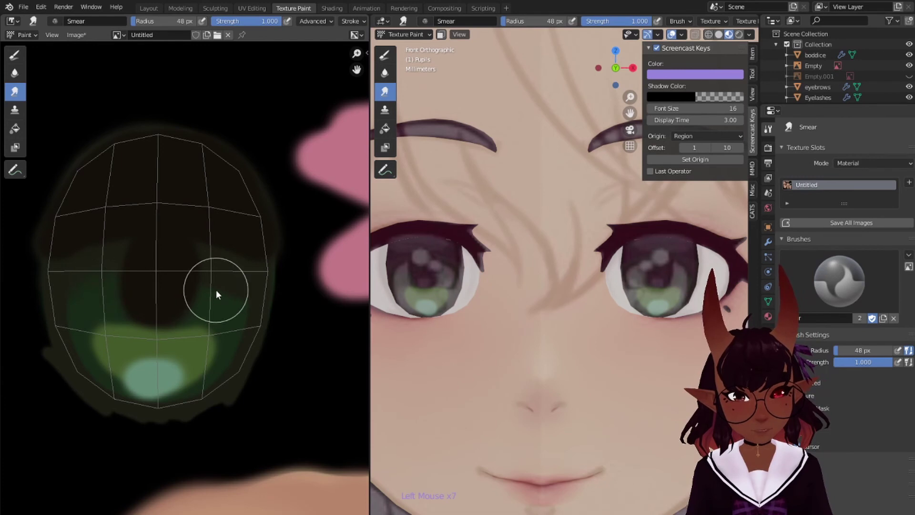
mouse_move(216, 290)
mouse_down()
mouse_move(212, 302)
mouse_move(230, 297)
mouse_move(225, 285)
mouse_move(239, 299)
mouse_move(215, 300)
mouse_up()
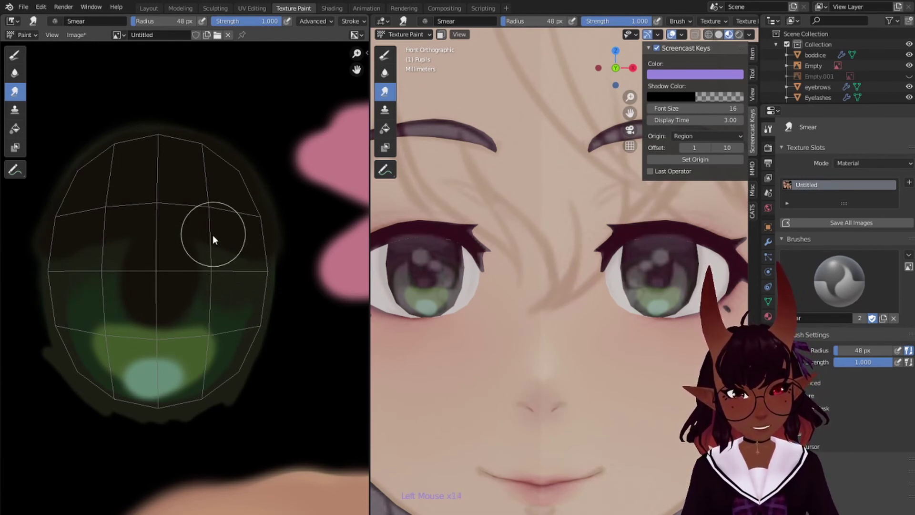
drag(217, 258, 234, 243)
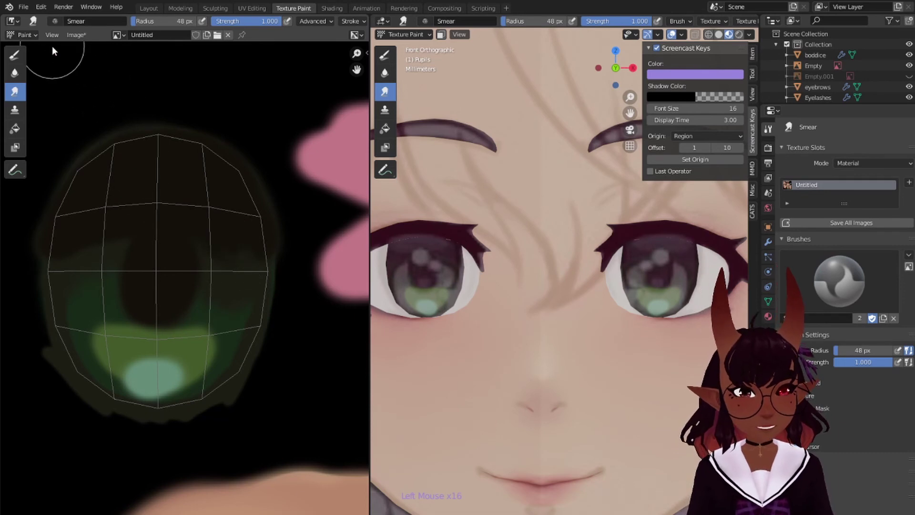
click(75, 35)
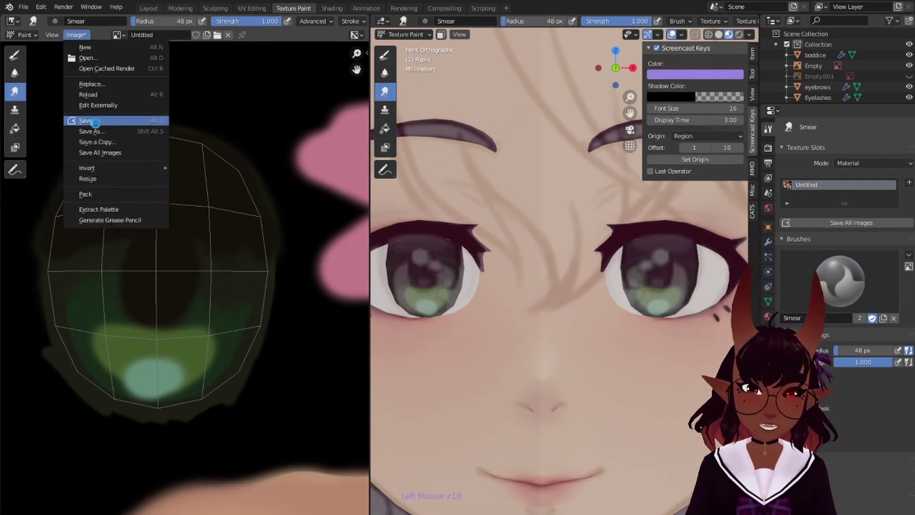
click(85, 121)
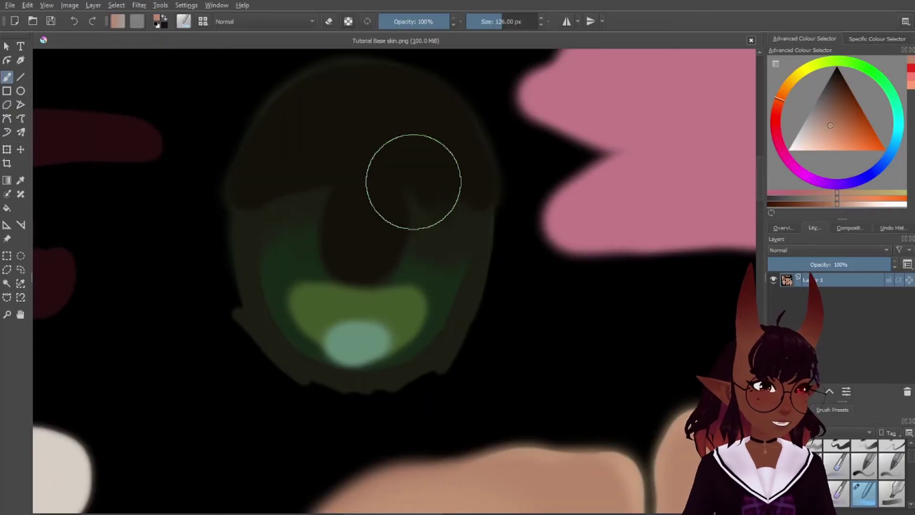
In Krita, reduce the blending brush to 68 px and soften the upper iris shade's edges beside the pupil.
key(bracketleft)
key(bracketleft)
key(bracketleft)
key(bracketleft)
key(bracketleft)
key(bracketleft)
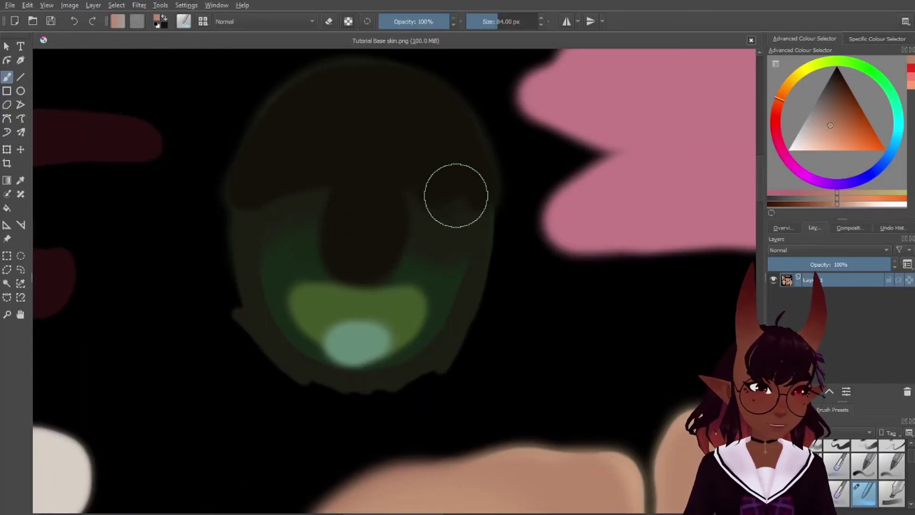
key(bracketleft)
key(bracketleft)
key(bracketleft)
drag(435, 202, 452, 217)
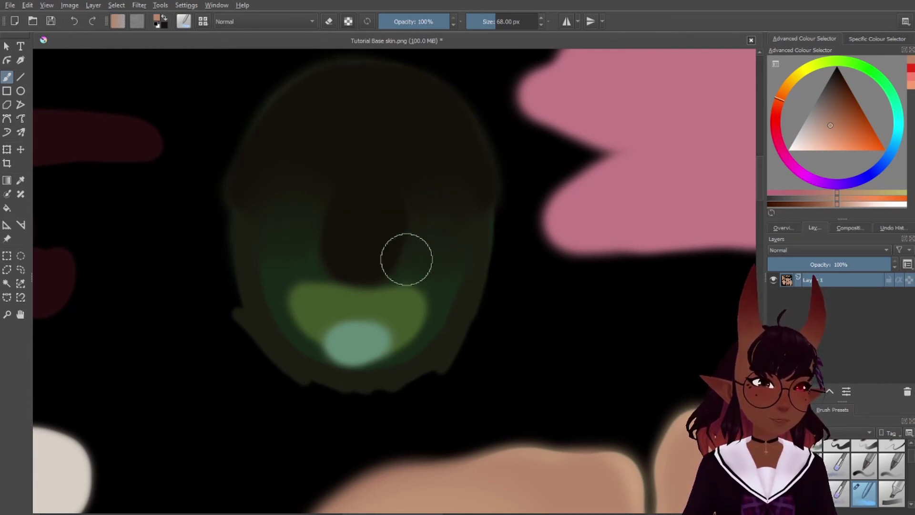
Blend the light green crescent and the teal highlight smoothly into the lower iris with a 73 px brush.
mouse_move(292, 271)
mouse_down()
mouse_move(306, 292)
mouse_move(288, 272)
mouse_move(306, 280)
mouse_up()
key(bracketright)
mouse_move(422, 287)
mouse_down()
mouse_move(415, 290)
mouse_move(423, 298)
mouse_up()
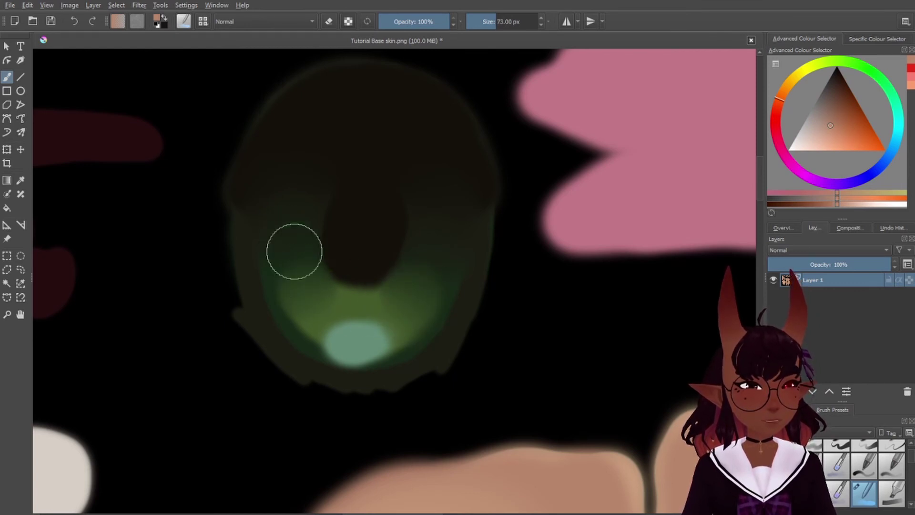
mouse_move(390, 325)
mouse_down()
mouse_move(395, 317)
mouse_move(335, 332)
mouse_move(349, 338)
mouse_move(323, 327)
mouse_move(400, 324)
mouse_move(313, 321)
mouse_move(342, 310)
mouse_move(321, 299)
mouse_up()
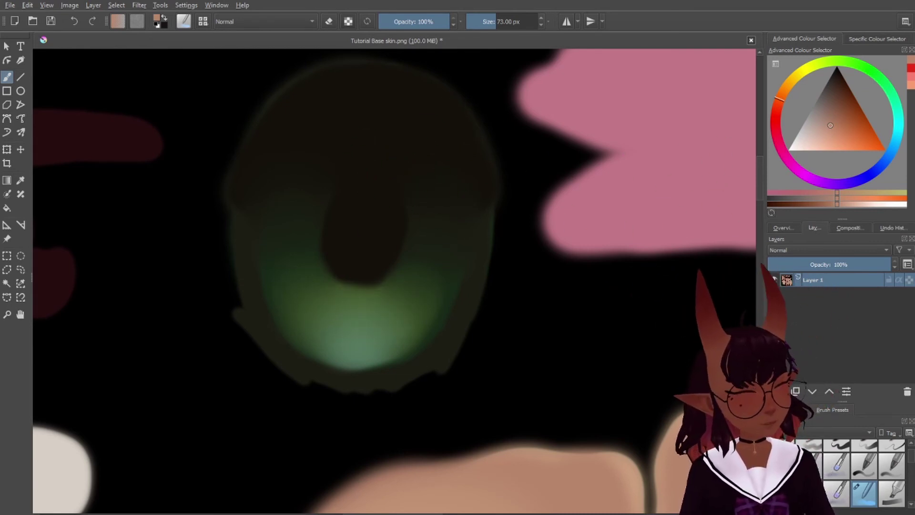
Add a new paint layer above the texture and choose a bright saturated green as the foreground colour.
key(Insert)
click(881, 86)
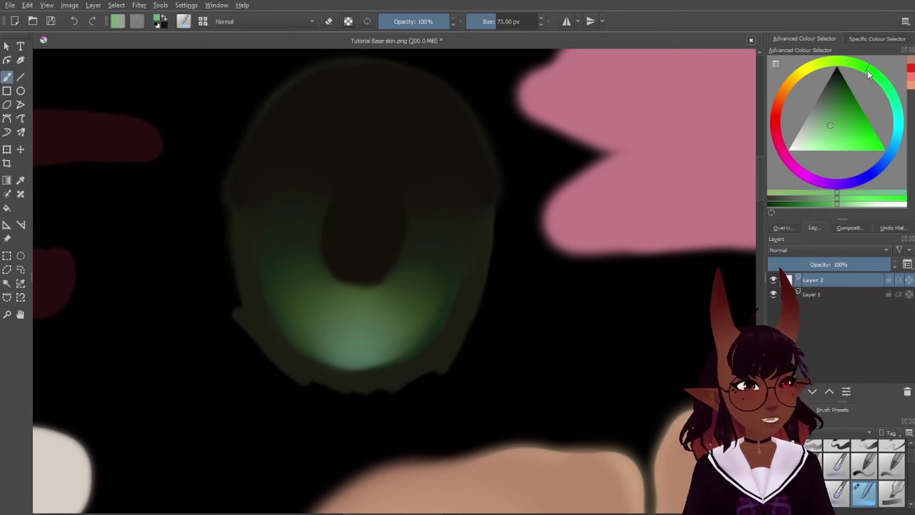
drag(850, 132, 870, 139)
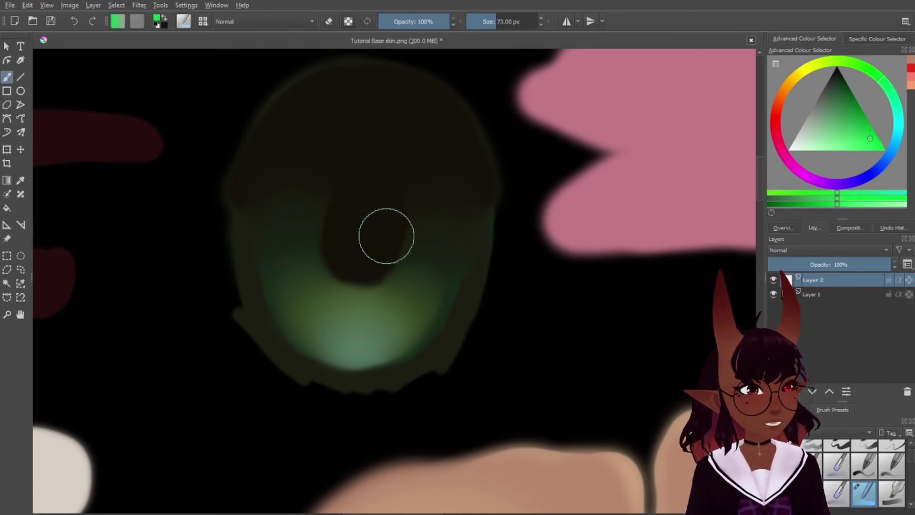
Choose a soft airbrush preset at 188 px and paint a bright green glow over the lower half of the iris.
key(bracketright)
key(bracketright)
key(bracketright)
click(865, 461)
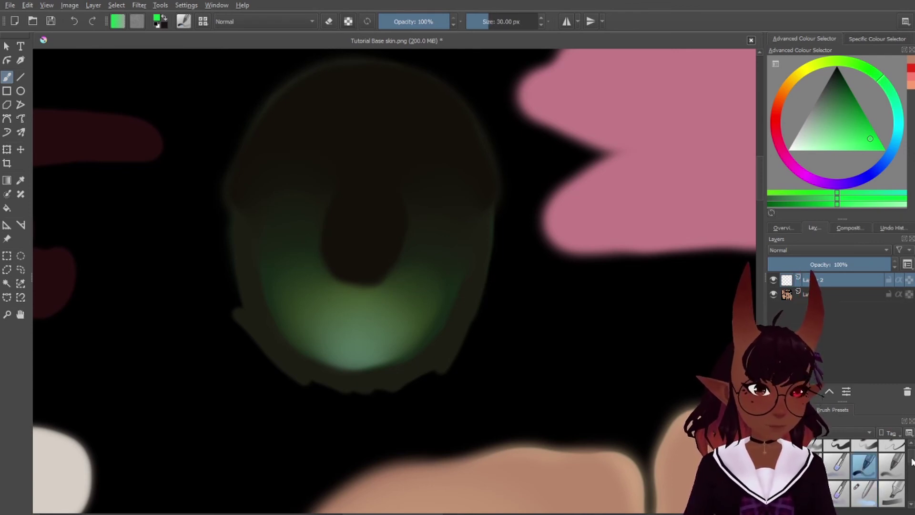
drag(911, 457, 912, 449)
click(838, 480)
key(bracketleft)
key(bracketleft)
key(bracketleft)
key(bracketleft)
key(bracketleft)
key(bracketleft)
key(bracketleft)
key(bracketleft)
key(bracketleft)
key(bracketleft)
key(bracketleft)
key(bracketleft)
key(bracketleft)
key(bracketleft)
key(bracketleft)
key(bracketleft)
key(bracketleft)
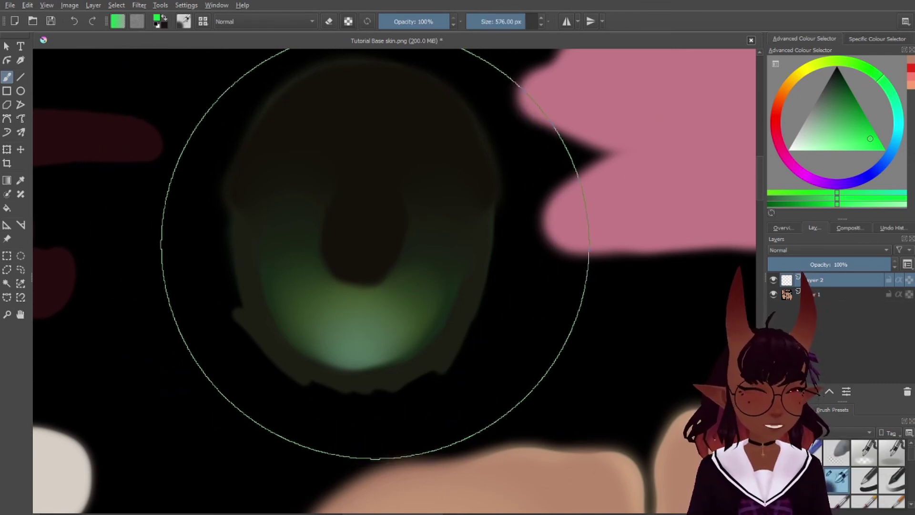
key(bracketleft)
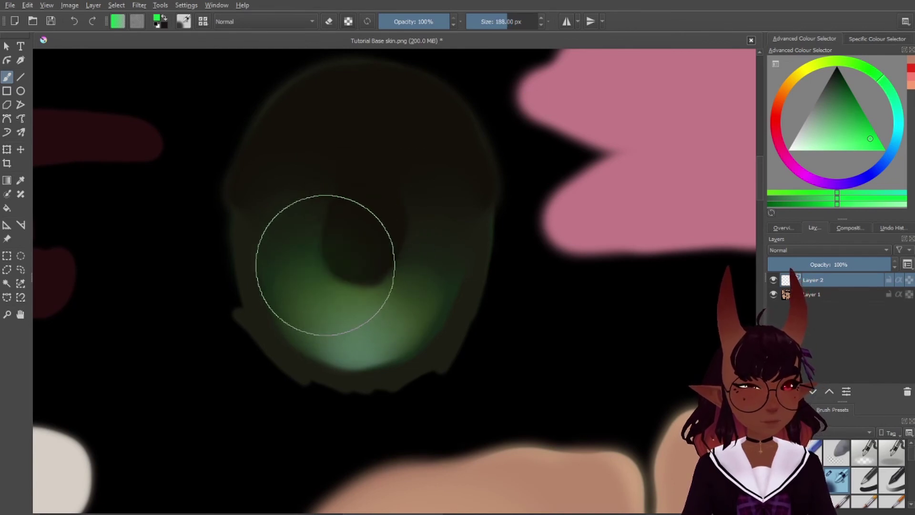
mouse_move(327, 262)
mouse_down()
mouse_move(331, 282)
mouse_move(380, 312)
mouse_move(329, 285)
mouse_move(342, 299)
mouse_move(408, 290)
mouse_up()
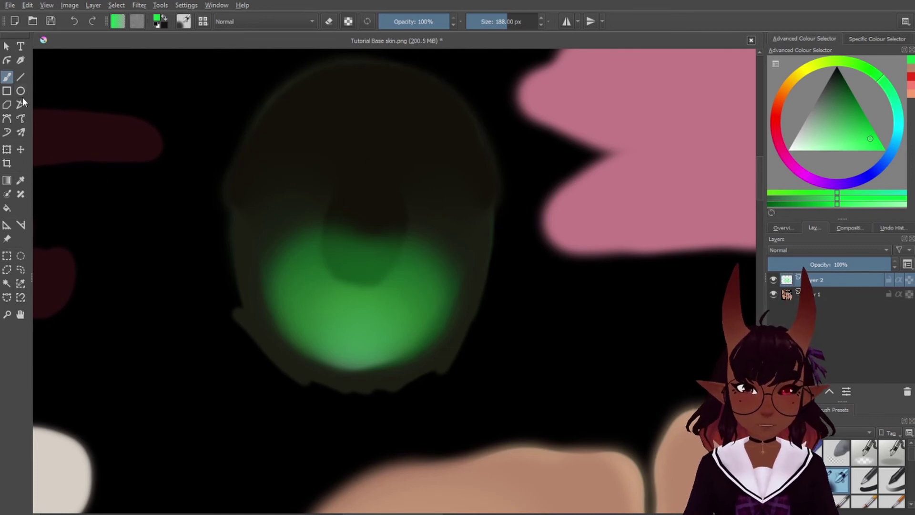
Switch to the blending brush preset at 188 px and soften the green glow's upper edge around the pupil.
click(911, 504)
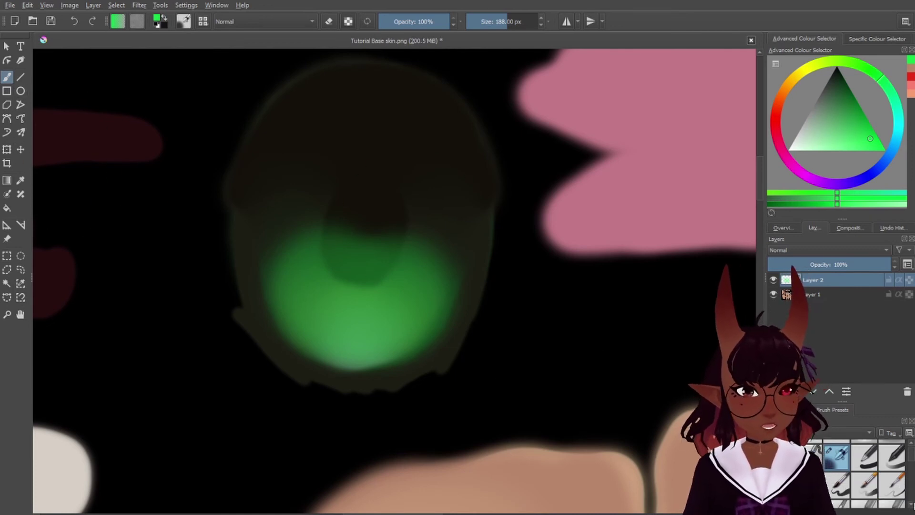
click(864, 470)
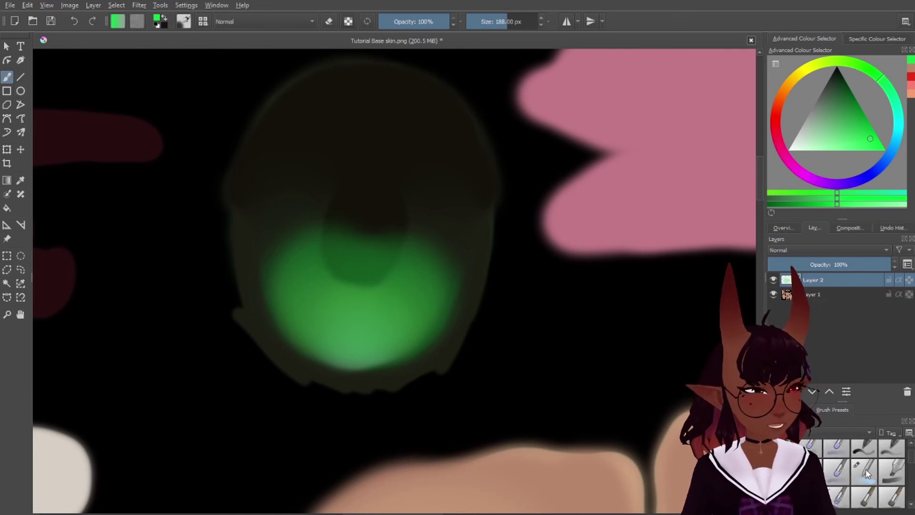
key(bracketright)
key(bracketright)
key(bracketright)
key(bracketright)
mouse_move(314, 233)
mouse_down()
mouse_move(346, 219)
mouse_move(417, 225)
mouse_move(402, 267)
mouse_move(316, 224)
mouse_move(388, 235)
mouse_move(327, 173)
mouse_move(345, 244)
mouse_up()
Set the green glow layer's blending mode to Colour and its opacity to 55%, comparing the iris with the layer hidden and shown.
click(816, 264)
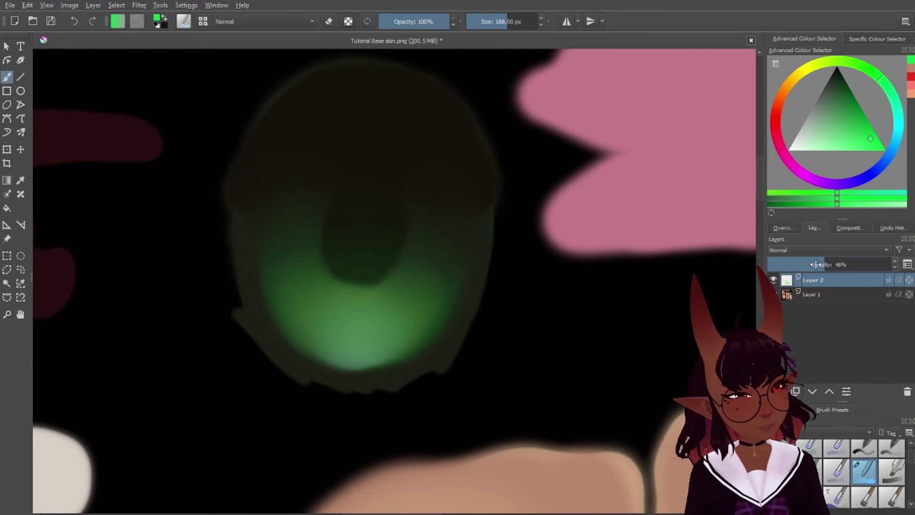
click(774, 280)
click(774, 280)
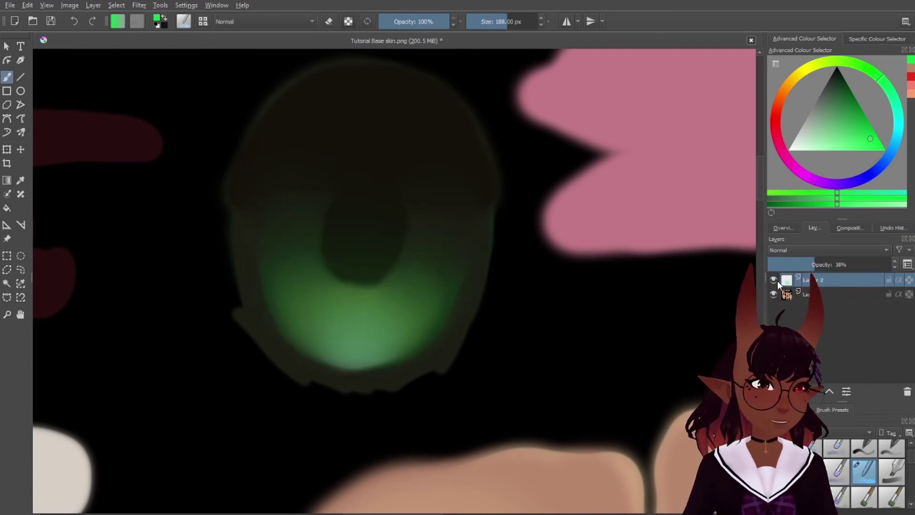
click(775, 280)
click(774, 279)
click(824, 250)
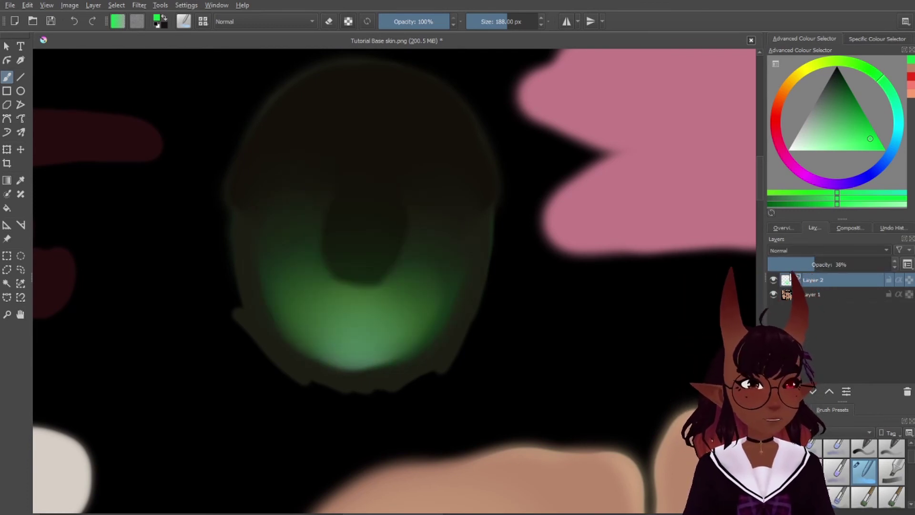
click(800, 258)
click(774, 281)
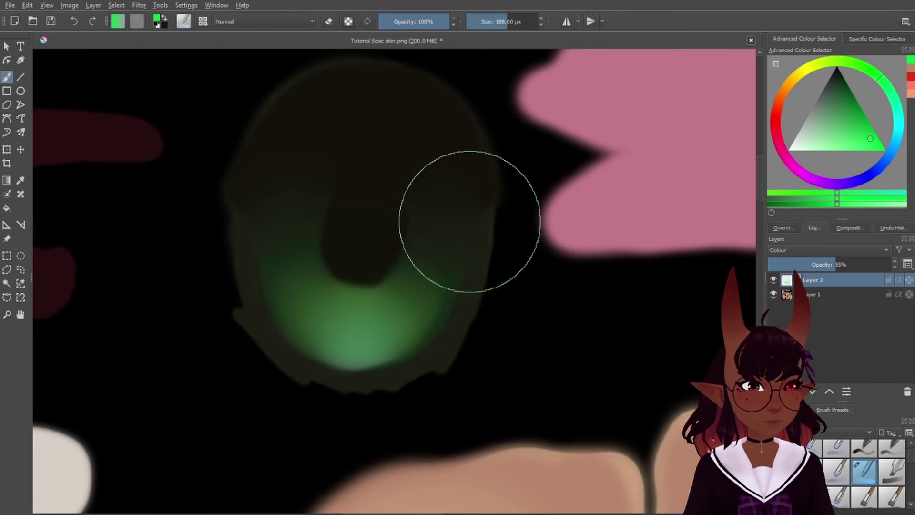
Check the iris at different zoom levels, switch back to Blender and reload the texture image from disk.
scroll(470, 222, down, 5)
scroll(383, 180, up, 5)
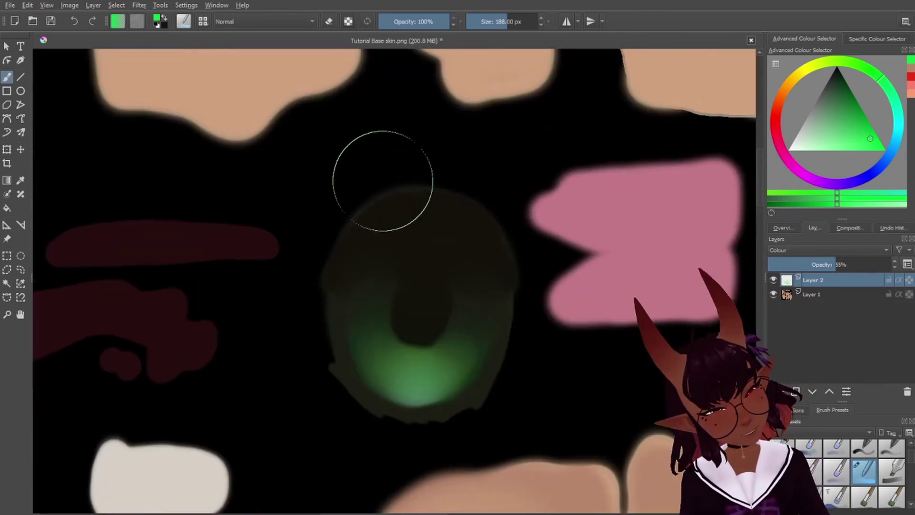
scroll(448, 238, up, 2)
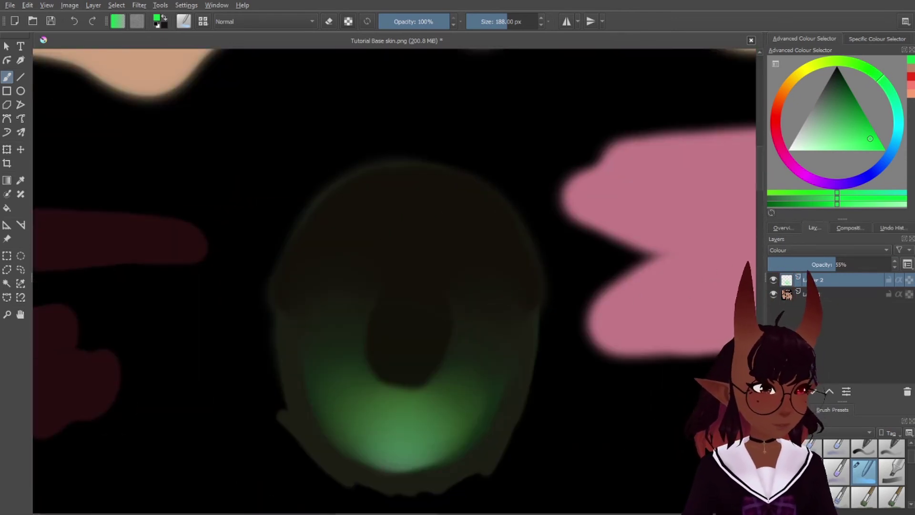
key(Insert)
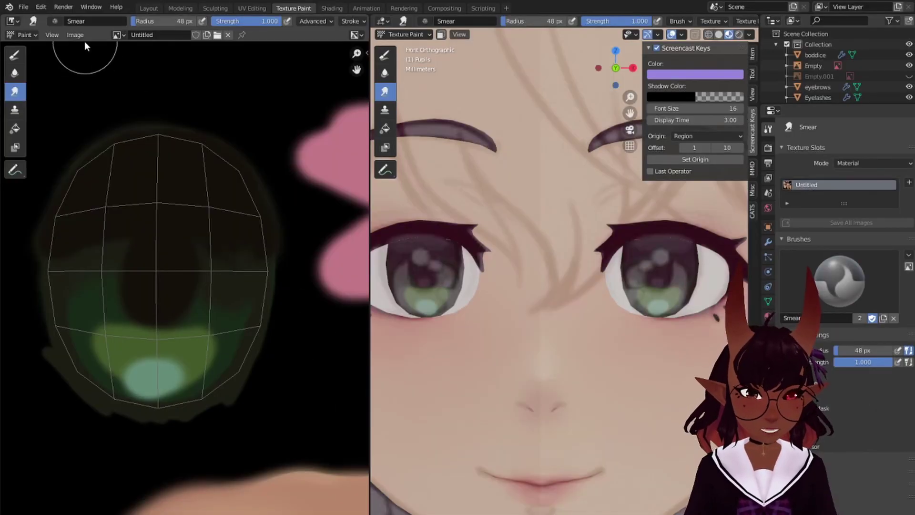
click(75, 35)
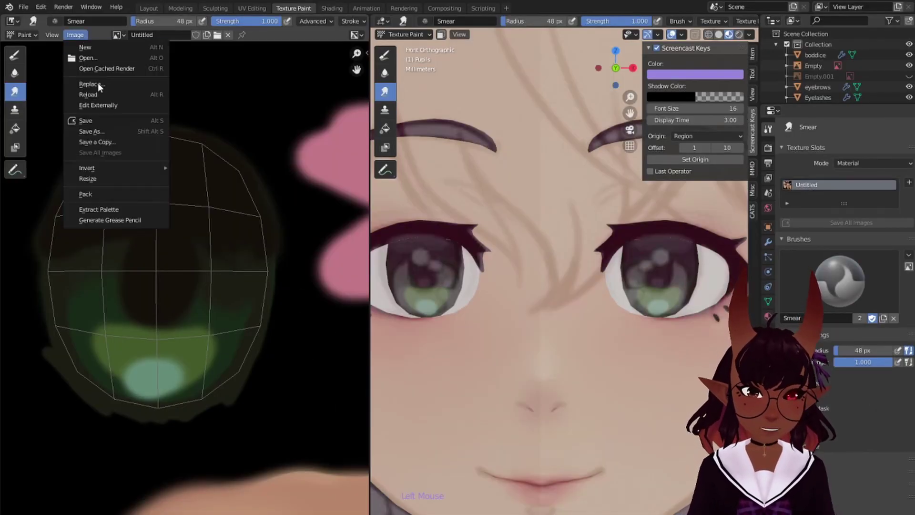
click(103, 90)
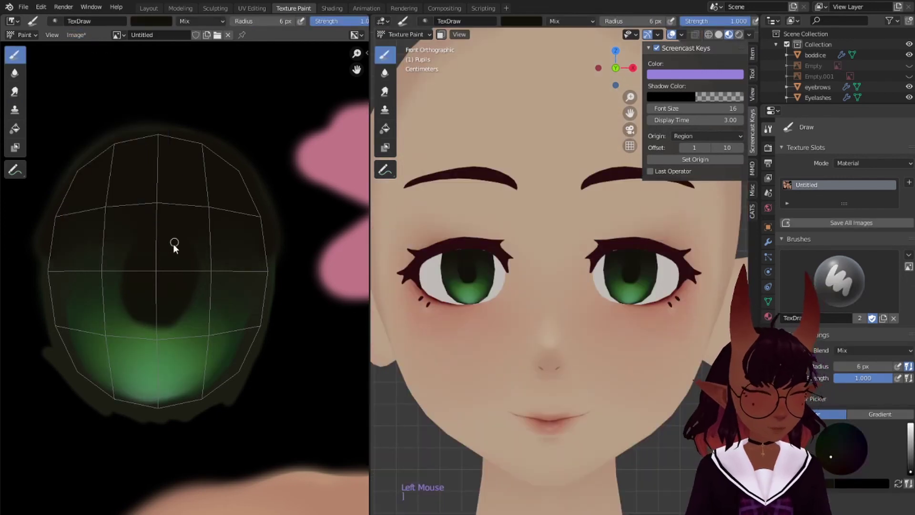
Enlarge the draw brush to 44 px, repaint the dark pupil in the iris centre and save the texture image.
key(bracketright)
key(bracketright)
key(bracketright)
key(bracketright)
key(bracketright)
key(bracketright)
key(bracketright)
key(bracketright)
key(bracketright)
key(bracketright)
key(bracketright)
key(bracketright)
key(bracketright)
key(bracketright)
key(bracketright)
key(bracketright)
key(bracketright)
key(bracketright)
key(bracketright)
key(bracketright)
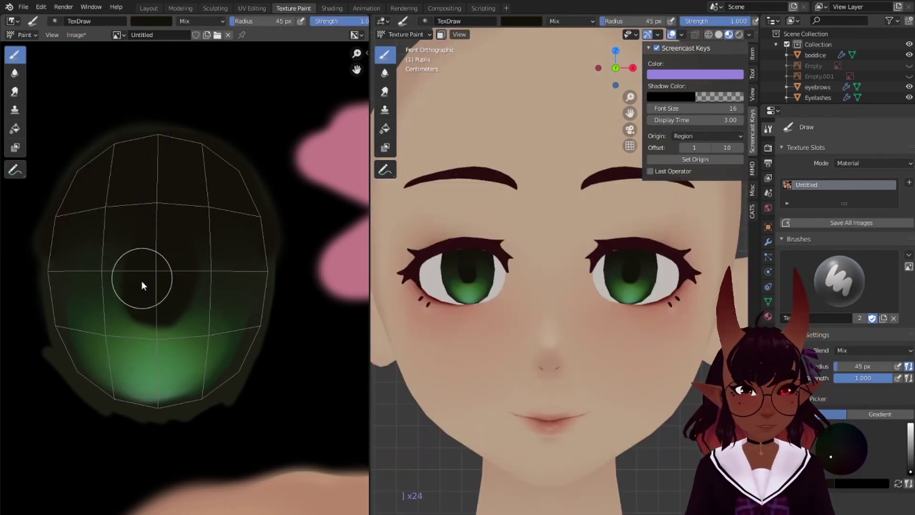
key(bracketright)
key(bracketright)
key(bracketleft)
key(bracketleft)
key(bracketleft)
click(153, 261)
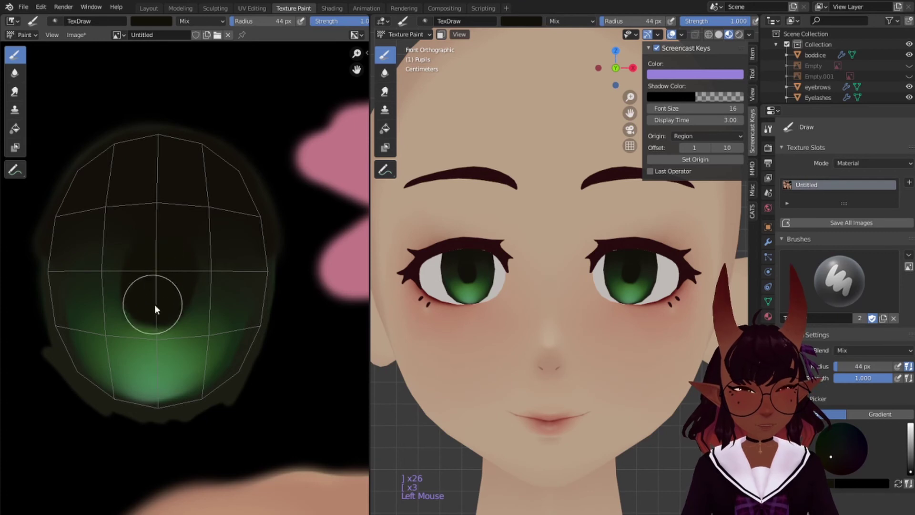
click(76, 35)
click(86, 121)
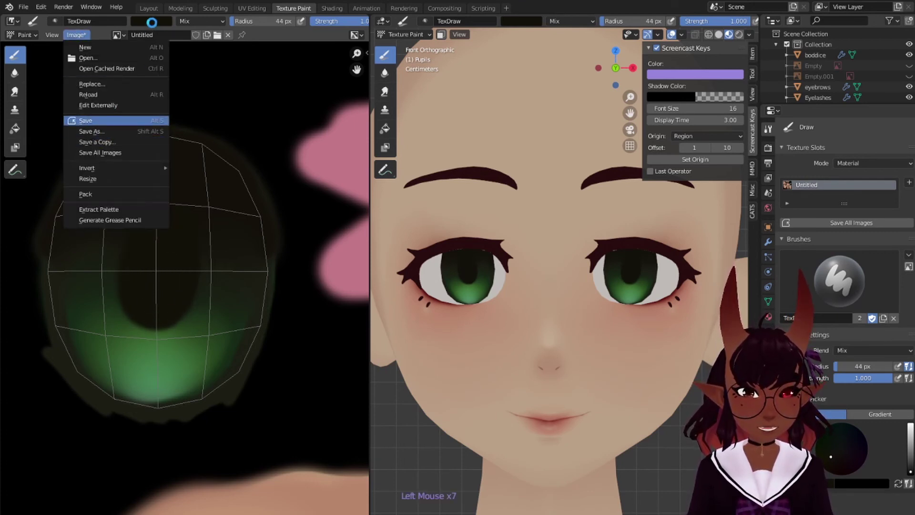
Sample green from the lower iris as the brush colour and brighten it to a light green.
click(157, 23)
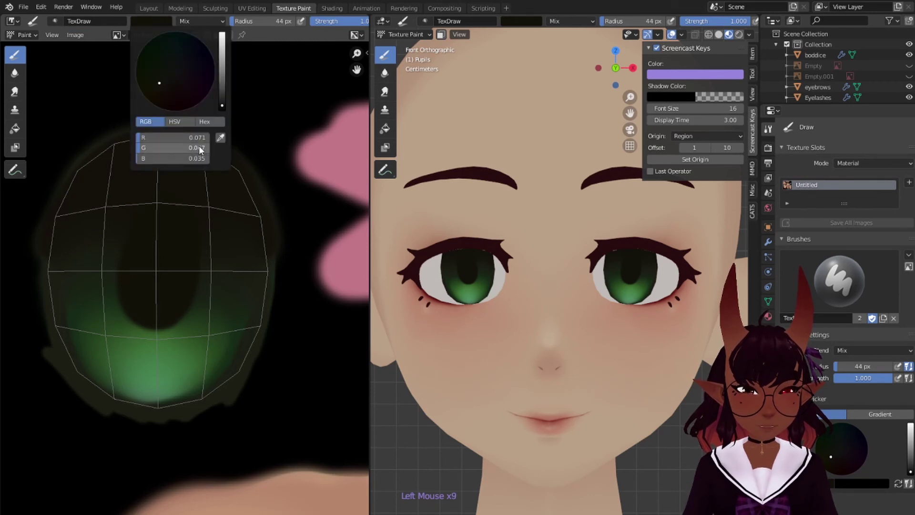
click(221, 137)
click(190, 338)
click(161, 22)
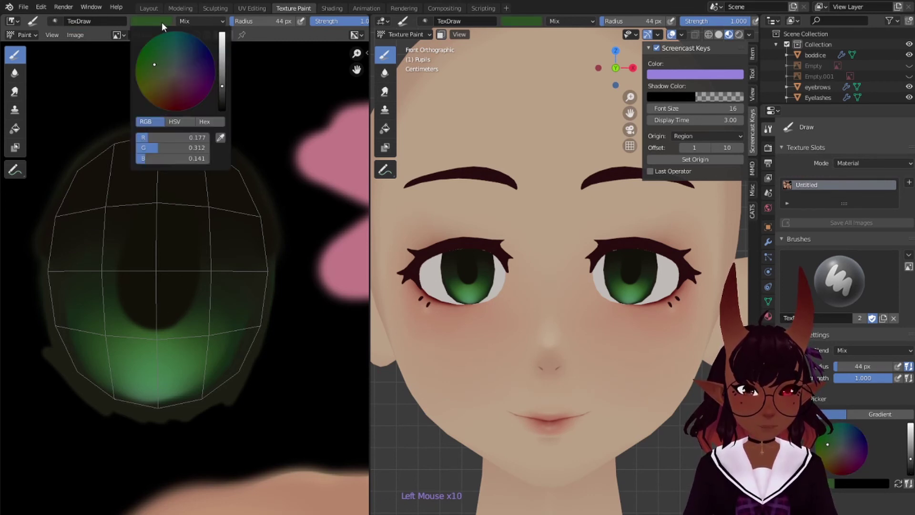
drag(226, 85, 224, 72)
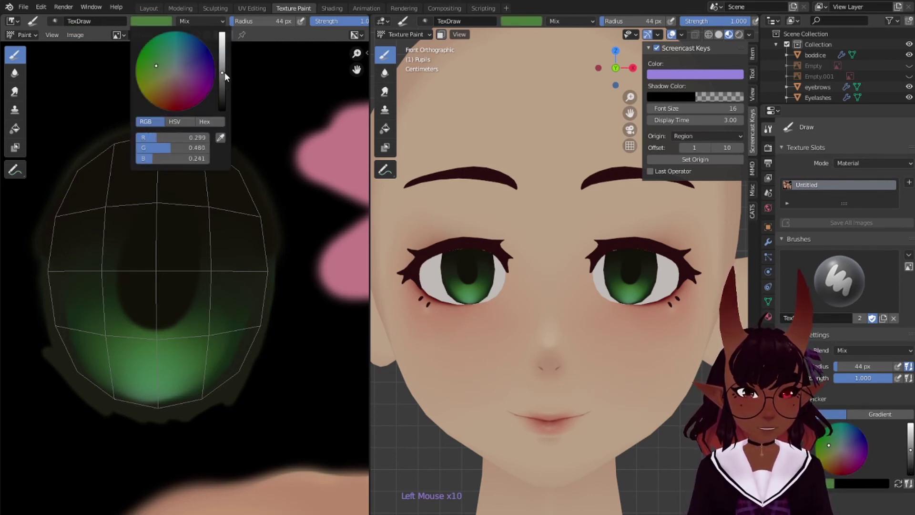
Reduce the brush to 13 px and paint light green highlights: two dots on the pupil and a diagonal oval at the iris's lower-left edge.
key(bracketleft)
key(bracketleft)
key(bracketleft)
key(bracketleft)
key(bracketleft)
key(bracketleft)
key(bracketleft)
key(bracketleft)
key(bracketleft)
key(bracketleft)
key(bracketleft)
key(bracketleft)
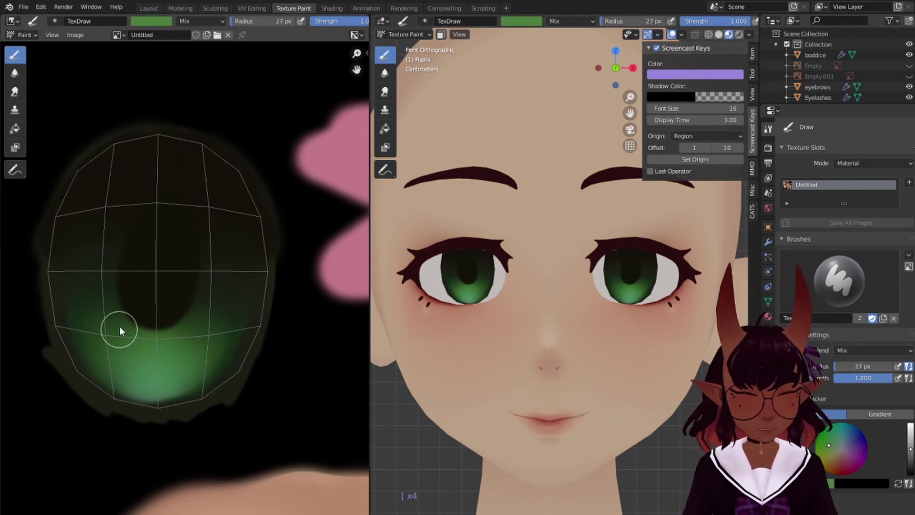
key(bracketright)
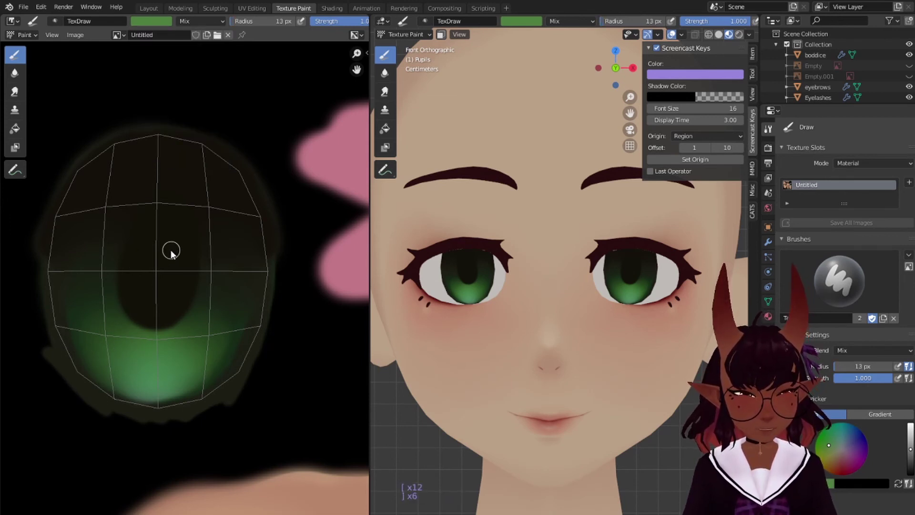
click(177, 247)
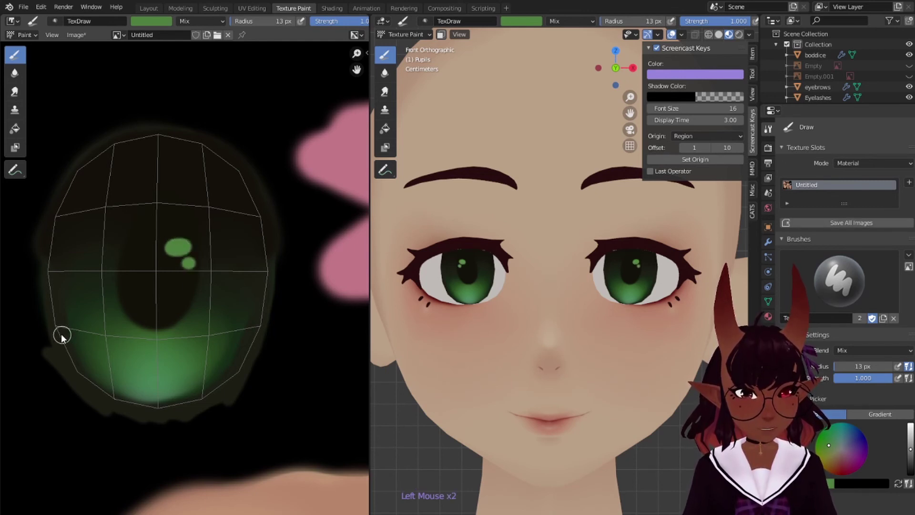
mouse_move(64, 337)
mouse_down()
mouse_move(85, 338)
mouse_move(89, 382)
mouse_up()
key(ctrl+z)
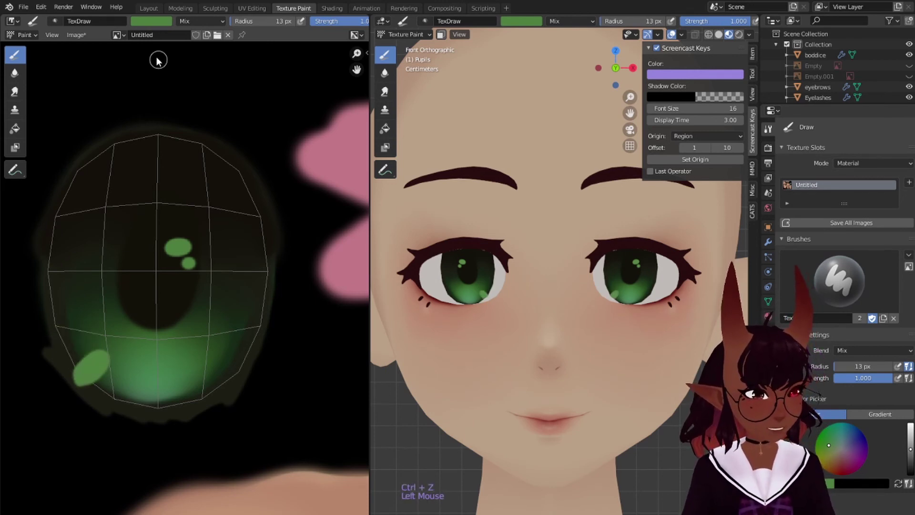
Sample the off-white of the eye-white patch in the texture as the new brush colour.
click(166, 21)
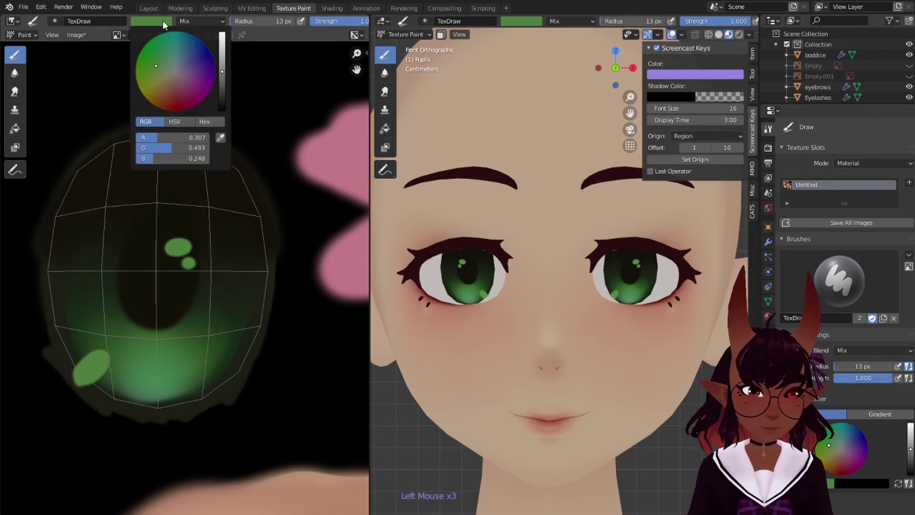
scroll(167, 194, down, 5)
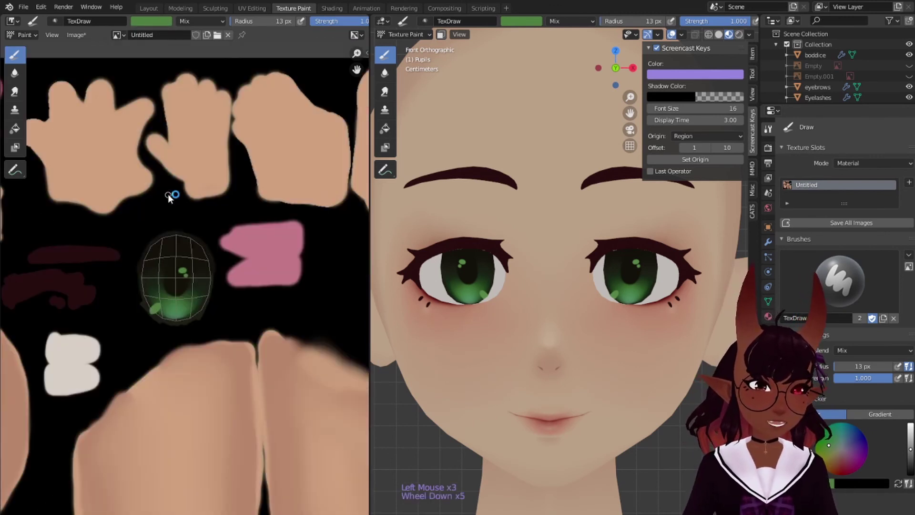
scroll(157, 221, down, 5)
scroll(127, 223, up, 1)
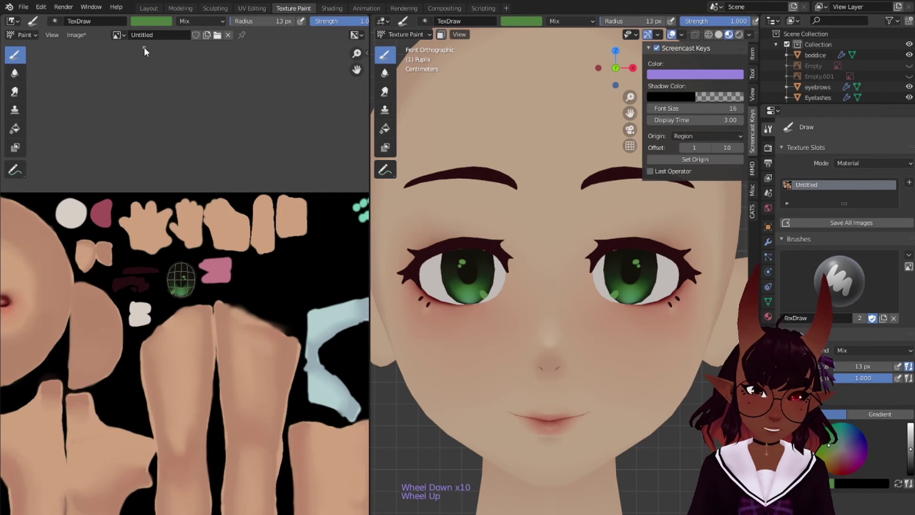
click(153, 21)
click(220, 139)
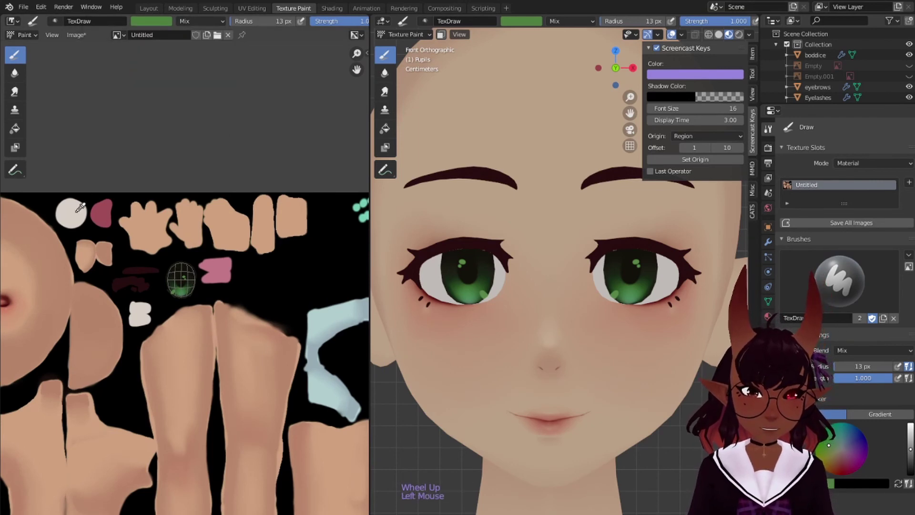
click(141, 314)
scroll(176, 284, up, 8)
scroll(176, 283, up, 1)
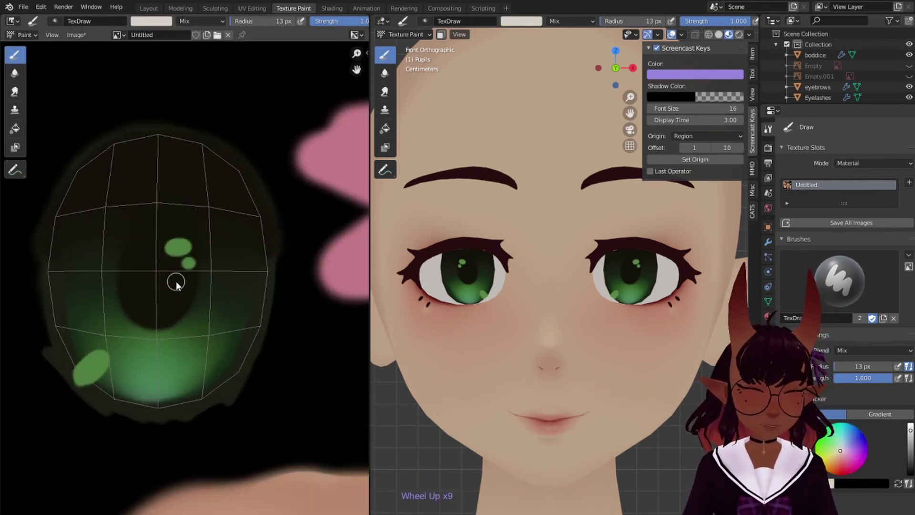
Paint off-white over the green highlights on the pupil and at the iris's lower-left edge, and check them on the model.
key(b)
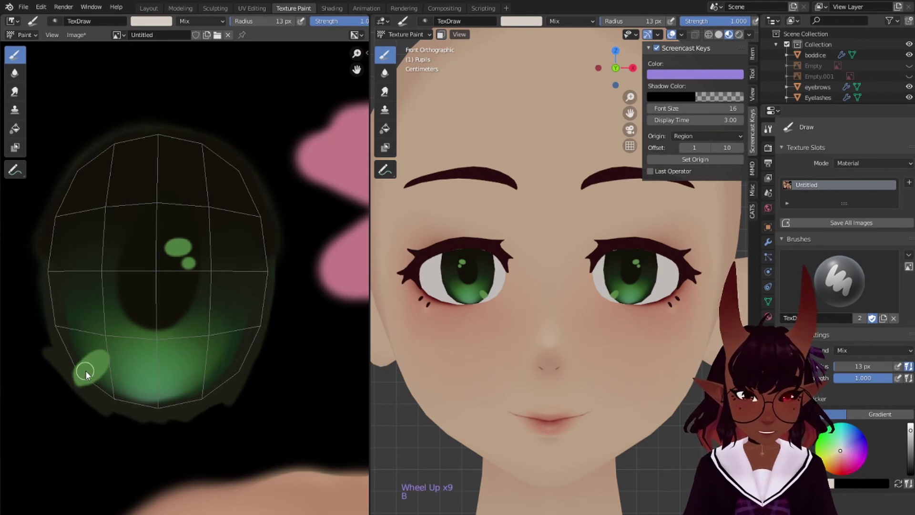
mouse_move(86, 373)
mouse_down()
mouse_move(98, 365)
mouse_move(75, 386)
mouse_move(101, 367)
mouse_up()
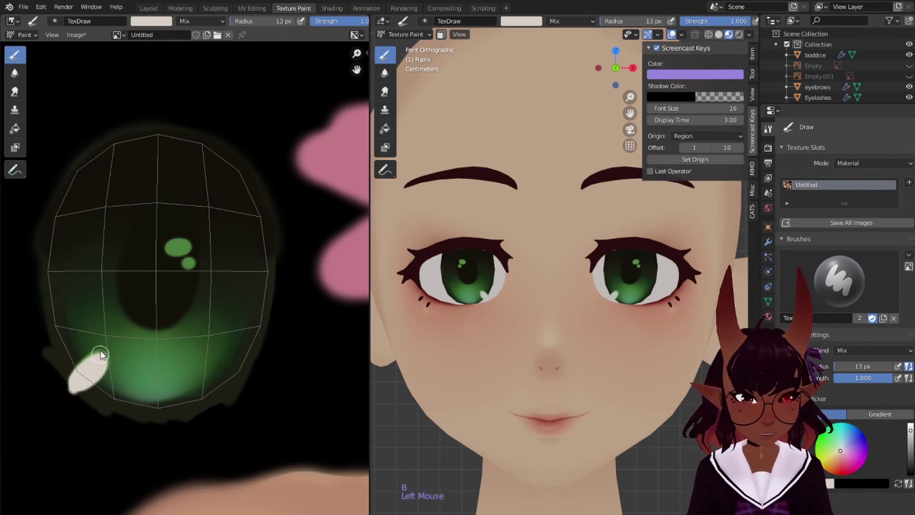
drag(177, 250, 188, 250)
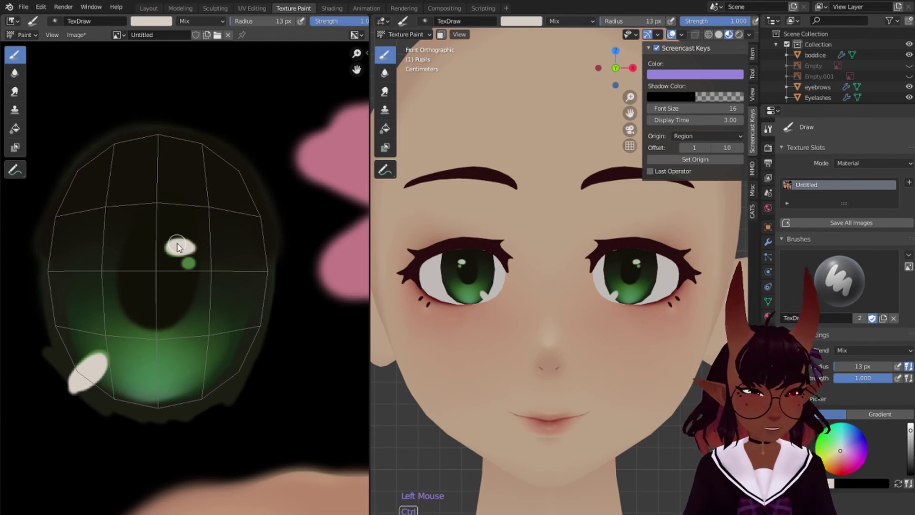
key(ctrl+z)
click(177, 251)
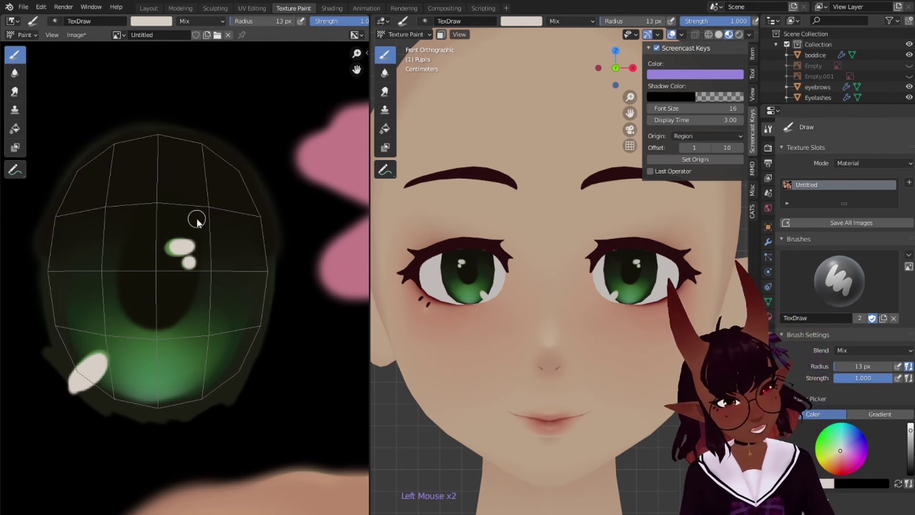
scroll(484, 271, down, 1)
scroll(479, 265, down, 7)
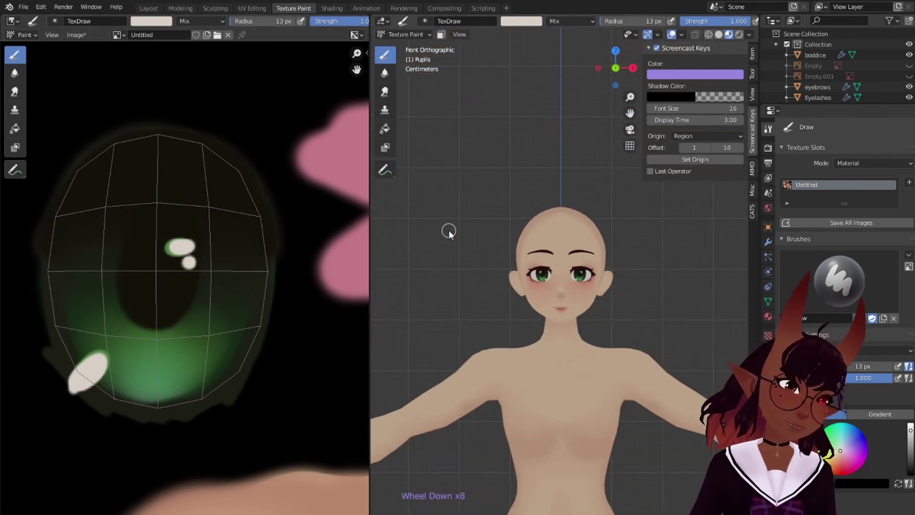
scroll(451, 227, up, 6)
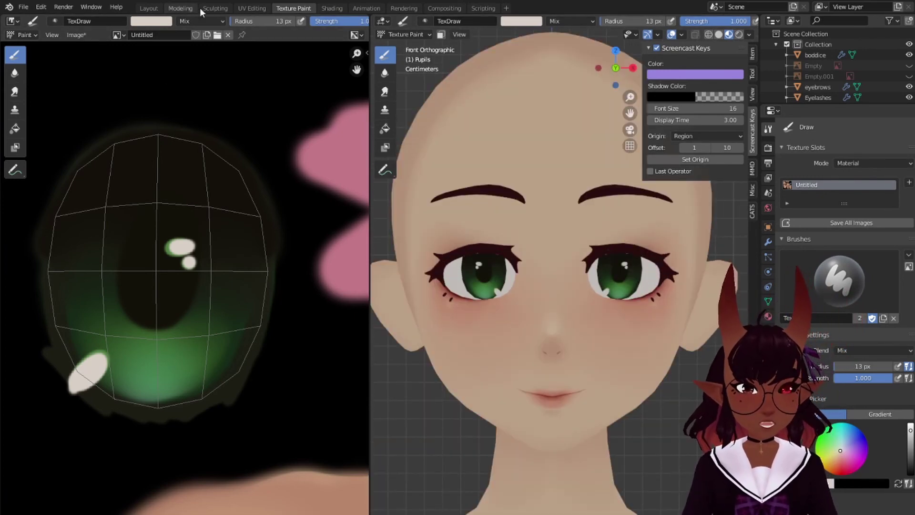
In UV editing, shift the pupil's UV island down by about 0.0023, rotate it slightly and save the texture image.
click(247, 10)
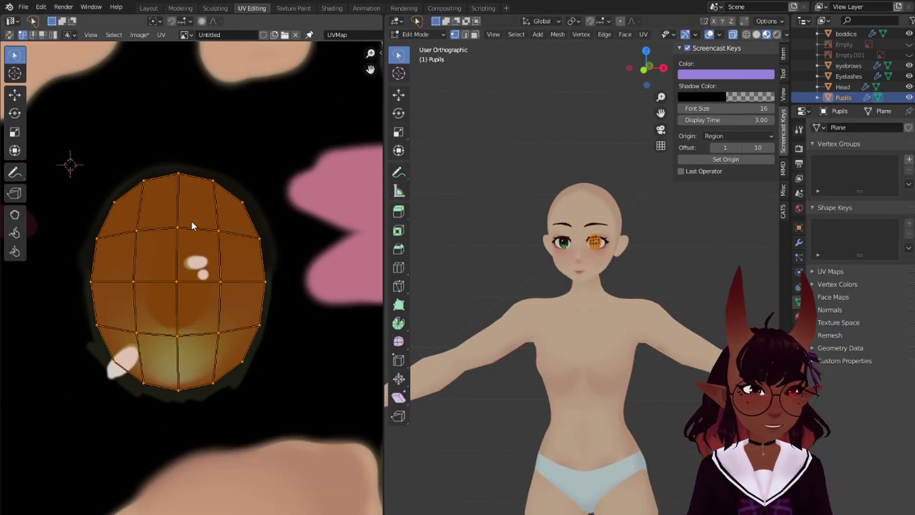
middle_drag(565, 236, 579, 241)
scroll(579, 240, up, 9)
scroll(225, 300, up, 1)
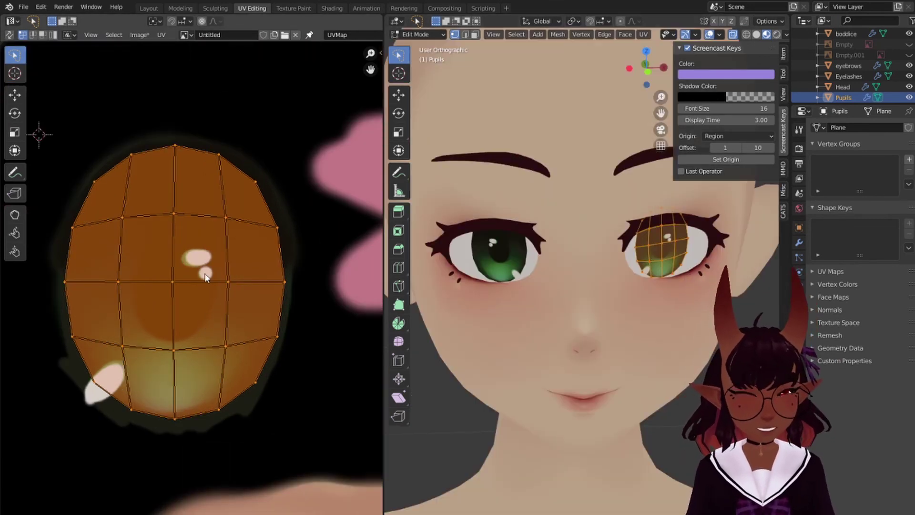
key(g)
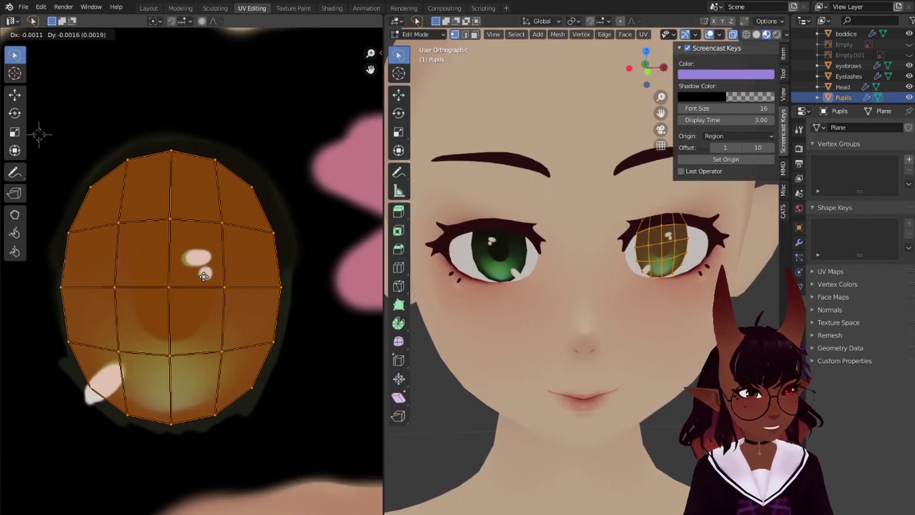
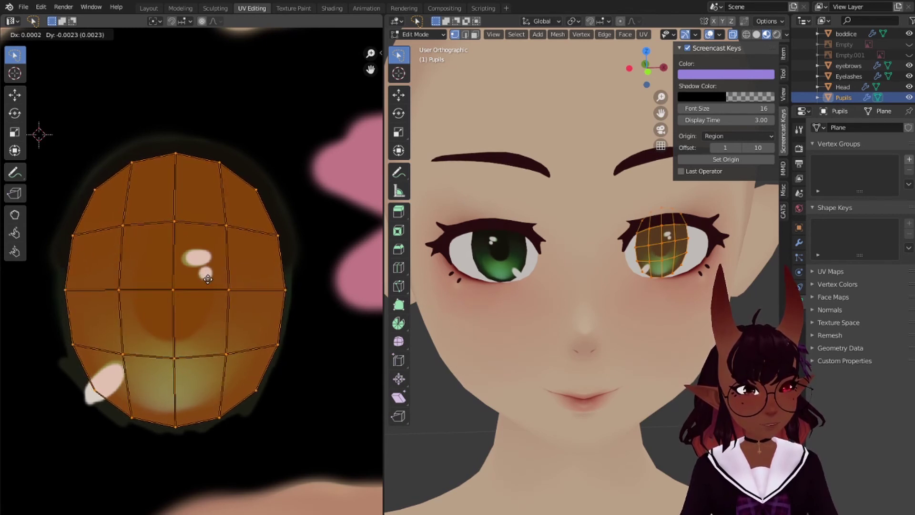
click(208, 279)
key(r)
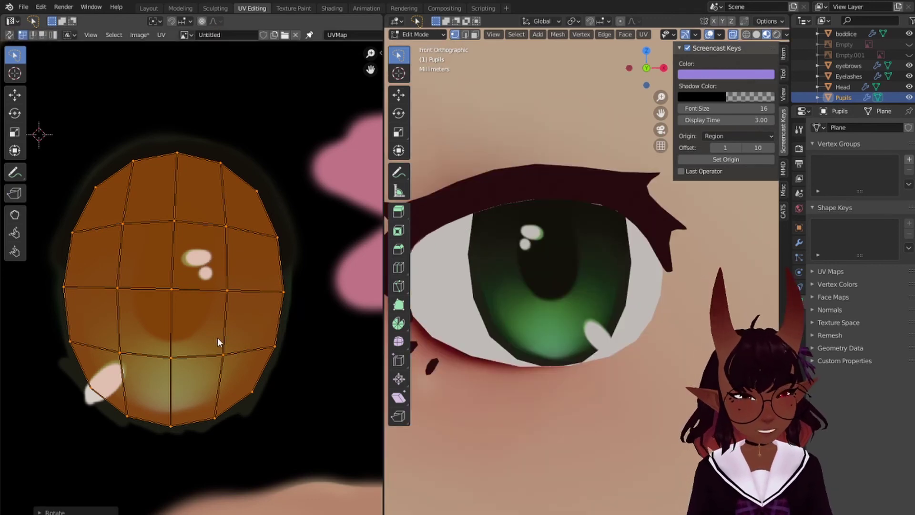
click(139, 35)
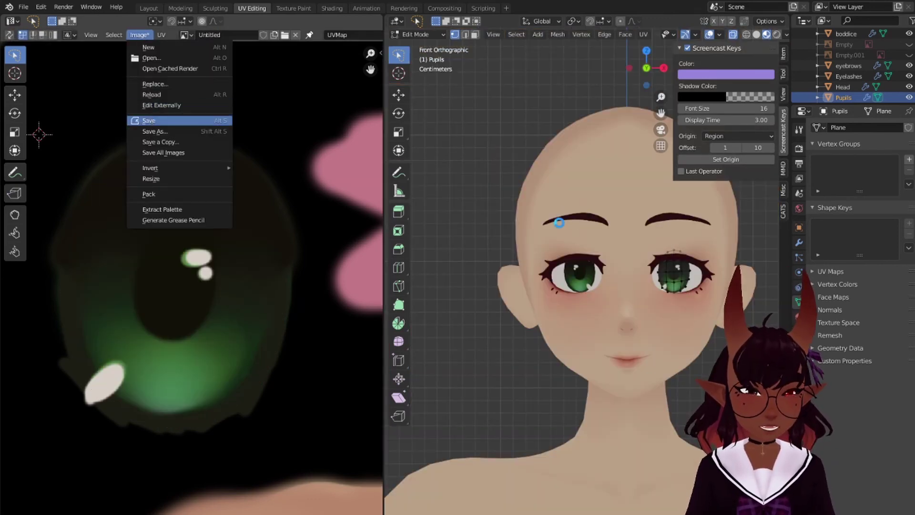
click(148, 121)
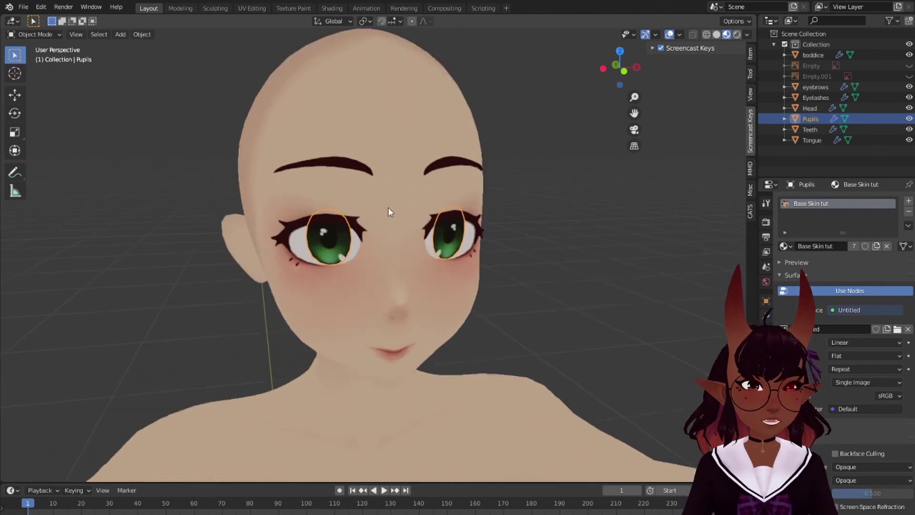
Select the Eyelashes object in the layout workspace and return to texture painting with its dark strokes framed in the image.
scroll(388, 207, up, 2)
click(820, 97)
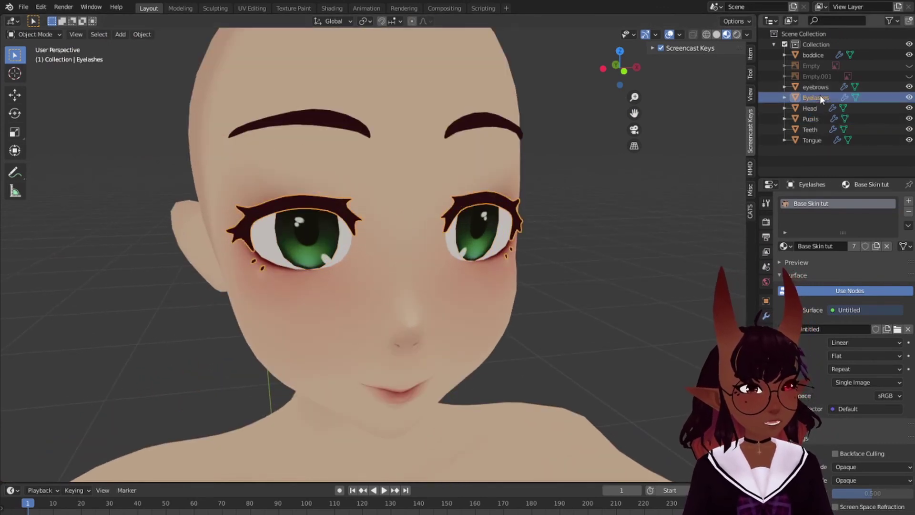
click(284, 9)
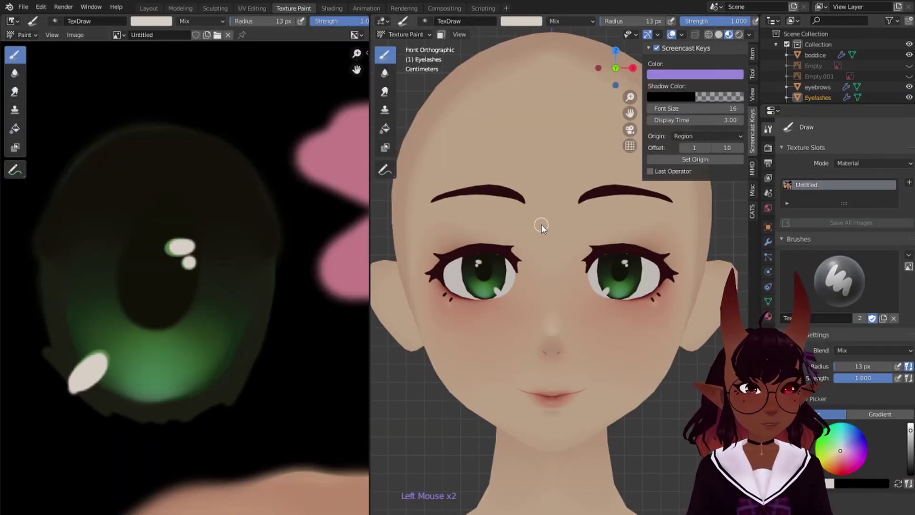
scroll(188, 260, down, 10)
scroll(119, 270, up, 3)
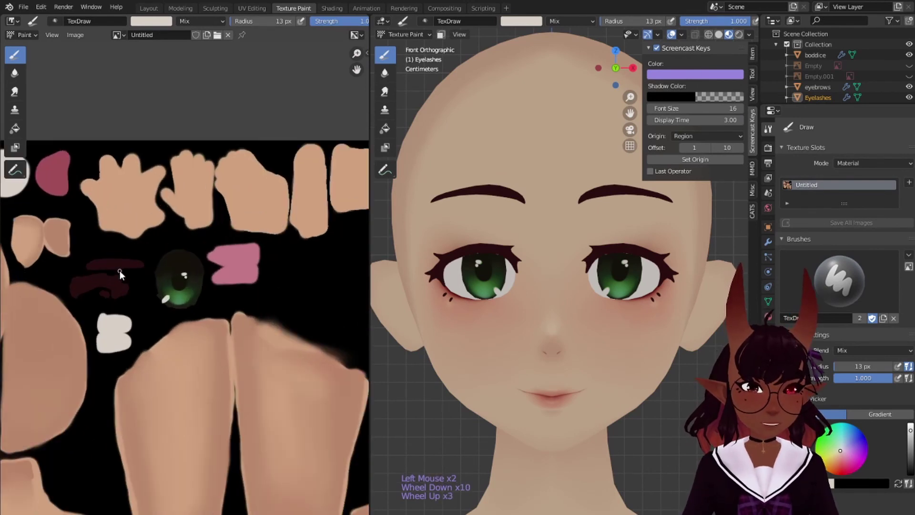
scroll(125, 271, up, 5)
mouse_move(86, 262)
middle_down()
mouse_move(127, 253)
mouse_move(242, 262)
middle_up()
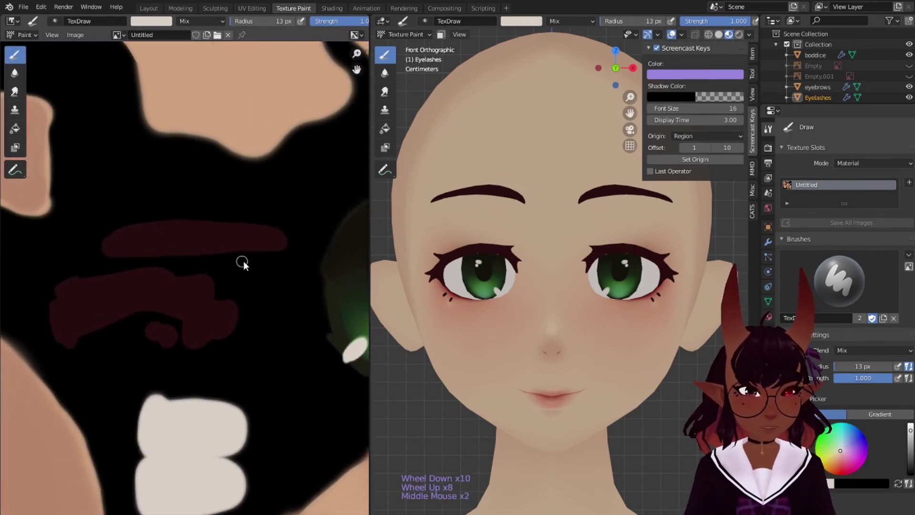
Select all of the eyelashes' UVs in UV editing and return to texture painting with their layout framed over the image.
scroll(232, 262, down, 2)
click(141, 21)
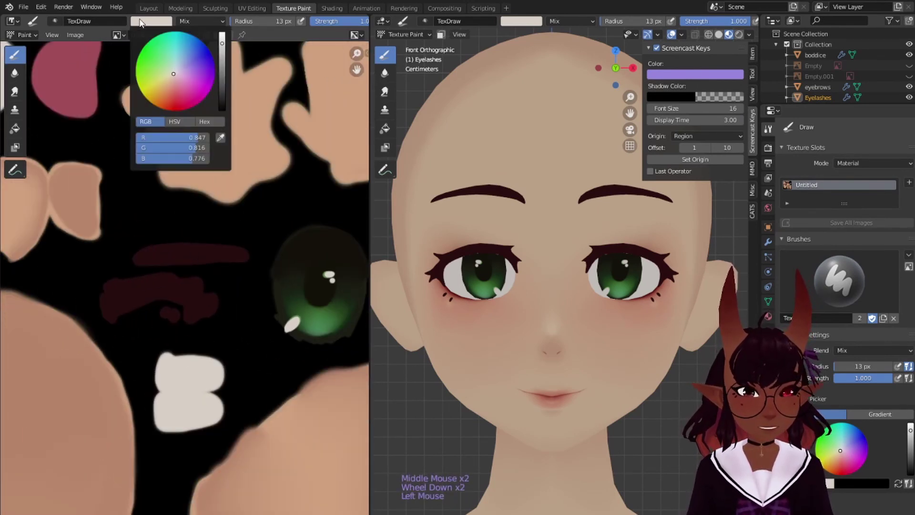
click(219, 138)
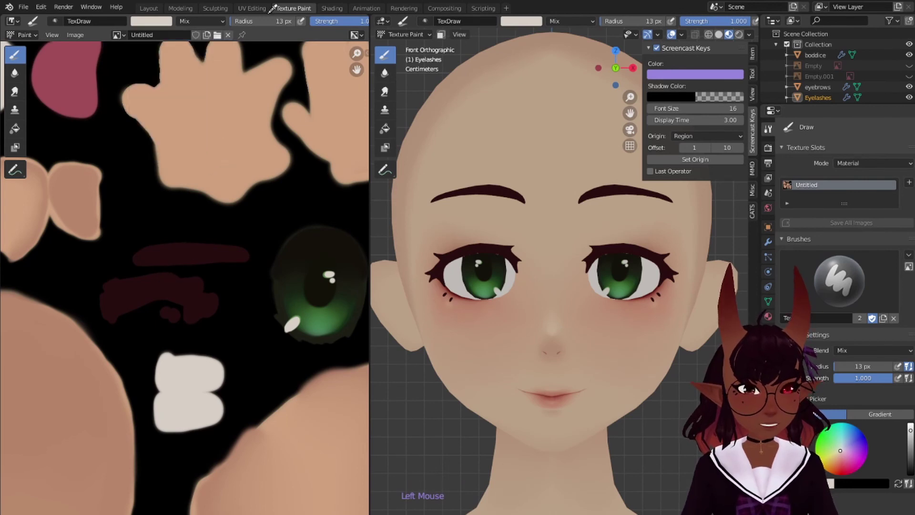
click(252, 8)
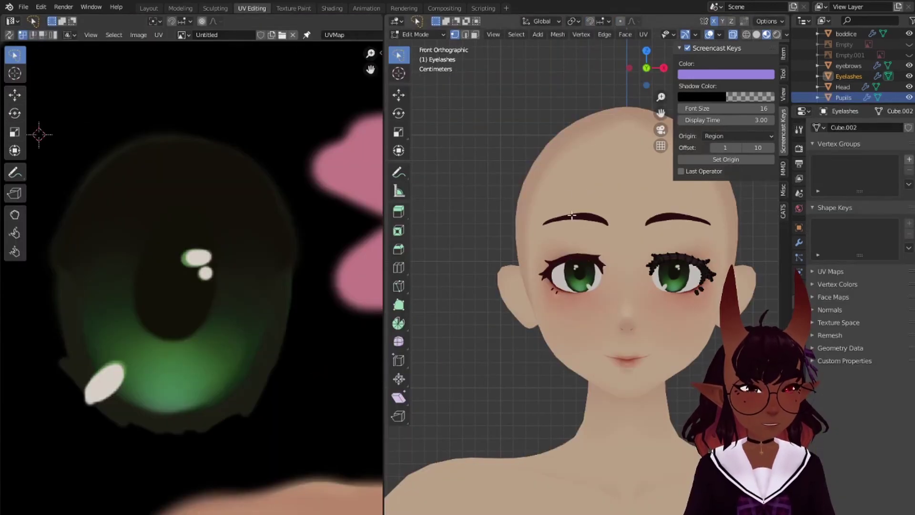
key(a)
click(293, 8)
scroll(163, 259, up, 4)
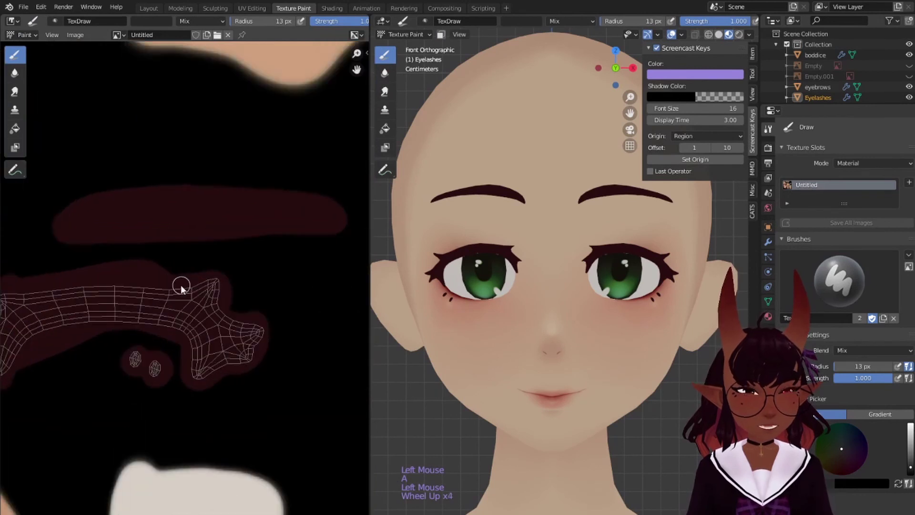
Darken the brush colour to a dark brown of RGB 0.120, 0.089, 0.067 and frame the eyelash patch.
click(165, 20)
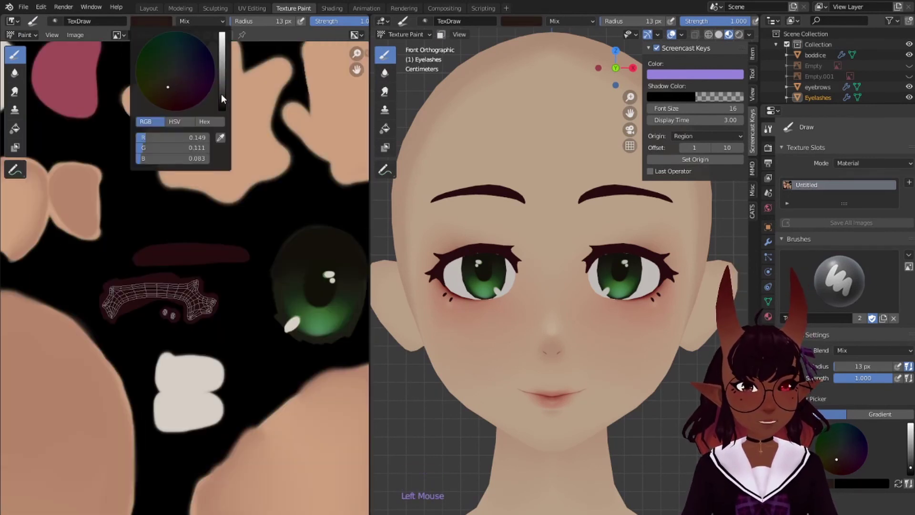
drag(221, 100, 222, 101)
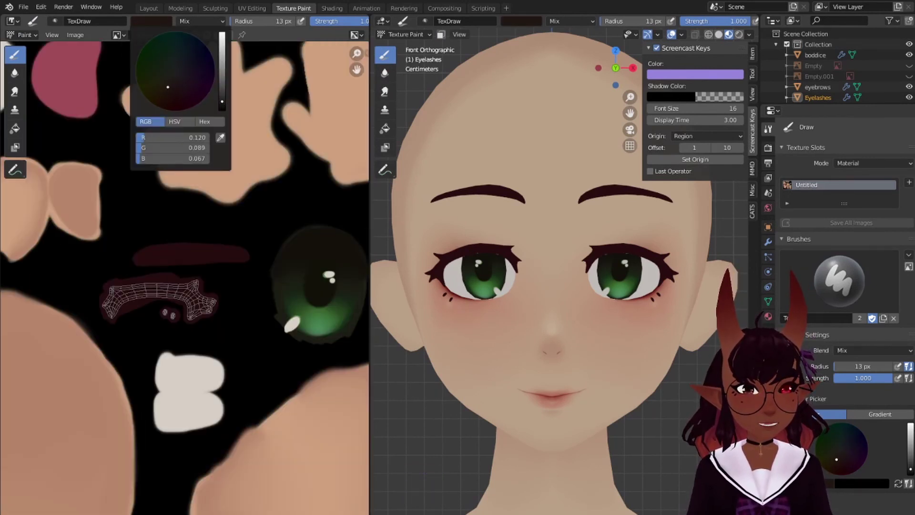
scroll(184, 282, up, 2)
middle_drag(181, 288, 185, 277)
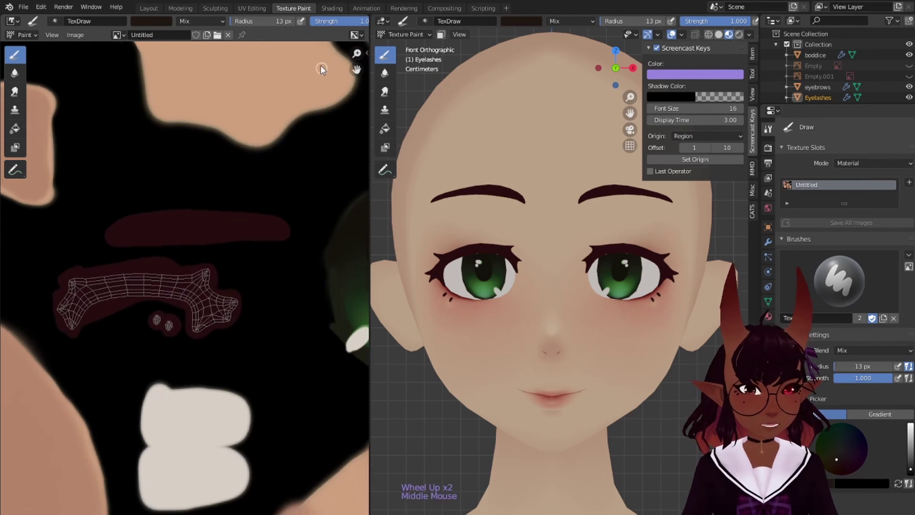
Enable pressure sensitivity for brush strength and paint dark brown over the eyelash's outer end with a 55 px brush.
click(899, 379)
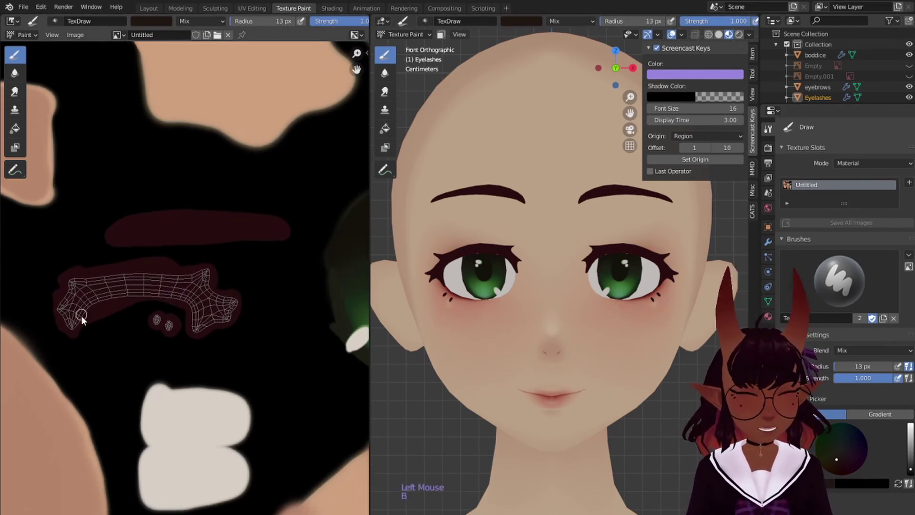
key(b)
key(bracketright)
key(bracketright)
key(bracketright)
key(bracketright)
key(bracketright)
key(bracketright)
key(bracketright)
key(bracketright)
key(bracketright)
key(bracketright)
key(bracketright)
key(bracketright)
key(bracketright)
key(bracketright)
key(bracketright)
key(bracketright)
key(bracketright)
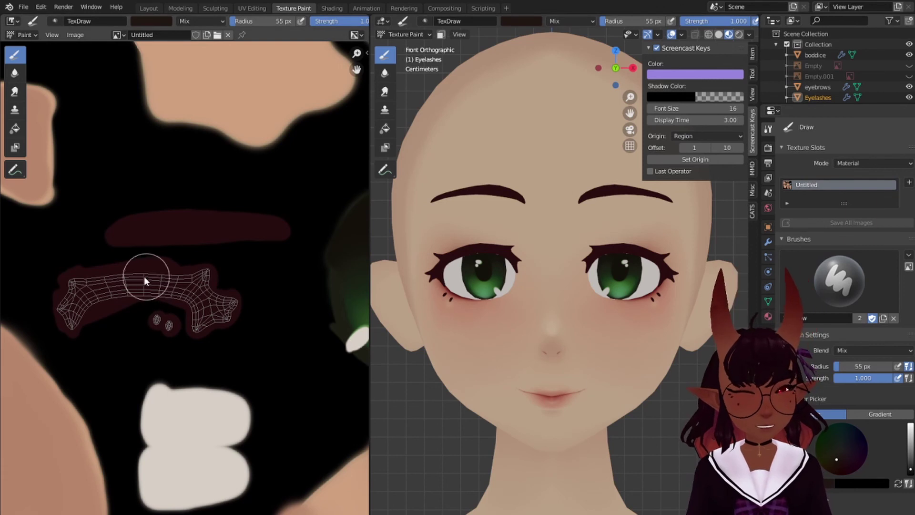
mouse_move(144, 278)
mouse_down()
mouse_move(159, 282)
mouse_move(139, 294)
mouse_move(178, 289)
mouse_up()
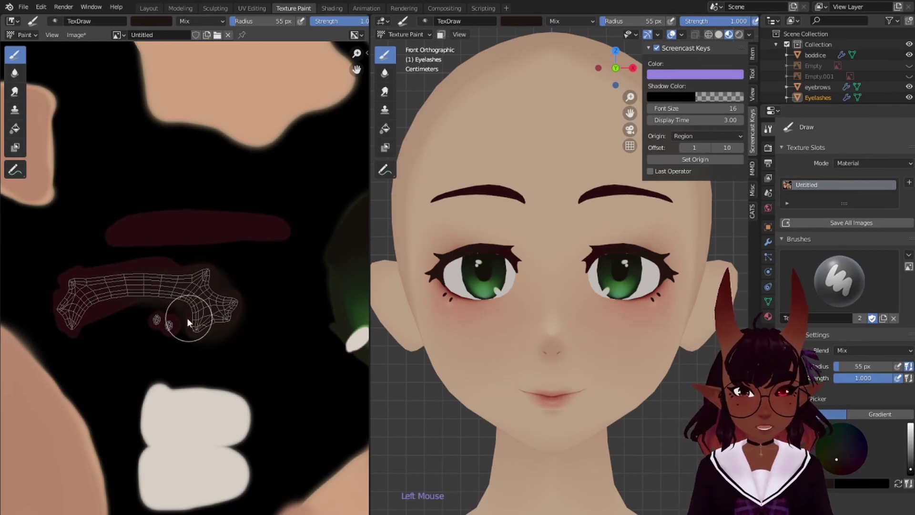
Reduce the brush radius to 16 px and paint dark brown over the two small lower lashes.
key(bracketleft)
key(bracketleft)
key(bracketleft)
key(bracketleft)
key(bracketleft)
key(bracketleft)
key(bracketleft)
click(156, 321)
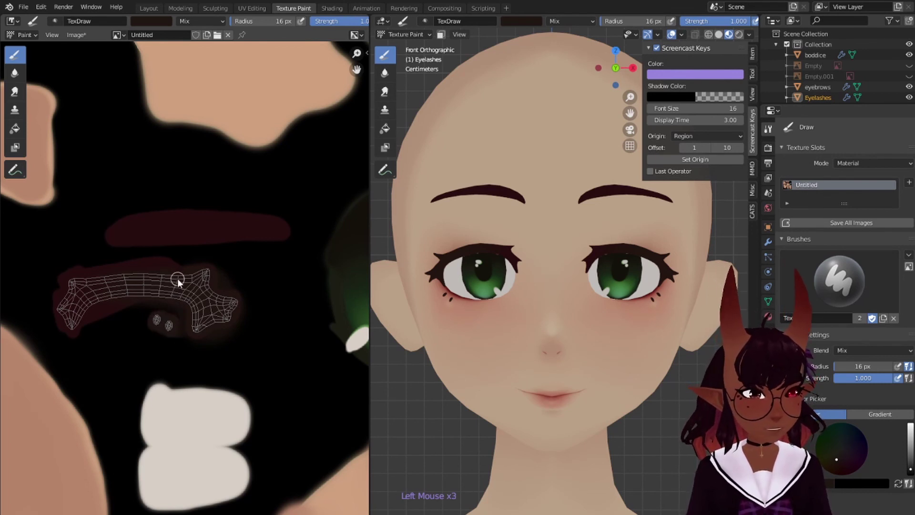
Change the brush colour to a dark red of RGB 0.473, 0.081, 0.063.
click(158, 23)
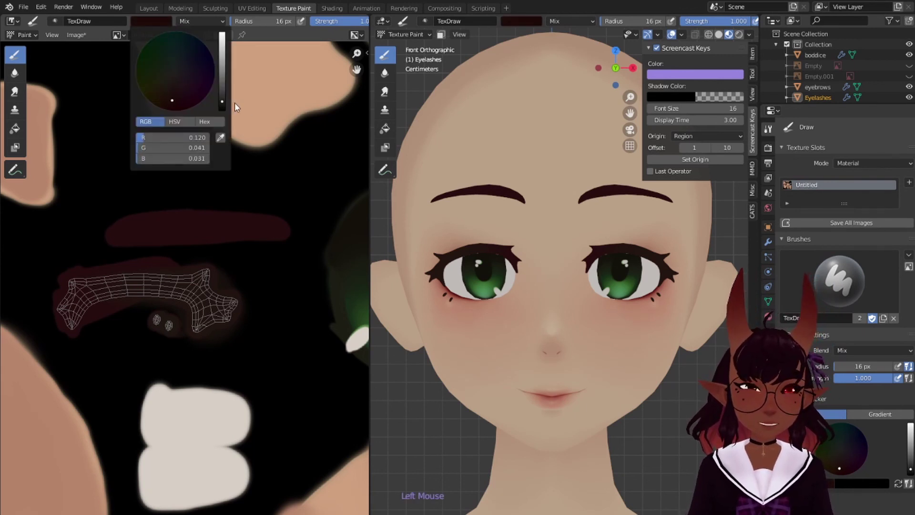
drag(222, 102, 222, 73)
drag(172, 99, 174, 105)
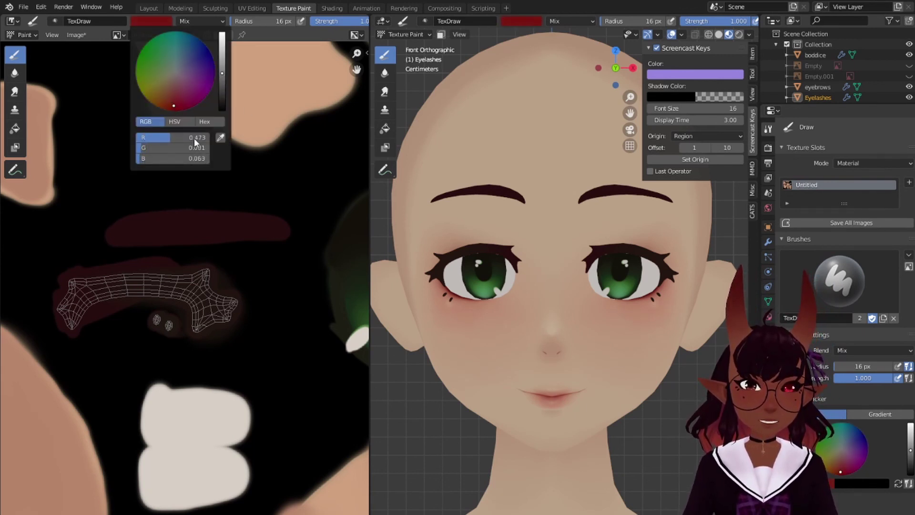
Enlarge the brush to 81 px and tint the eyelash's inner corner dark red, undoing and repainting the first stroke.
key(bracketright)
key(bracketleft)
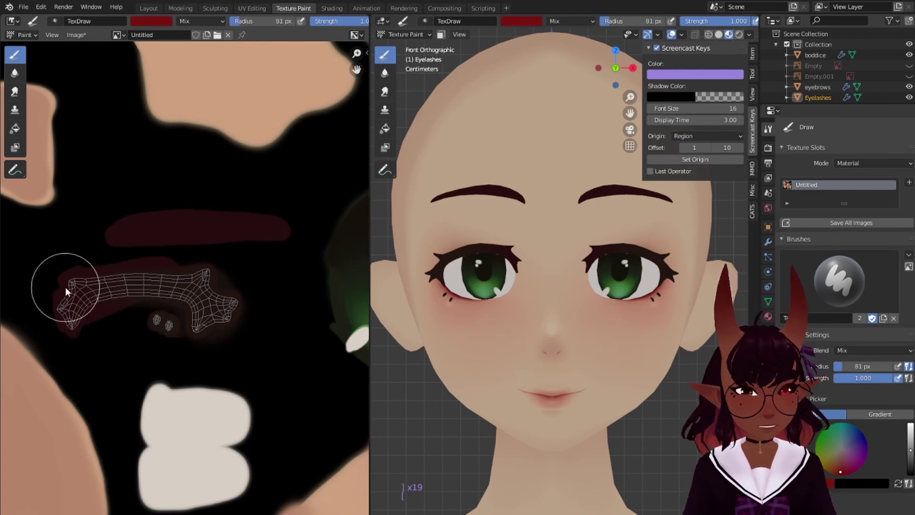
drag(65, 287, 90, 250)
key(ctrl+z)
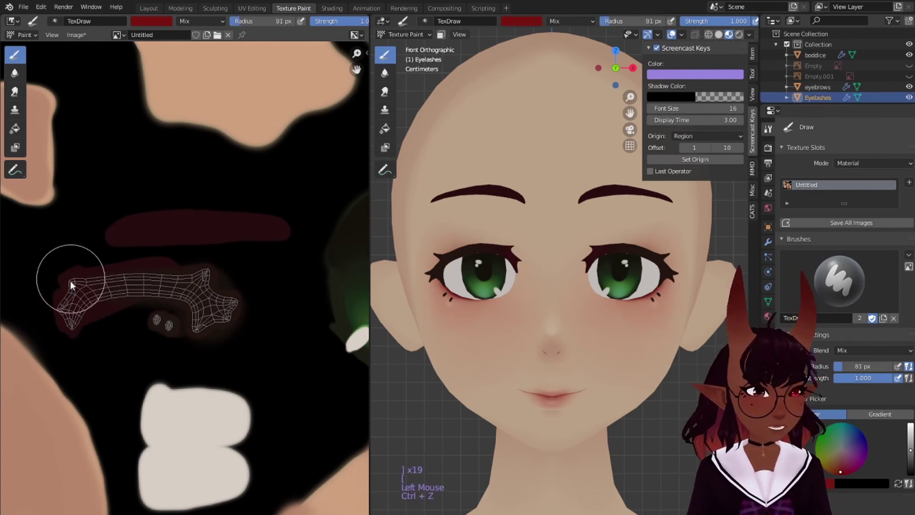
click(67, 283)
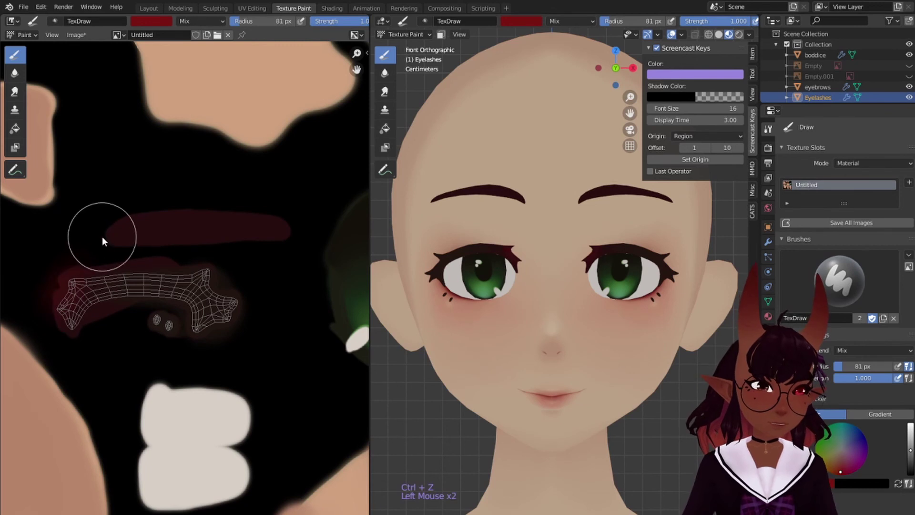
click(67, 271)
click(58, 297)
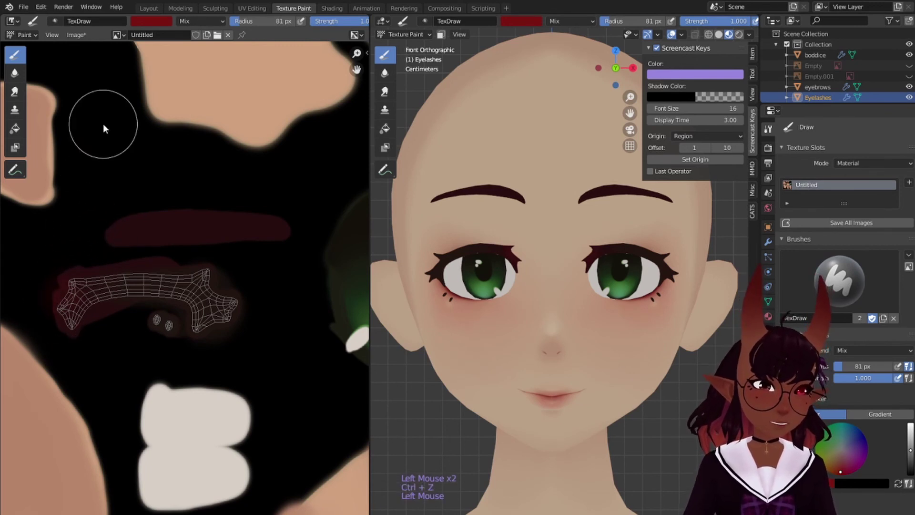
Change the brush colour to a dark green.
click(138, 21)
click(223, 136)
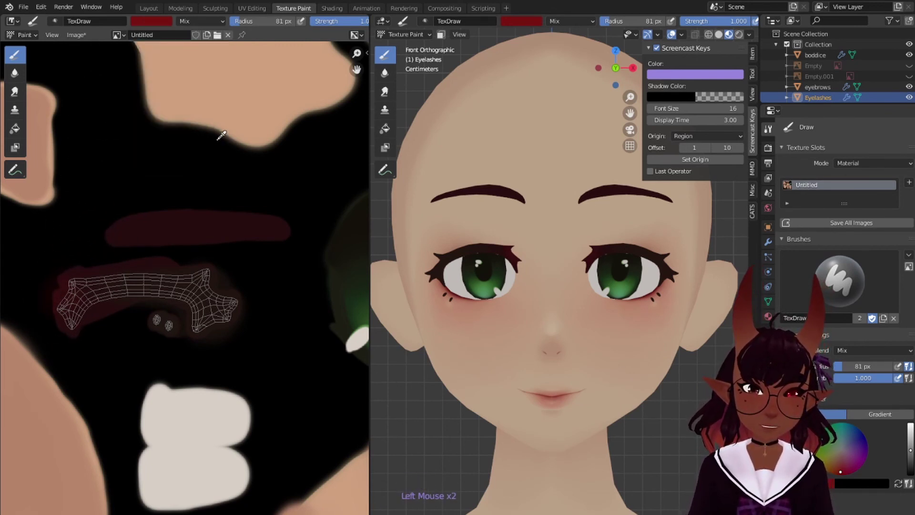
click(155, 22)
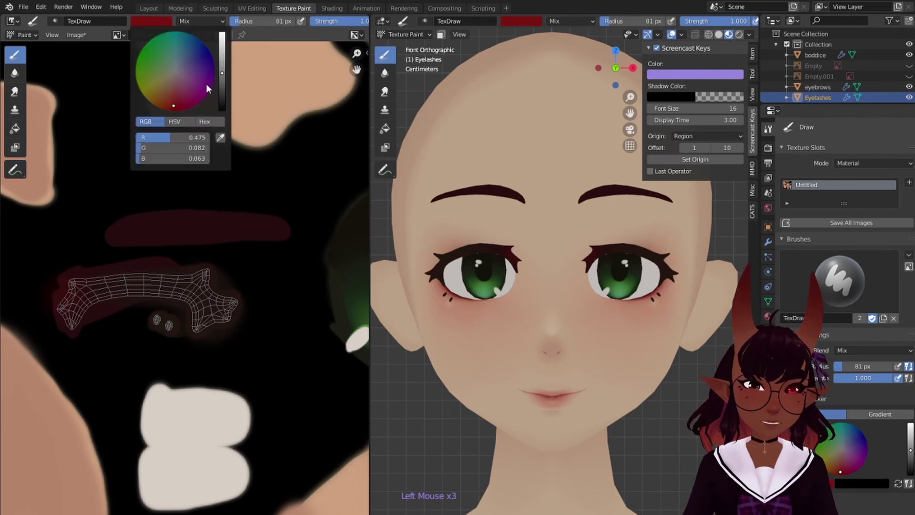
mouse_move(206, 84)
mouse_down()
mouse_move(173, 98)
mouse_move(153, 64)
mouse_up()
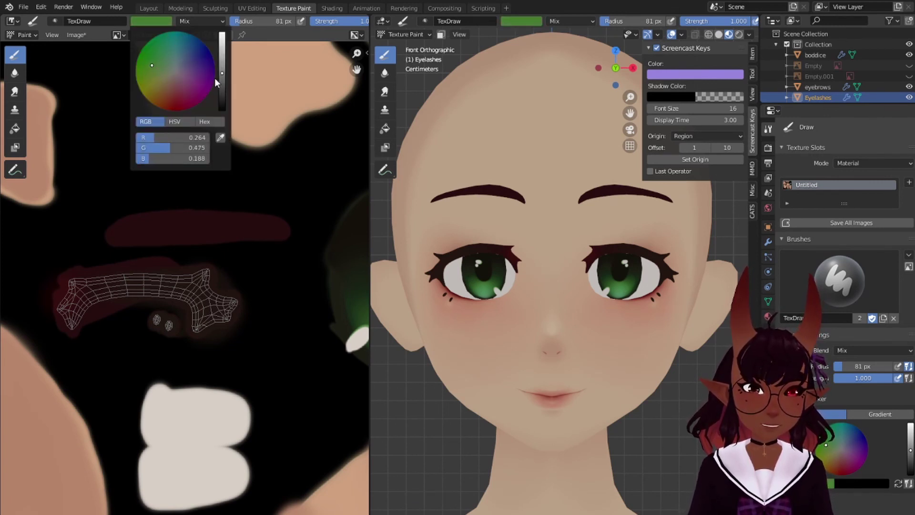
mouse_move(222, 75)
mouse_down()
mouse_move(222, 93)
mouse_move(223, 85)
mouse_up()
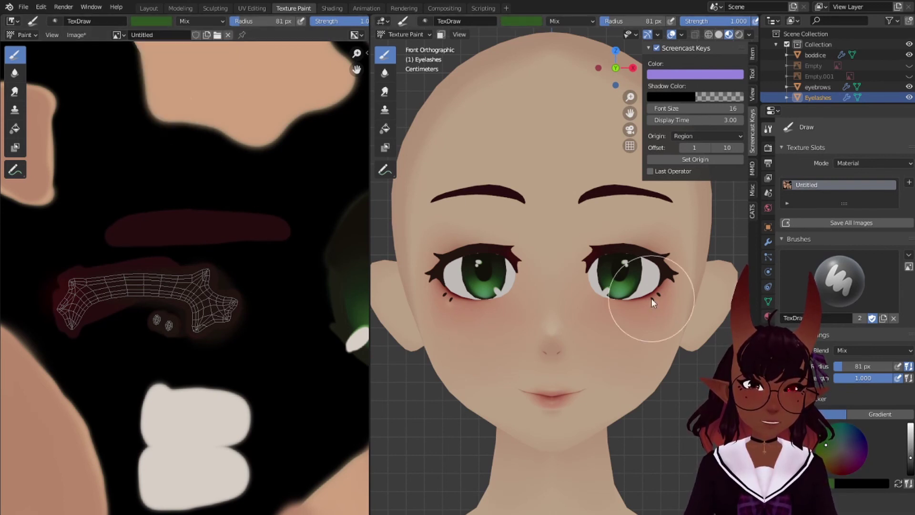
Enable pressure sensitivity for the brush radius at 7 px and undo the trial strokes on the eyelash.
click(883, 371)
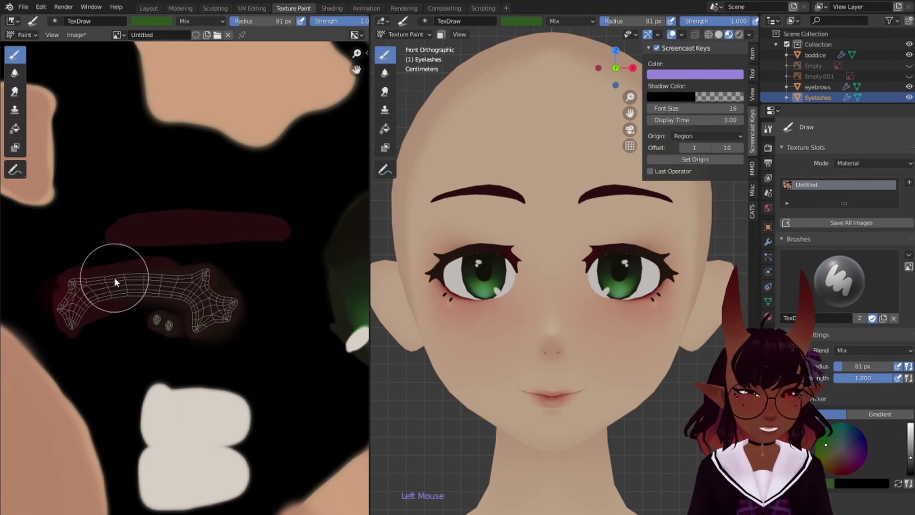
key(bracketleft)
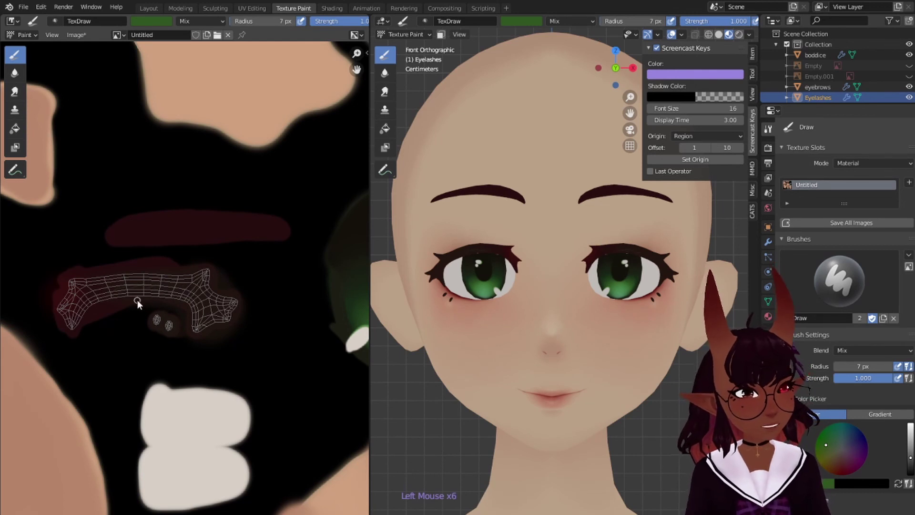
key(ctrl+z)
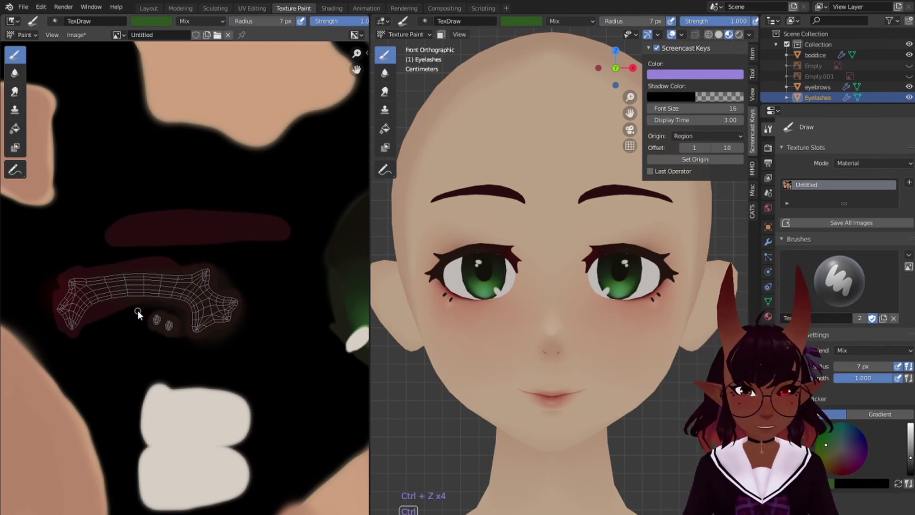
Try thin green highlight strokes across the middle of the eyelash's UV layout.
scroll(113, 304, up, 3)
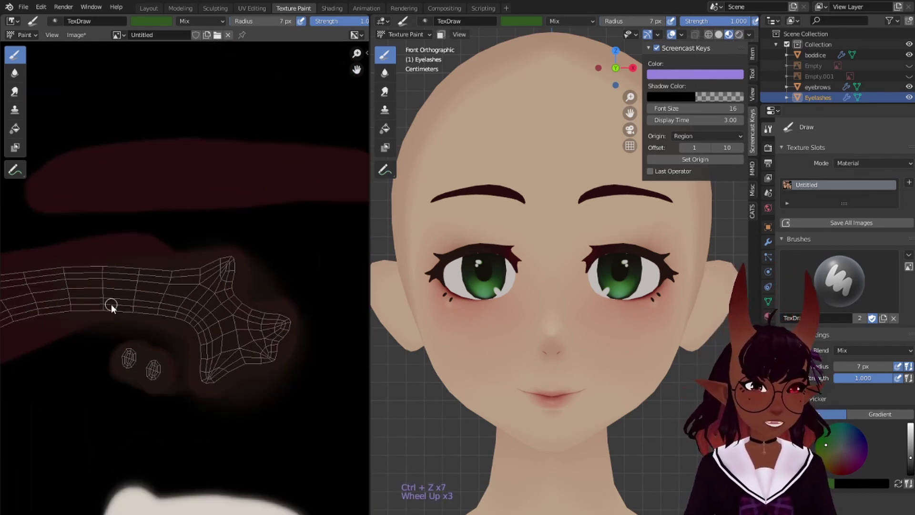
middle_drag(113, 304, 230, 308)
scroll(590, 318, up, 2)
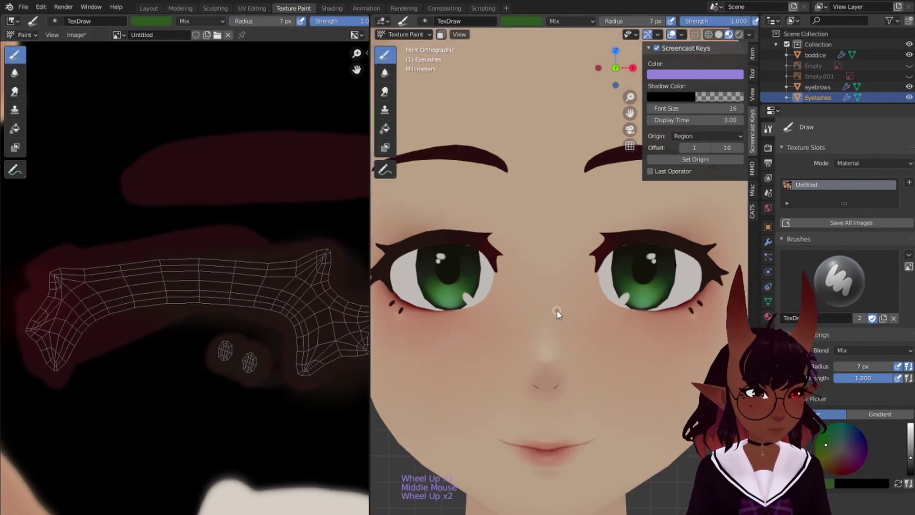
drag(144, 288, 181, 275)
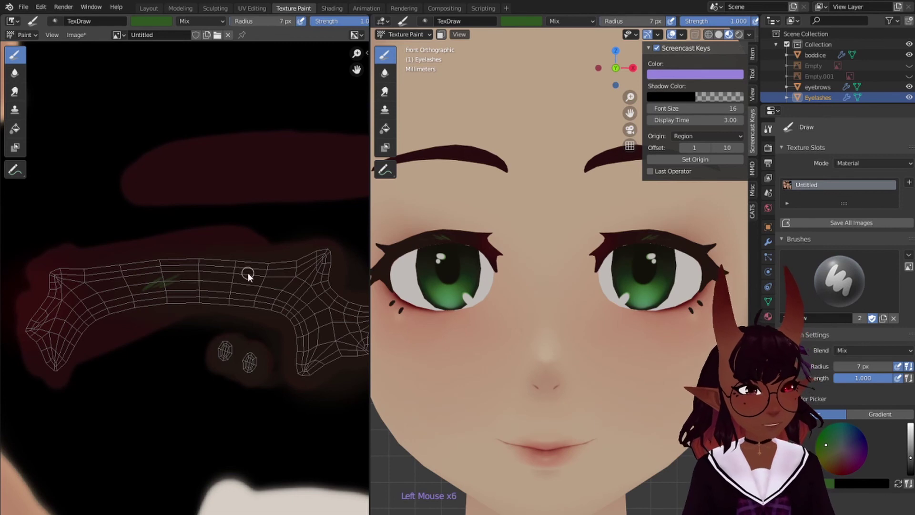
drag(204, 288, 235, 283)
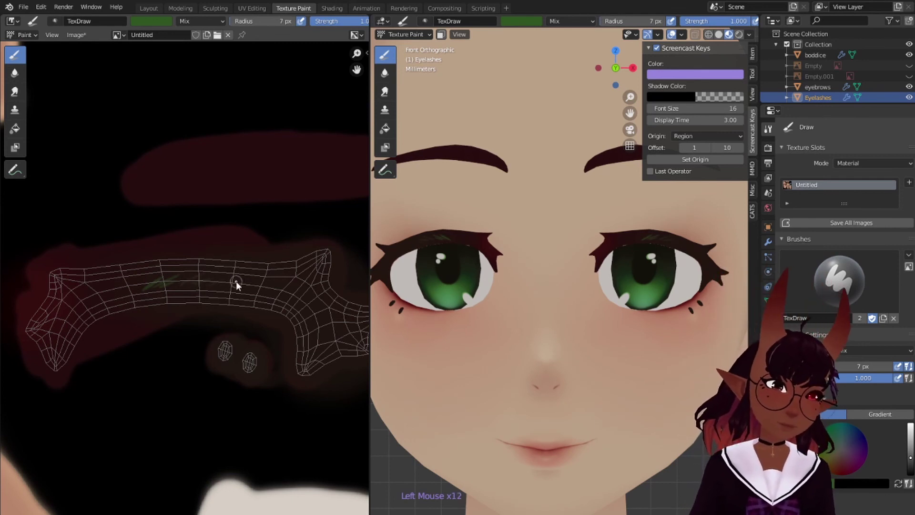
Undo the green highlight strokes on the eyelash.
key(ctrl+z)
key(ctrl+z)
key(ctrl+z)
key(ctrl+z)
key(ctrl+z)
key(ctrl+z)
key(ctrl+z)
key(ctrl+z)
key(ctrl+z)
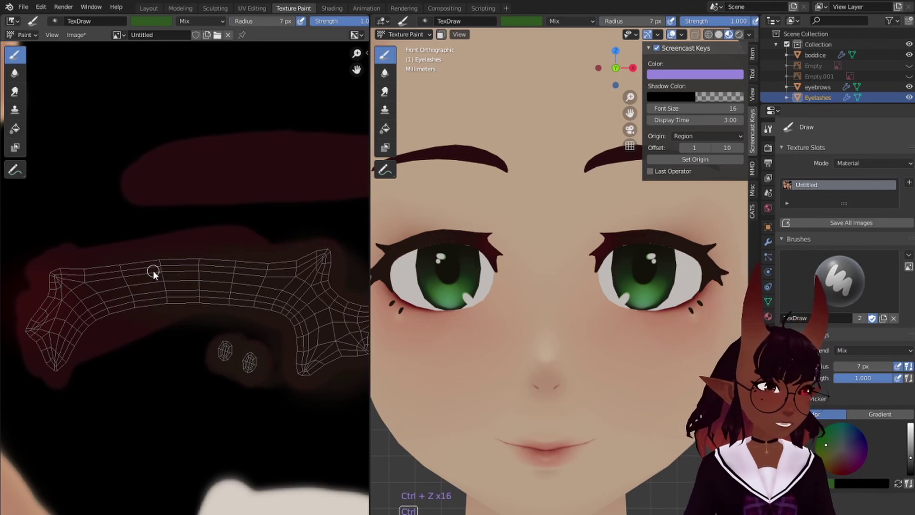
Check the face and the whole texture, and save the texture image.
scroll(171, 290, down, 4)
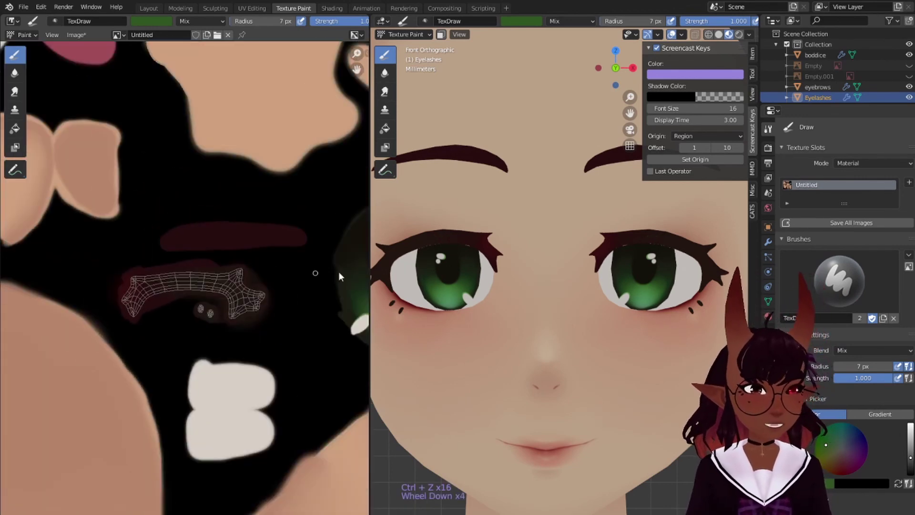
scroll(467, 274, down, 3)
scroll(467, 274, up, 1)
shift+middle_drag(467, 269, 466, 289)
scroll(161, 188, down, 4)
click(77, 35)
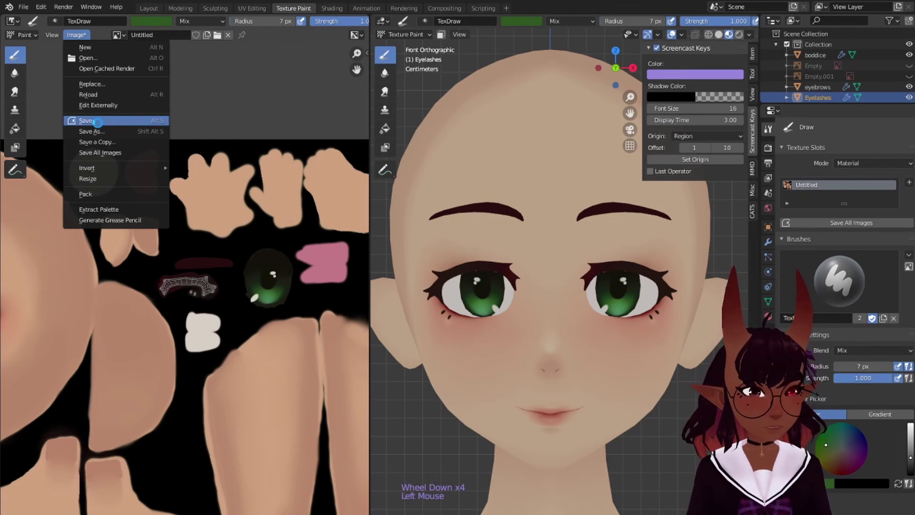
click(97, 121)
Select the eyebrows object in the layout workspace and return to texture painting with its UV layout framed.
click(143, 7)
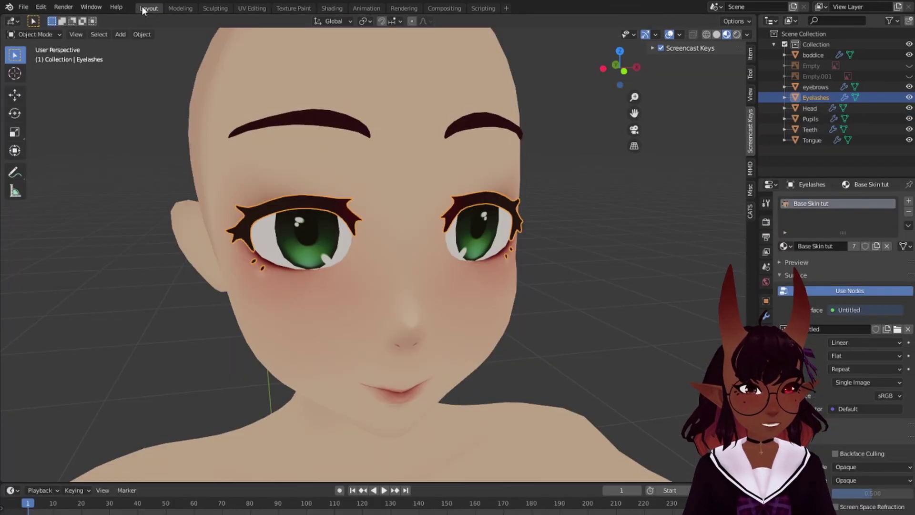
click(810, 87)
click(263, 8)
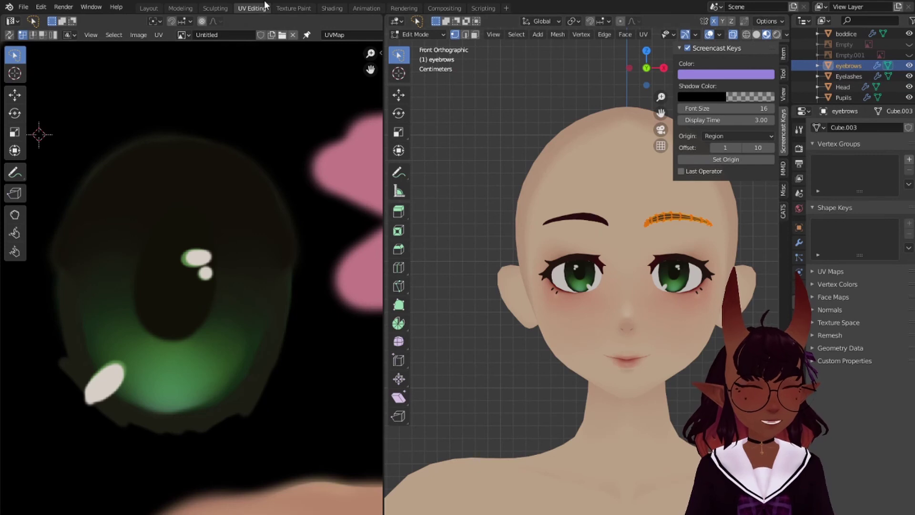
click(293, 8)
scroll(224, 233, up, 7)
middle_drag(240, 233, 186, 215)
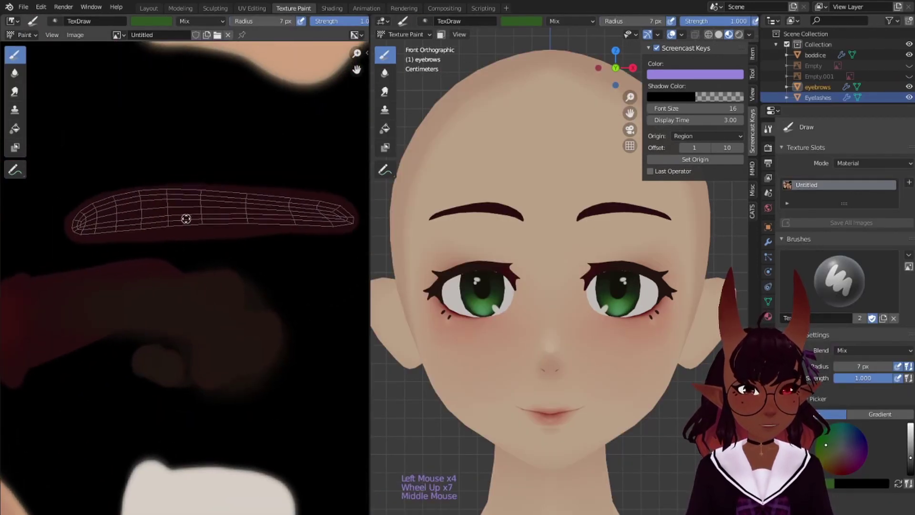
Sample the eyelash's dark brown as the brush colour and darken it to RGB 0.107, 0.068, 0.052.
click(151, 21)
click(220, 137)
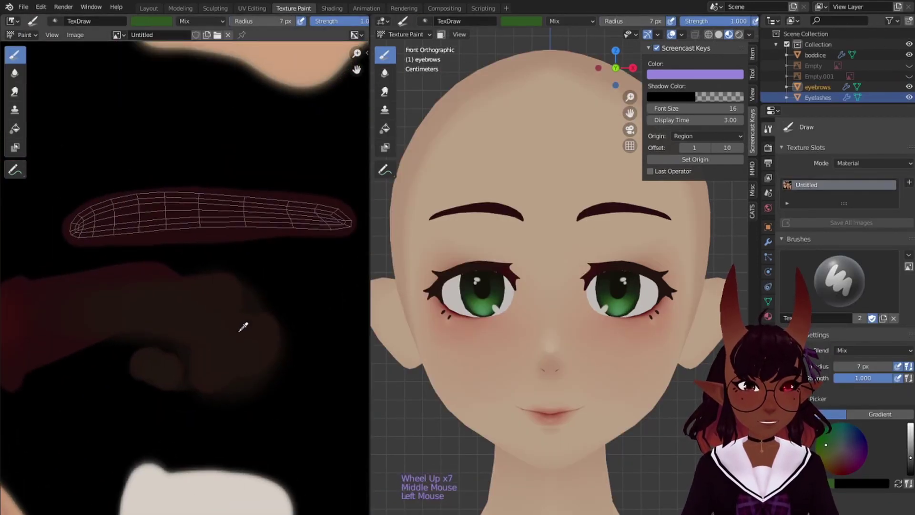
click(237, 343)
click(167, 23)
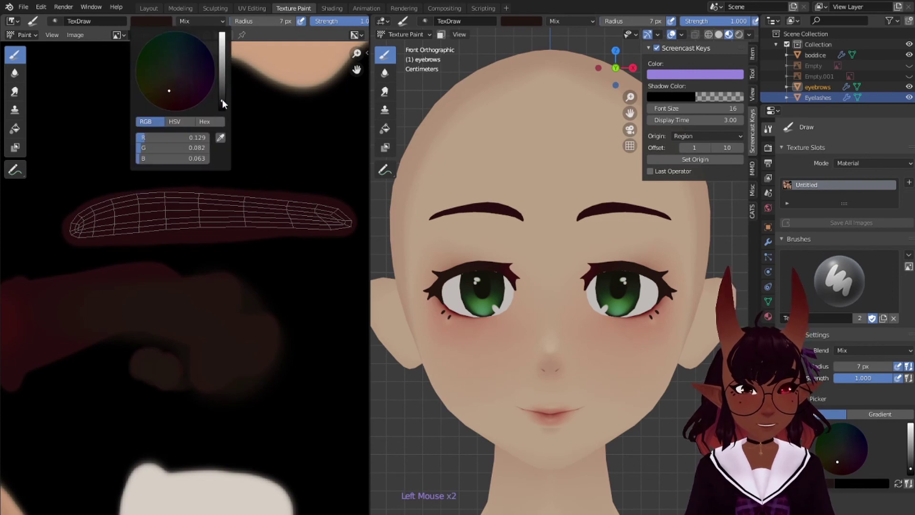
drag(222, 101, 223, 107)
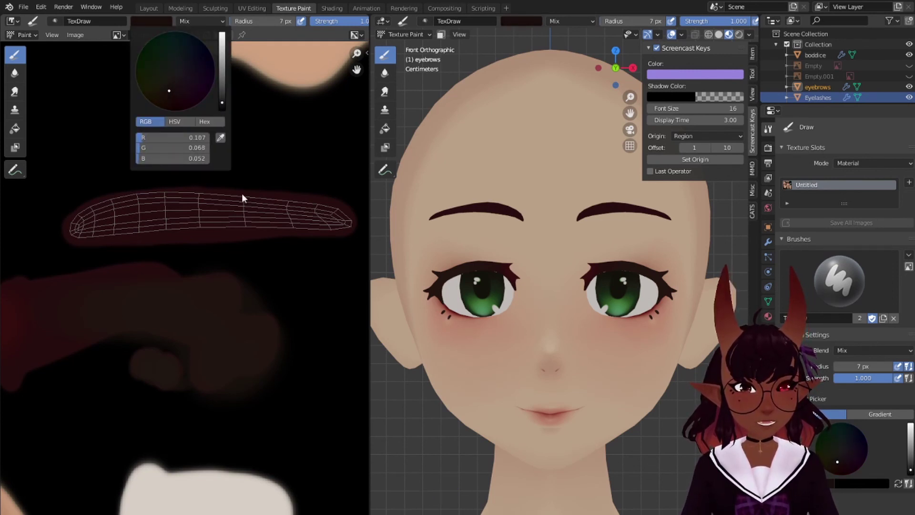
key(b)
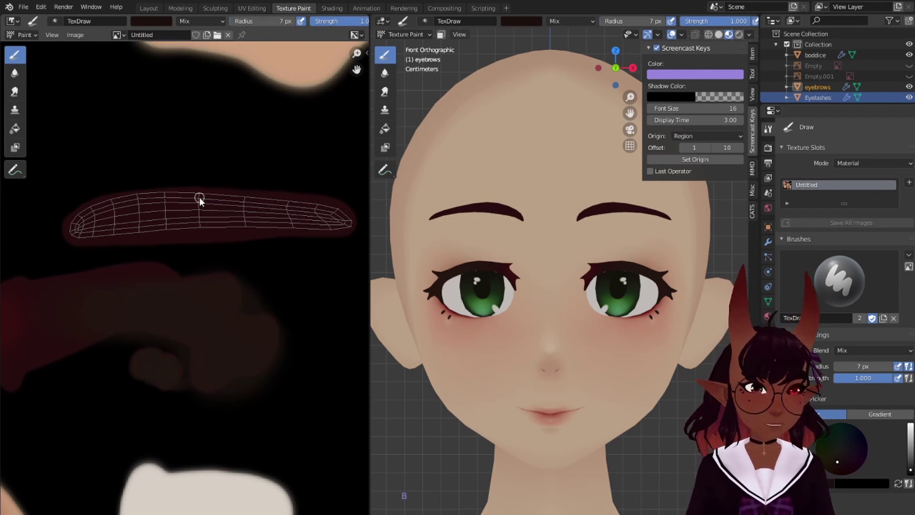
Enlarge the Draw brush to 40 px and paint the dark brown along the middle of the eyebrow's UV layout.
key(bracketright)
key(bracketright)
key(bracketright)
key(bracketright)
key(bracketright)
key(bracketright)
key(bracketright)
key(bracketright)
key(bracketright)
key(bracketright)
key(bracketright)
key(bracketright)
key(bracketright)
key(bracketright)
key(bracketright)
key(bracketright)
key(bracketright)
key(bracketright)
key(bracketright)
key(bracketright)
key(bracketleft)
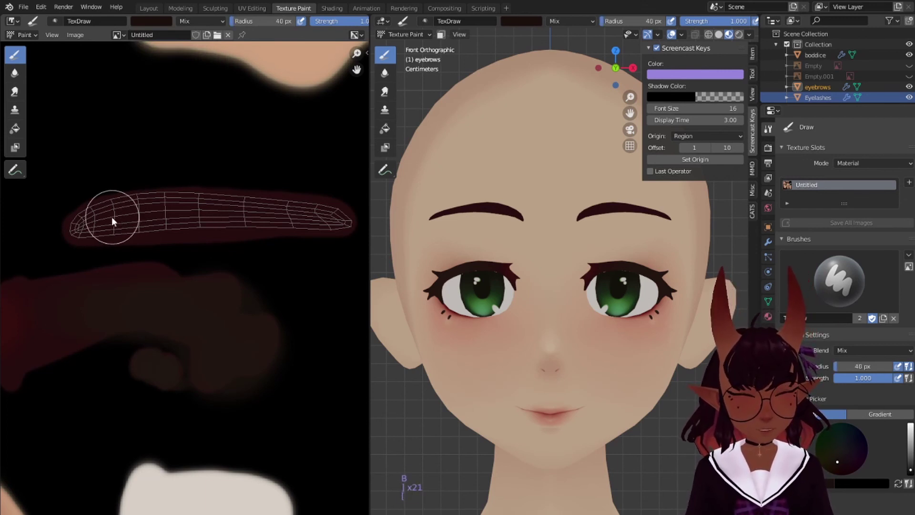
click(144, 210)
drag(132, 210, 249, 217)
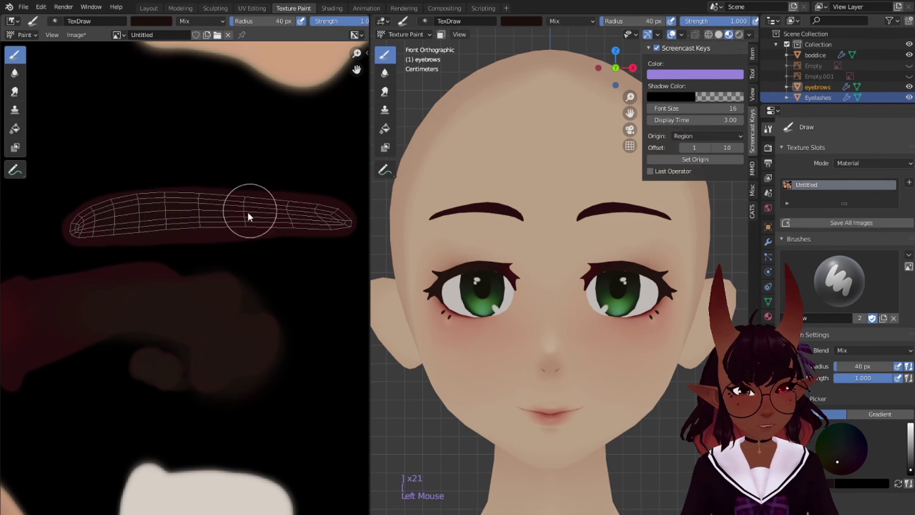
key(ctrl+z)
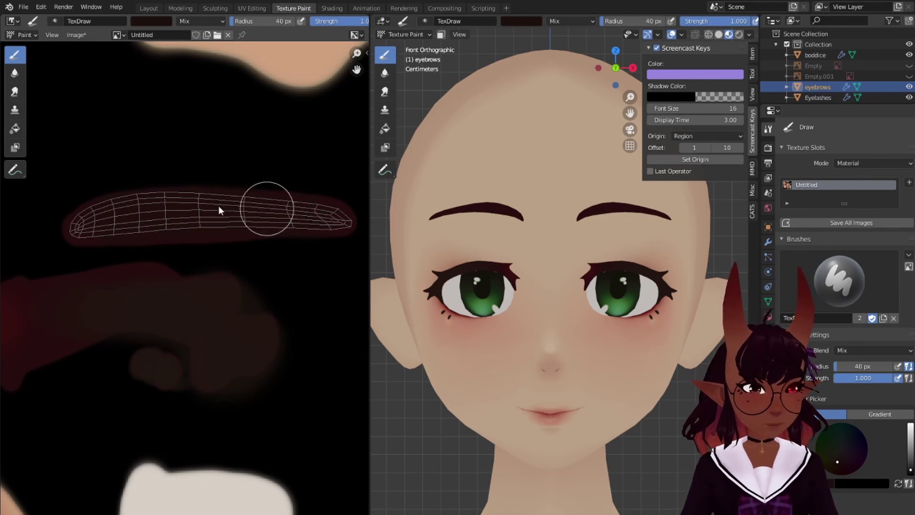
drag(314, 219, 176, 207)
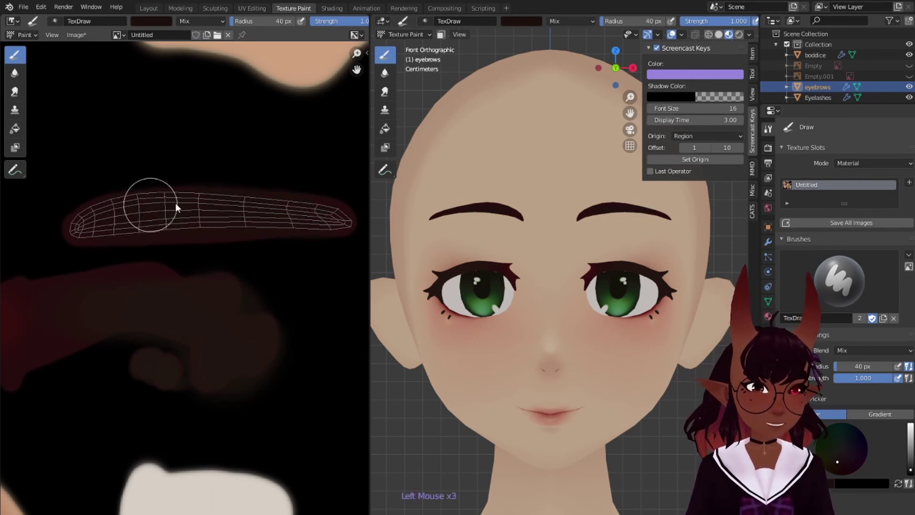
Sample the light skin tone from the face area of the texture as the brush colour.
scroll(222, 181, down, 8)
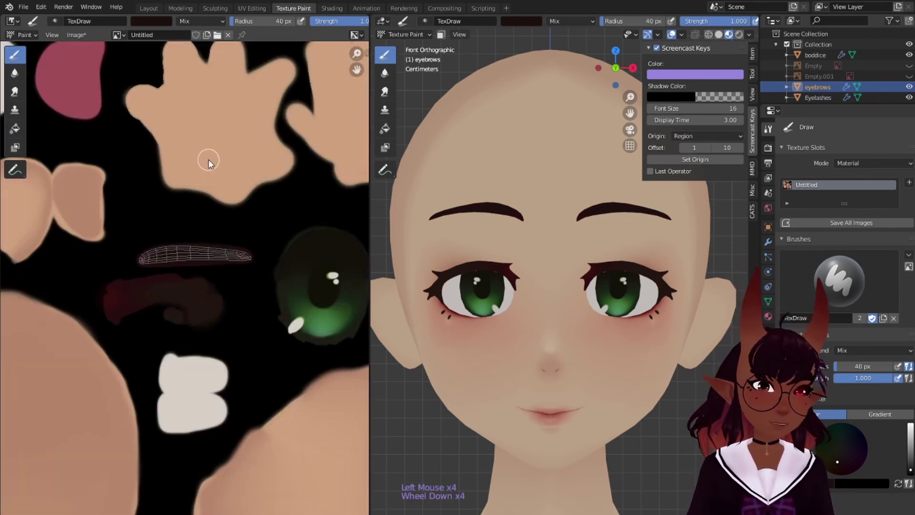
scroll(88, 193, down, 1)
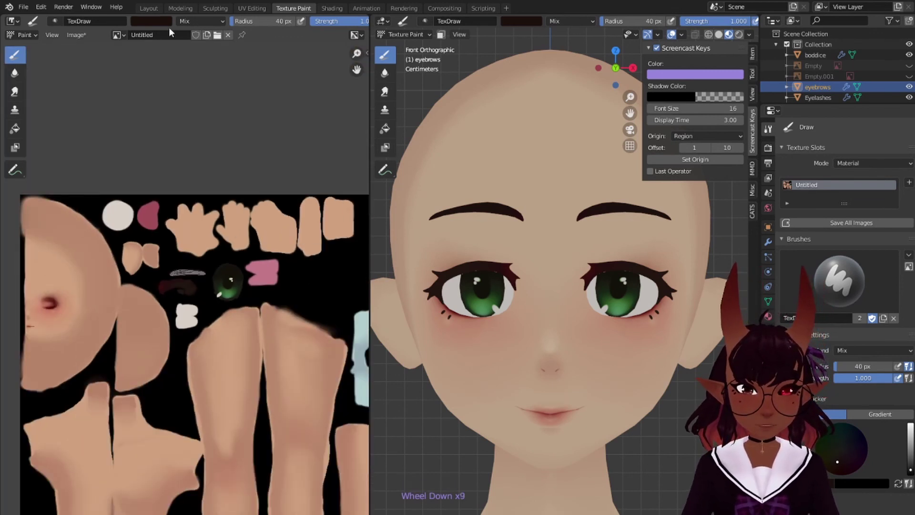
click(146, 22)
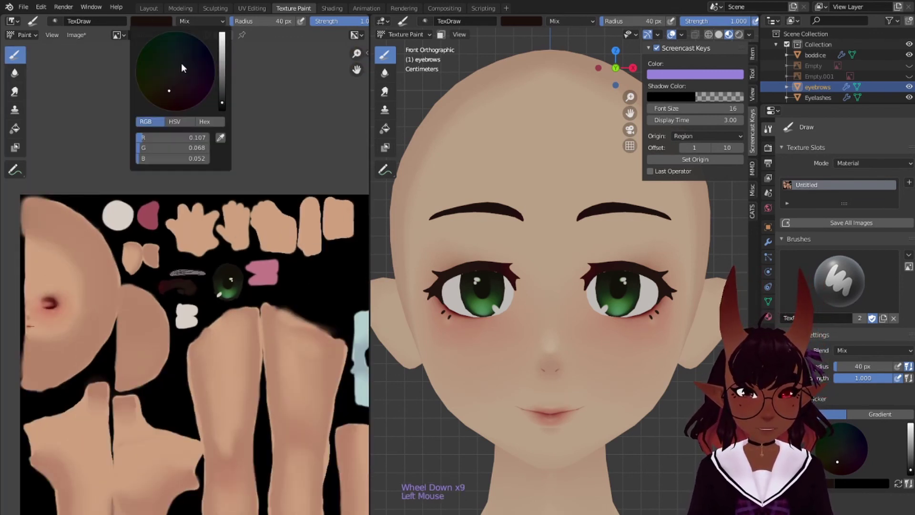
click(221, 137)
click(50, 287)
Reduce the Draw brush to about 10 px and paint fine skin-coloured hair strokes at the inner end of the eyebrow's UV layout.
scroll(212, 260, up, 10)
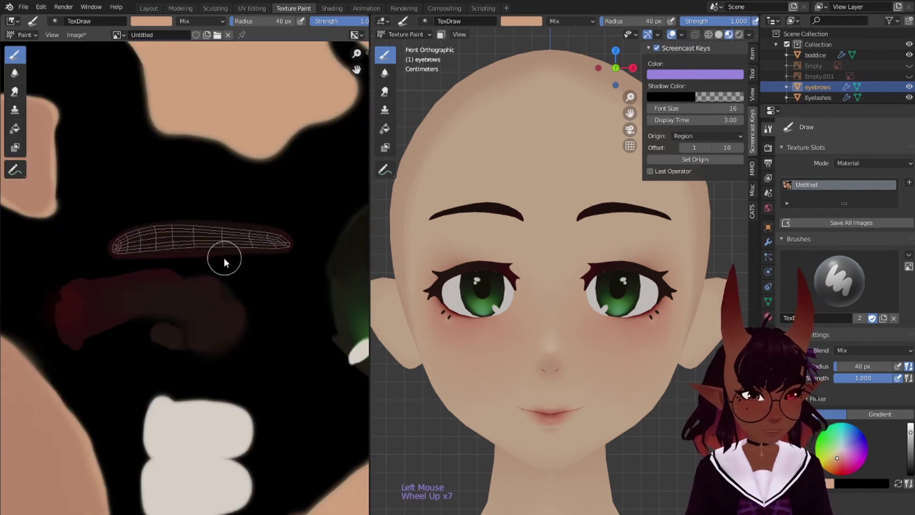
middle_drag(153, 233, 185, 263)
scroll(186, 263, up, 3)
middle_drag(148, 235, 170, 233)
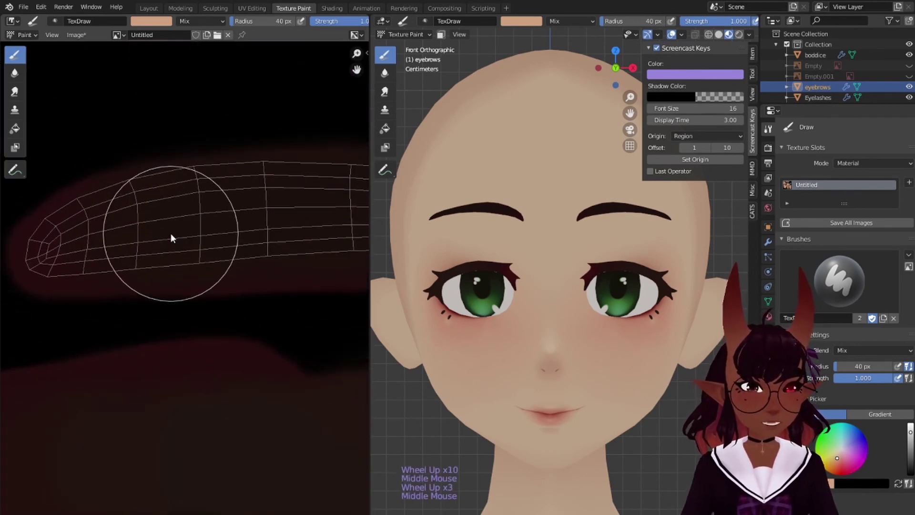
key(b)
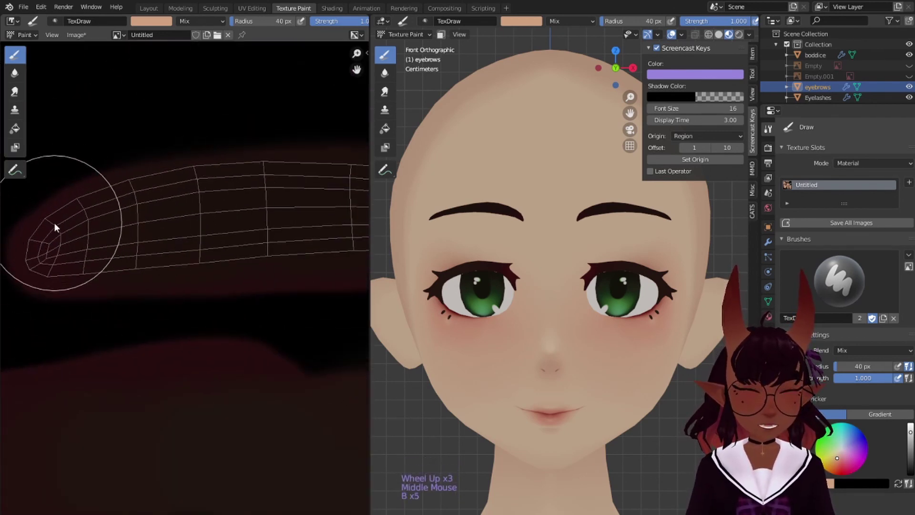
key(ctrl+z)
key(ctrl+z)
key(ctrl+z)
key(ctrl+z)
key(ctrl+z)
key(ctrl+z)
key(ctrl+z)
key(ctrl+z)
key(bracketright)
key(bracketright)
key(bracketright)
key(bracketright)
key(bracketright)
key(bracketright)
key(bracketright)
key(bracketright)
key(bracketright)
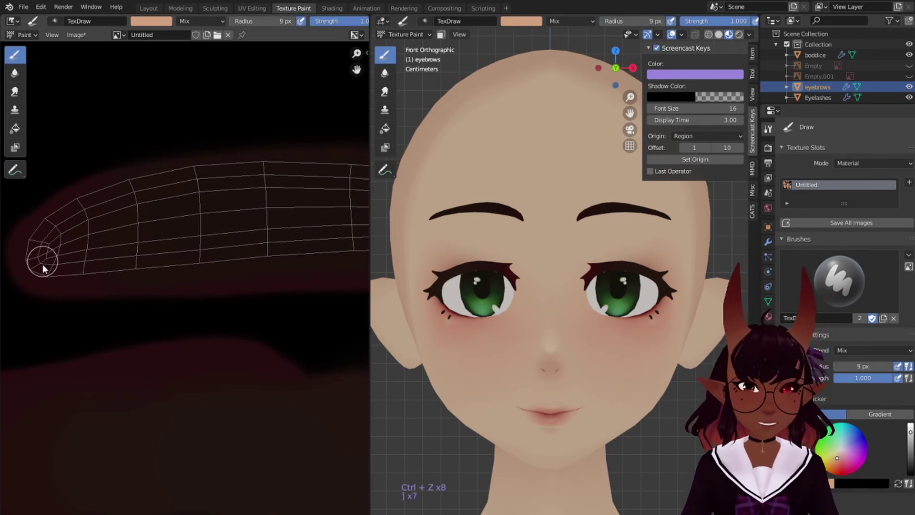
drag(42, 265, 40, 284)
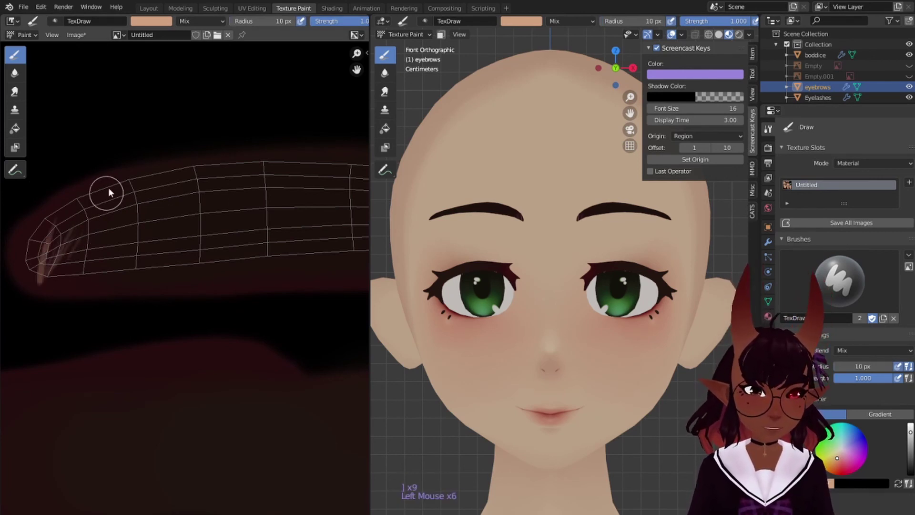
drag(39, 264, 33, 219)
drag(37, 262, 31, 236)
drag(54, 261, 74, 213)
drag(61, 259, 85, 232)
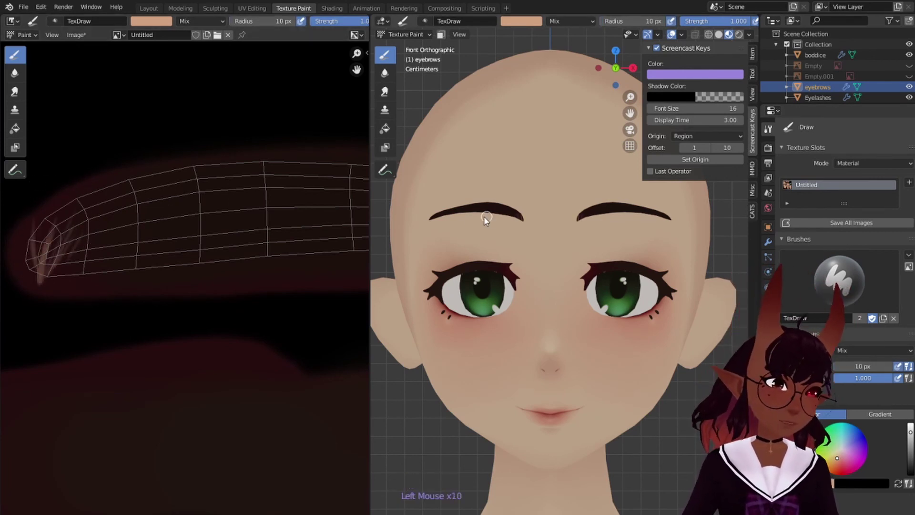
Smear the skin-coloured strokes into the eyebrow's inner end with the Smear brush enlarged to 37 px.
click(15, 91)
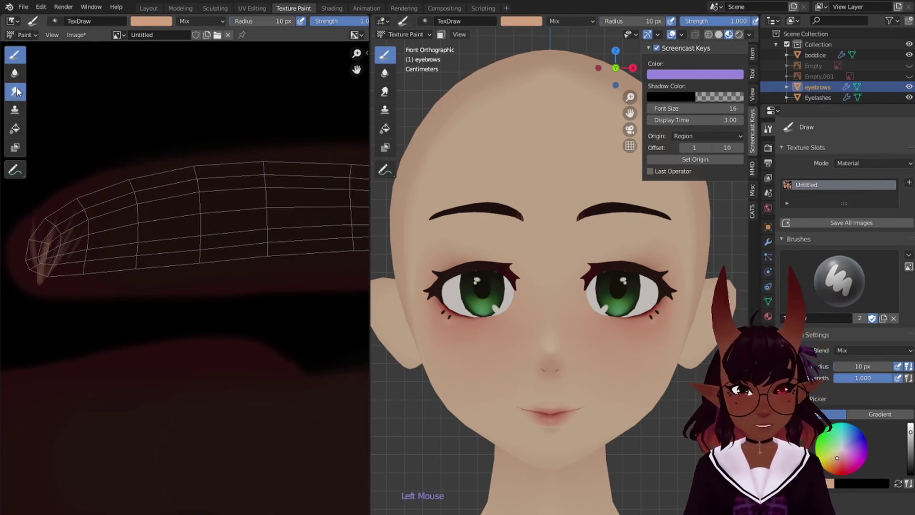
key(bracketright)
key(bracketright)
key(bracketright)
key(bracketright)
key(bracketright)
key(bracketright)
key(bracketright)
key(bracketright)
key(bracketright)
key(bracketright)
key(bracketright)
key(bracketright)
key(bracketright)
key(bracketright)
key(bracketright)
key(bracketright)
key(bracketright)
key(bracketright)
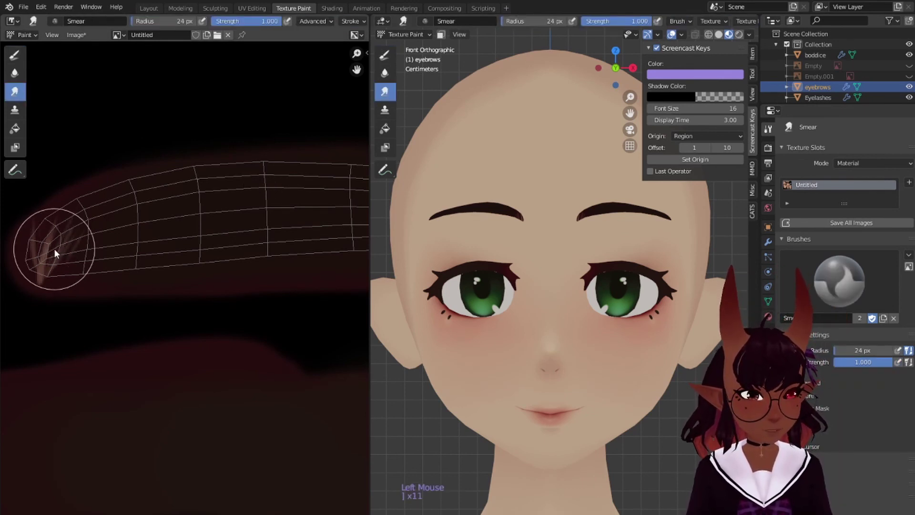
mouse_move(62, 247)
mouse_down()
mouse_move(58, 271)
mouse_move(75, 219)
mouse_up()
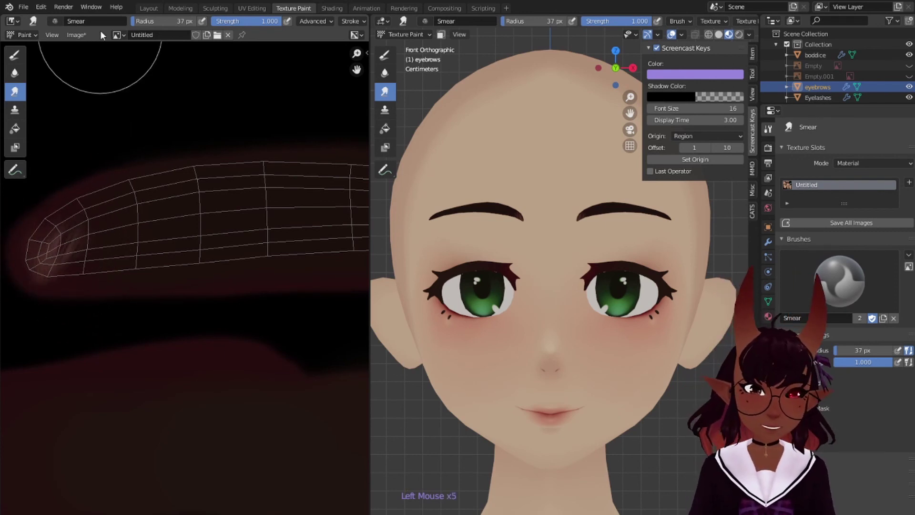
Save the texture image and check the eyebrows and face from several angles.
click(78, 34)
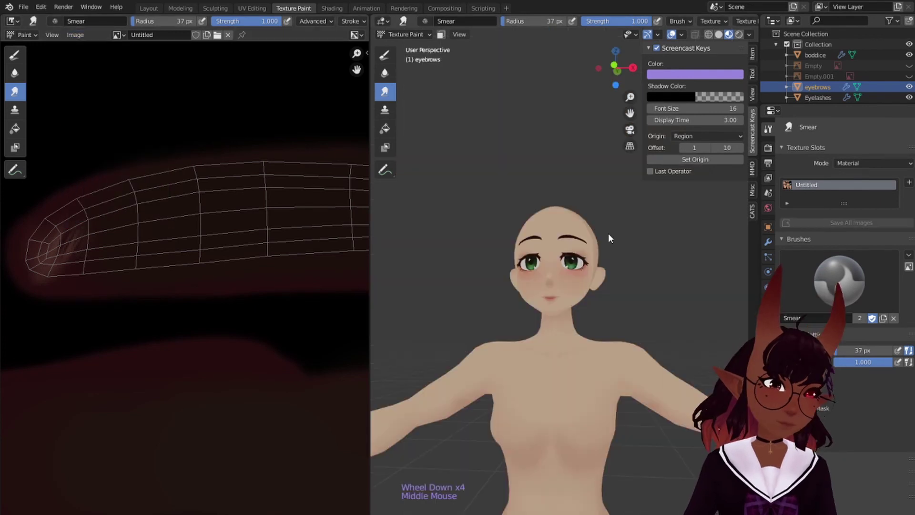
scroll(572, 234, up, 4)
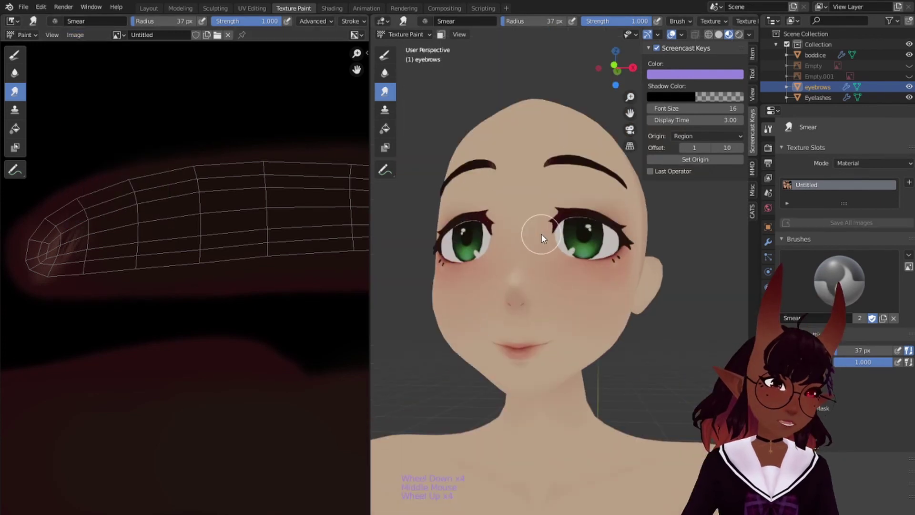
middle_drag(541, 233, 589, 262)
scroll(595, 241, down, 4)
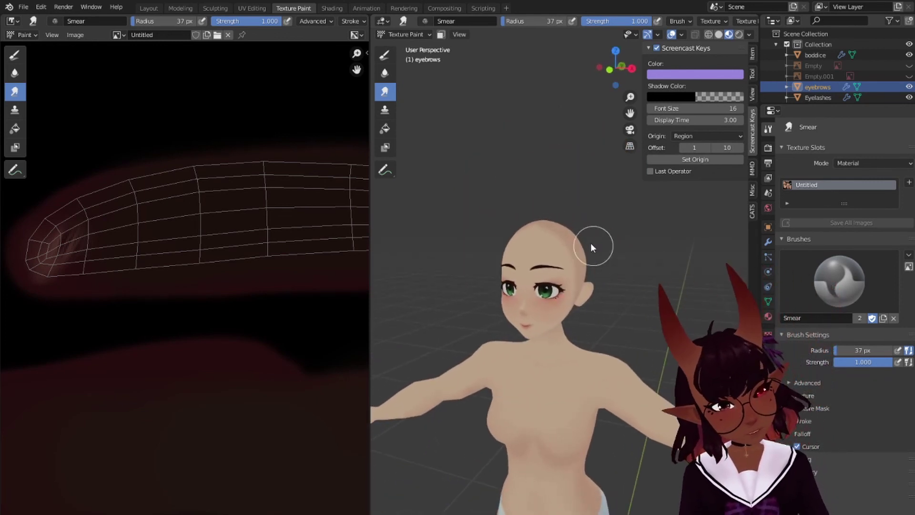
click(72, 38)
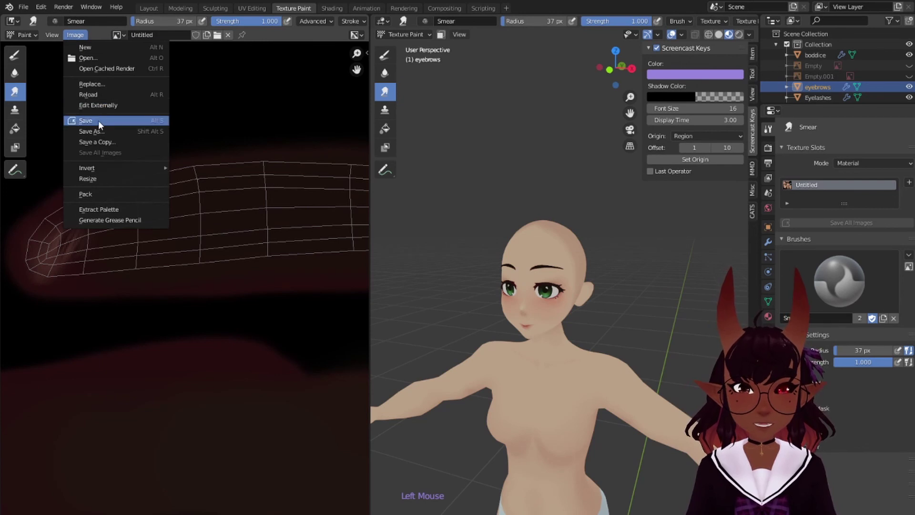
scroll(553, 300, up, 3)
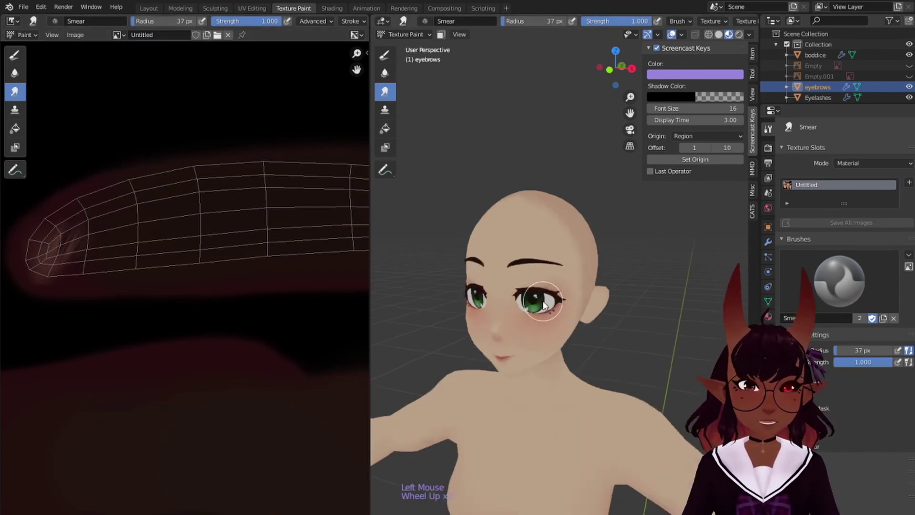
mouse_move(547, 329)
middle_down()
mouse_move(639, 316)
mouse_move(542, 322)
middle_up()
scroll(221, 259, down, 3)
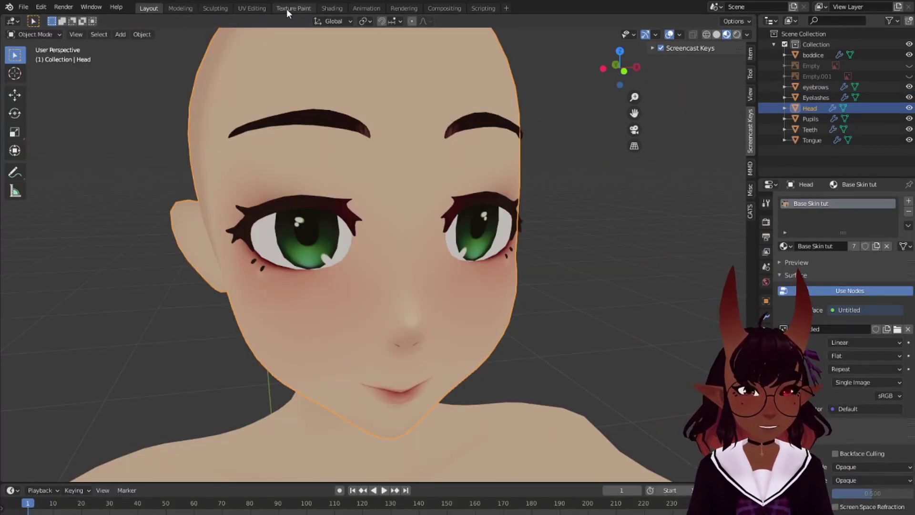
Return to texture painting with the head selected and frame the round eye-white island in its UV layout.
click(287, 9)
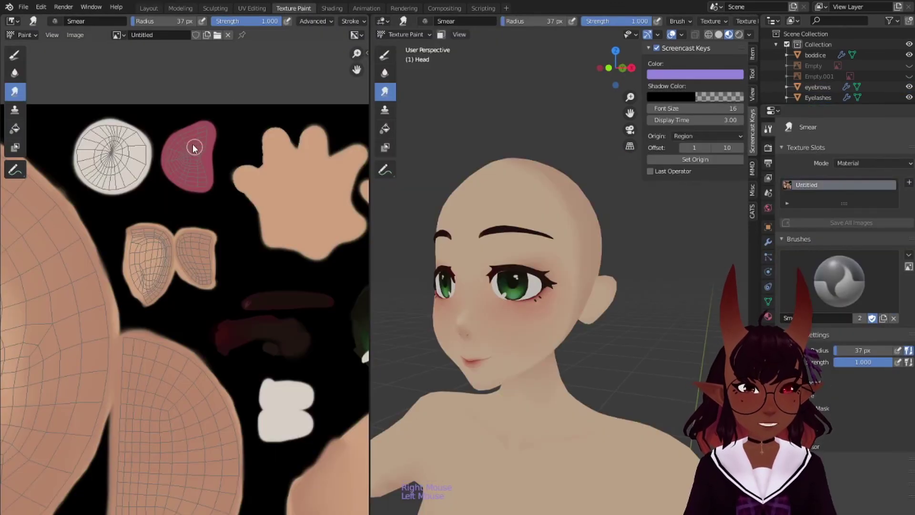
scroll(121, 130, up, 3)
middle_drag(115, 137, 202, 288)
scroll(167, 224, up, 1)
middle_drag(134, 166, 191, 255)
scroll(190, 256, up, 1)
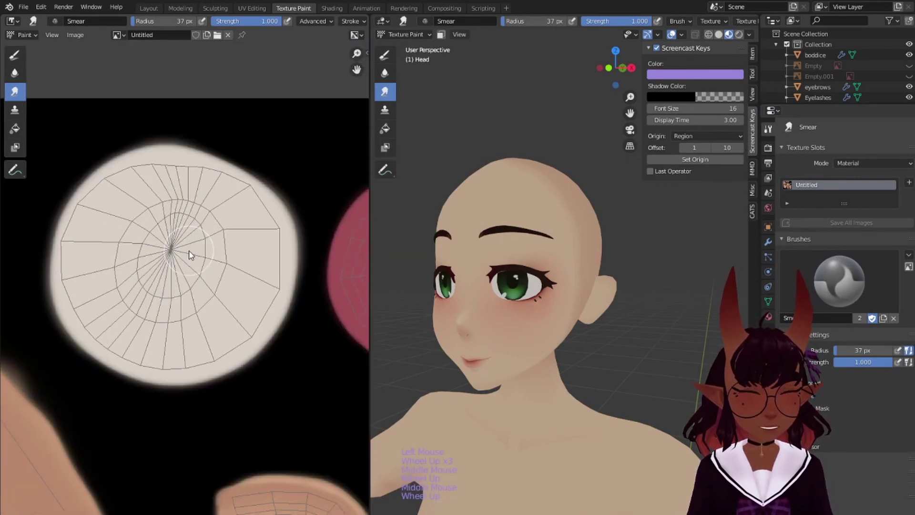
Sample the eye white's colour for the Draw brush and shift it to a slightly darker pale purple.
click(14, 53)
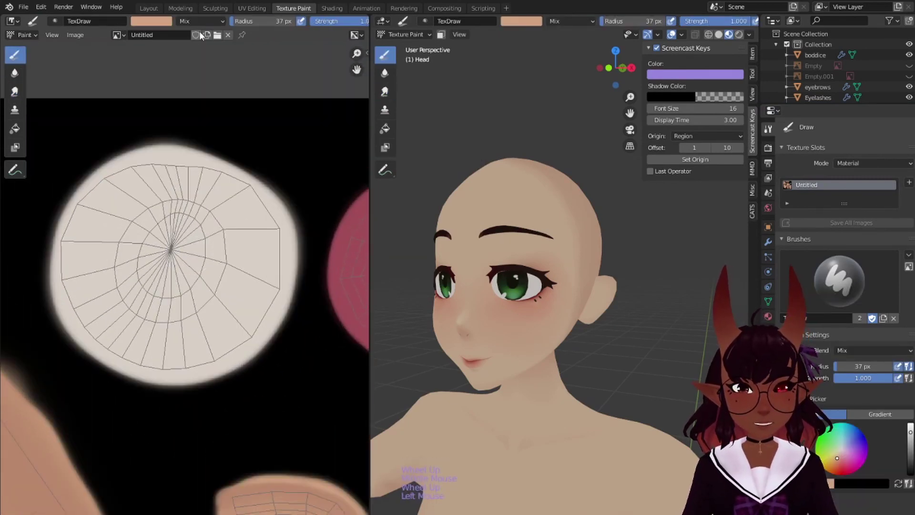
click(157, 21)
click(219, 138)
click(205, 182)
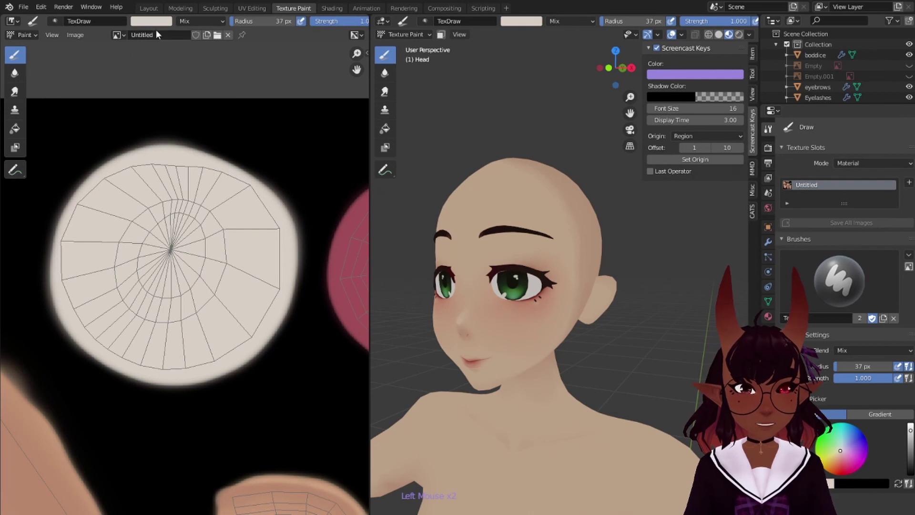
click(156, 24)
click(177, 74)
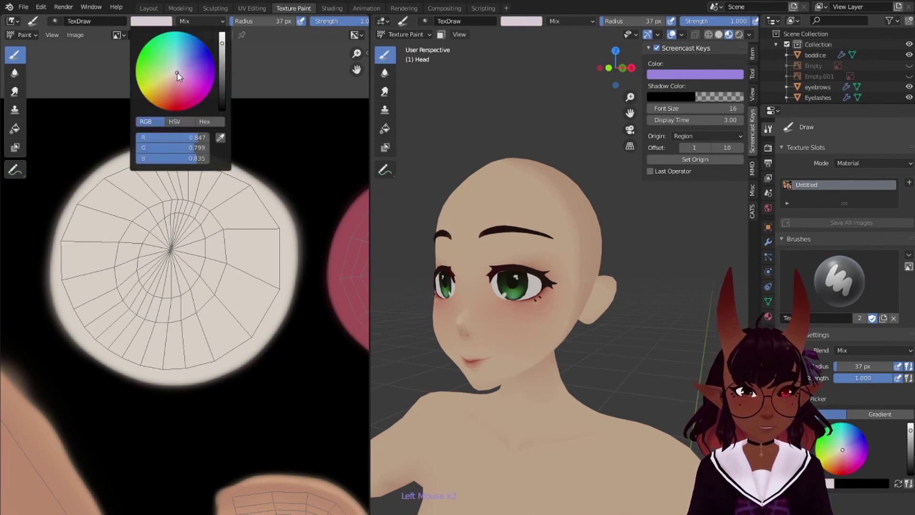
drag(223, 50, 222, 53)
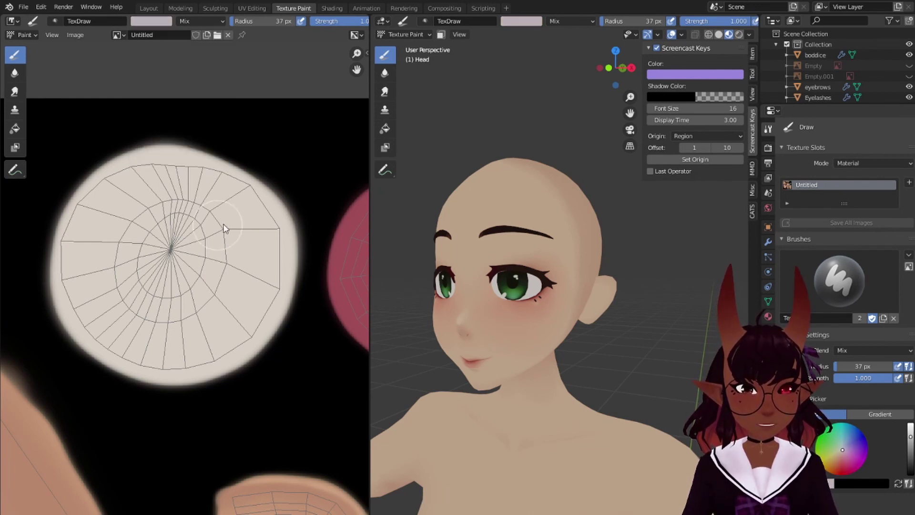
Paint the upper half of the eye-white island pale purple and soften its lower edge with the Smear brush at 148 px.
scroll(523, 273, up, 2)
middle_drag(524, 273, 515, 267)
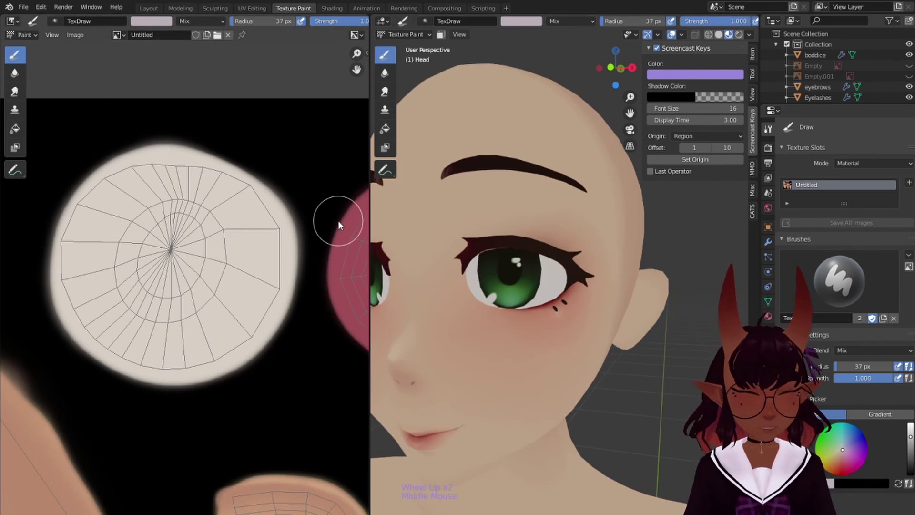
mouse_move(143, 167)
mouse_down()
mouse_move(124, 175)
mouse_move(218, 172)
mouse_move(115, 175)
mouse_move(247, 179)
mouse_move(68, 202)
mouse_move(267, 194)
mouse_move(83, 219)
mouse_move(276, 204)
mouse_move(52, 229)
mouse_move(280, 225)
mouse_move(73, 241)
mouse_move(224, 235)
mouse_move(256, 243)
mouse_move(189, 227)
mouse_move(81, 226)
mouse_up()
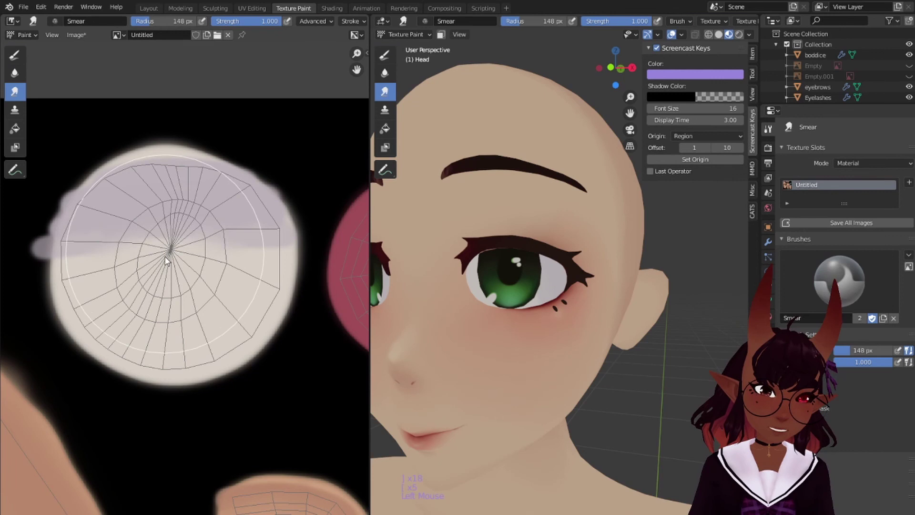
mouse_move(167, 257)
mouse_down()
mouse_move(205, 238)
mouse_move(231, 261)
mouse_move(106, 282)
mouse_up()
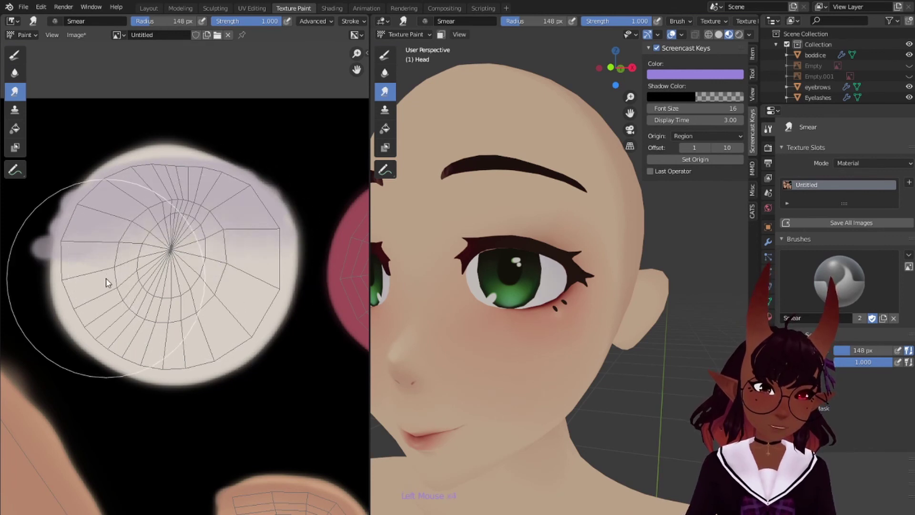
Check the shaded eye on the model, switch to UV editing and select the whole linked eye-white island.
scroll(545, 303, down, 4)
scroll(520, 307, up, 3)
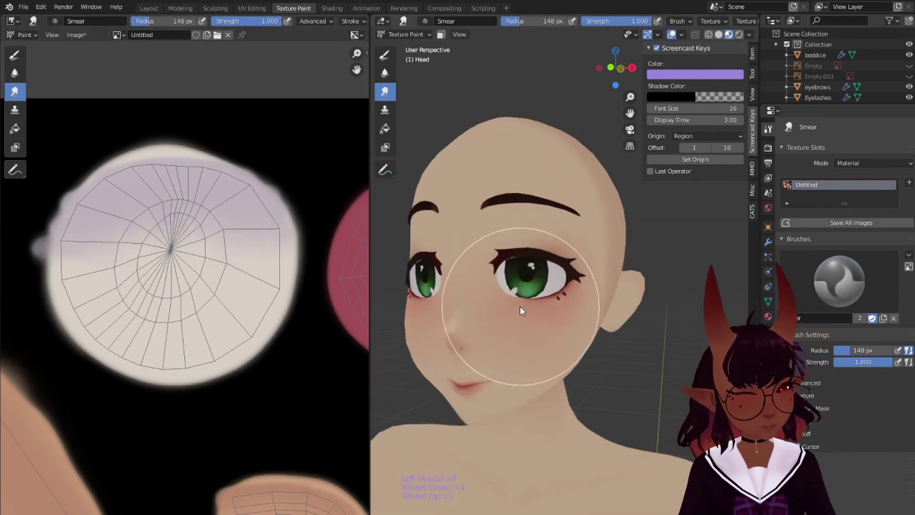
middle_drag(520, 306, 433, 266)
scroll(554, 325, up, 1)
click(252, 8)
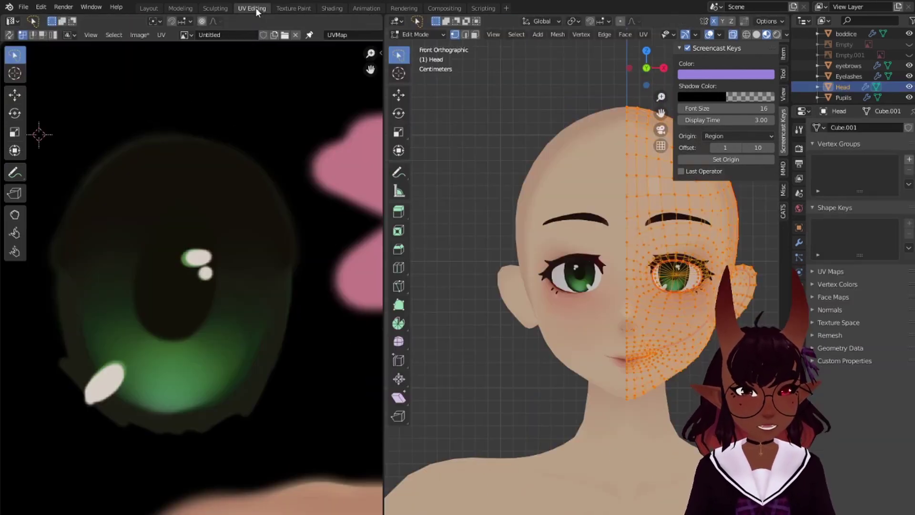
scroll(667, 232, up, 3)
scroll(143, 223, down, 8)
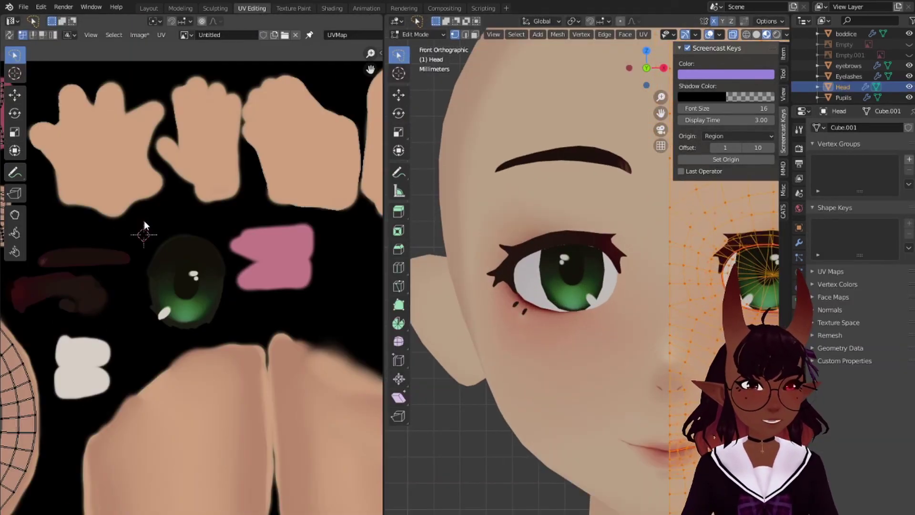
middle_drag(90, 182, 248, 246)
scroll(228, 231, up, 7)
scroll(226, 231, up, 2)
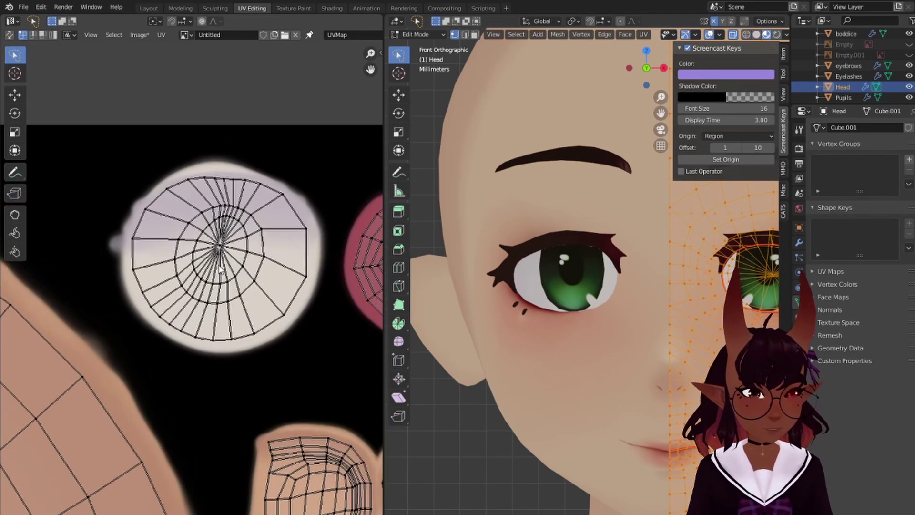
key(l)
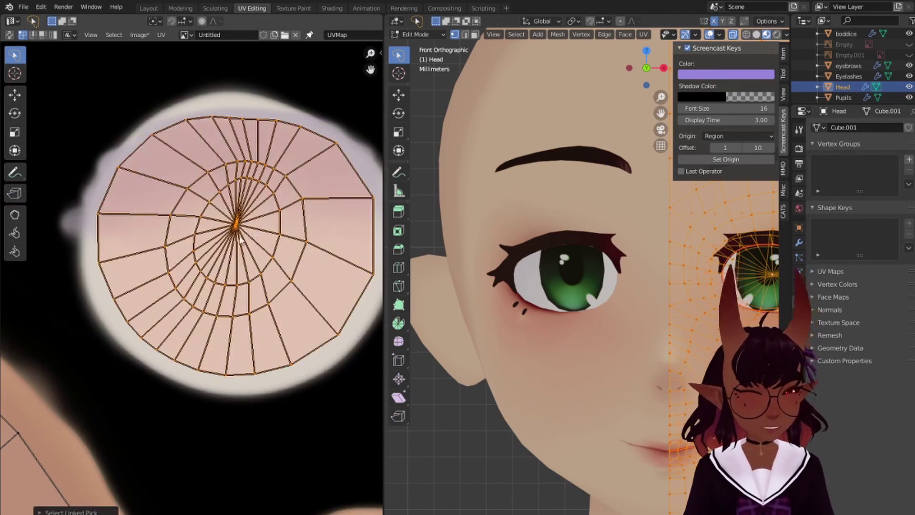
scroll(238, 240, down, 5)
scroll(219, 250, up, 6)
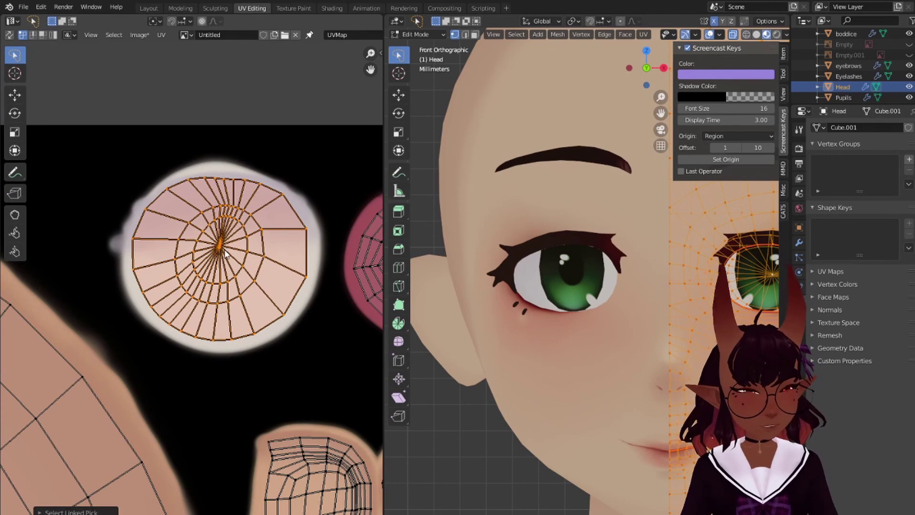
Rotate the eye-white island by about 257° and place it back over the painted eye white.
key(g)
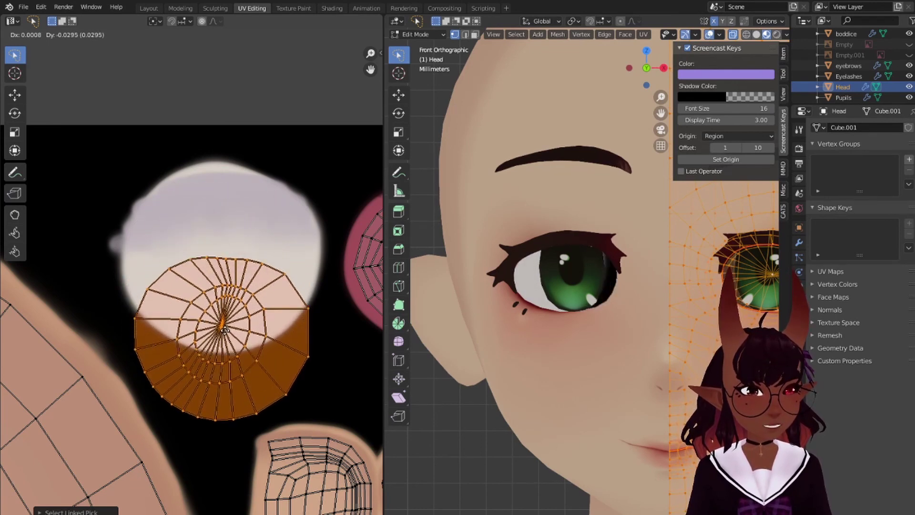
click(229, 345)
key(r)
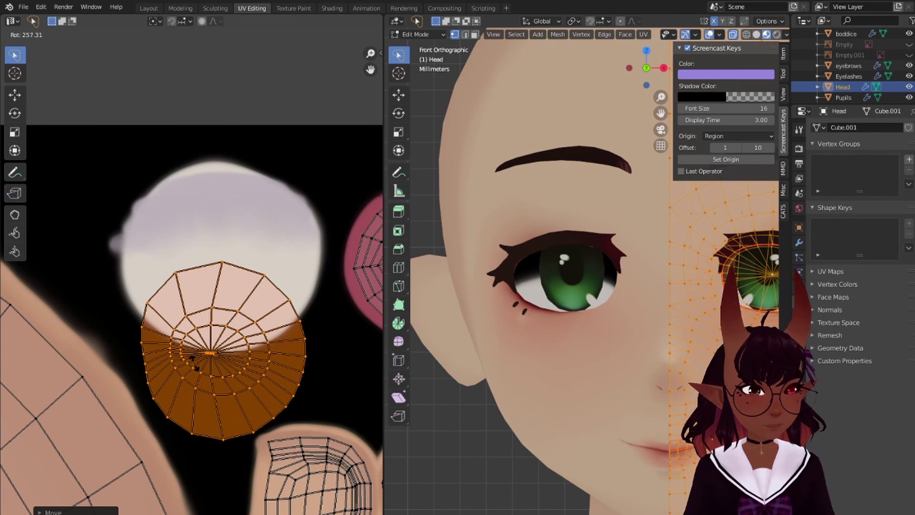
click(197, 368)
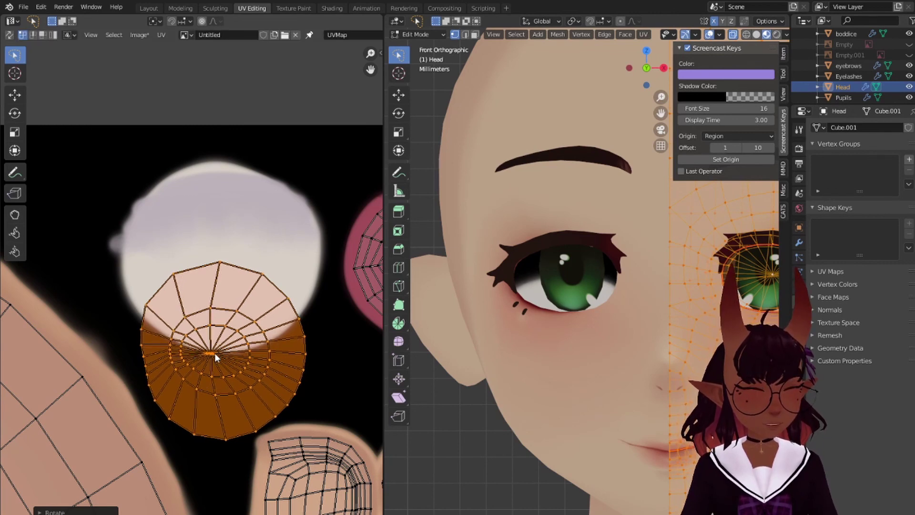
key(g)
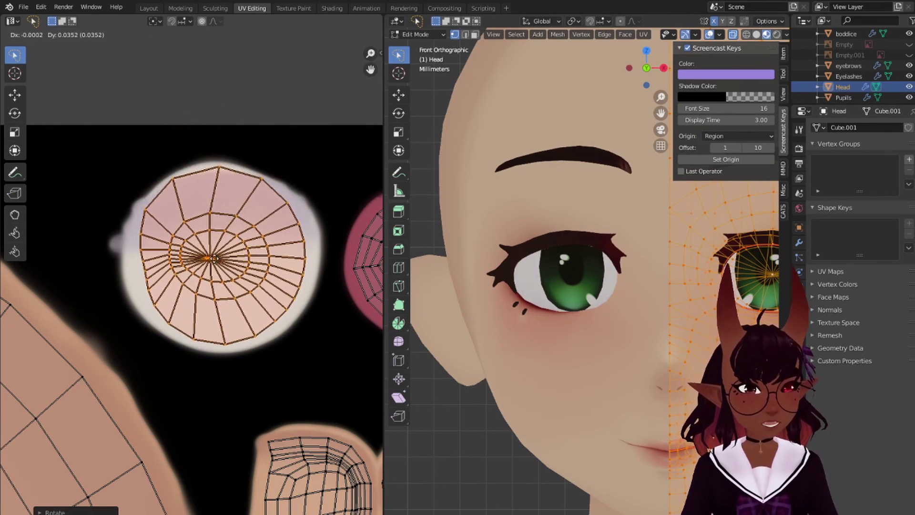
click(215, 262)
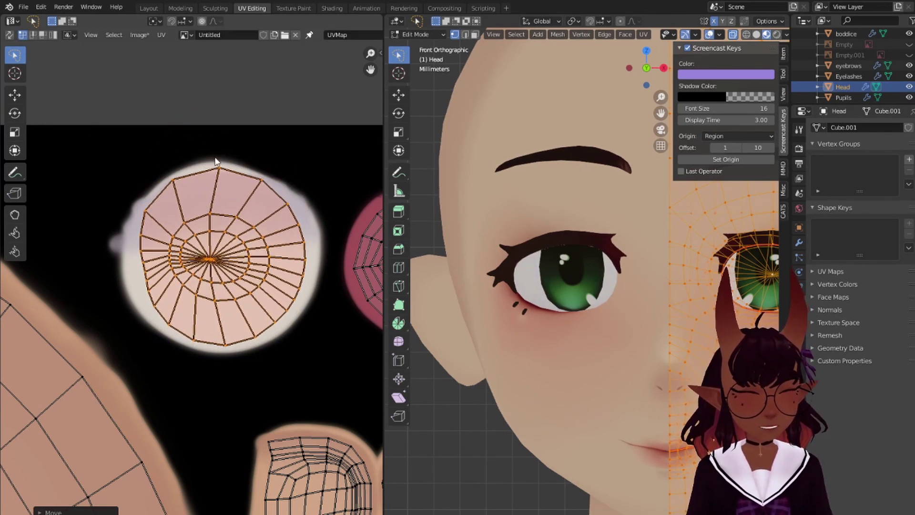
Scale the eye-white island to about 0.88 along Y, widen it slightly along X, and recentre it on the painted area.
key(s)
key(y)
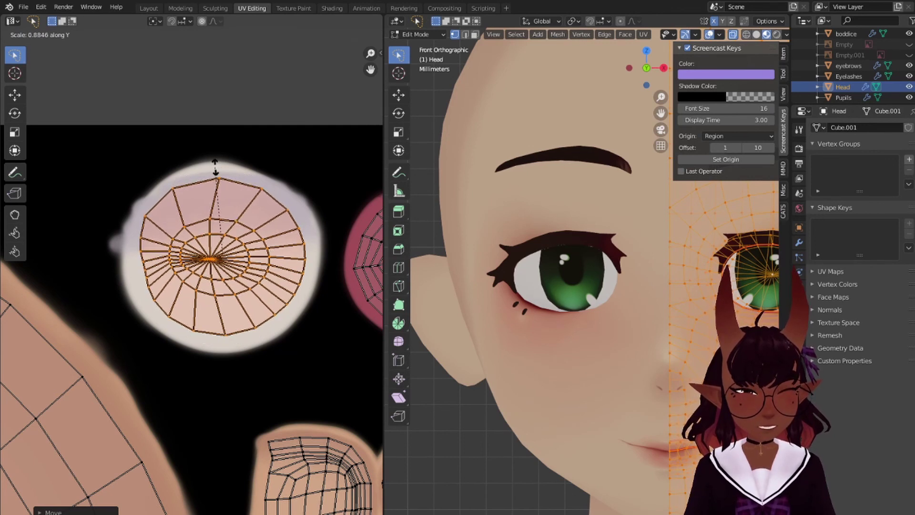
click(217, 170)
key(s)
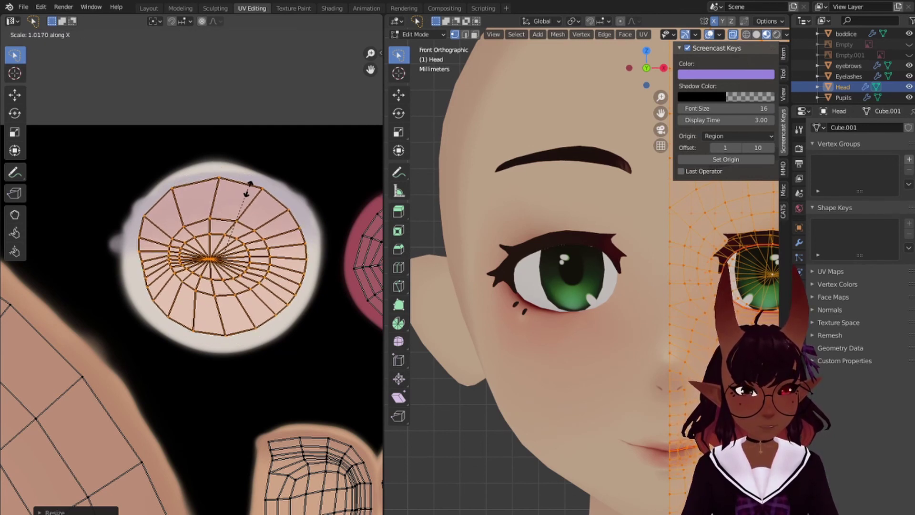
click(260, 192)
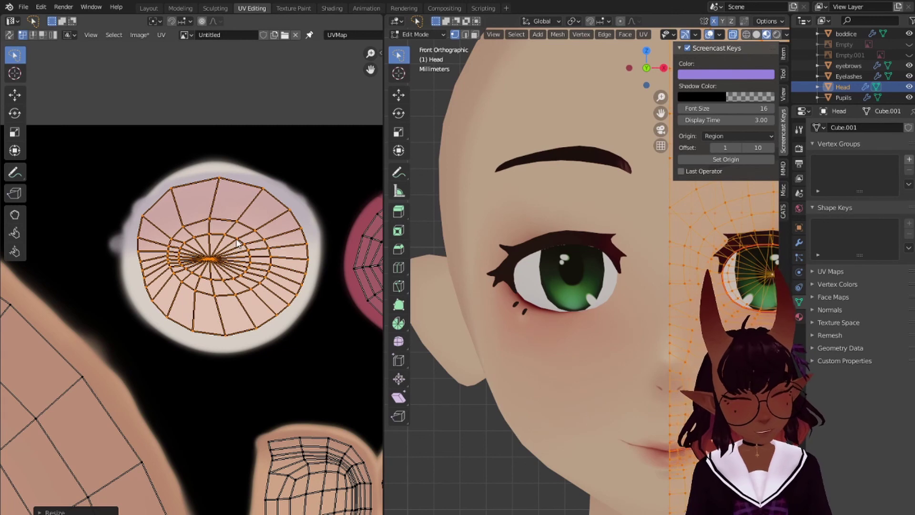
key(g)
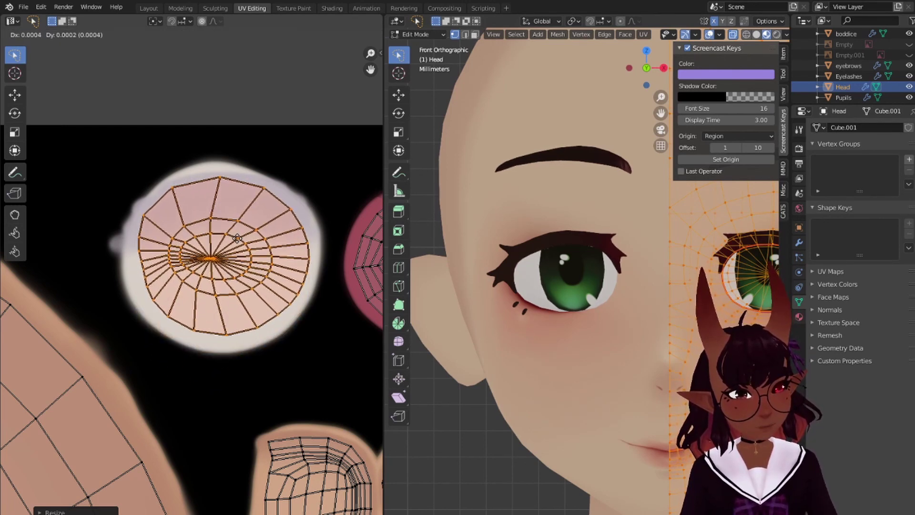
click(238, 241)
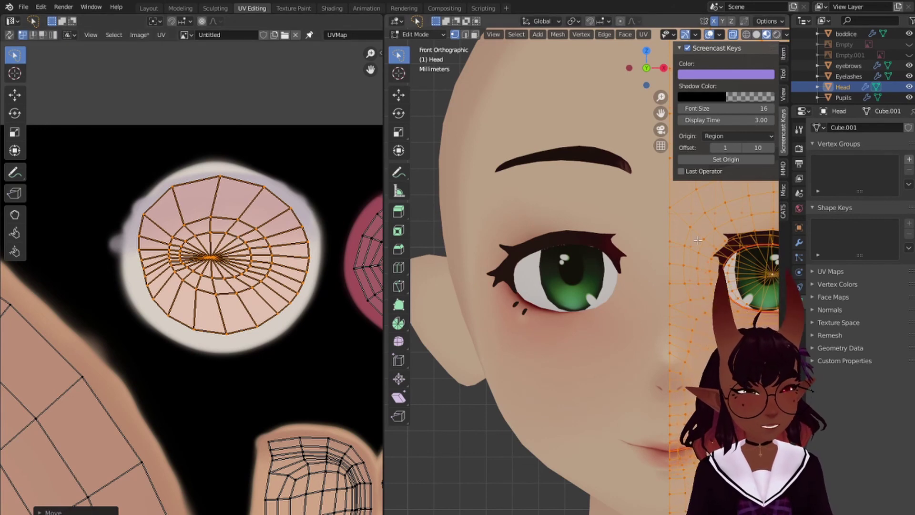
Return to texture painting and check how the realigned shading sits on the eye.
middle_drag(579, 270, 582, 255)
scroll(582, 255, down, 4)
click(280, 10)
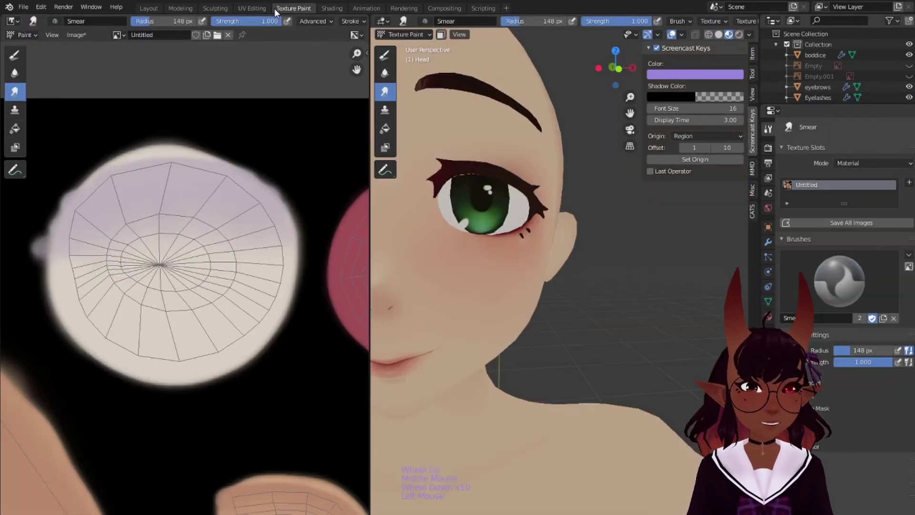
shift+middle_drag(486, 200, 572, 215)
mouse_move(572, 214)
middle_down()
mouse_move(568, 175)
mouse_move(566, 237)
mouse_move(579, 194)
mouse_move(589, 253)
middle_up()
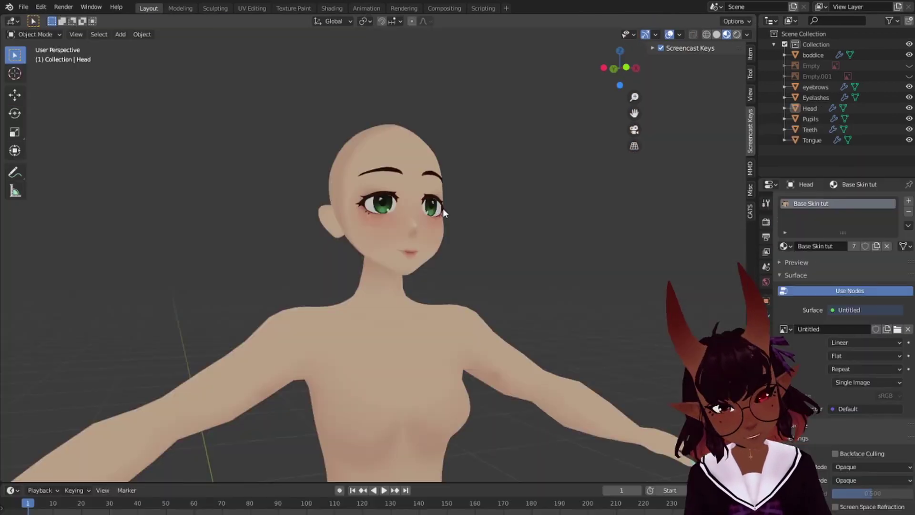
Examine the textured face and eyes from the front, side and three-quarter views in the Layout workspace.
scroll(434, 198, up, 4)
mouse_move(434, 197)
middle_down()
mouse_move(432, 213)
mouse_move(401, 218)
mouse_move(341, 213)
mouse_move(390, 178)
middle_up()
scroll(423, 210, up, 1)
scroll(421, 210, down, 6)
scroll(309, 208, up, 1)
scroll(309, 207, down, 1)
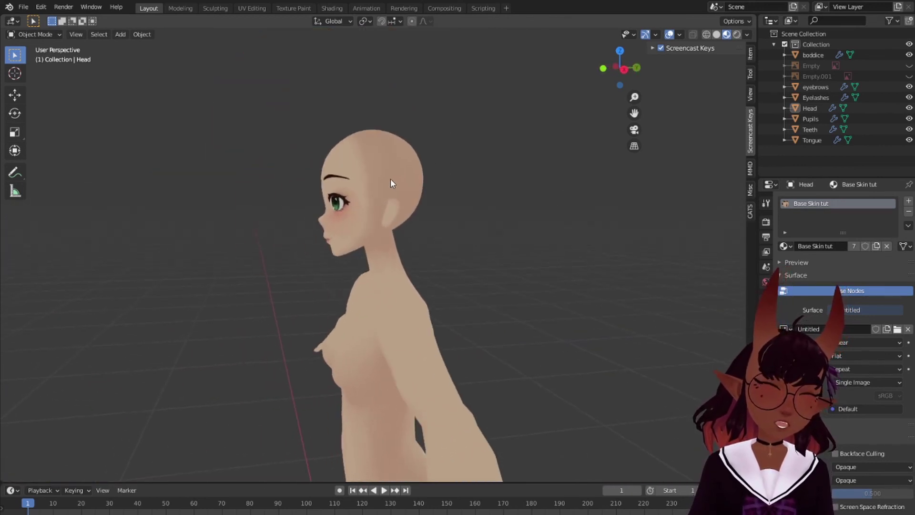
middle_drag(343, 205, 460, 213)
scroll(340, 213, up, 1)
scroll(341, 213, up, 7)
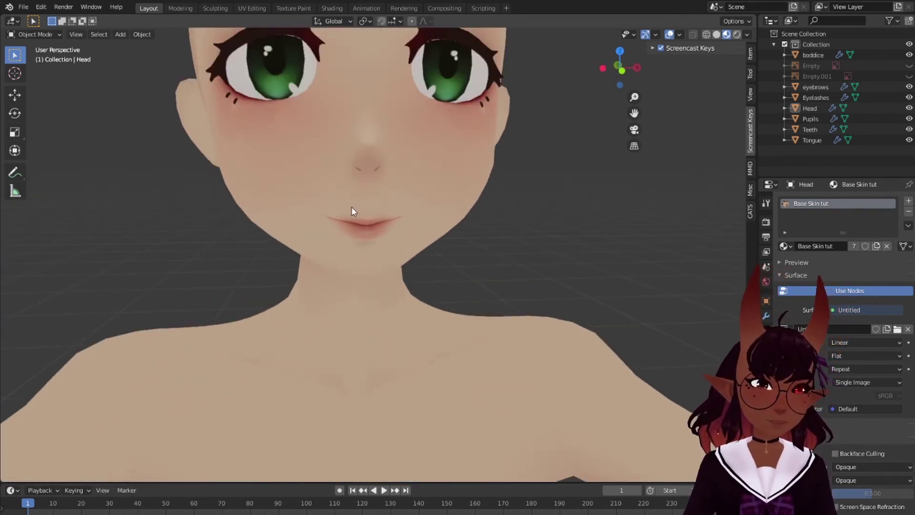
shift+middle_drag(389, 153, 333, 222)
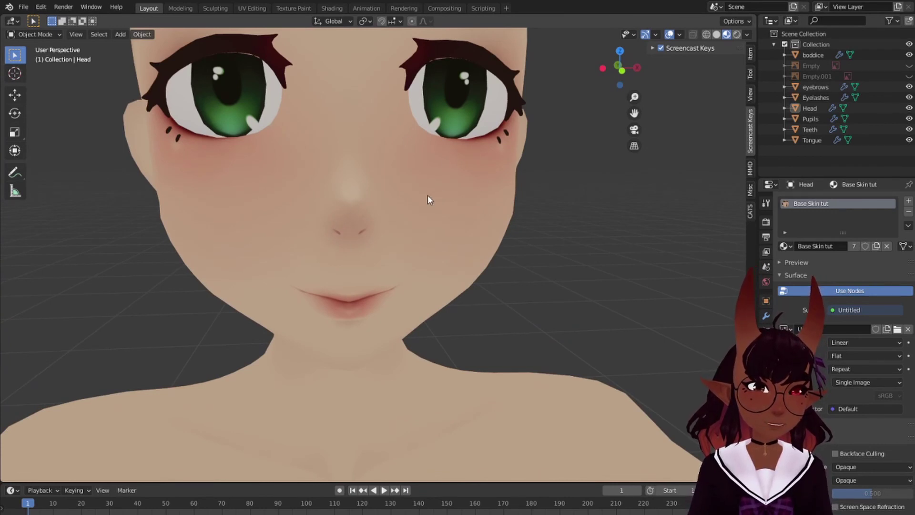
scroll(428, 195, down, 4)
middle_drag(452, 196, 327, 160)
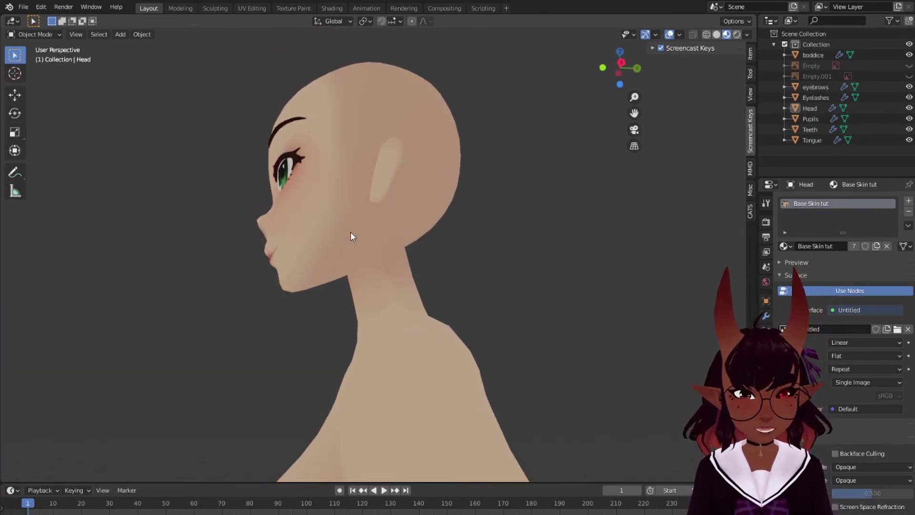
Review the painted texture on the full body from a three-quarter and a front view.
scroll(381, 184, down, 3)
middle_drag(380, 185, 539, 237)
scroll(428, 268, down, 3)
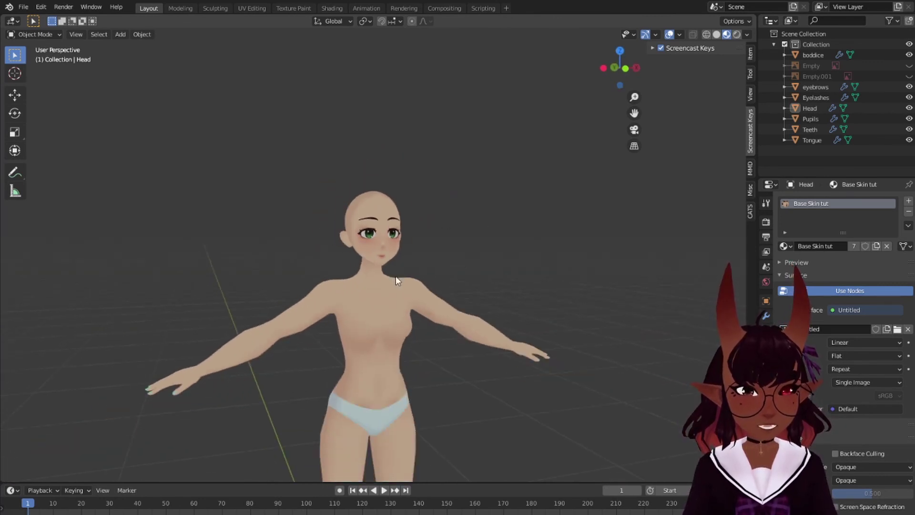
shift+middle_drag(406, 304, 407, 157)
scroll(407, 157, down, 2)
middle_drag(406, 160, 431, 228)
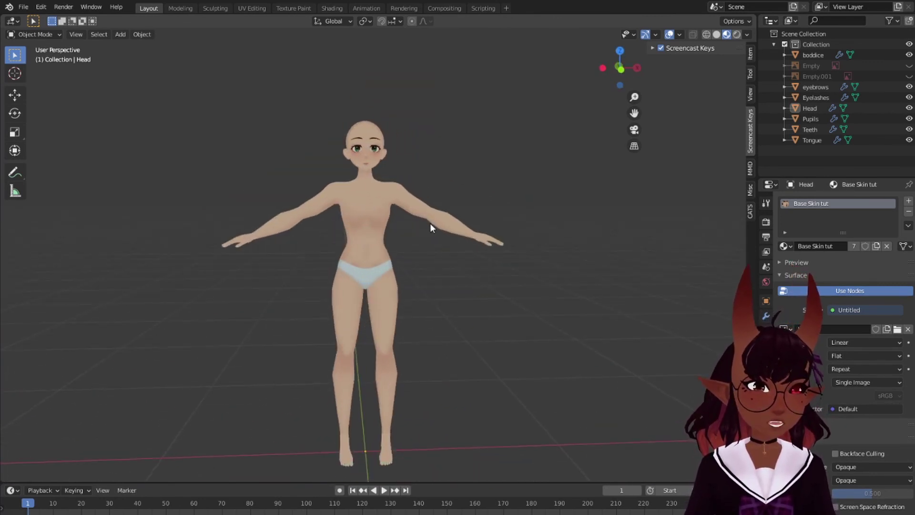